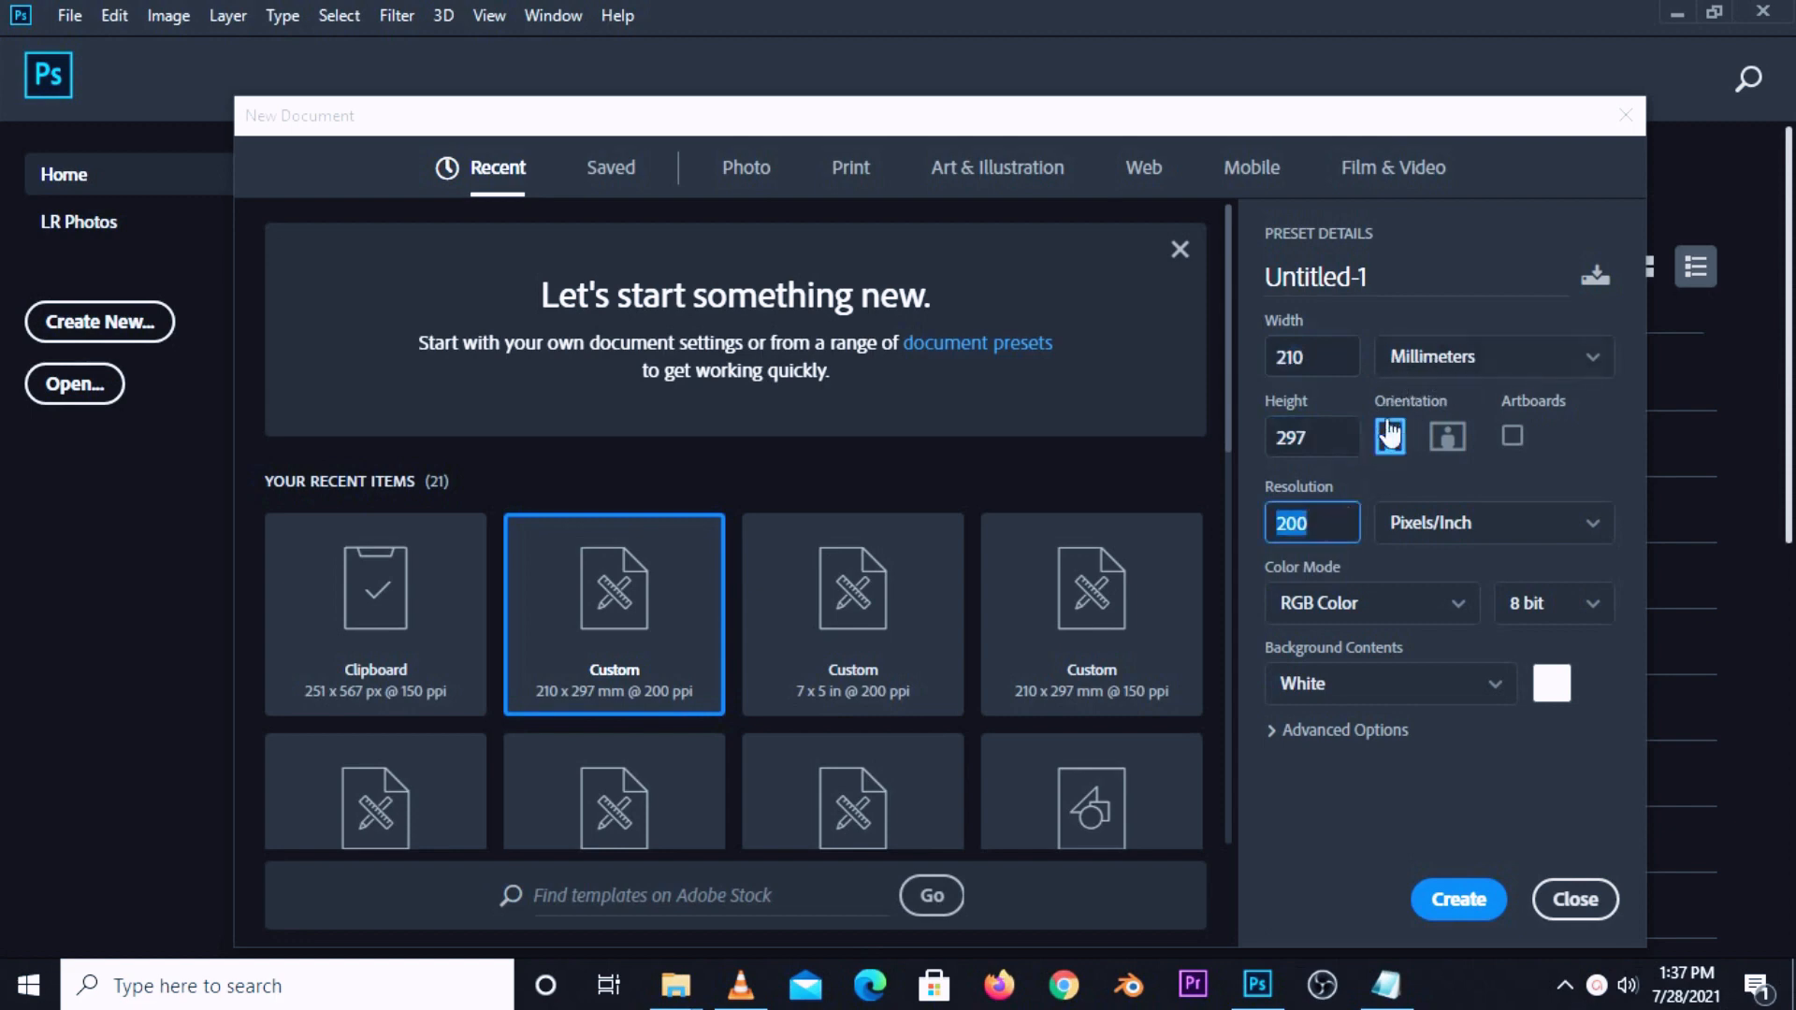
Create the 210 x 297 mm portrait document at 200 pixels/inch and add a Solid Color fill layer.
{"action": "left_click", "coordinate": [1437, 903]}
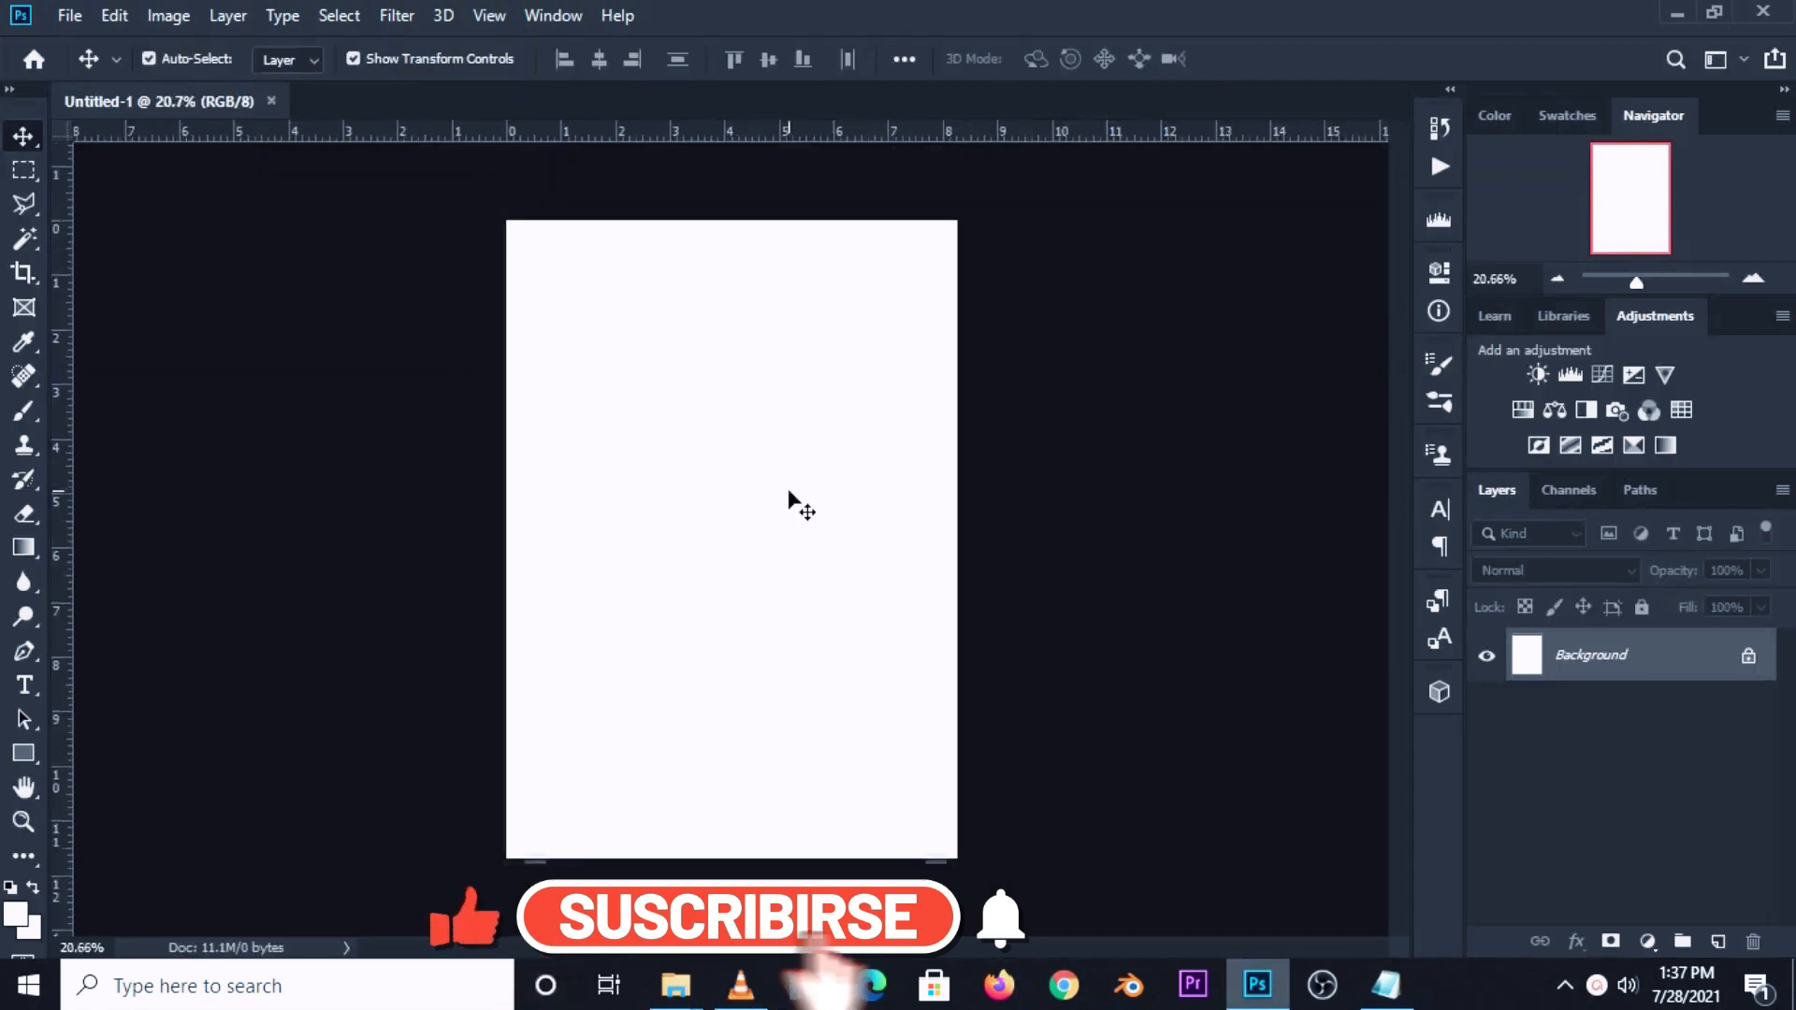
{"action": "scroll", "coordinate": [788, 488], "scroll_direction": "up", "scroll_amount": 1}
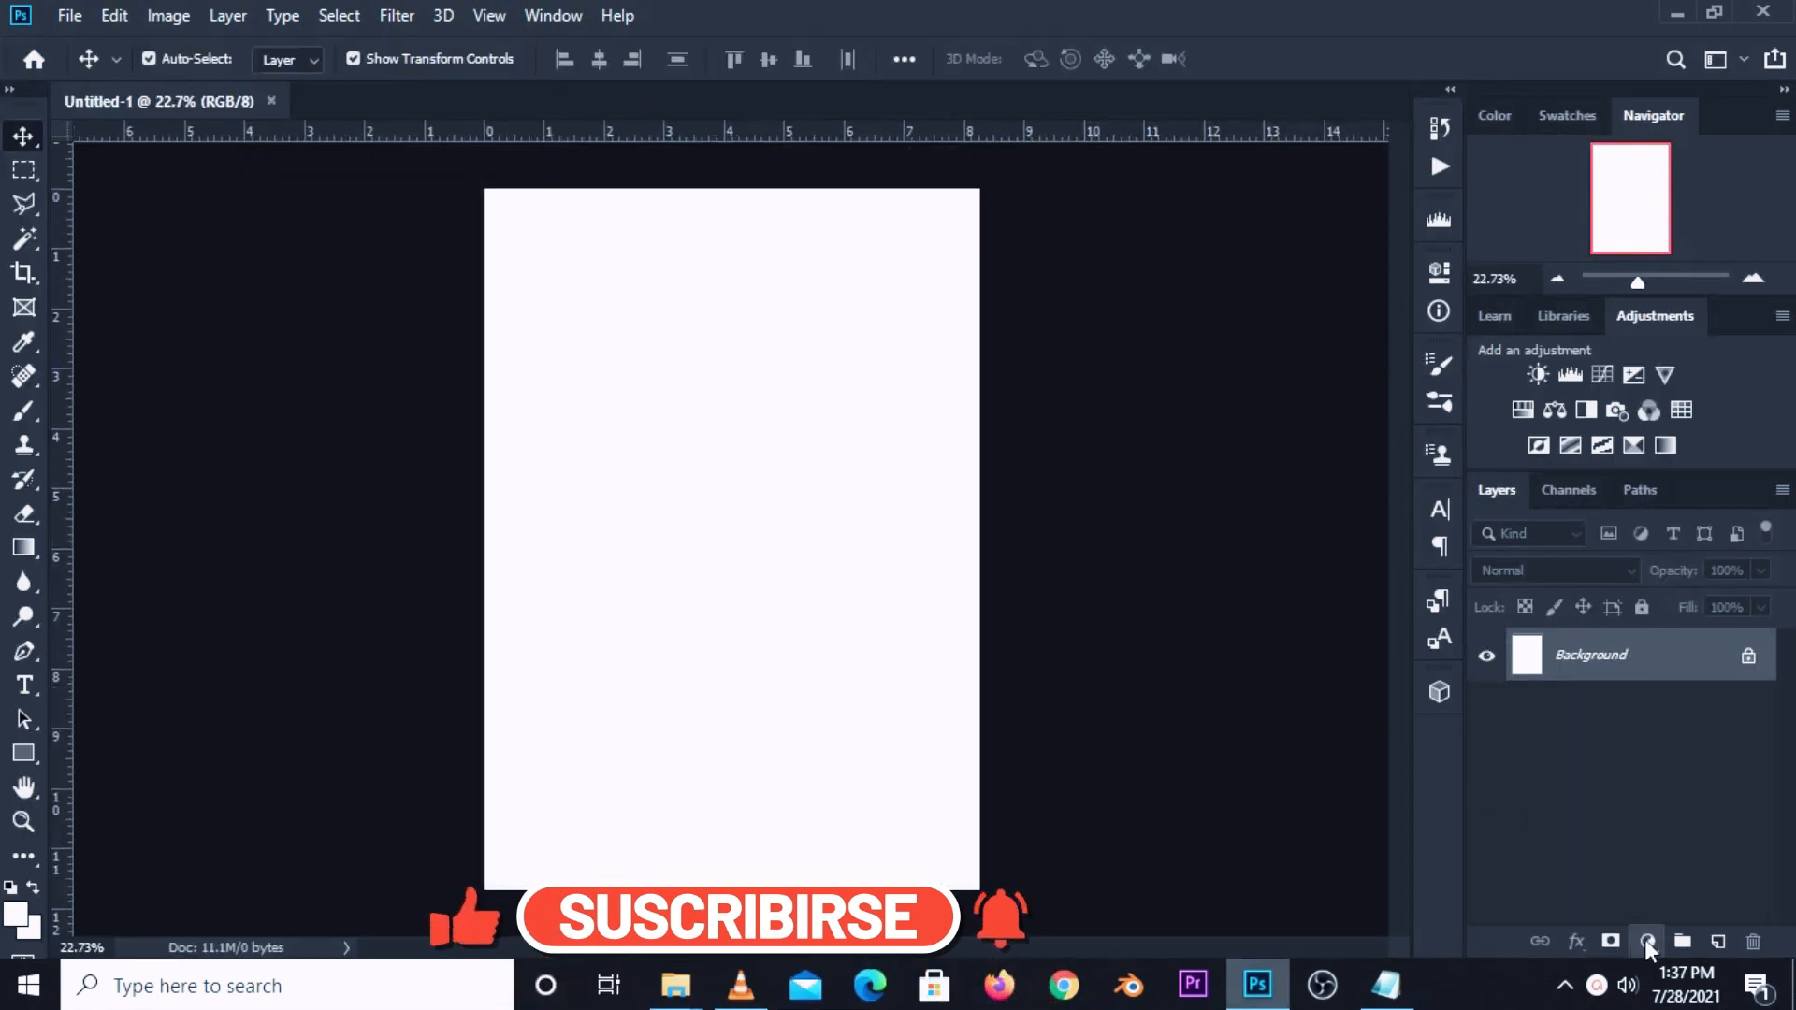
{"action": "left_click", "coordinate": [1646, 940]}
{"action": "left_click", "coordinate": [1645, 475]}
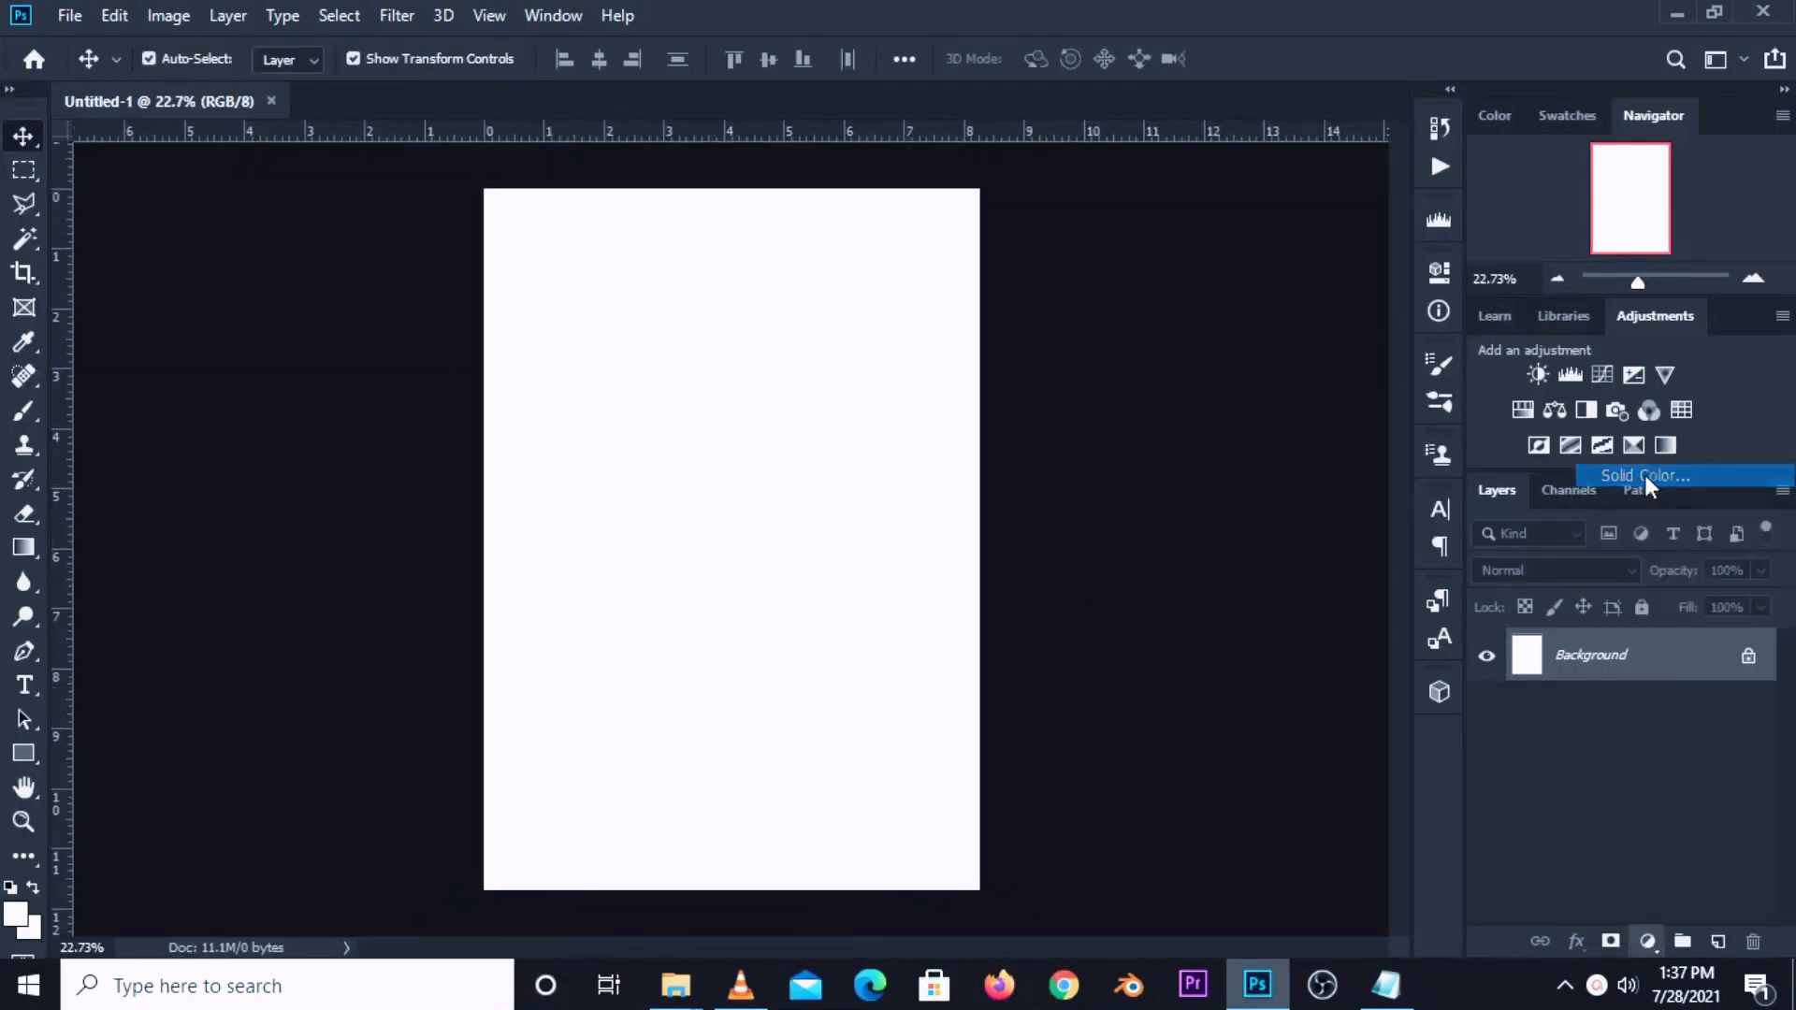
Switch to Notepad, copy the hex code 084e8a from the notes and return to the color picker.
{"action": "left_click", "coordinate": [1390, 973]}
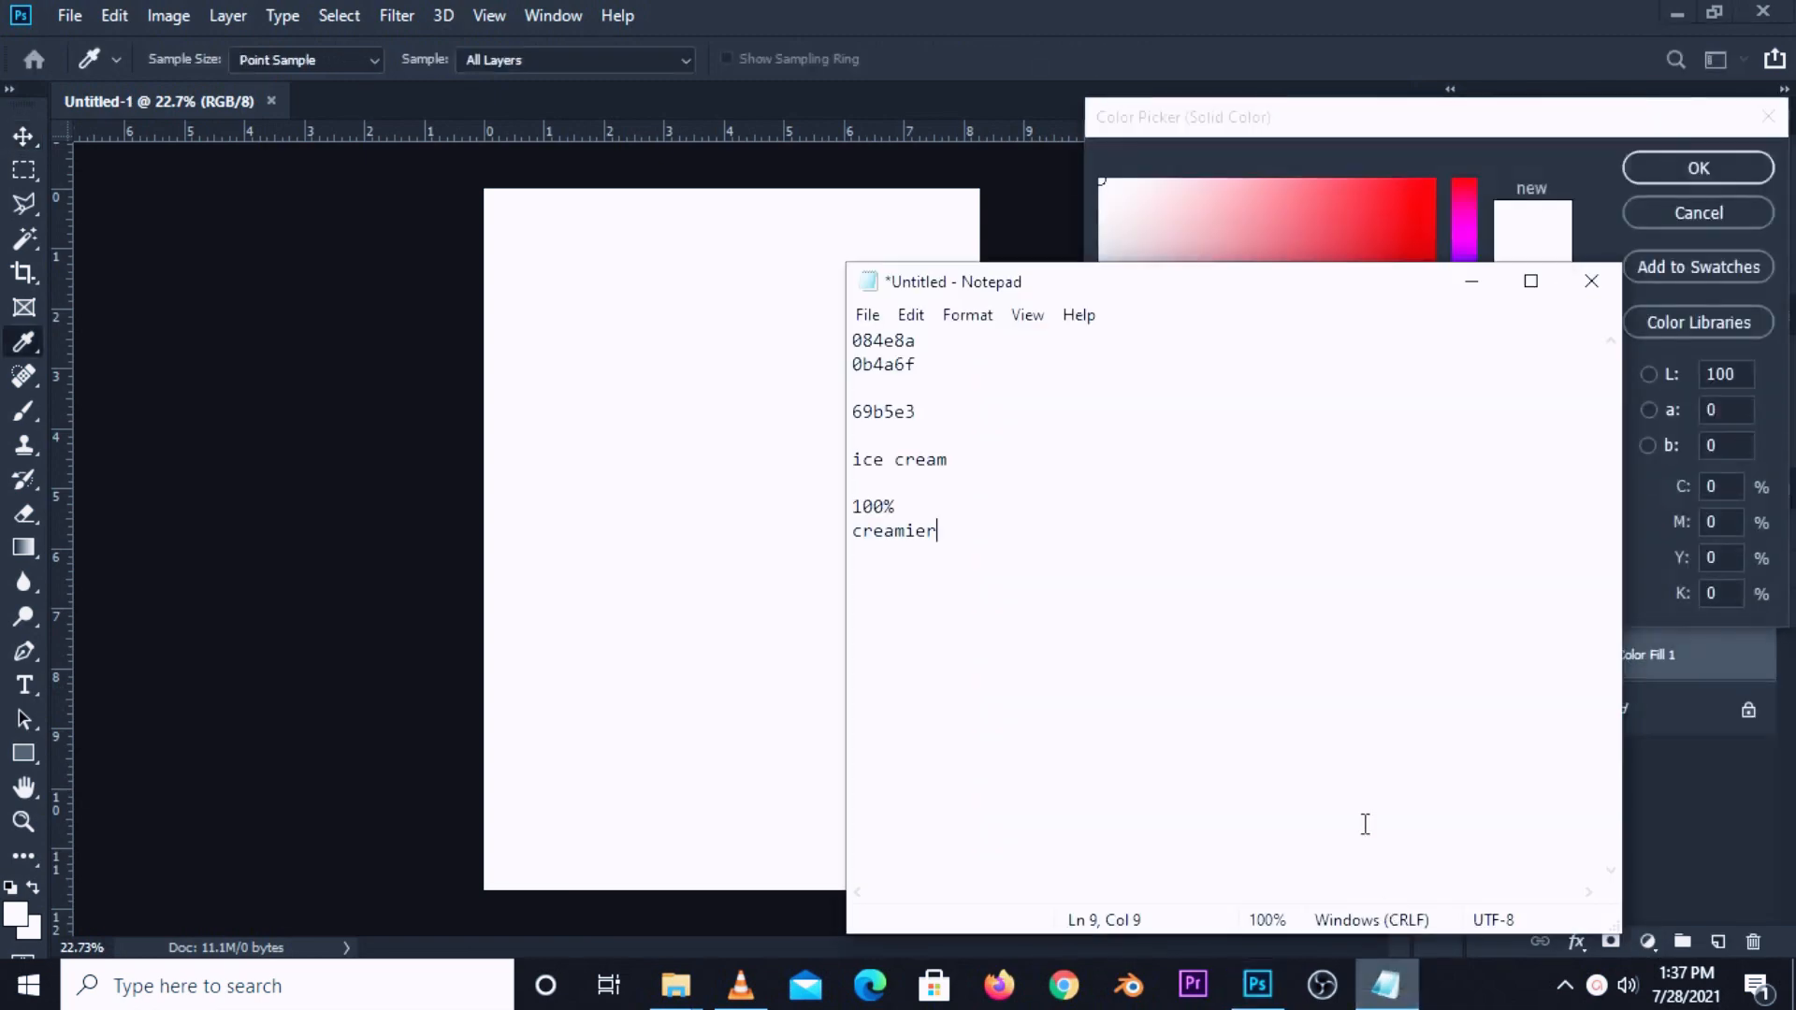
{"action": "left_click", "coordinate": [958, 349]}
{"action": "double_click", "coordinate": [922, 341]}
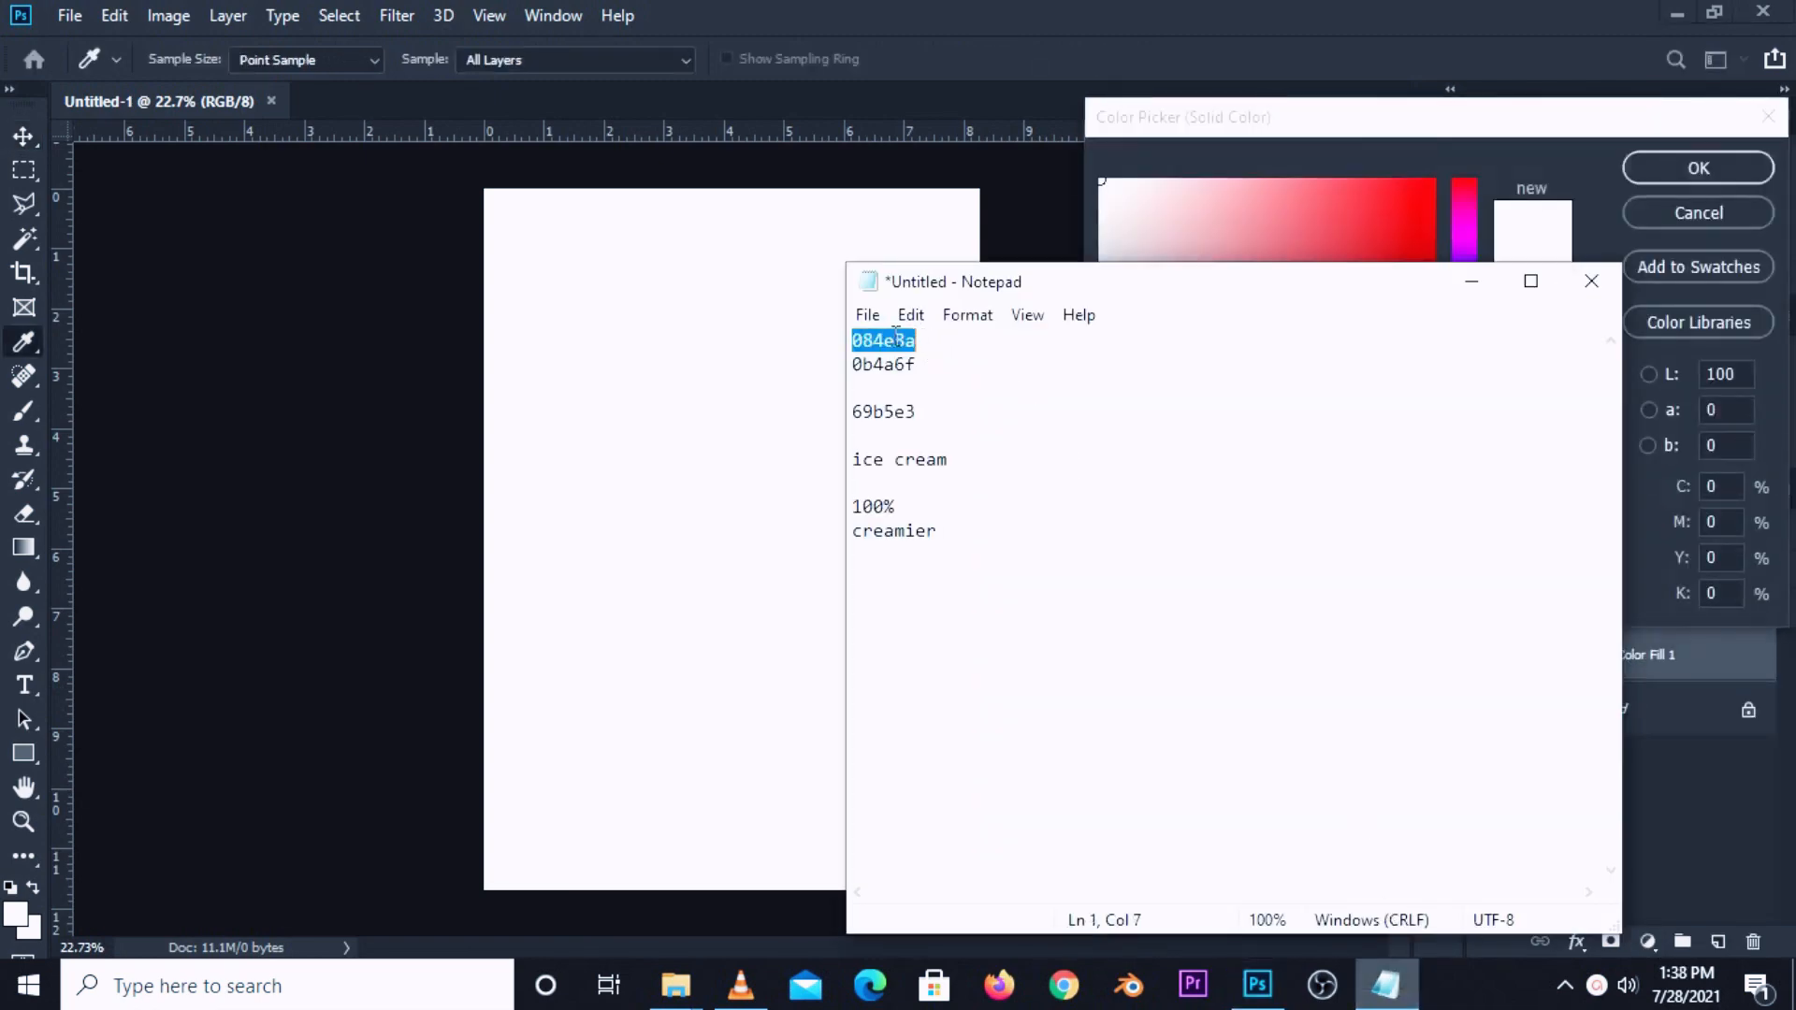
{"action": "right_click", "coordinate": [921, 343]}
{"action": "left_click", "coordinate": [954, 420]}
{"action": "left_click", "coordinate": [1471, 281]}
Set the fill layer's color to 084e8a using the copied hex code.
{"action": "right_click", "coordinate": [1536, 600]}
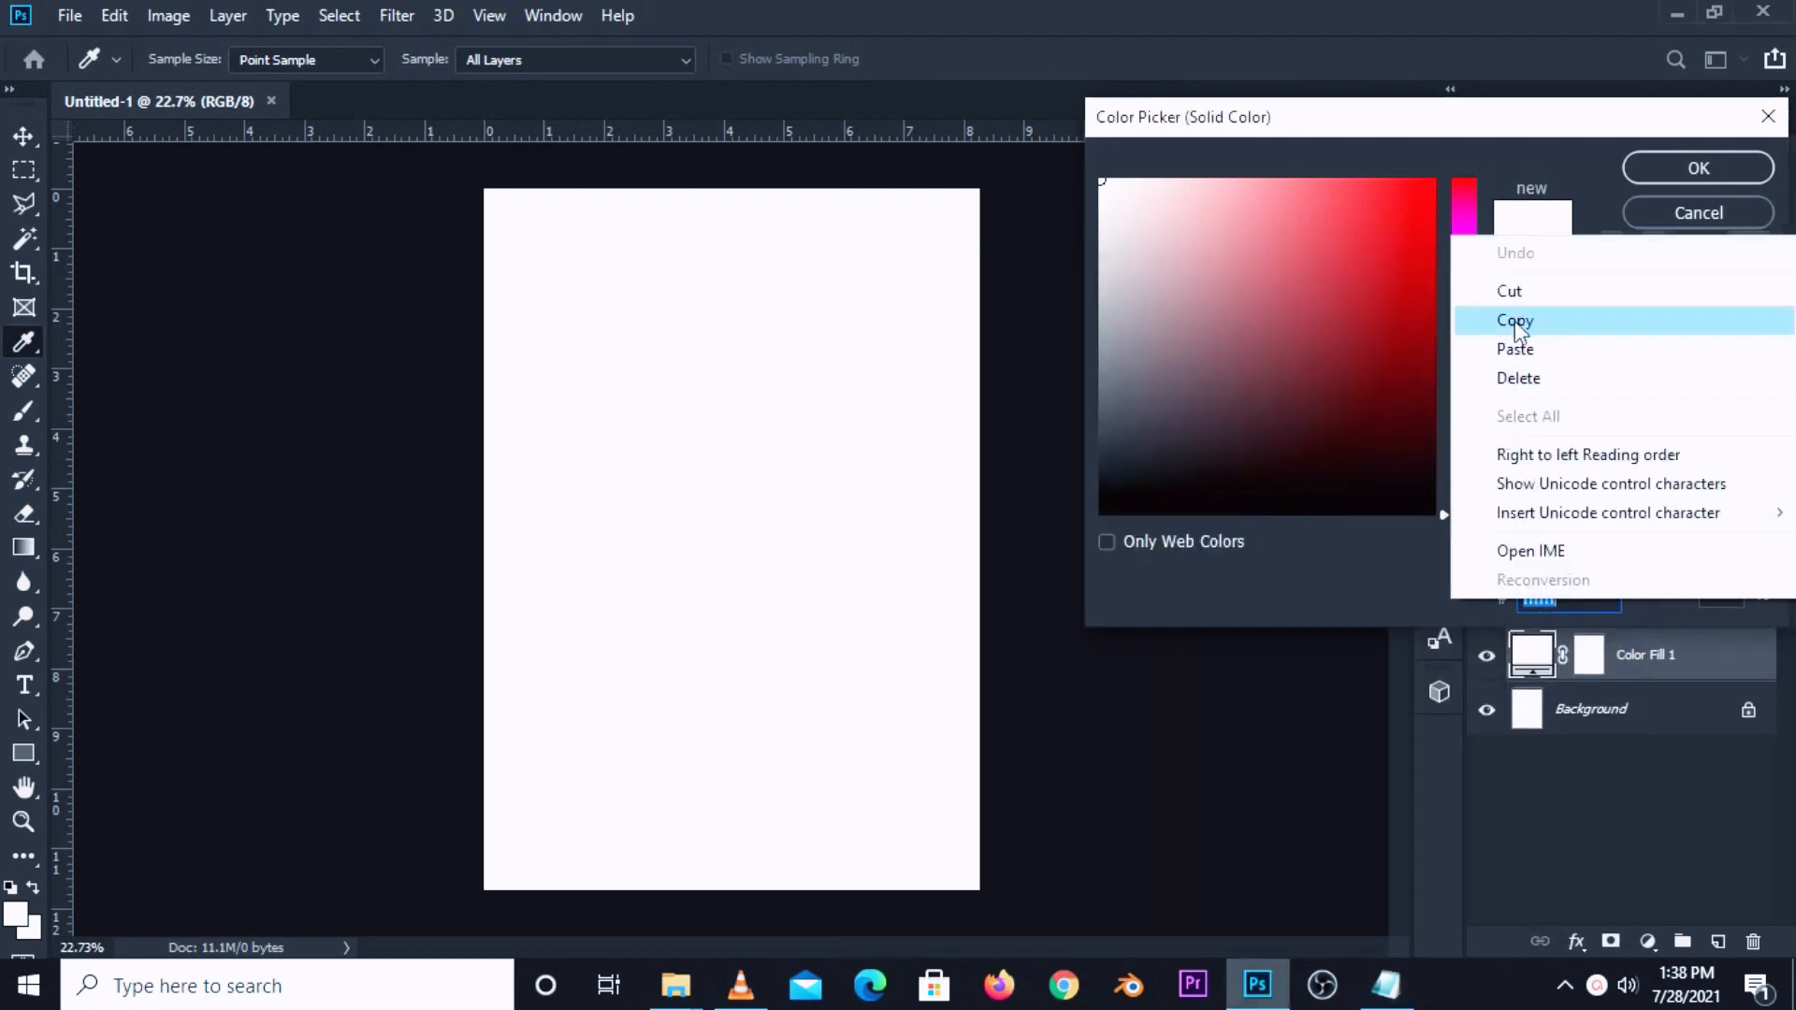
{"action": "left_click", "coordinate": [1517, 350]}
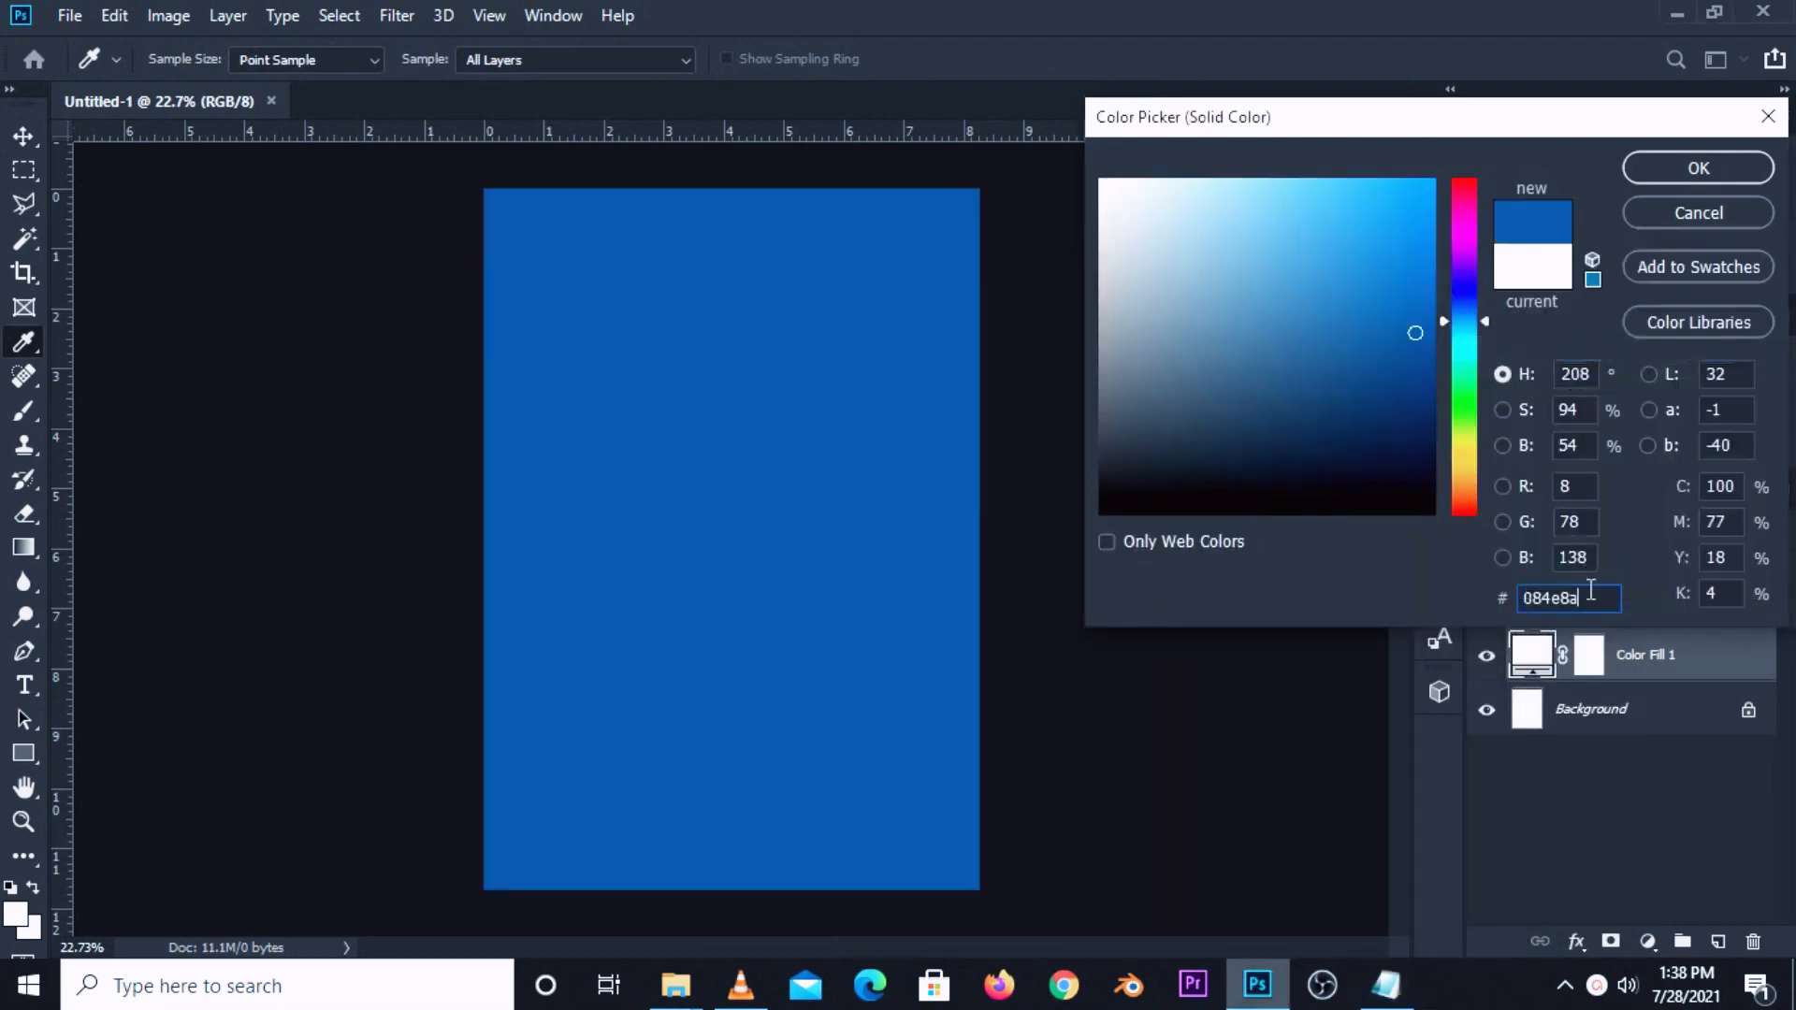
{"action": "double_click", "coordinate": [1595, 602]}
{"action": "left_click_drag", "start_coordinate": [1605, 128], "coordinate": [1430, 128]}
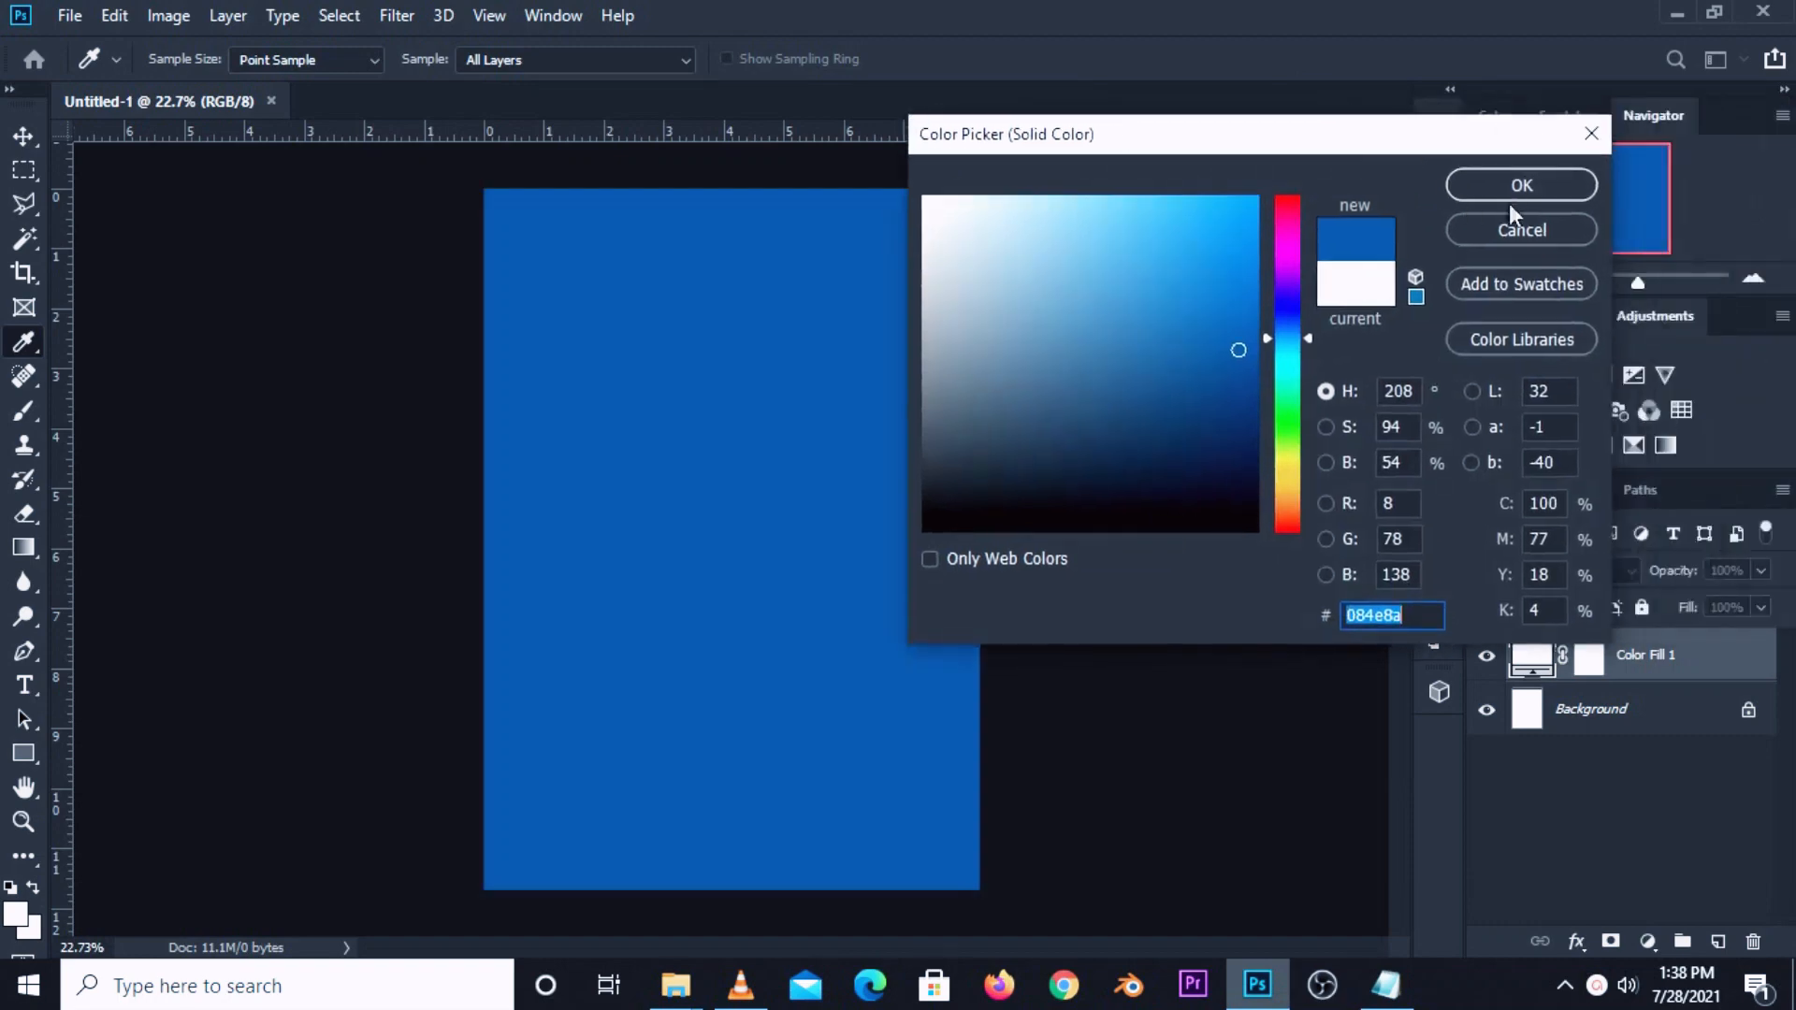
{"action": "left_click", "coordinate": [1520, 170]}
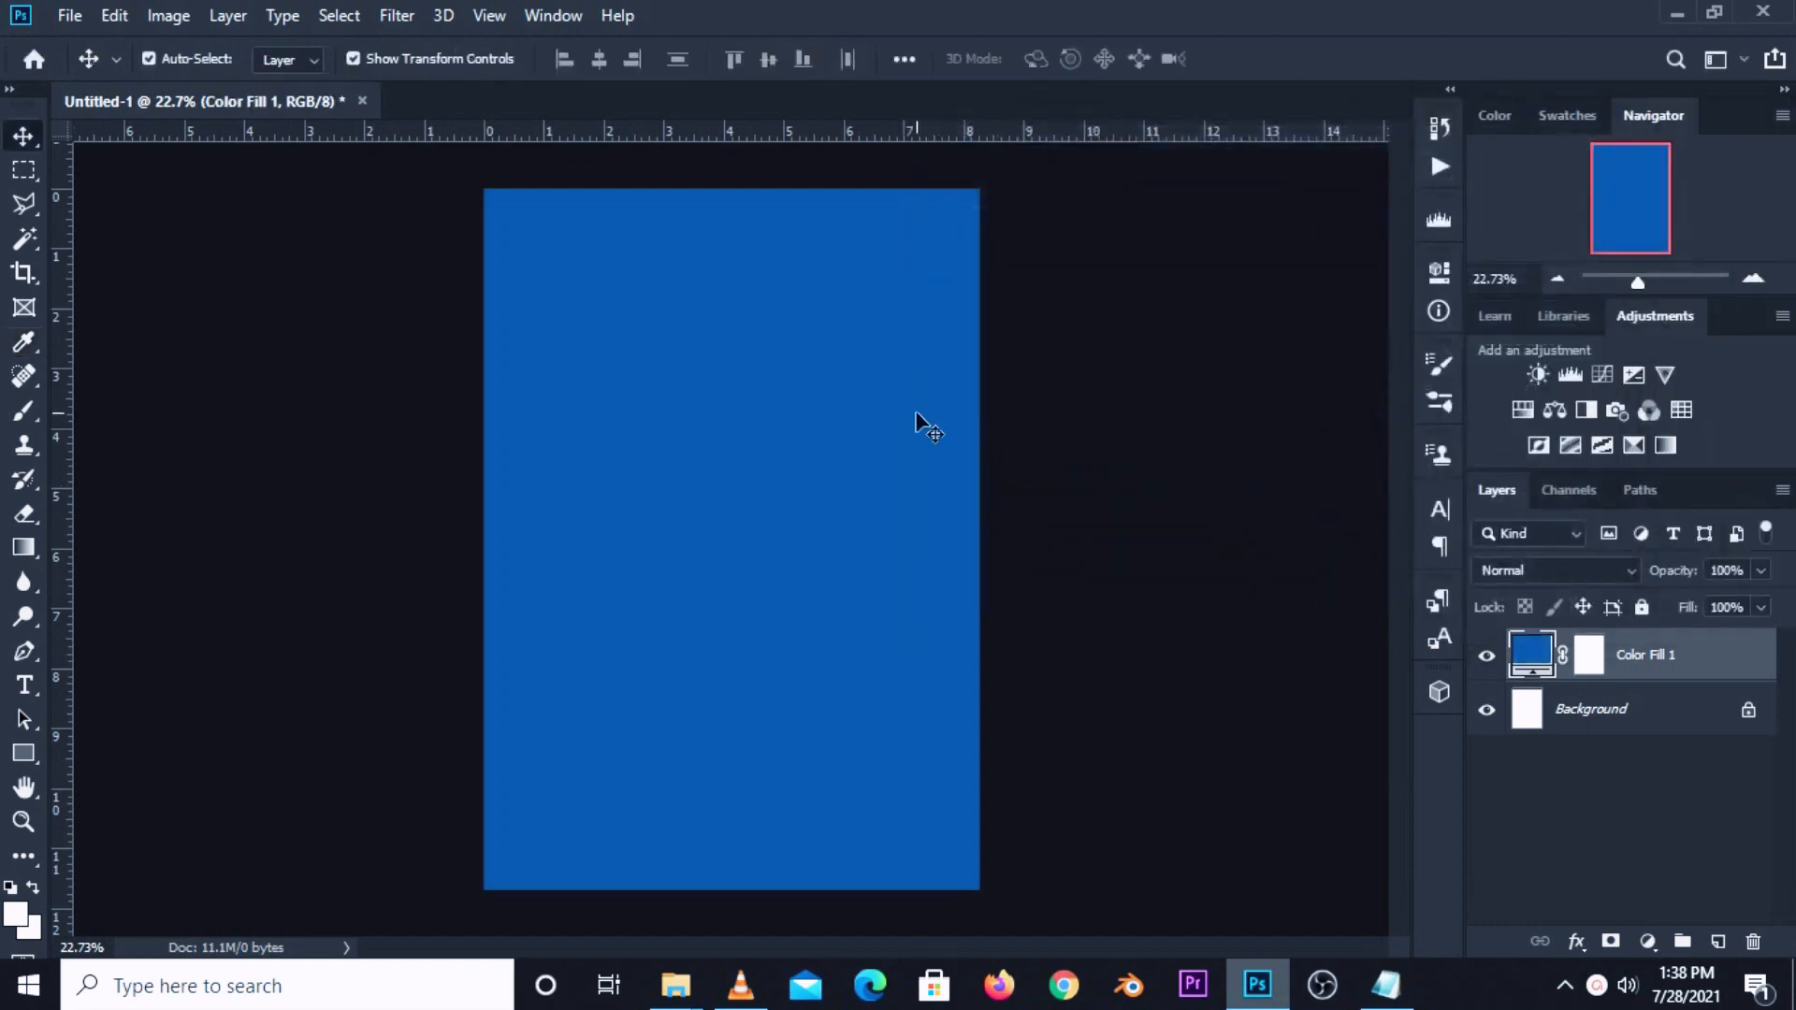
{"action": "key", "text": "ctrl+plus"}
{"action": "left_click", "coordinate": [147, 58]}
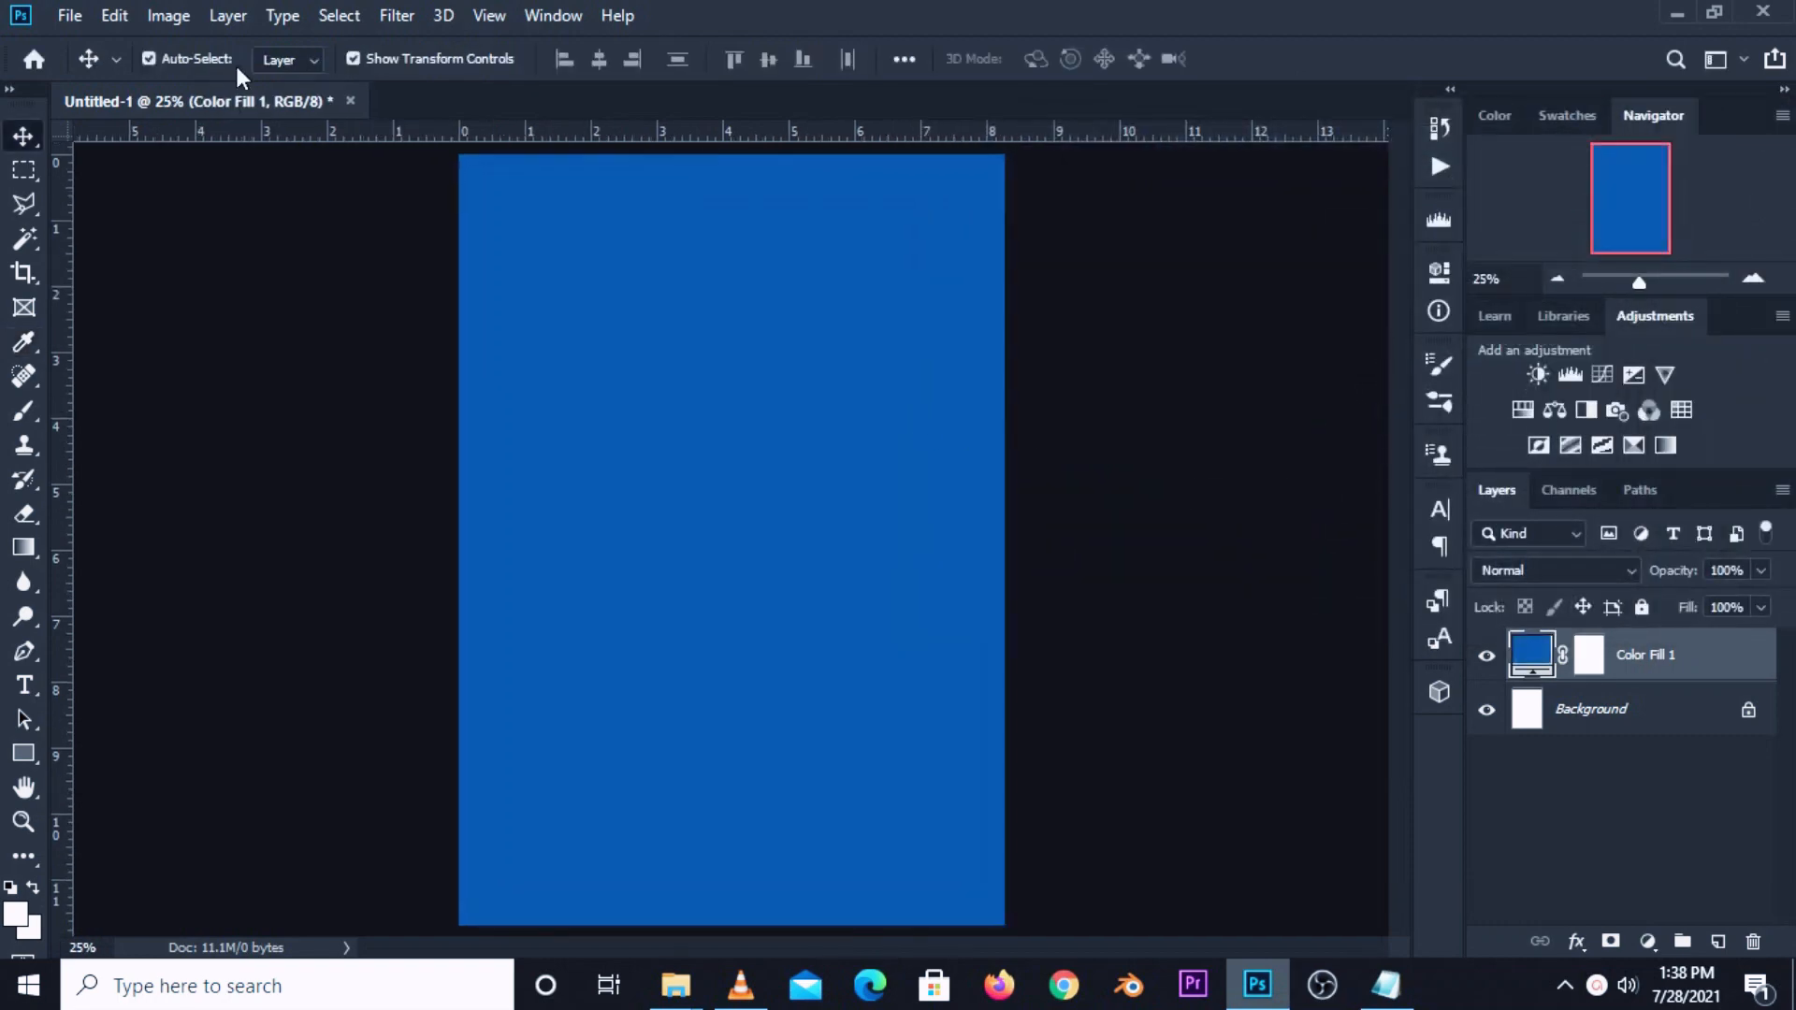
Open the recent resource file ice cream res.psd.
{"action": "left_click", "coordinate": [71, 19]}
{"action": "mouse_move", "coordinate": [307, 172]}
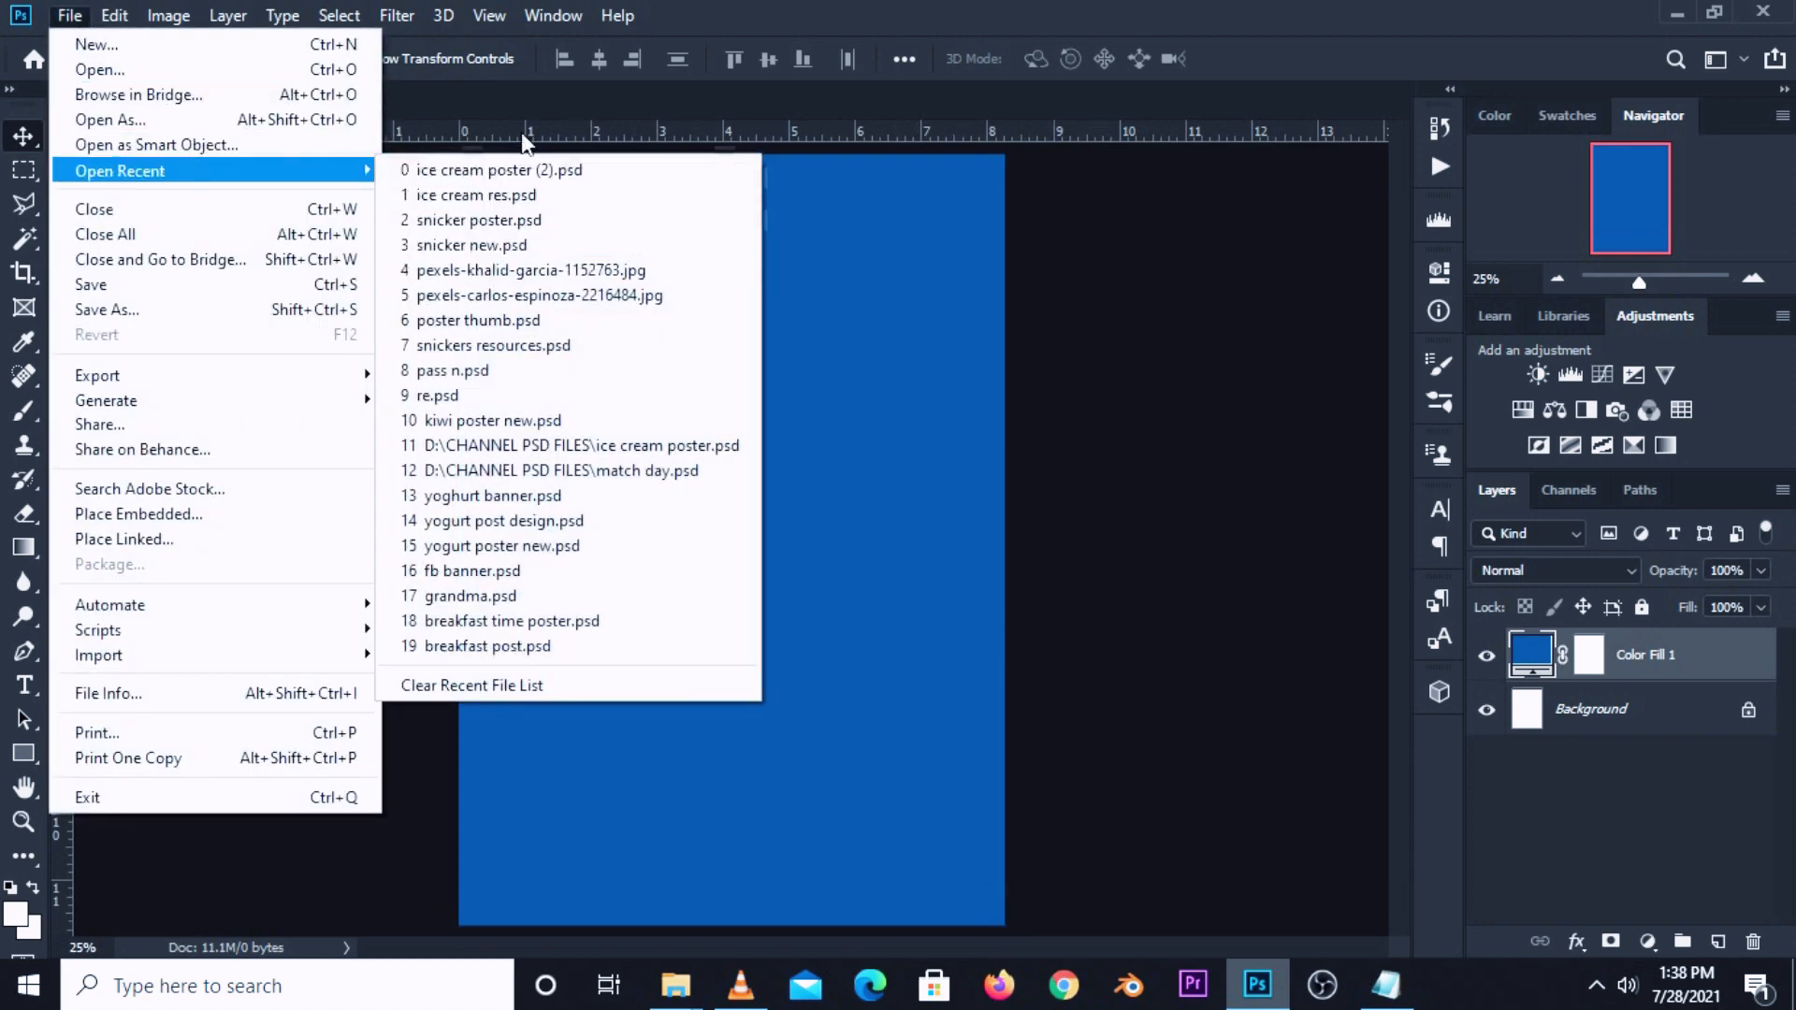
{"action": "left_click", "coordinate": [509, 194]}
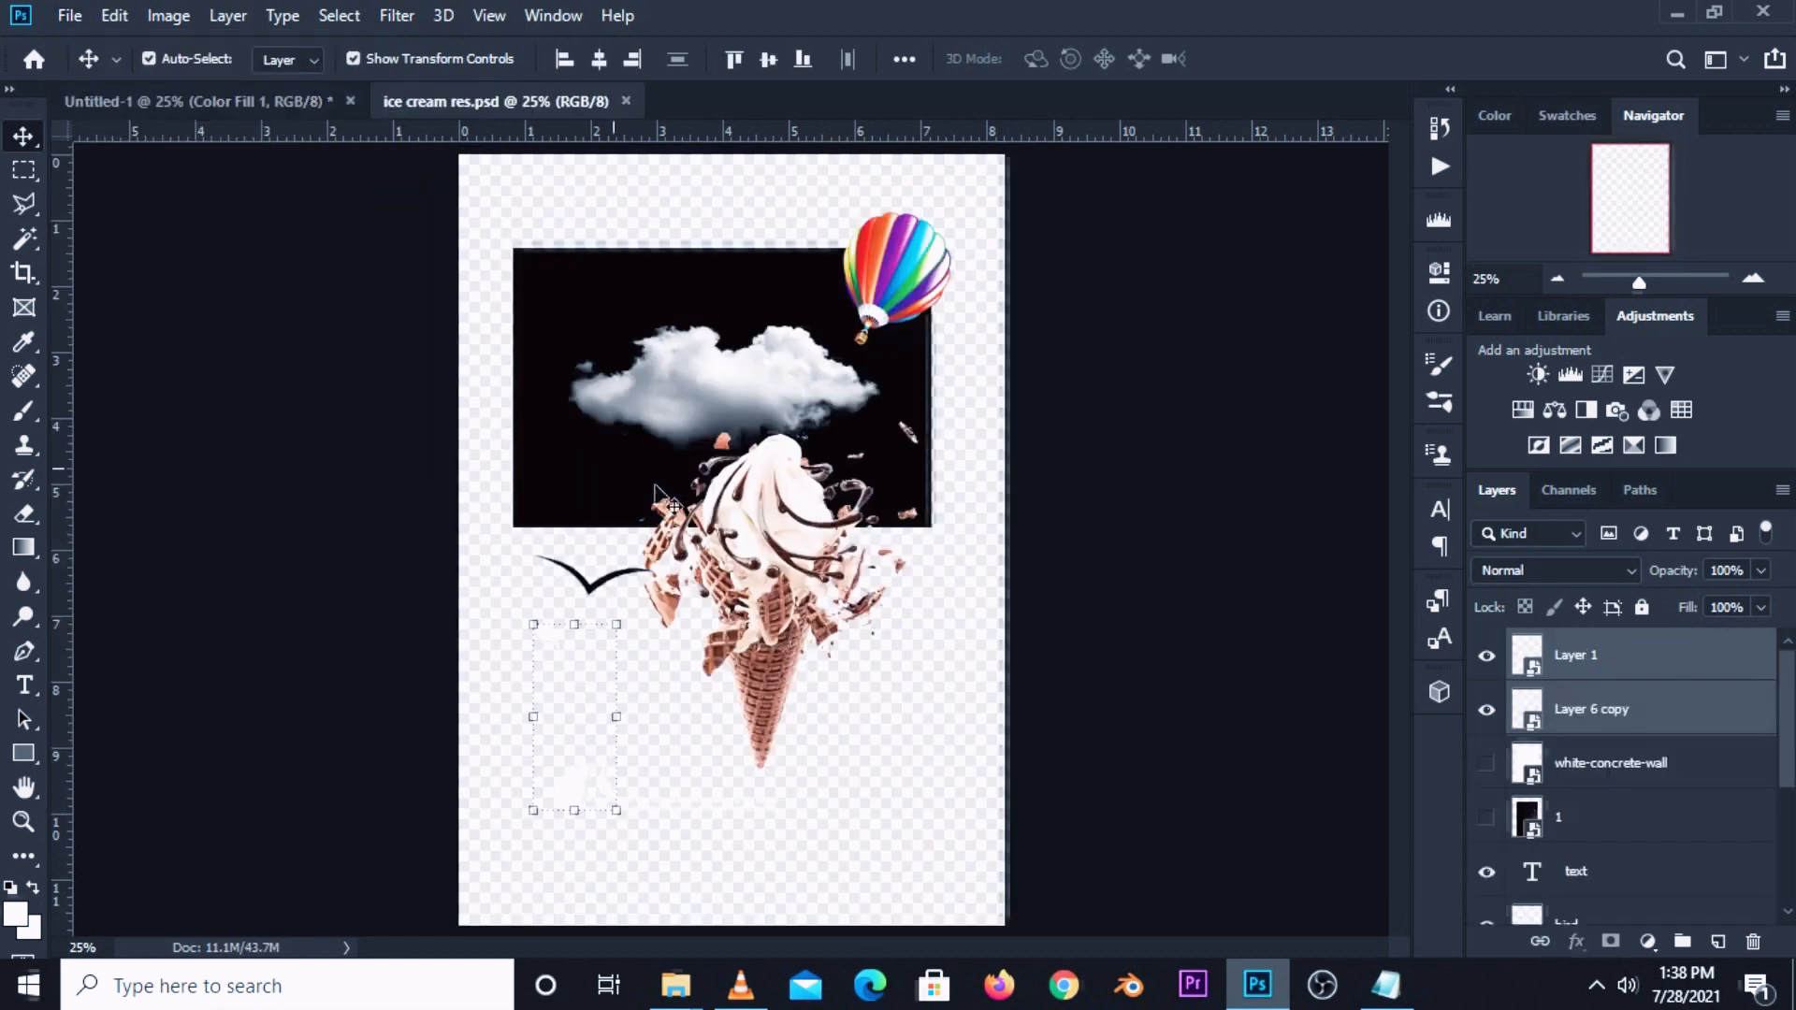
Show the white-concrete-wall layer in the resource file and copy it into the poster document.
{"action": "left_click", "coordinate": [1486, 762]}
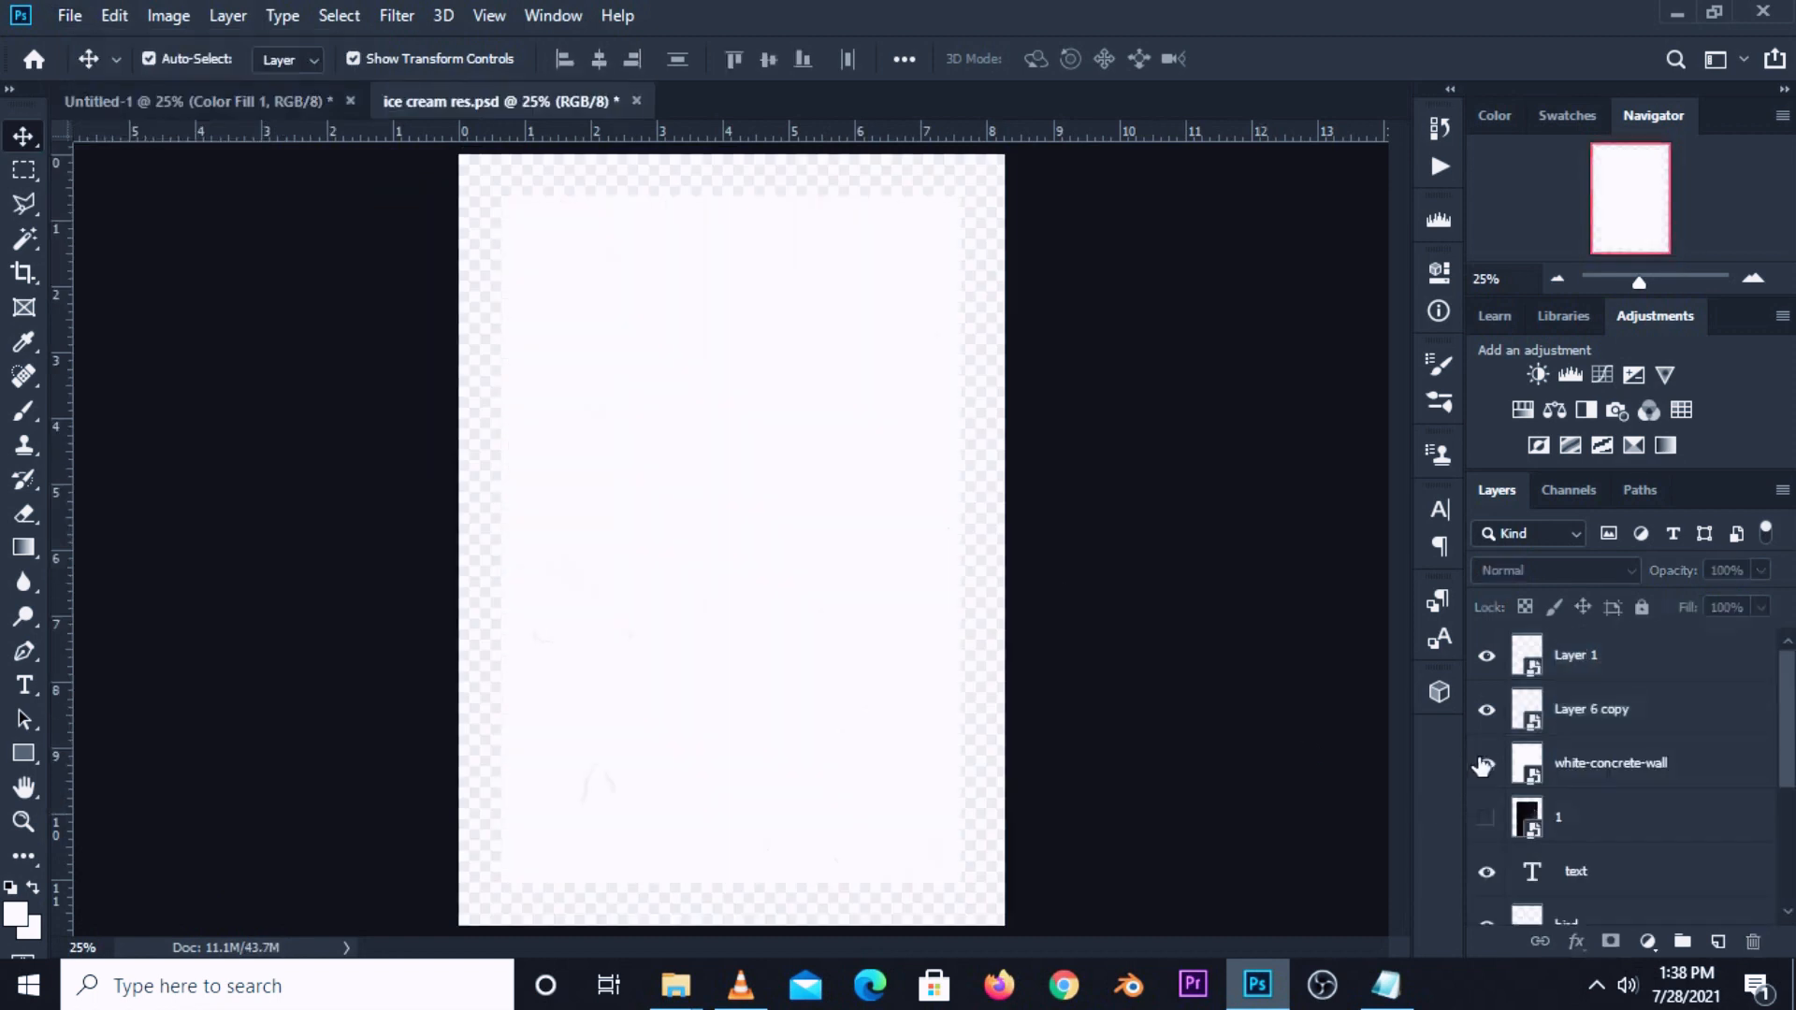
{"action": "left_click", "coordinate": [823, 533]}
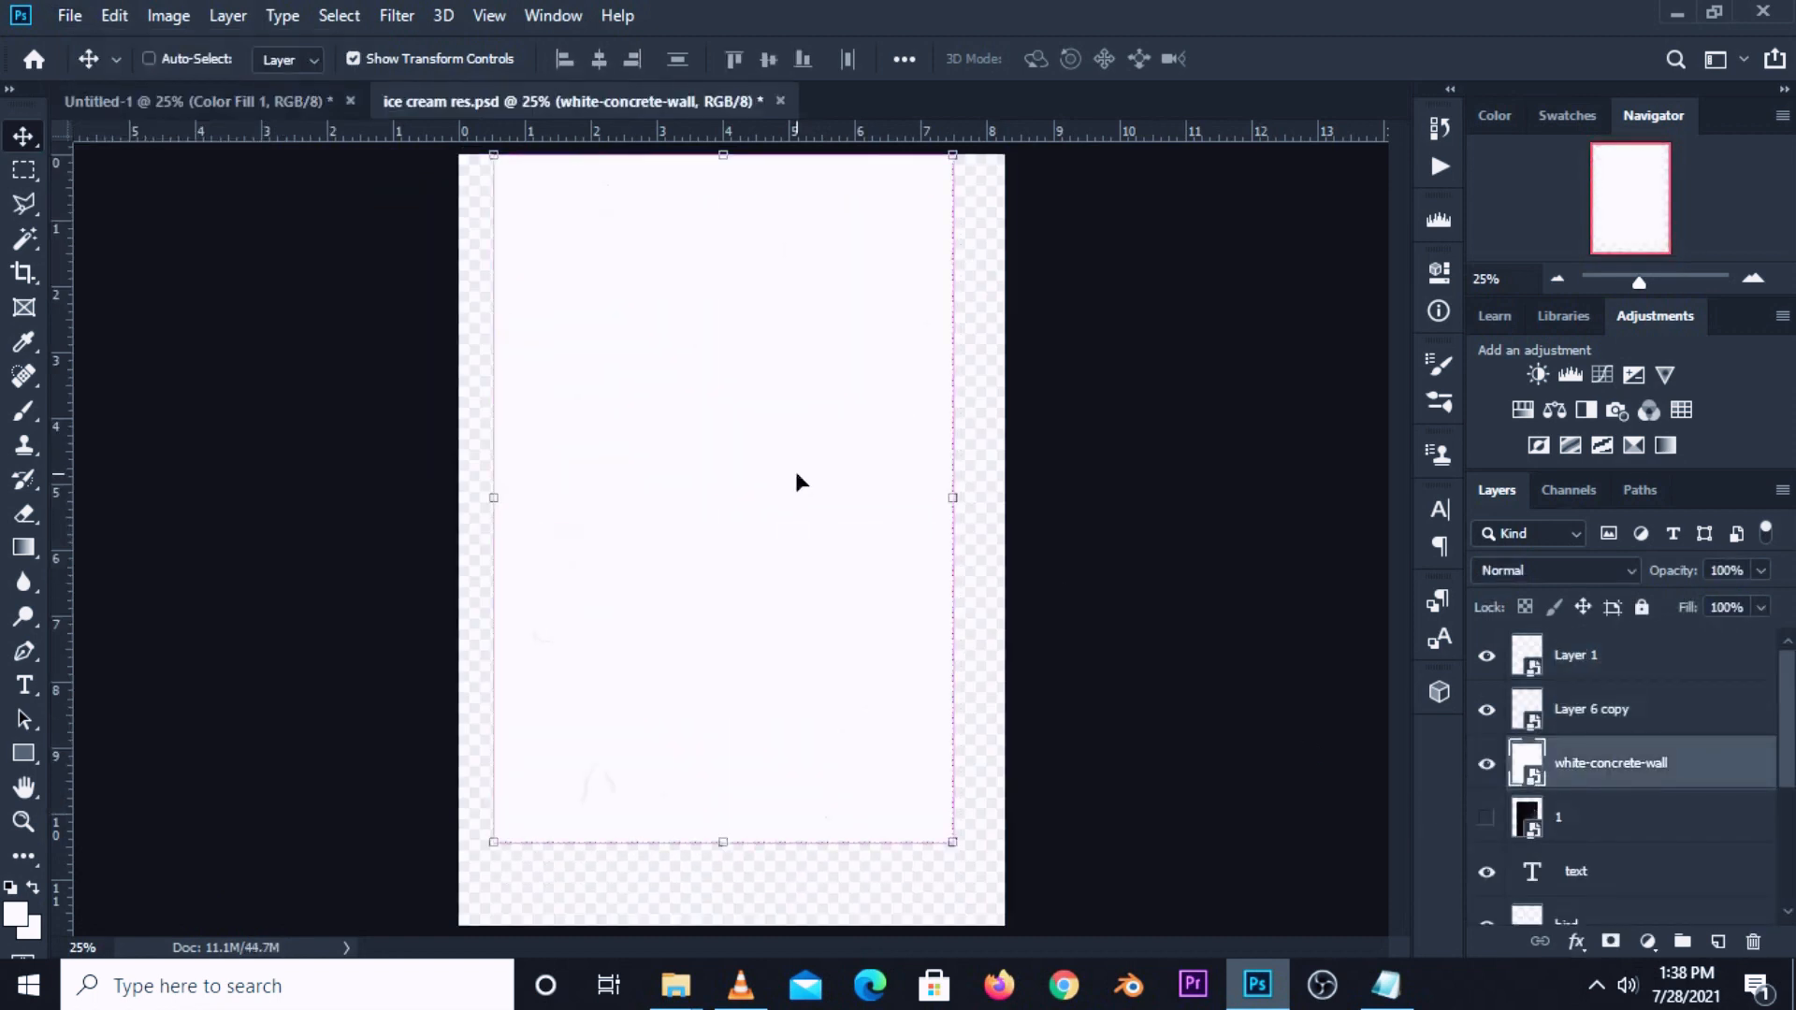
{"action": "key", "text": "ctrl+c"}
{"action": "left_click", "coordinate": [269, 103]}
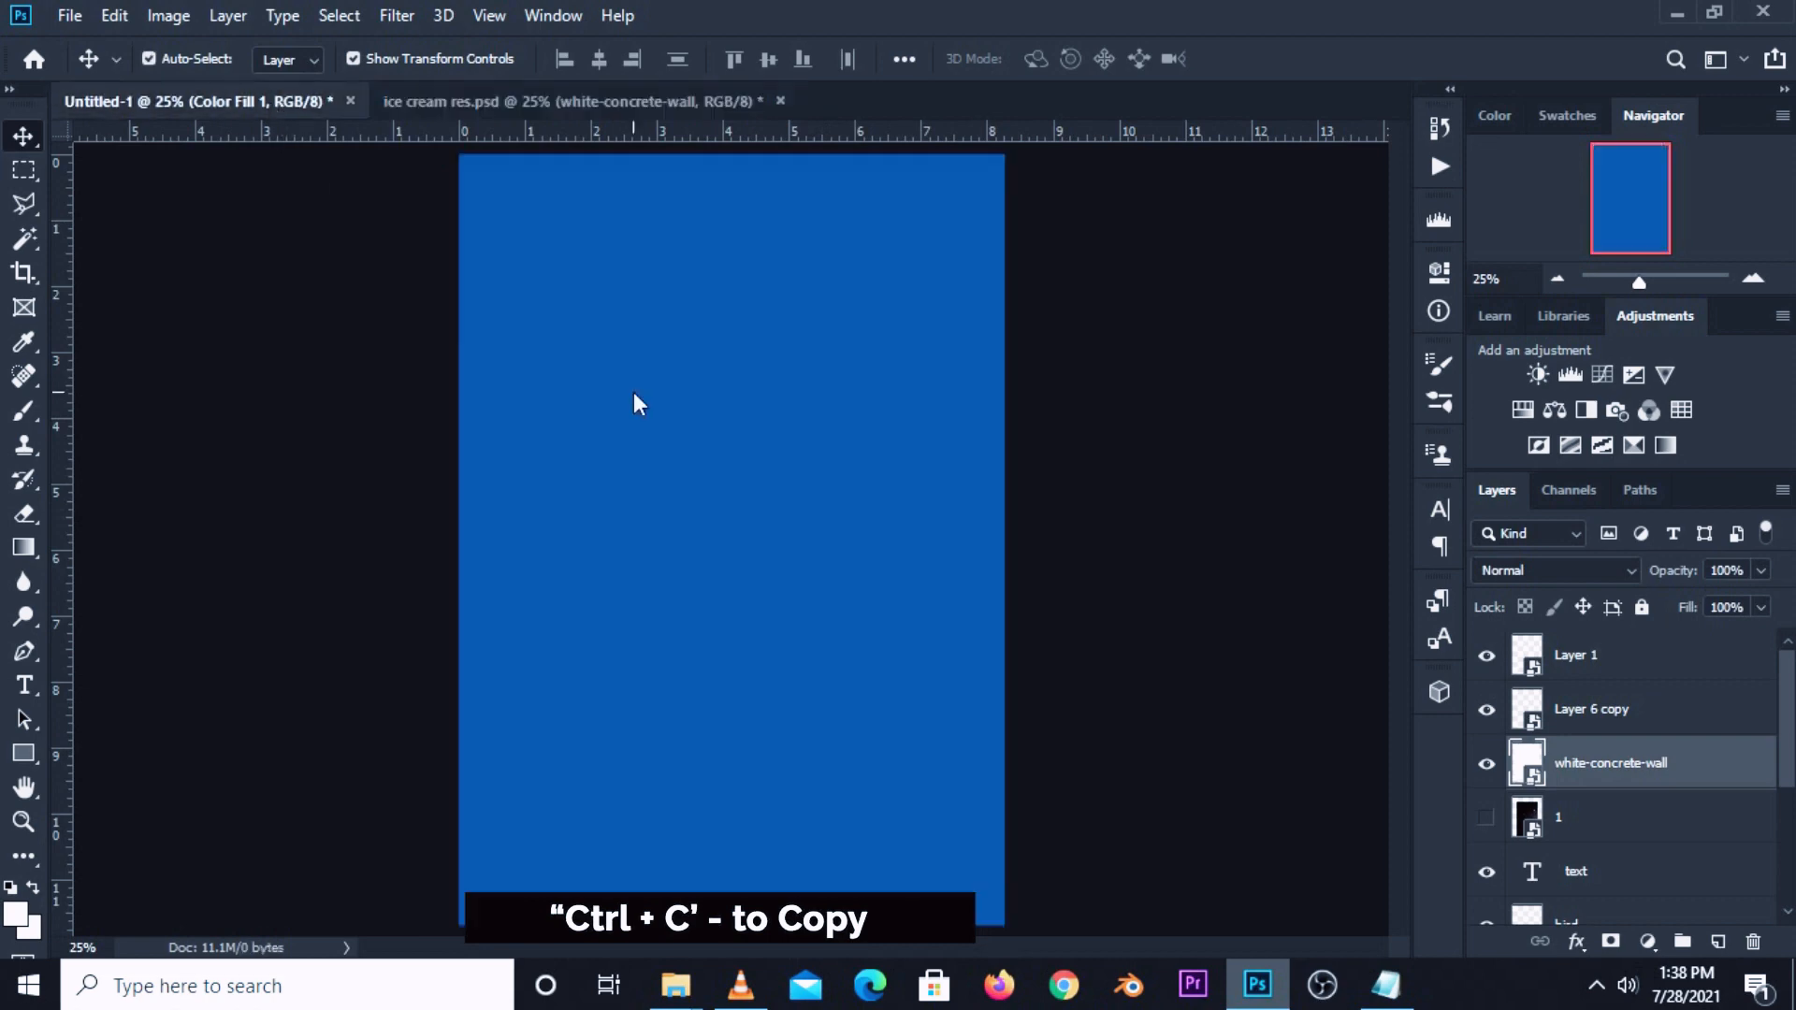
{"action": "key", "text": "ctrl+v"}
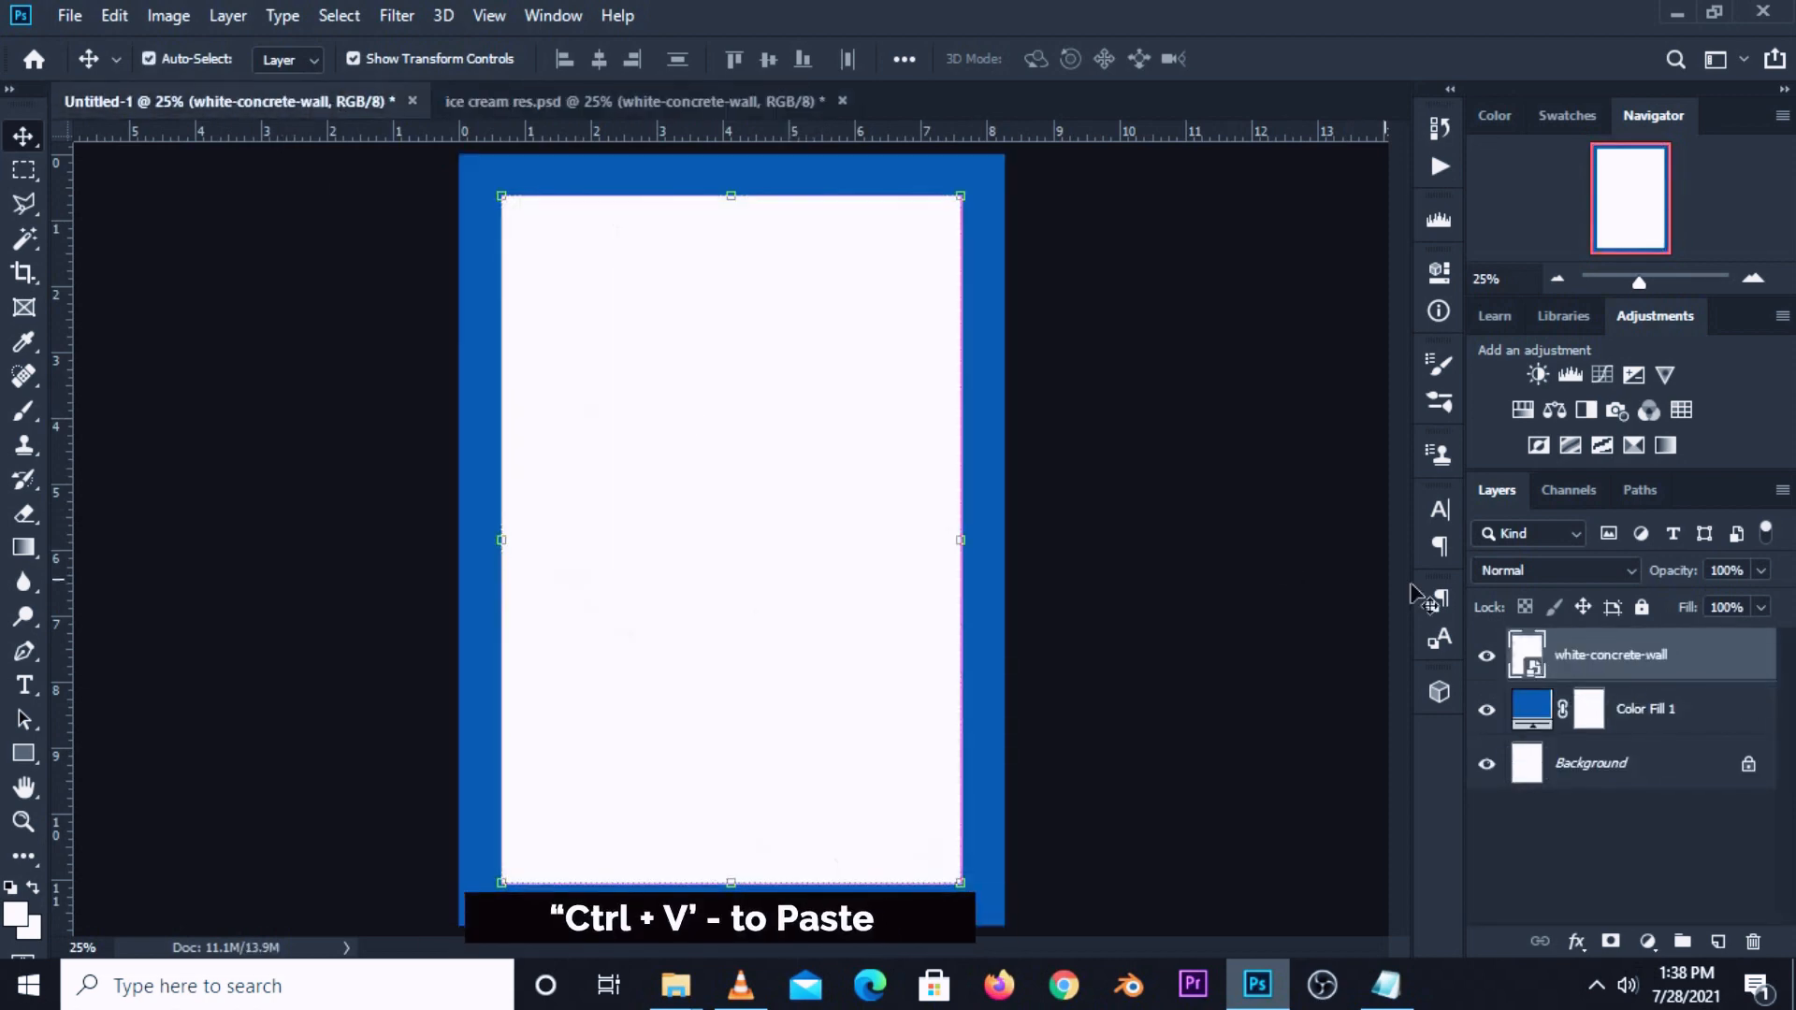
Convert the white-concrete-wall layer to a smart object and scale it up to cover the whole canvas.
{"action": "right_click", "coordinate": [1581, 672]}
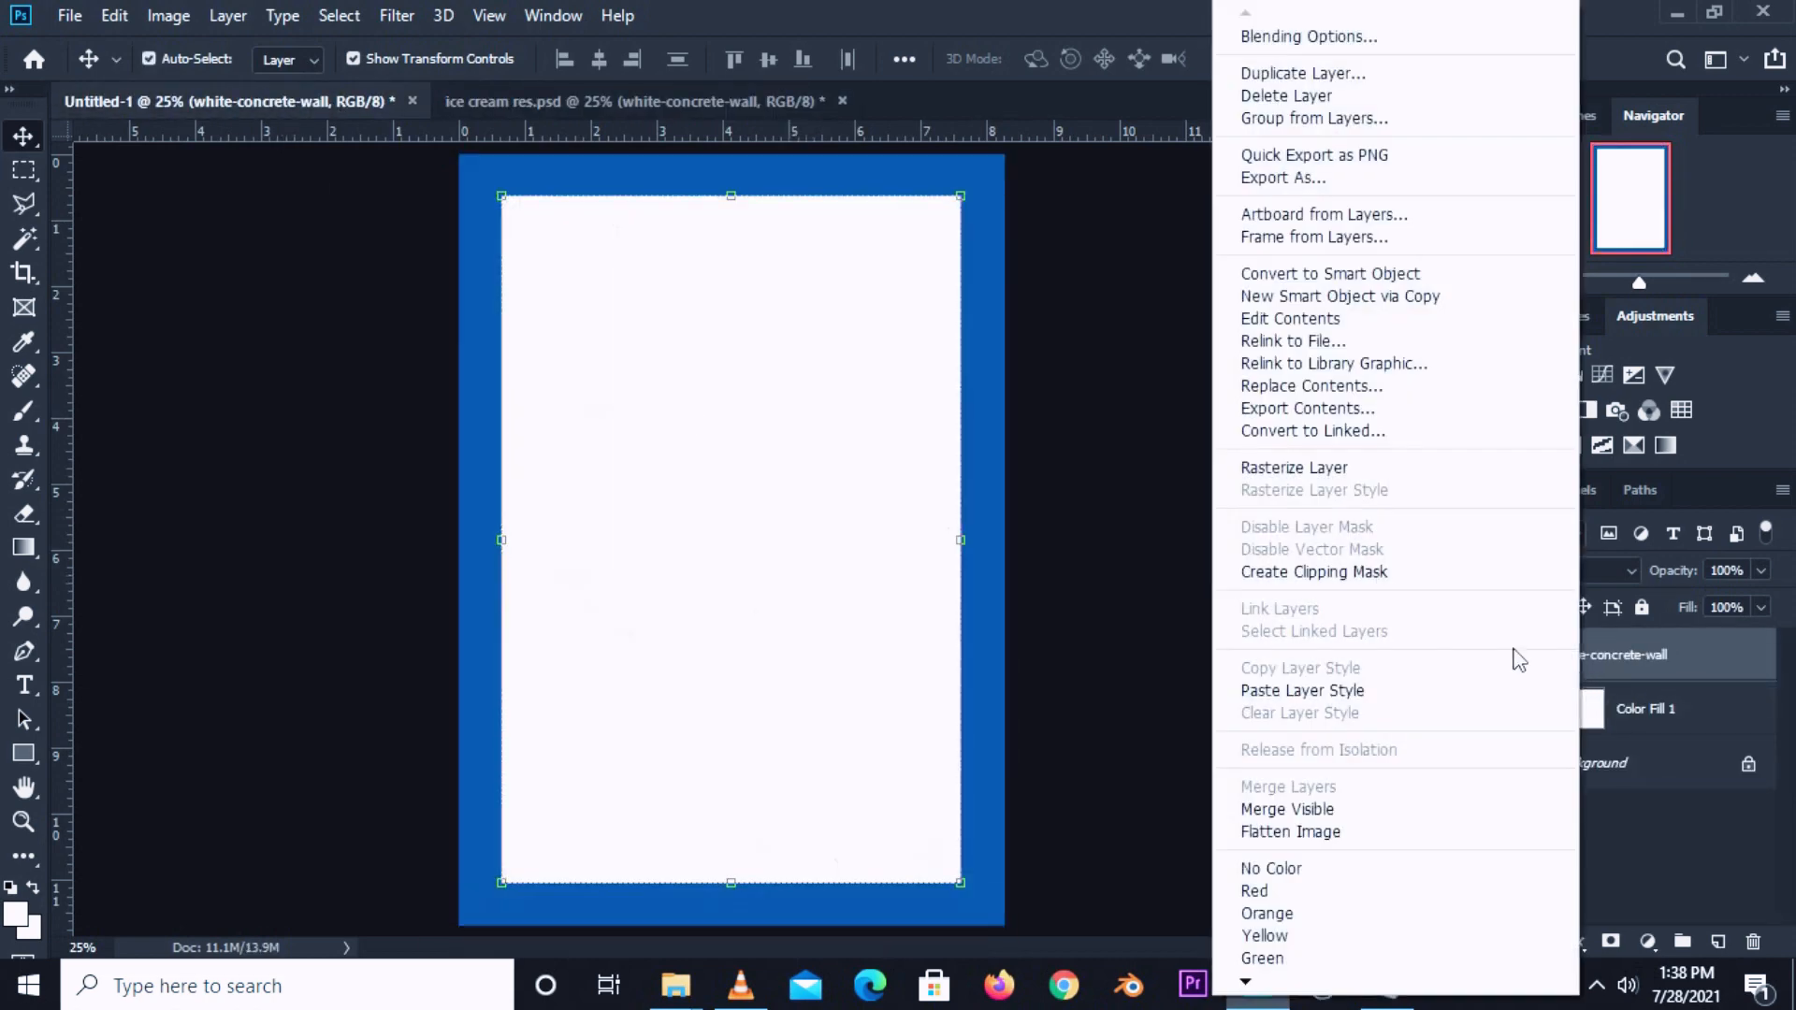
{"action": "left_click", "coordinate": [1299, 277]}
{"action": "key", "text": "ctrl+t"}
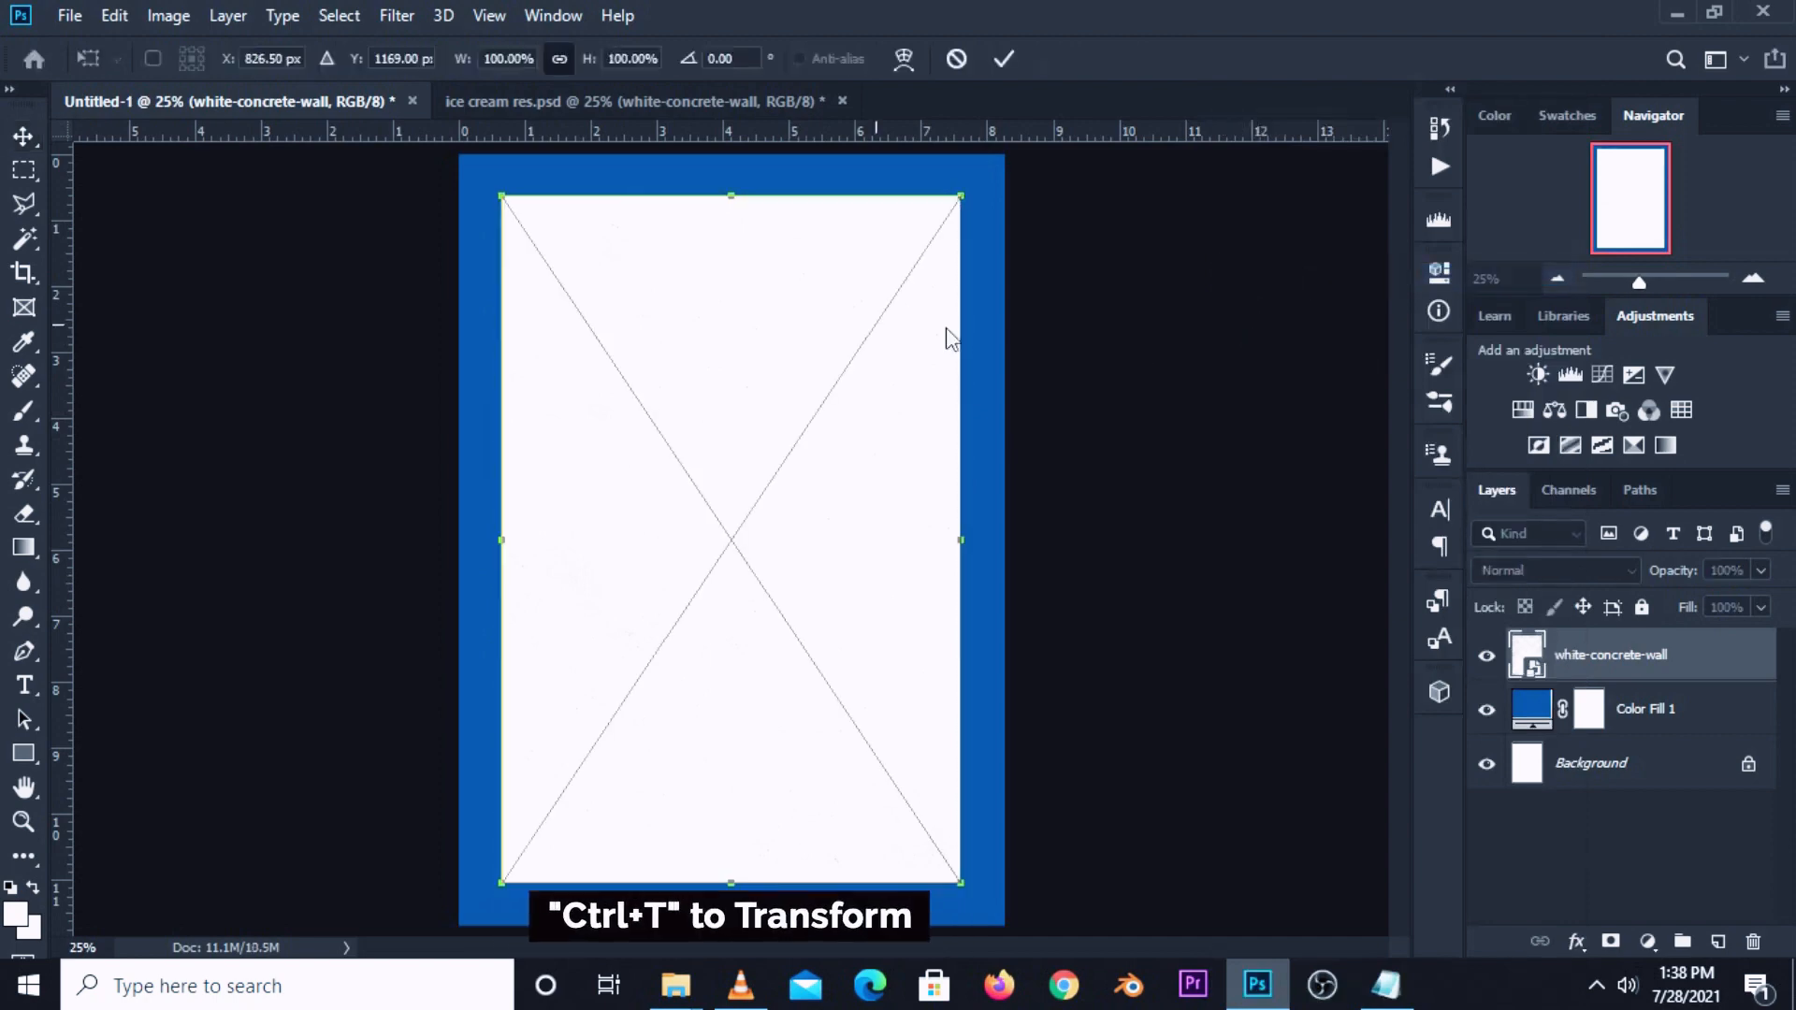
{"action": "left_click_drag", "start_coordinate": [732, 196], "coordinate": [732, 108]}
{"action": "scroll", "coordinate": [732, 176], "scroll_direction": "down", "scroll_amount": 1}
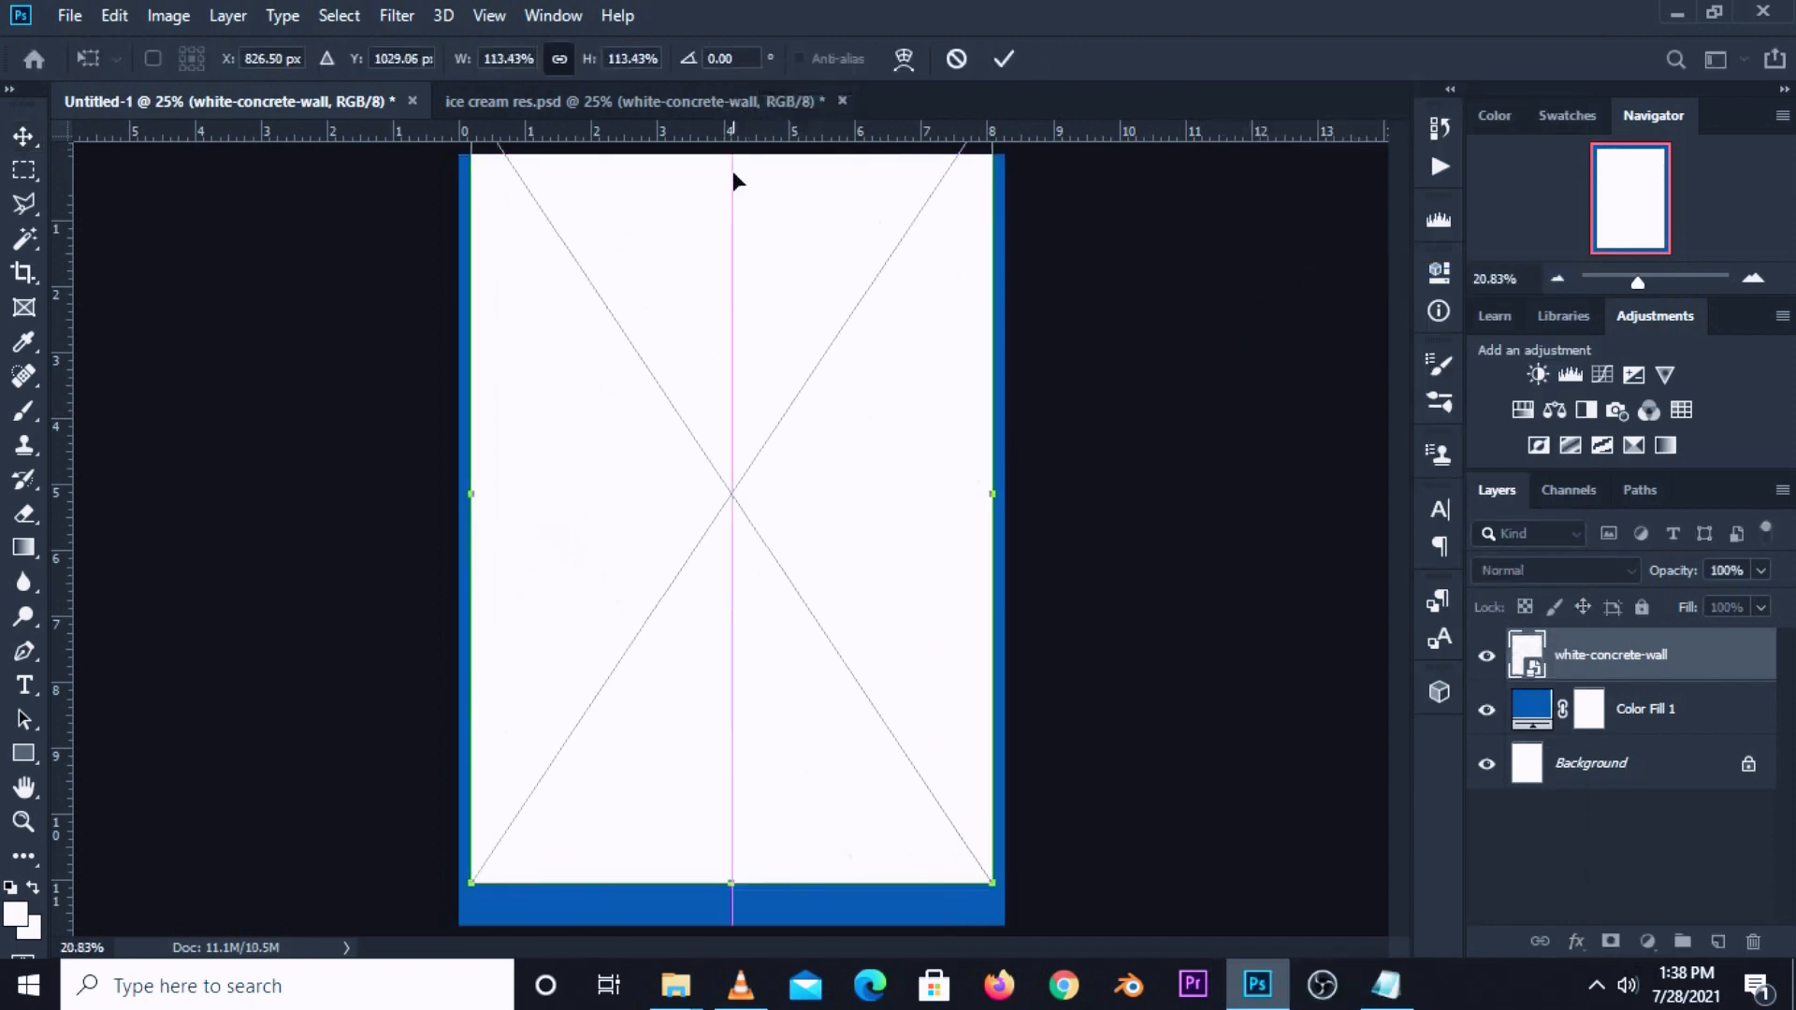
{"action": "left_click_drag", "start_coordinate": [741, 827], "coordinate": [741, 904]}
{"action": "left_click", "coordinate": [1004, 58]}
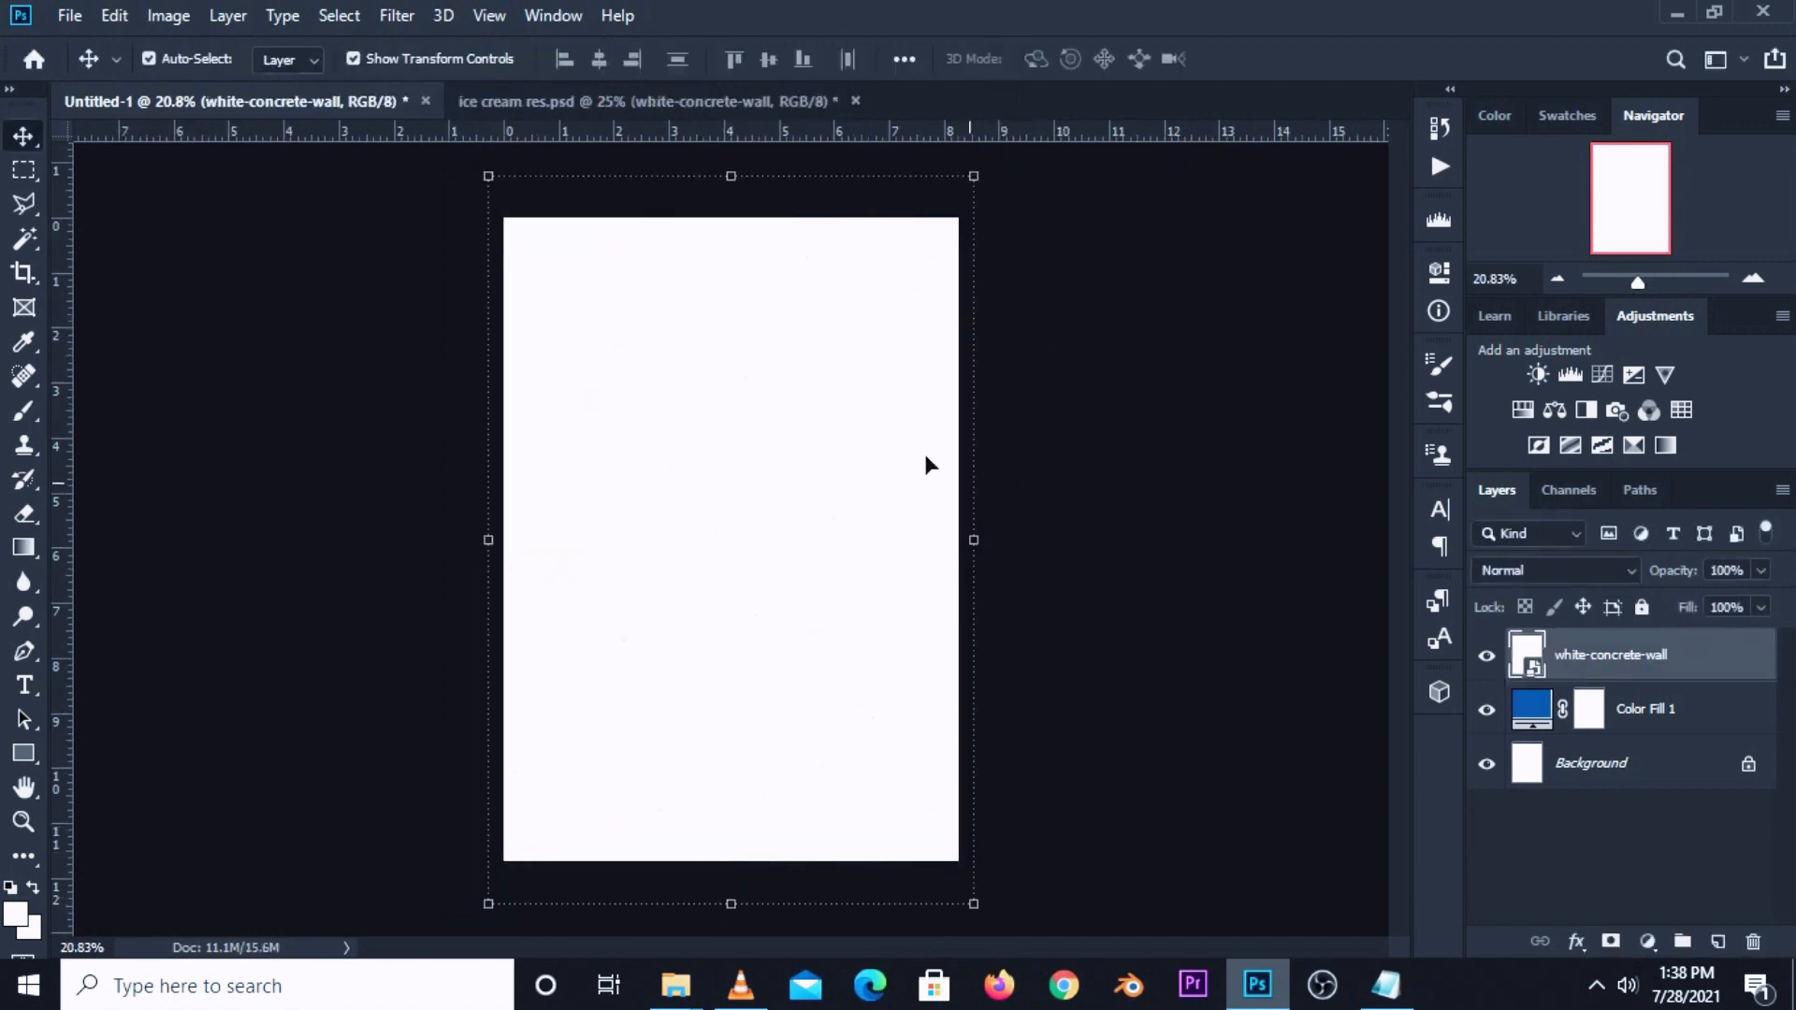
Set the white-concrete-wall layer's blending mode to Multiply and compare the poster with and without the texture.
{"action": "left_click", "coordinate": [1504, 565]}
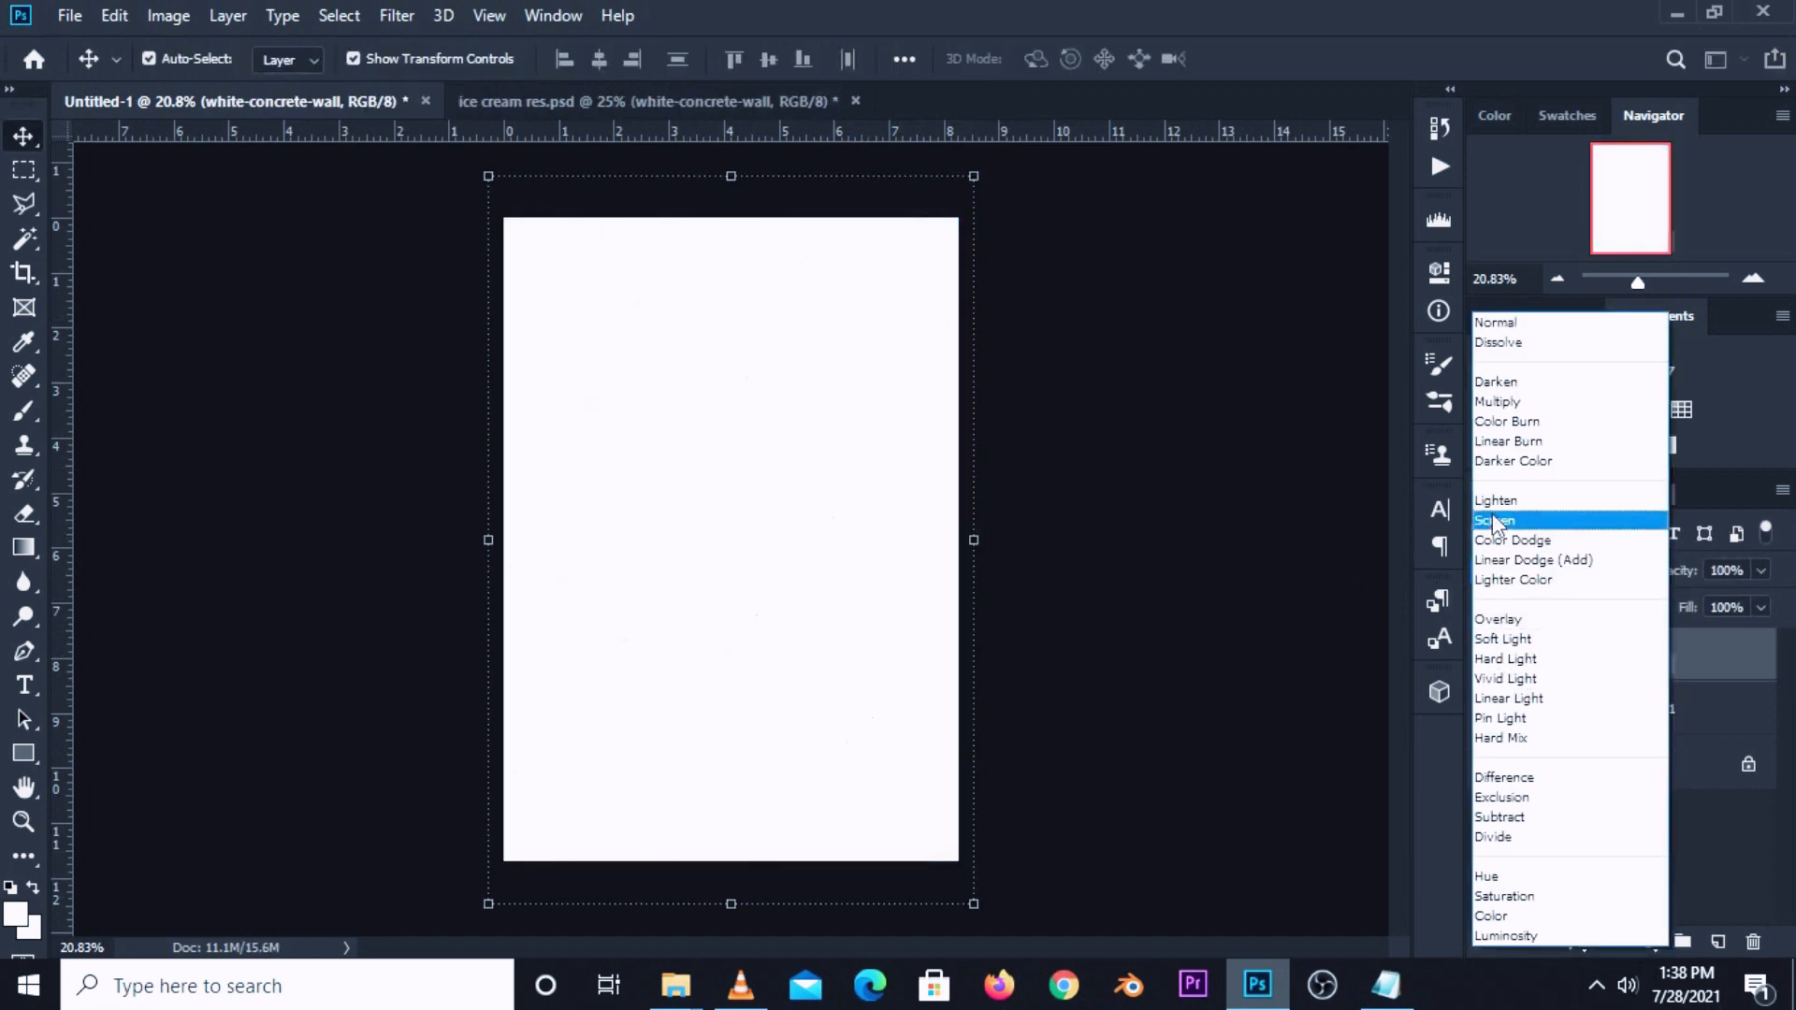
{"action": "left_click", "coordinate": [1498, 401]}
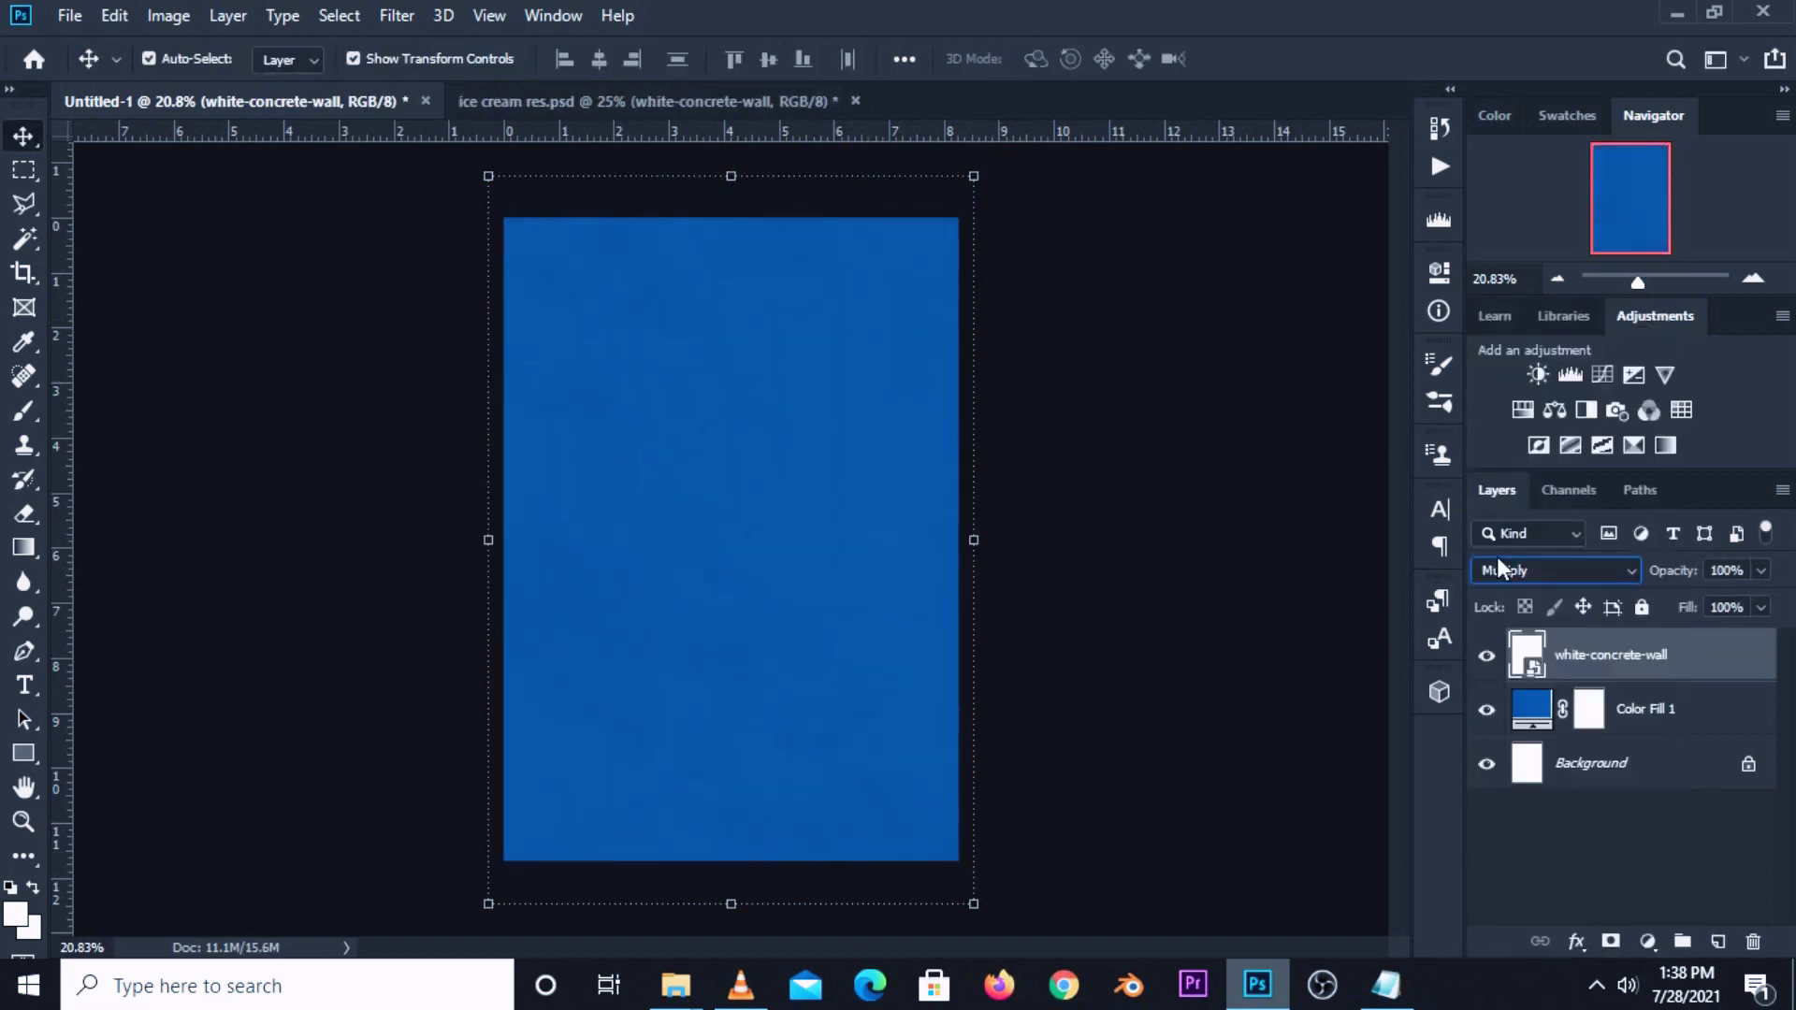
{"action": "left_click", "coordinate": [1485, 660]}
{"action": "left_click", "coordinate": [1485, 661]}
{"action": "left_click", "coordinate": [1192, 599]}
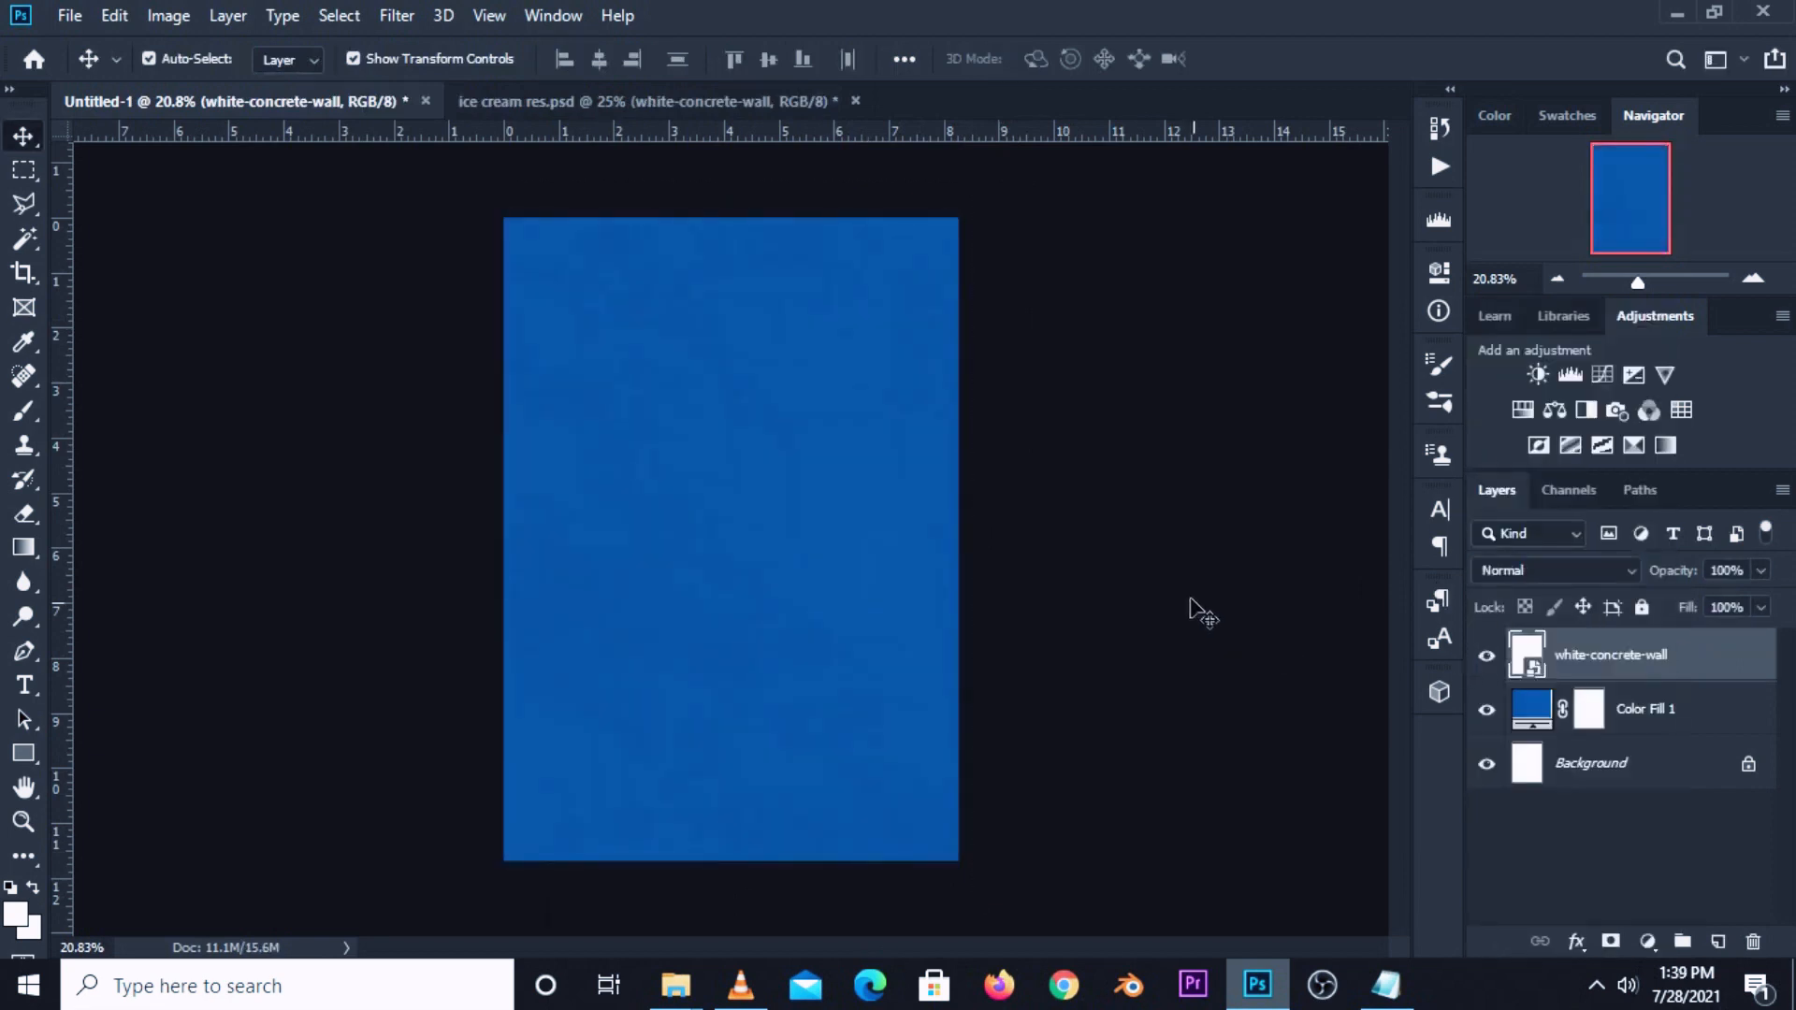
{"action": "key", "text": "ctrl+plus"}
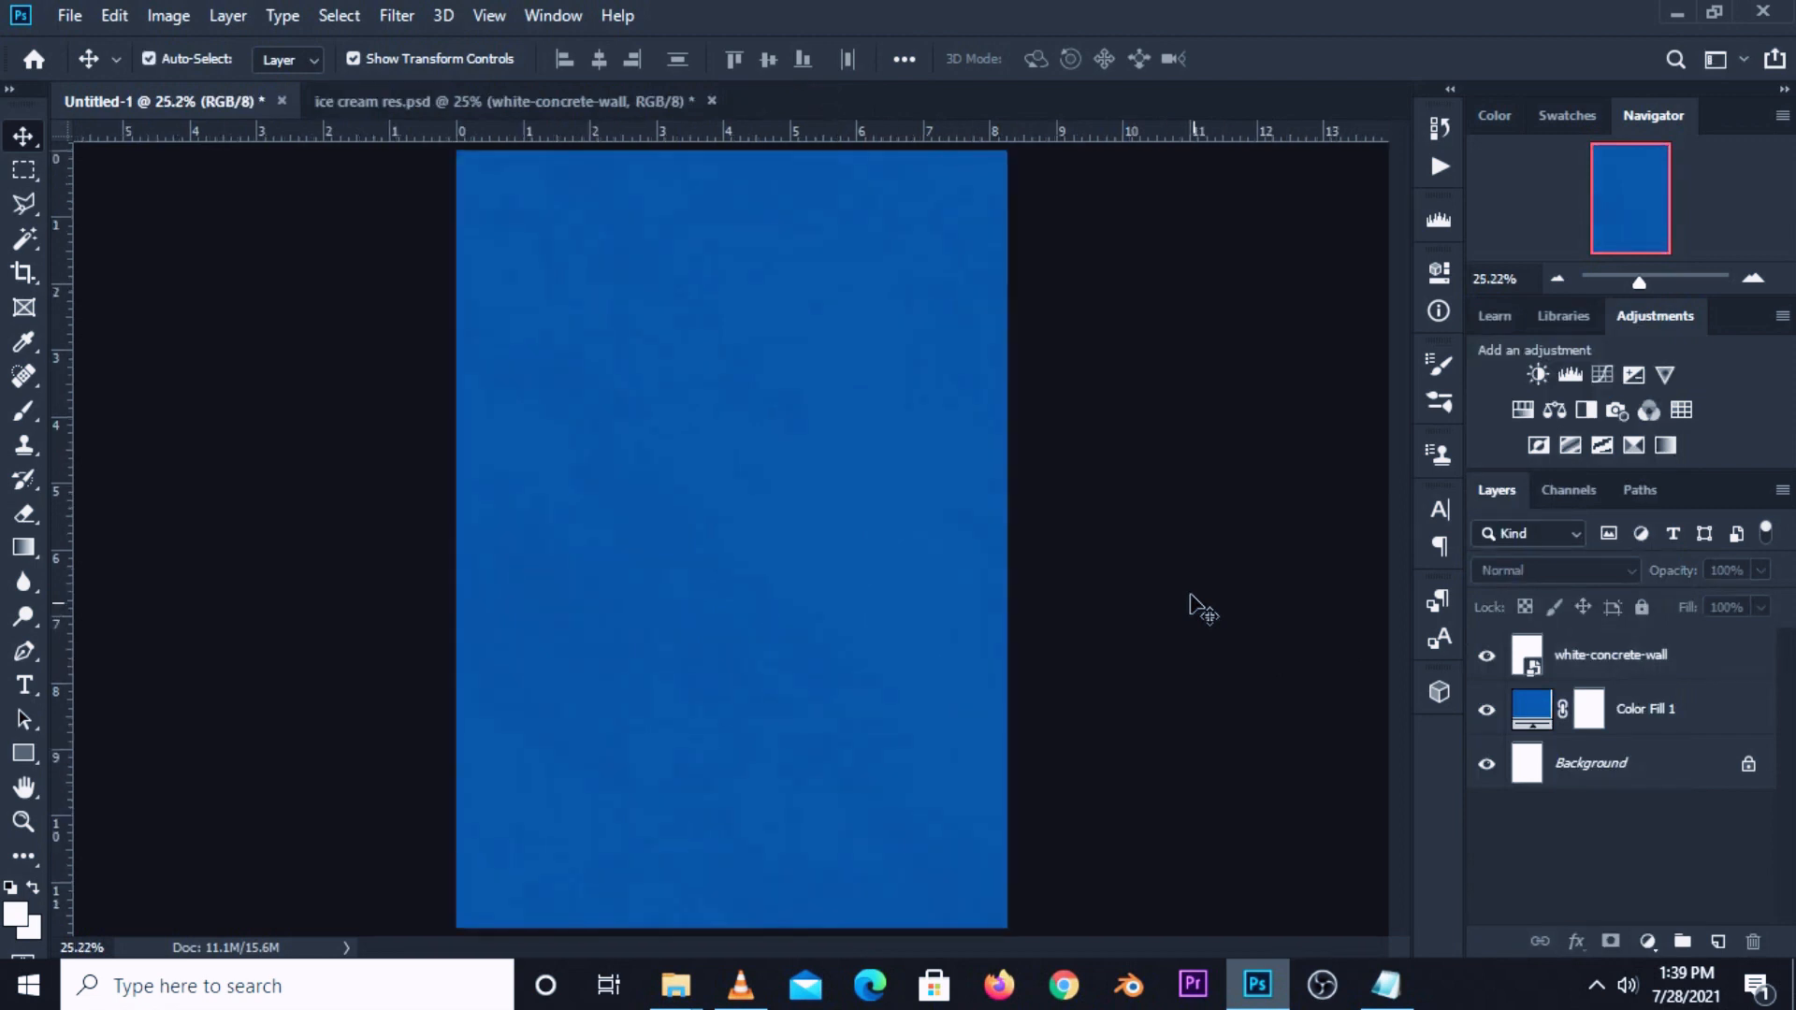
Add a new layer and set up the Brush tool at 1102 px with 0% hardness and foreground color ffffff.
{"action": "left_click", "coordinate": [1717, 941]}
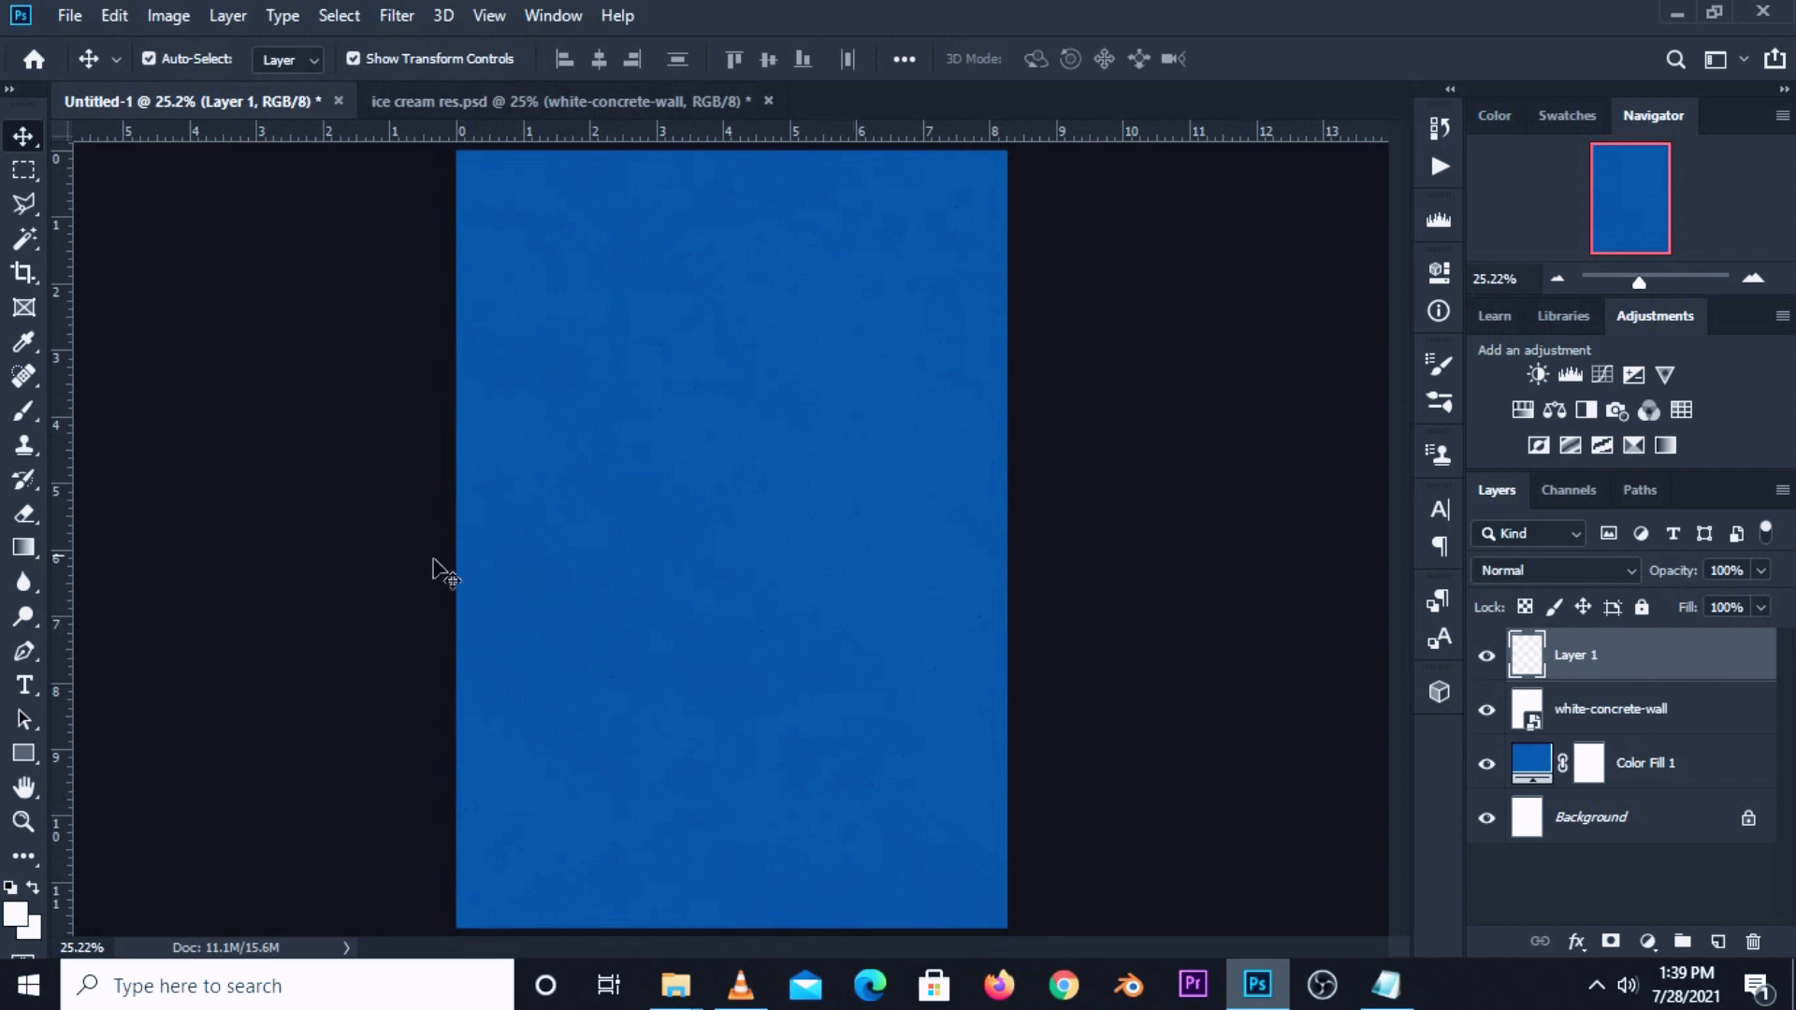
{"action": "left_click", "coordinate": [22, 412]}
{"action": "left_click", "coordinate": [233, 415]}
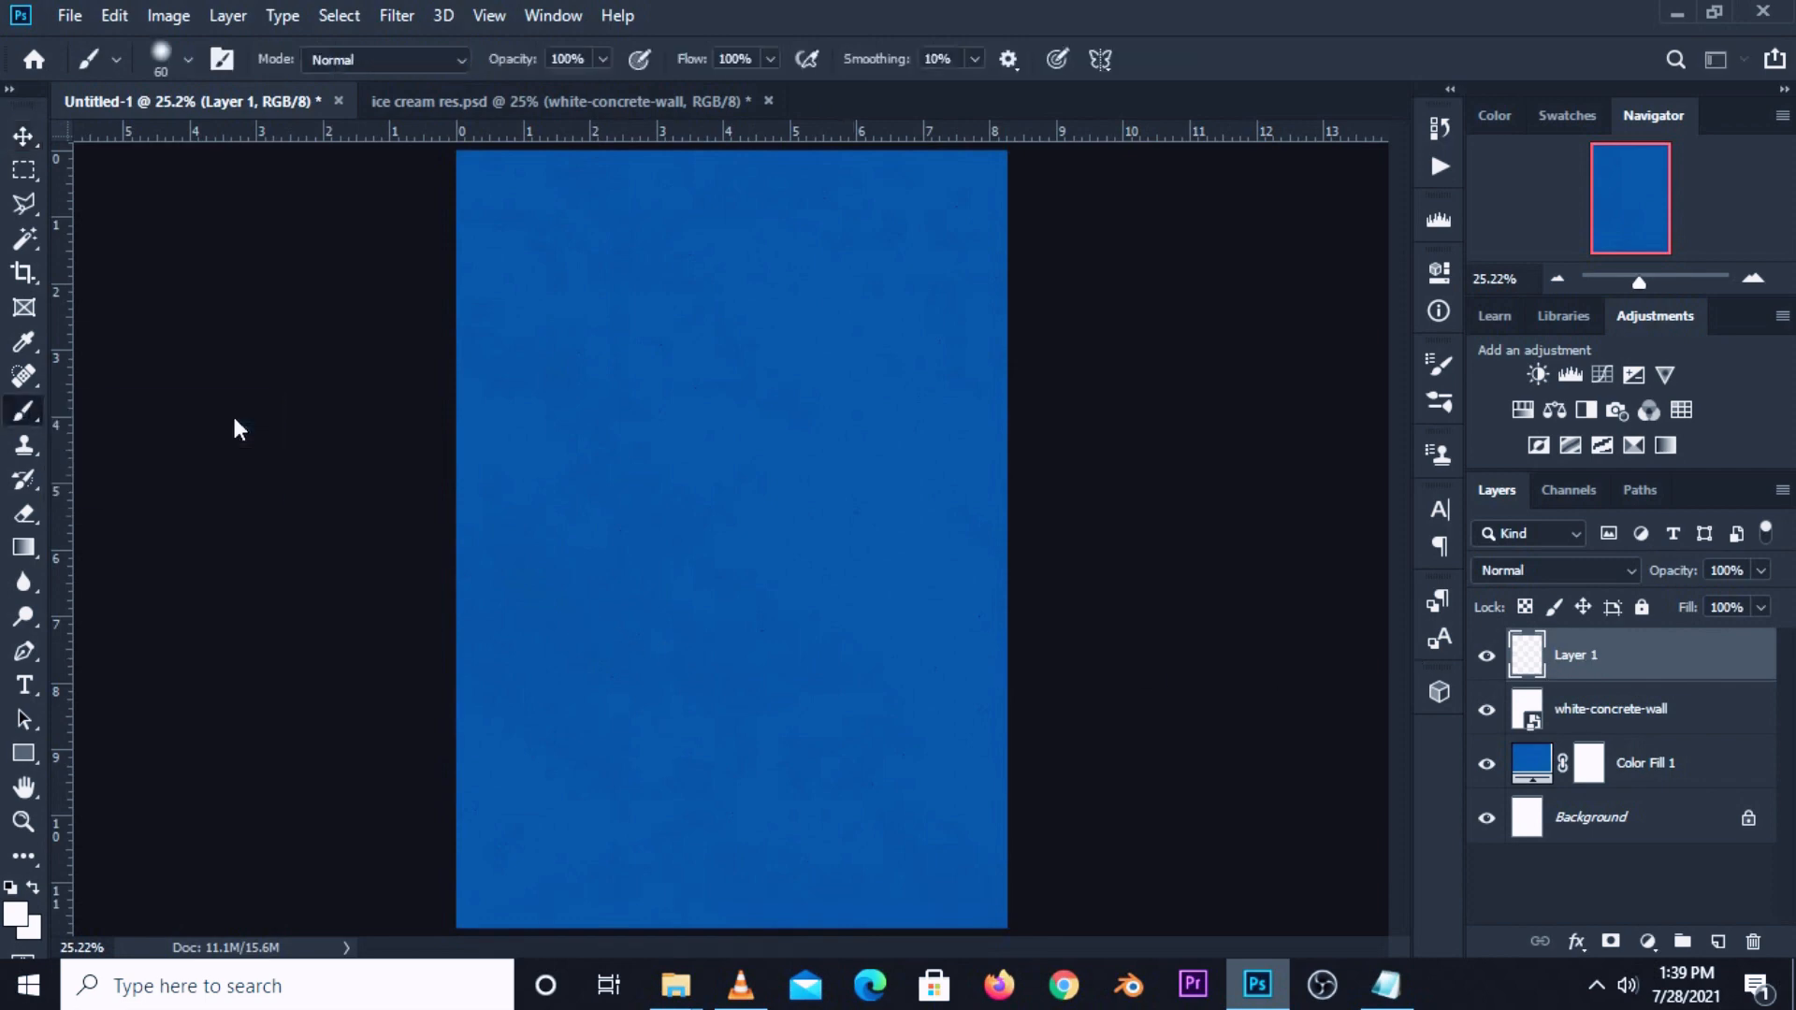
{"action": "left_click", "coordinate": [161, 58]}
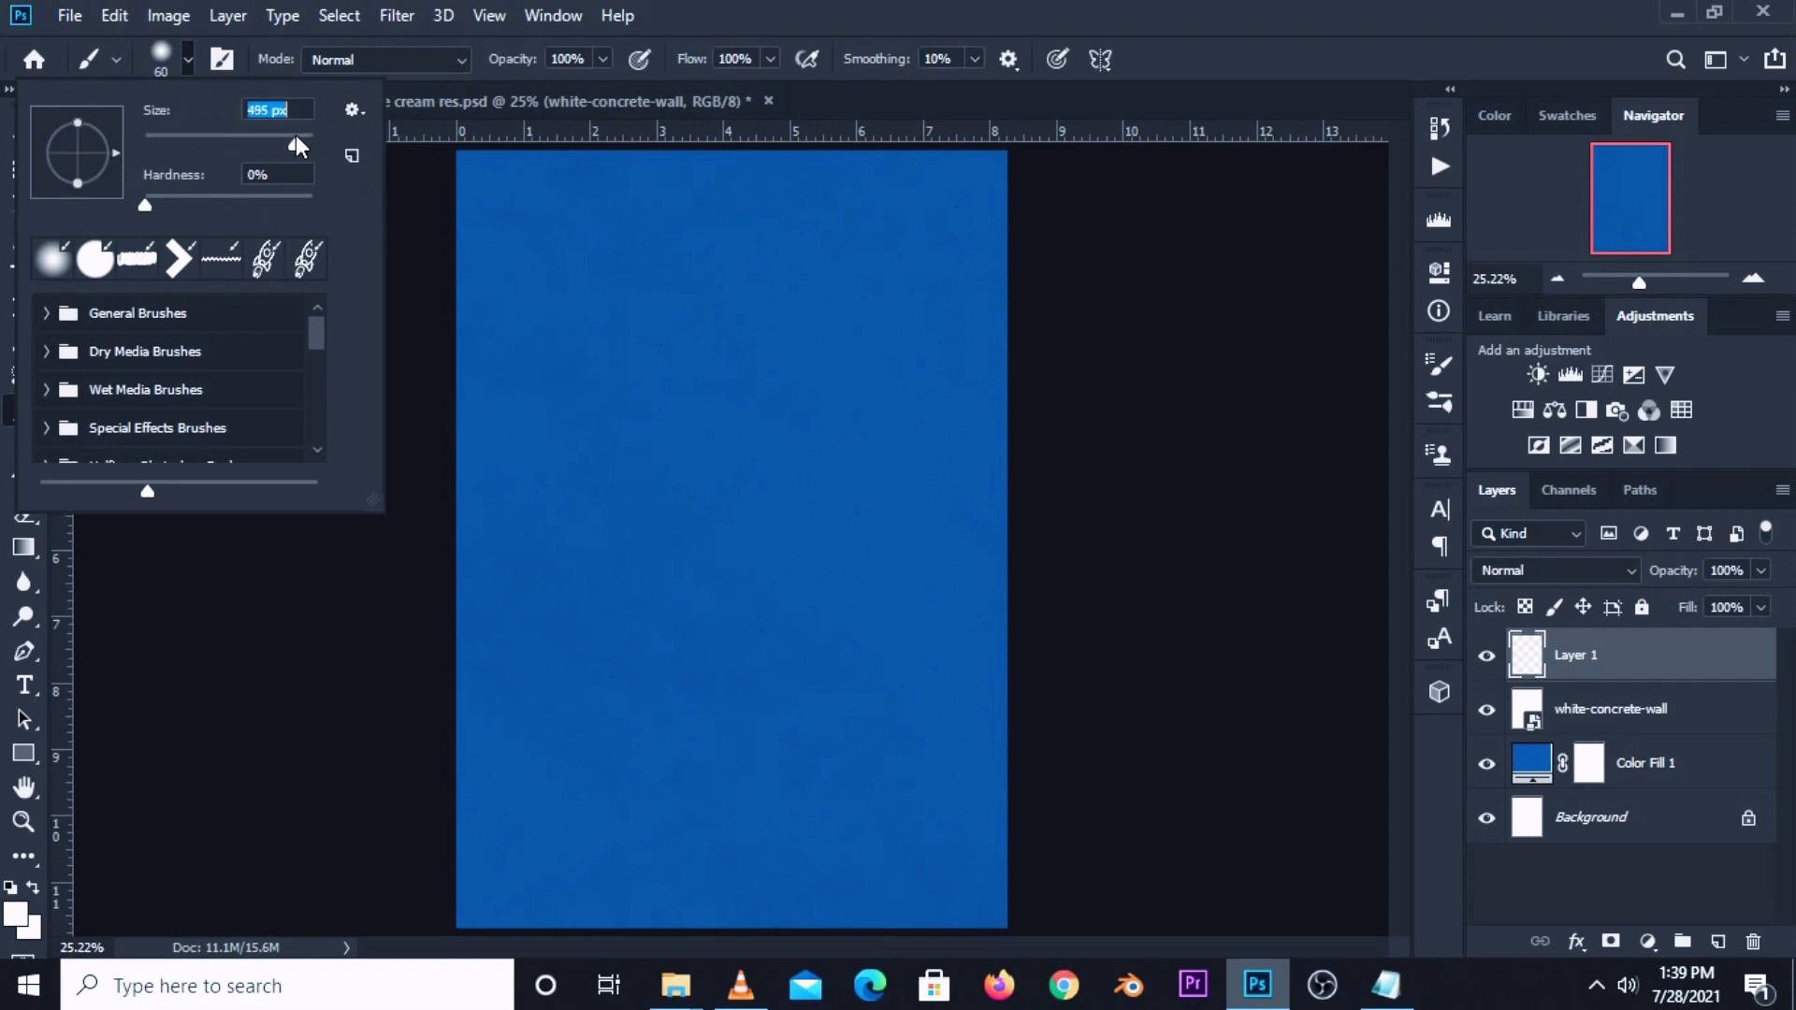
{"action": "left_click_drag", "start_coordinate": [299, 136], "coordinate": [297, 138]}
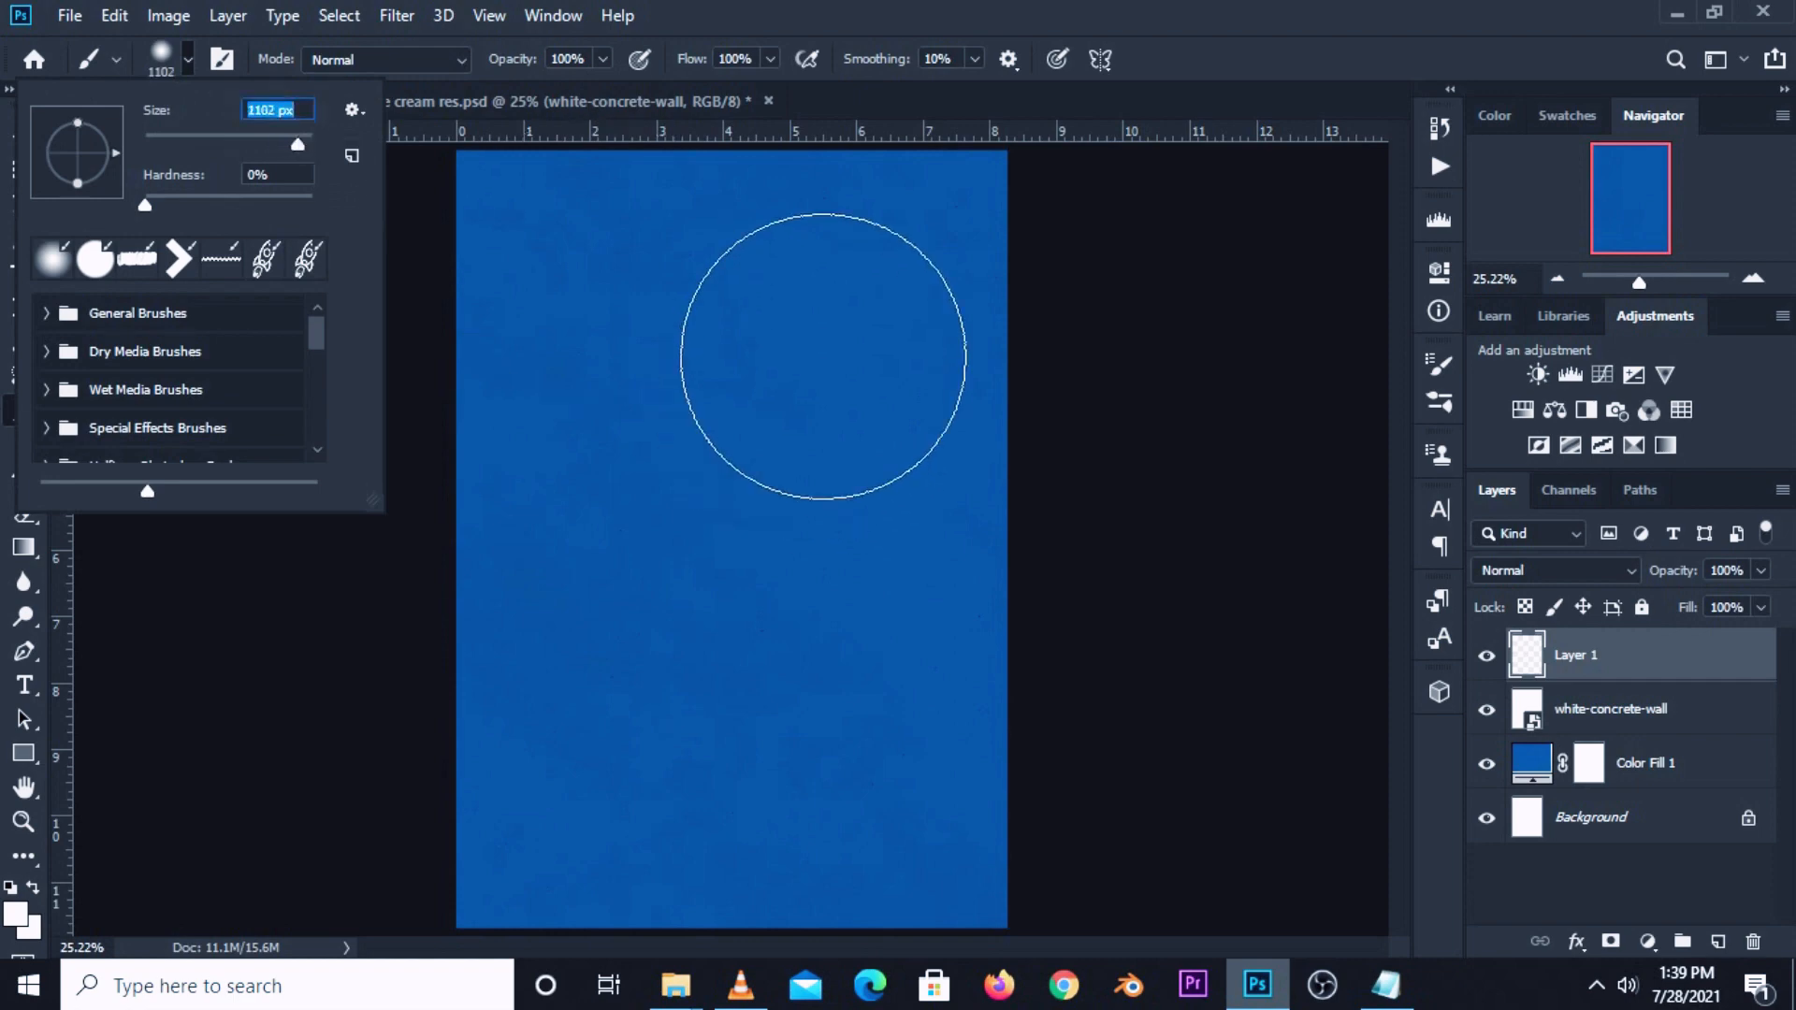
{"action": "left_click", "coordinate": [953, 209]}
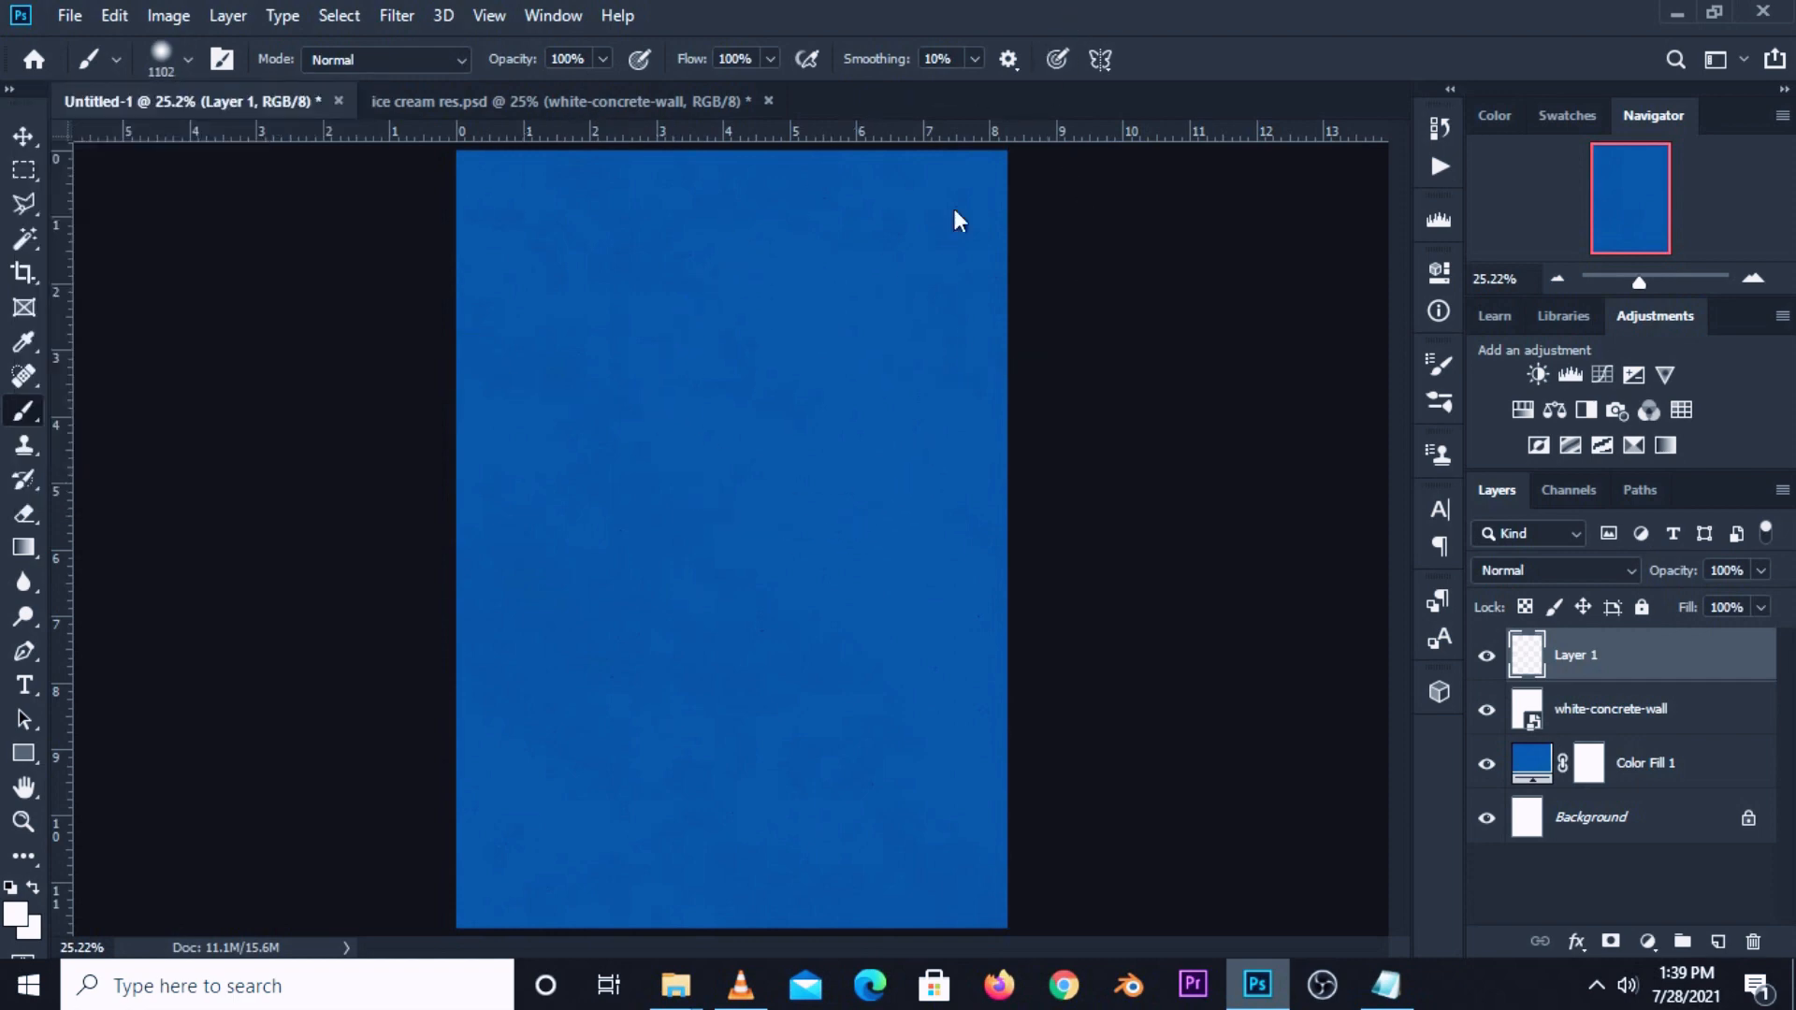
{"action": "left_click", "coordinate": [17, 913]}
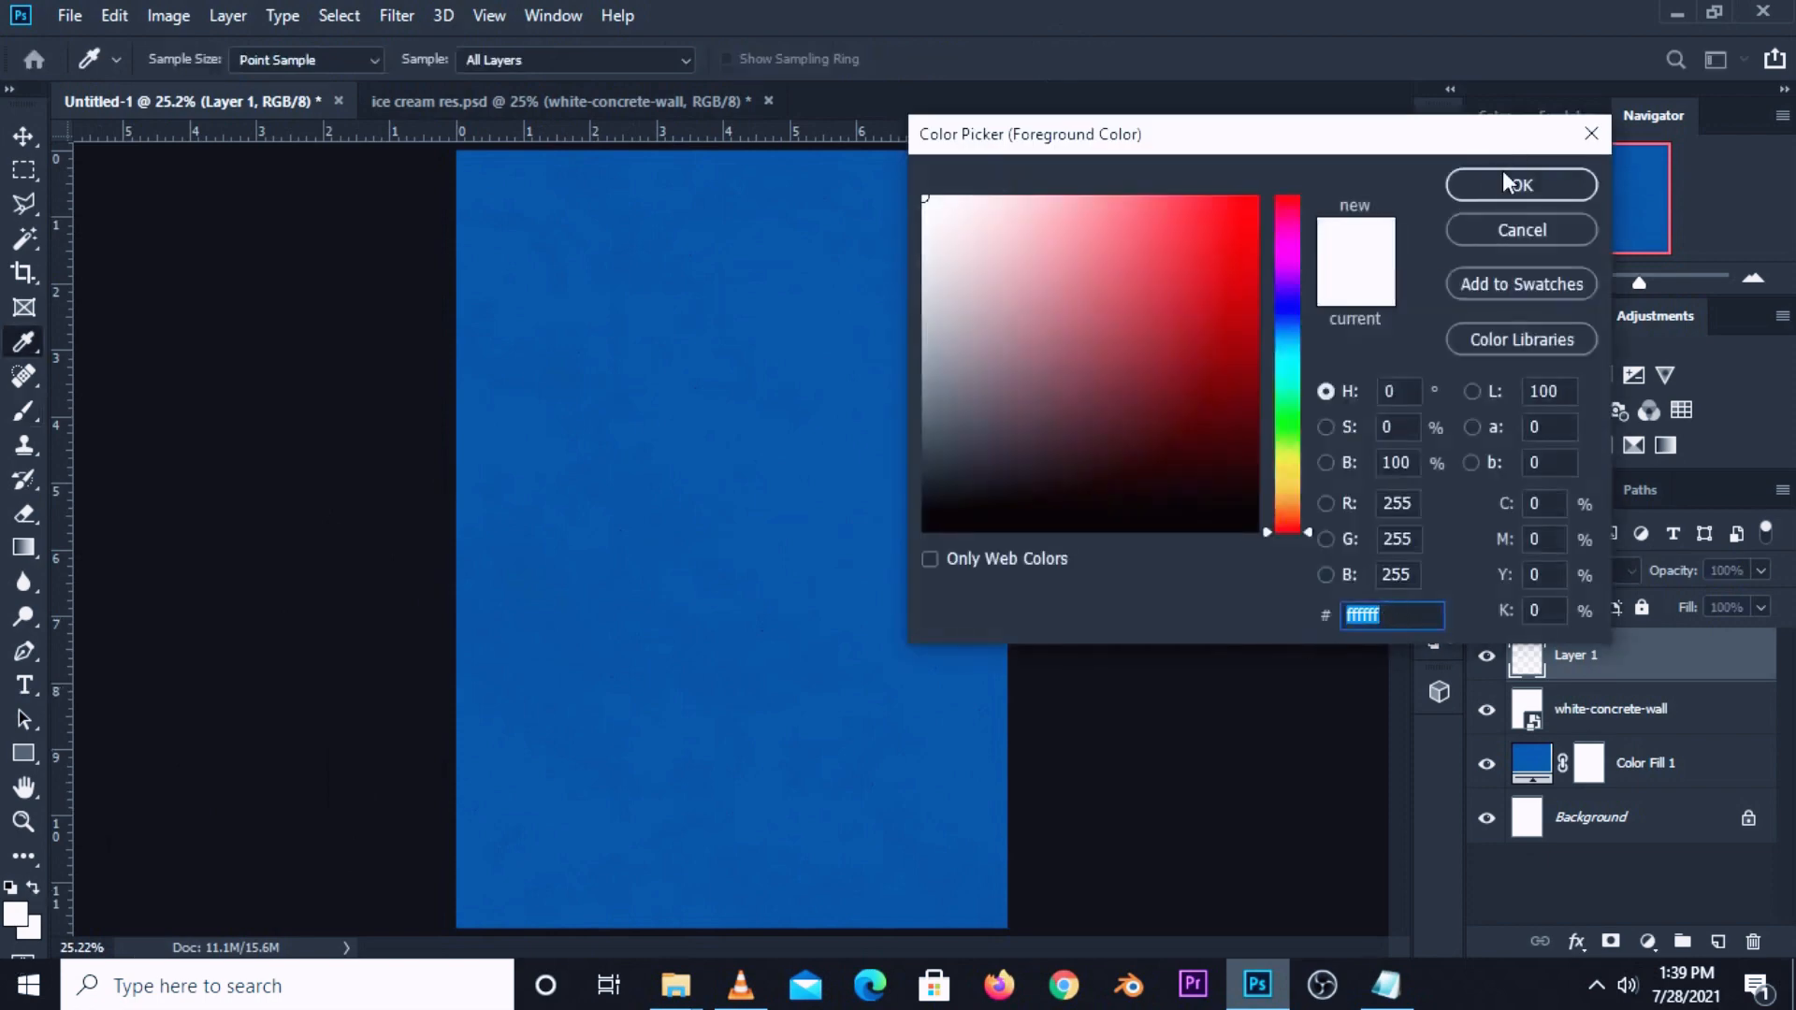
{"action": "left_click", "coordinate": [1504, 183]}
Enlarge the brush to 2000 px and paint one soft white glow in the center of the canvas.
{"action": "key", "text": "bracketright"}
{"action": "key", "text": "bracketright"}
{"action": "key", "text": "bracketright"}
{"action": "key", "text": "bracketright"}
{"action": "key", "text": "bracketright"}
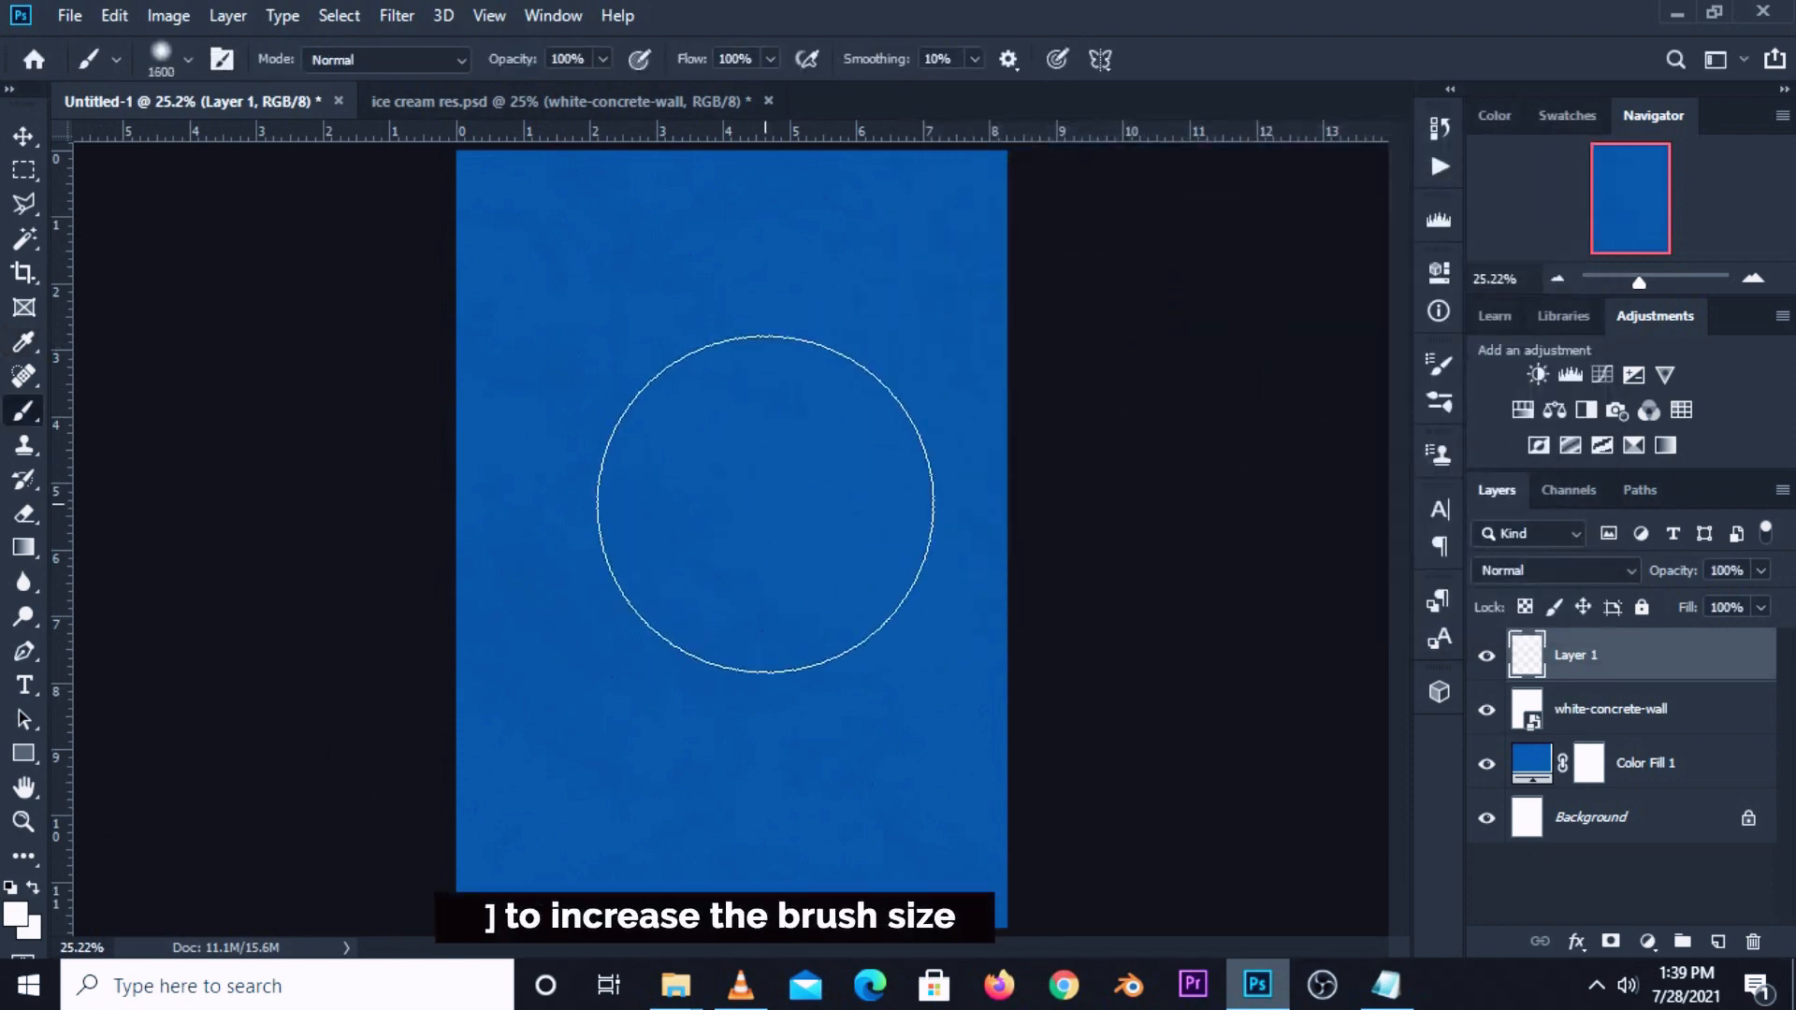
{"action": "key", "text": "bracketright"}
{"action": "key", "text": "bracketright"}
{"action": "key", "text": "bracketright"}
{"action": "key", "text": "bracketright"}
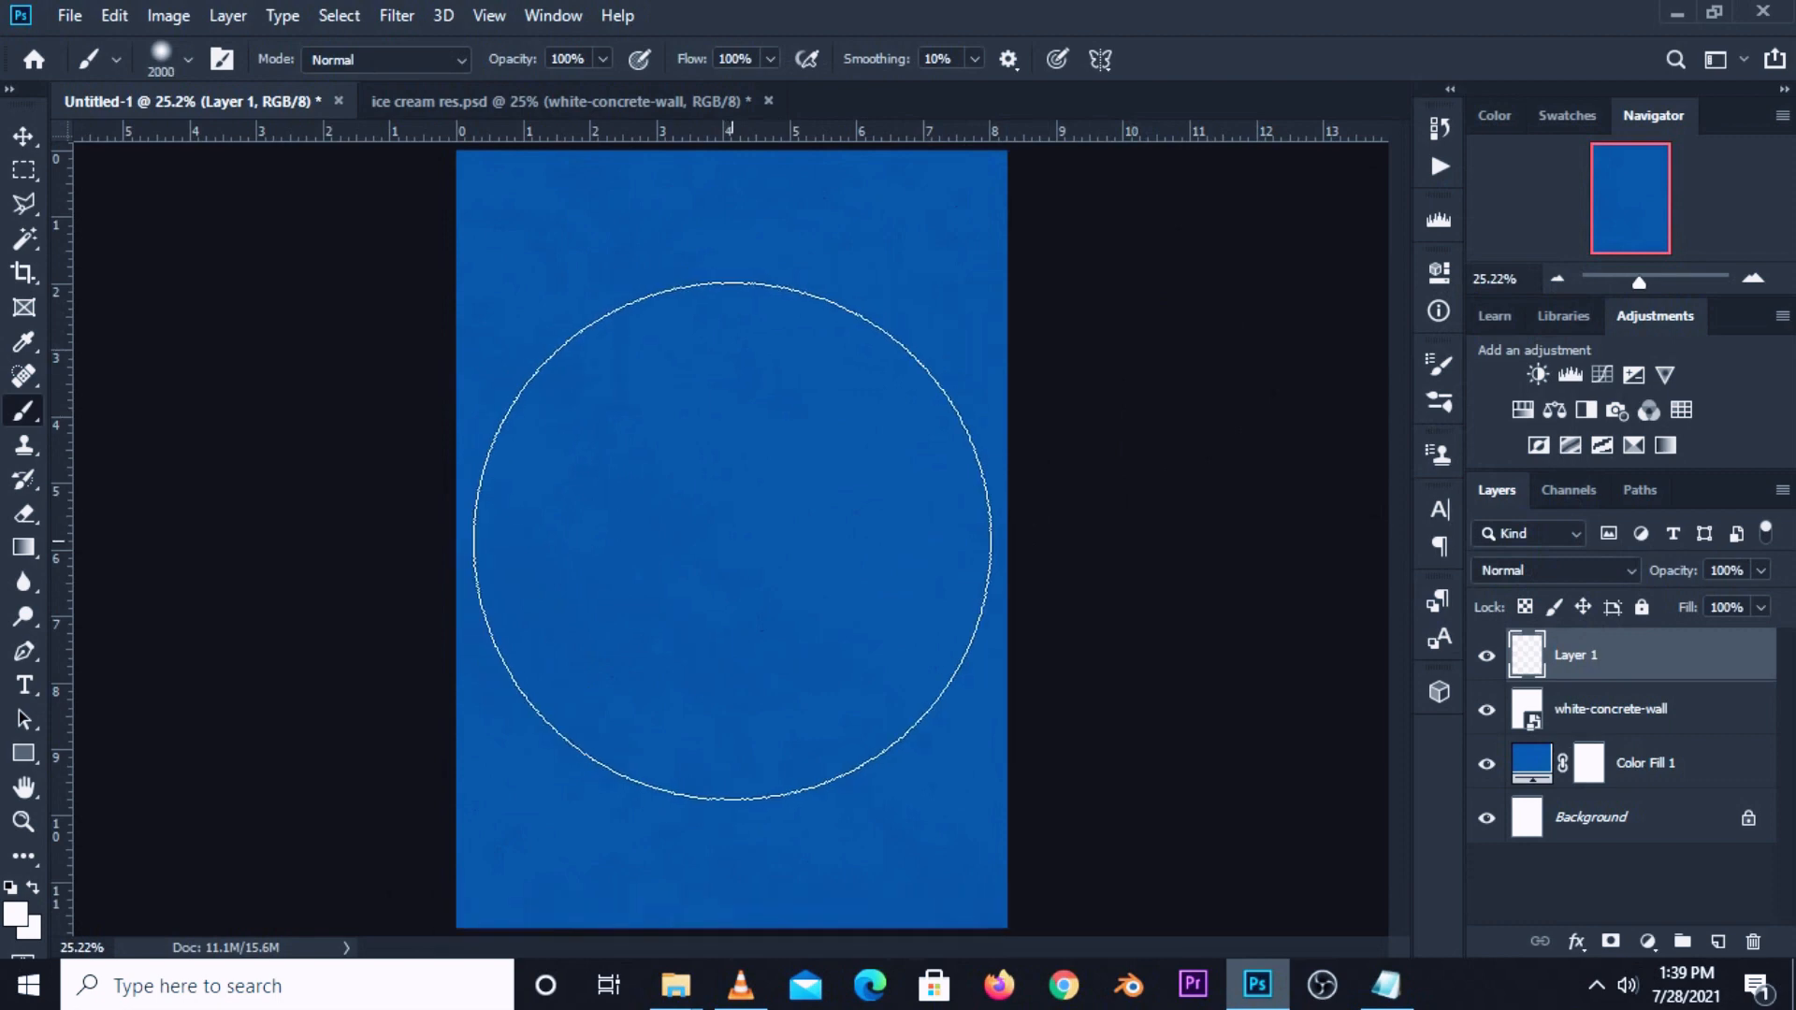
{"action": "left_click", "coordinate": [732, 542]}
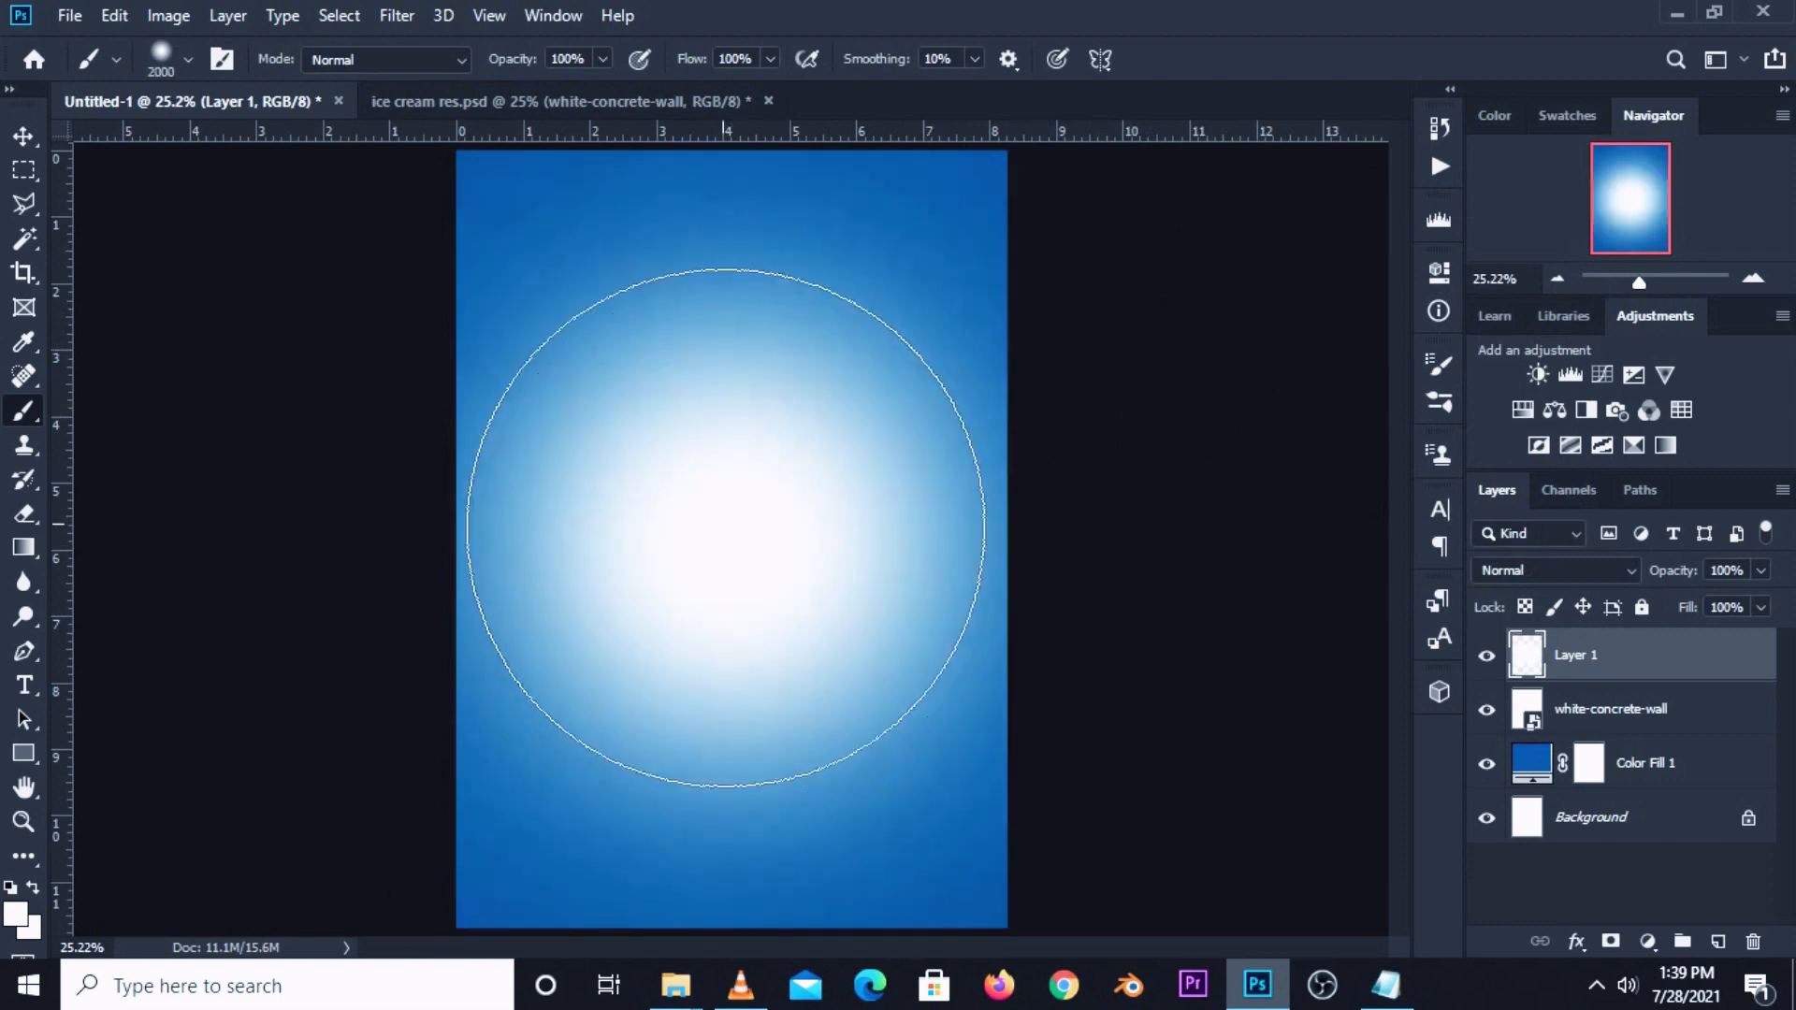
{"action": "right_click", "coordinate": [12, 146]}
{"action": "left_click", "coordinate": [152, 134]}
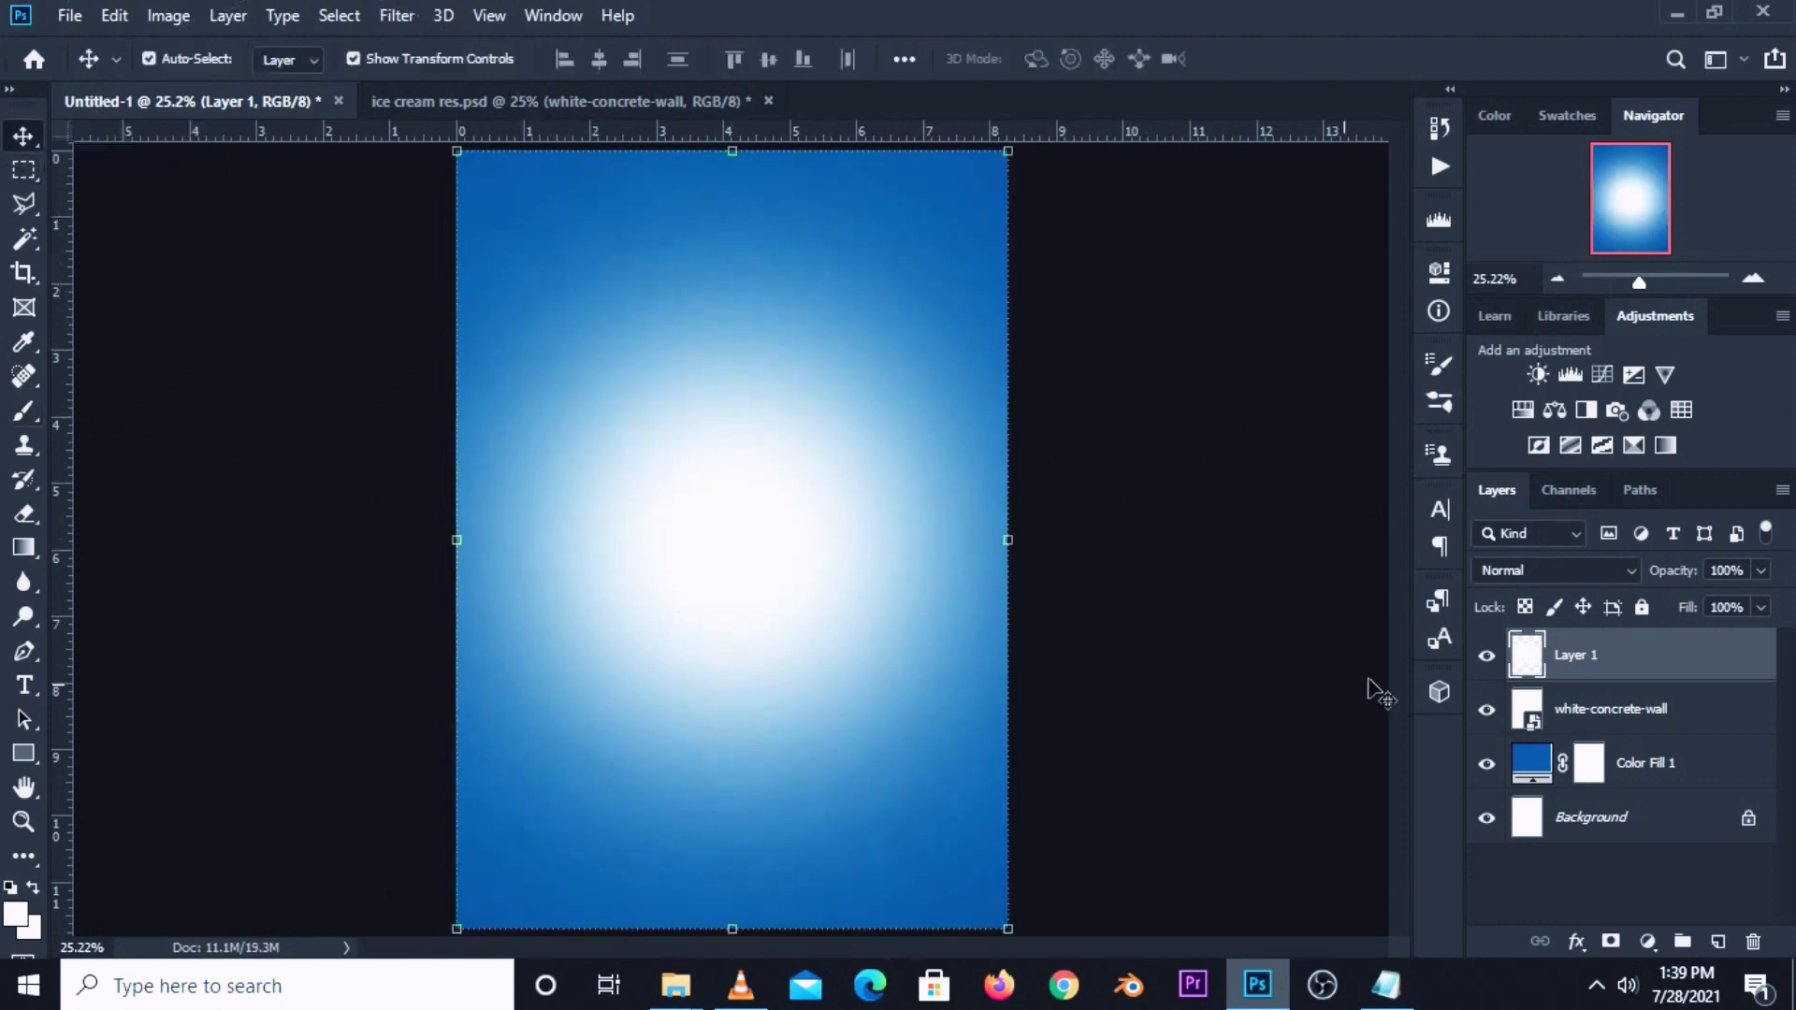
Set Layer 1's blending mode to Overlay and compare the poster with and without the glow.
{"action": "left_click", "coordinate": [1486, 656]}
{"action": "left_click", "coordinate": [1487, 658]}
{"action": "left_click", "coordinate": [1527, 571]}
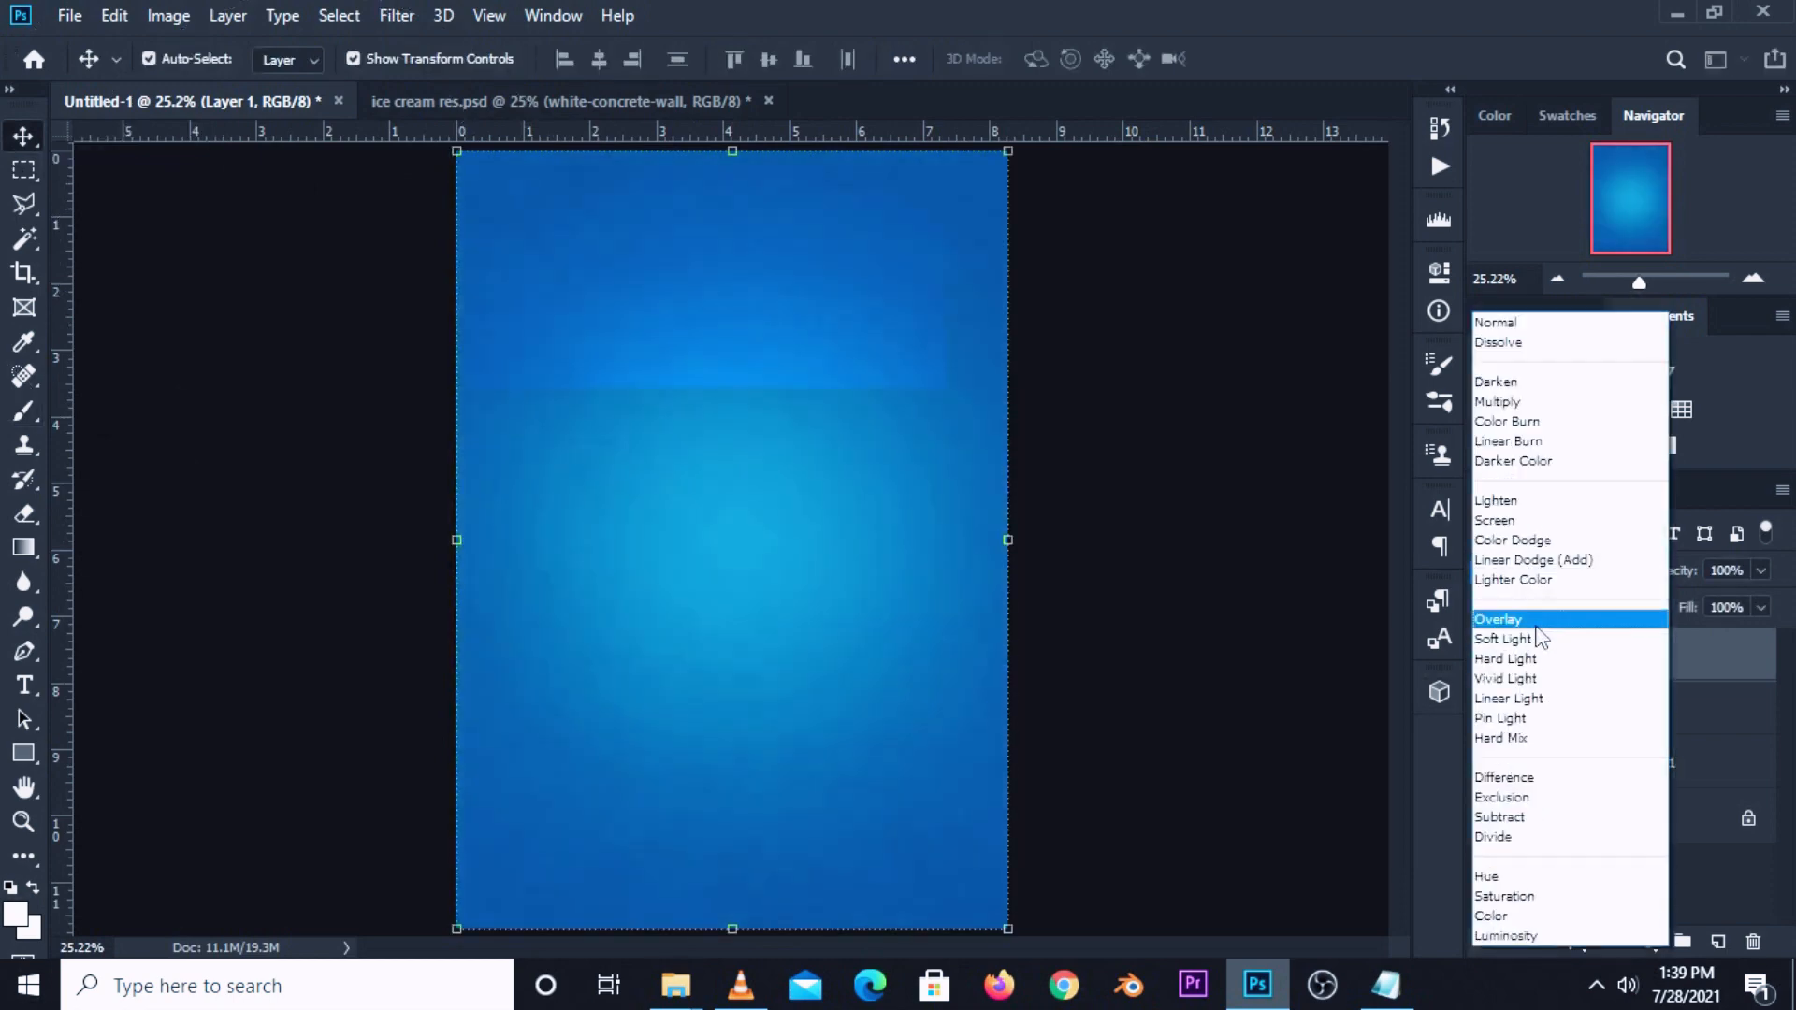
{"action": "left_click", "coordinate": [1497, 619]}
{"action": "left_click", "coordinate": [1486, 659]}
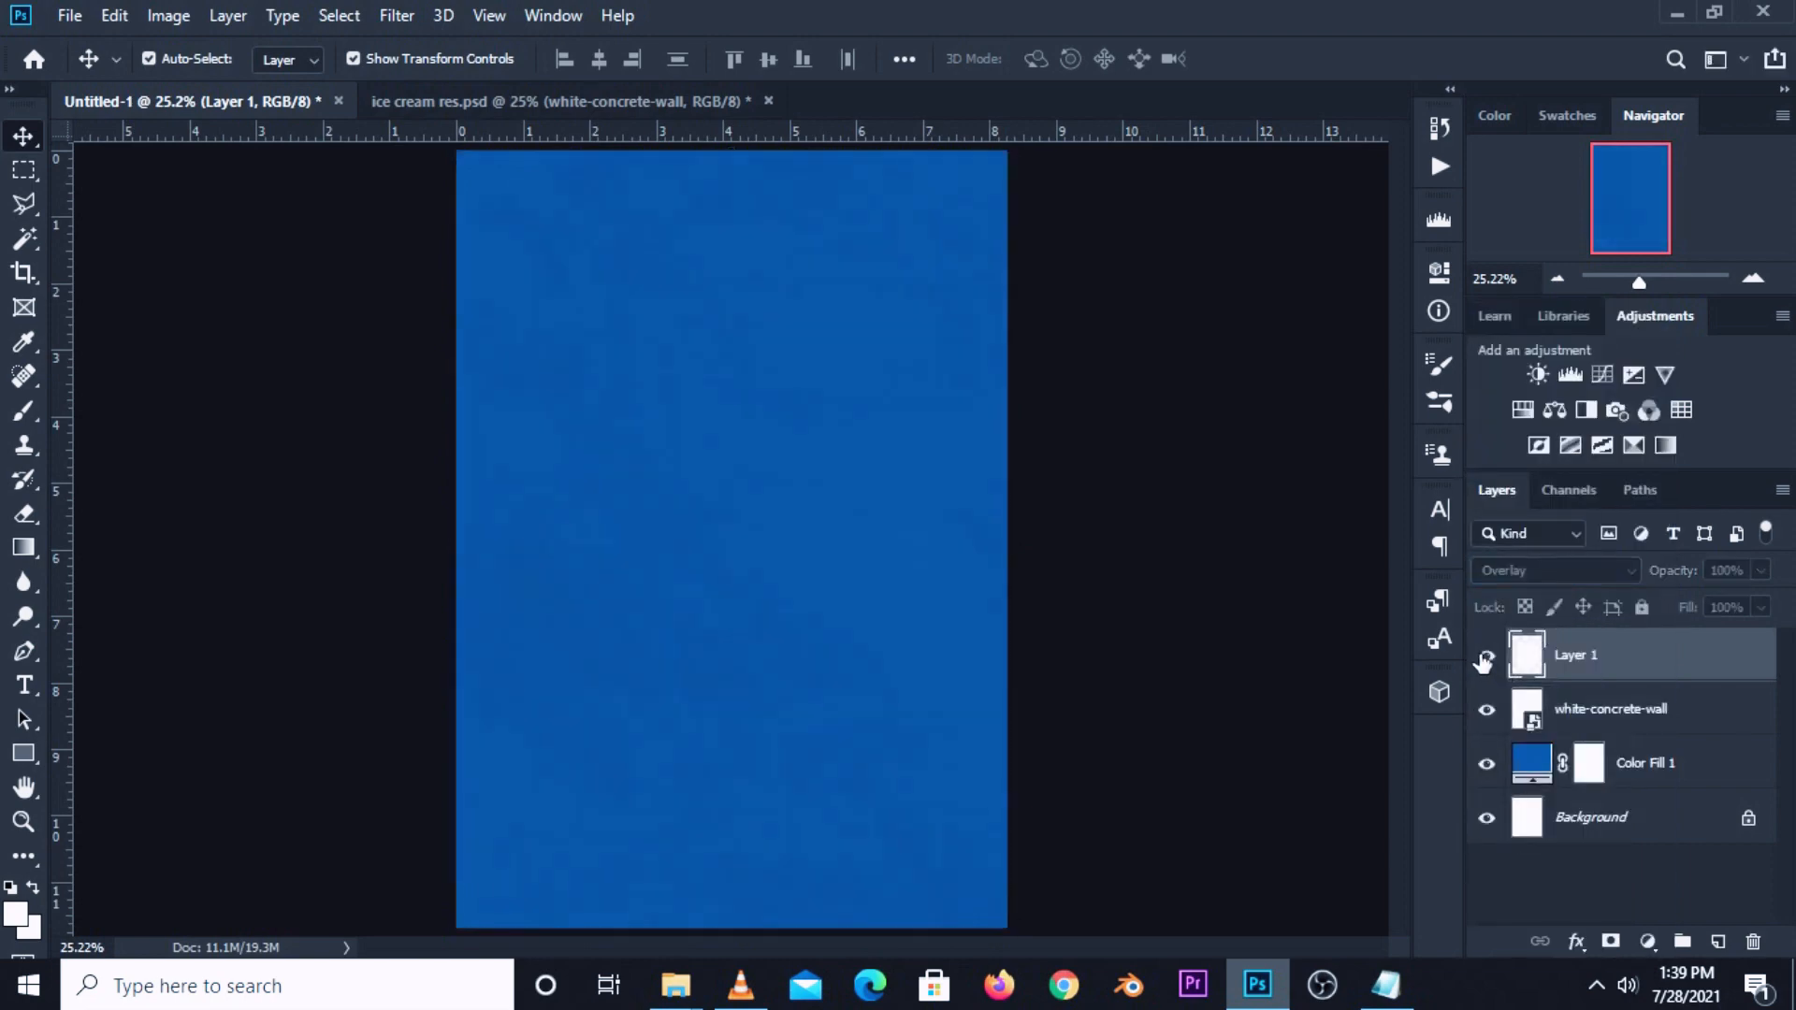
{"action": "left_click", "coordinate": [1484, 657]}
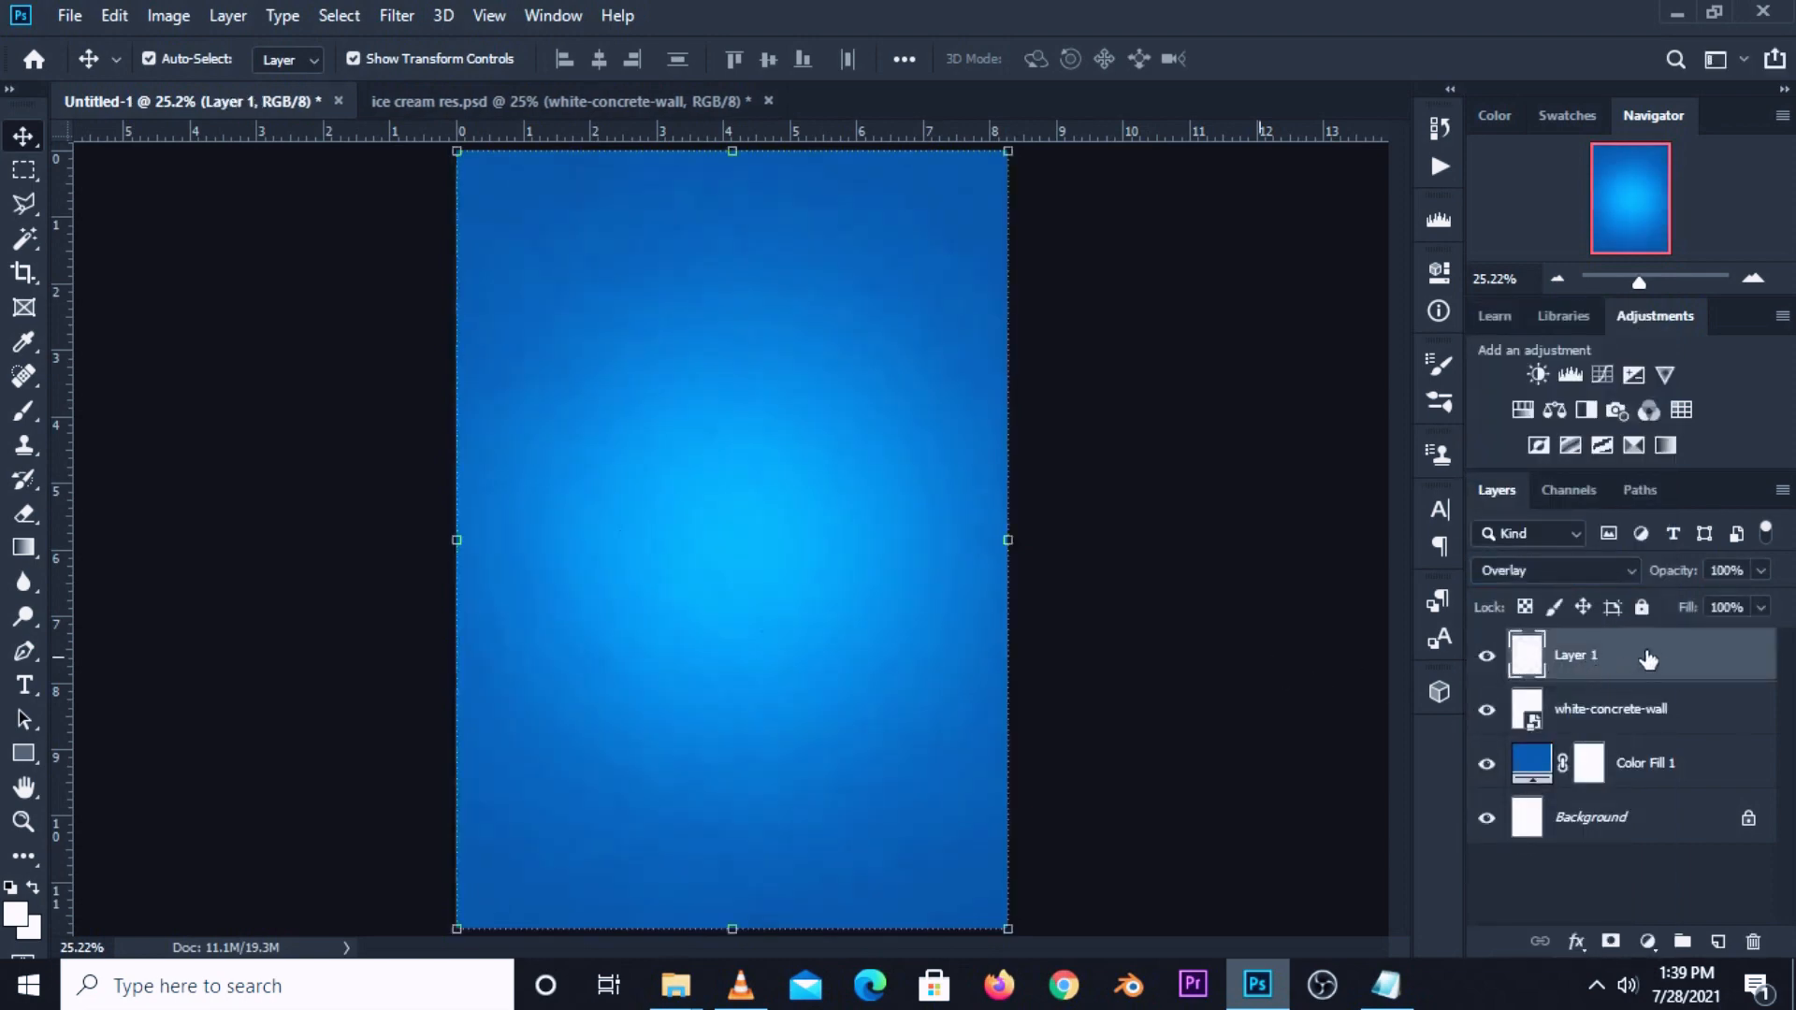
Duplicate Layer 1 and set the copy's blending mode to Normal.
{"action": "key", "text": "ctrl+j"}
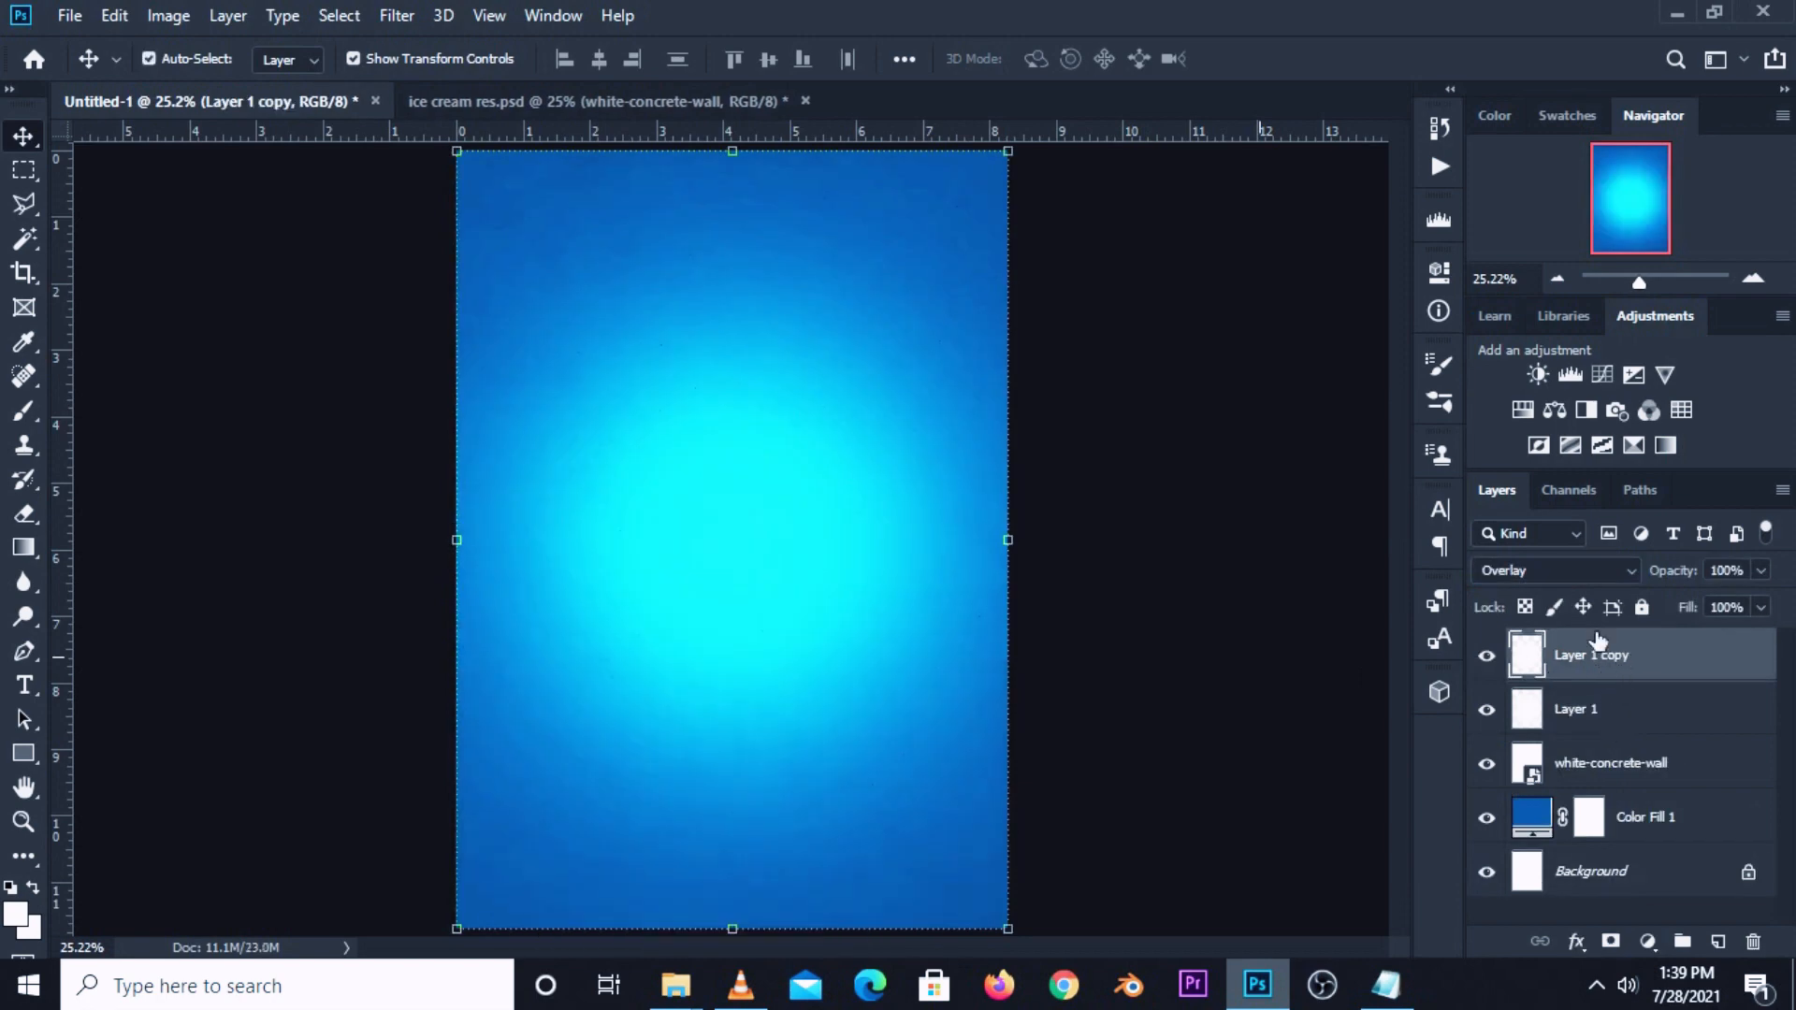
{"action": "left_click", "coordinate": [1553, 570]}
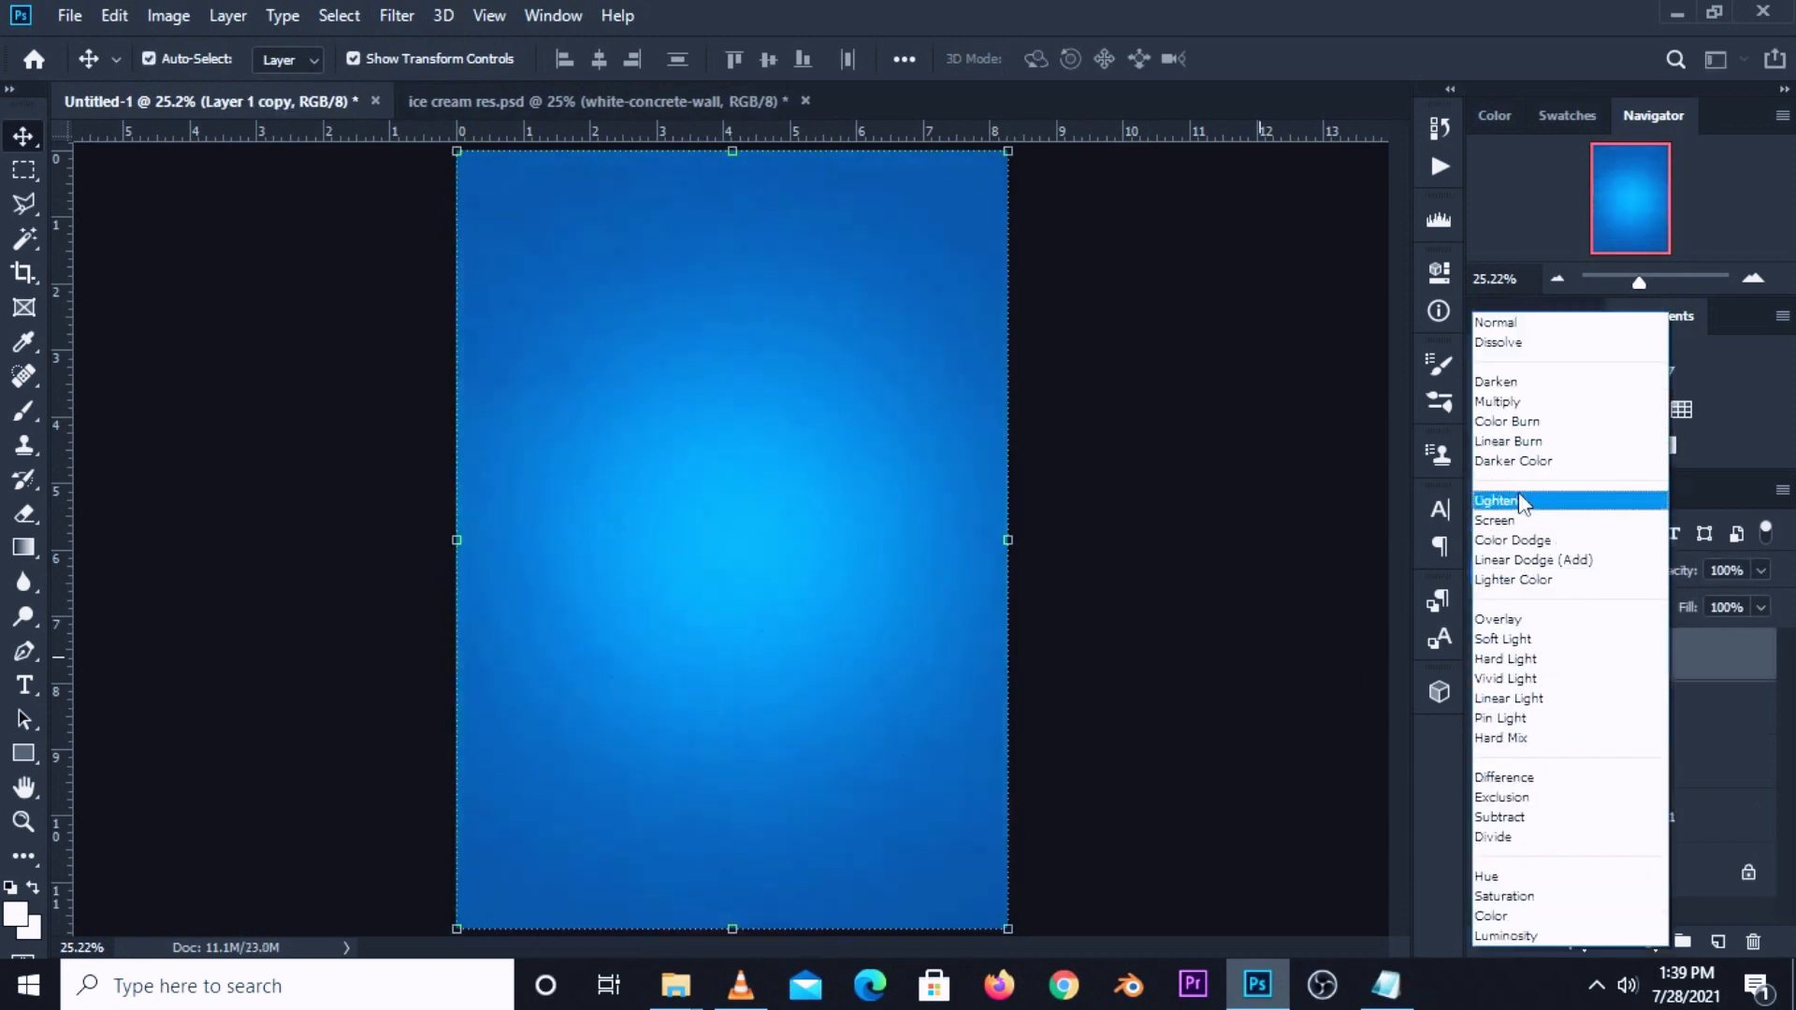
{"action": "left_click", "coordinate": [1495, 323]}
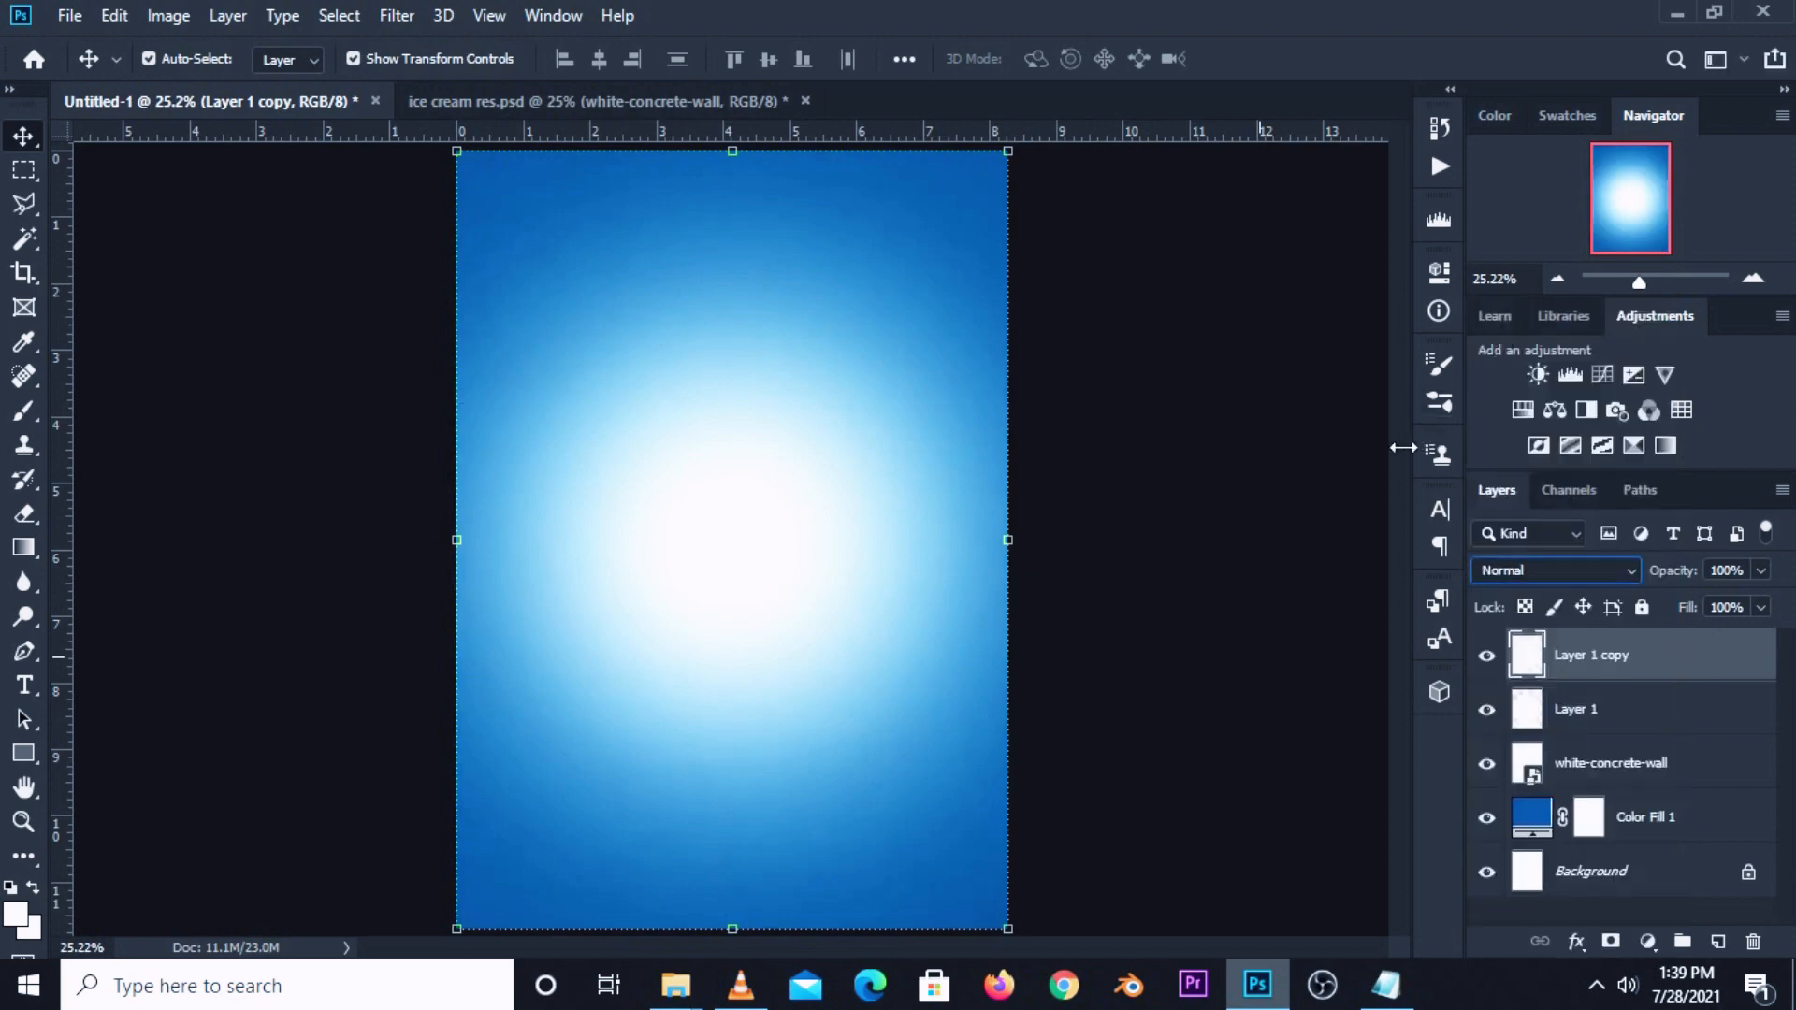
{"action": "left_click", "coordinate": [1268, 640]}
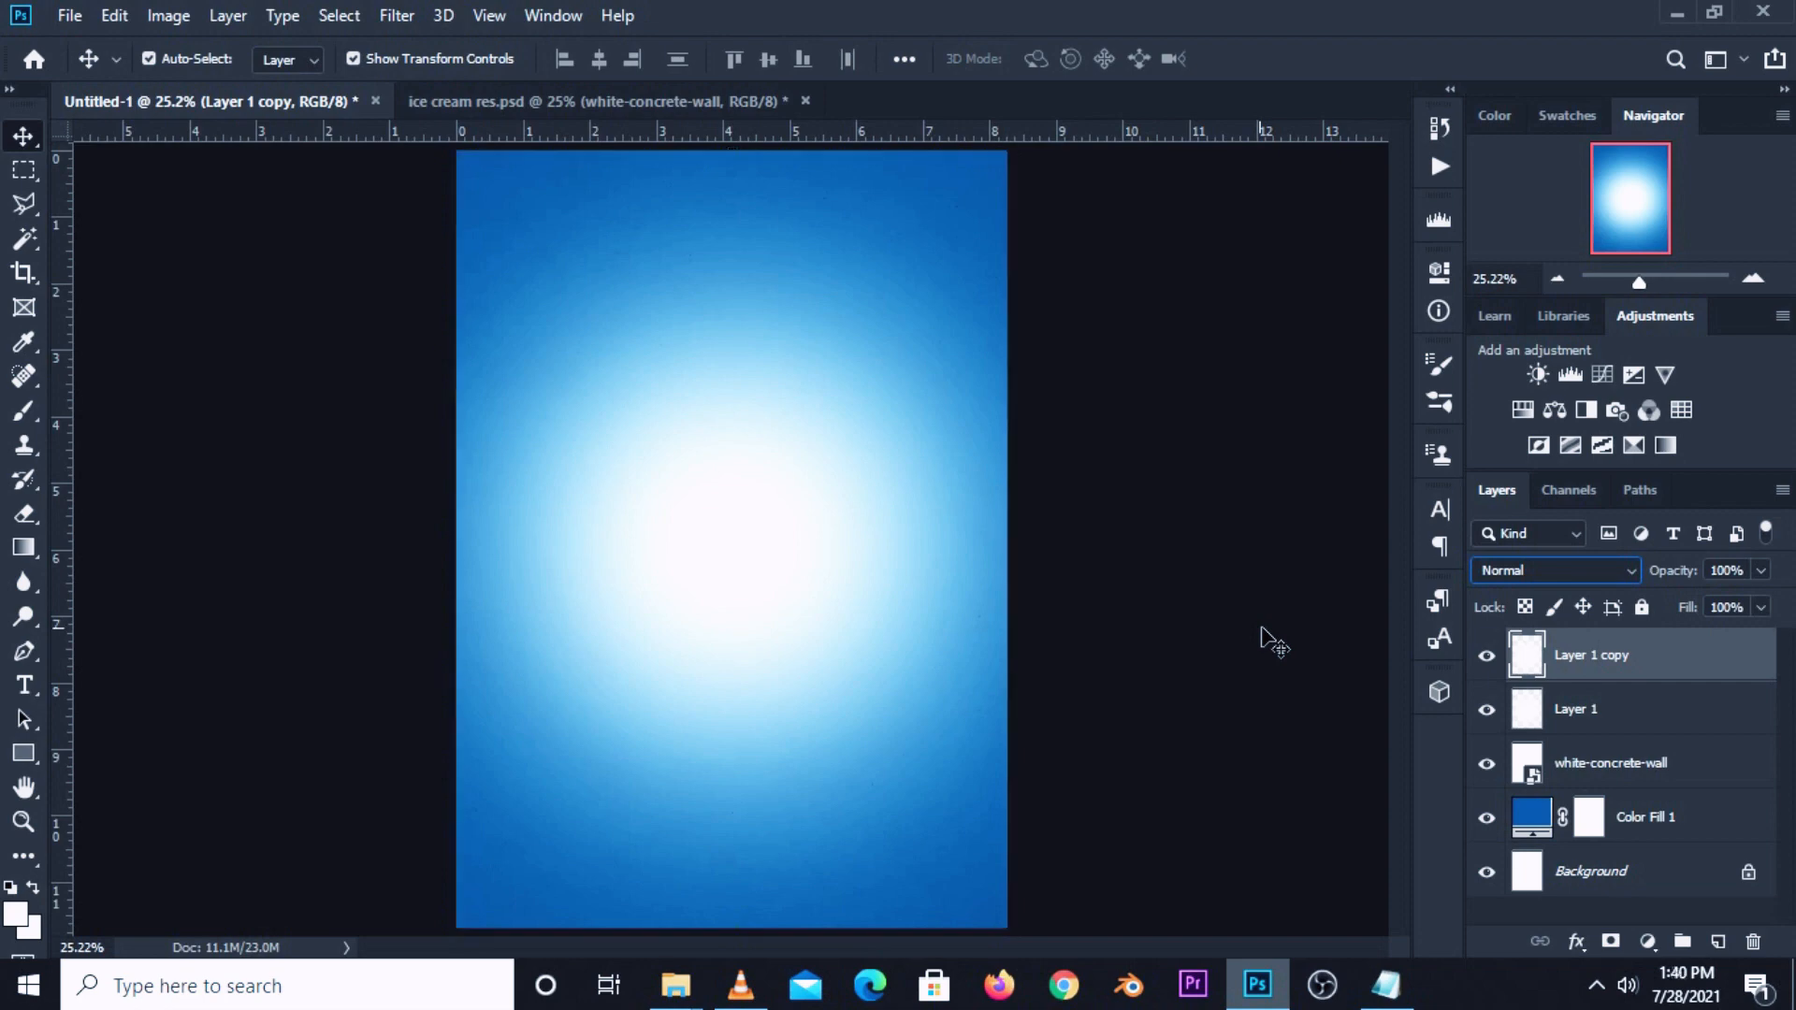
Lower Layer 1 copy's opacity to 86% and compare the glow with the copy hidden and shown.
{"action": "left_click", "coordinate": [1603, 680]}
{"action": "left_click", "coordinate": [1761, 570]}
{"action": "left_click_drag", "start_coordinate": [1768, 598], "coordinate": [1738, 598]}
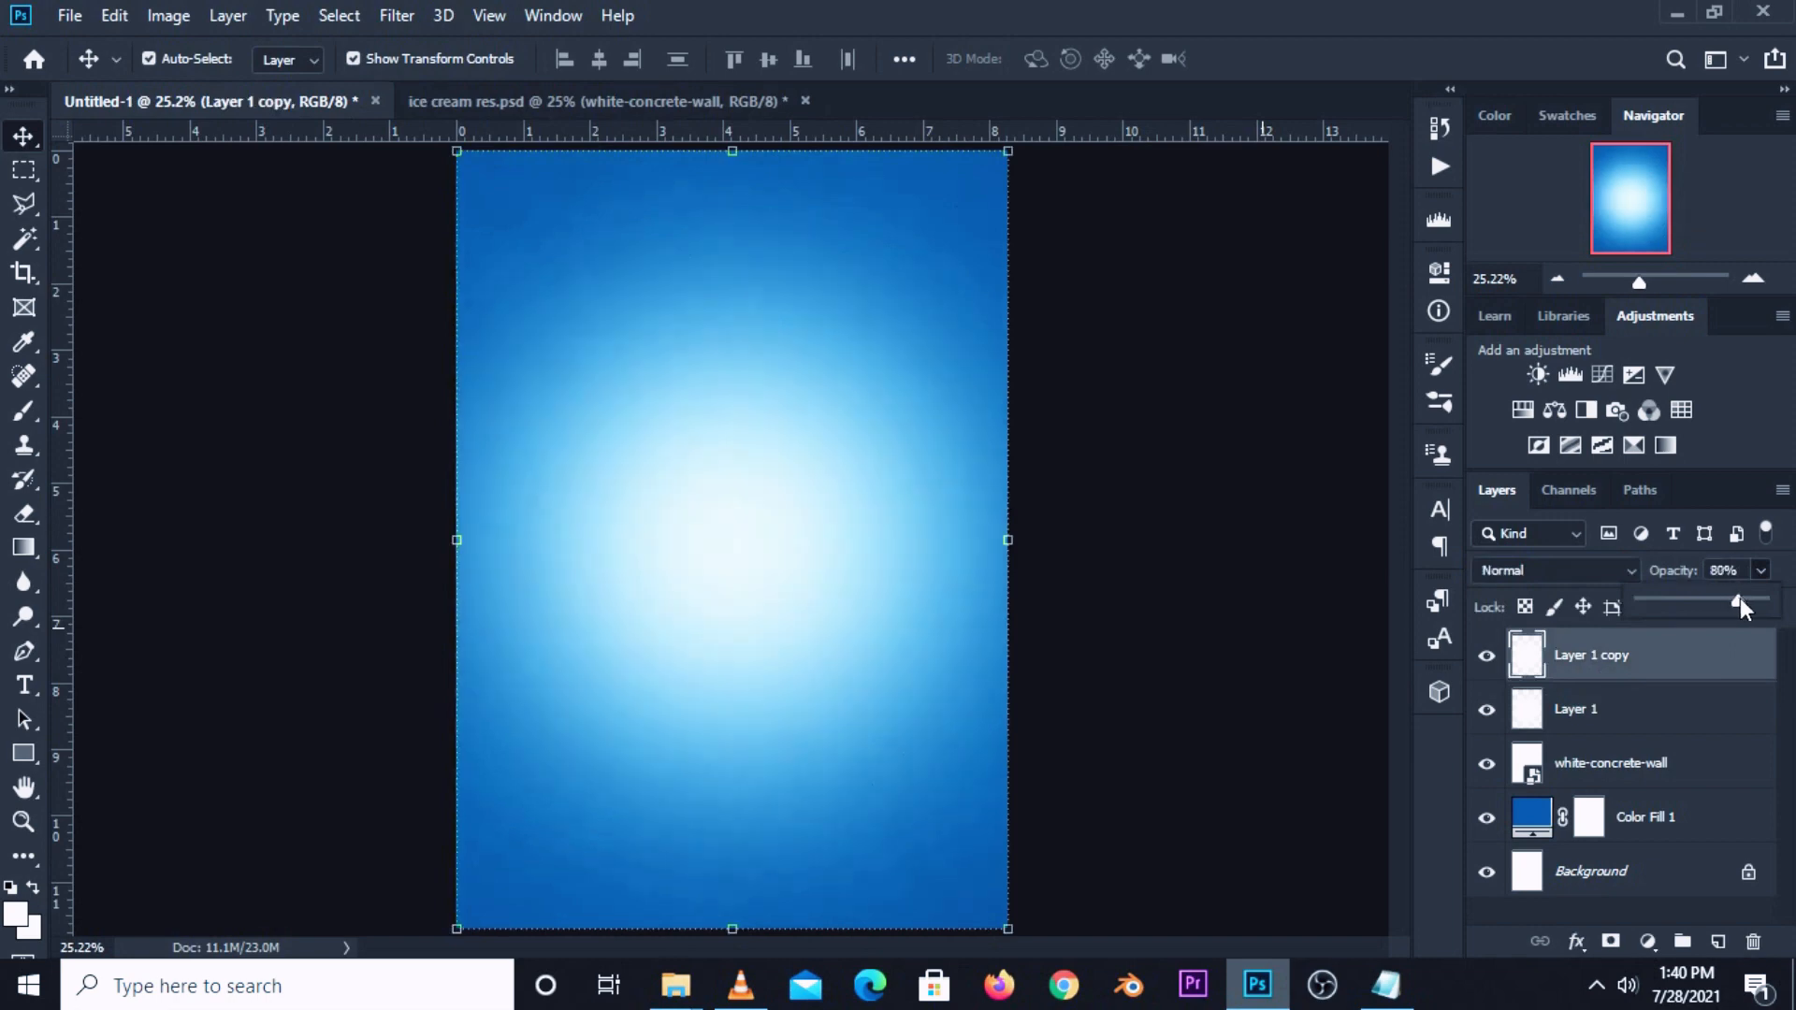
{"action": "left_click", "coordinate": [1262, 720]}
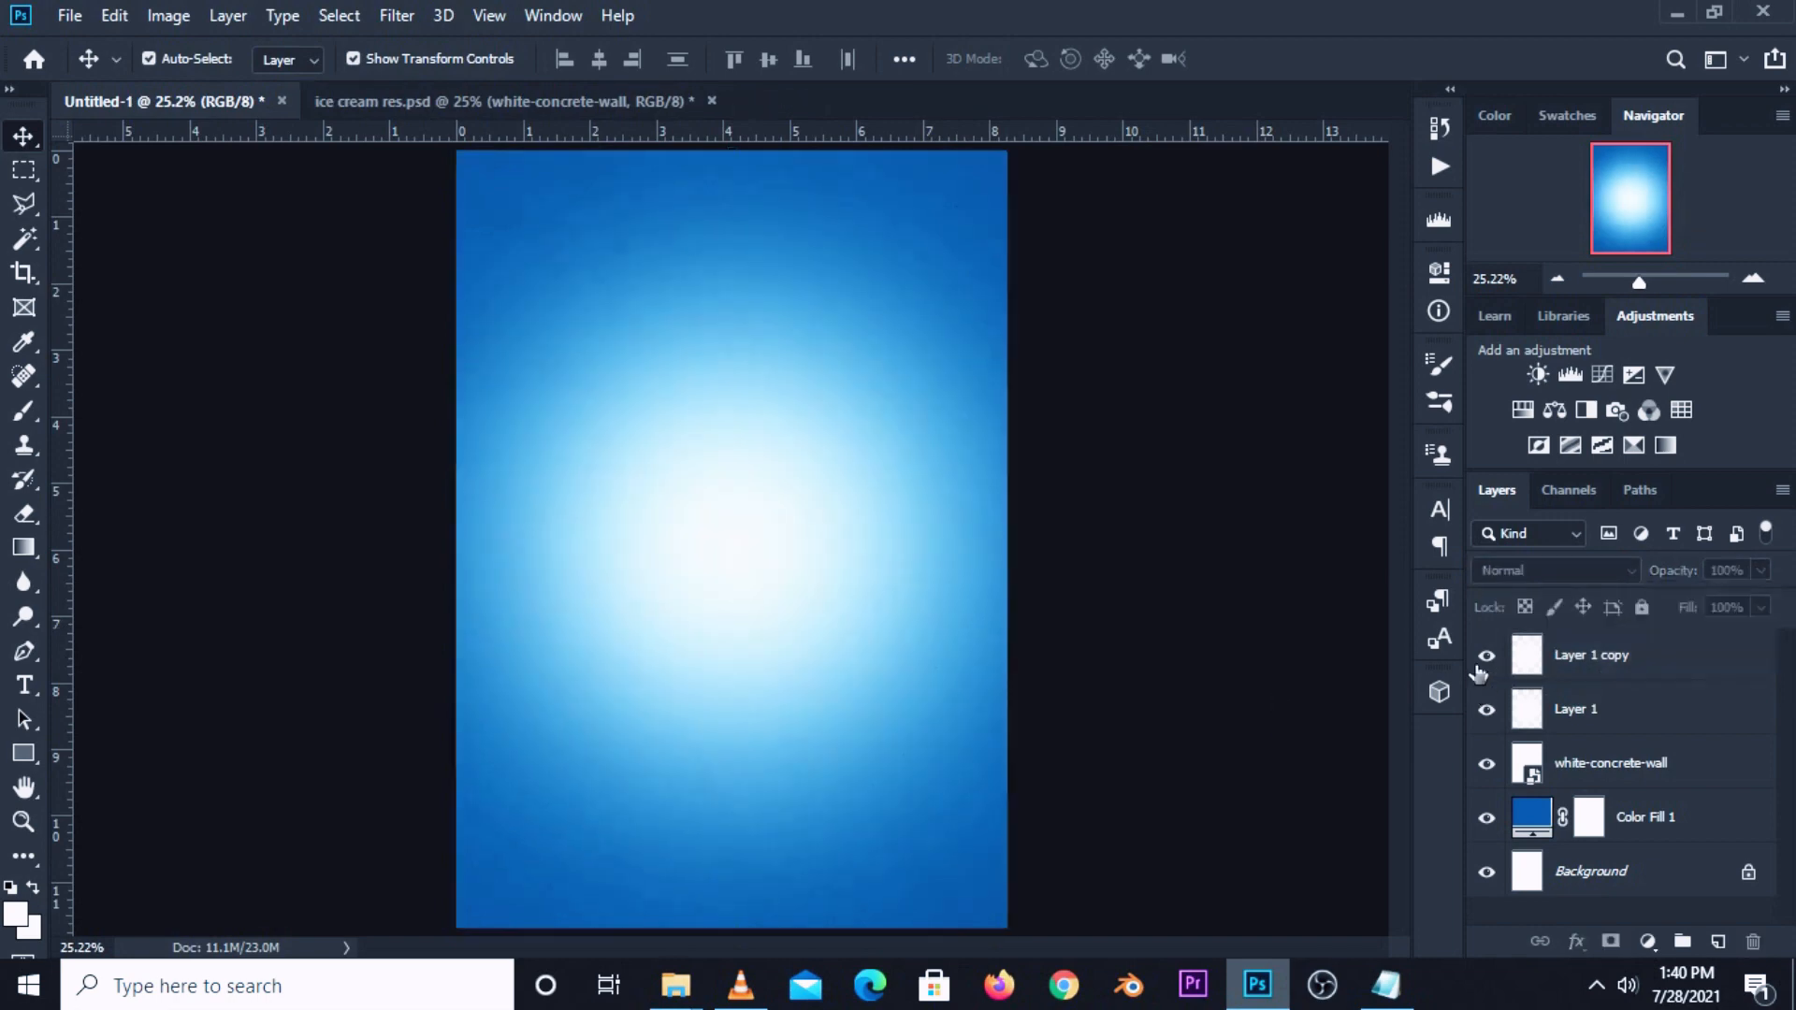
{"action": "left_click", "coordinate": [1483, 659]}
{"action": "left_click", "coordinate": [1485, 656]}
Raise Layer 1 copy's opacity to 96% and try placing it beneath Layer 1, undoing the reorder.
{"action": "left_click", "coordinate": [1655, 657]}
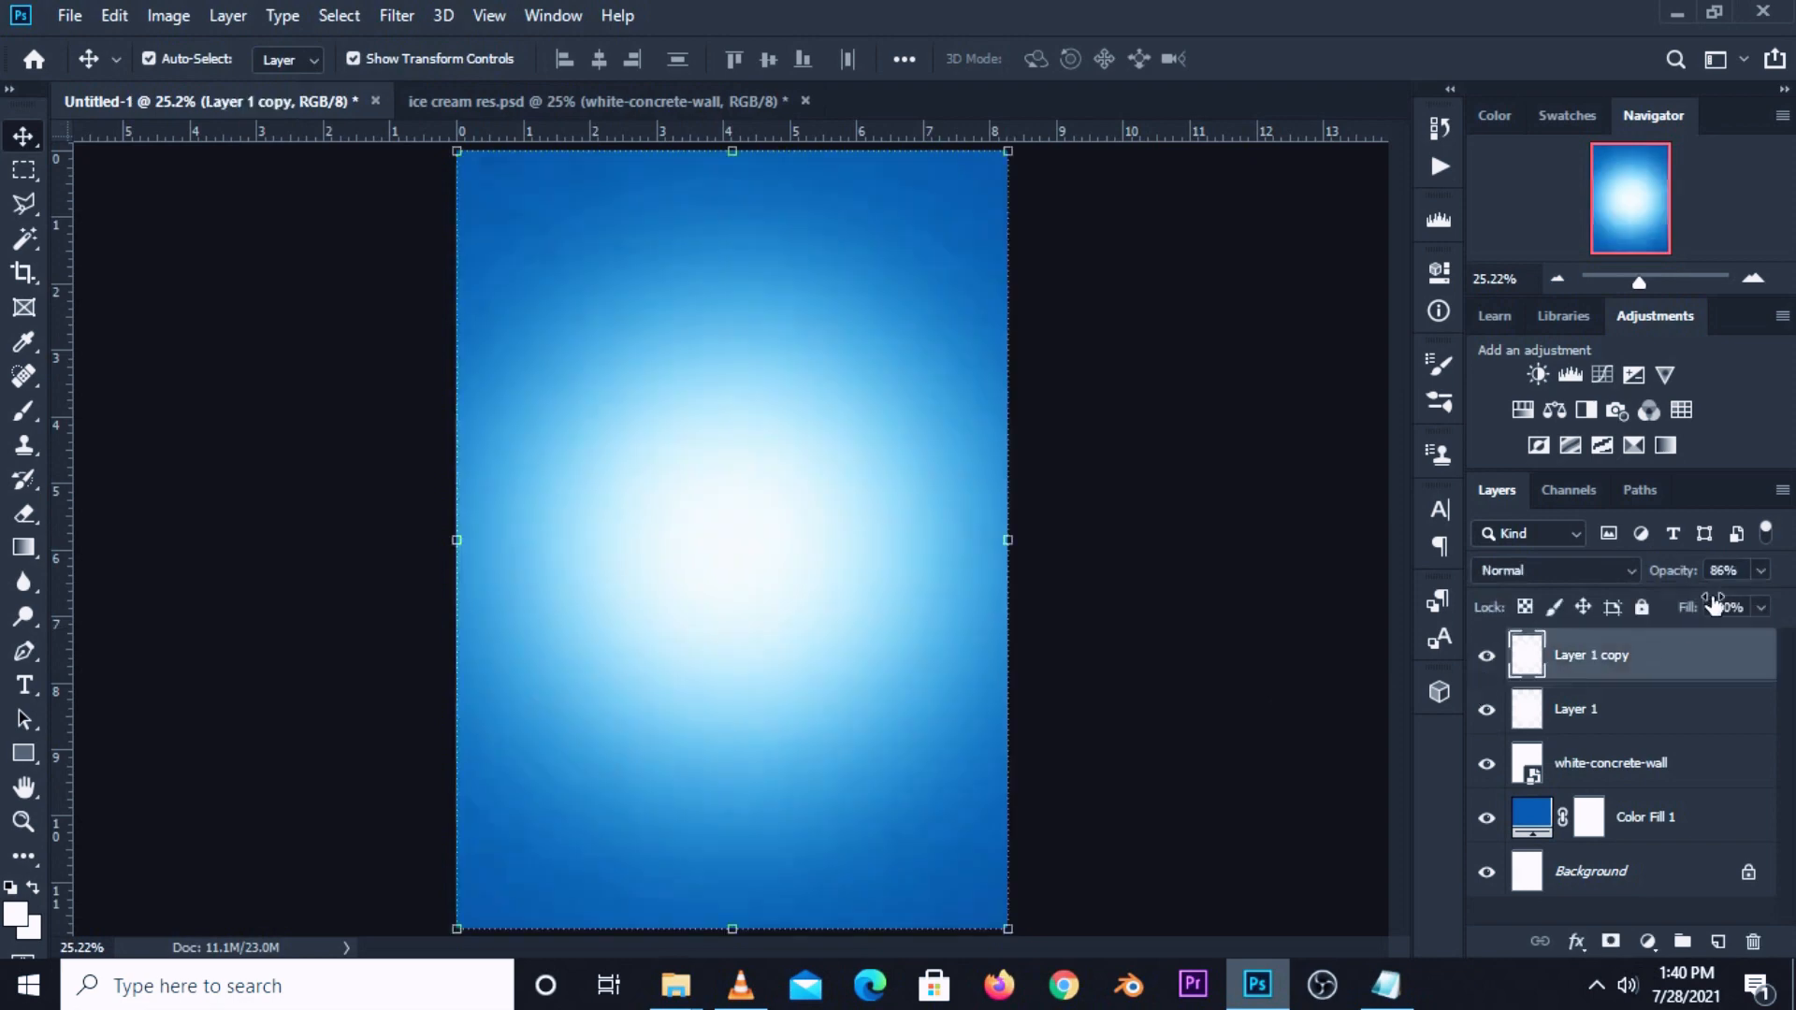
{"action": "left_click", "coordinate": [1762, 577]}
{"action": "left_click_drag", "start_coordinate": [1770, 599], "coordinate": [1776, 599]}
{"action": "left_click_drag", "start_coordinate": [1613, 674], "coordinate": [1599, 756]}
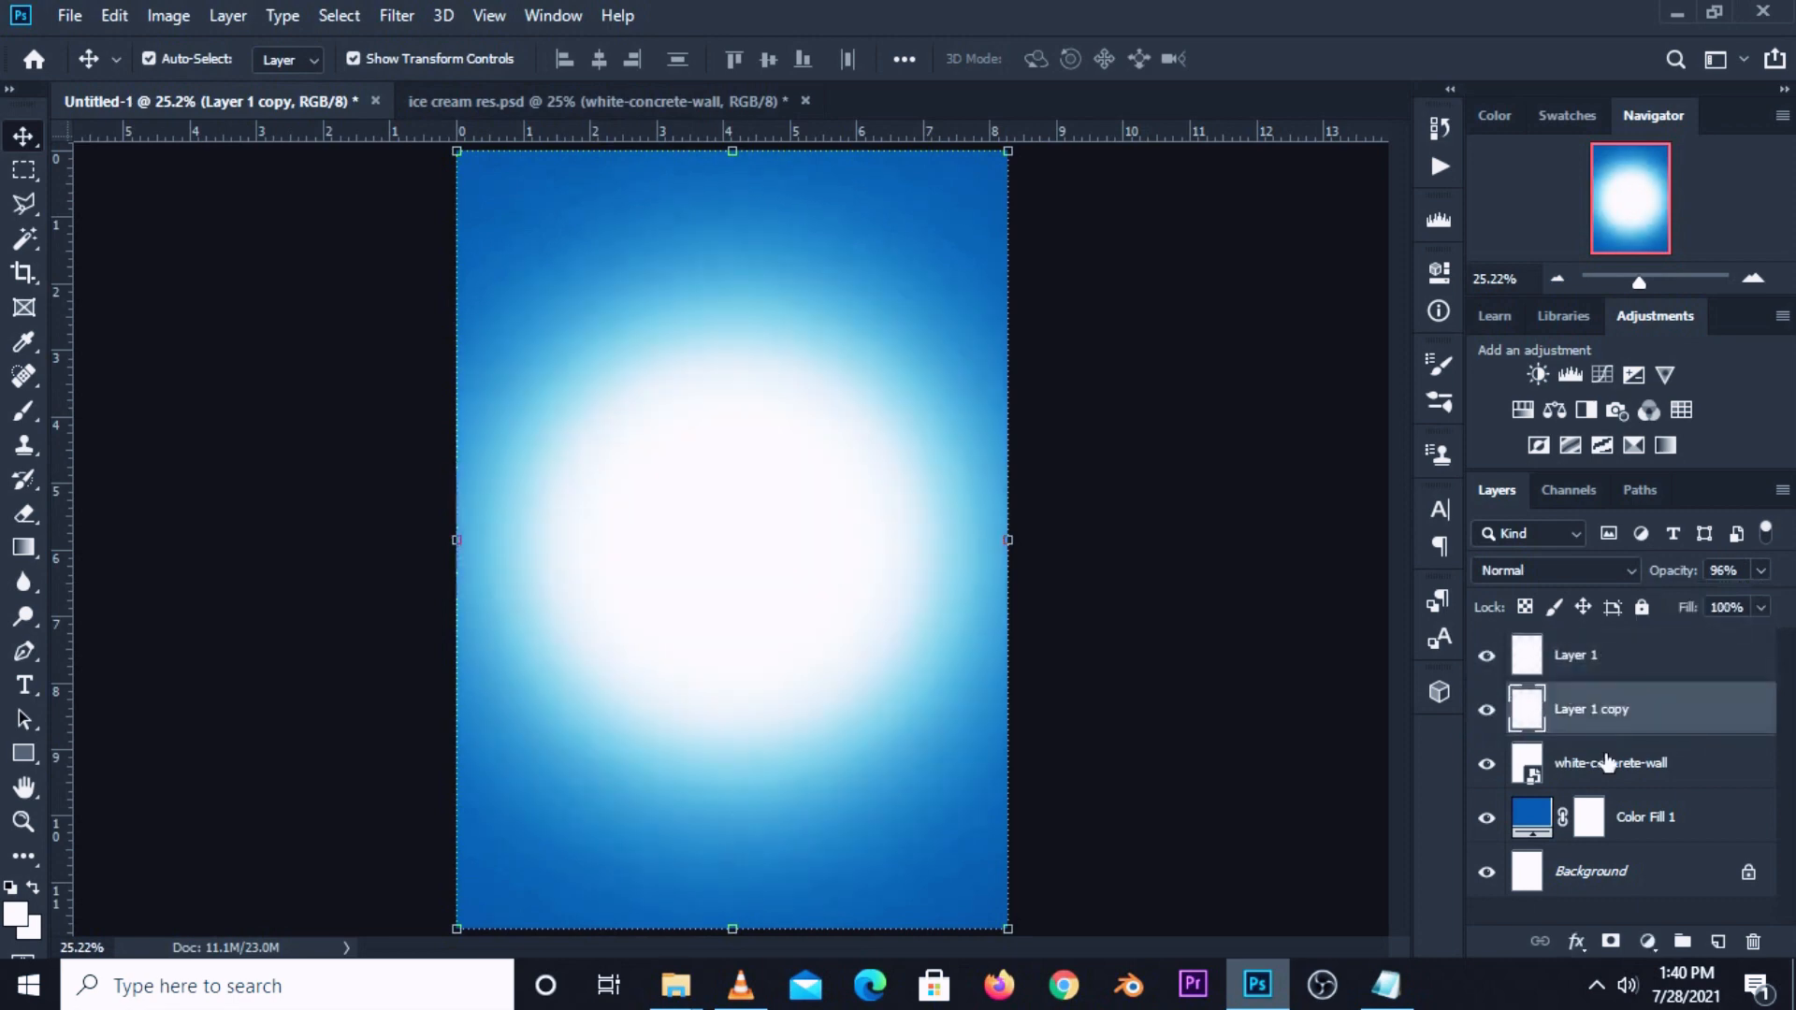
{"action": "key", "text": "ctrl+z"}
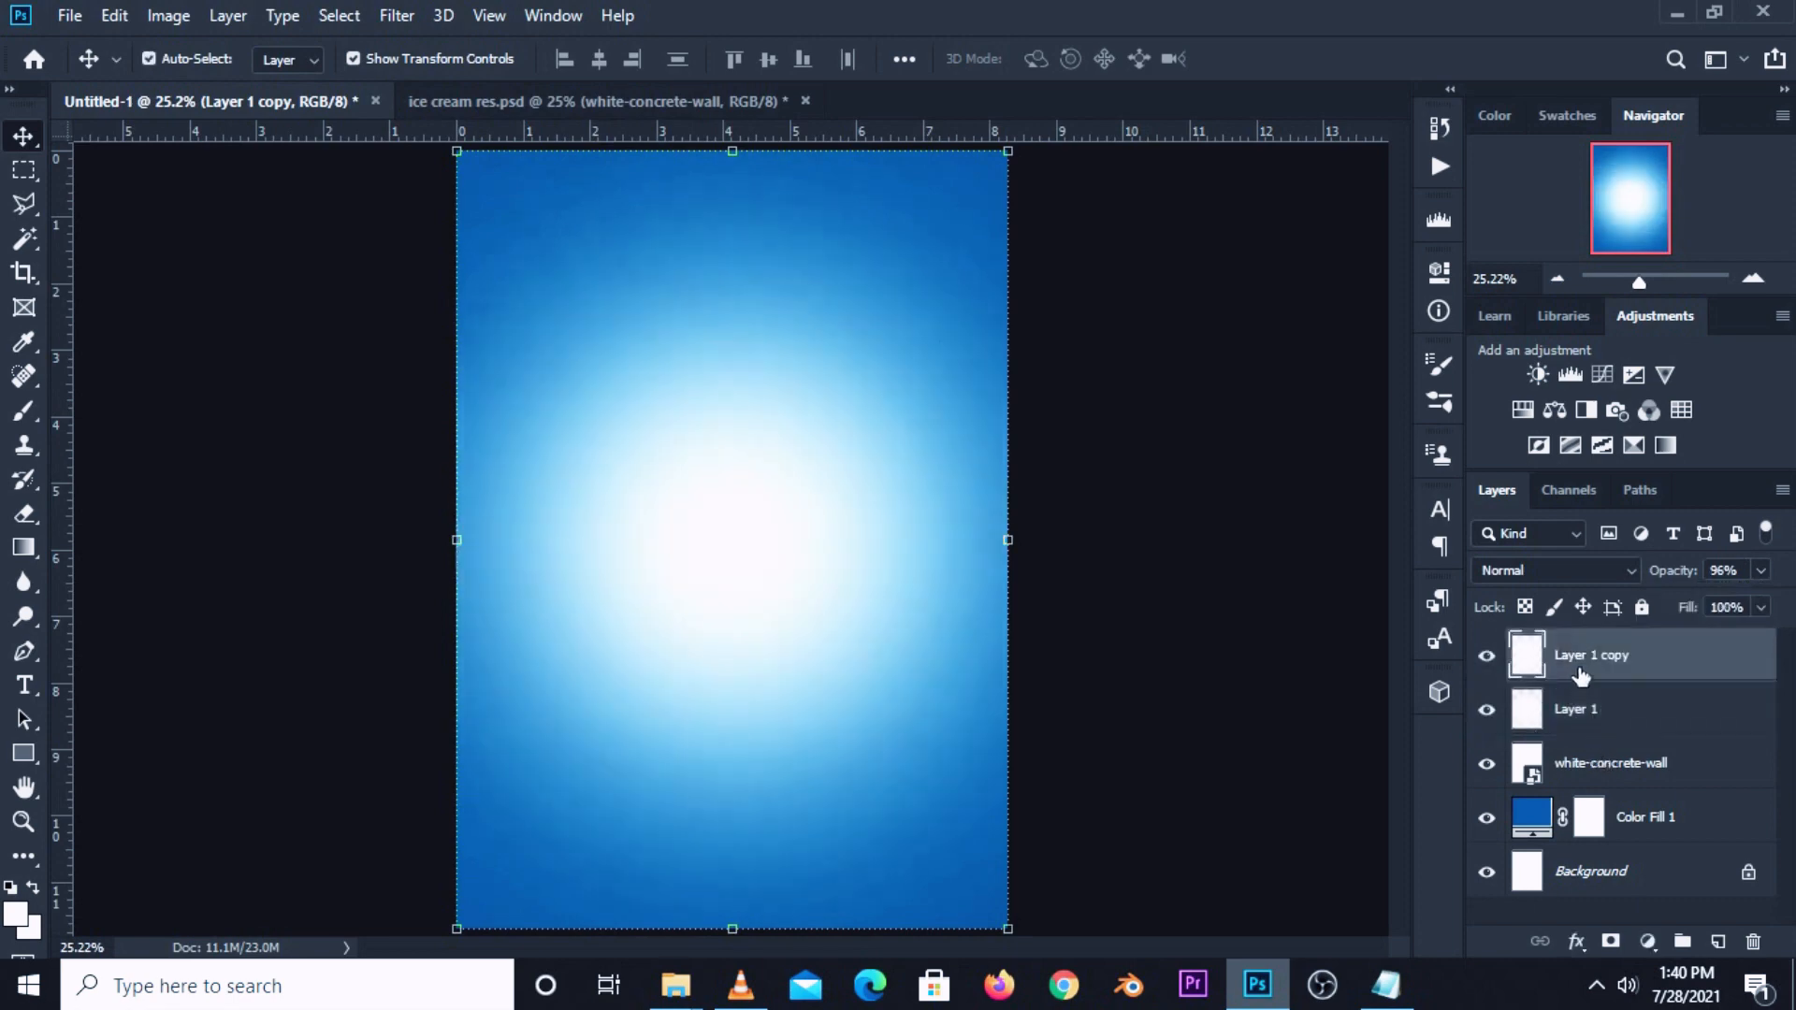
{"action": "mouse_move", "coordinate": [1580, 708]}
{"action": "left_mouse_down"}
{"action": "mouse_move", "coordinate": [1592, 666]}
{"action": "mouse_move", "coordinate": [1585, 739]}
{"action": "left_mouse_up"}
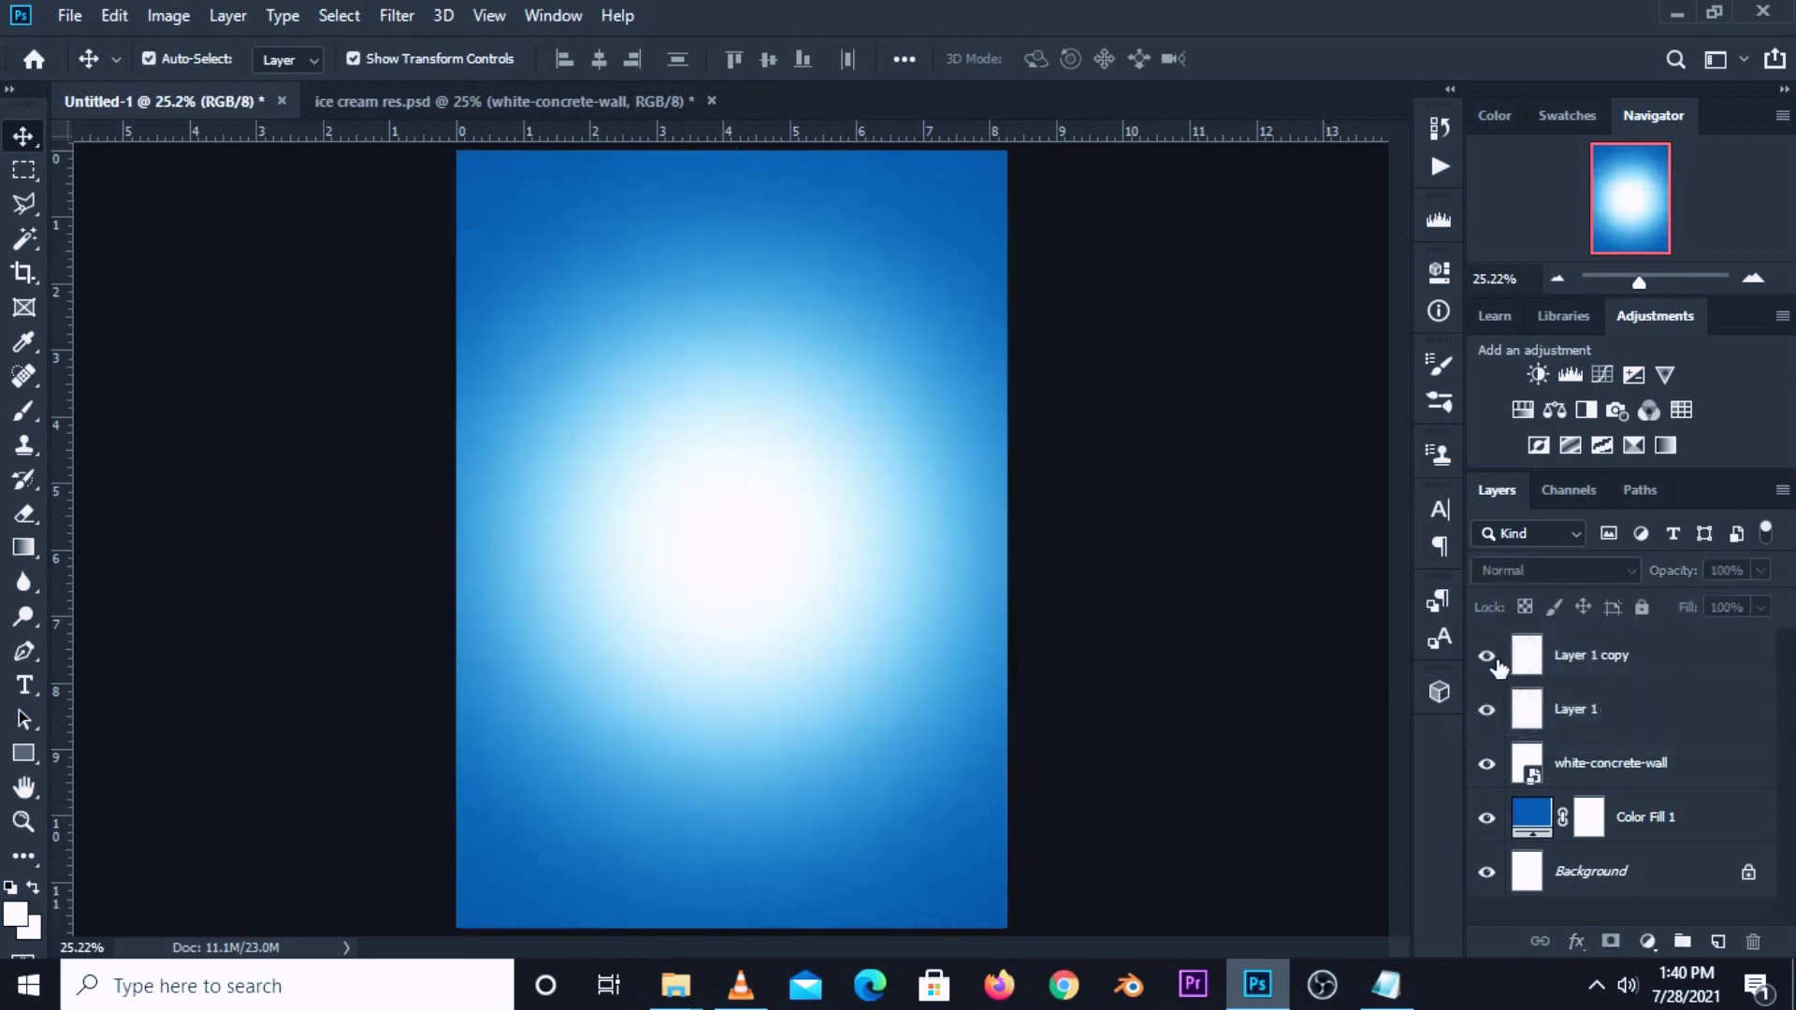
Reduce Layer 1 copy's opacity to 86% and deselect the layer.
{"action": "left_click", "coordinate": [1588, 663]}
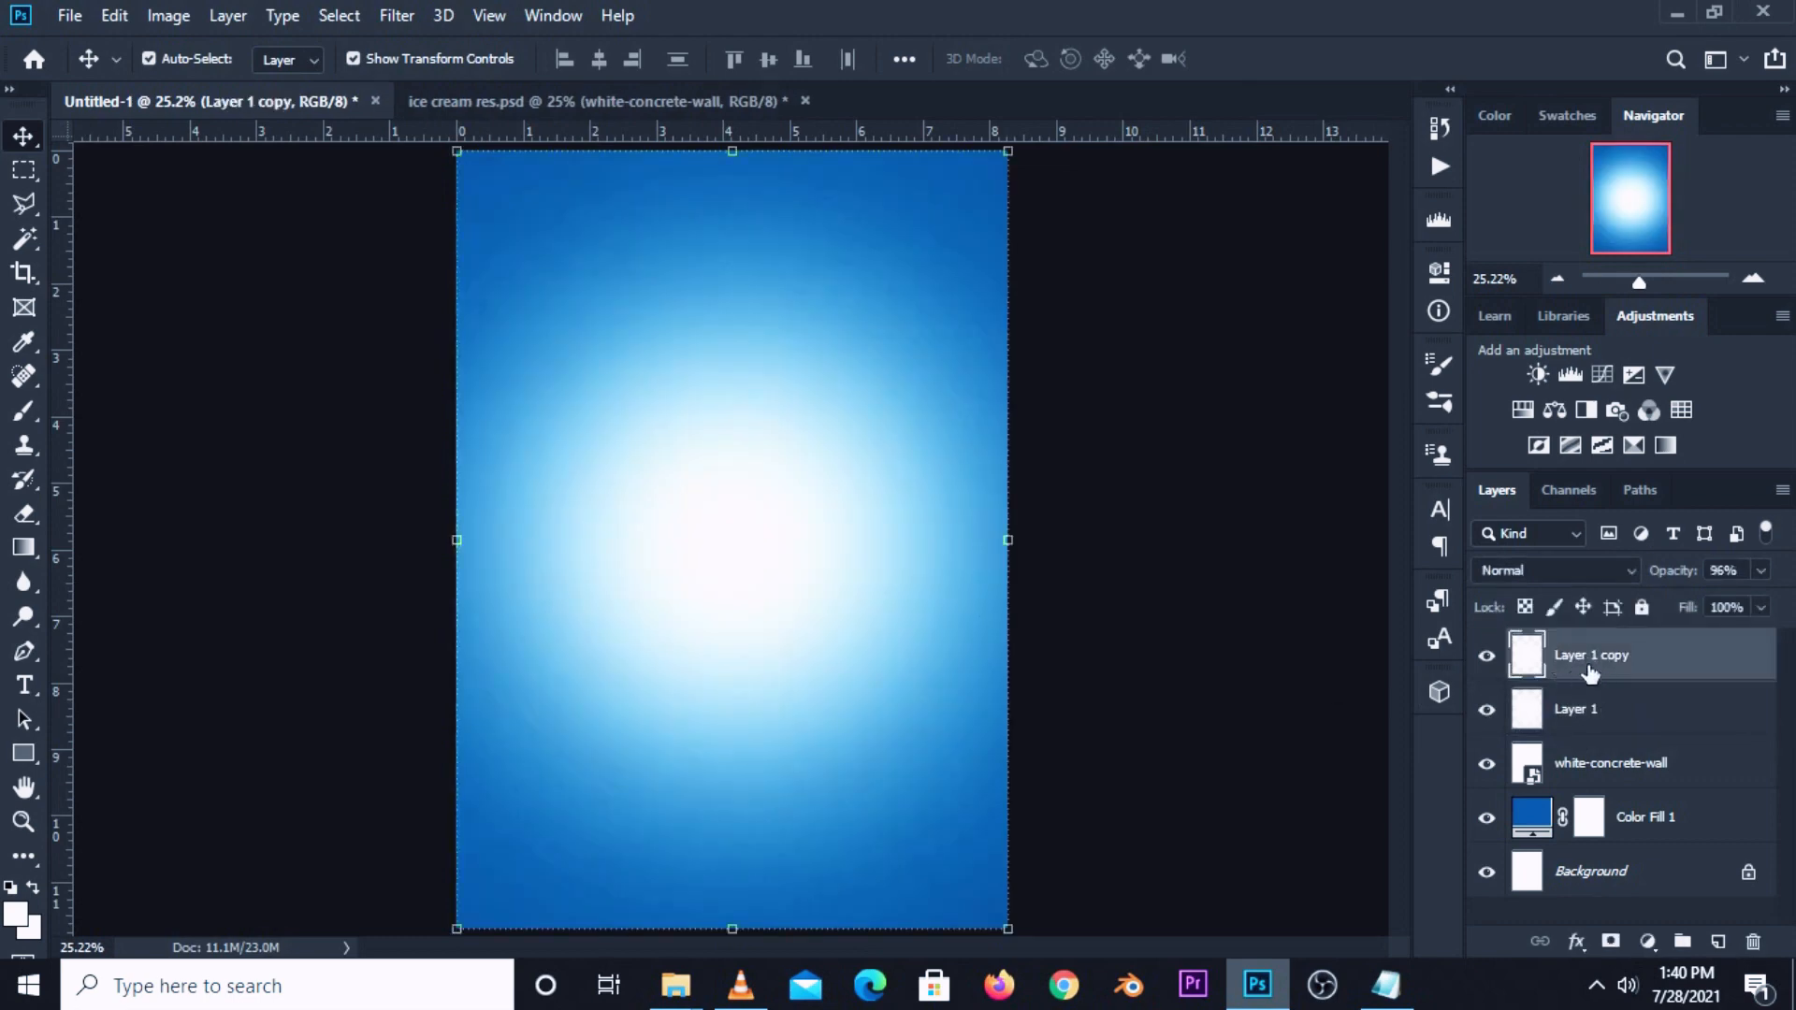
{"action": "left_click", "coordinate": [1759, 571]}
{"action": "left_click_drag", "start_coordinate": [1742, 593], "coordinate": [1749, 592]}
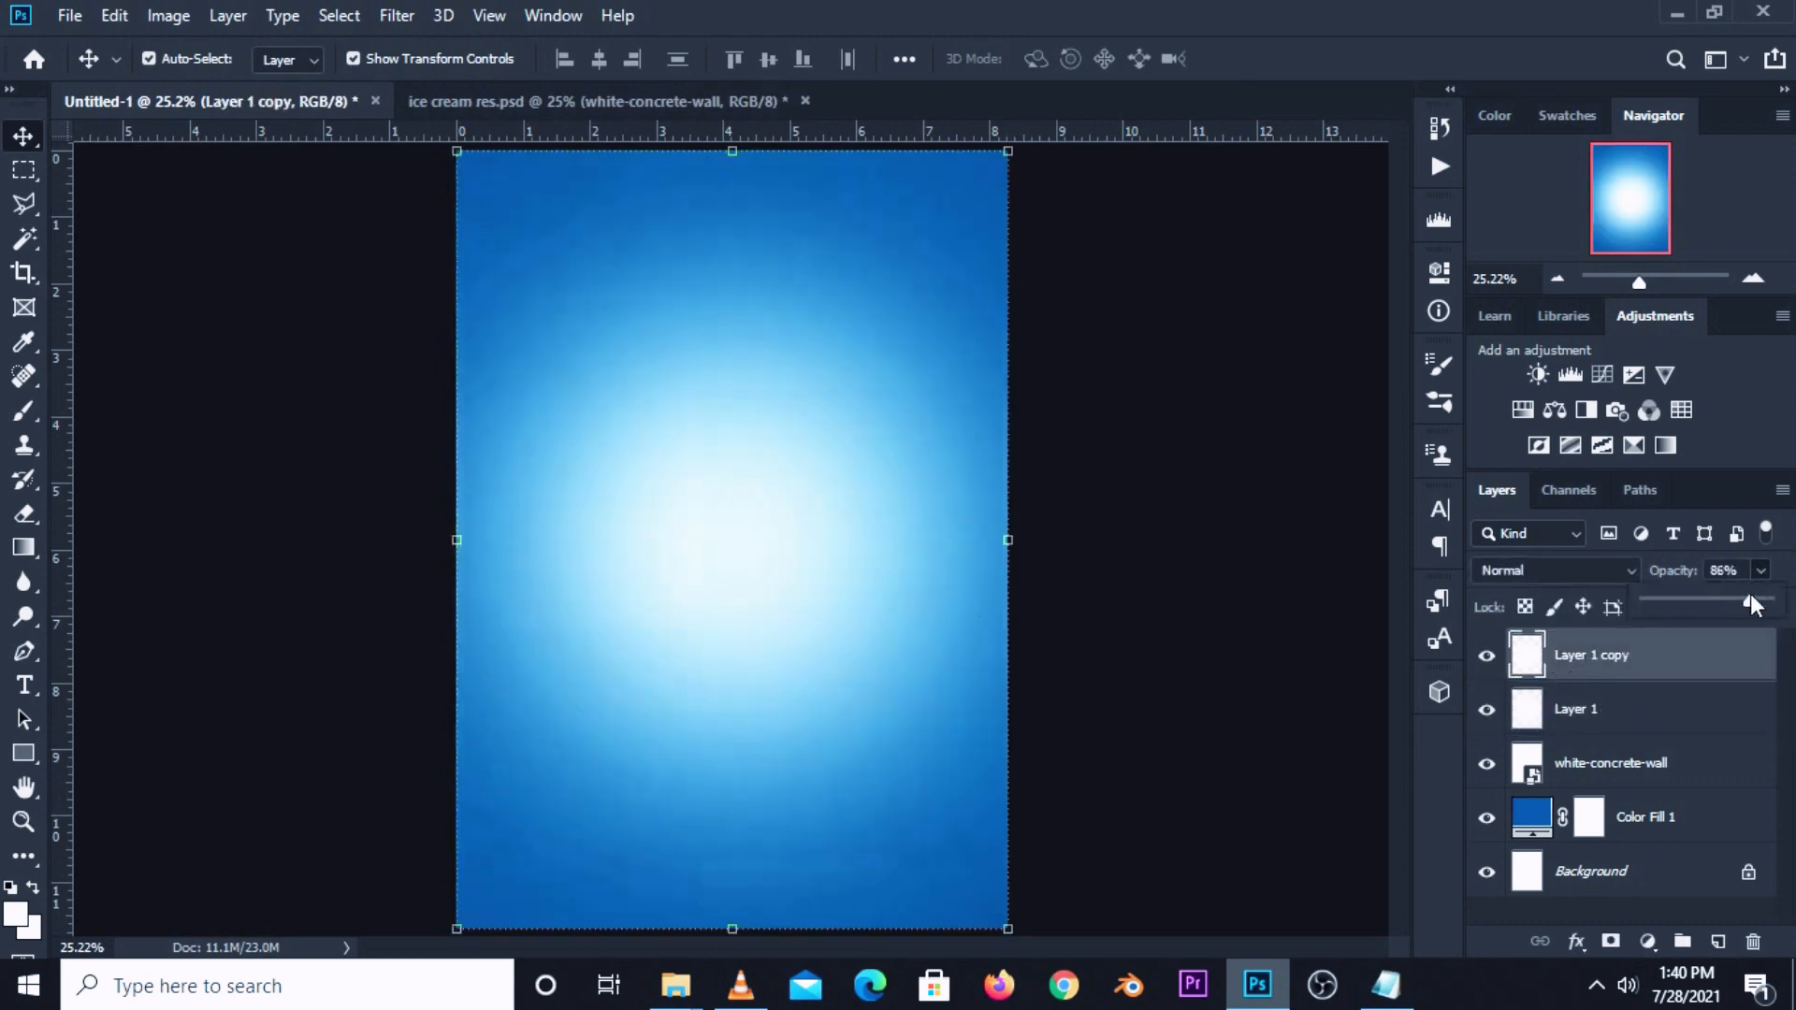
{"action": "left_click", "coordinate": [1242, 681]}
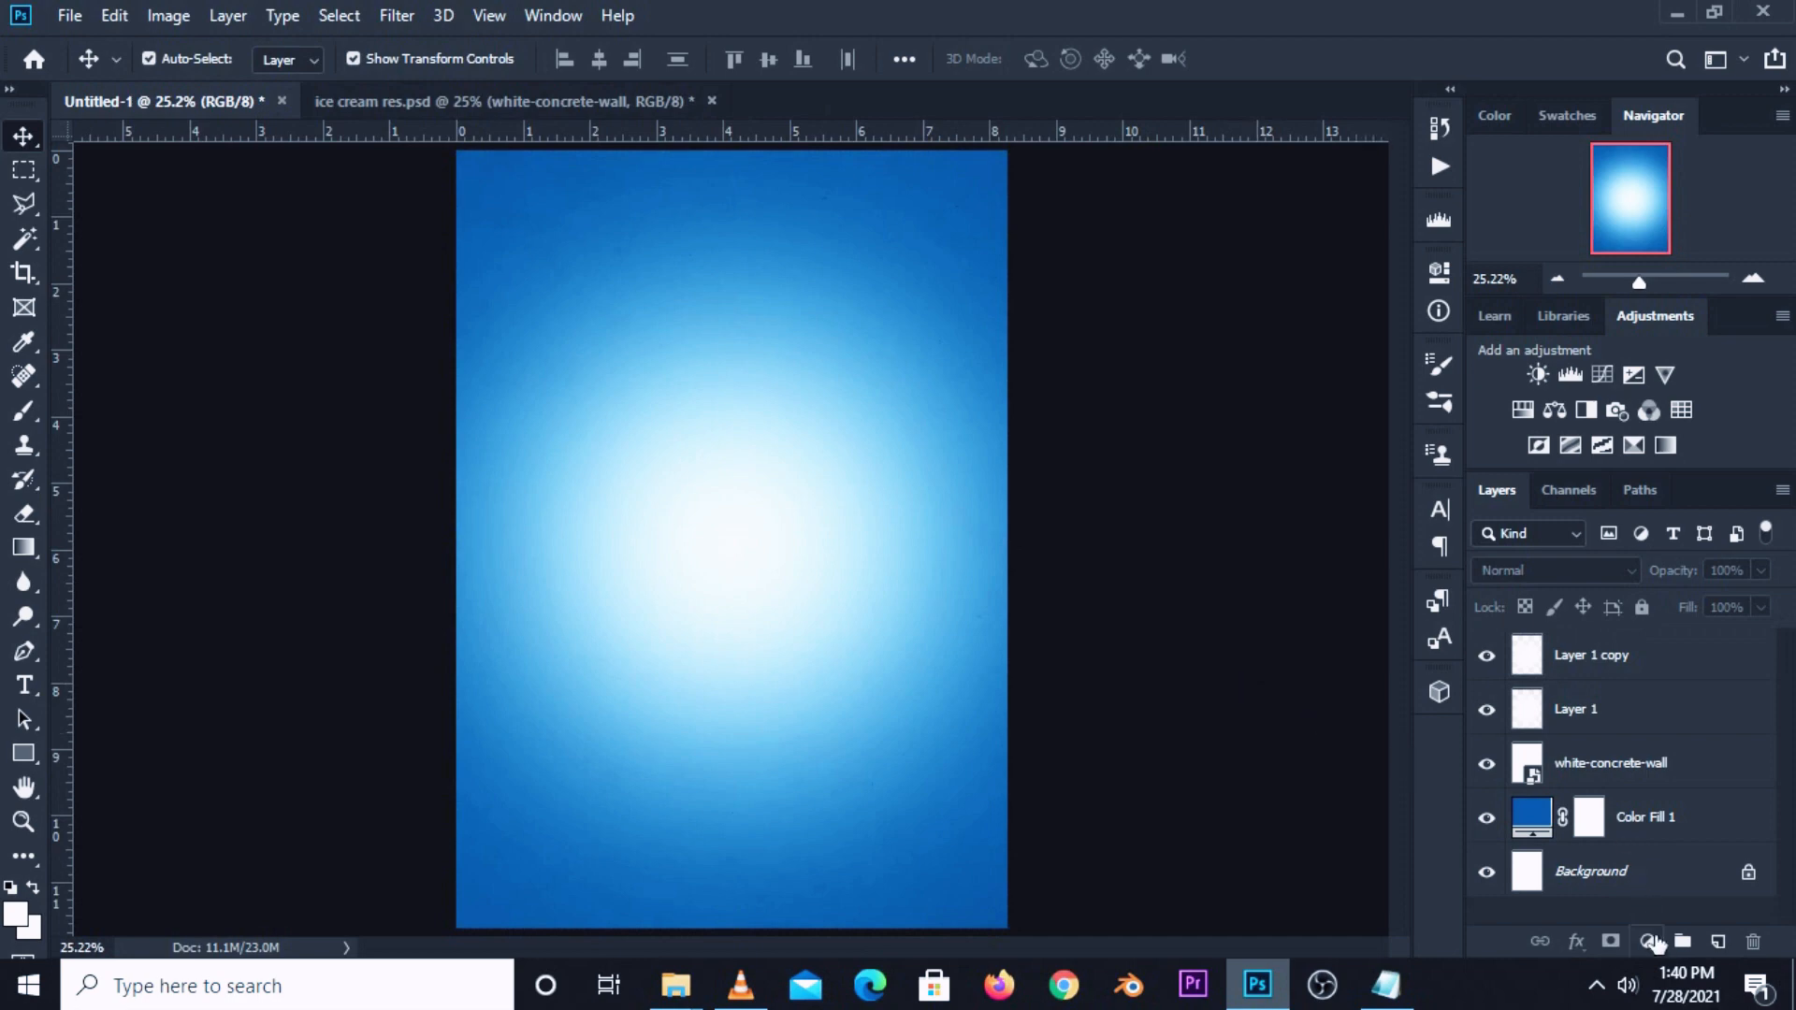
Add a Solid Color fill layer above Layer 1 copy, using the hex code 0b4a6f copied from the Notepad window.
{"action": "left_click", "coordinate": [1649, 941]}
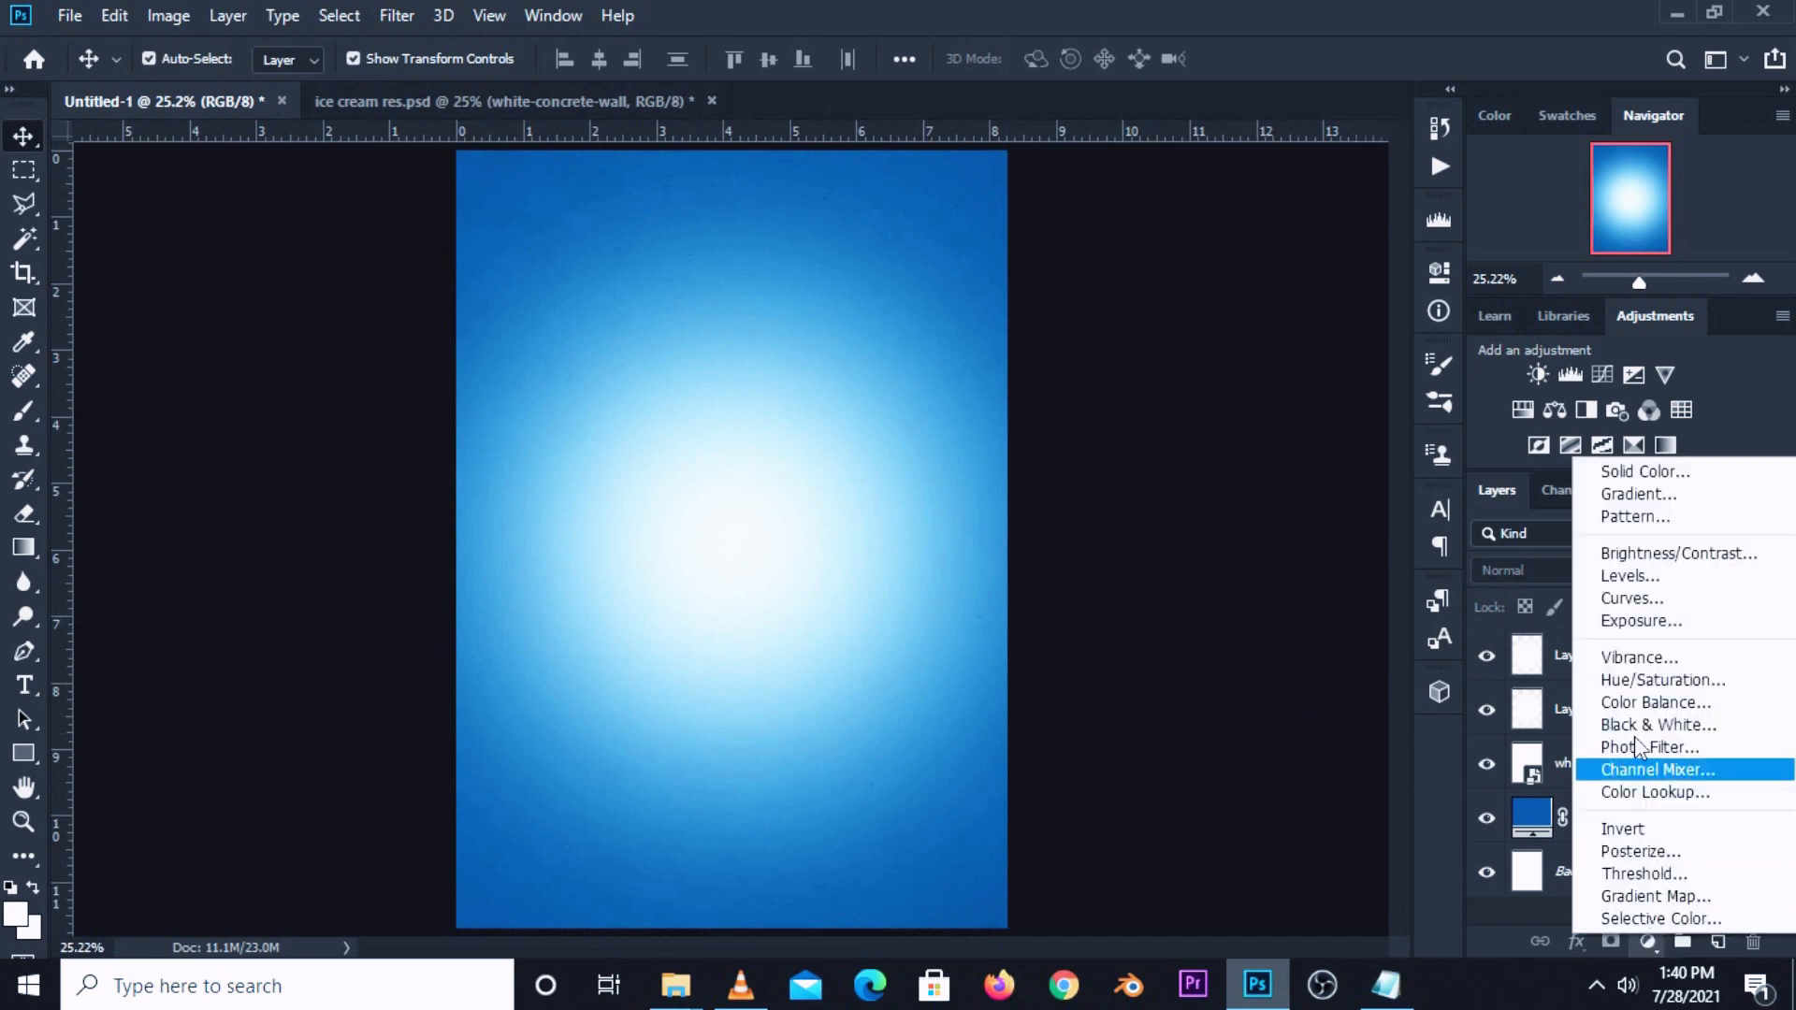
{"action": "left_click", "coordinate": [1631, 482]}
{"action": "left_click", "coordinate": [1385, 985]}
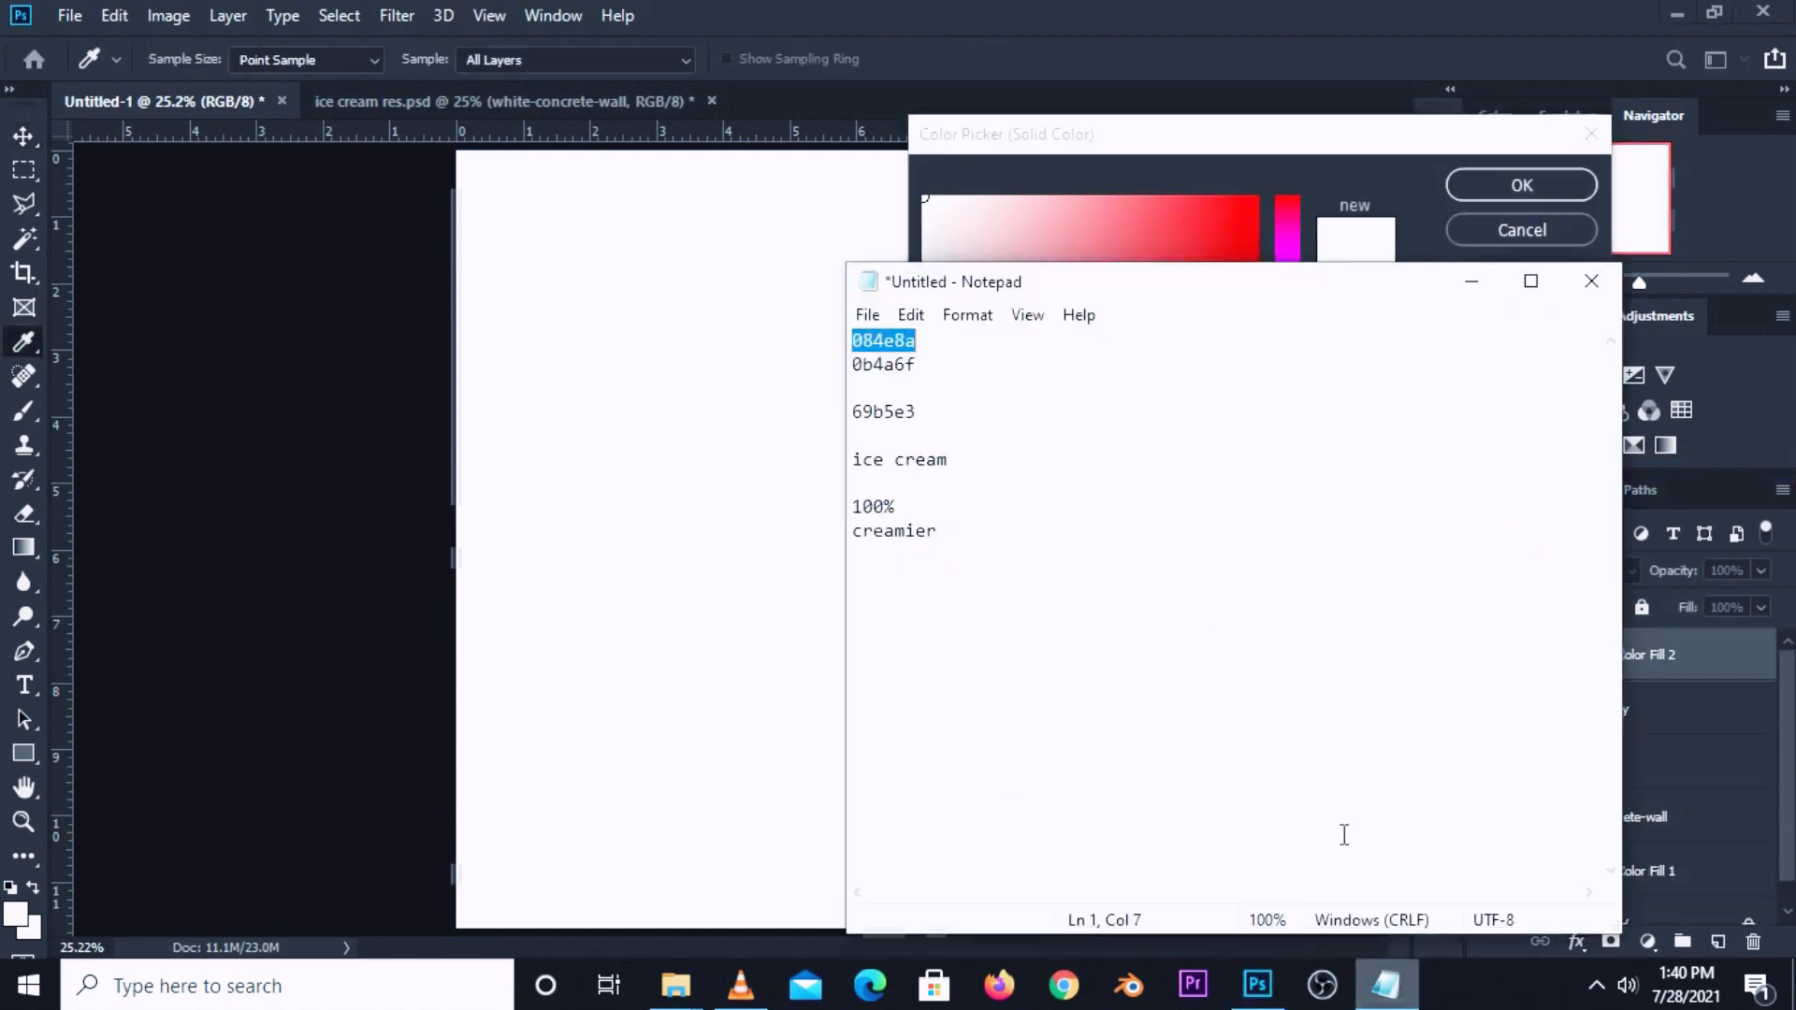
{"action": "left_click", "coordinate": [943, 369]}
{"action": "double_click", "coordinate": [943, 370]}
{"action": "right_click", "coordinate": [888, 371]}
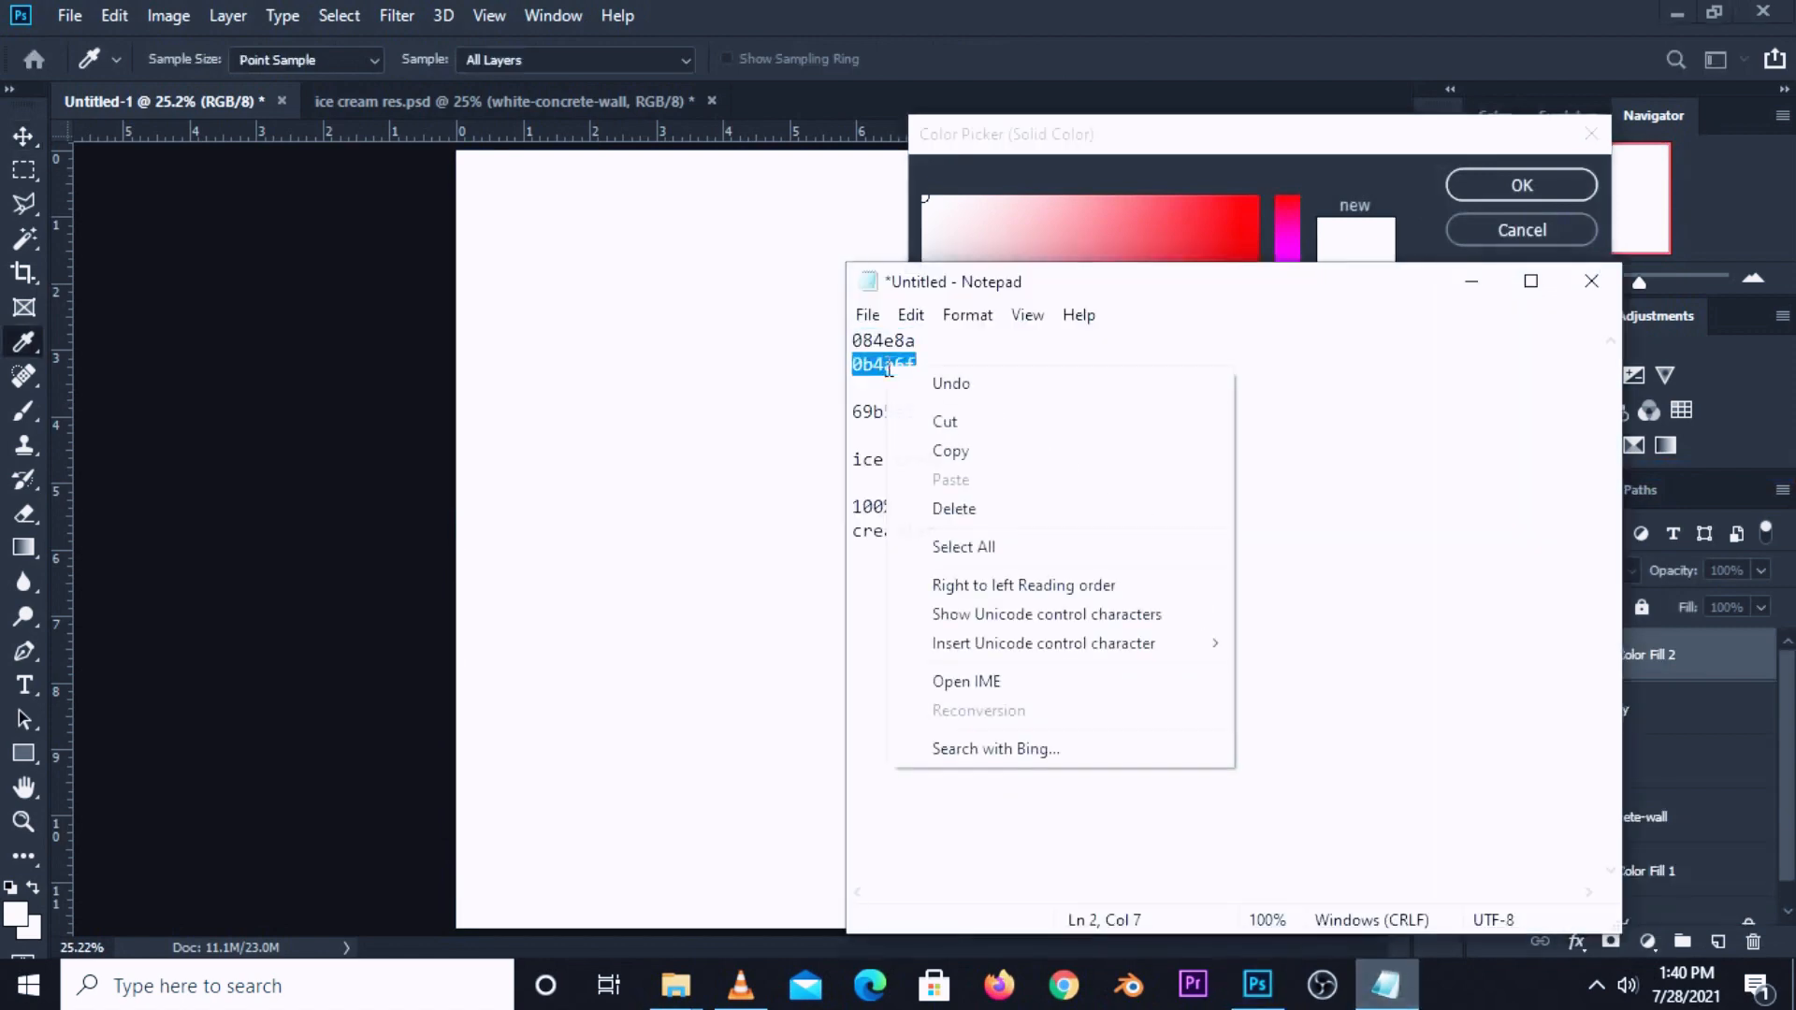
{"action": "left_click", "coordinate": [968, 452]}
{"action": "left_click", "coordinate": [1115, 149]}
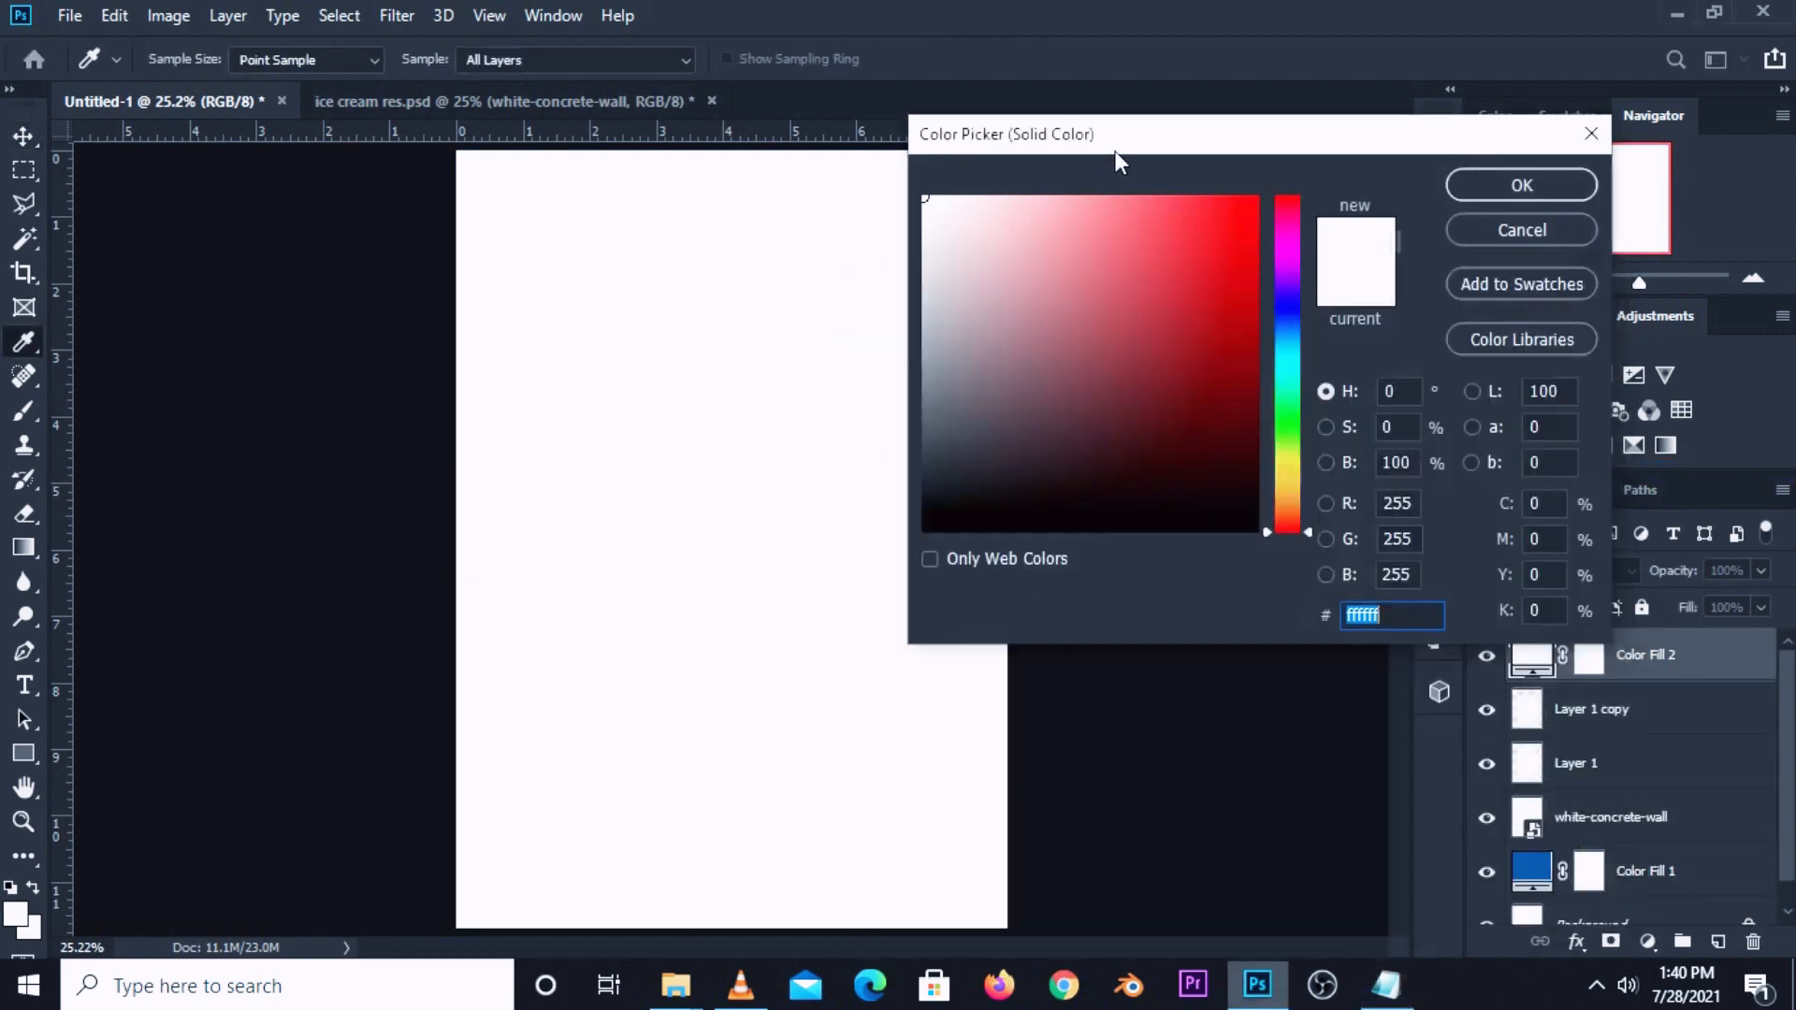
{"action": "right_click", "coordinate": [1345, 620]}
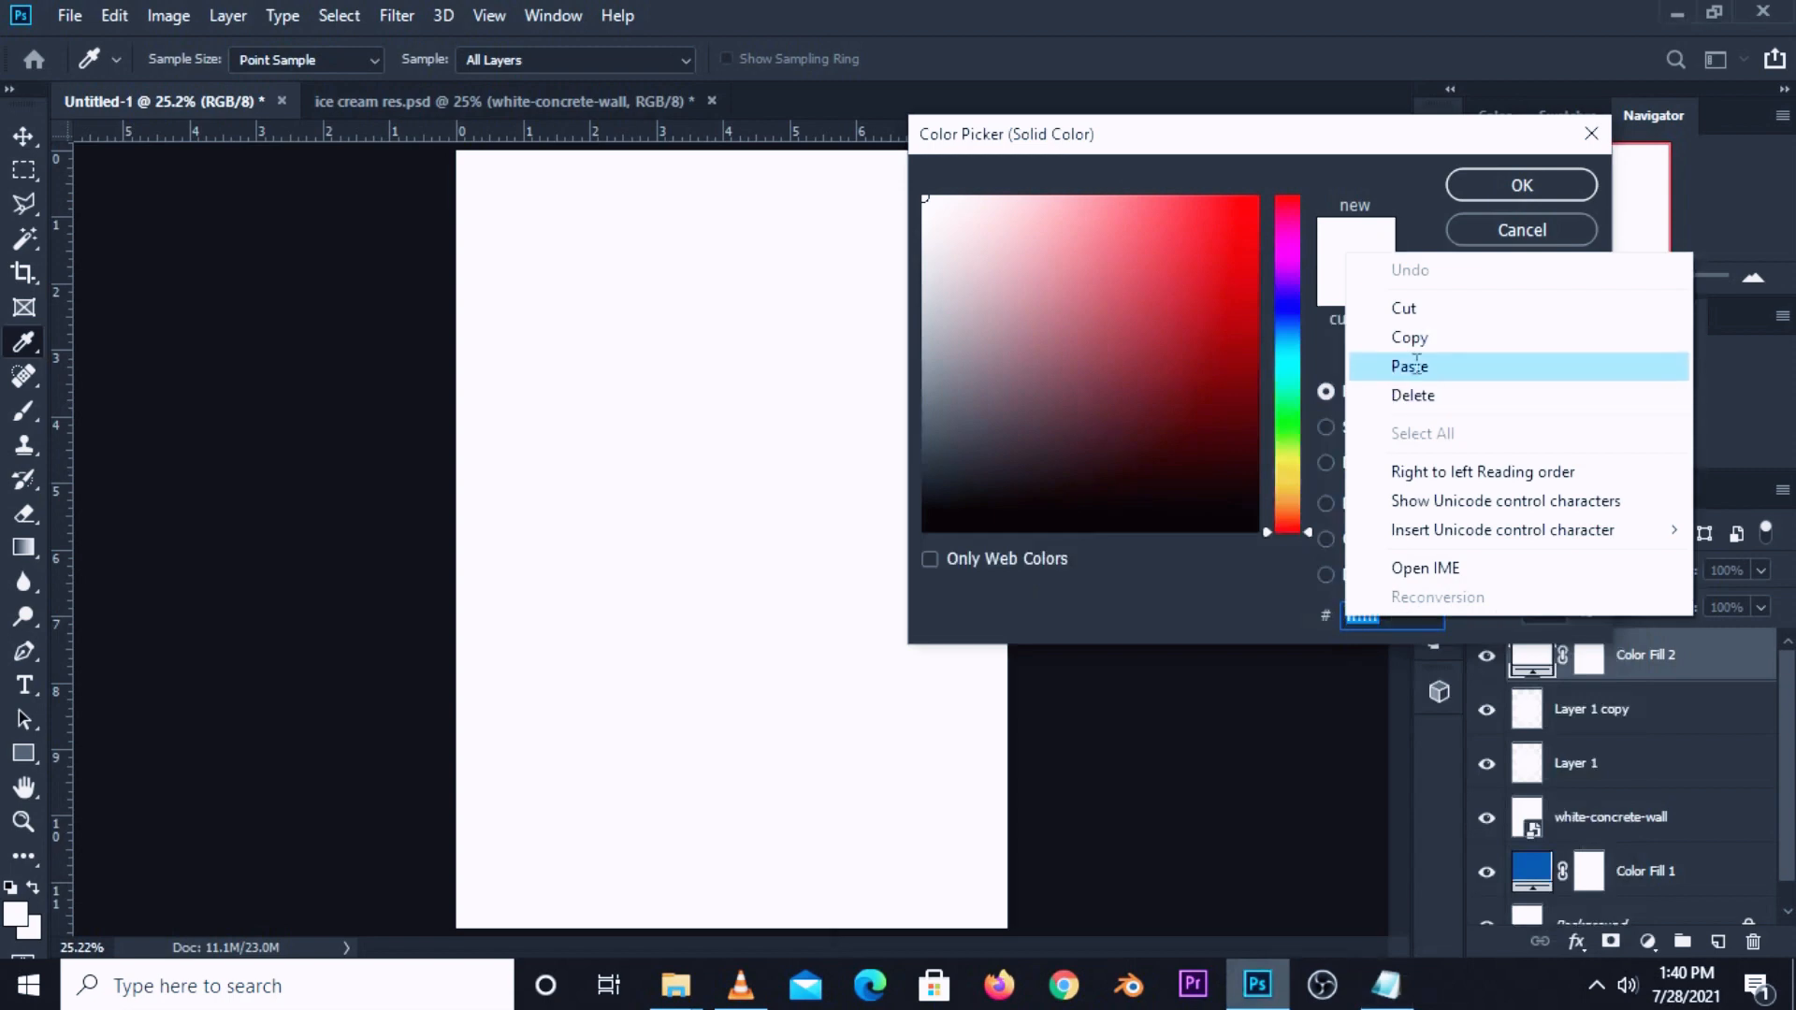
{"action": "left_click", "coordinate": [1415, 365]}
{"action": "left_click", "coordinate": [1466, 193]}
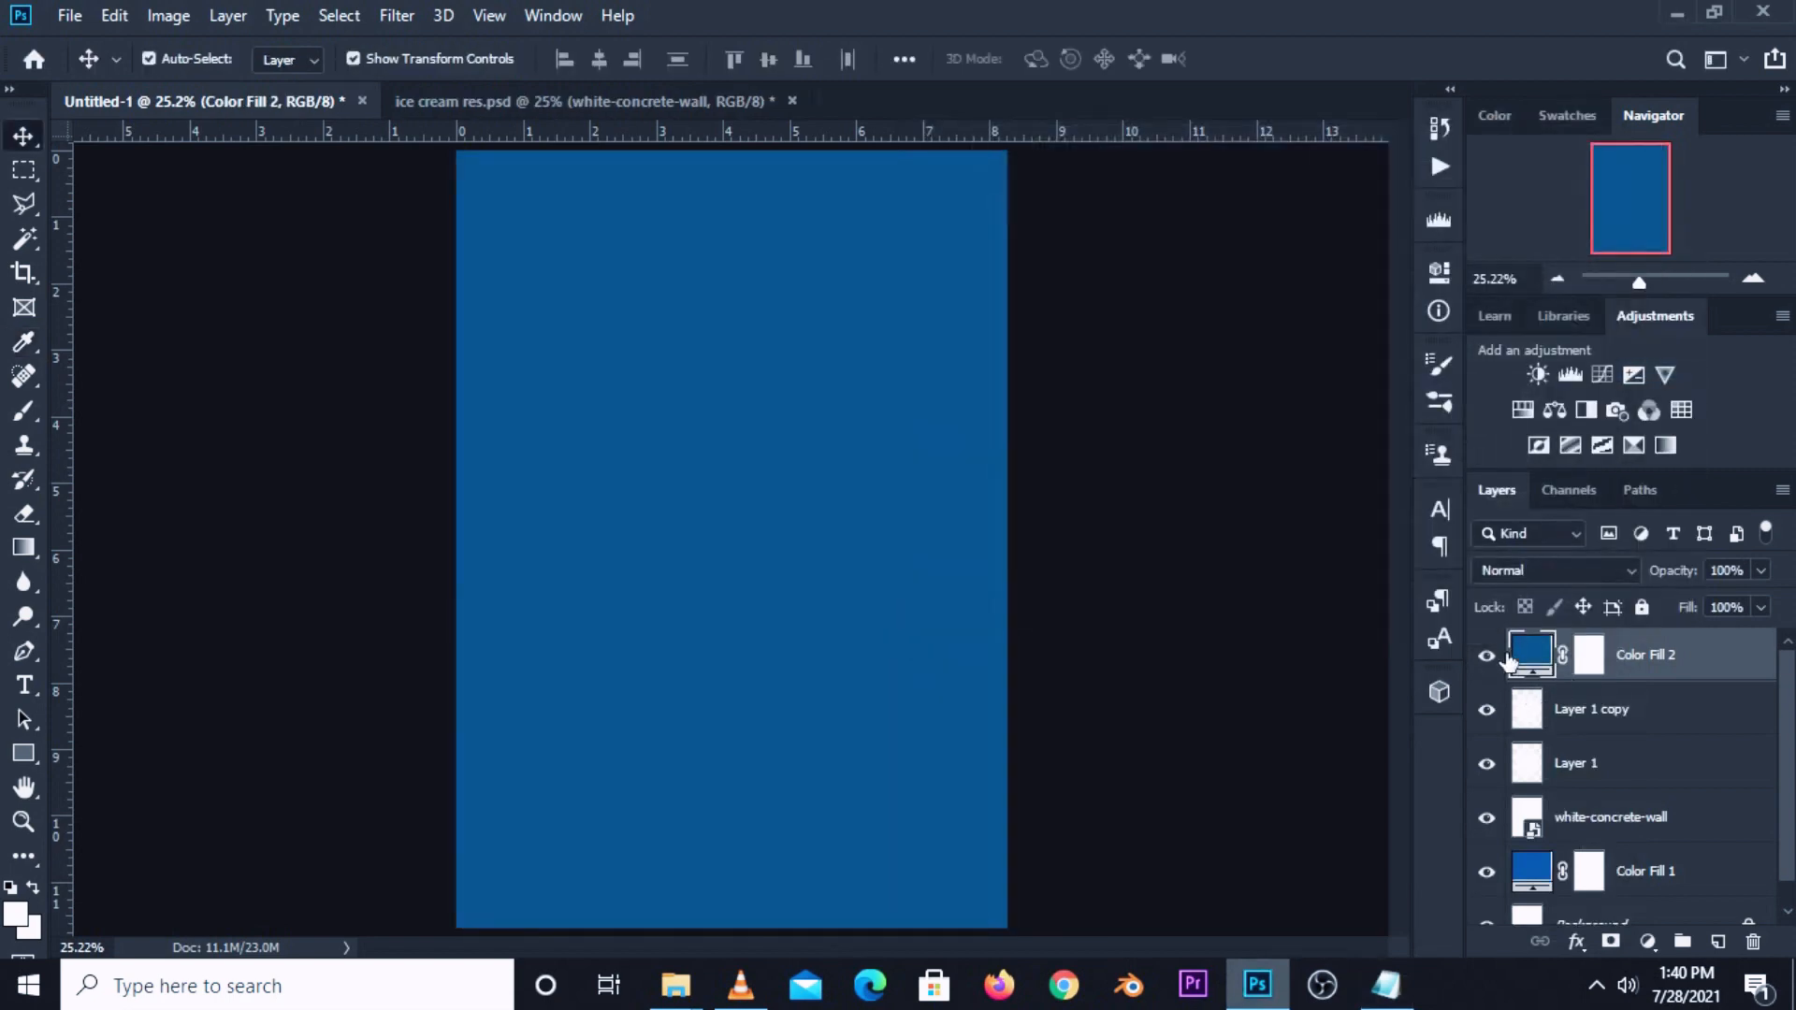
Compare the poster with and without Color Fill 2, and set that layer to Overlay at 87% opacity.
{"action": "left_click", "coordinate": [1487, 657]}
{"action": "left_click", "coordinate": [1488, 656]}
{"action": "left_click", "coordinate": [1538, 561]}
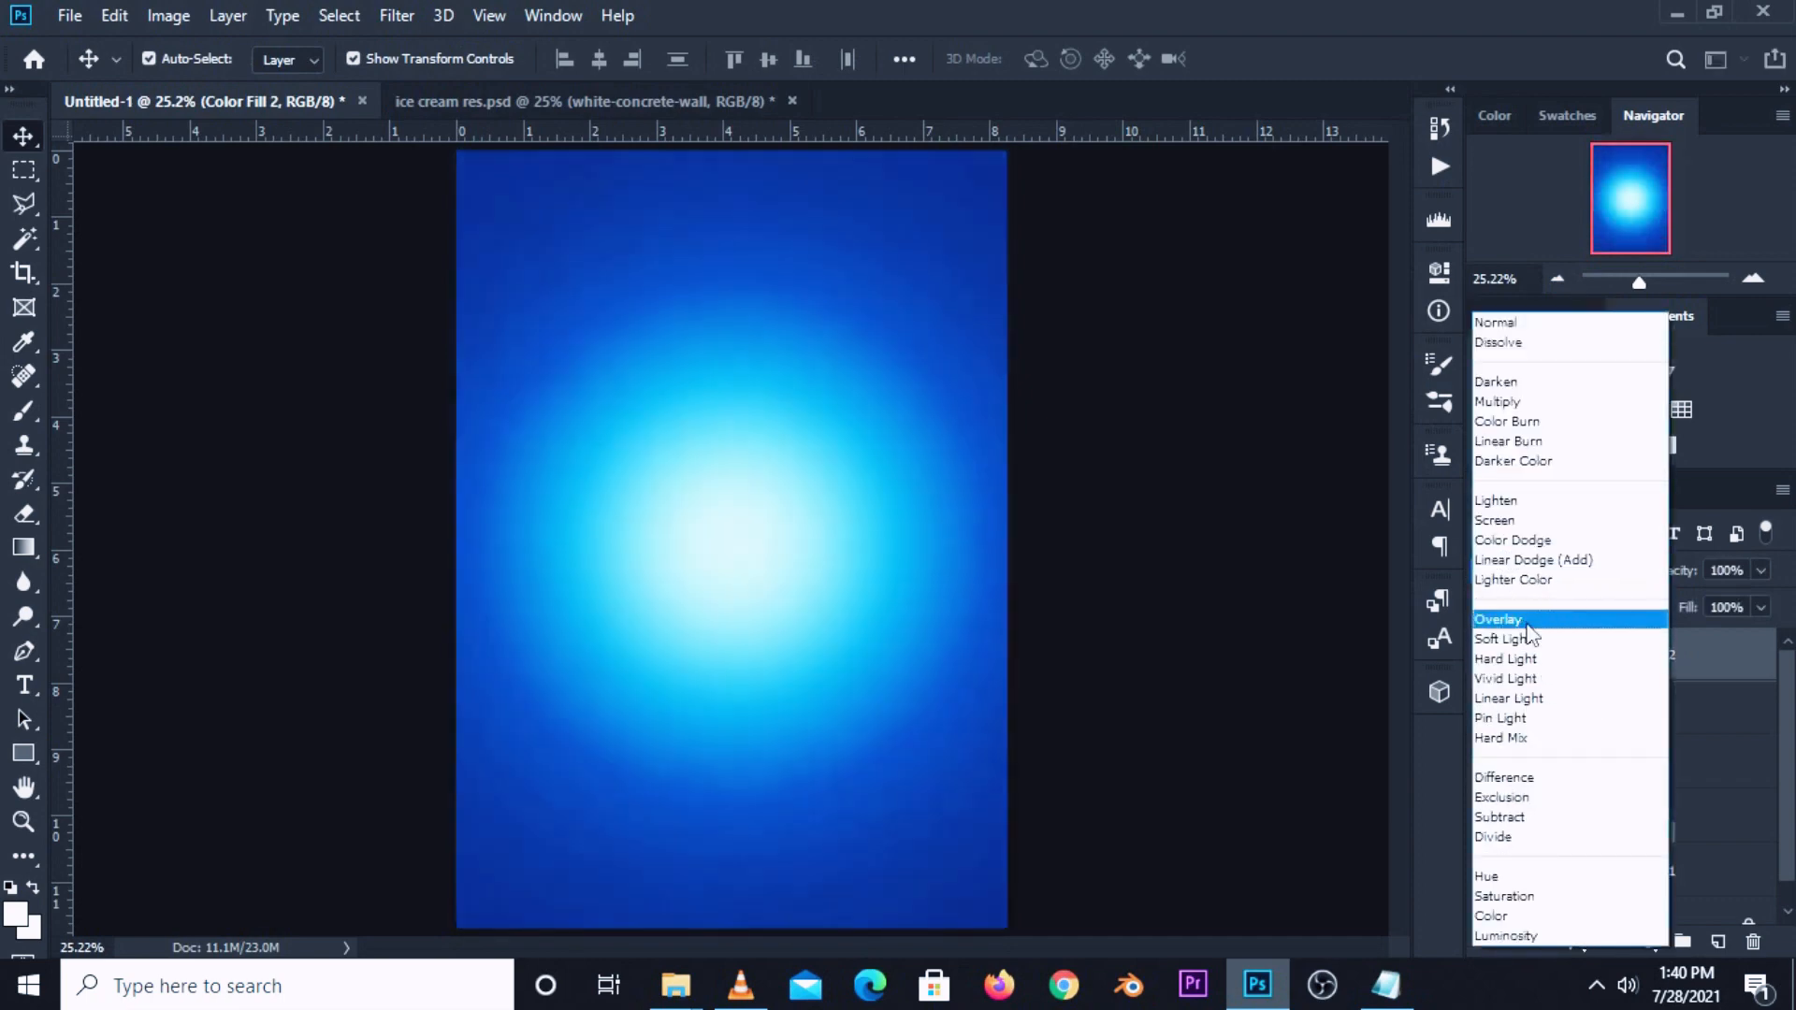
{"action": "left_click", "coordinate": [1525, 621]}
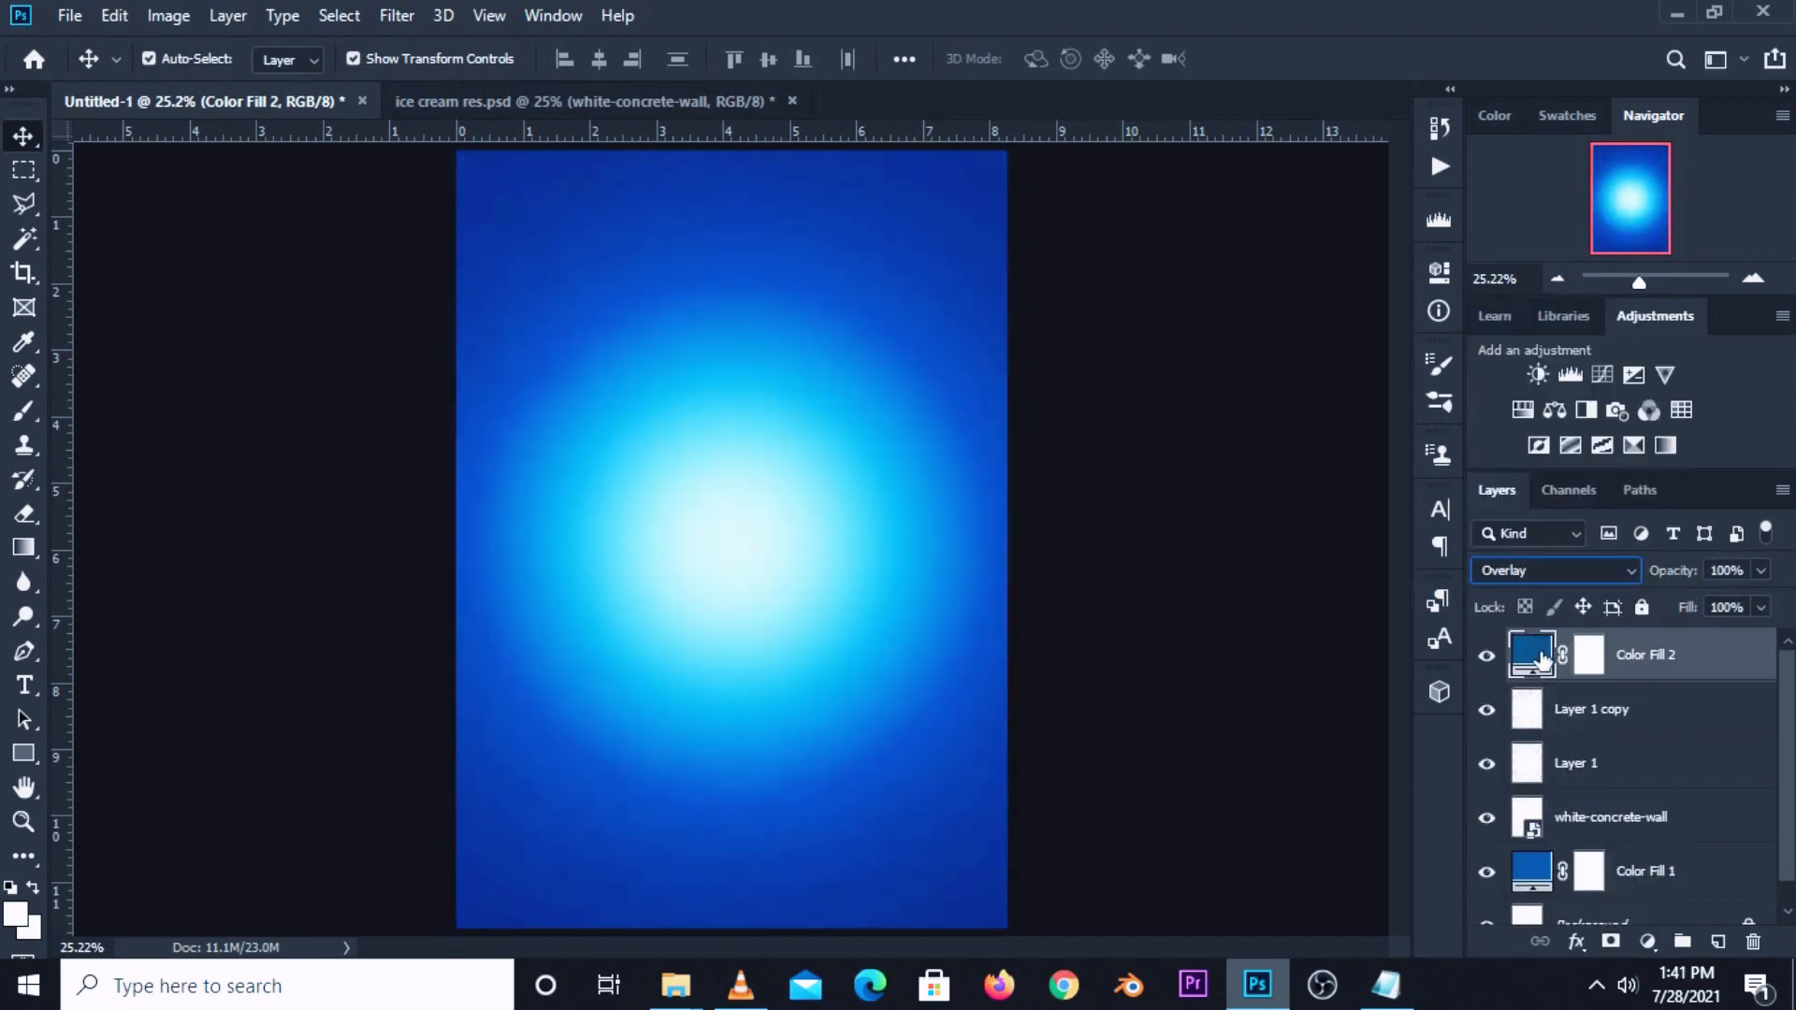
{"action": "left_click", "coordinate": [1755, 572]}
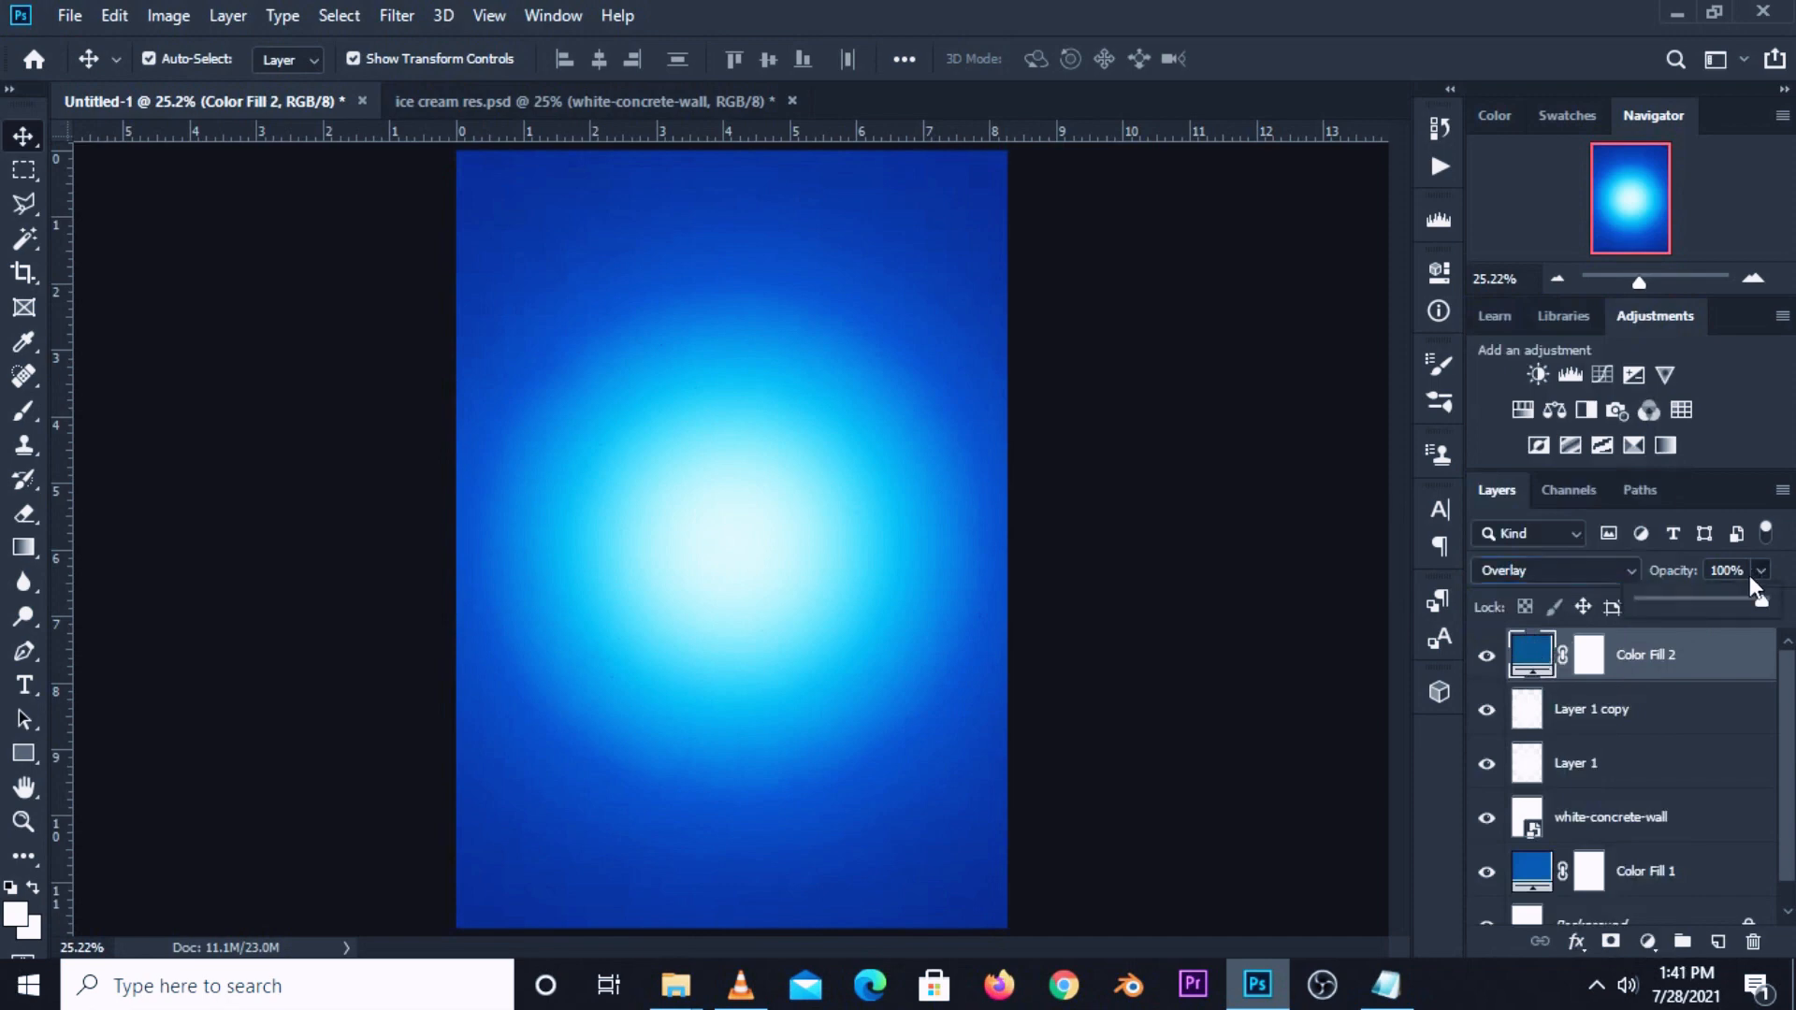
{"action": "left_click_drag", "start_coordinate": [1730, 593], "coordinate": [1744, 597]}
{"action": "left_click", "coordinate": [1342, 665]}
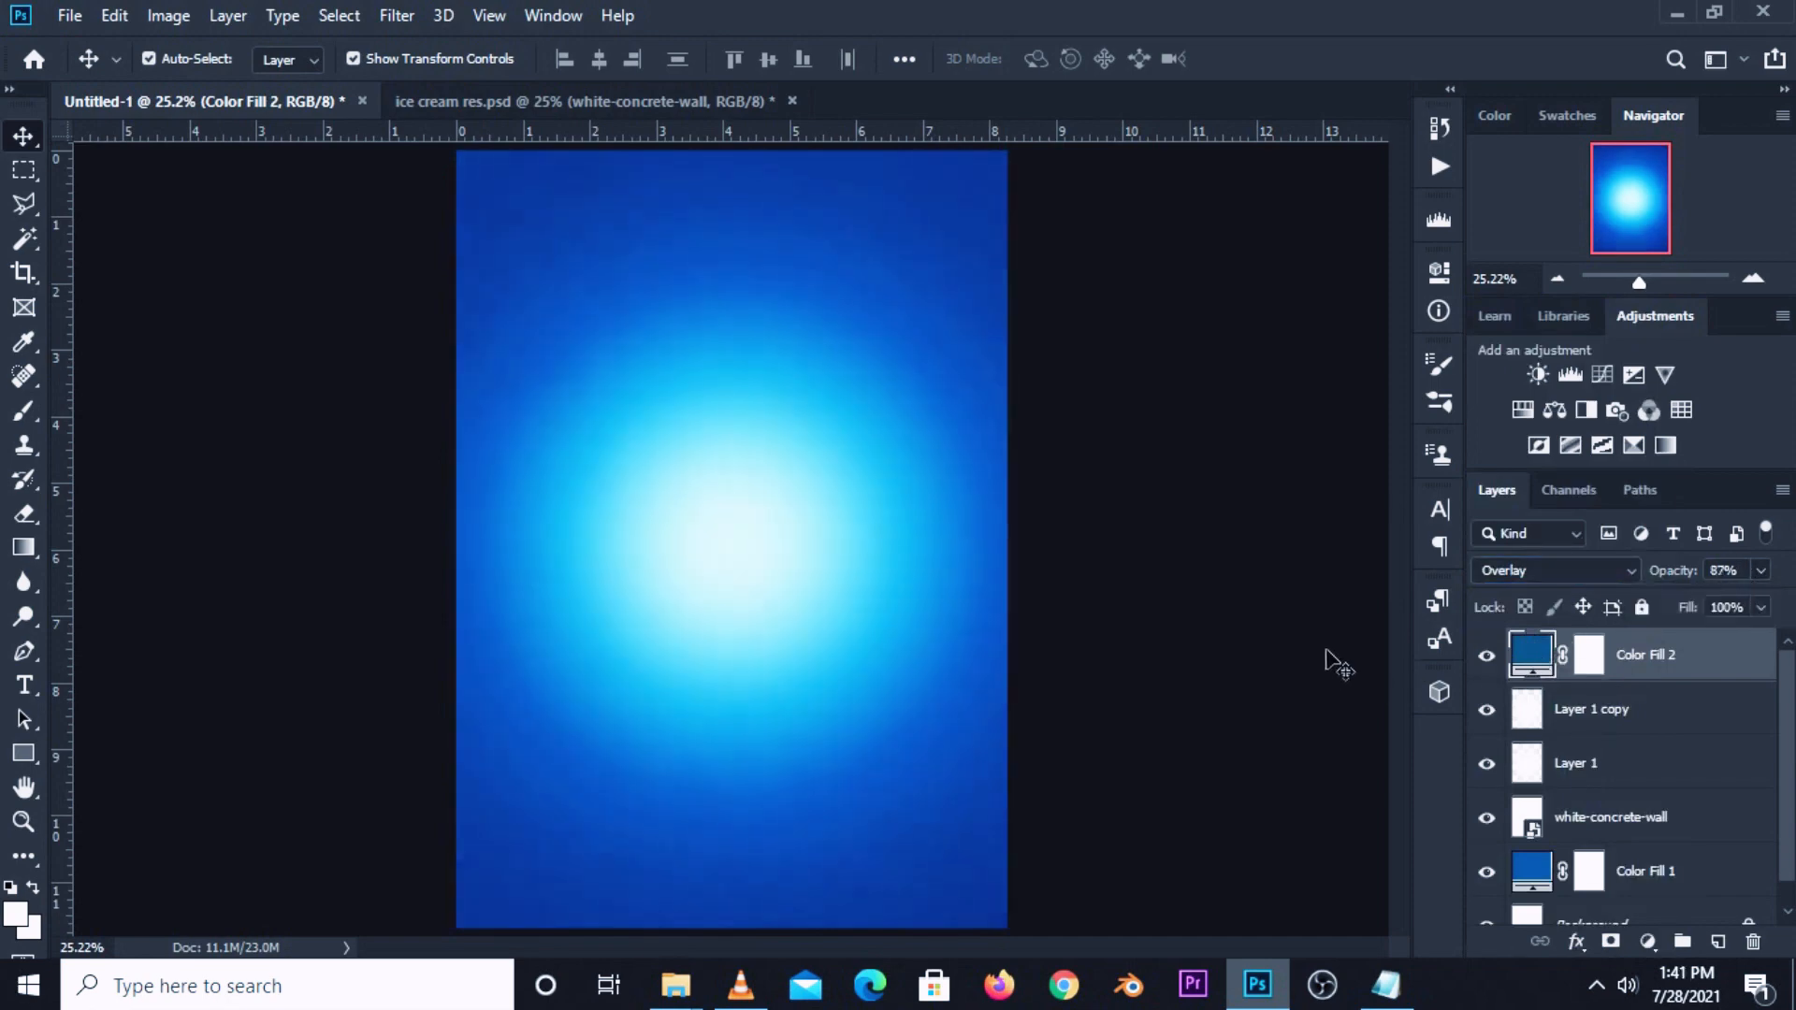
Target Color Fill 2's layer mask and set up the Gradient tool with the Foreground to Transparent preset.
{"action": "left_click", "coordinate": [1588, 662]}
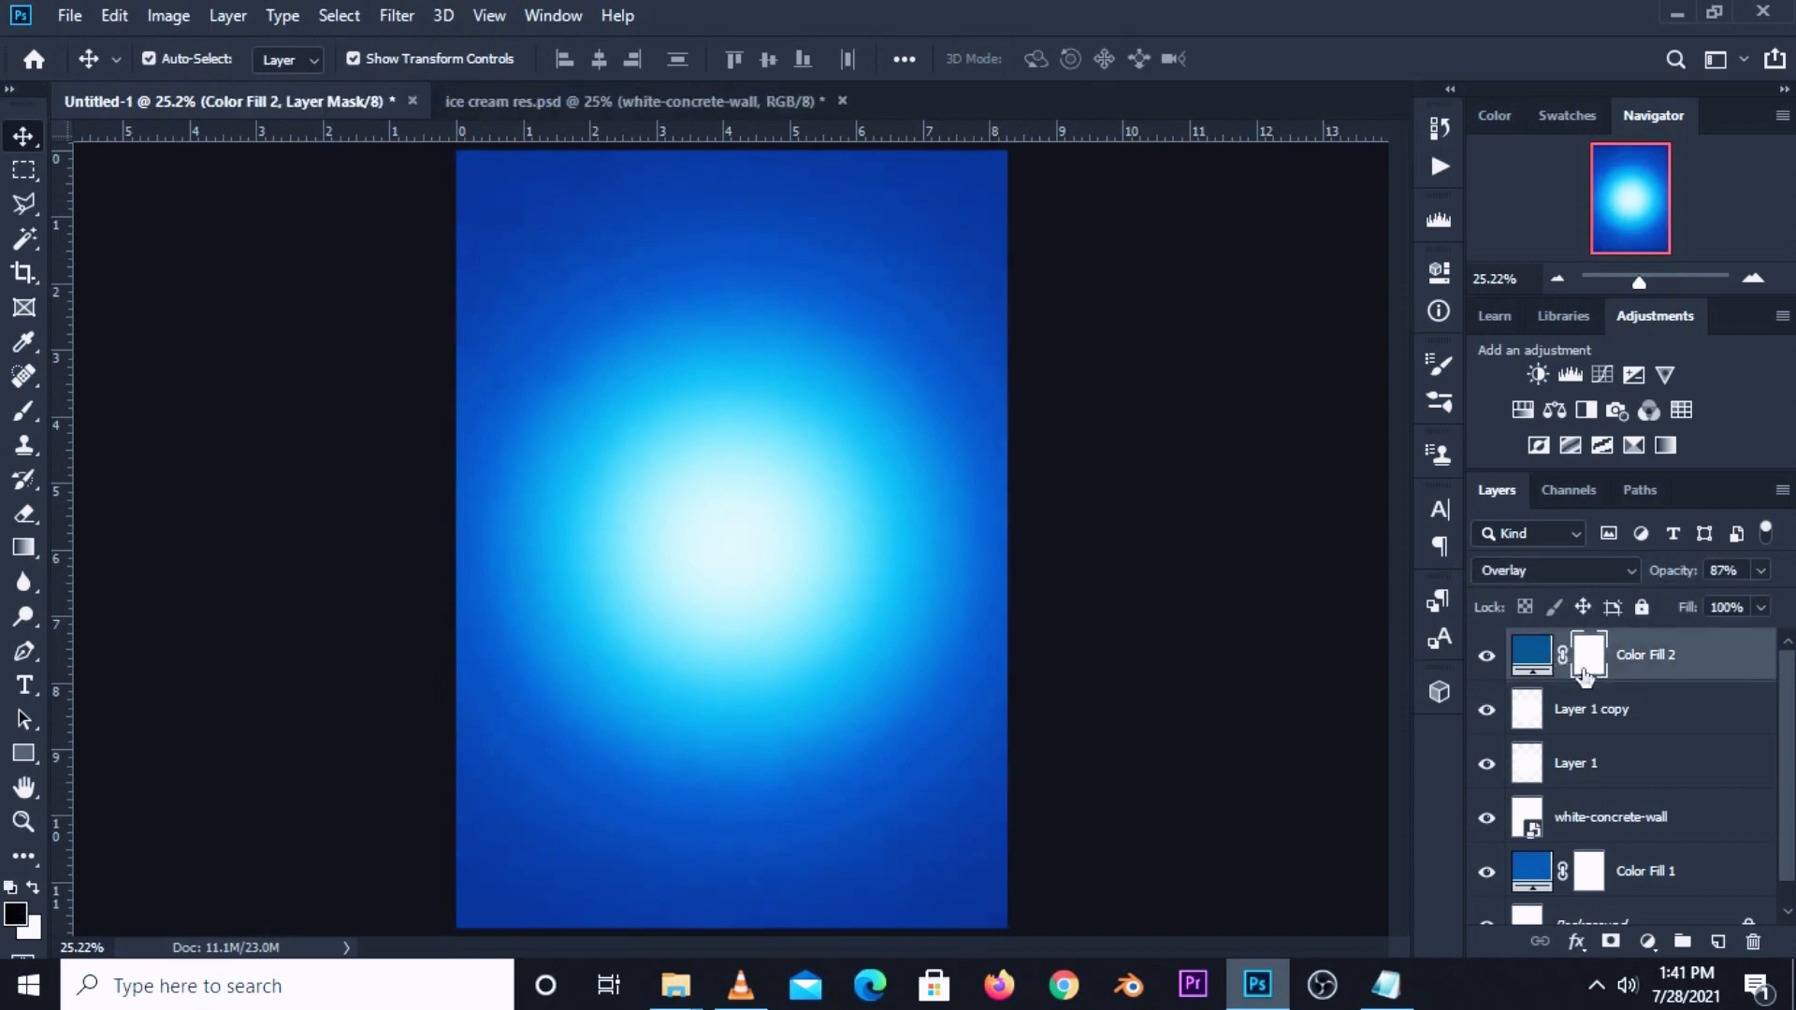
{"action": "right_click", "coordinate": [28, 548]}
{"action": "left_click", "coordinate": [116, 549]}
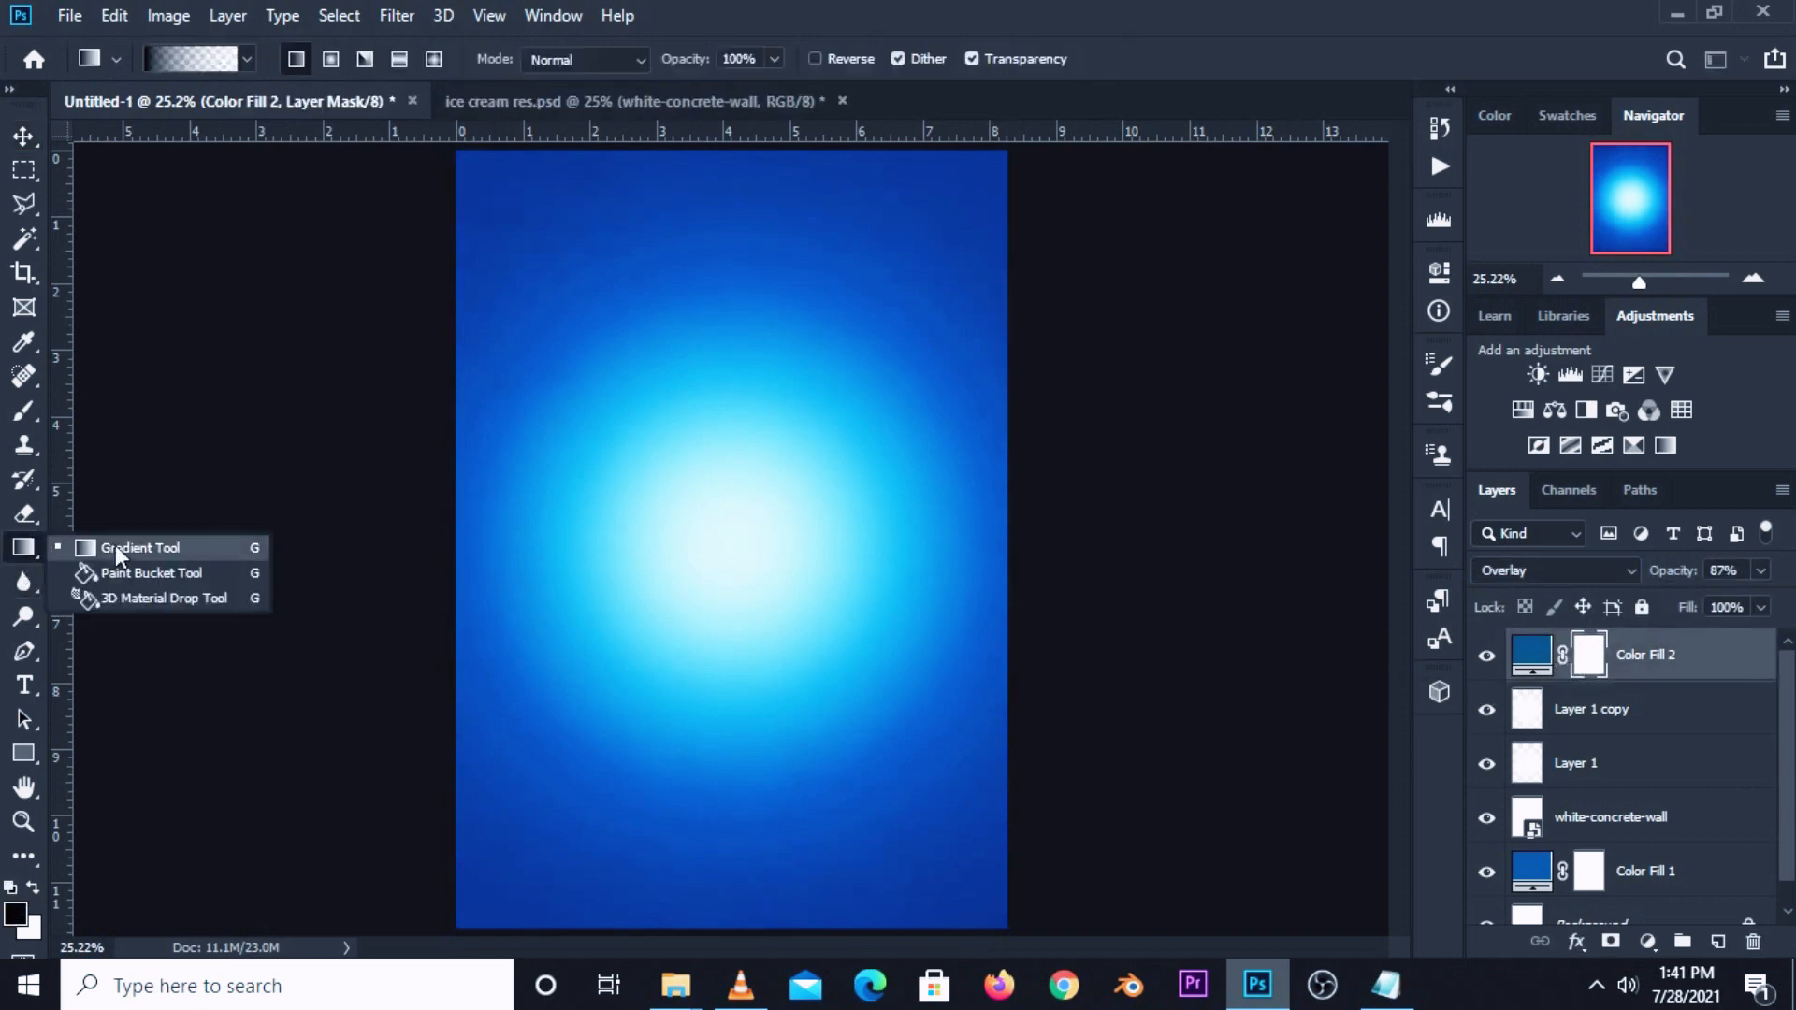
{"action": "left_click", "coordinate": [215, 60]}
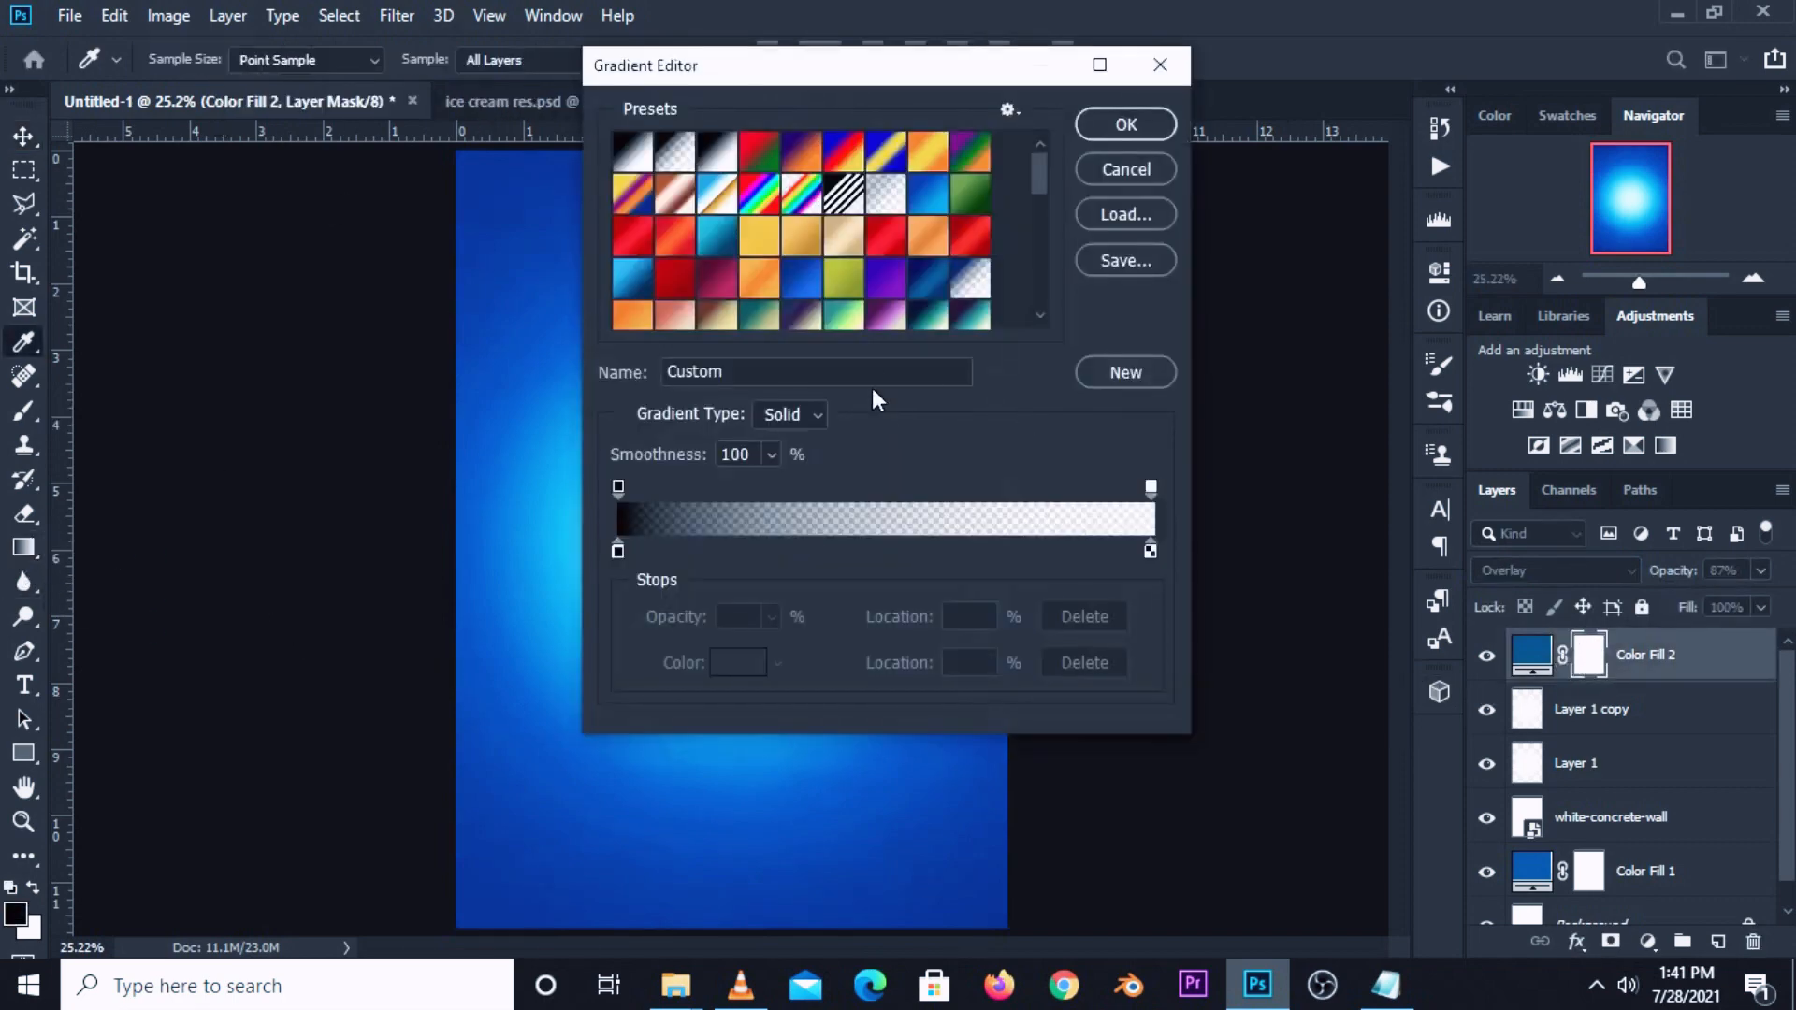
{"action": "left_click", "coordinate": [870, 372]}
{"action": "left_click", "coordinate": [684, 152]}
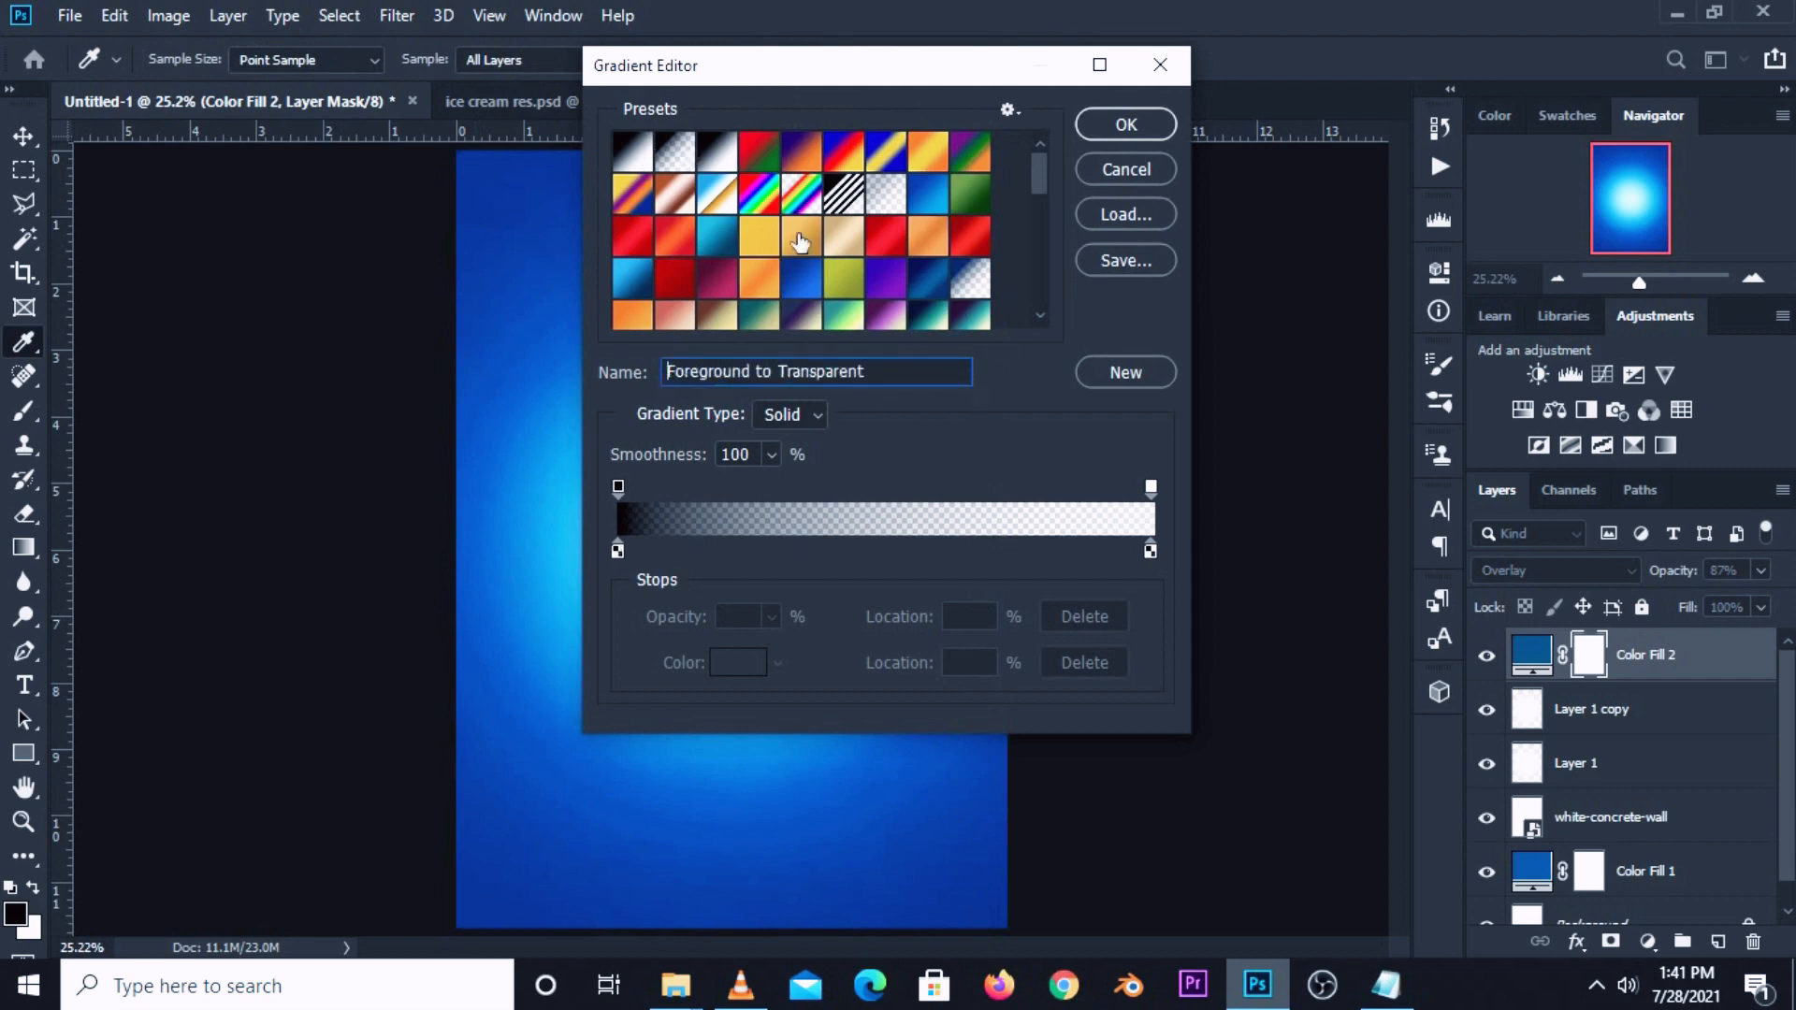
{"action": "key", "text": "ctrl+a"}
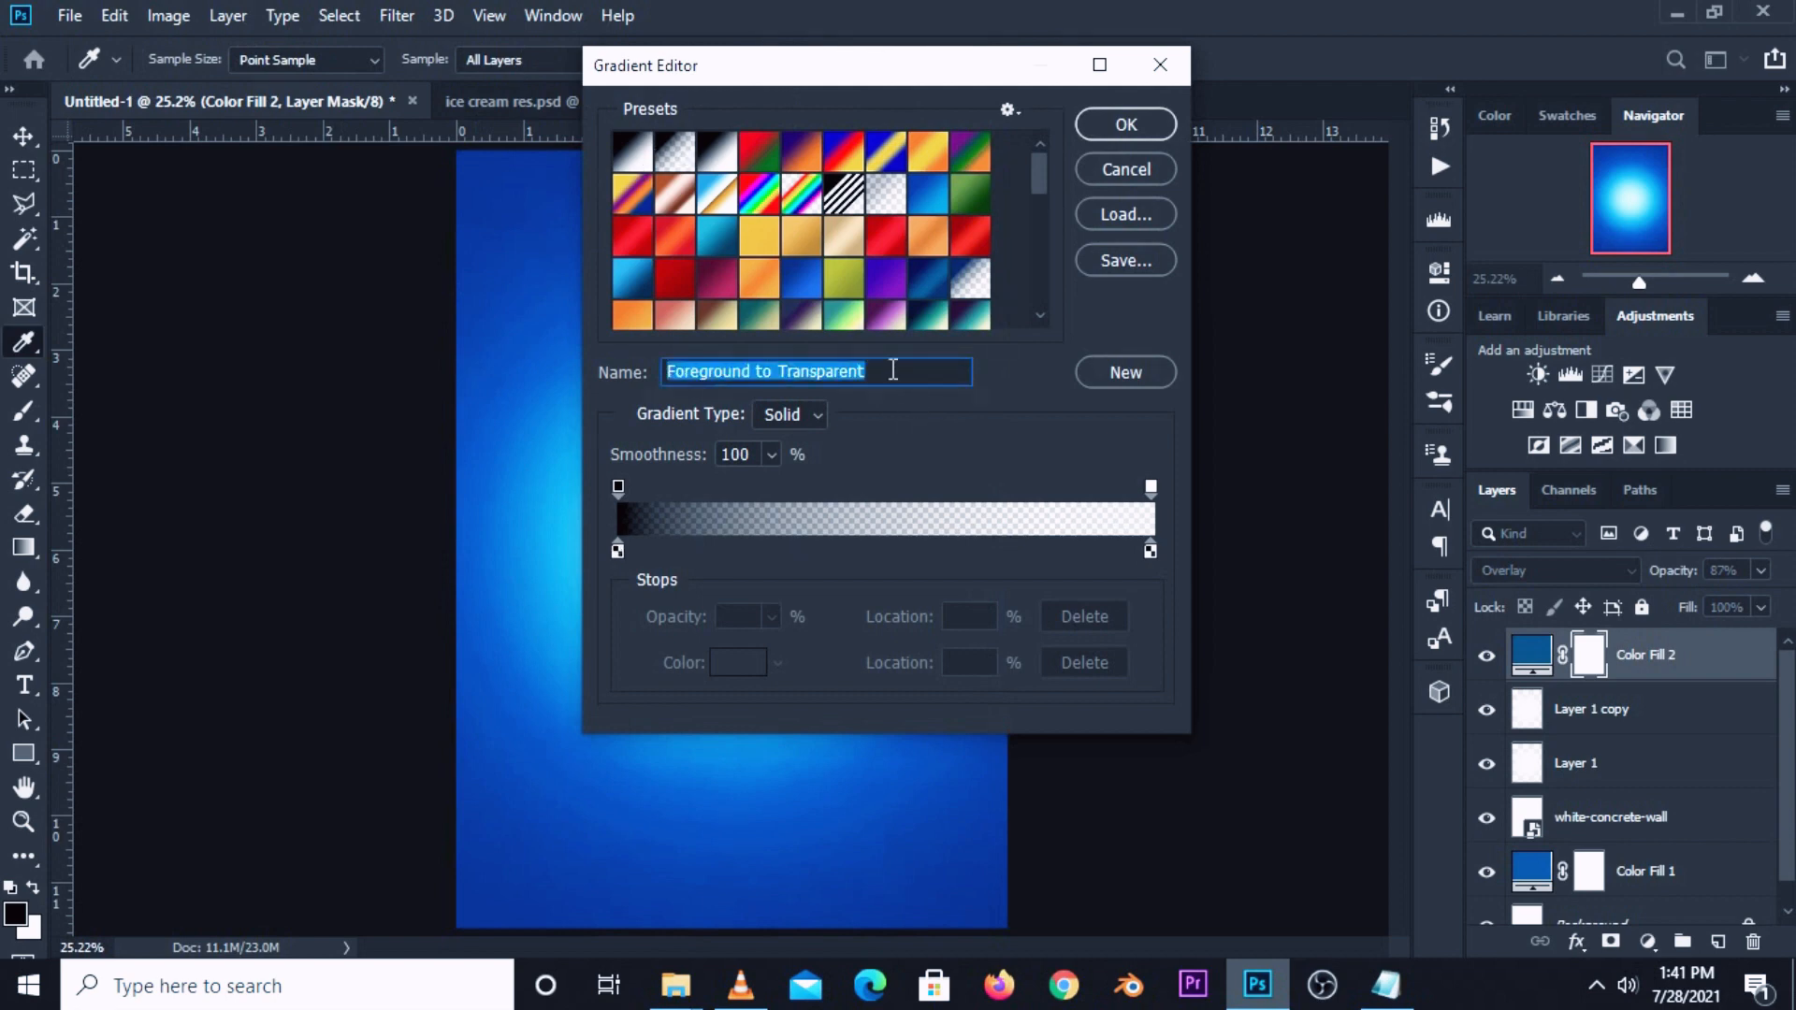
{"action": "left_click", "coordinate": [1125, 124]}
Apply two black-to-transparent gradients downward from the poster's top on Color Fill 2's mask, compare the effect, and return to the Move tool.
{"action": "scroll", "coordinate": [726, 276], "scroll_direction": "down", "scroll_amount": 1}
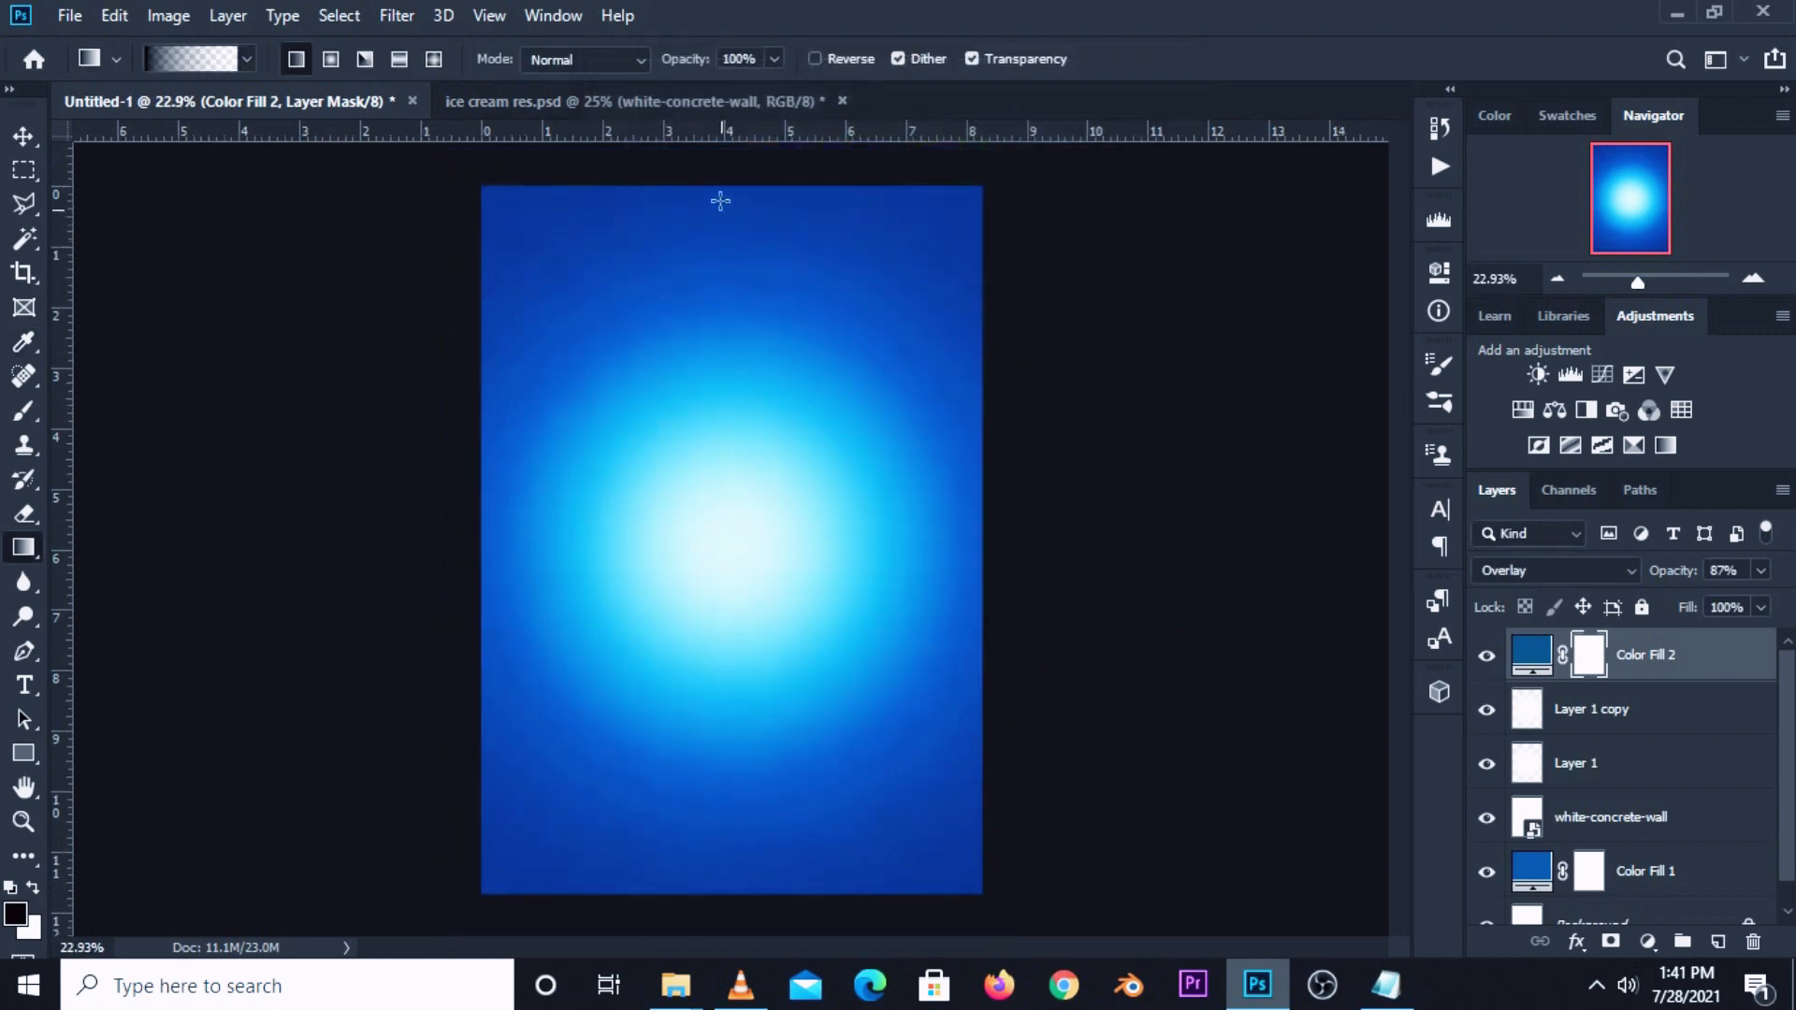
{"action": "left_click_drag", "start_coordinate": [721, 187], "coordinate": [769, 785]}
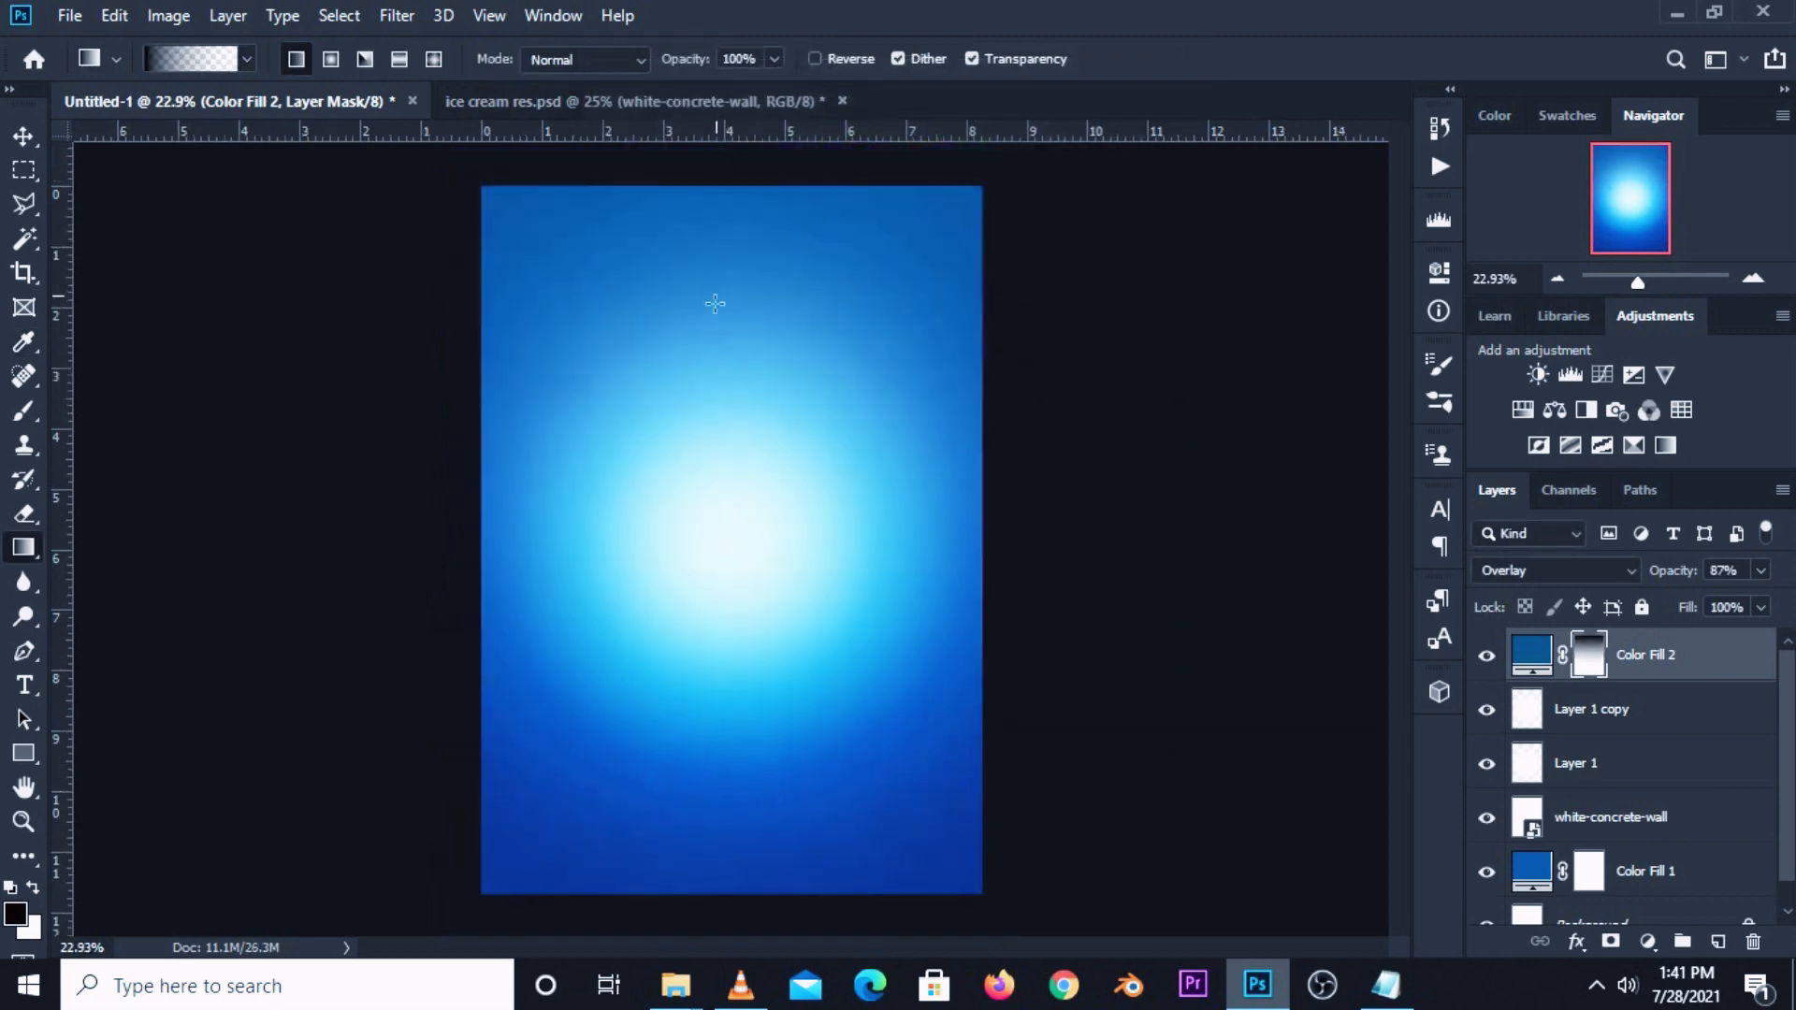
{"action": "left_click_drag", "start_coordinate": [727, 219], "coordinate": [754, 893]}
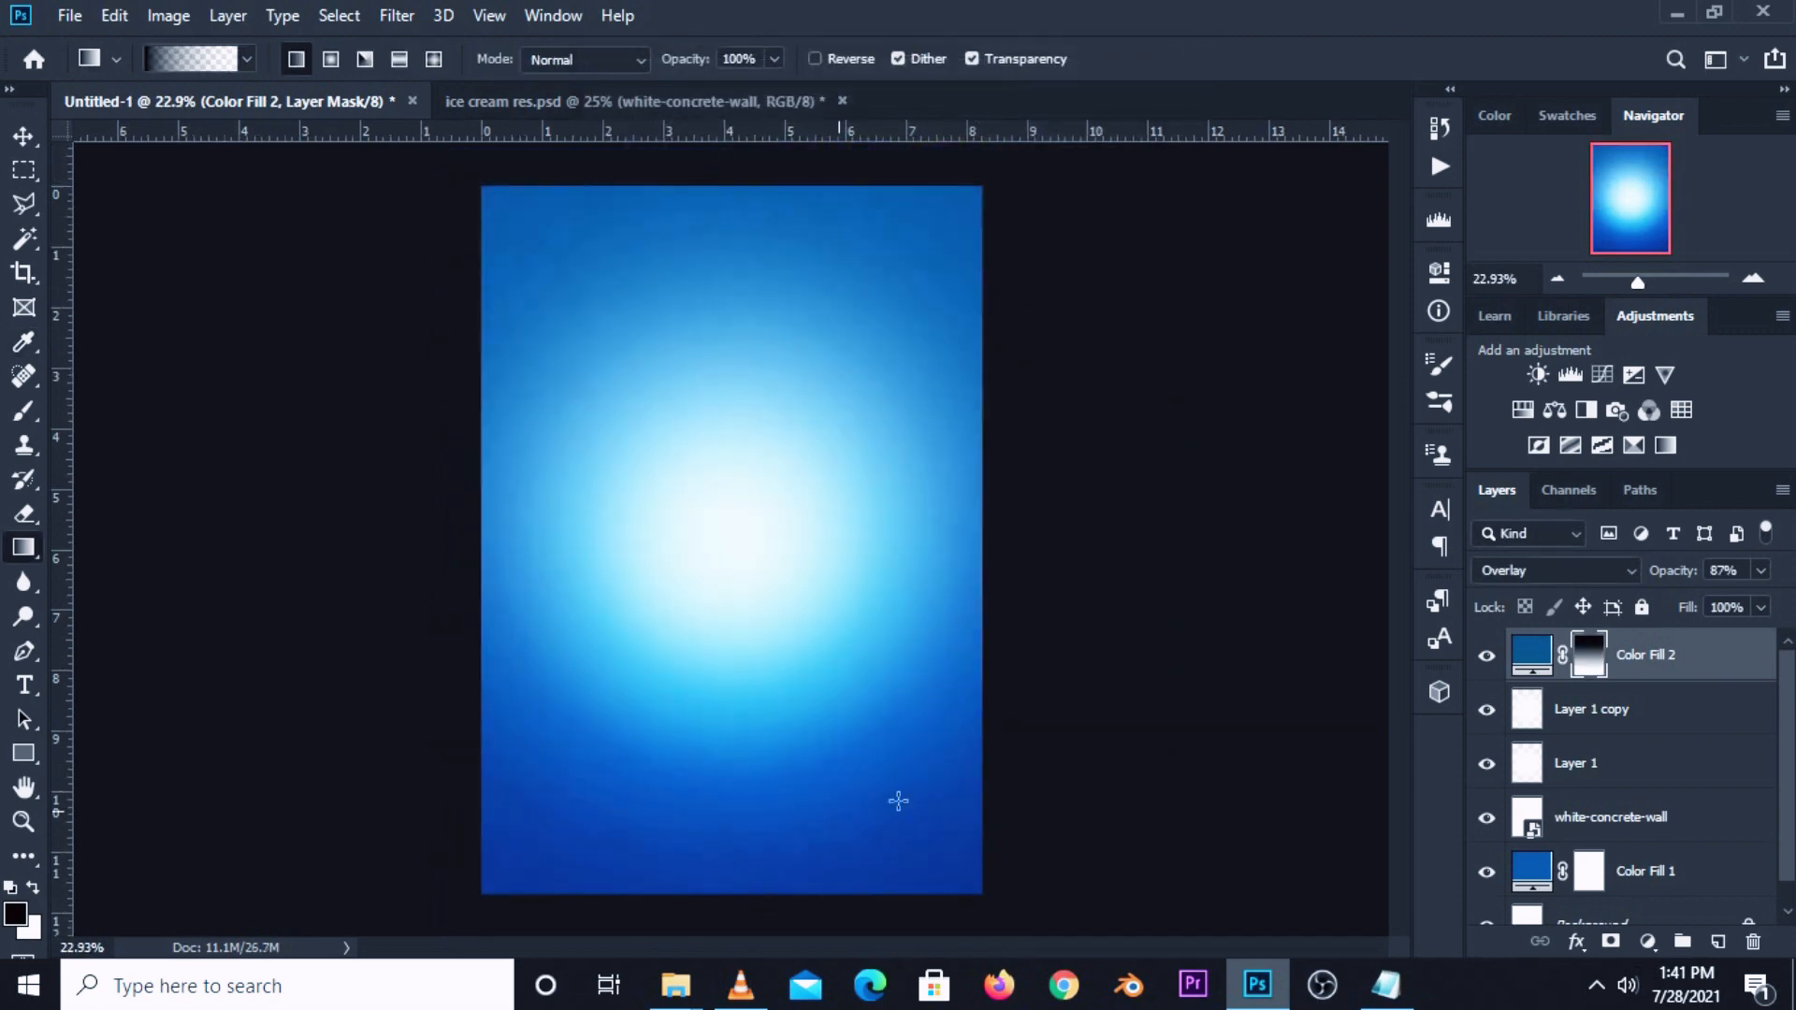
{"action": "left_click", "coordinate": [1488, 657]}
{"action": "left_click", "coordinate": [1488, 656]}
{"action": "left_click", "coordinate": [23, 136]}
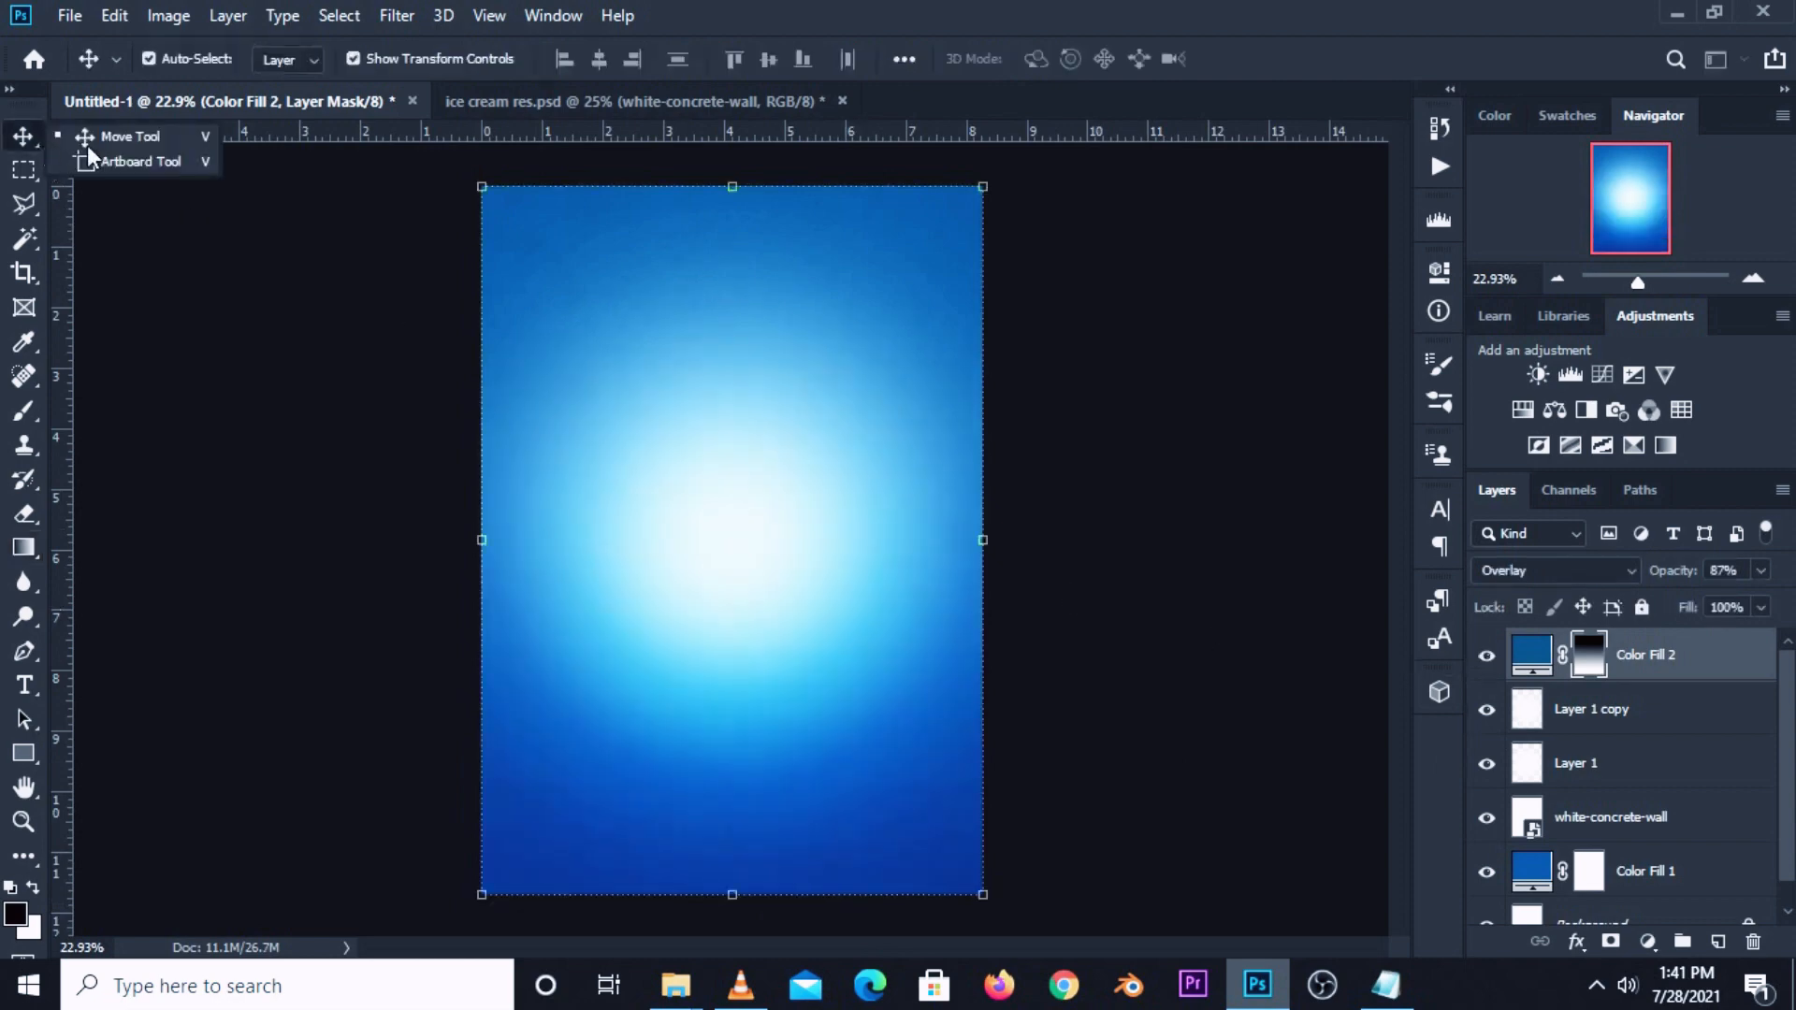
Add an Exposure adjustment layer above Color Fill 2 with Gamma Correction 0.83, and compare the poster with and without it.
{"action": "left_click", "coordinate": [1230, 524]}
{"action": "scroll", "coordinate": [1235, 539], "scroll_direction": "up", "scroll_amount": 1}
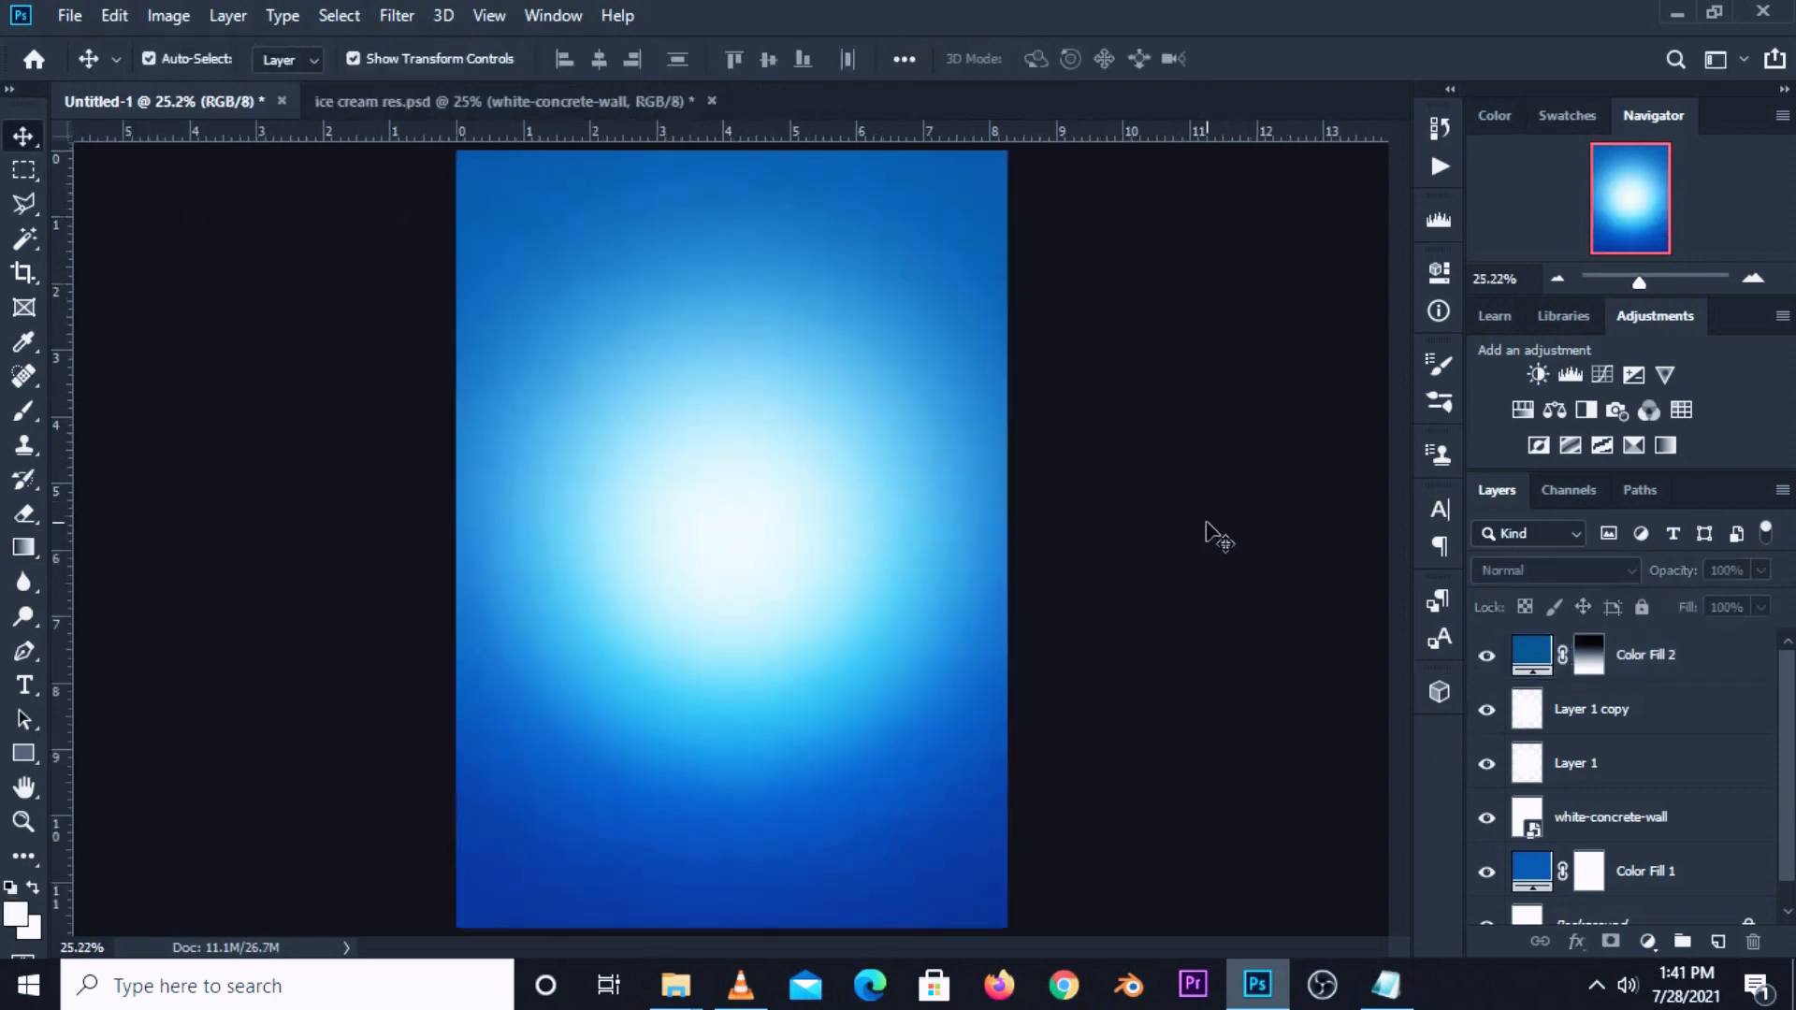
{"action": "left_click", "coordinate": [1646, 943]}
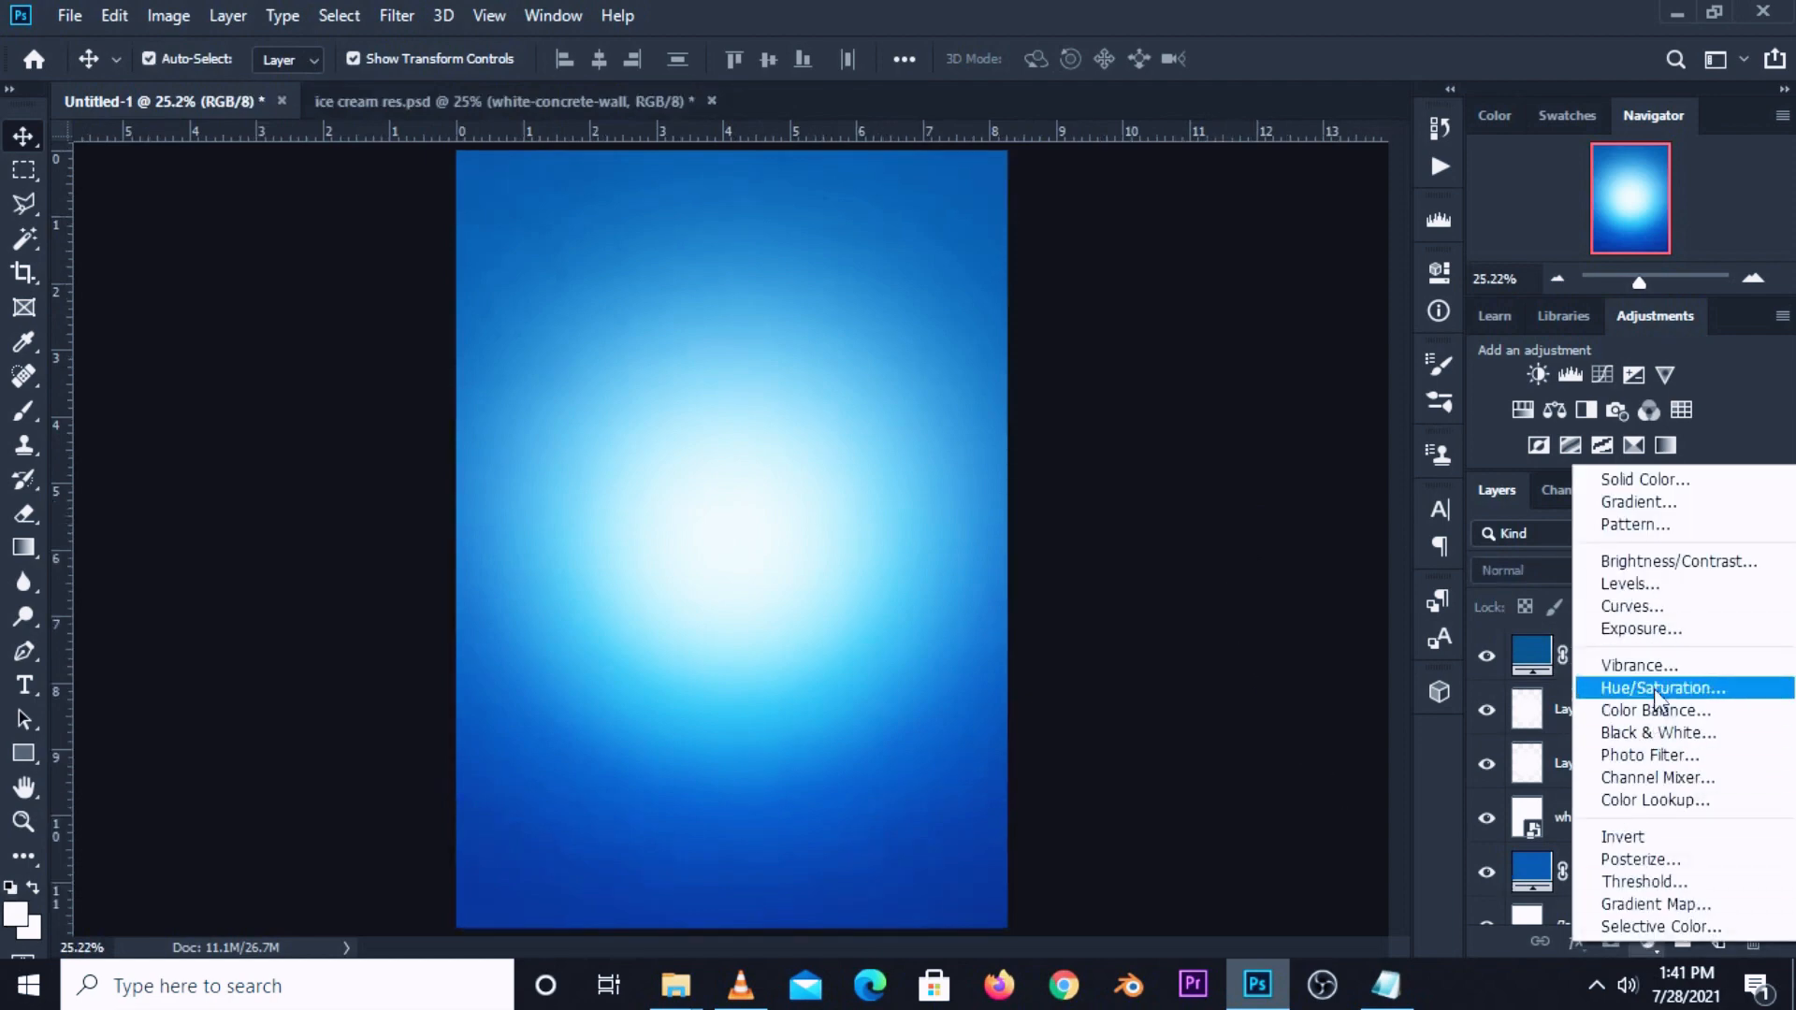
{"action": "left_click", "coordinate": [1633, 629]}
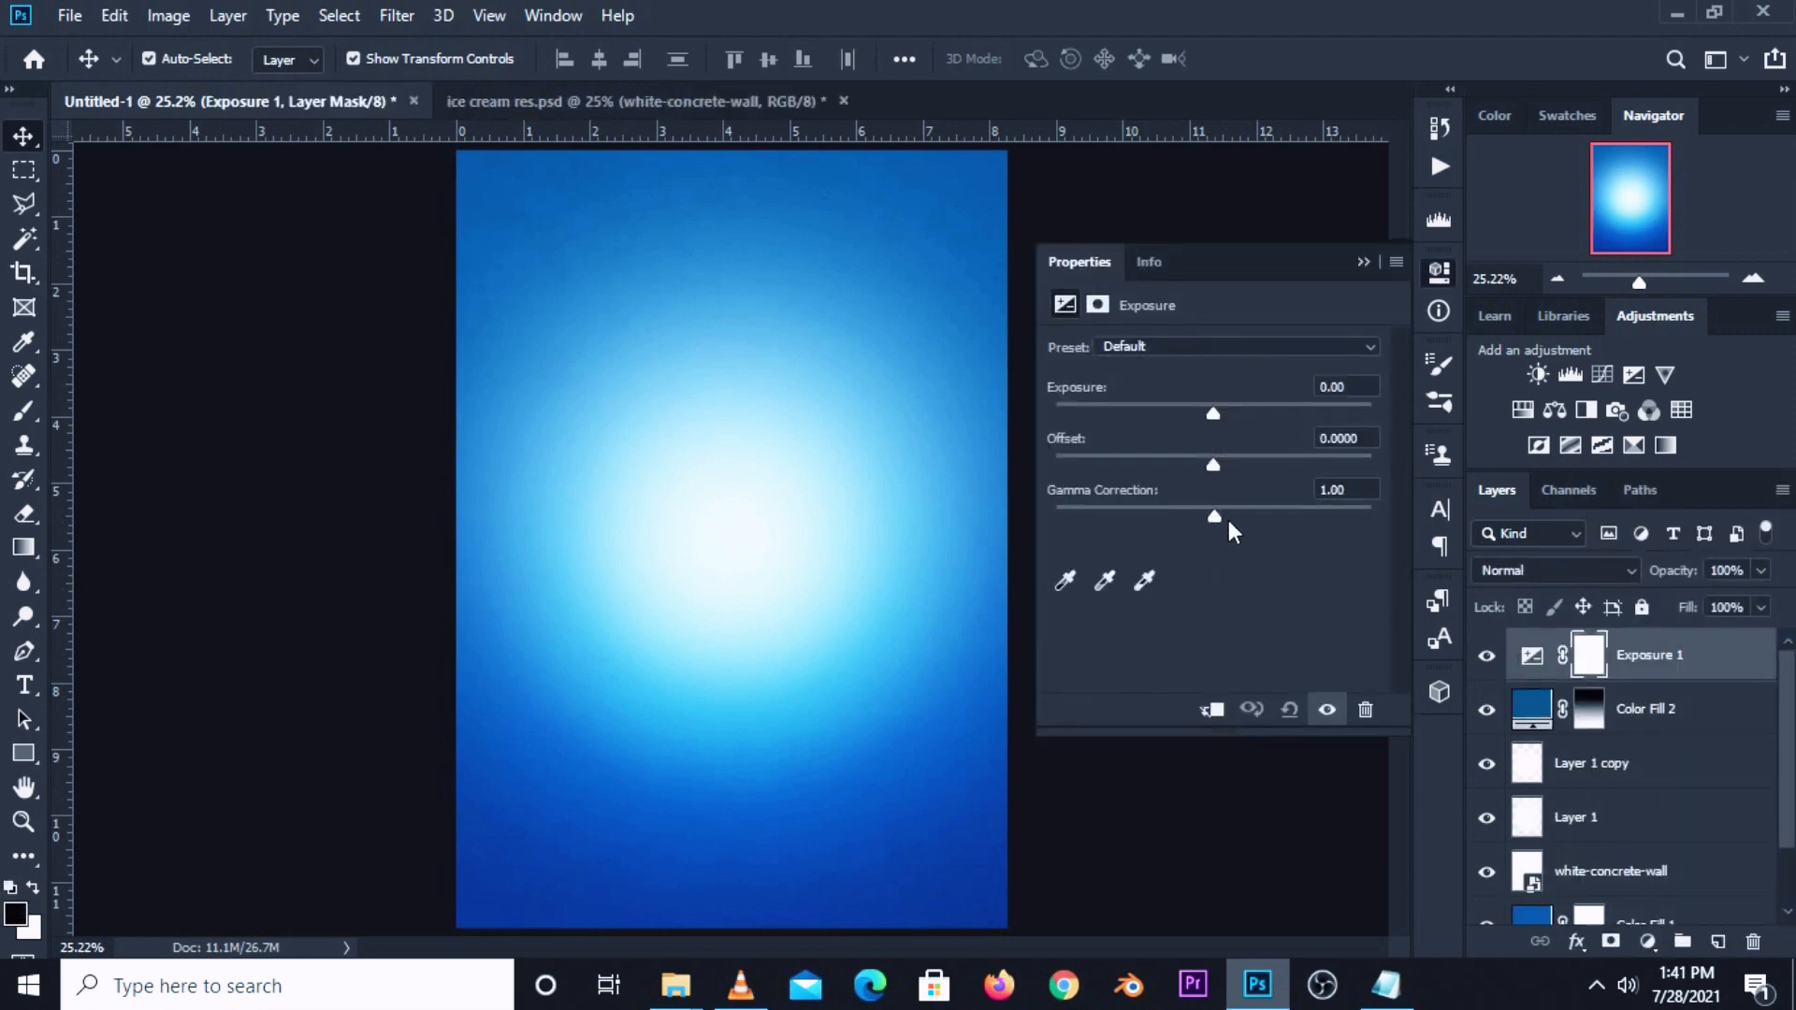
{"action": "left_click", "coordinate": [1228, 519]}
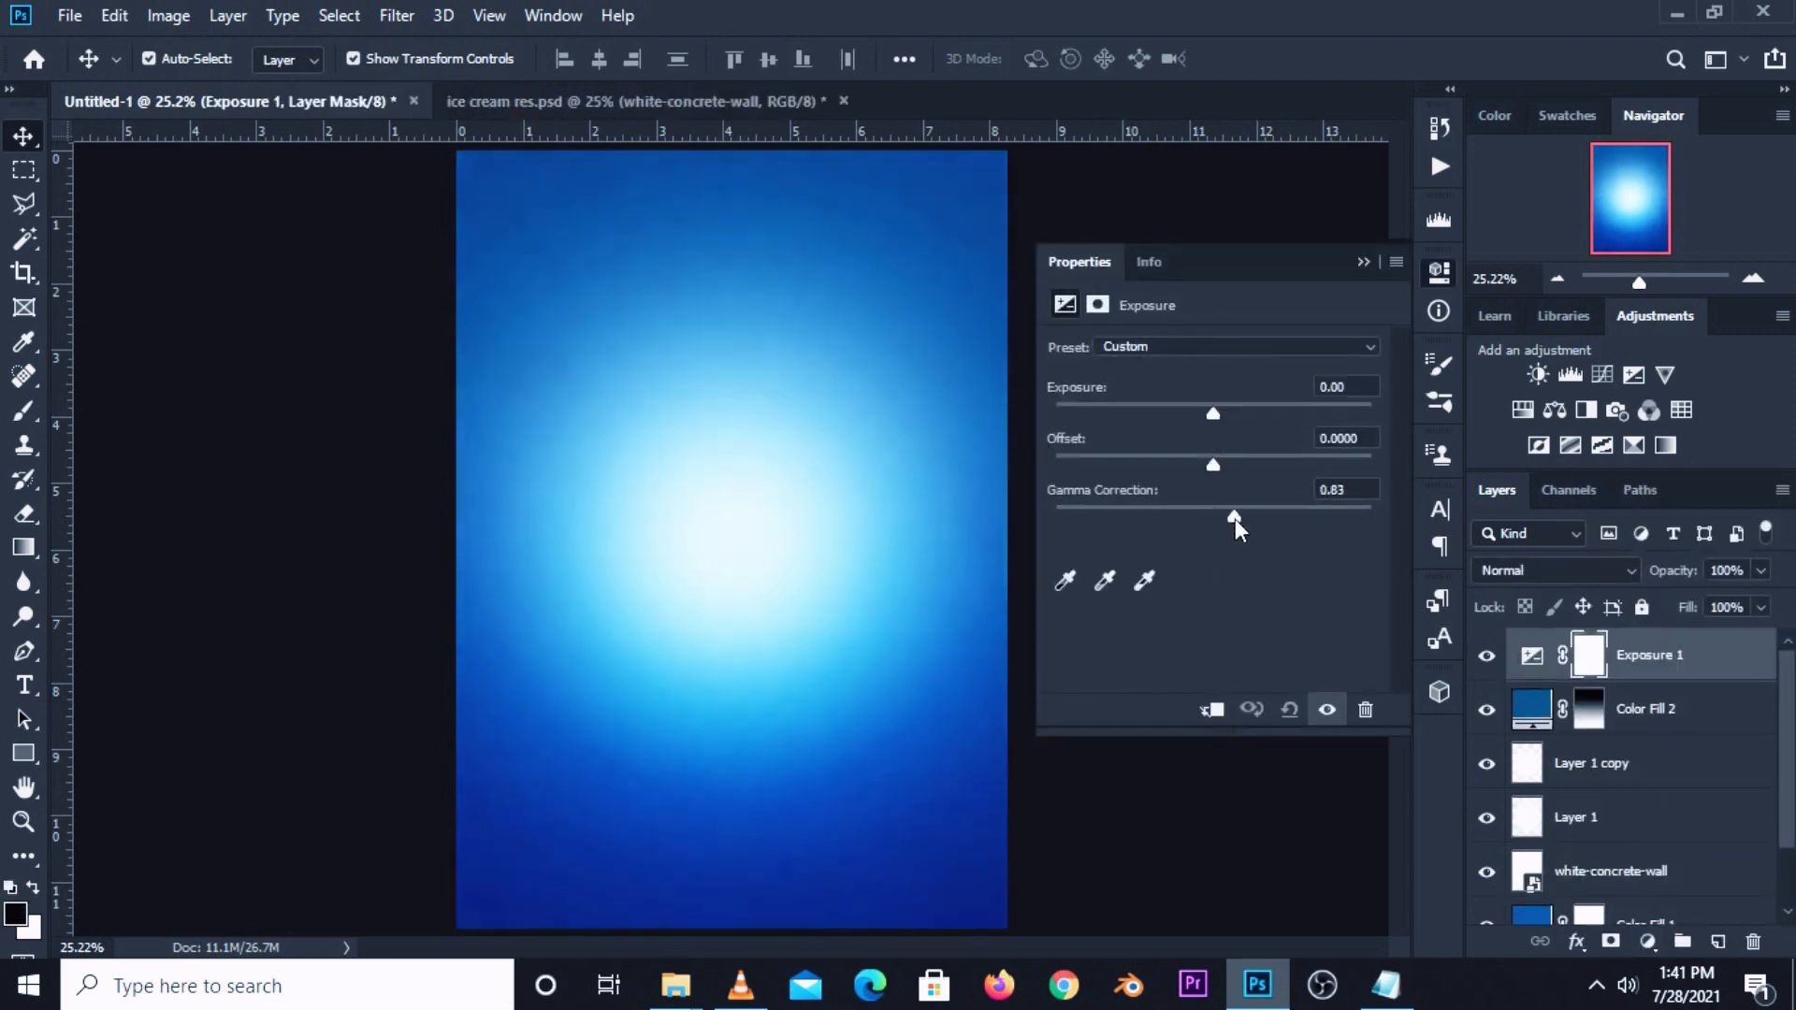
{"action": "left_click", "coordinate": [1362, 261]}
{"action": "left_click", "coordinate": [1486, 658]}
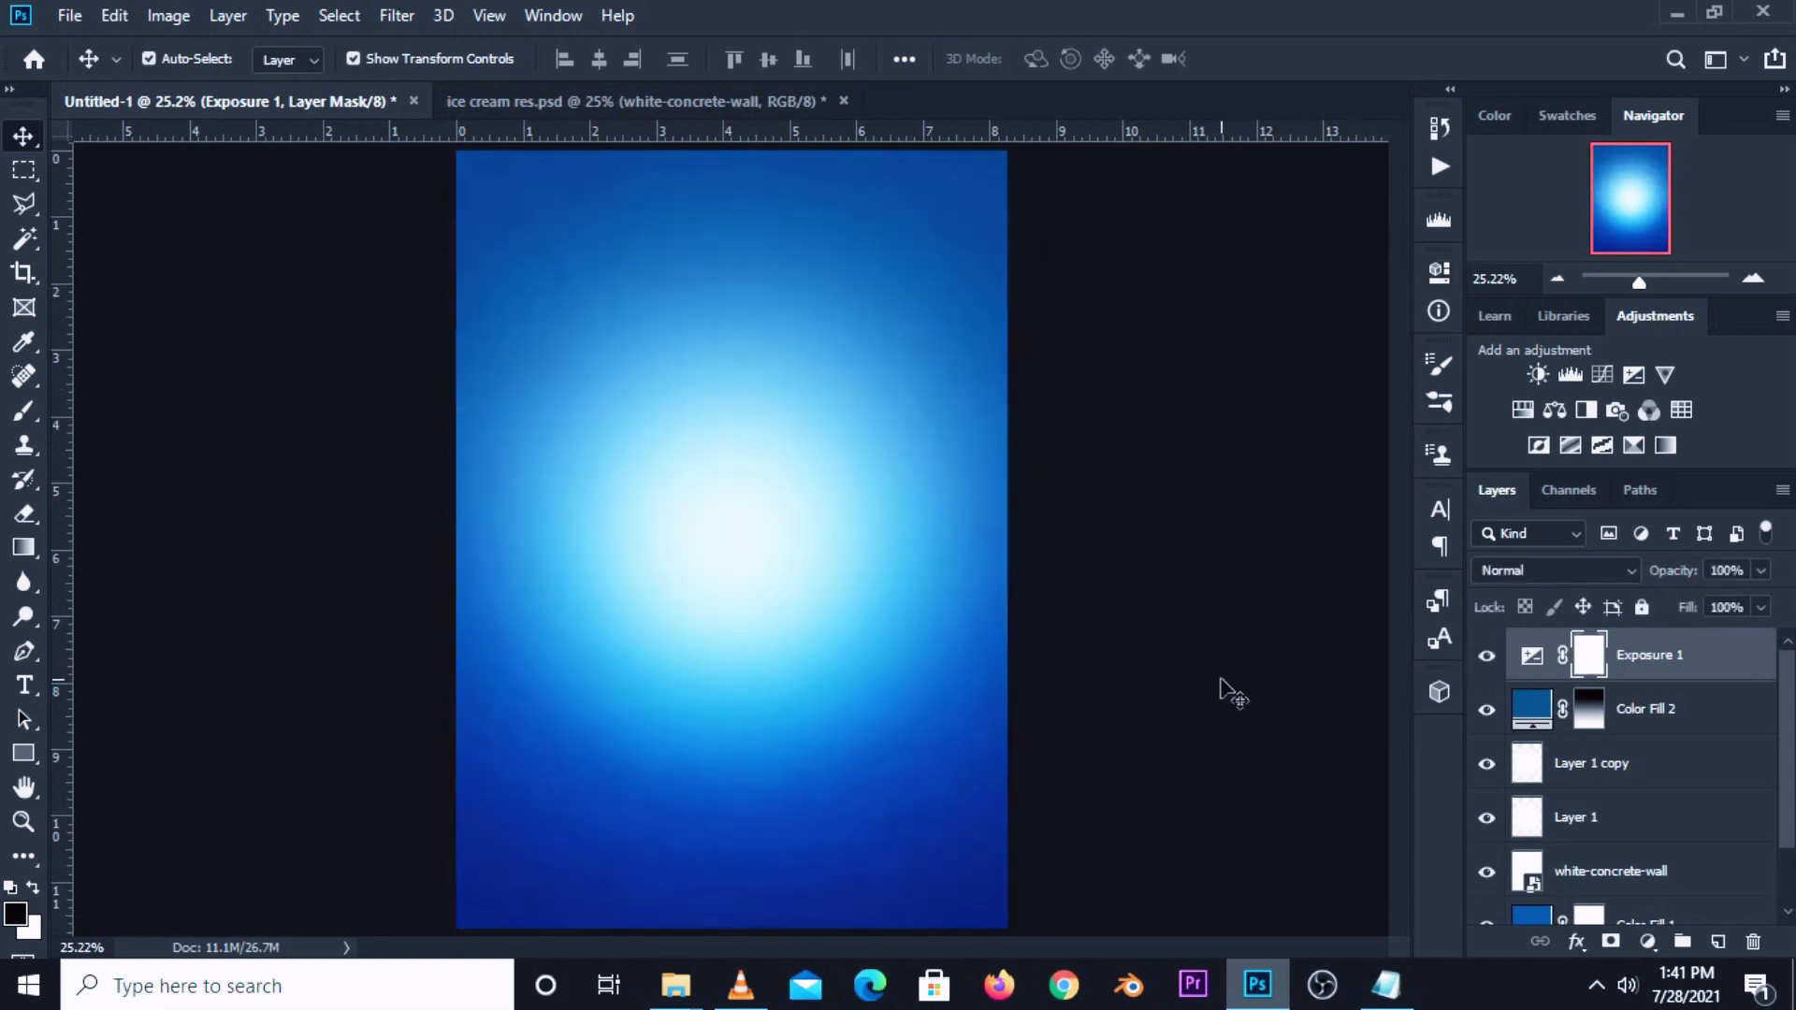
{"action": "left_click", "coordinate": [1232, 693]}
Add a Curves adjustment layer above Exposure 1, shaping the RGB curve into a gentle S with lowered midtones and raised highlights.
{"action": "left_click", "coordinate": [1646, 943]}
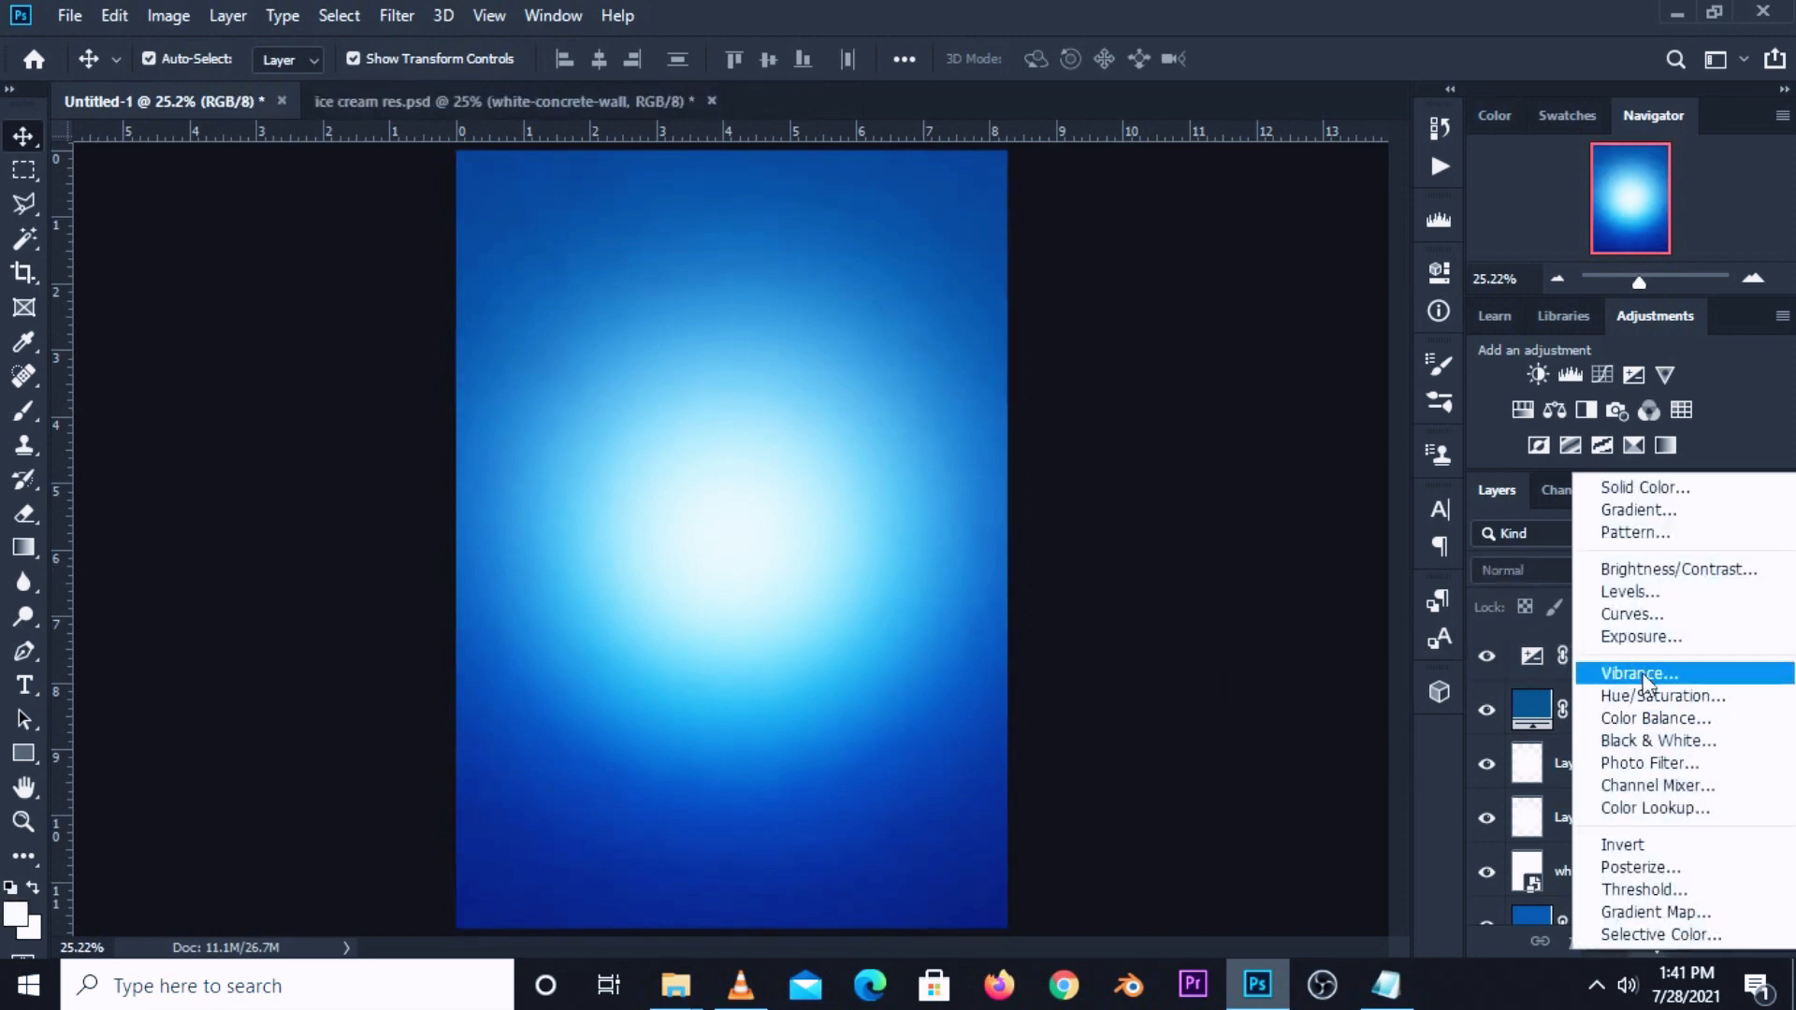
{"action": "left_click", "coordinate": [1637, 615]}
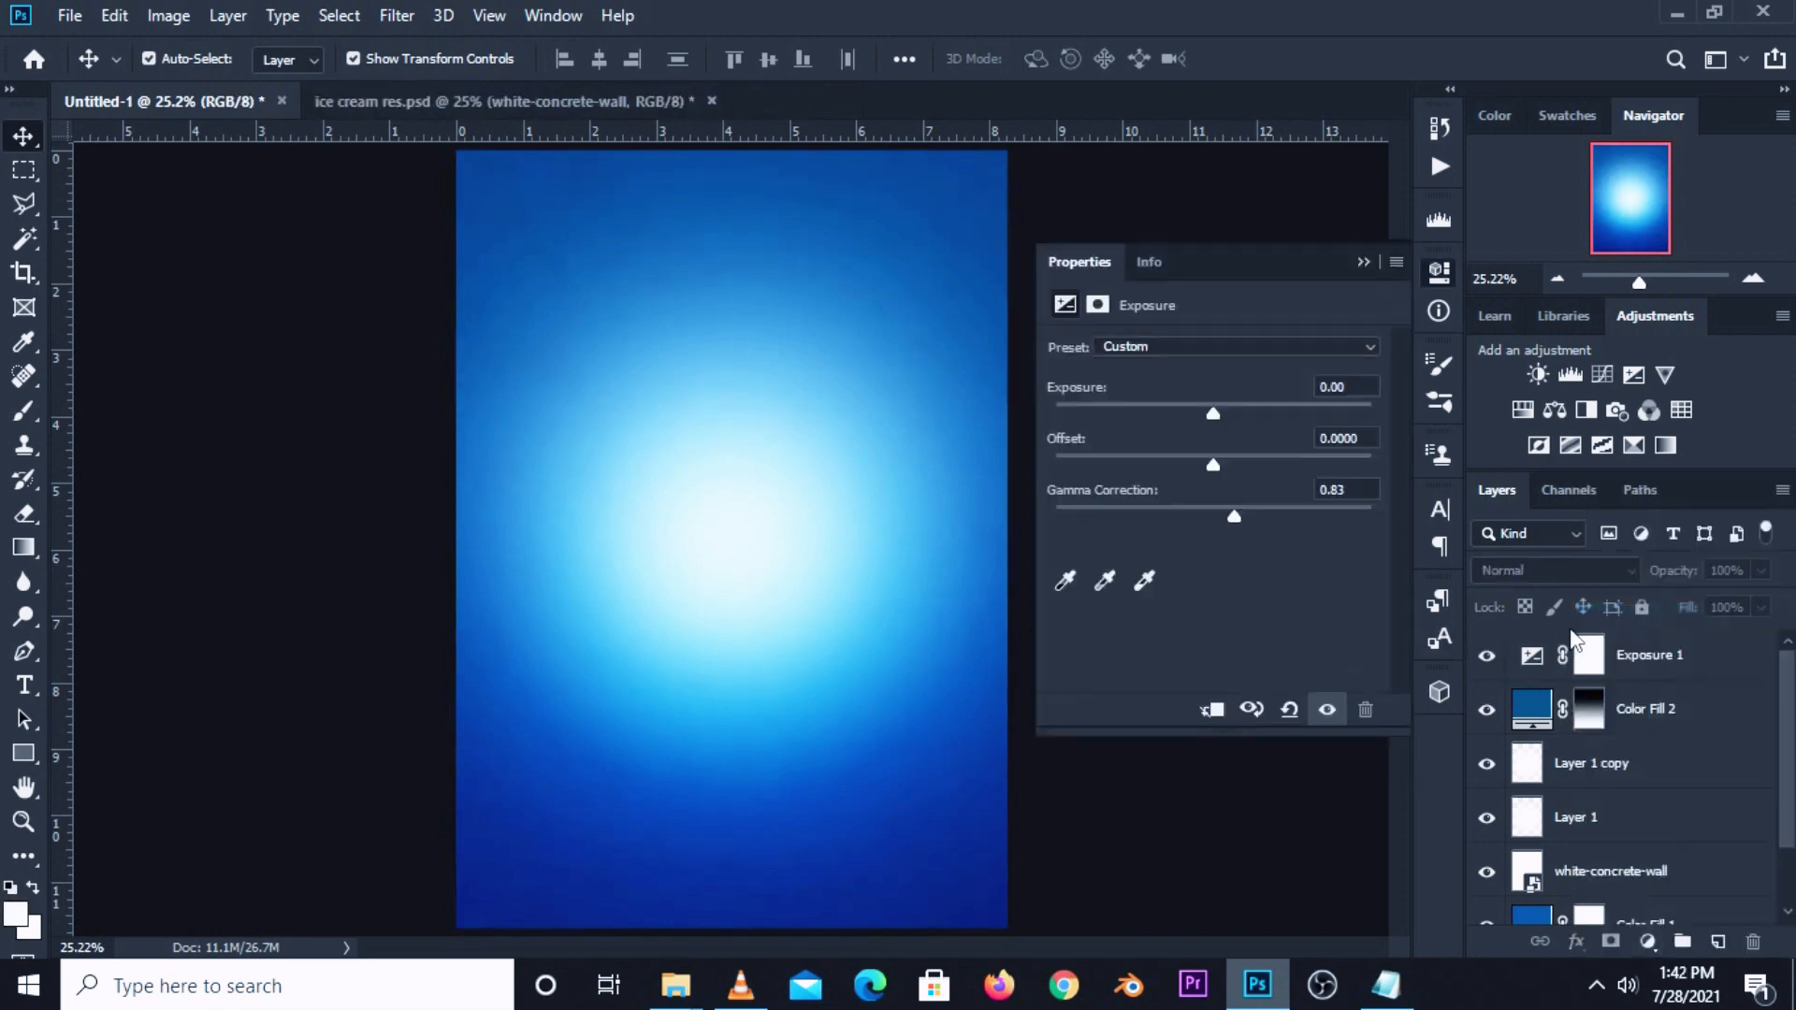
{"action": "left_click", "coordinate": [1228, 558]}
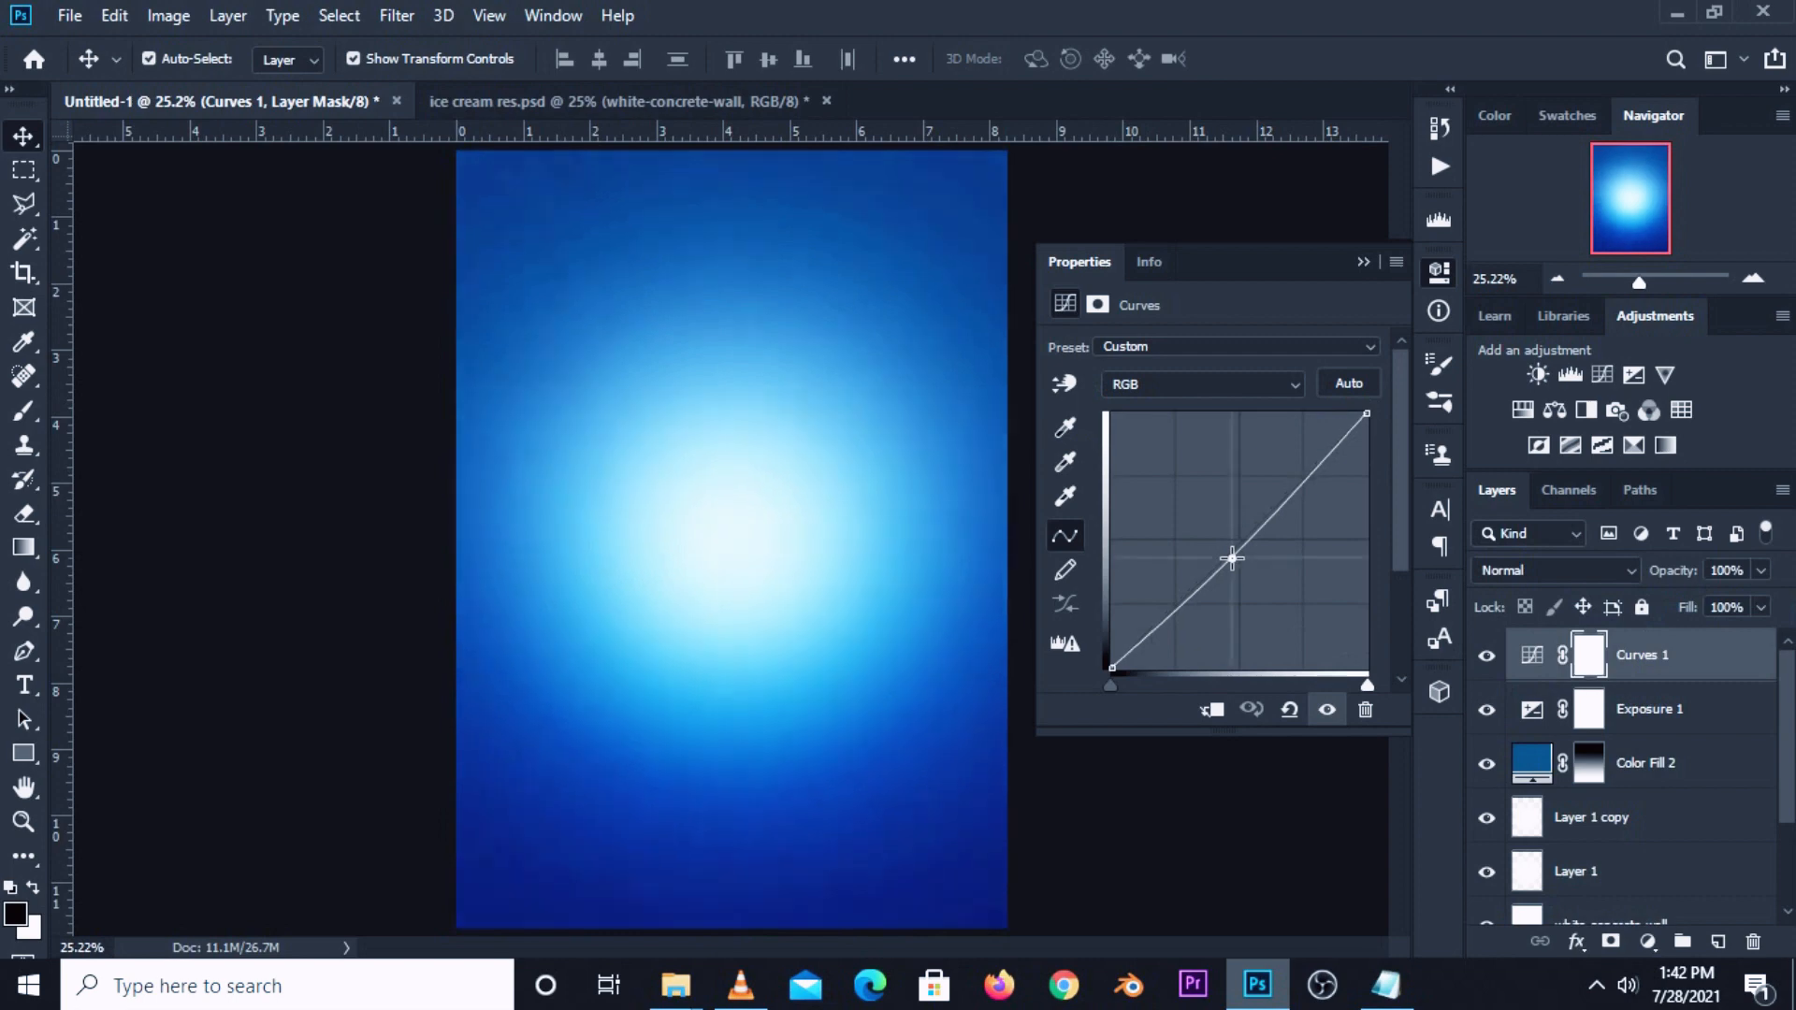
{"action": "left_click_drag", "start_coordinate": [1302, 479], "coordinate": [1301, 468]}
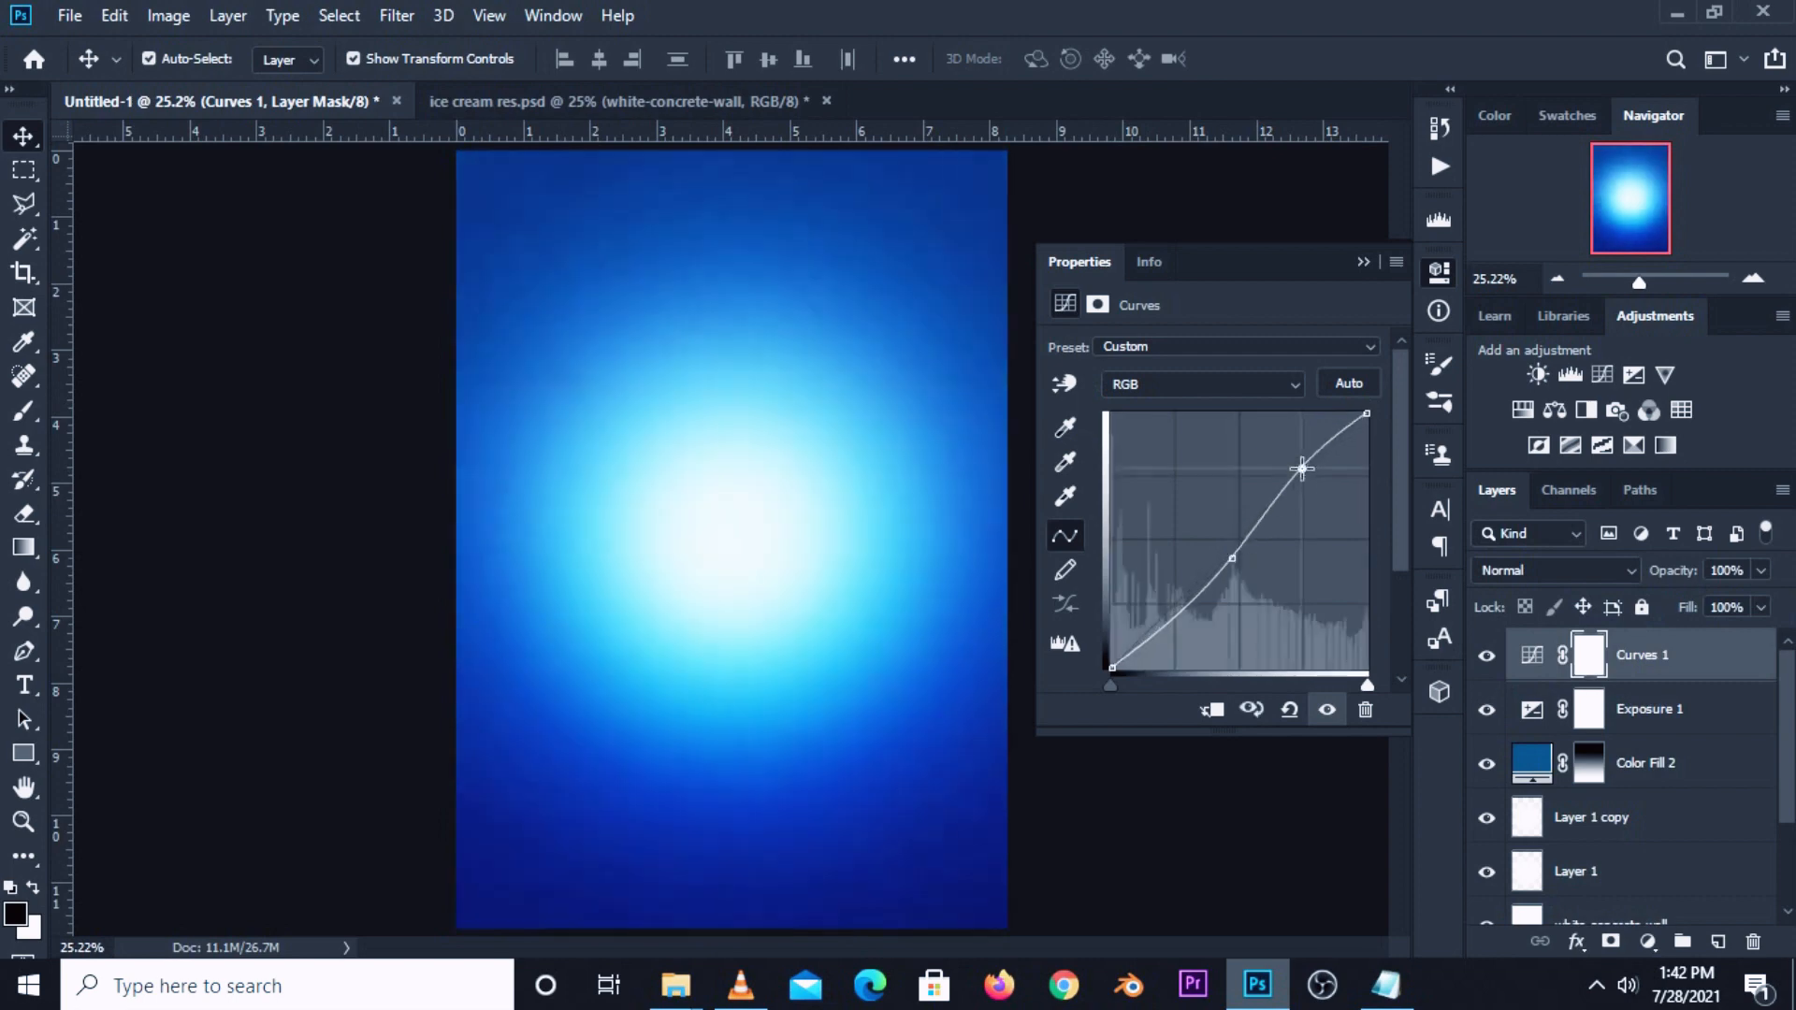
{"action": "left_click_drag", "start_coordinate": [1236, 562], "coordinate": [1235, 568]}
{"action": "left_click", "coordinate": [1361, 261]}
Set the Curves 1 layer's opacity to 89% and compare the poster with and without the adjustment.
{"action": "left_click", "coordinate": [1487, 657]}
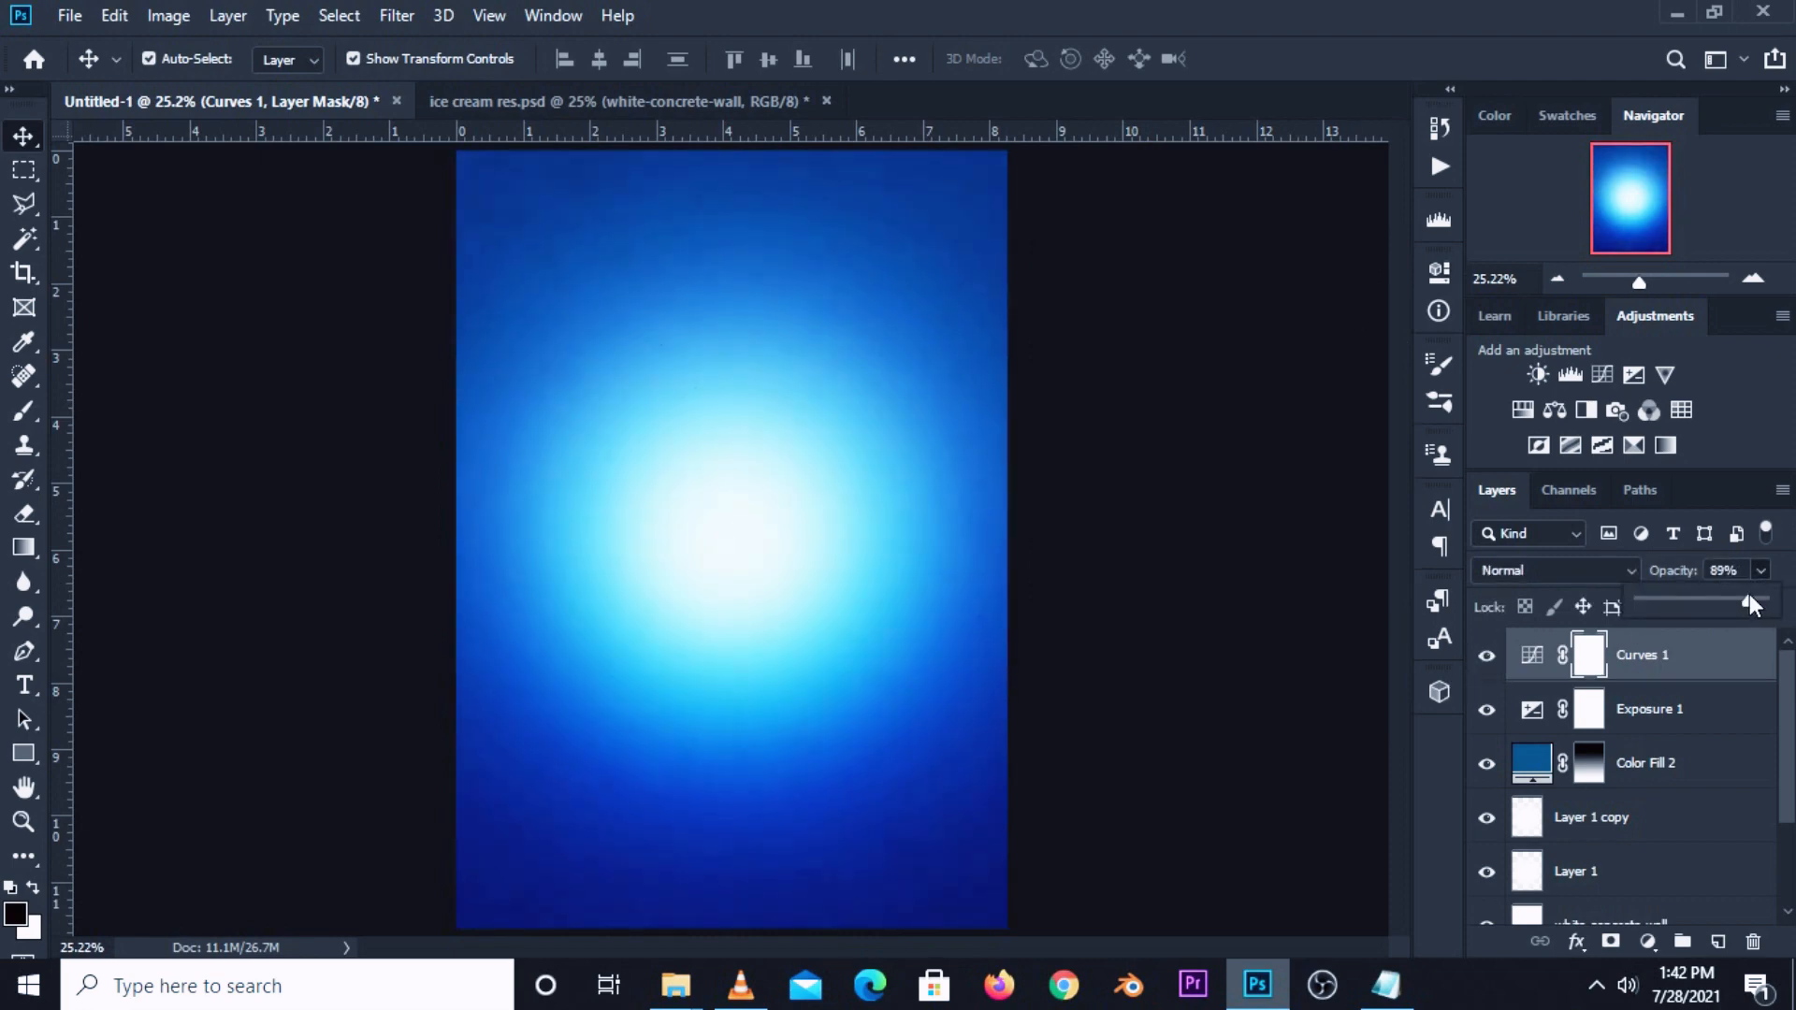
{"action": "left_click", "coordinate": [1278, 642]}
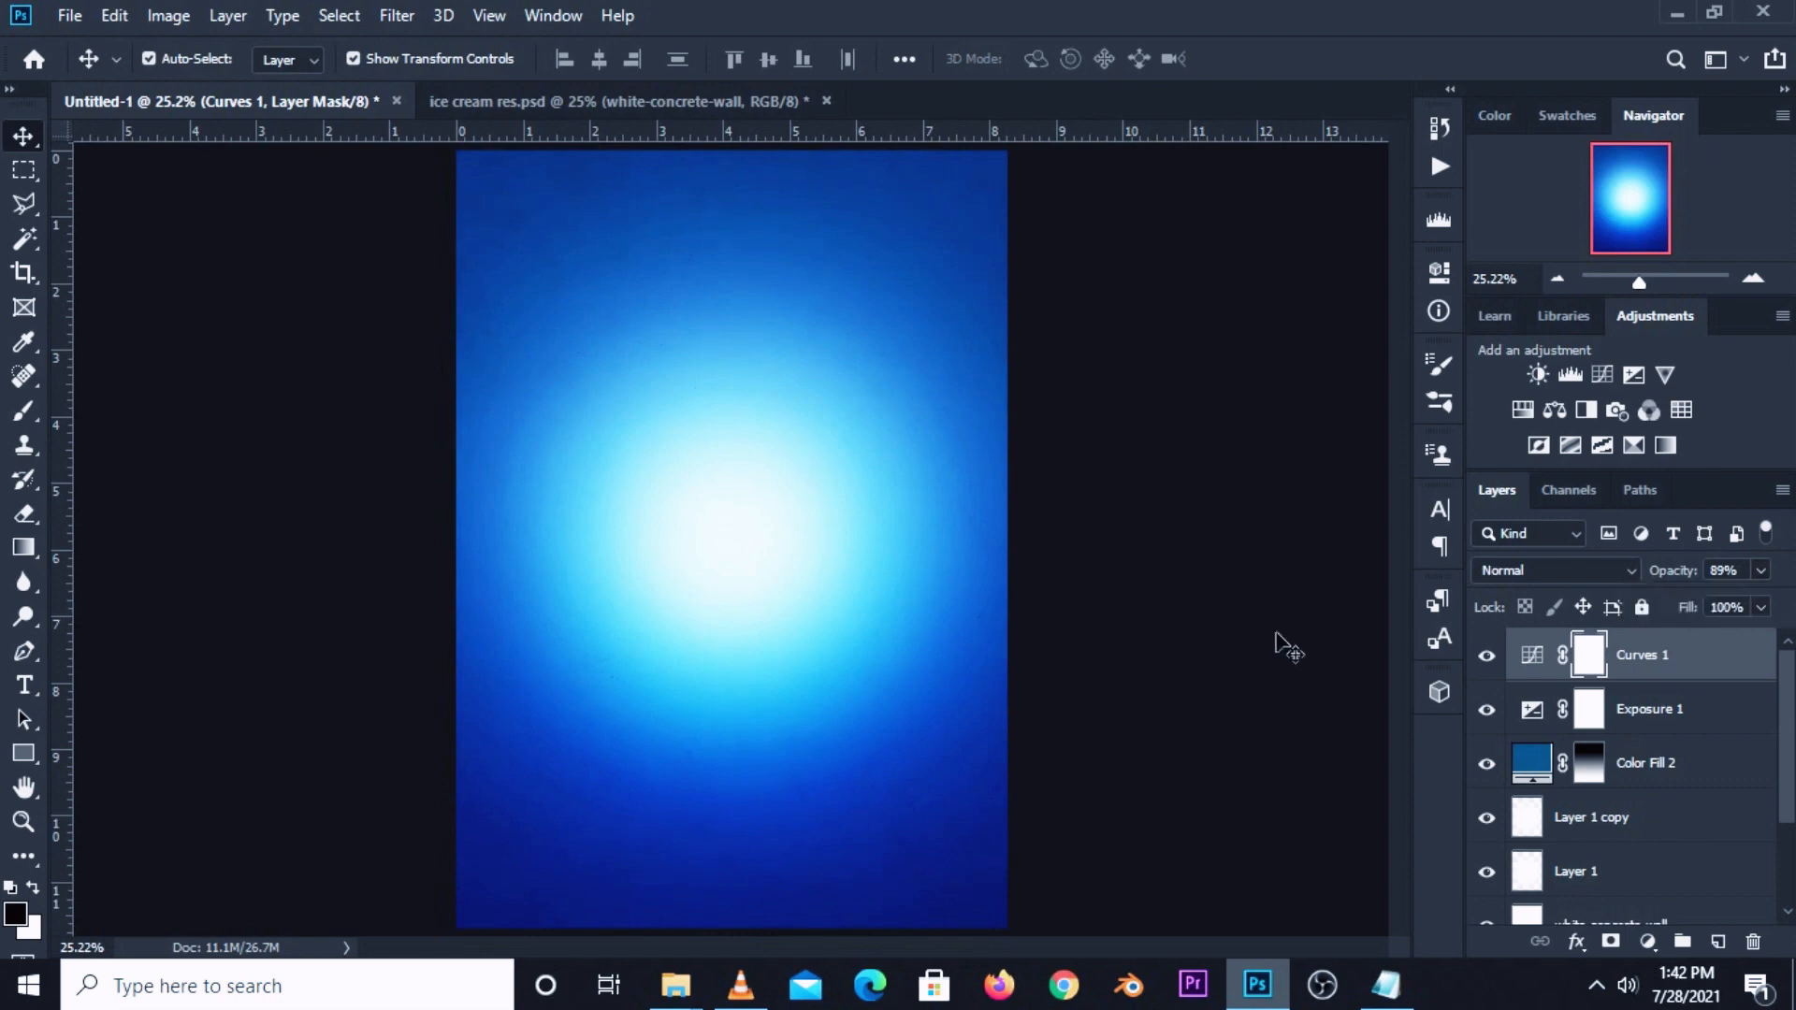
{"action": "left_click", "coordinate": [1486, 662]}
{"action": "left_click", "coordinate": [1486, 656]}
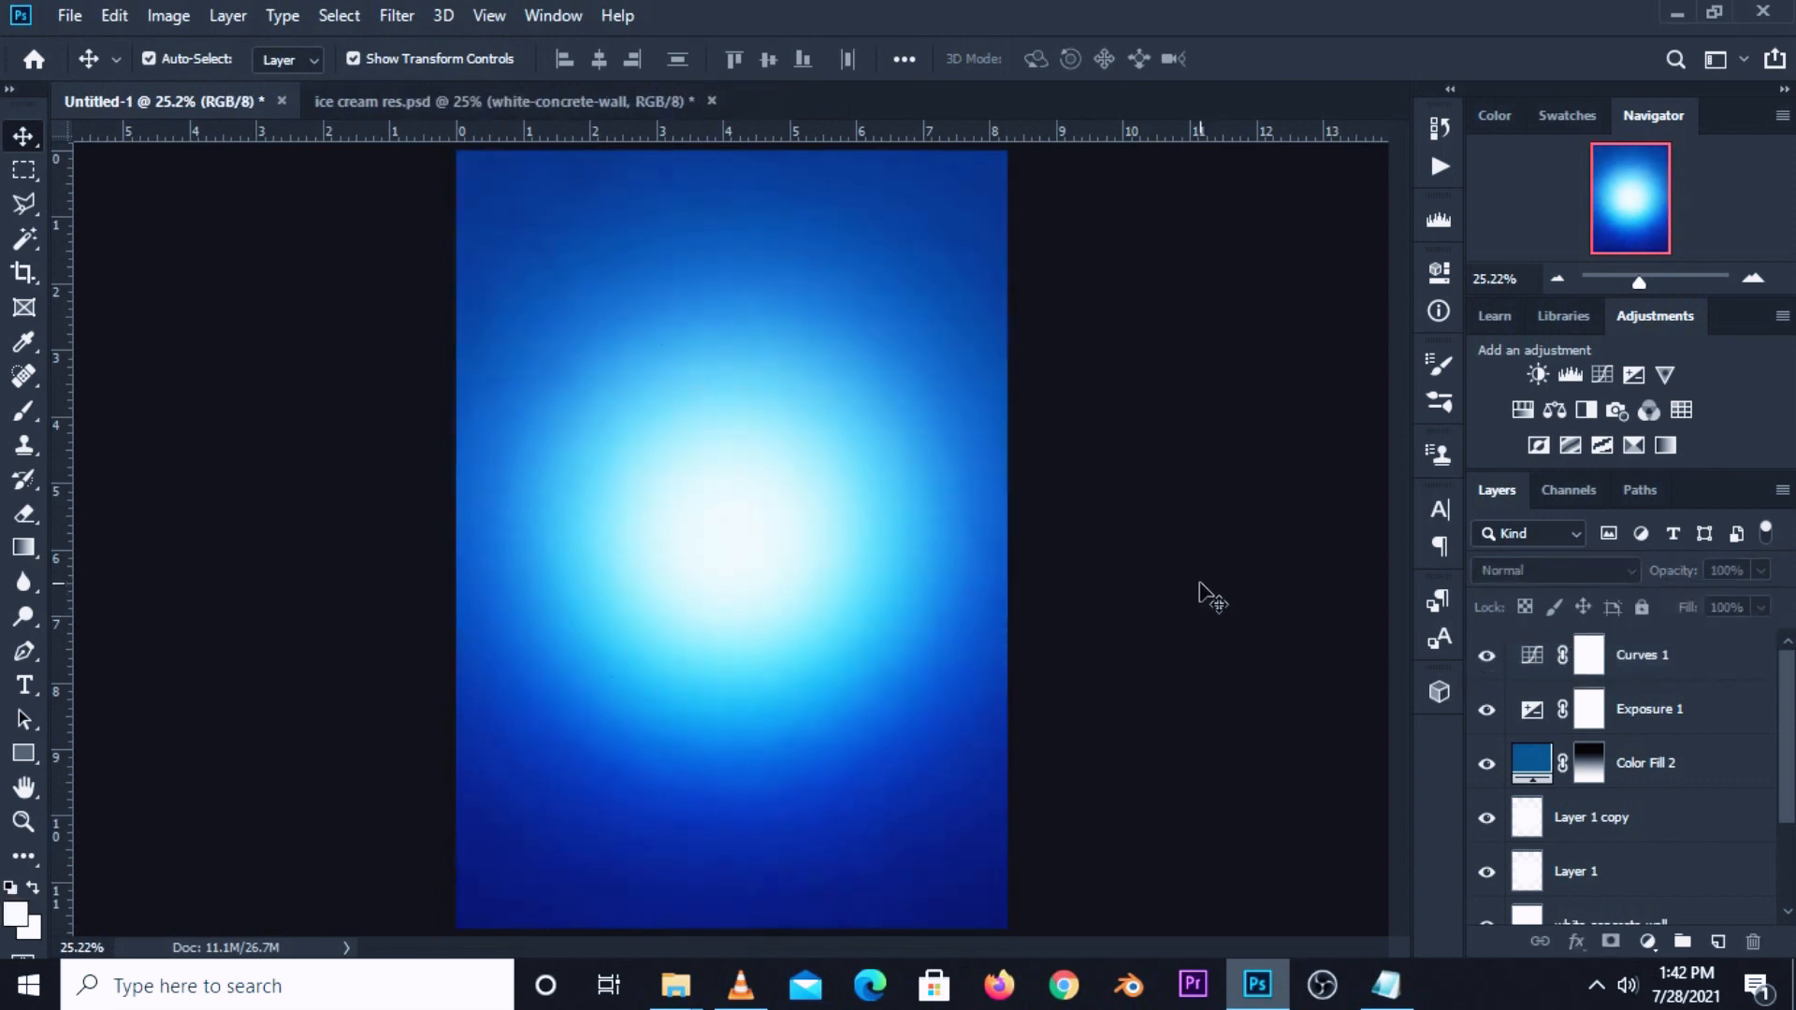
Hide the white-concrete-wall layer in ice cream res.psd and copy the ice cream layer into the middle of the Untitled-1 poster.
{"action": "left_click", "coordinate": [393, 101]}
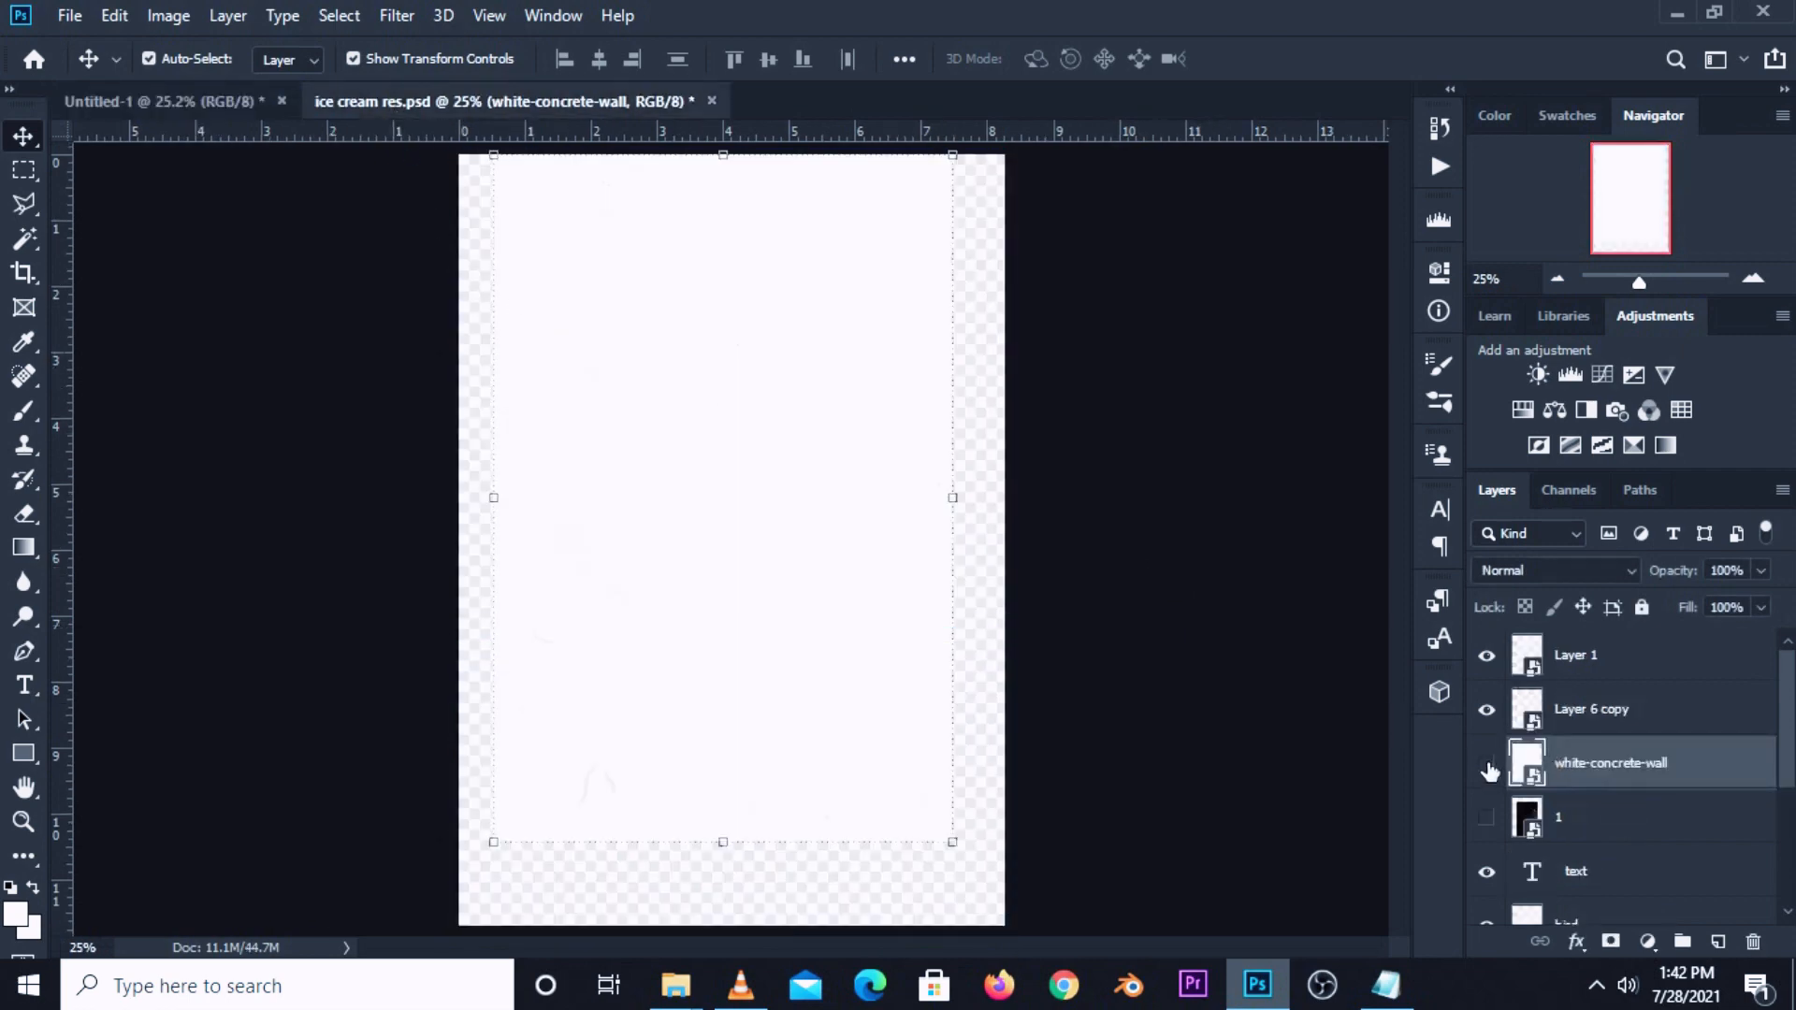
{"action": "left_click", "coordinate": [1486, 763]}
{"action": "left_click", "coordinate": [1194, 573]}
{"action": "left_click_drag", "start_coordinate": [750, 601], "coordinate": [811, 613]}
{"action": "left_click", "coordinate": [161, 103]}
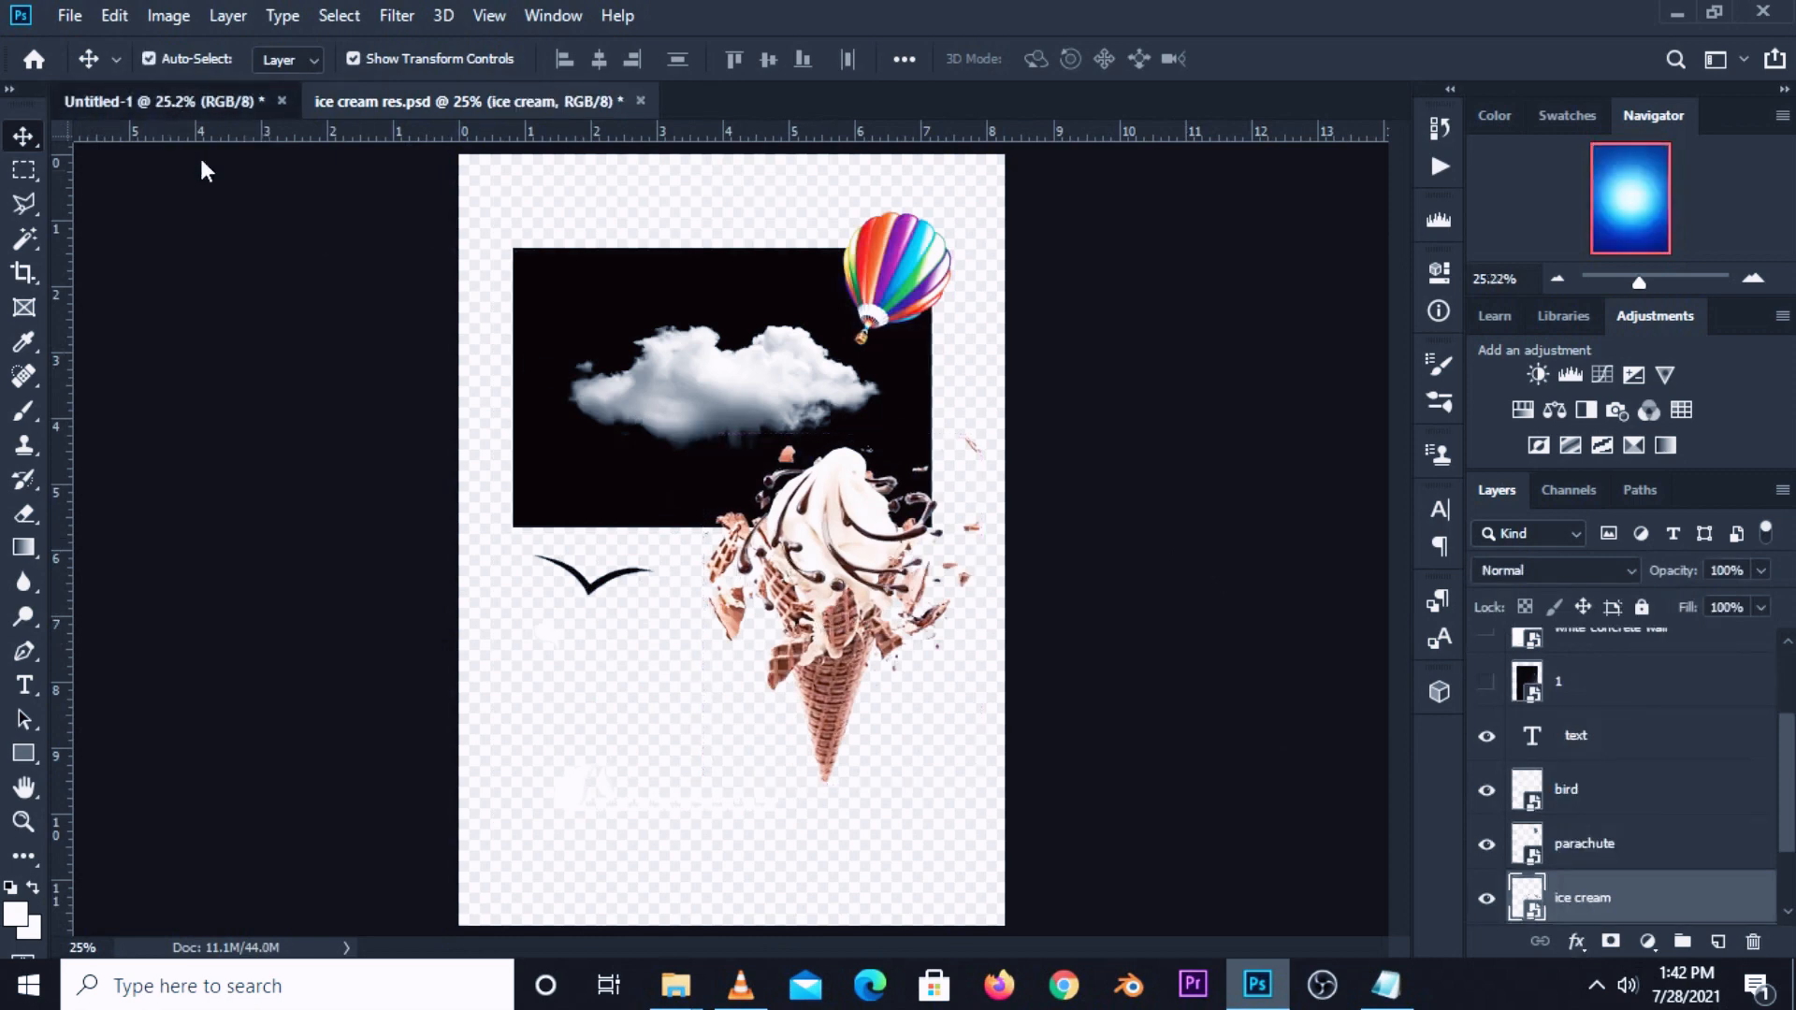
{"action": "left_click_drag", "start_coordinate": [663, 512], "coordinate": [730, 547]}
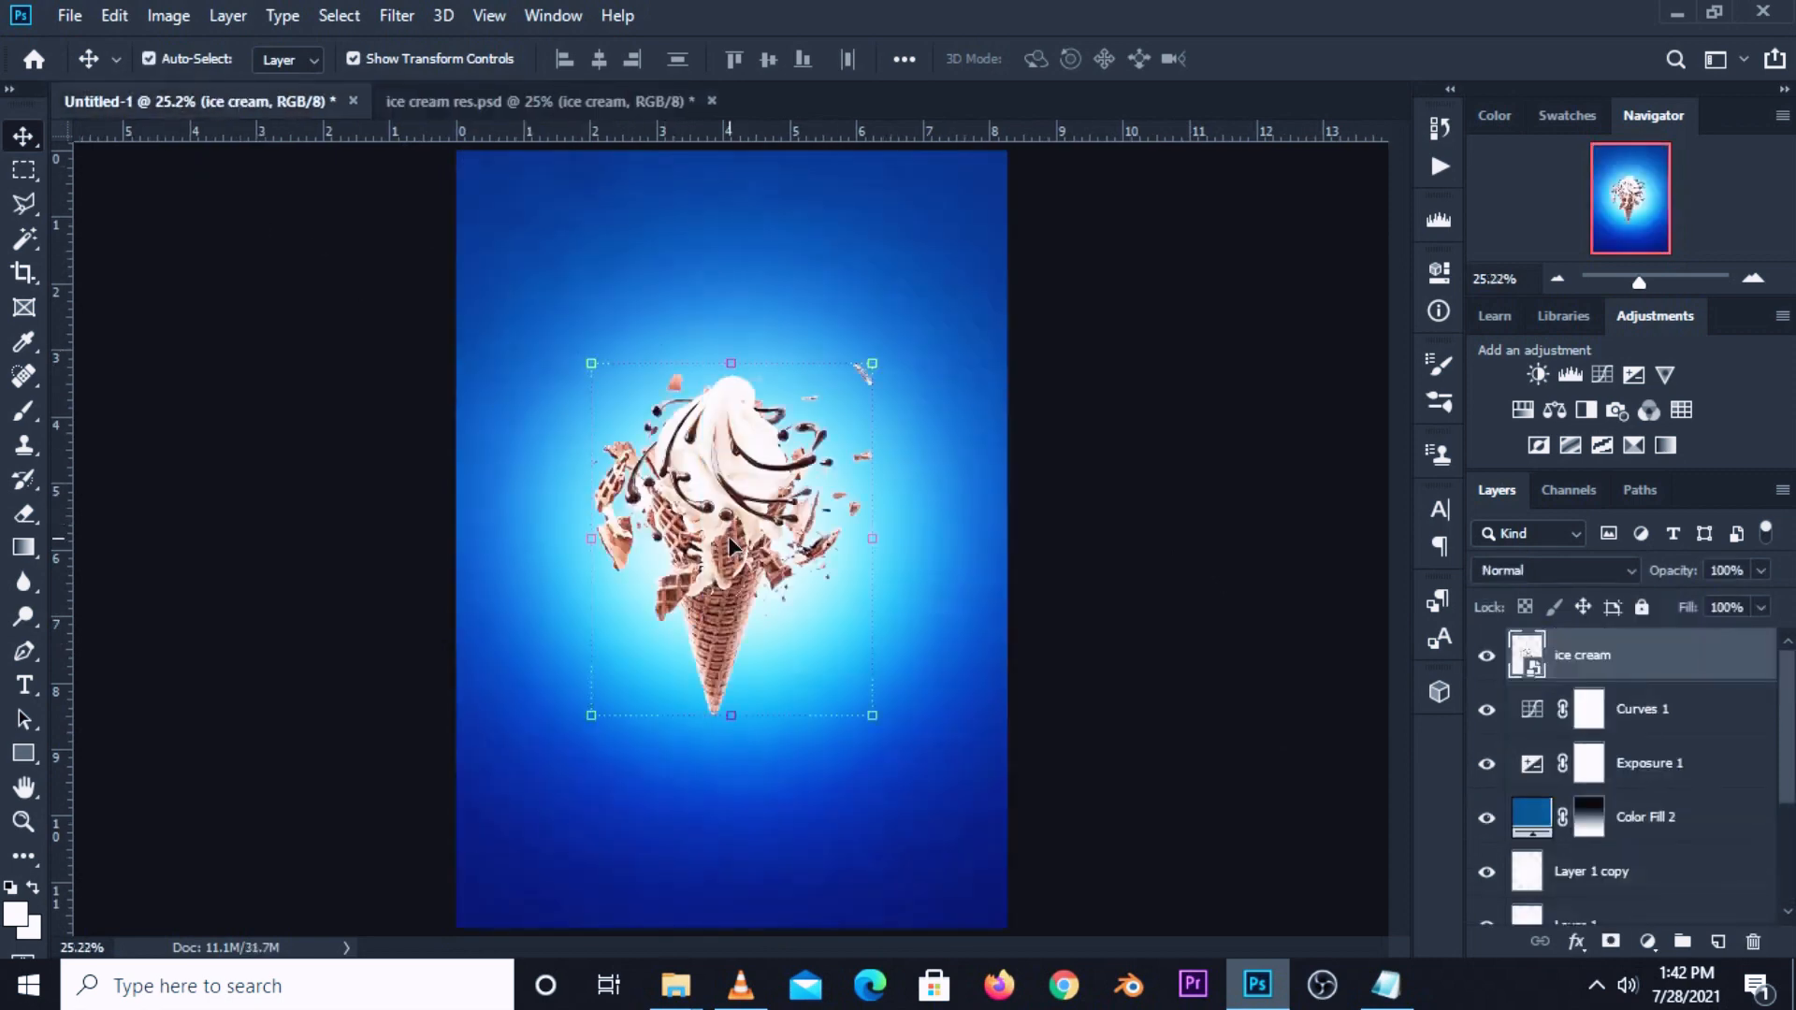
Convert the ice cream layer to a smart object and move it below the Curves 1 layer.
{"action": "right_click", "coordinate": [1581, 686]}
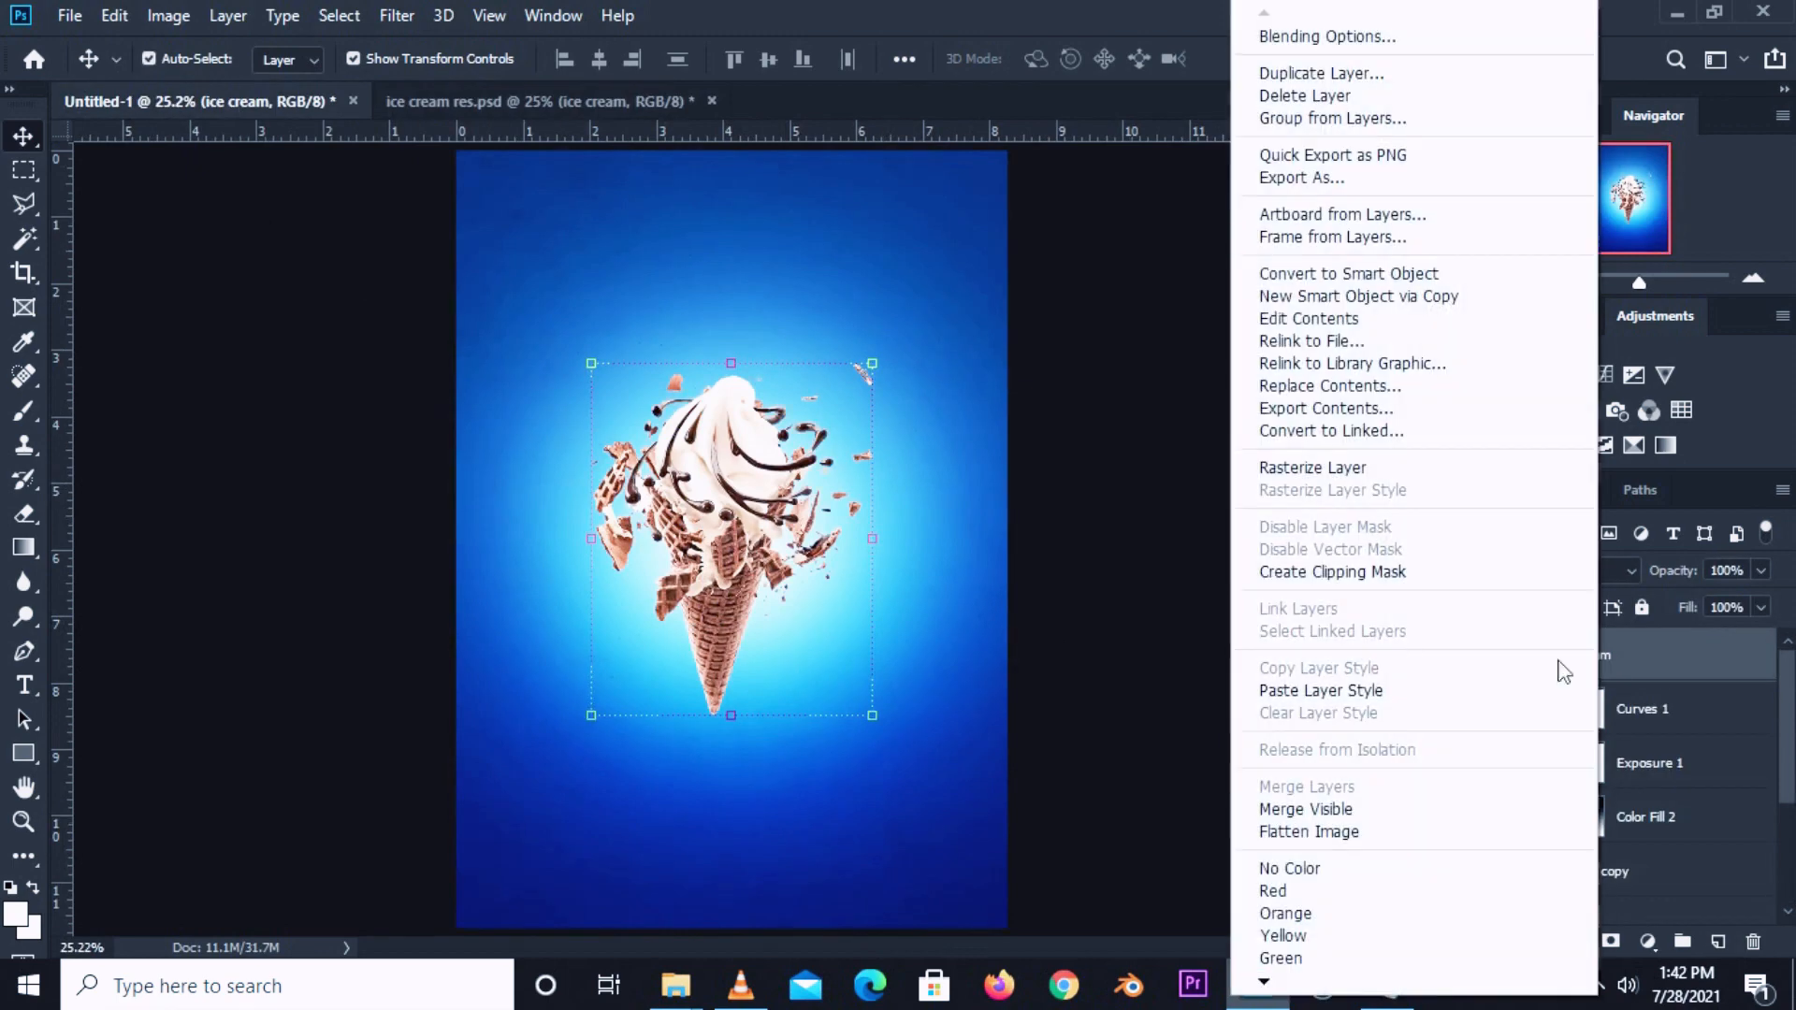
{"action": "left_click", "coordinate": [1300, 277]}
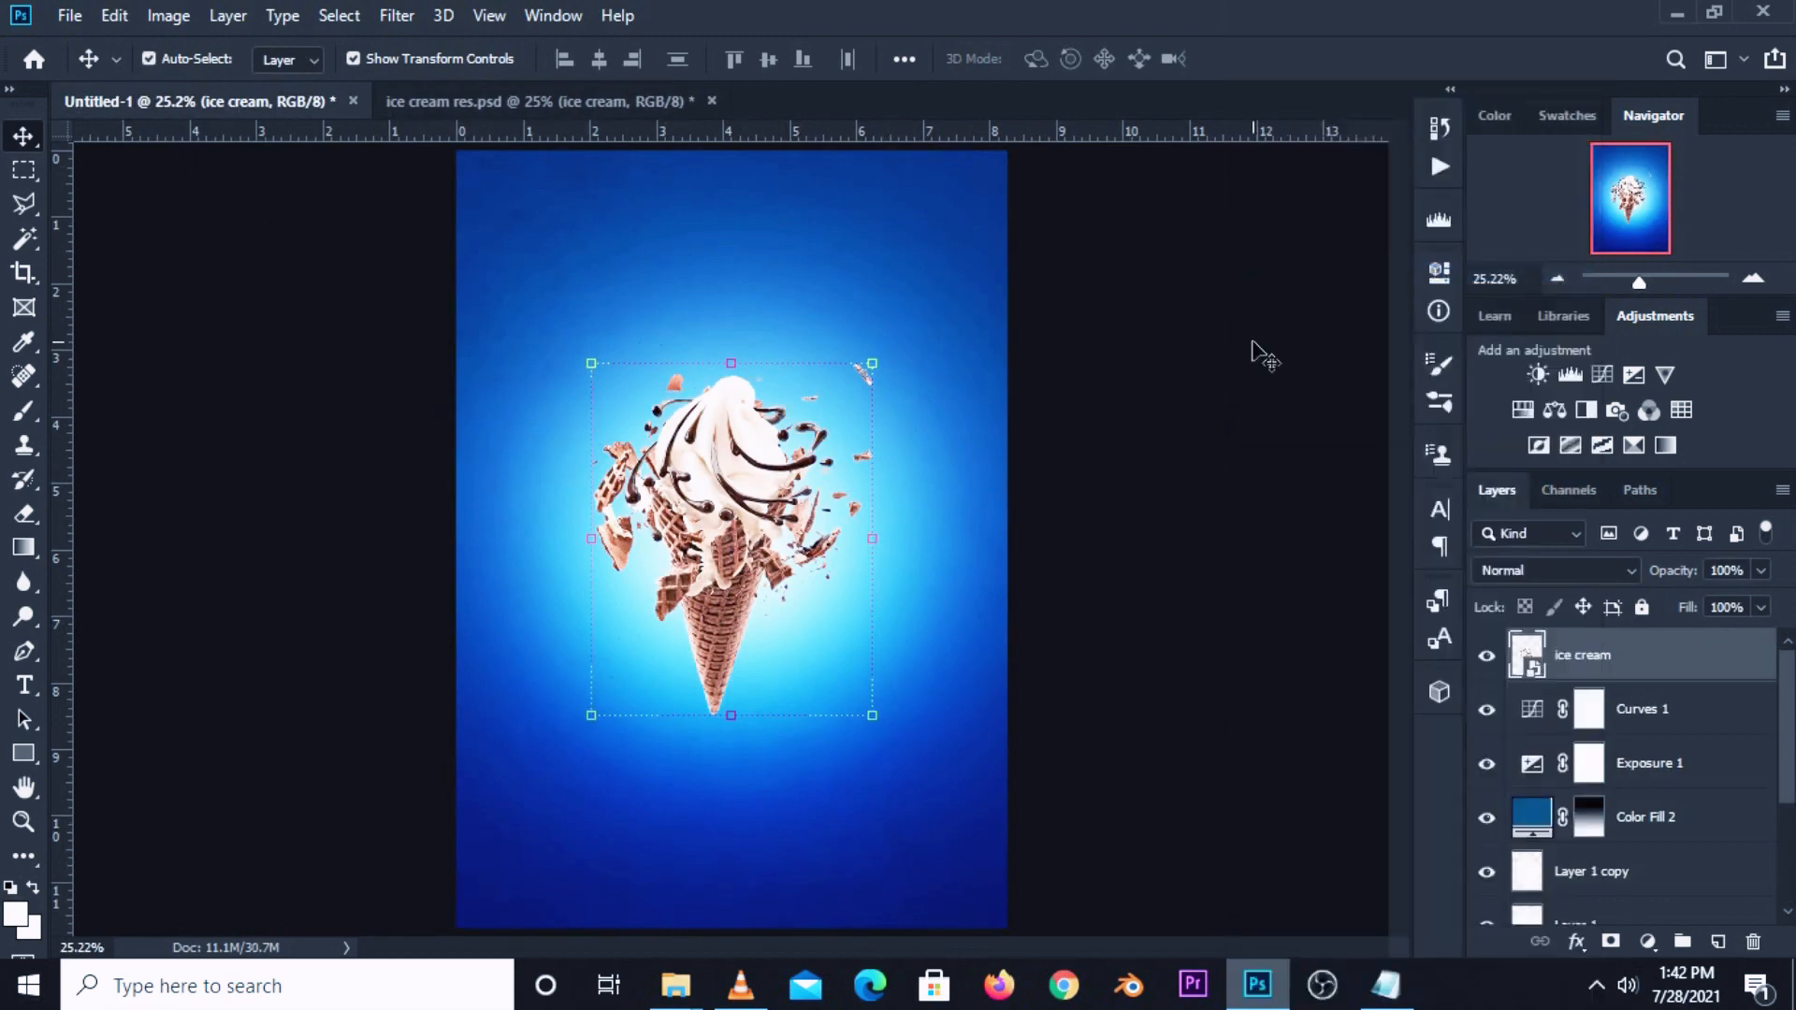
{"action": "left_click", "coordinate": [1486, 656]}
{"action": "left_click", "coordinate": [1486, 656]}
{"action": "left_click_drag", "start_coordinate": [1608, 670], "coordinate": [1611, 727]}
{"action": "left_click", "coordinate": [1142, 602]}
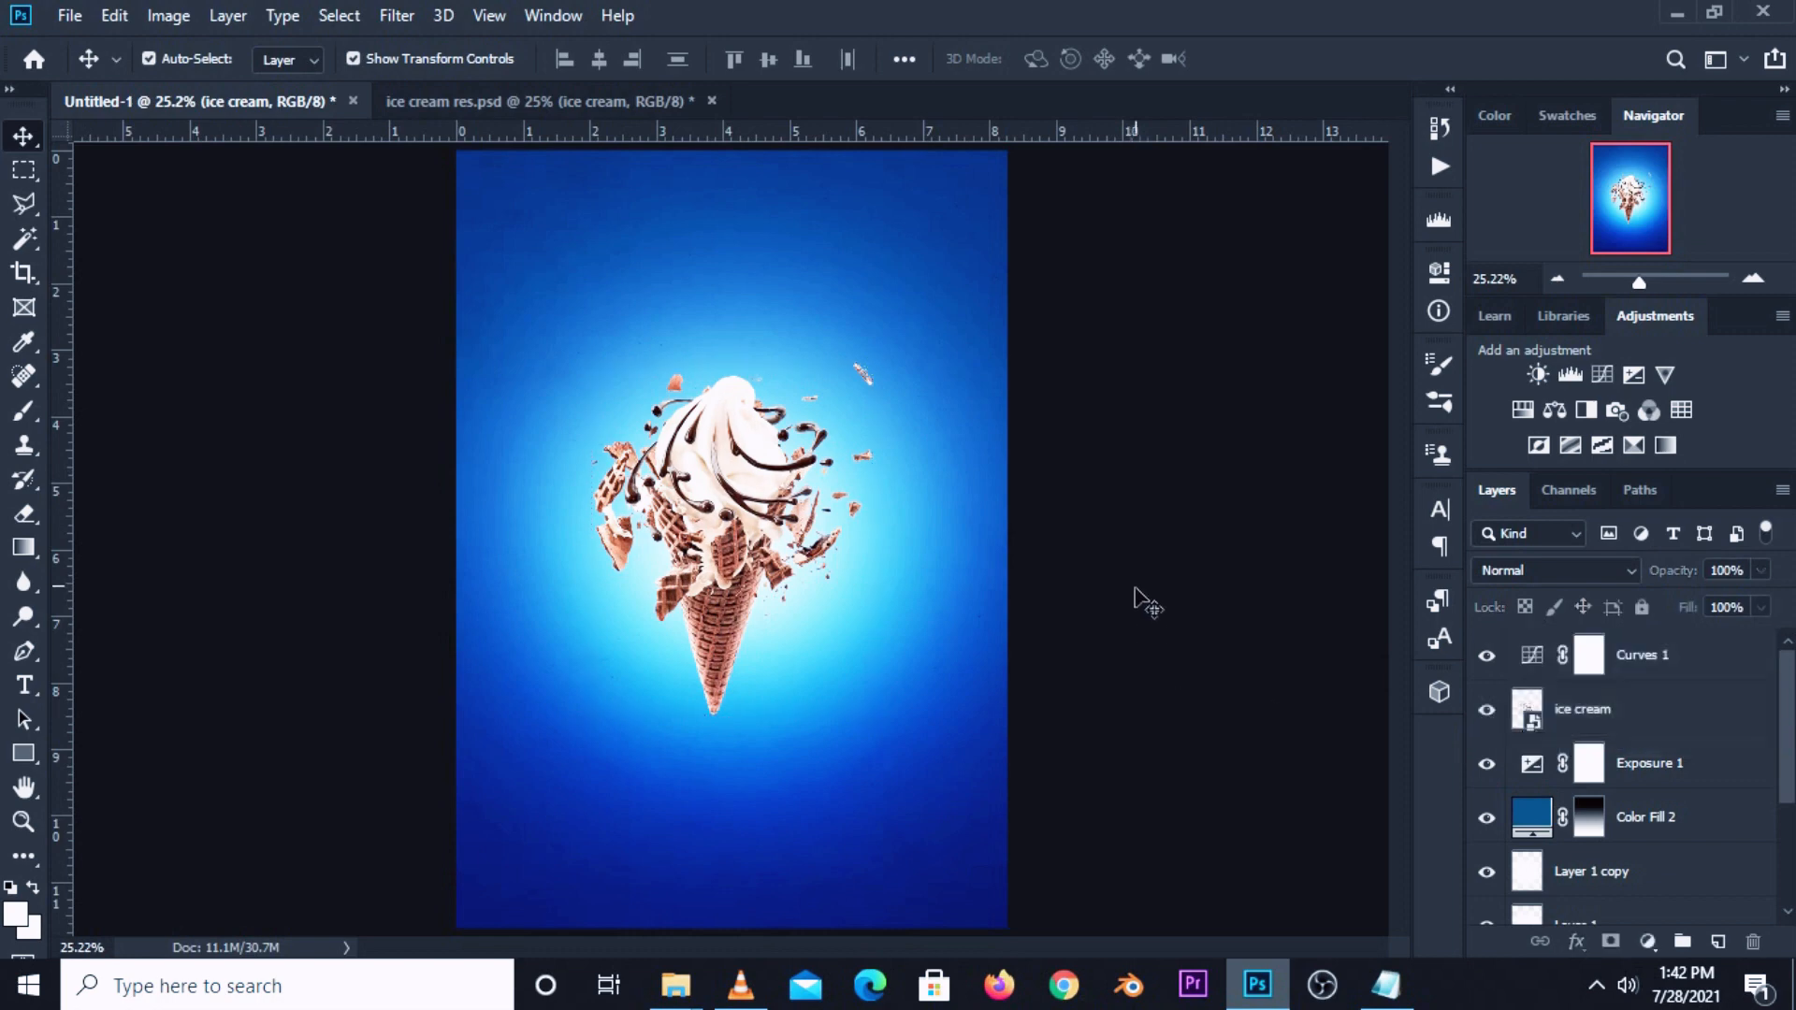
Enlarge the ice cream proportionally and reposition it over the central glow of the poster.
{"action": "left_click", "coordinate": [724, 483]}
{"action": "key", "text": "ctrl+t"}
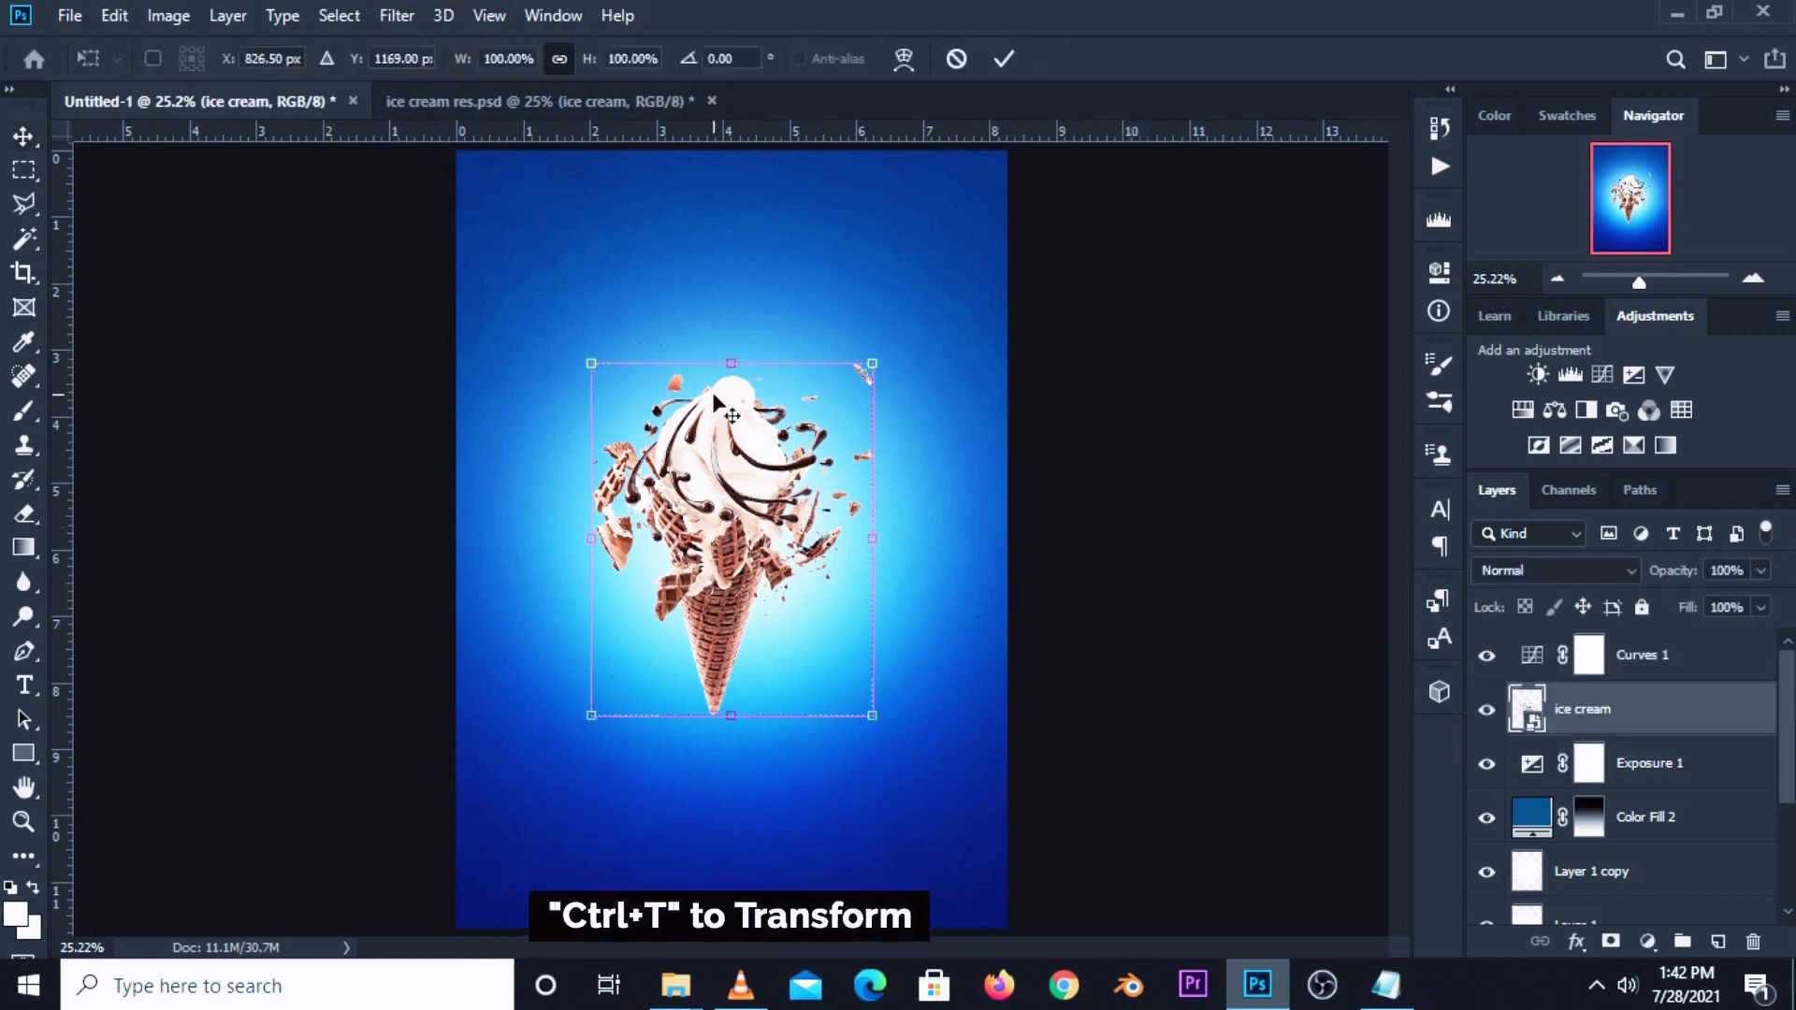
{"action": "left_click_drag", "start_coordinate": [732, 363], "coordinate": [732, 280]}
{"action": "left_click_drag", "start_coordinate": [720, 439], "coordinate": [741, 524]}
{"action": "left_click", "coordinate": [1002, 59]}
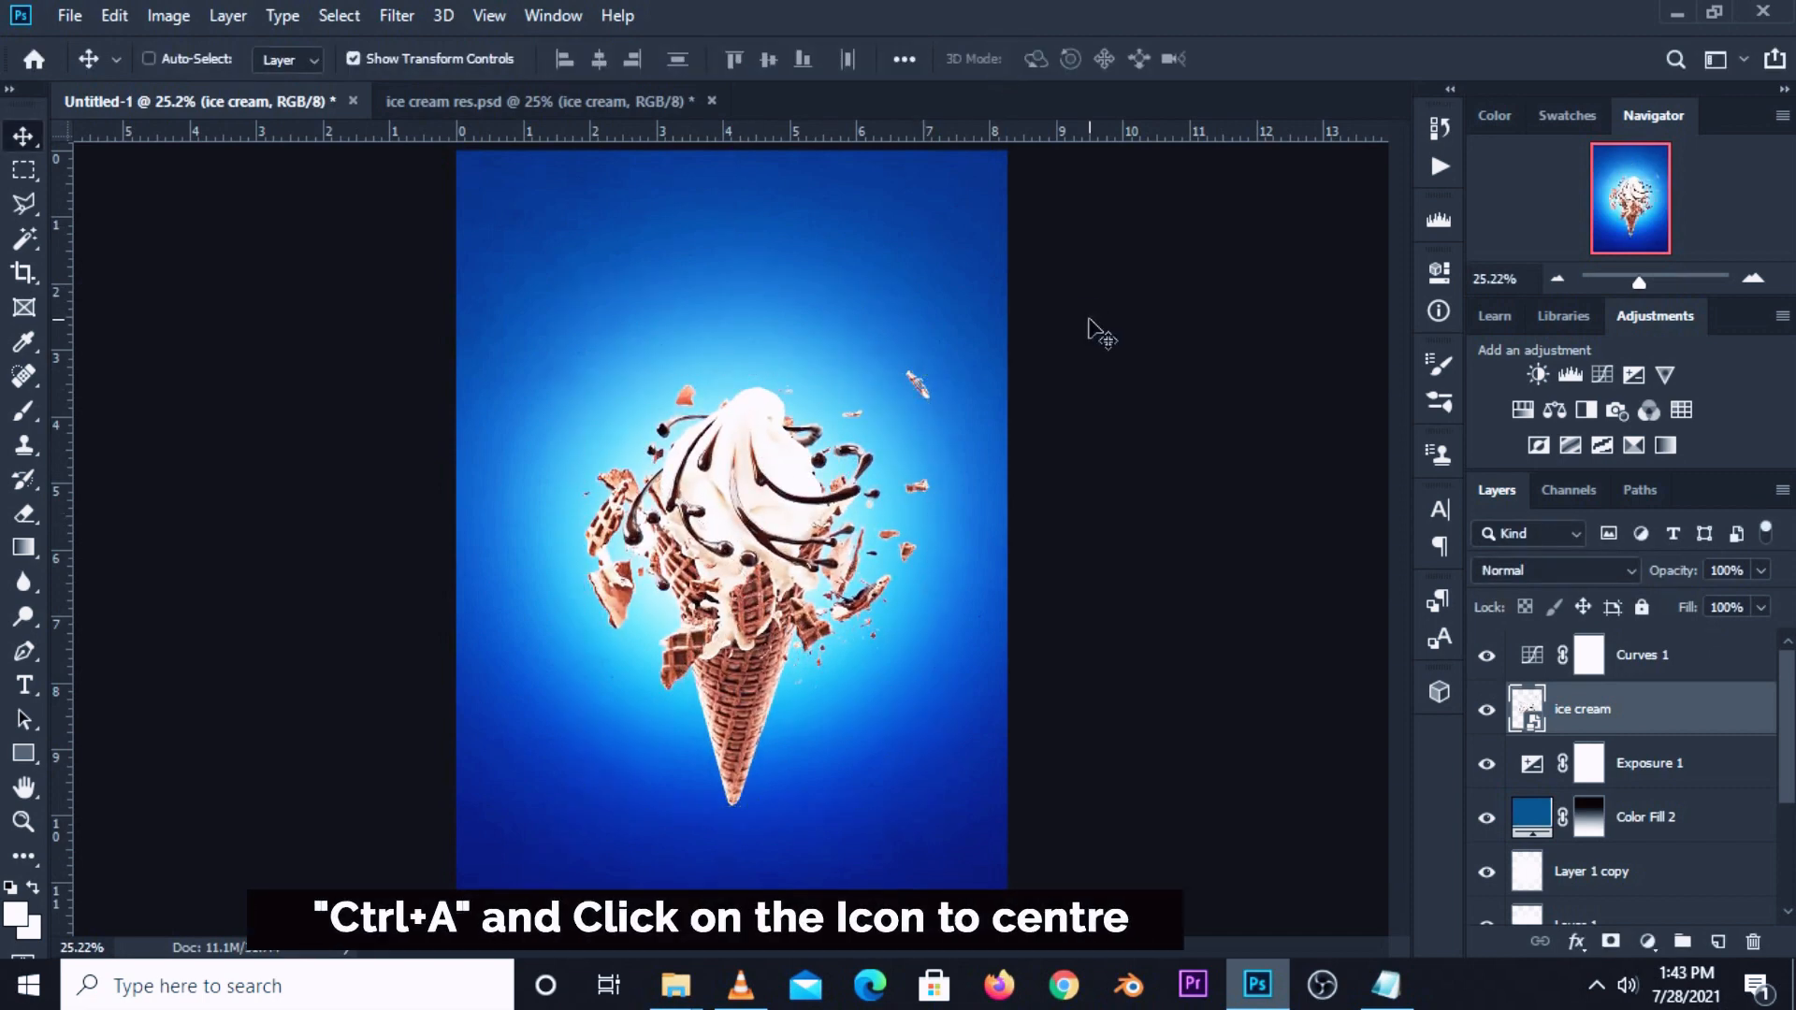
Center the ice cream horizontally on the canvas and shift it slightly upward.
{"action": "key", "text": "ctrl+a"}
{"action": "left_click", "coordinate": [598, 58]}
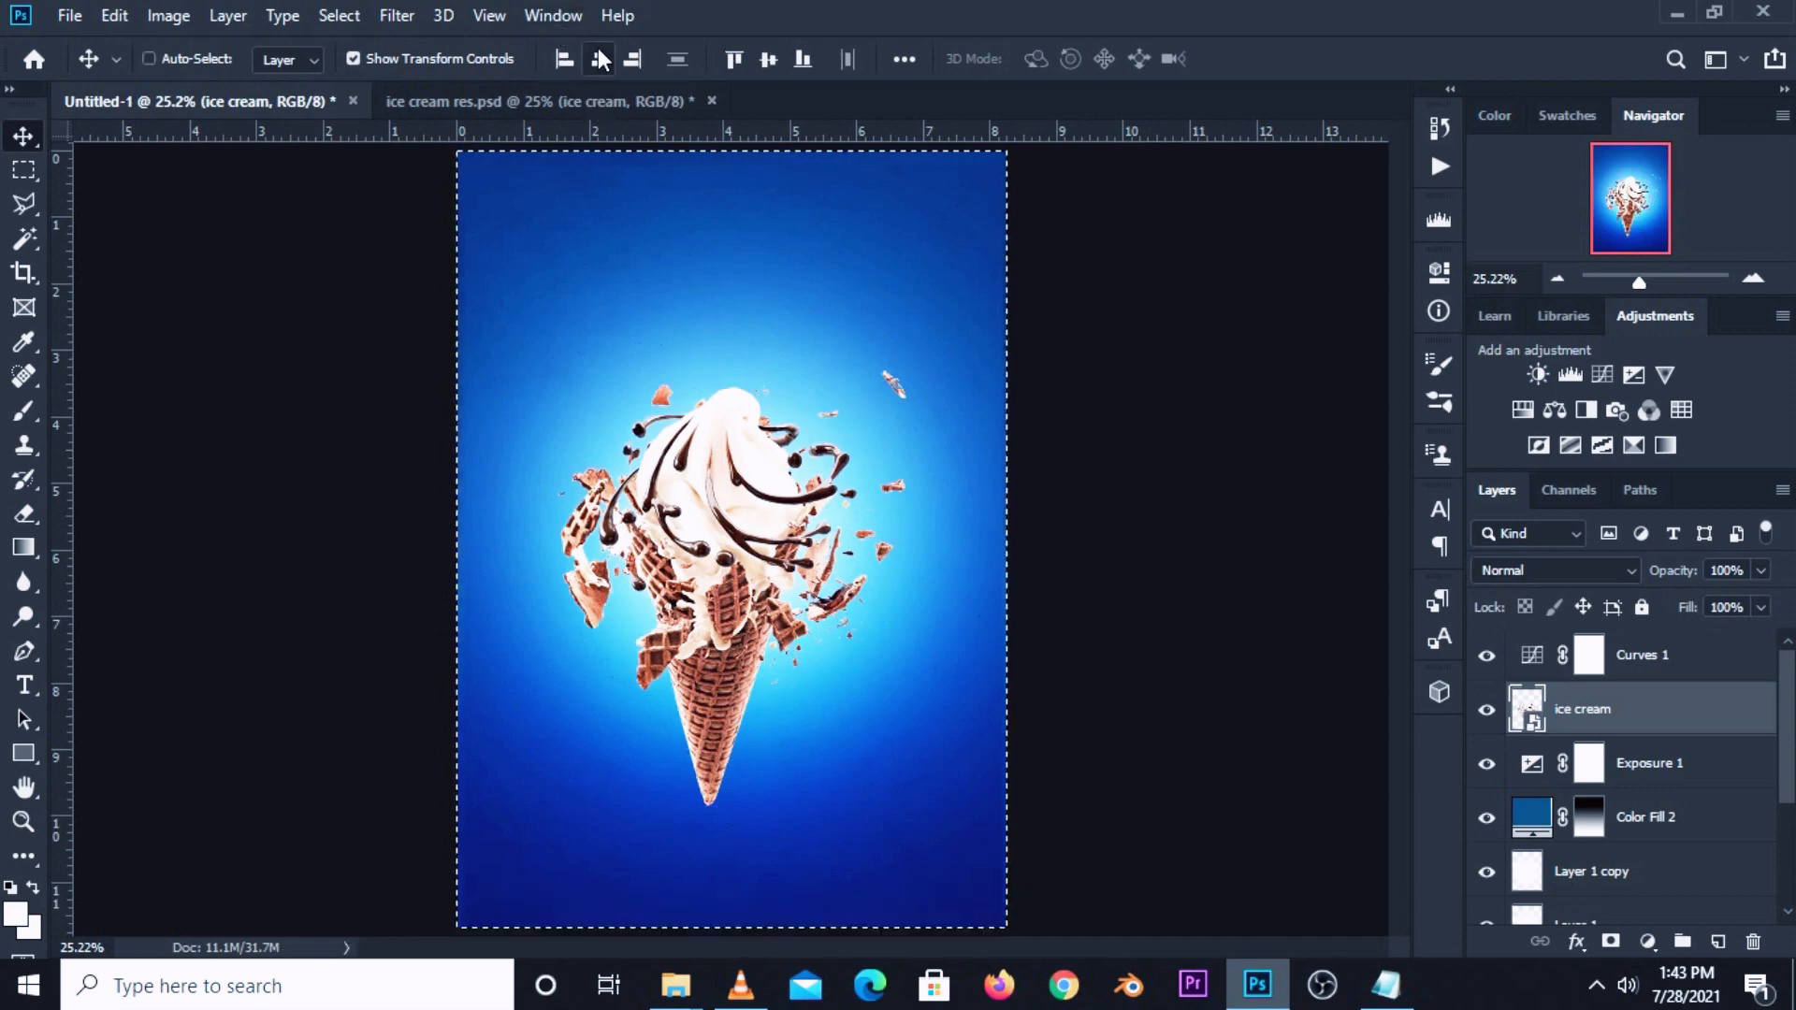
{"action": "key", "text": "ctrl+d"}
{"action": "left_click_drag", "start_coordinate": [752, 556], "coordinate": [752, 536]}
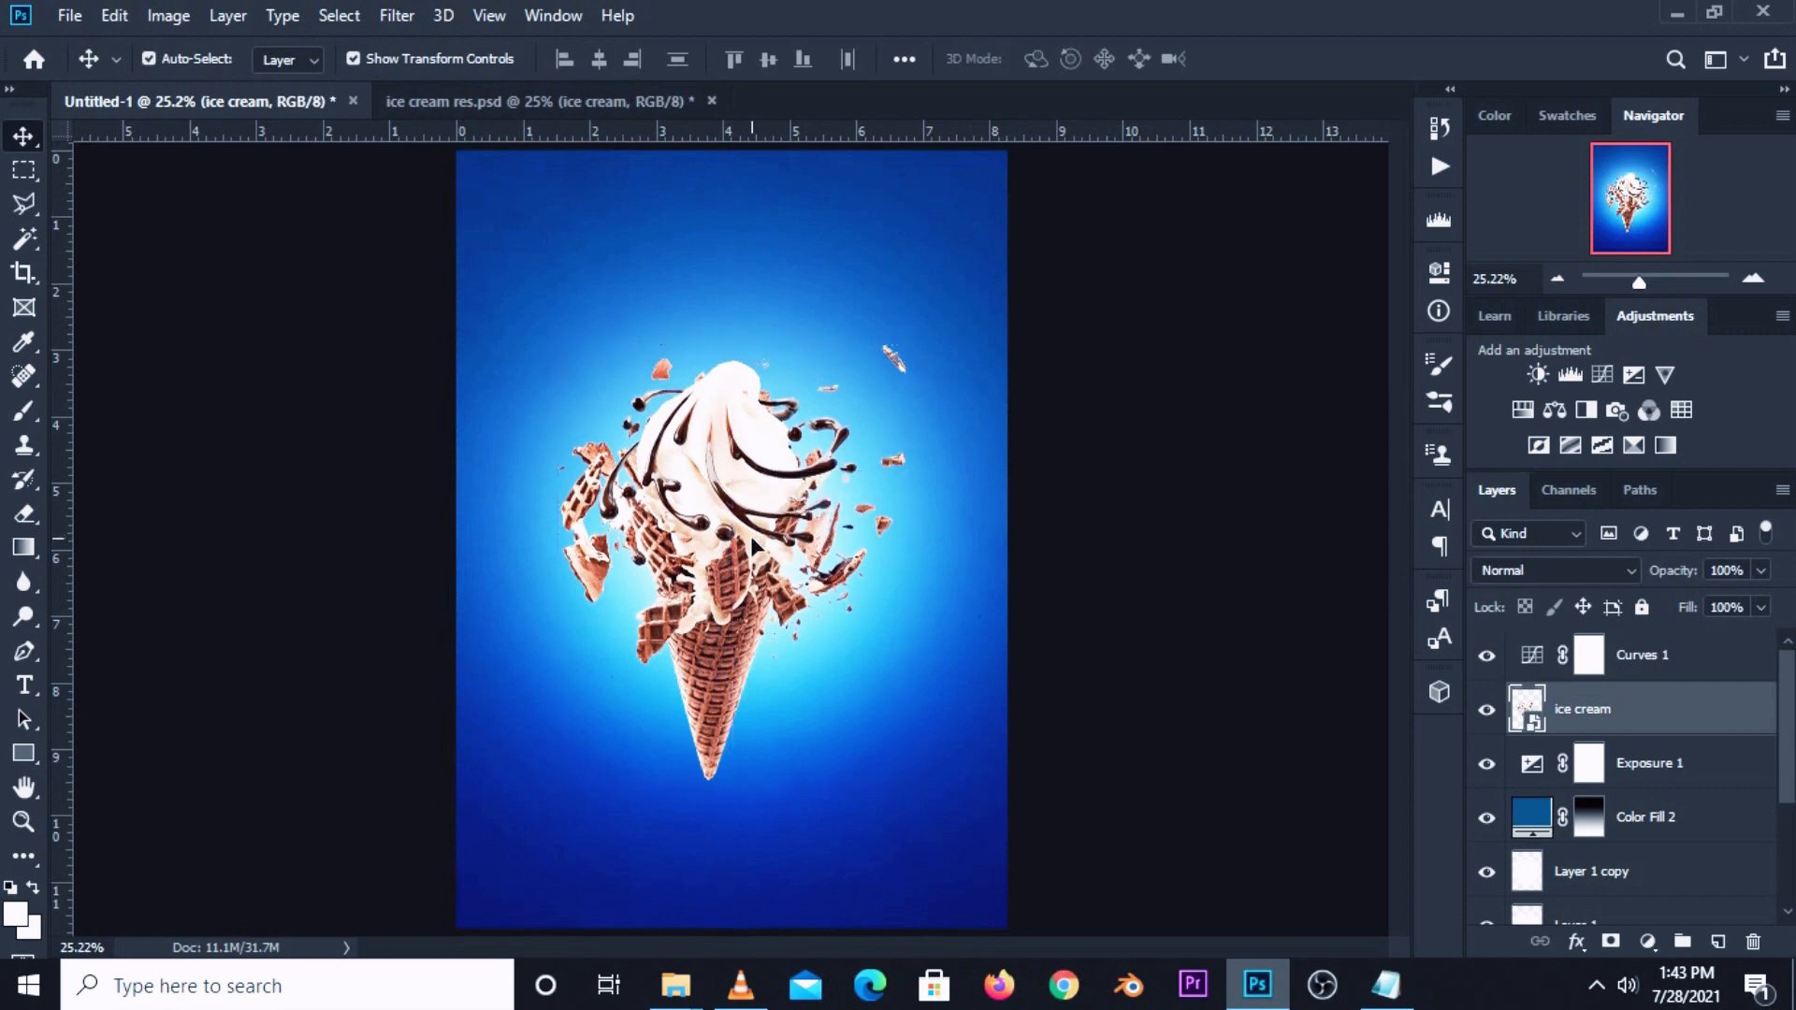
{"action": "mouse_move", "coordinate": [752, 536]}
{"action": "left_mouse_down"}
{"action": "mouse_move", "coordinate": [752, 516]}
{"action": "mouse_move", "coordinate": [761, 532]}
{"action": "left_mouse_up"}
{"action": "left_click", "coordinate": [1090, 533]}
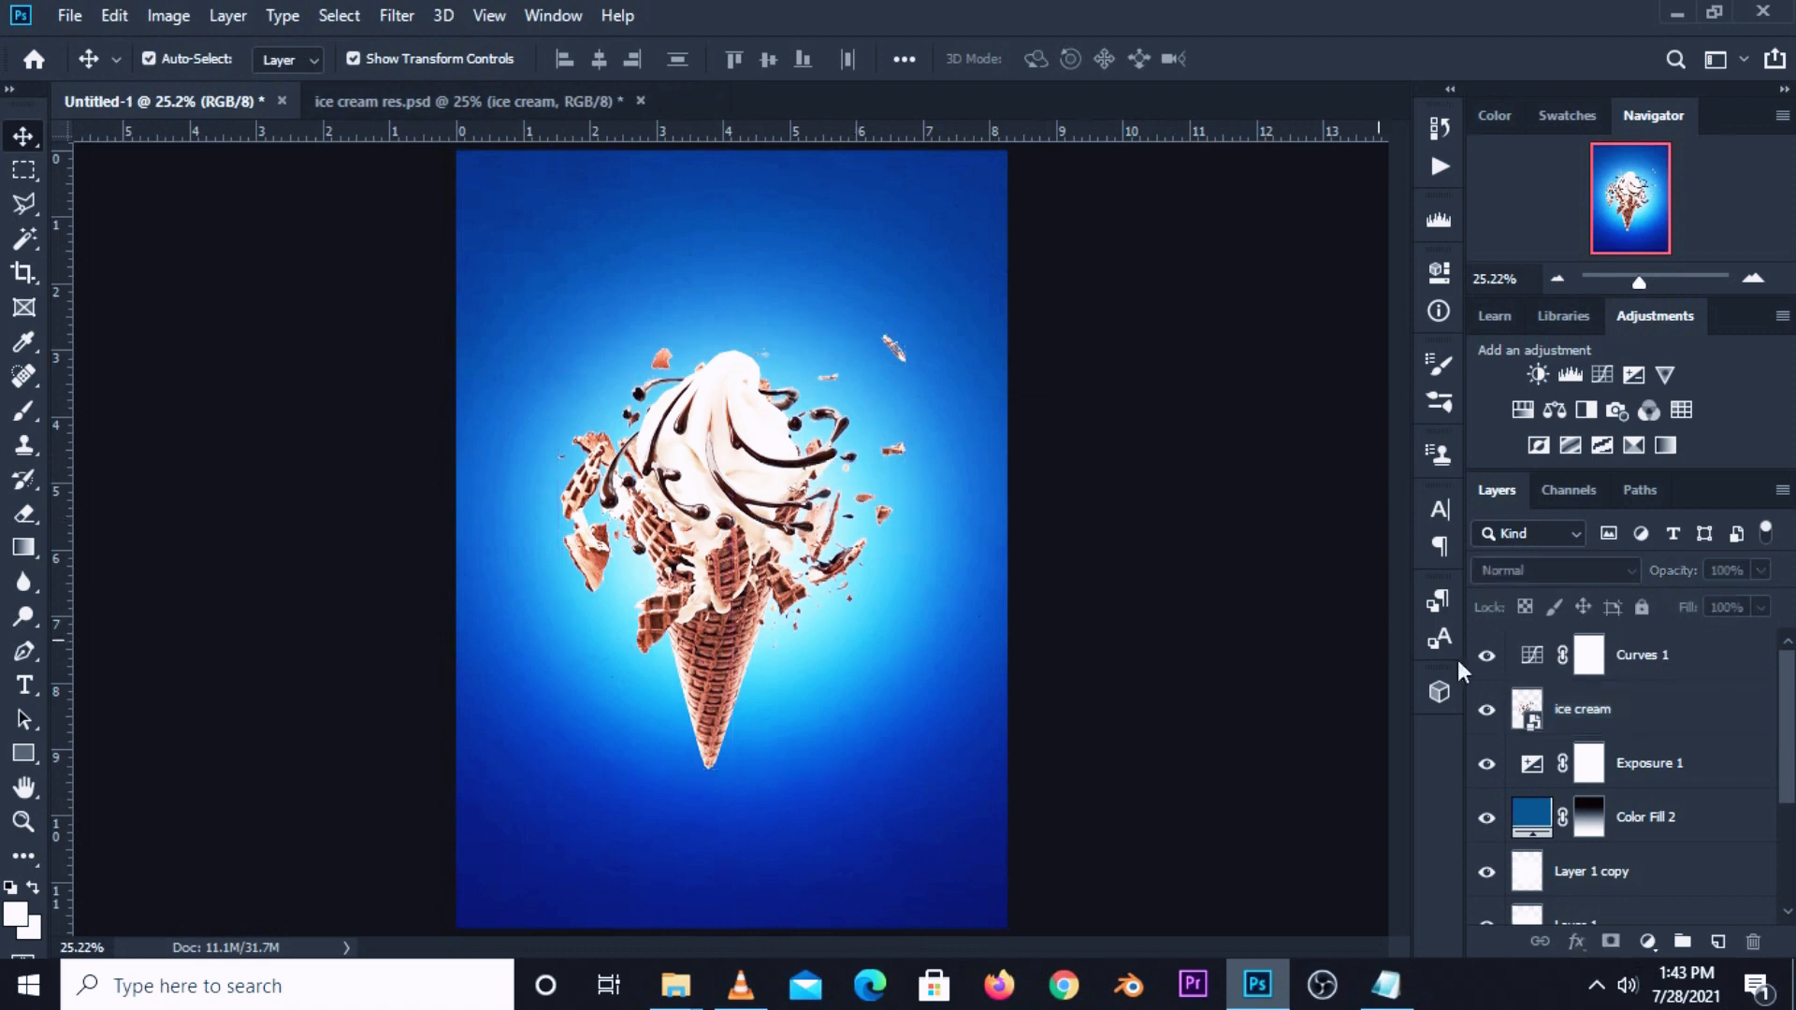
Create a new empty layer and place it directly below the ice cream layer.
{"action": "left_click", "coordinate": [1617, 708]}
{"action": "left_click", "coordinate": [1718, 941]}
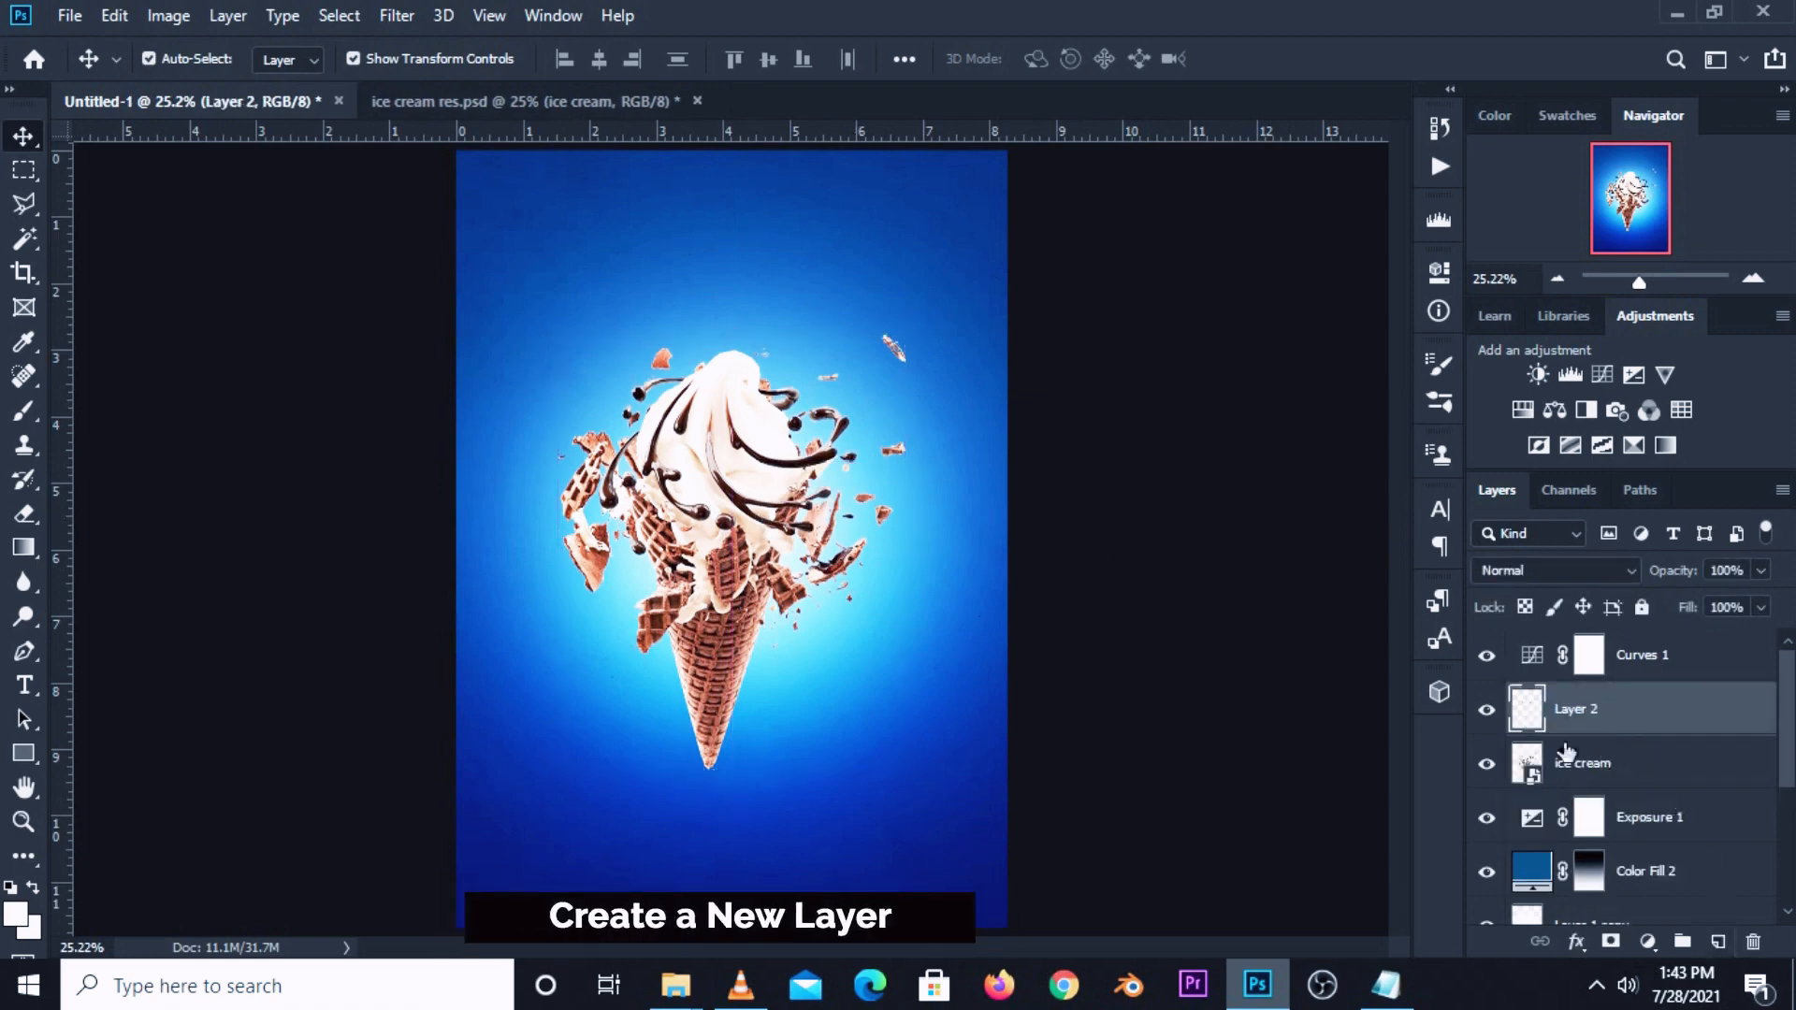
{"action": "left_click_drag", "start_coordinate": [1610, 727], "coordinate": [1595, 785]}
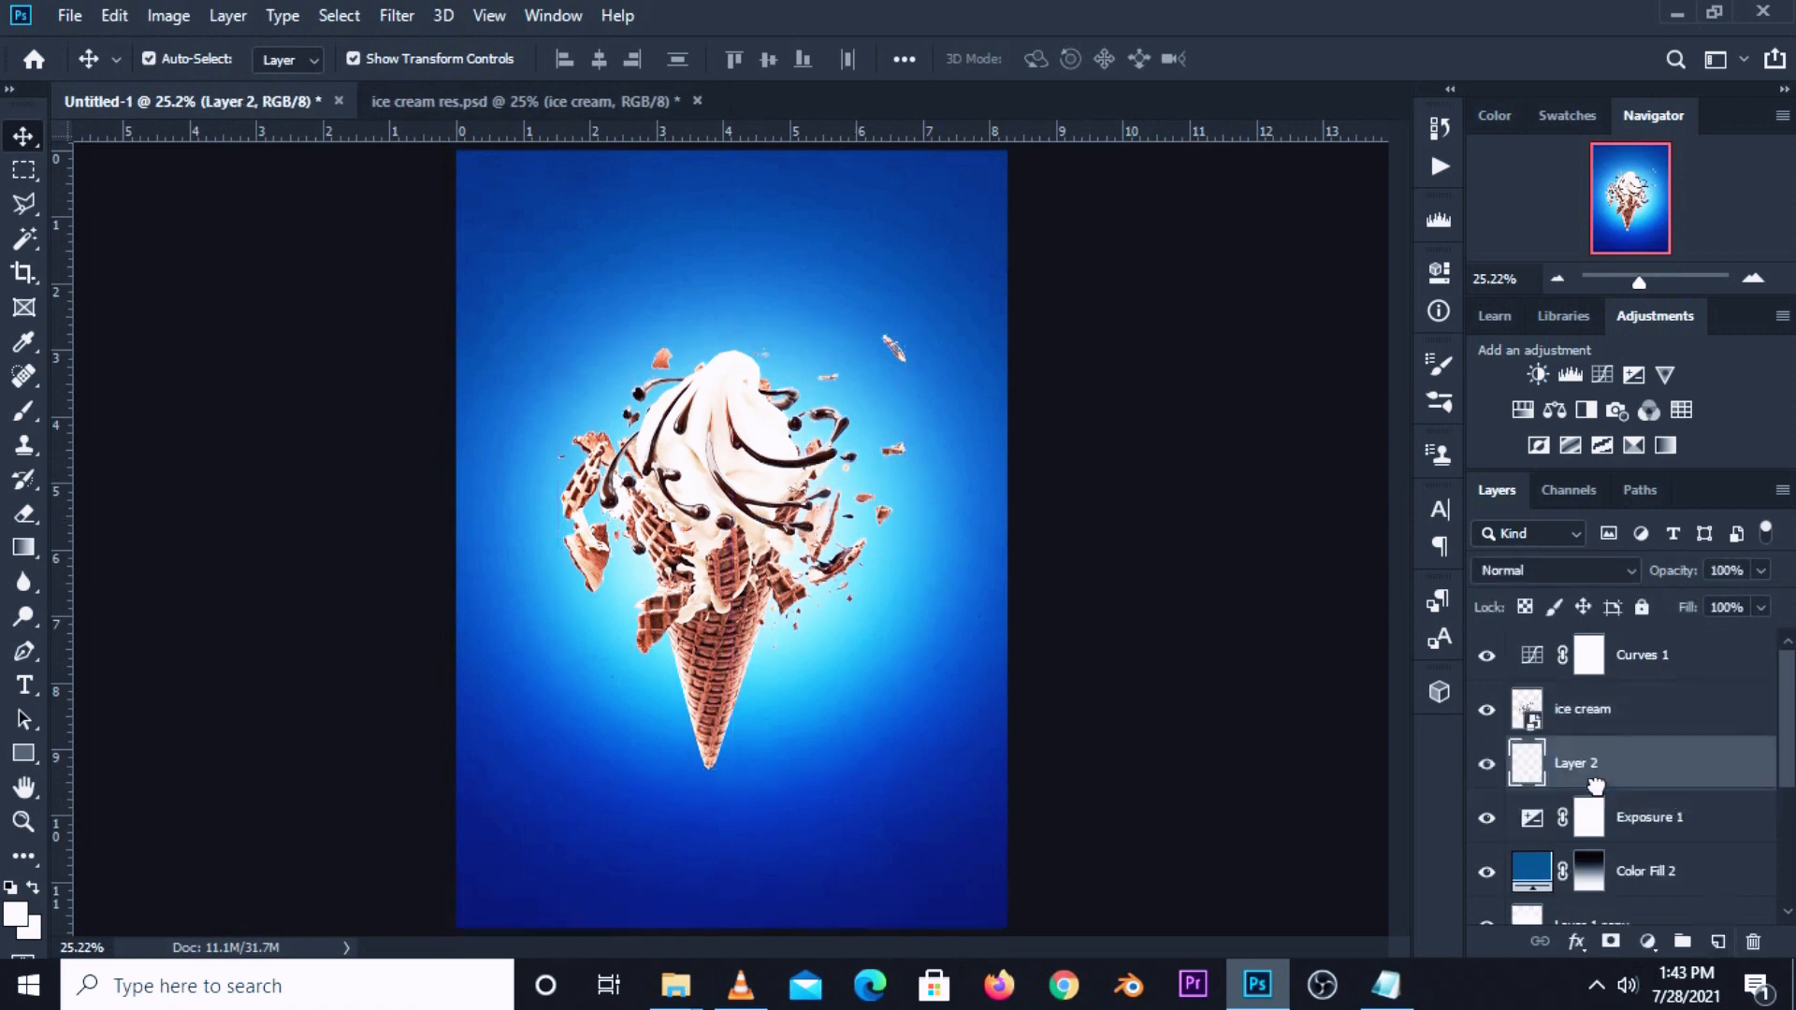
Paint one soft black (000000) spot just below the cone's tip on Layer 2, using the Brush tool at size 700.
{"action": "left_click", "coordinate": [24, 410]}
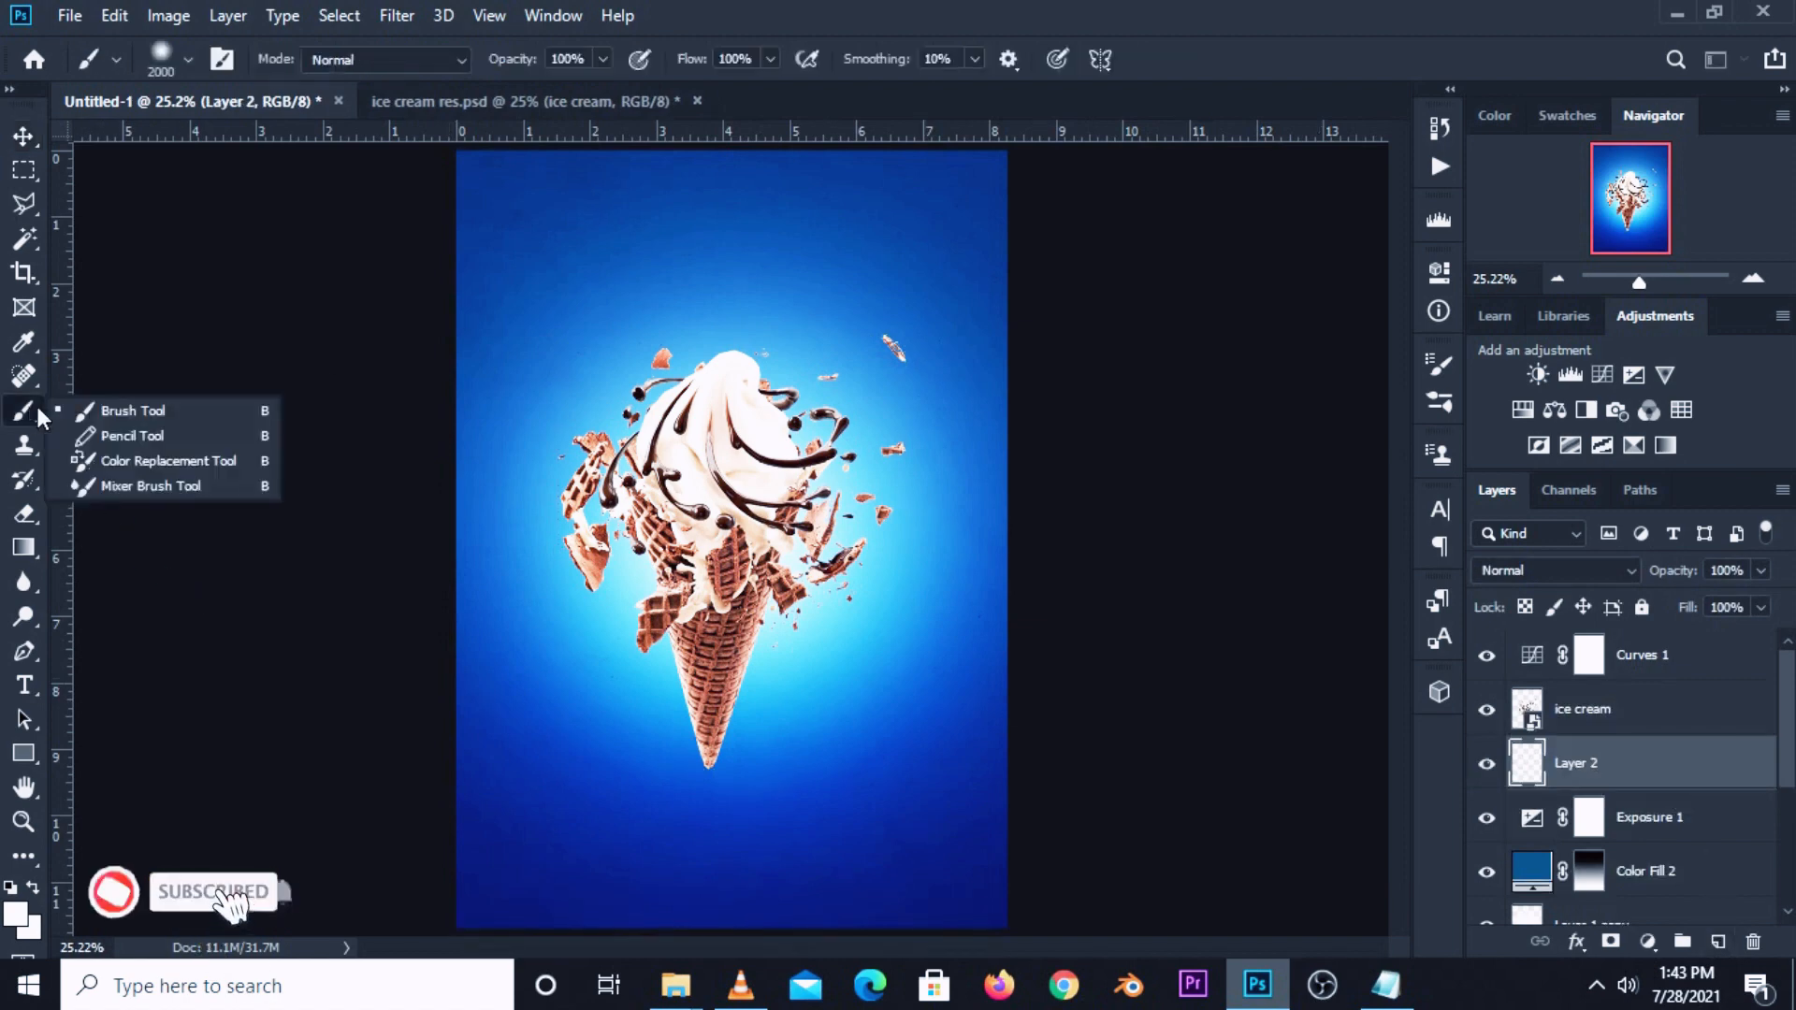
{"action": "left_click", "coordinate": [245, 408]}
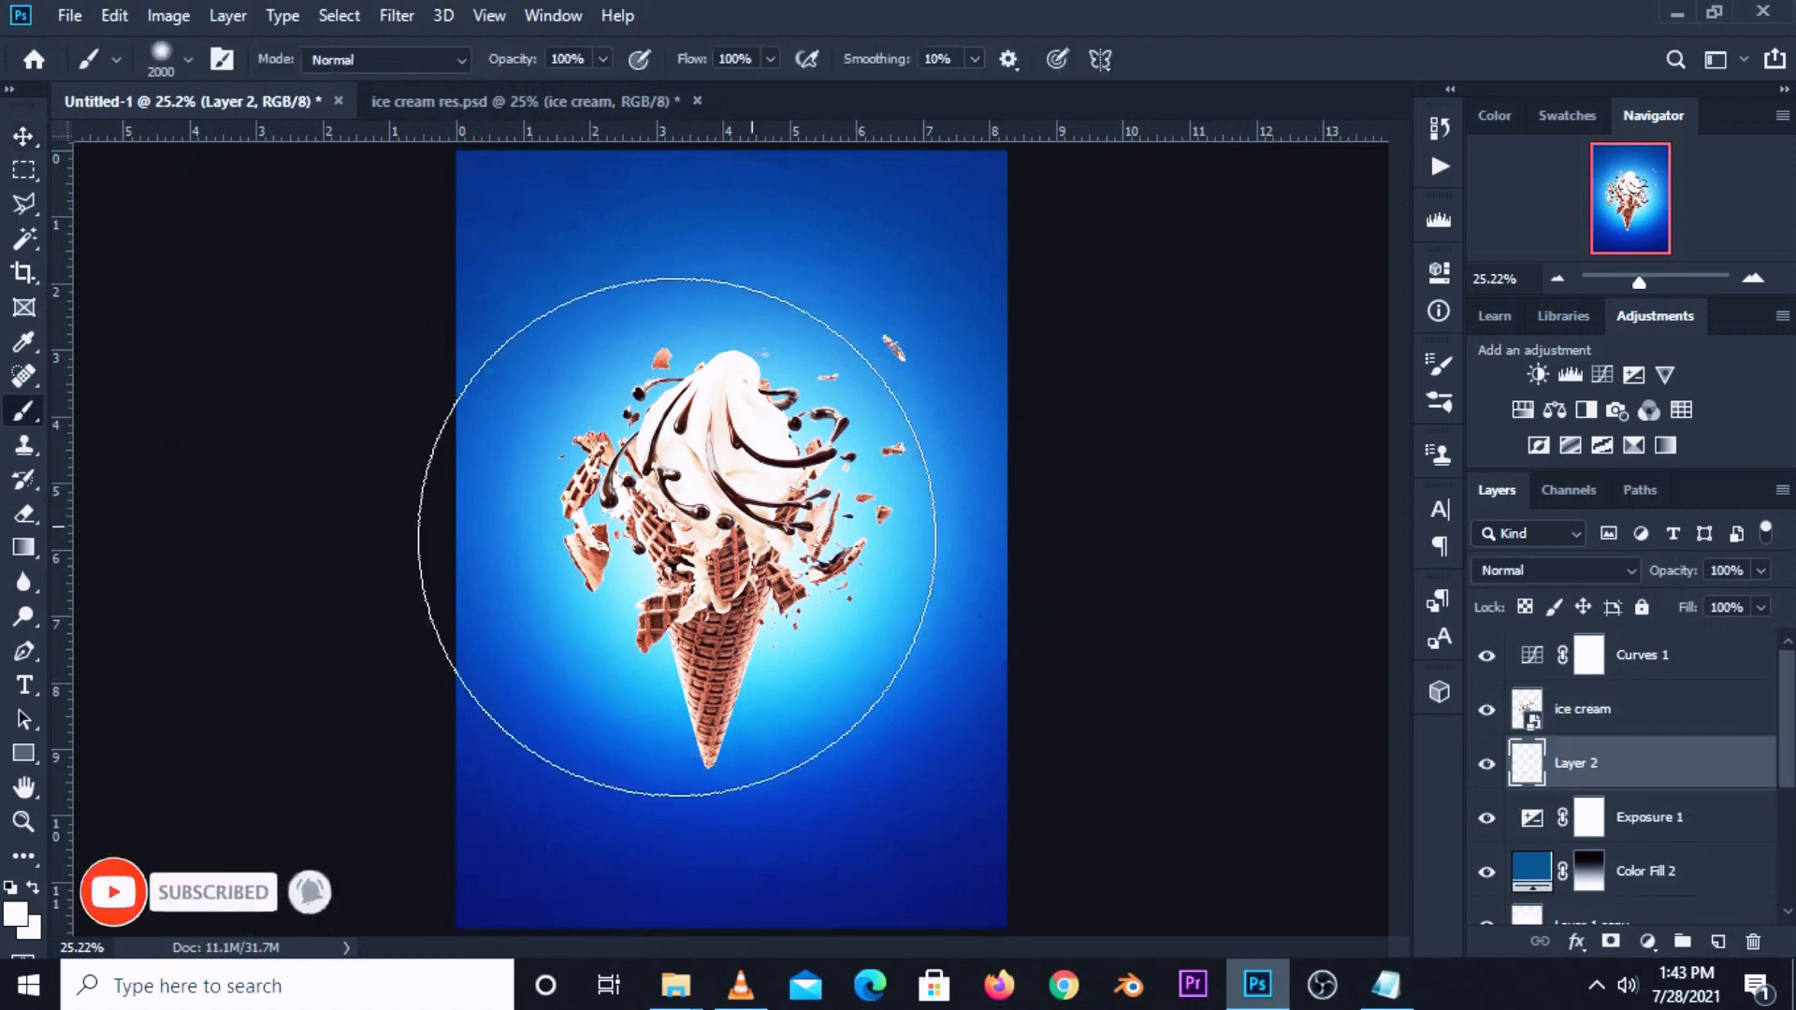
{"action": "left_click", "coordinate": [19, 917]}
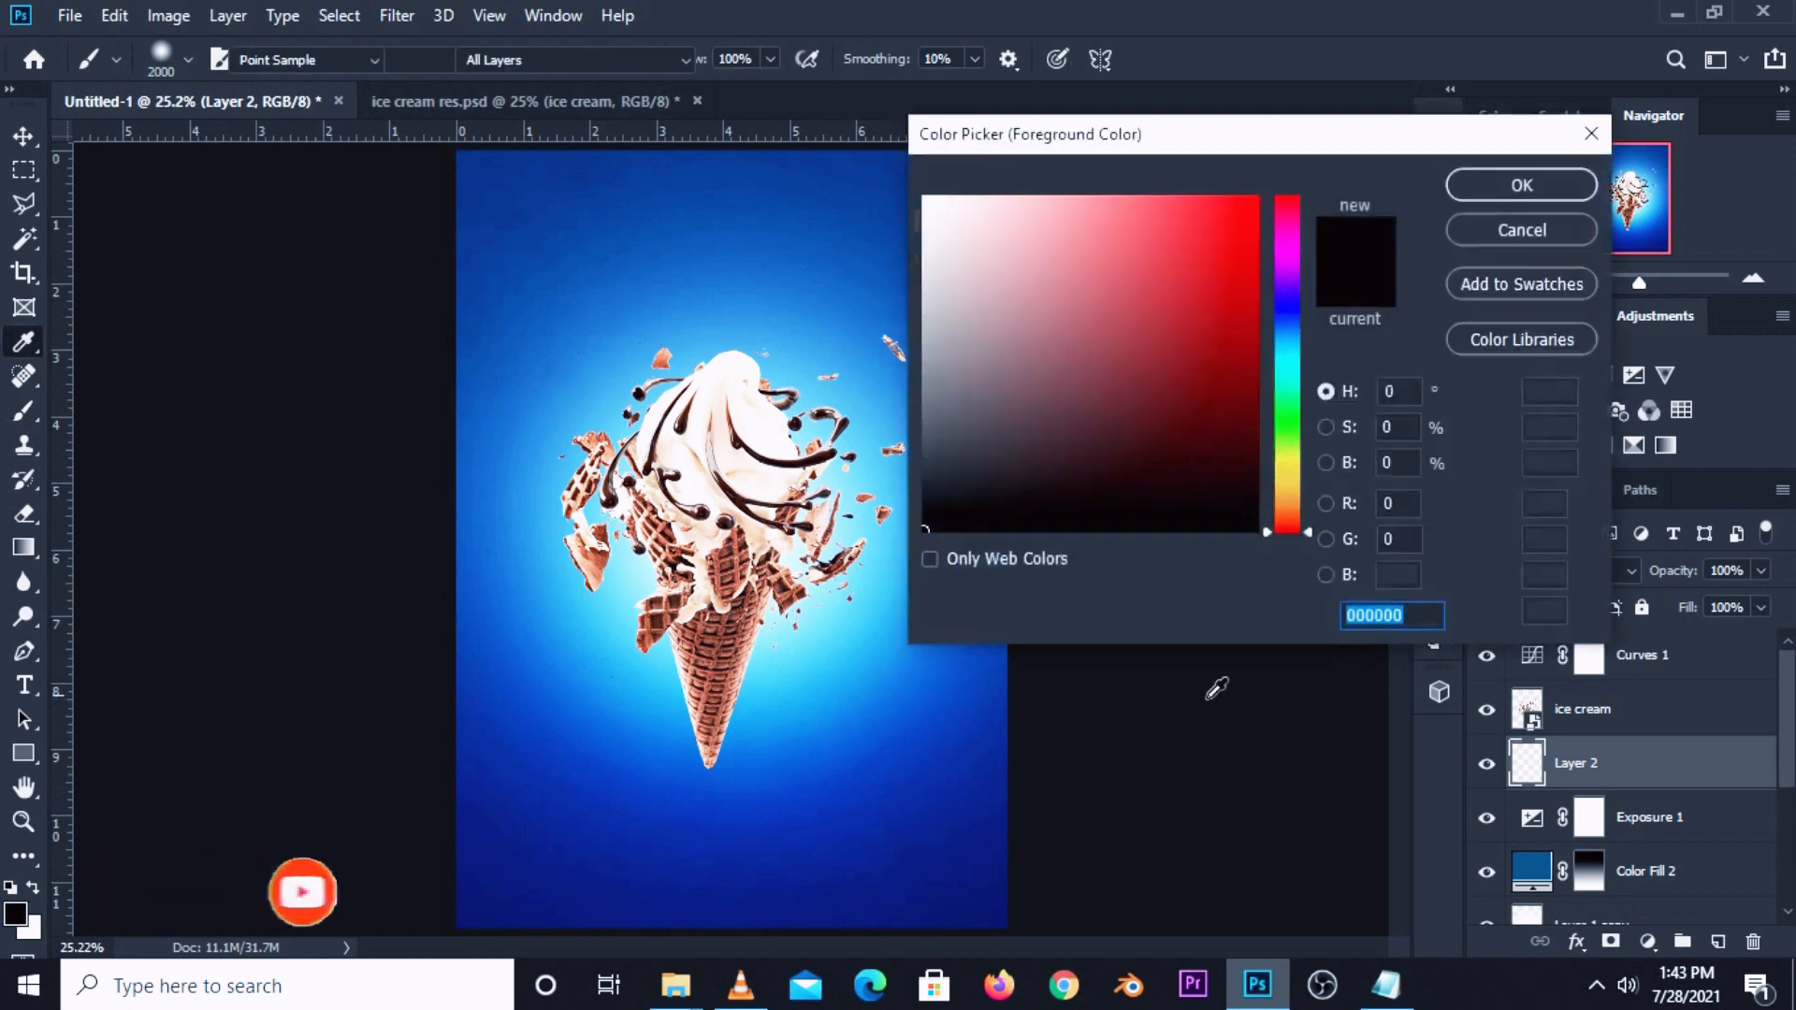
{"action": "left_click", "coordinate": [1472, 181]}
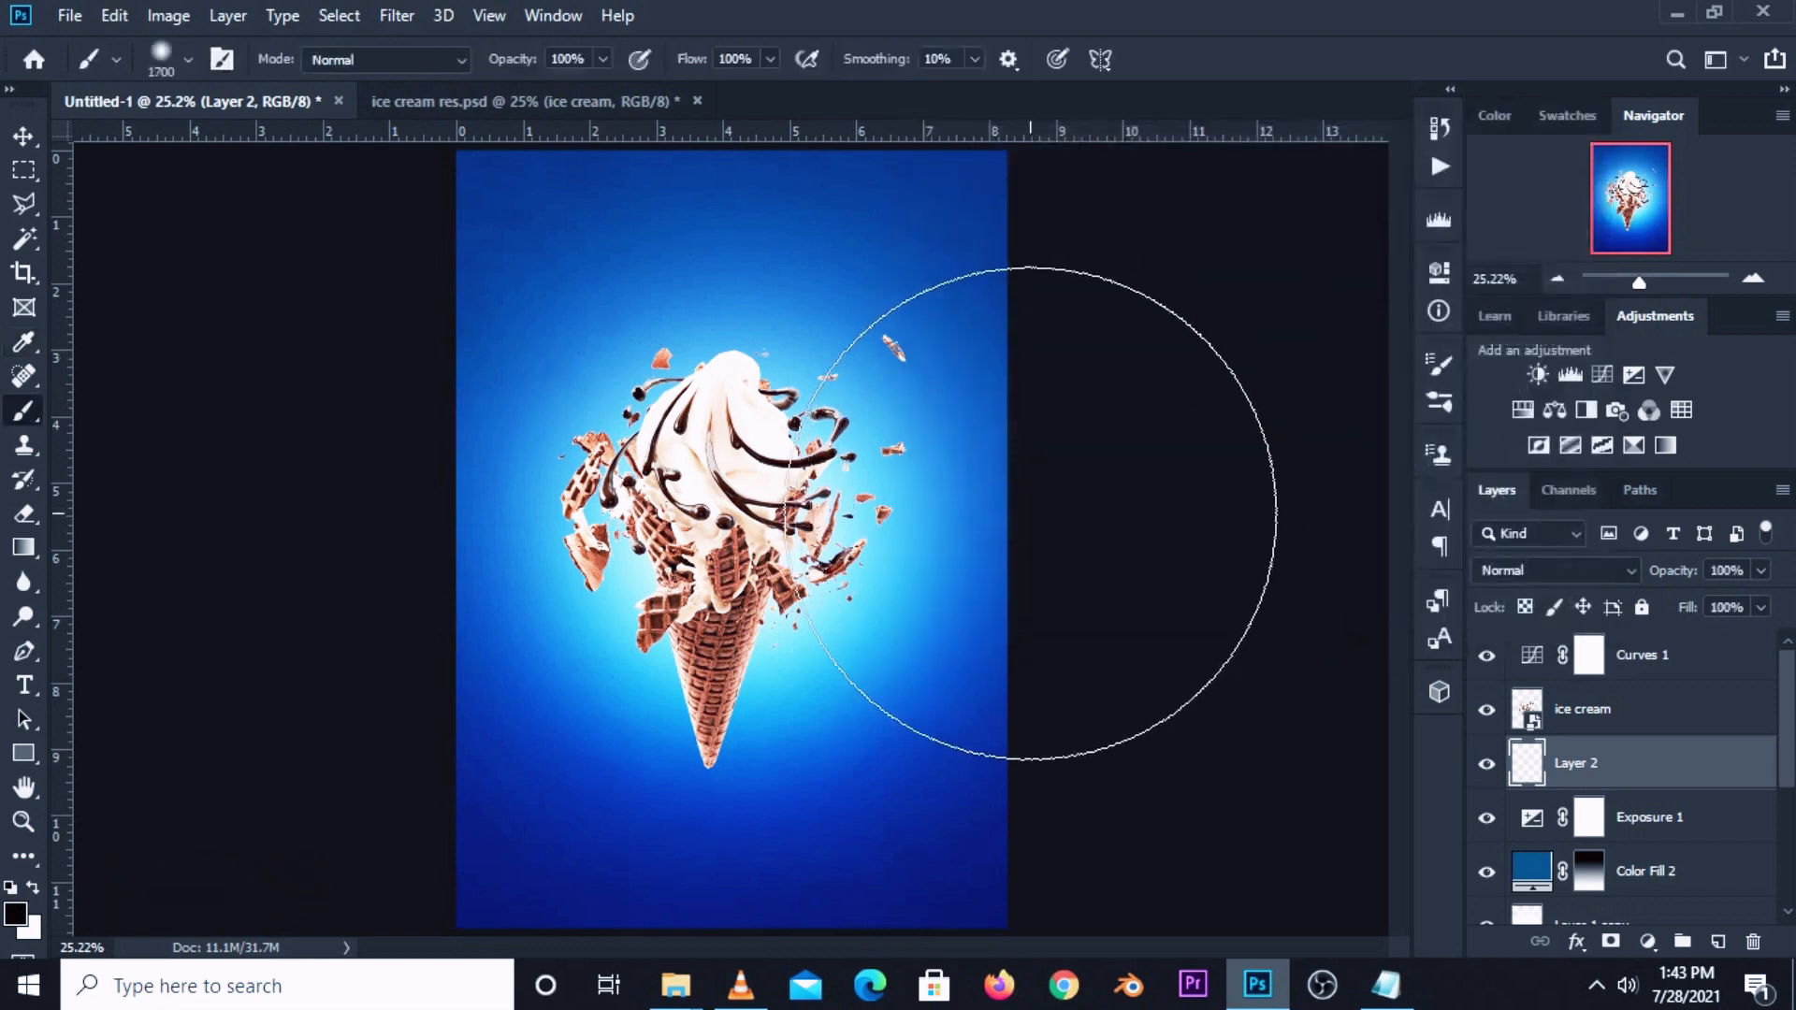
{"action": "key", "text": "bracketleft"}
{"action": "key", "text": "bracketleft"}
{"action": "key", "text": "bracketleft"}
{"action": "key", "text": "bracketleft"}
{"action": "key", "text": "bracketleft"}
{"action": "key", "text": "bracketleft"}
{"action": "key", "text": "bracketleft"}
{"action": "key", "text": "bracketleft"}
{"action": "key", "text": "bracketleft"}
{"action": "key", "text": "bracketleft"}
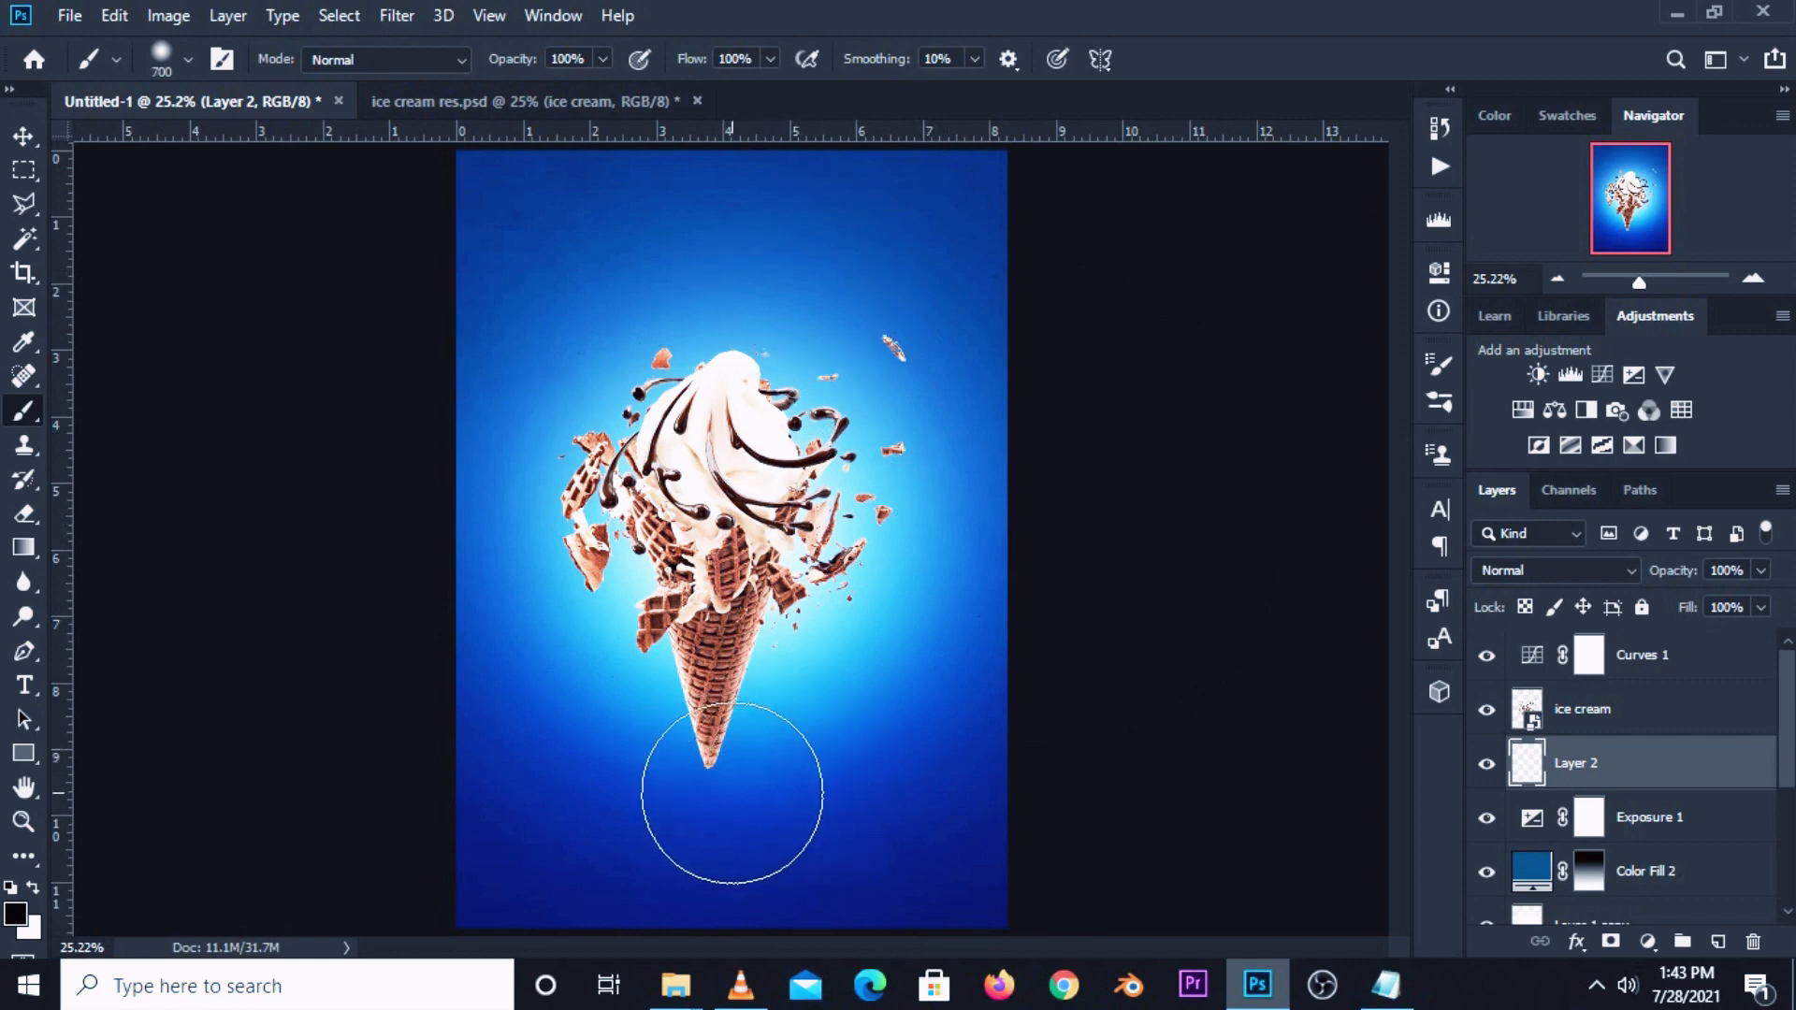
{"action": "left_click", "coordinate": [732, 793]}
Flatten the black spot to about 12% height as a shadow beneath the cone, and set Layer 2's opacity to 52%.
{"action": "left_click_drag", "start_coordinate": [42, 133], "coordinate": [77, 129]}
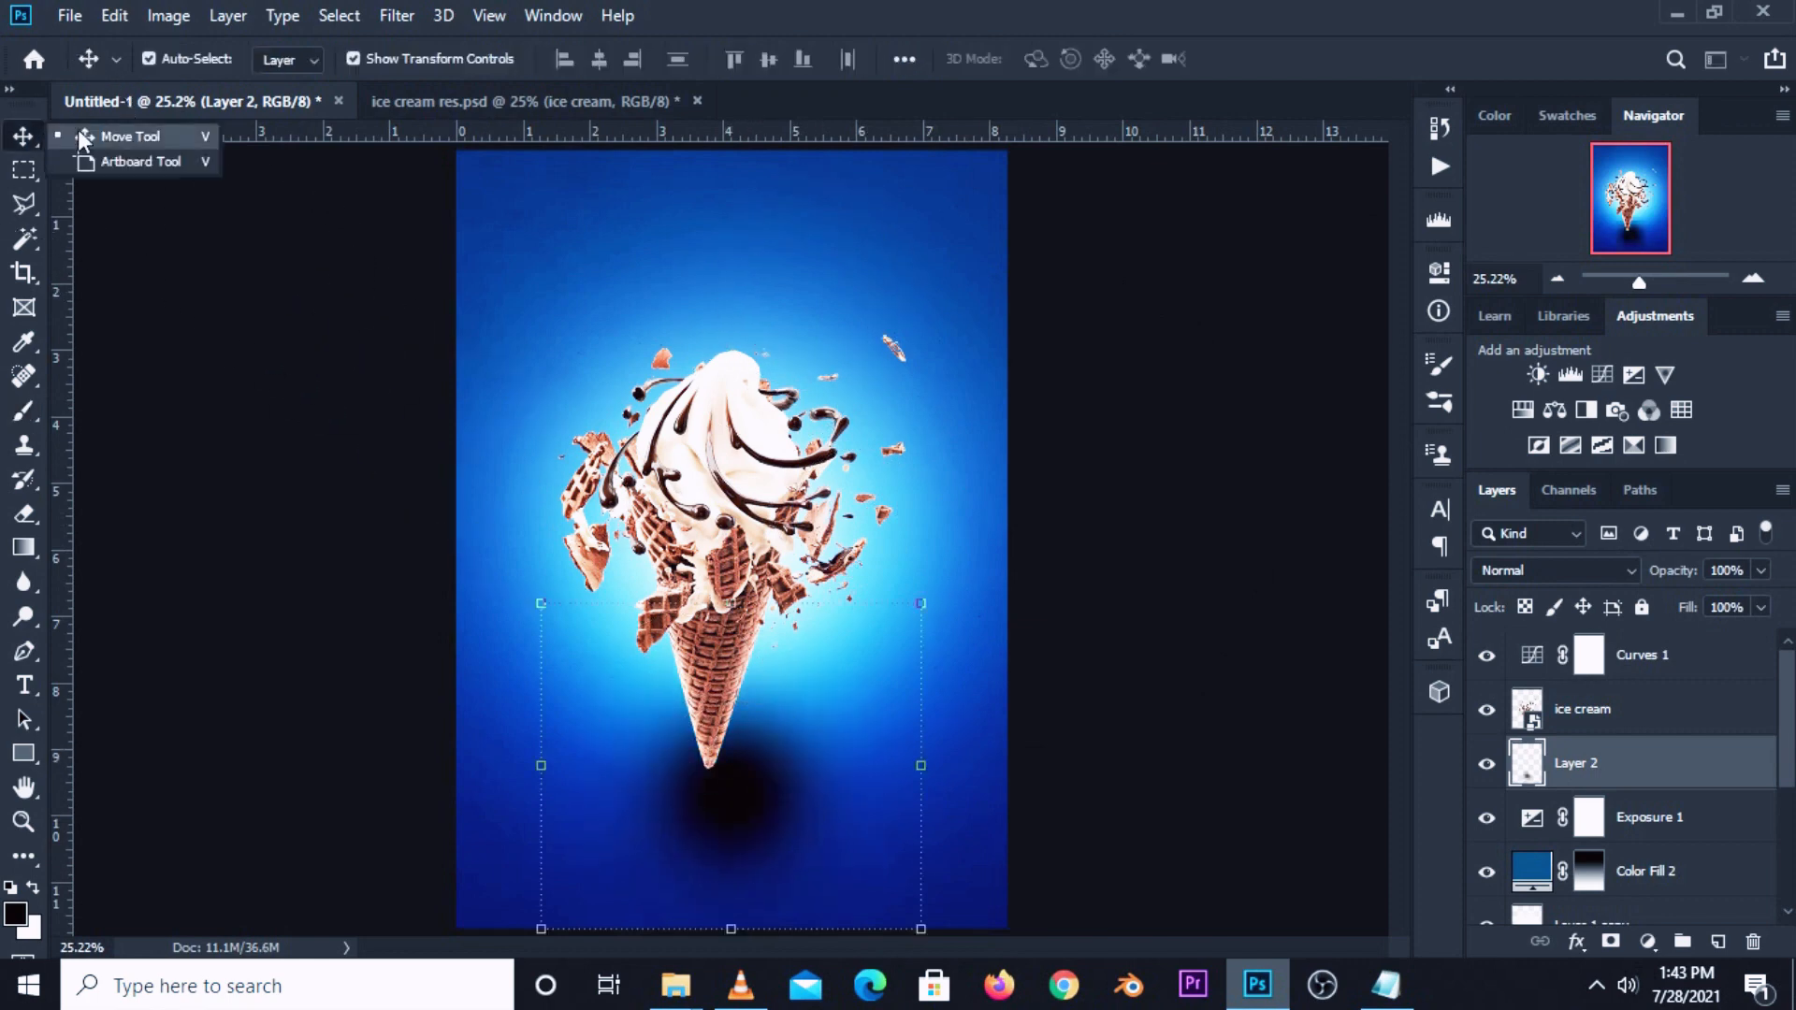
{"action": "left_click", "coordinate": [83, 136]}
{"action": "left_click_drag", "start_coordinate": [732, 609], "coordinate": [739, 822]}
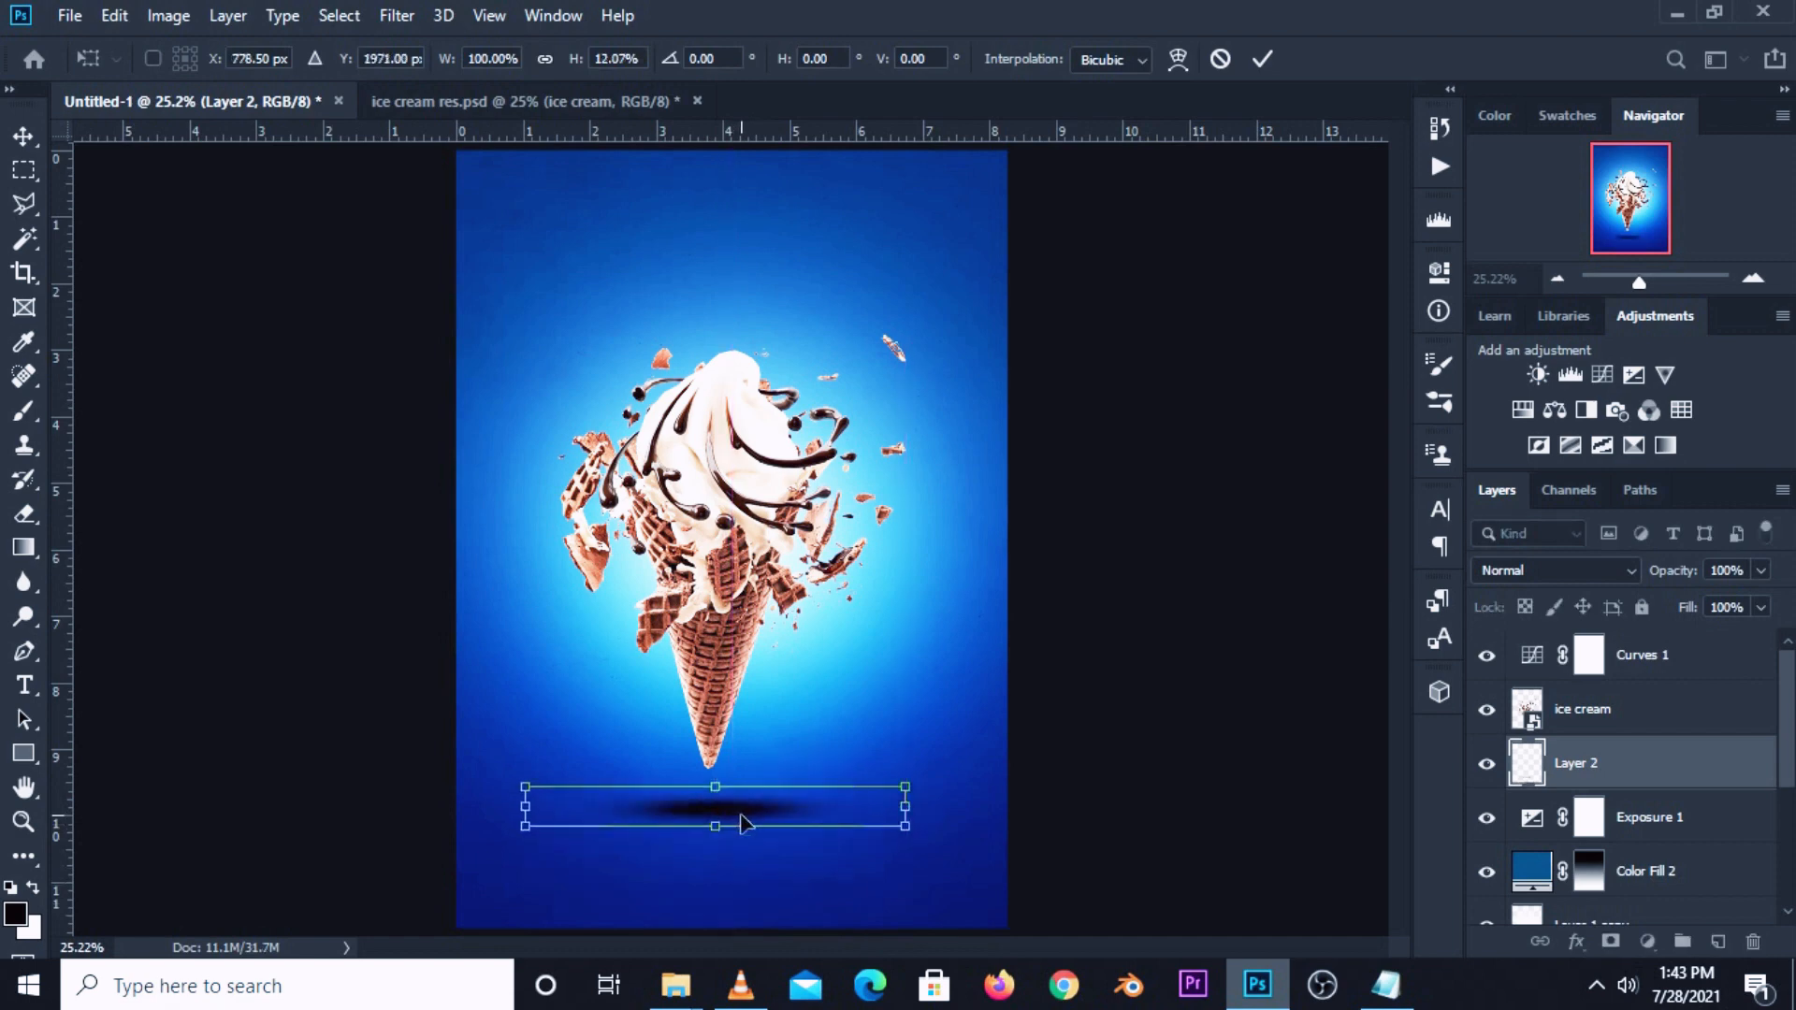
{"action": "key", "text": "Return"}
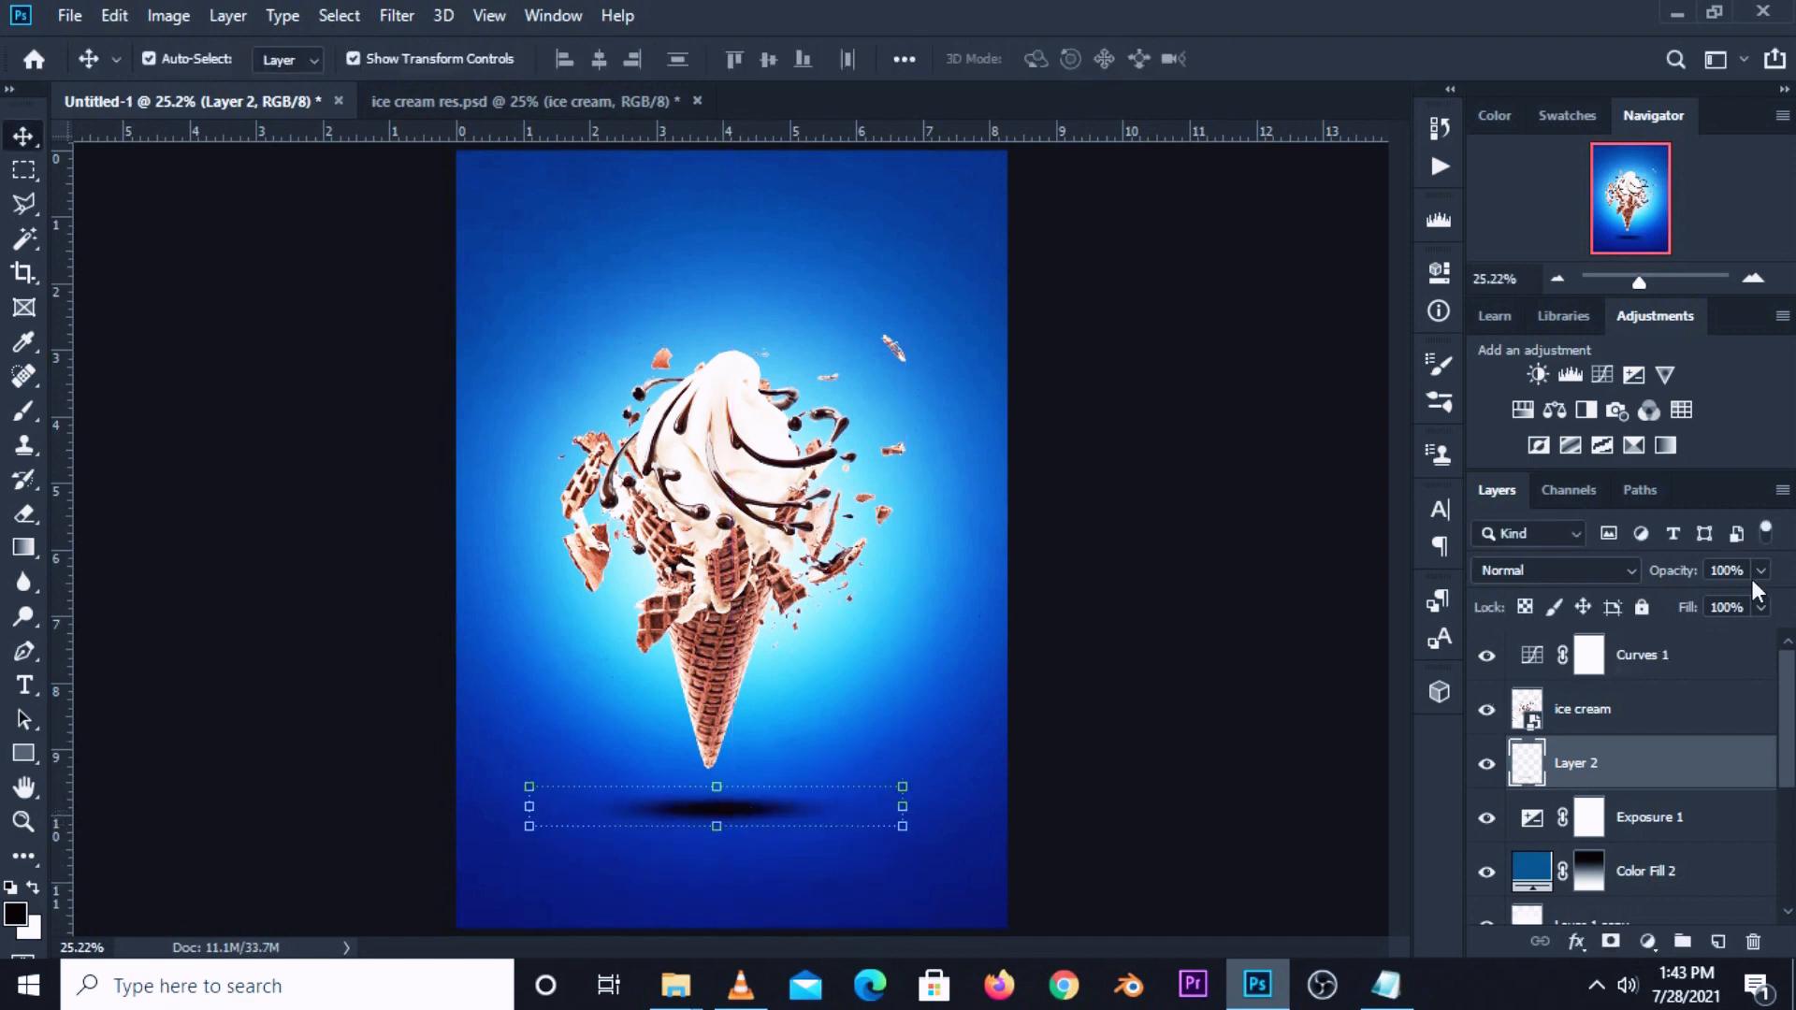
{"action": "left_click", "coordinate": [1759, 574]}
{"action": "left_click", "coordinate": [1260, 643]}
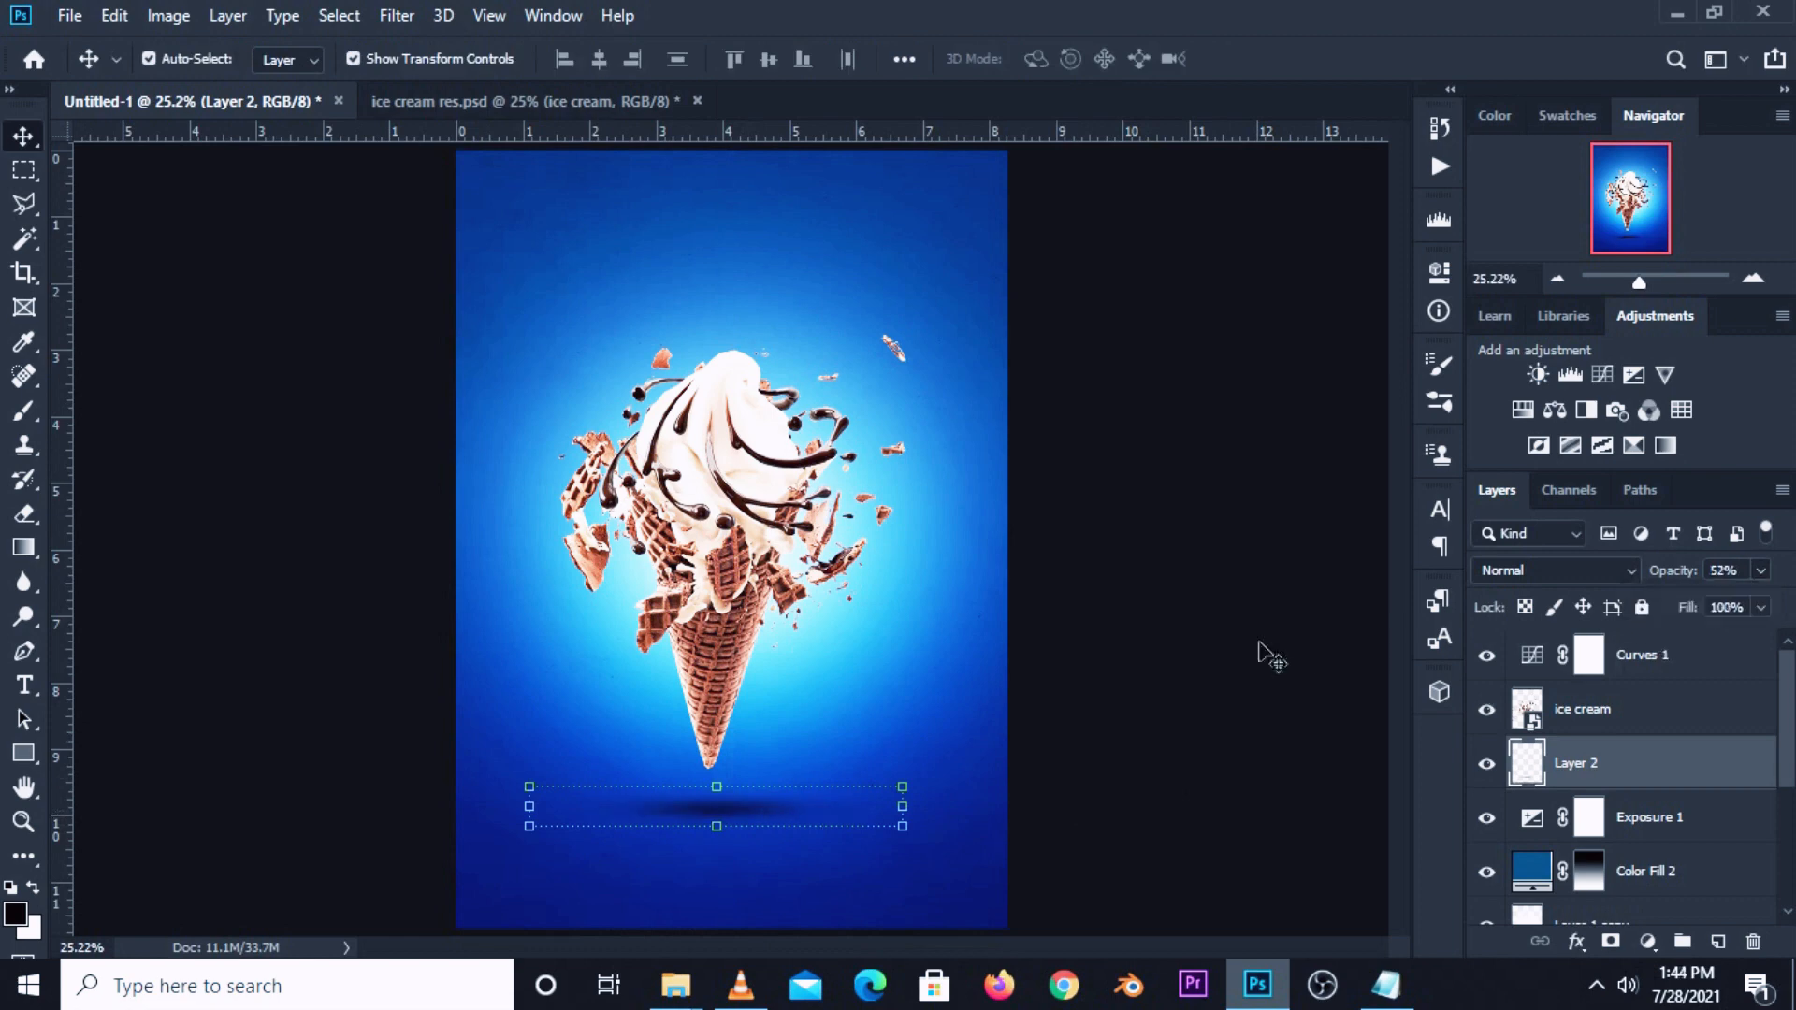
Make the shadow on Layer 2 thinner and narrower, and reposition it slightly higher beneath the cone's tip.
{"action": "left_click", "coordinate": [737, 810]}
{"action": "left_click", "coordinate": [719, 787]}
{"action": "left_click_drag", "start_coordinate": [718, 786], "coordinate": [718, 799]}
{"action": "left_click_drag", "start_coordinate": [905, 813], "coordinate": [854, 812]}
{"action": "key", "text": "Return"}
{"action": "left_click_drag", "start_coordinate": [731, 820], "coordinate": [741, 815]}
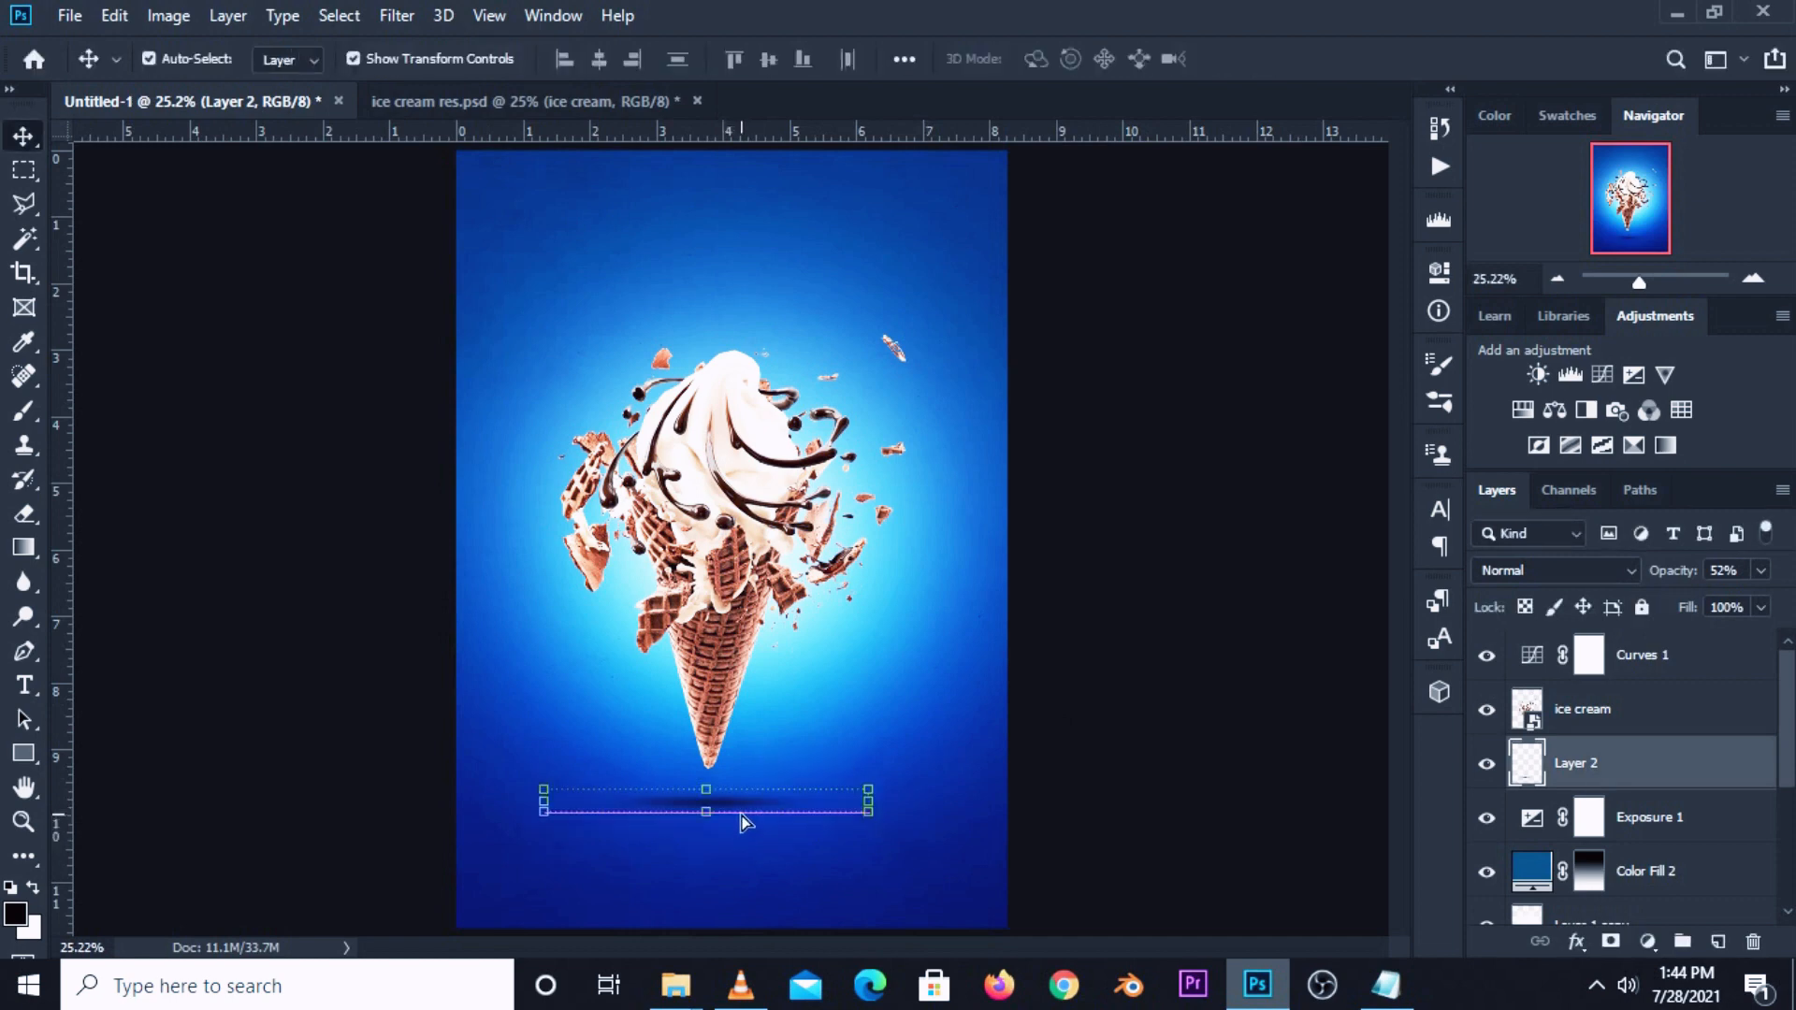
Center the ice cream layer horizontally on the canvas, leaving the shadow beneath it, and clear the selection.
{"action": "left_click", "coordinate": [1128, 740]}
{"action": "left_click", "coordinate": [703, 659]}
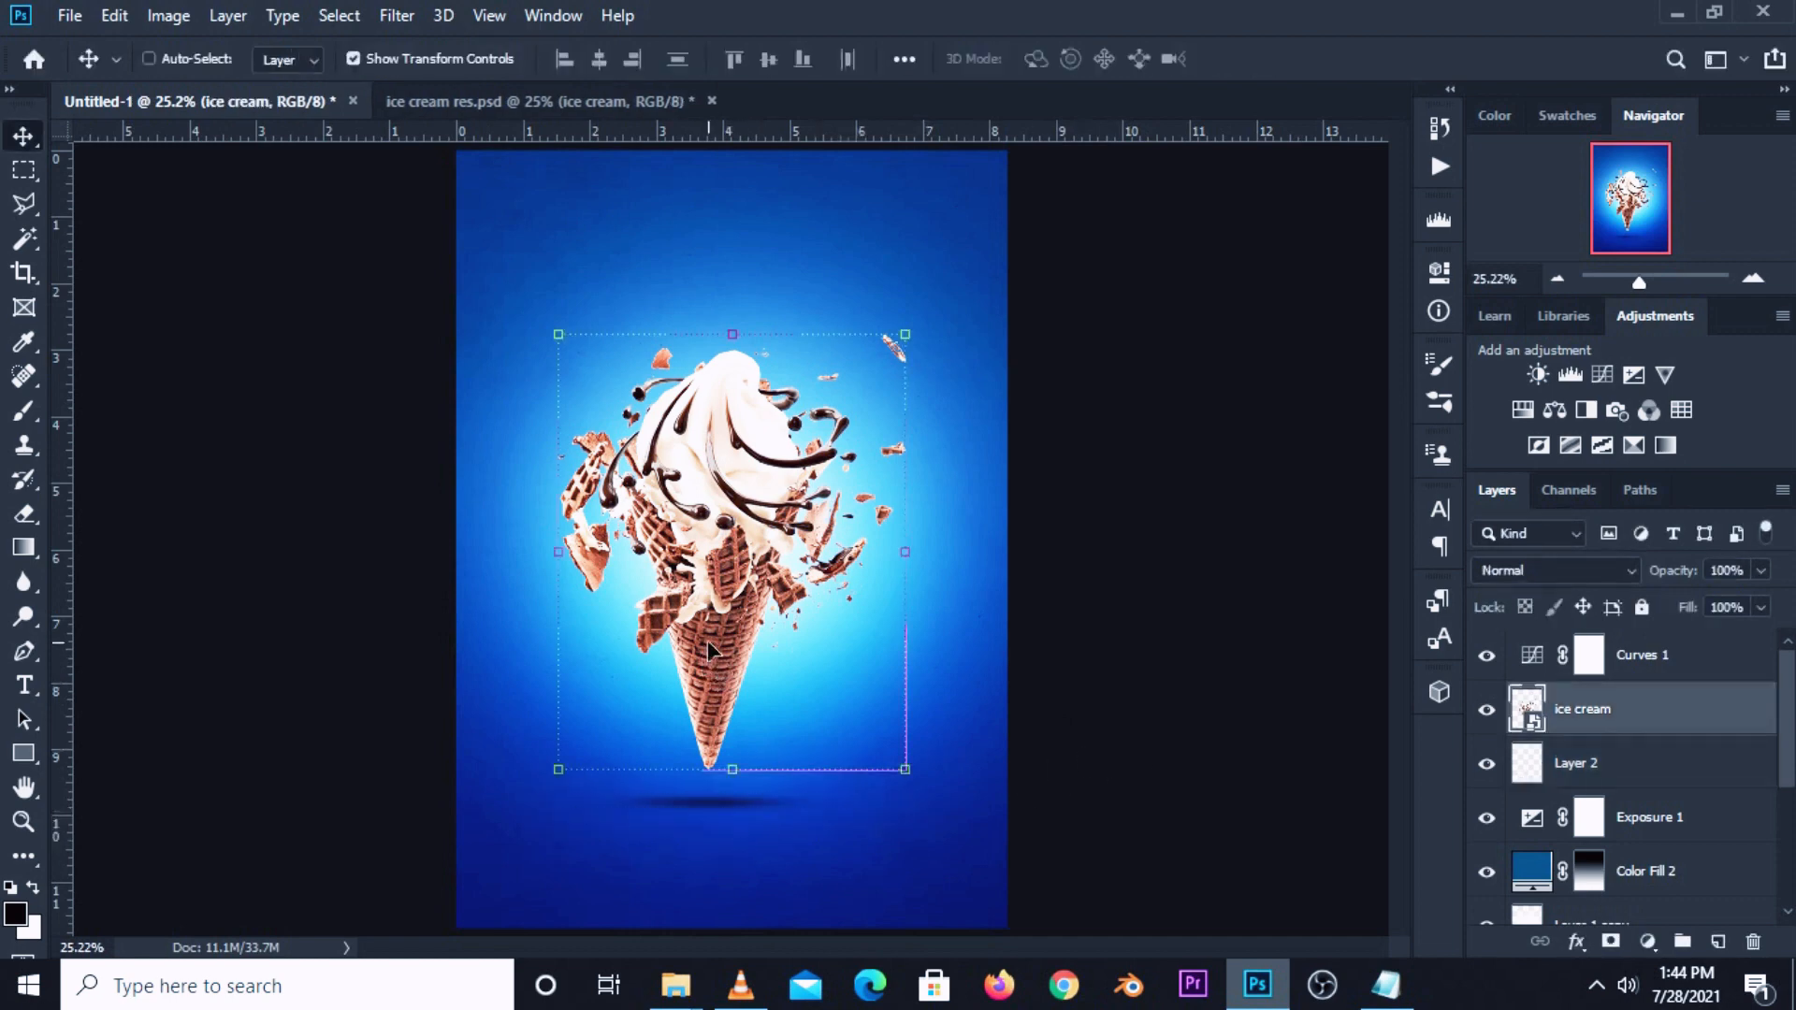
{"action": "key", "text": "ctrl+a"}
{"action": "left_click", "coordinate": [608, 70]}
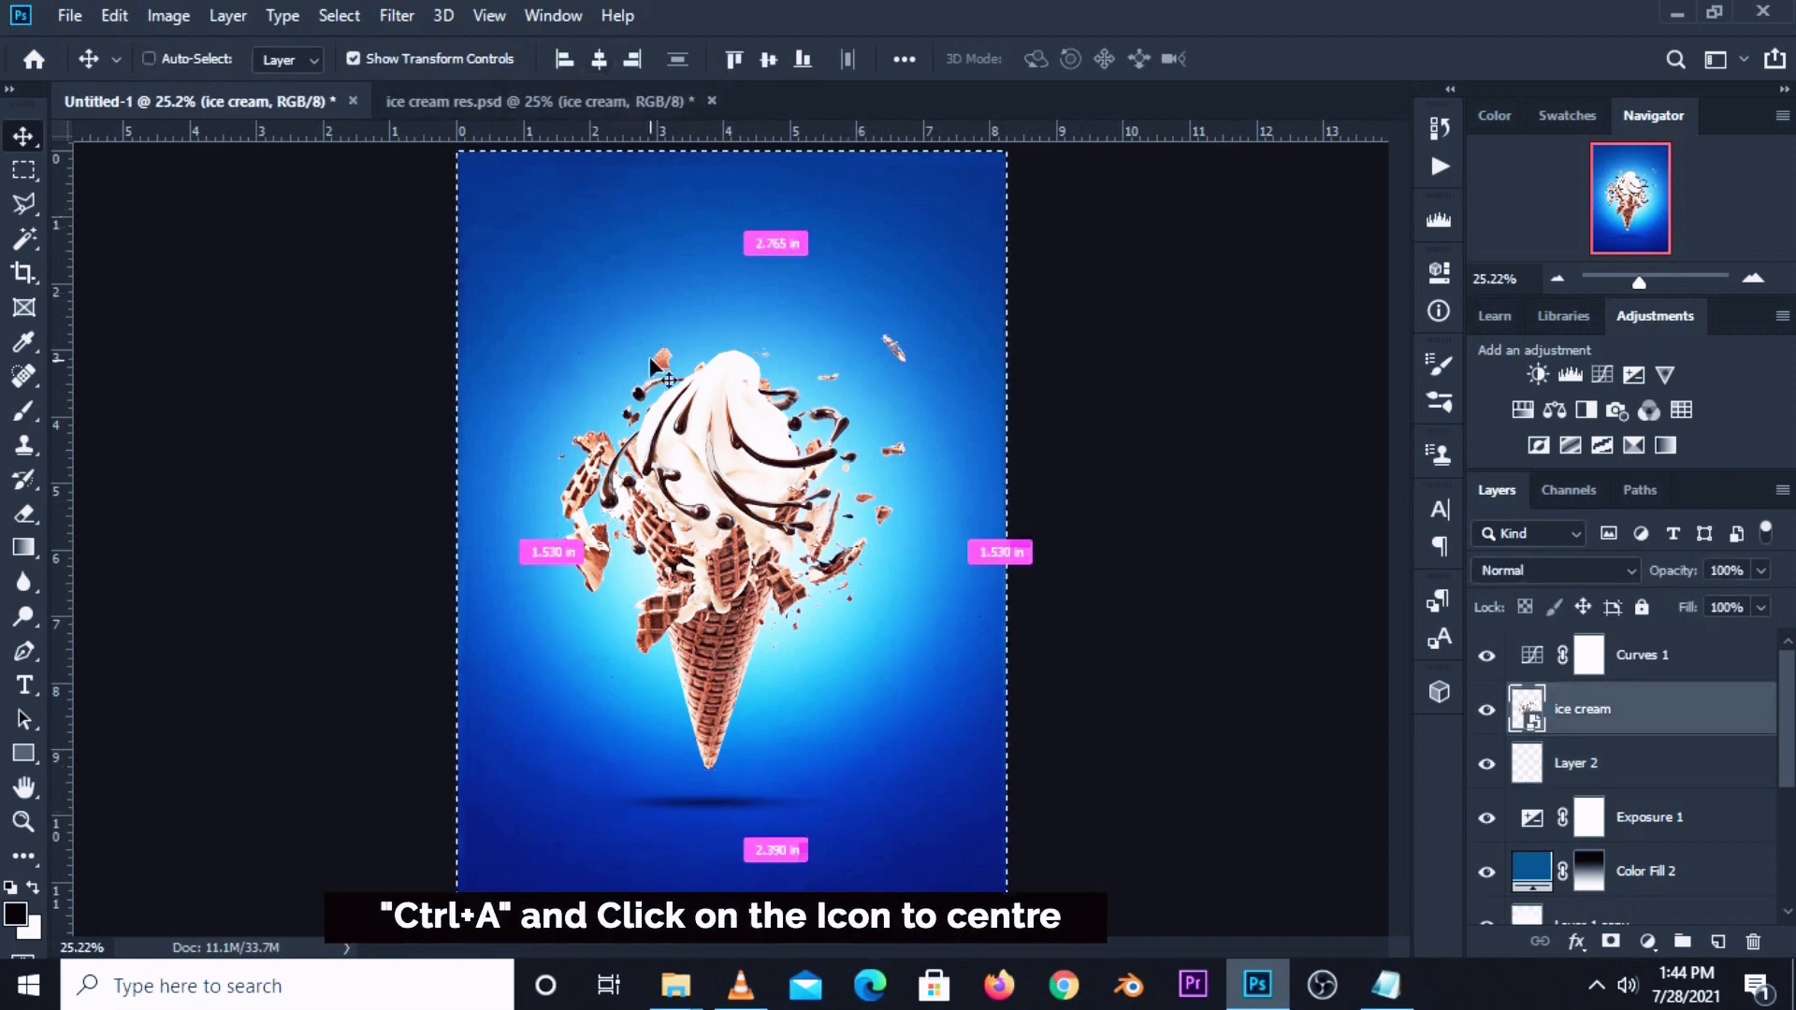
{"action": "key", "text": "ctrl+d"}
{"action": "left_click", "coordinate": [1169, 693]}
{"action": "left_click_drag", "start_coordinate": [716, 802], "coordinate": [722, 802]}
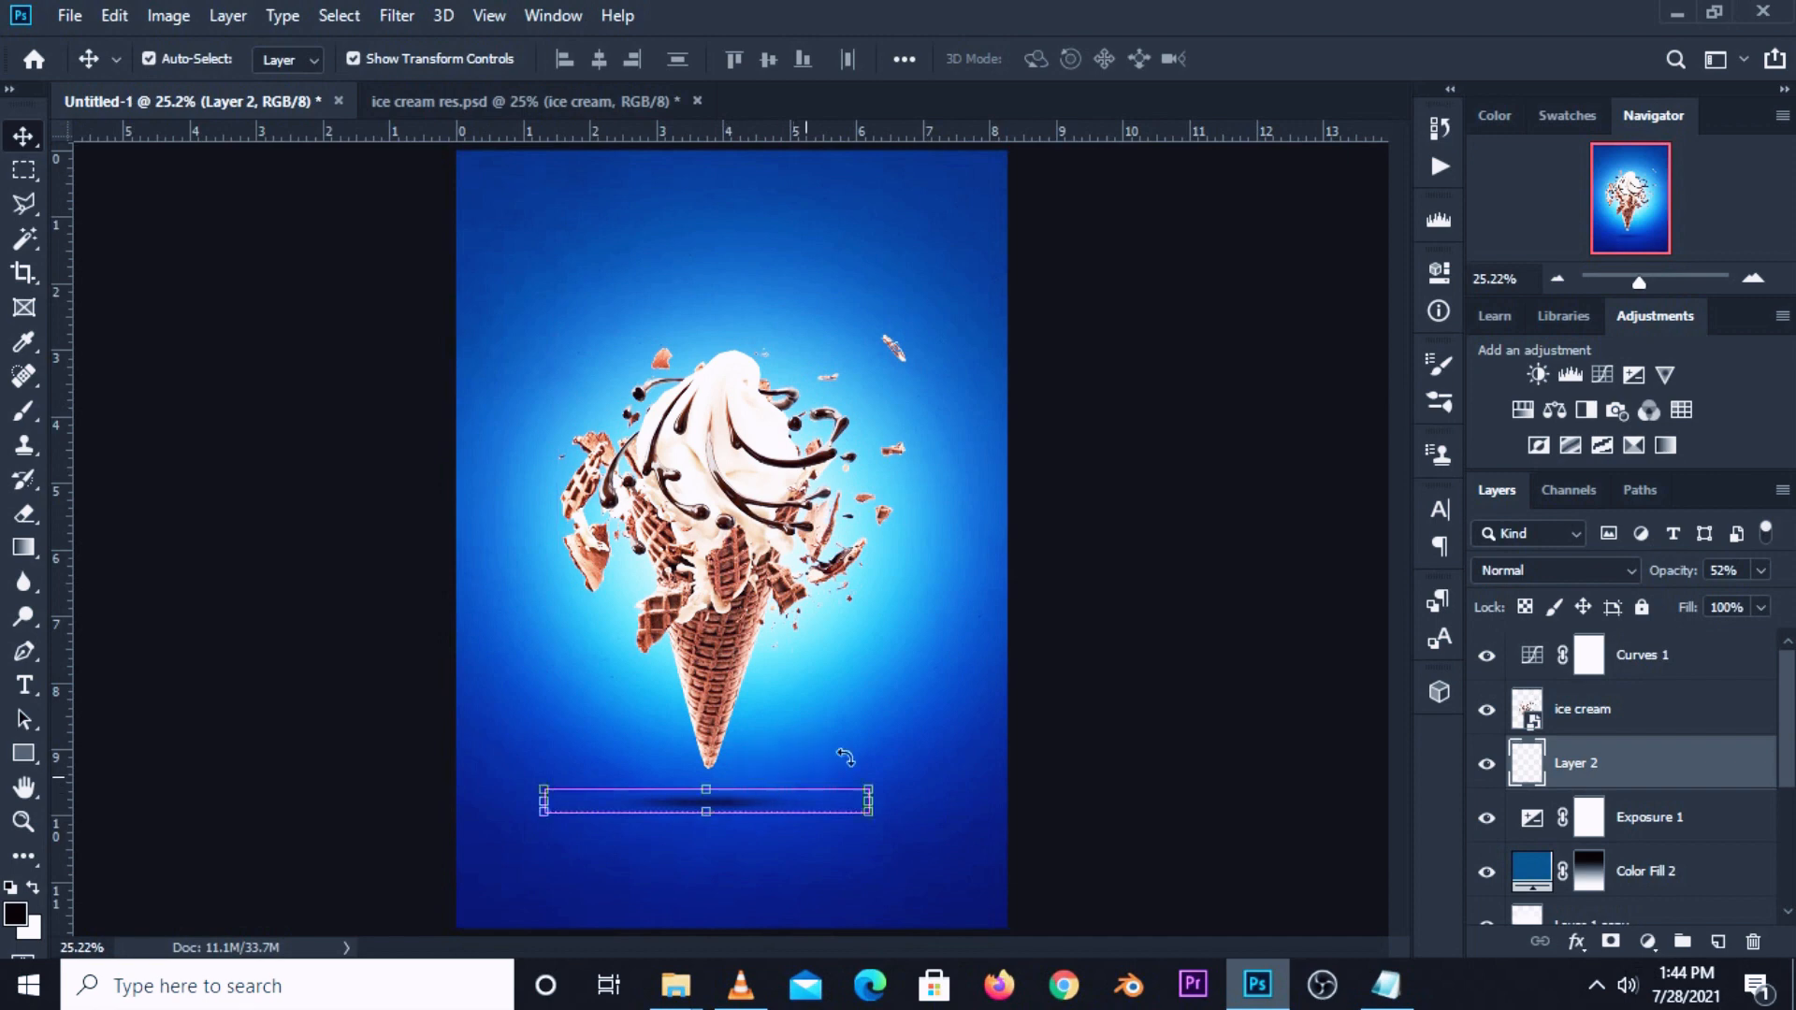
{"action": "left_click", "coordinate": [1088, 699]}
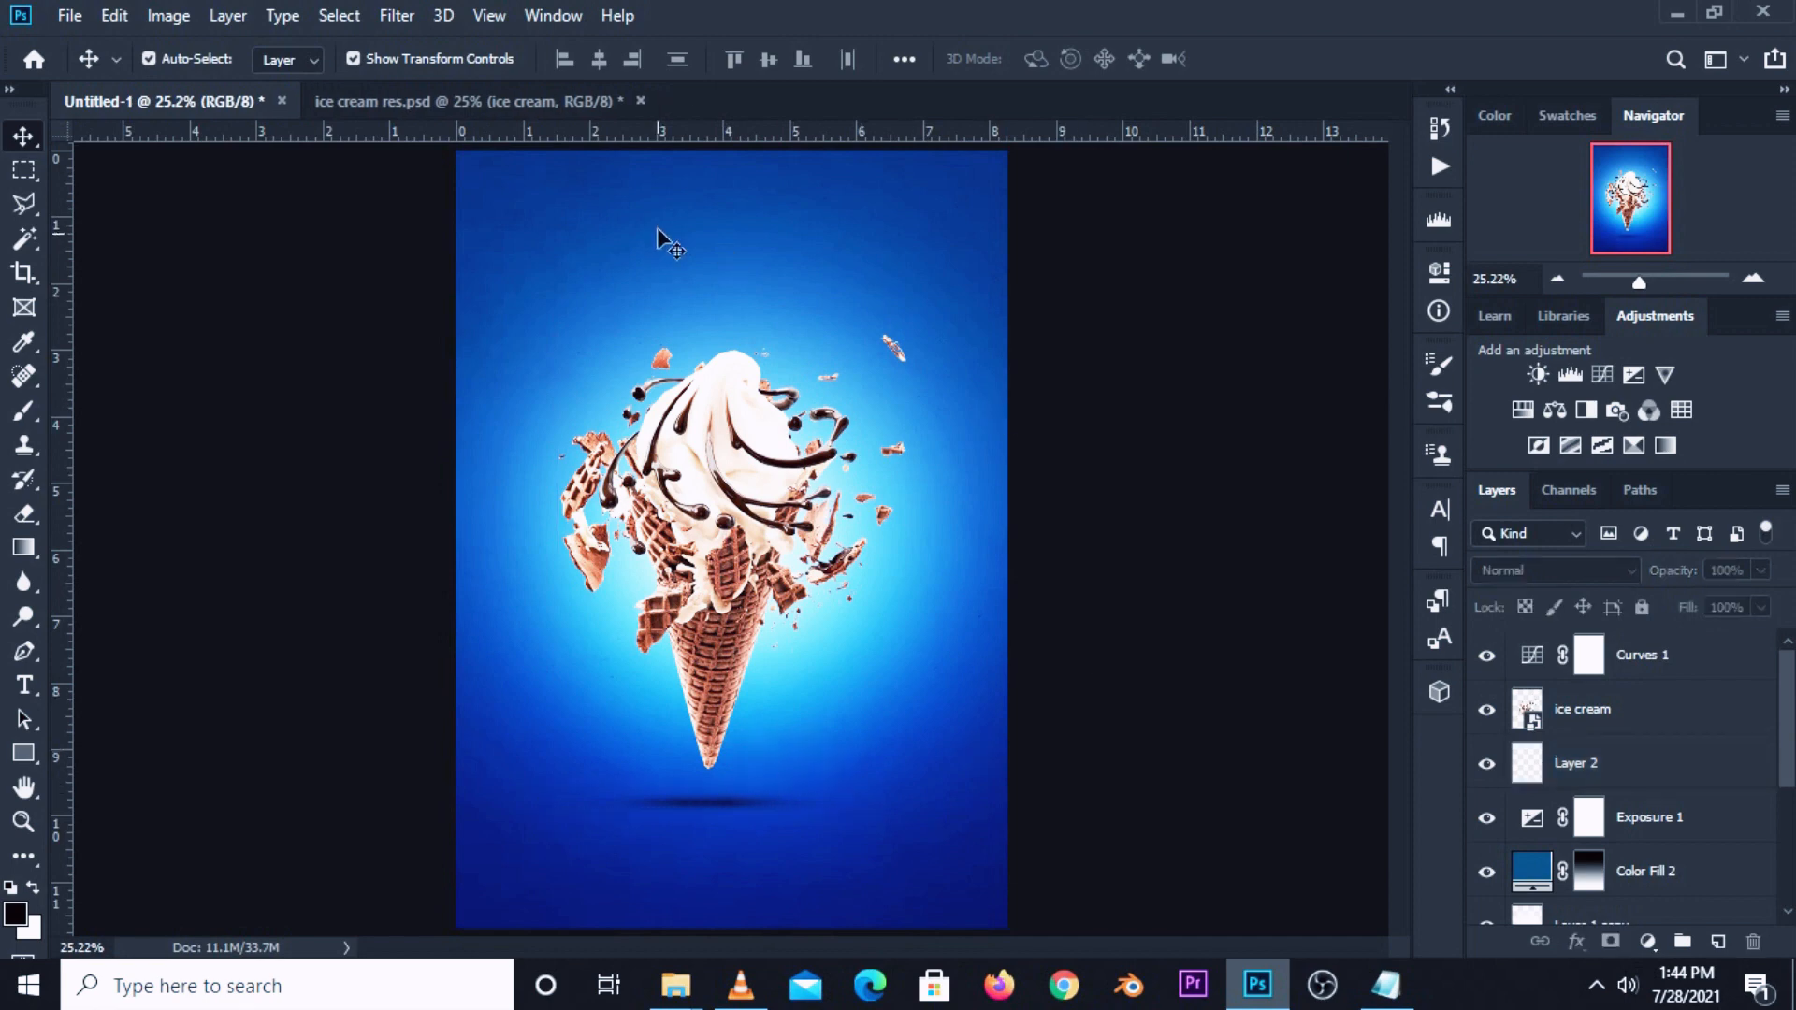
Bring the clouds layer from ice cream res.psd into the Untitled-1 poster and set its blend mode to Screen.
{"action": "left_click", "coordinate": [434, 99]}
{"action": "left_click", "coordinate": [642, 337]}
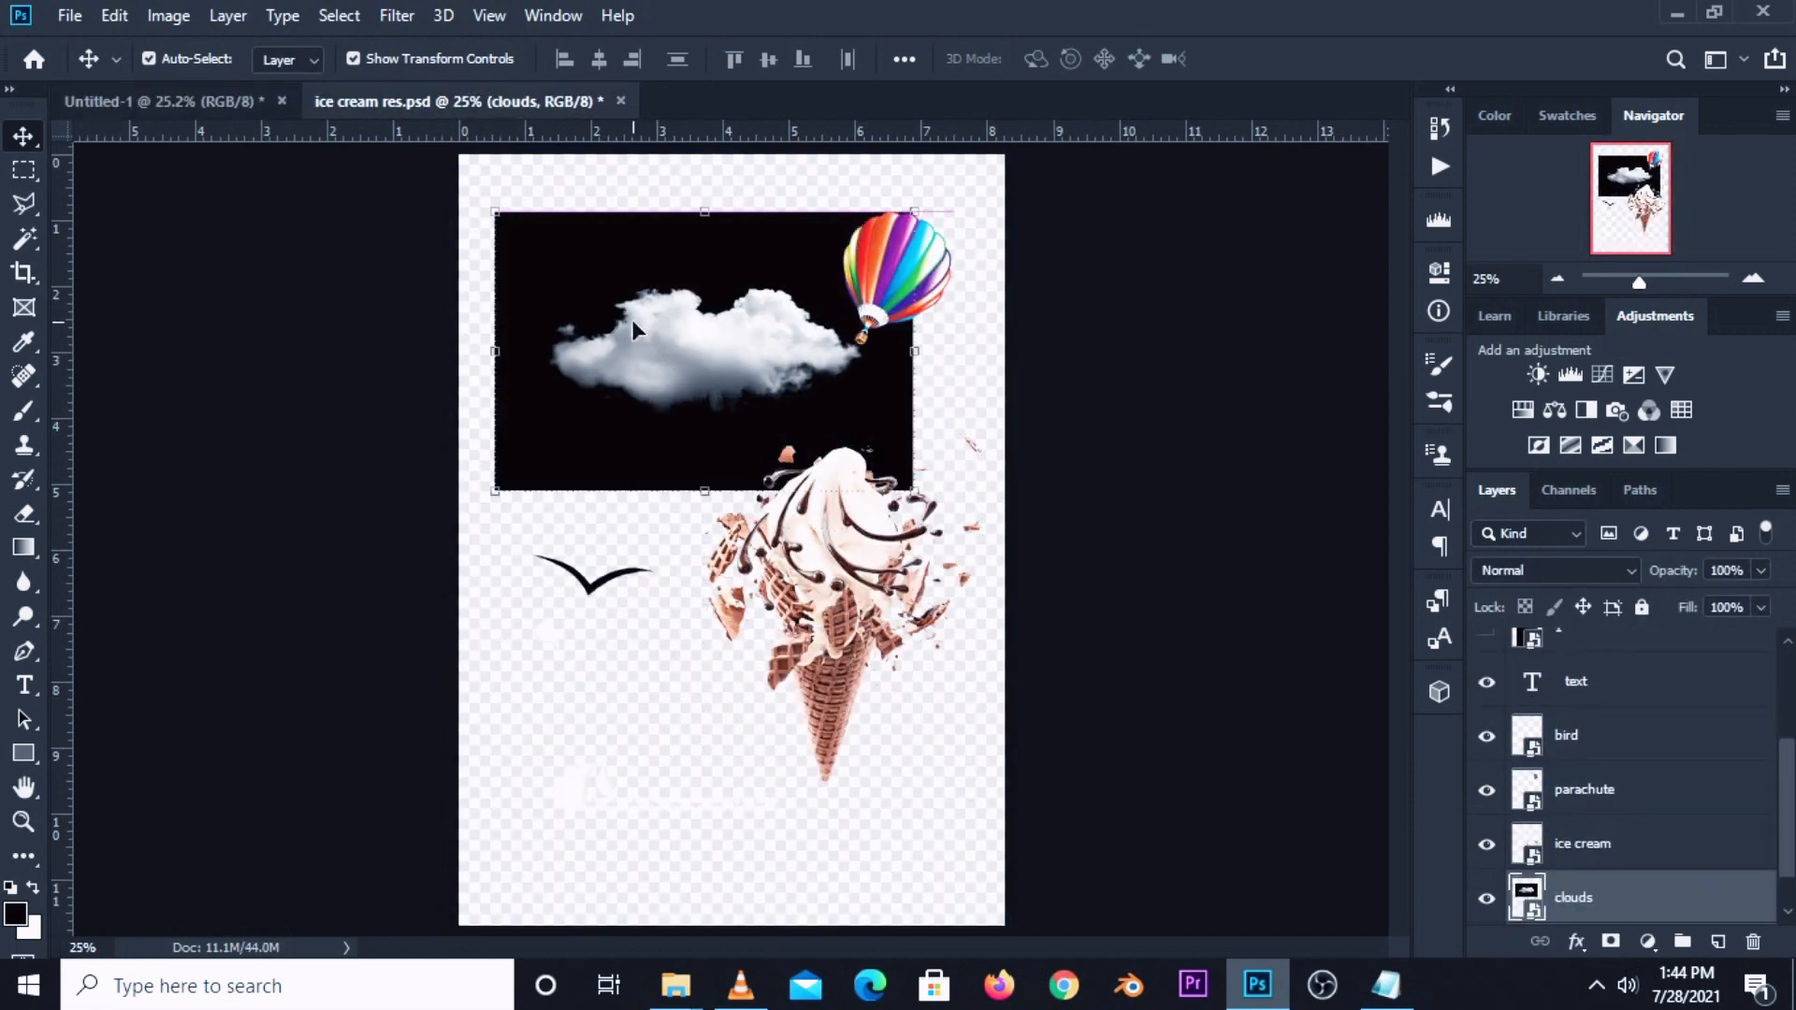
{"action": "left_click_drag", "start_coordinate": [633, 320], "coordinate": [633, 323]}
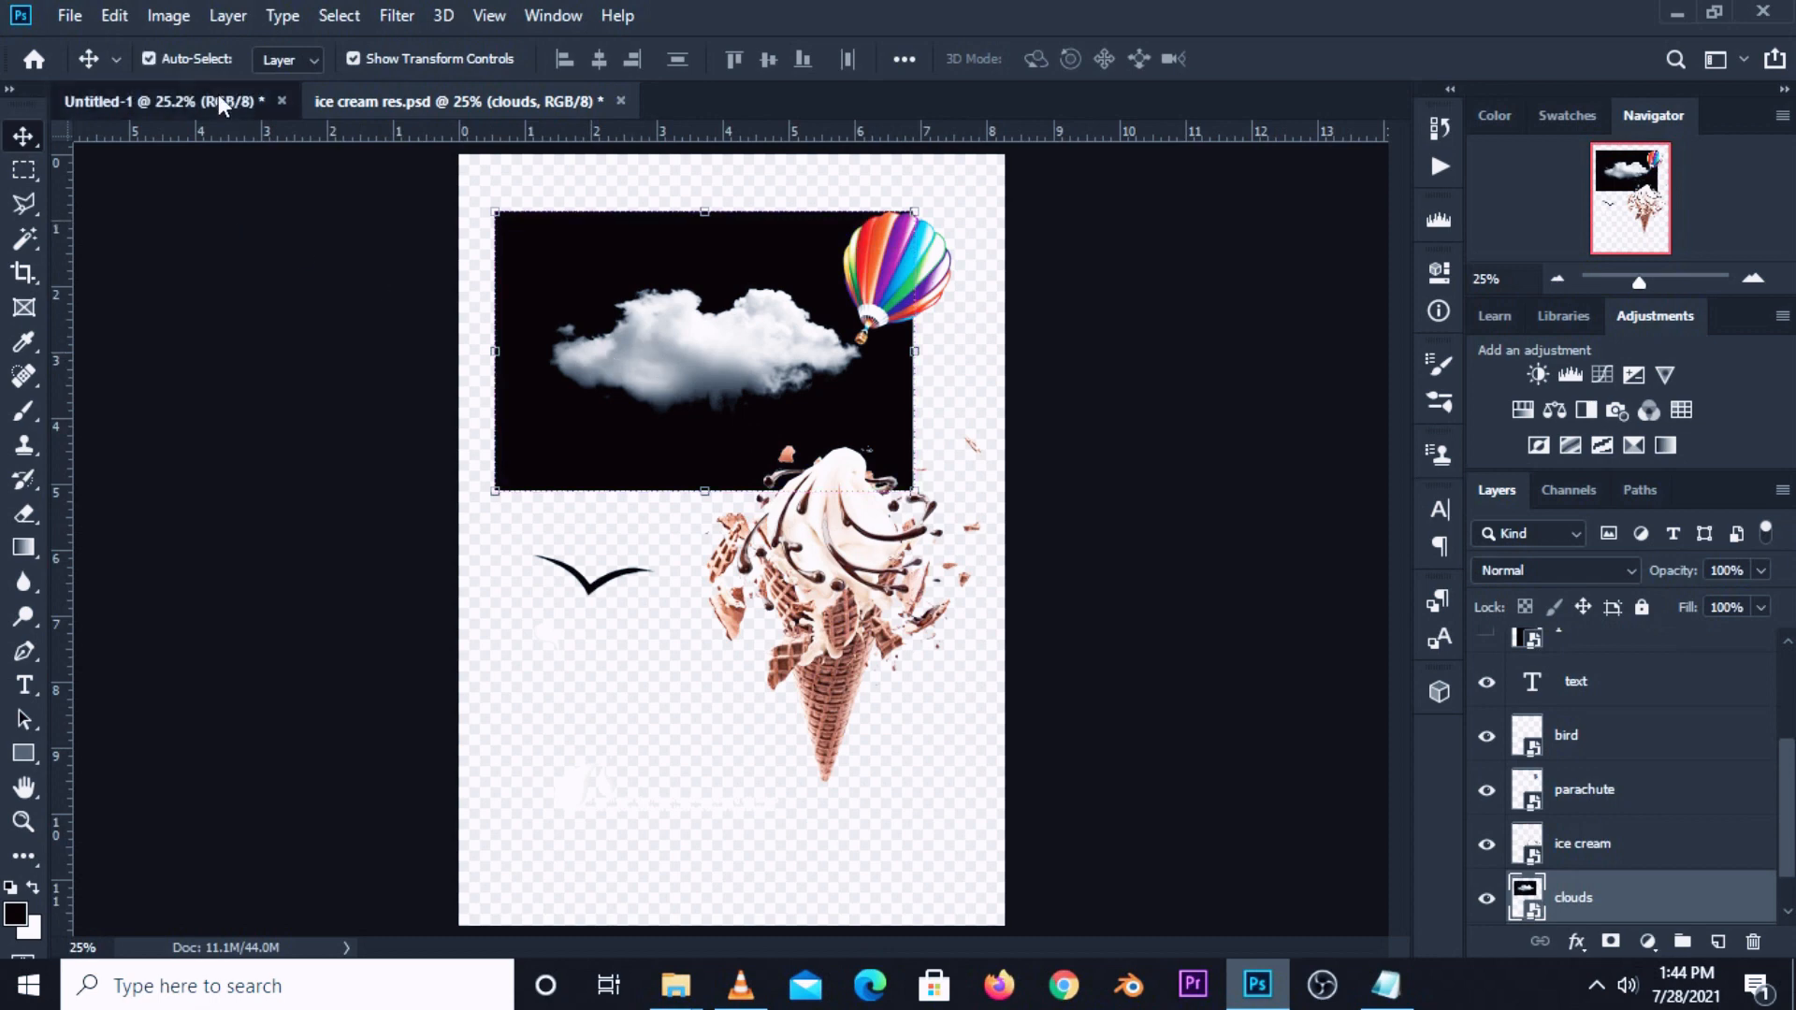
{"action": "left_click", "coordinate": [217, 97]}
{"action": "left_click_drag", "start_coordinate": [688, 341], "coordinate": [689, 346]}
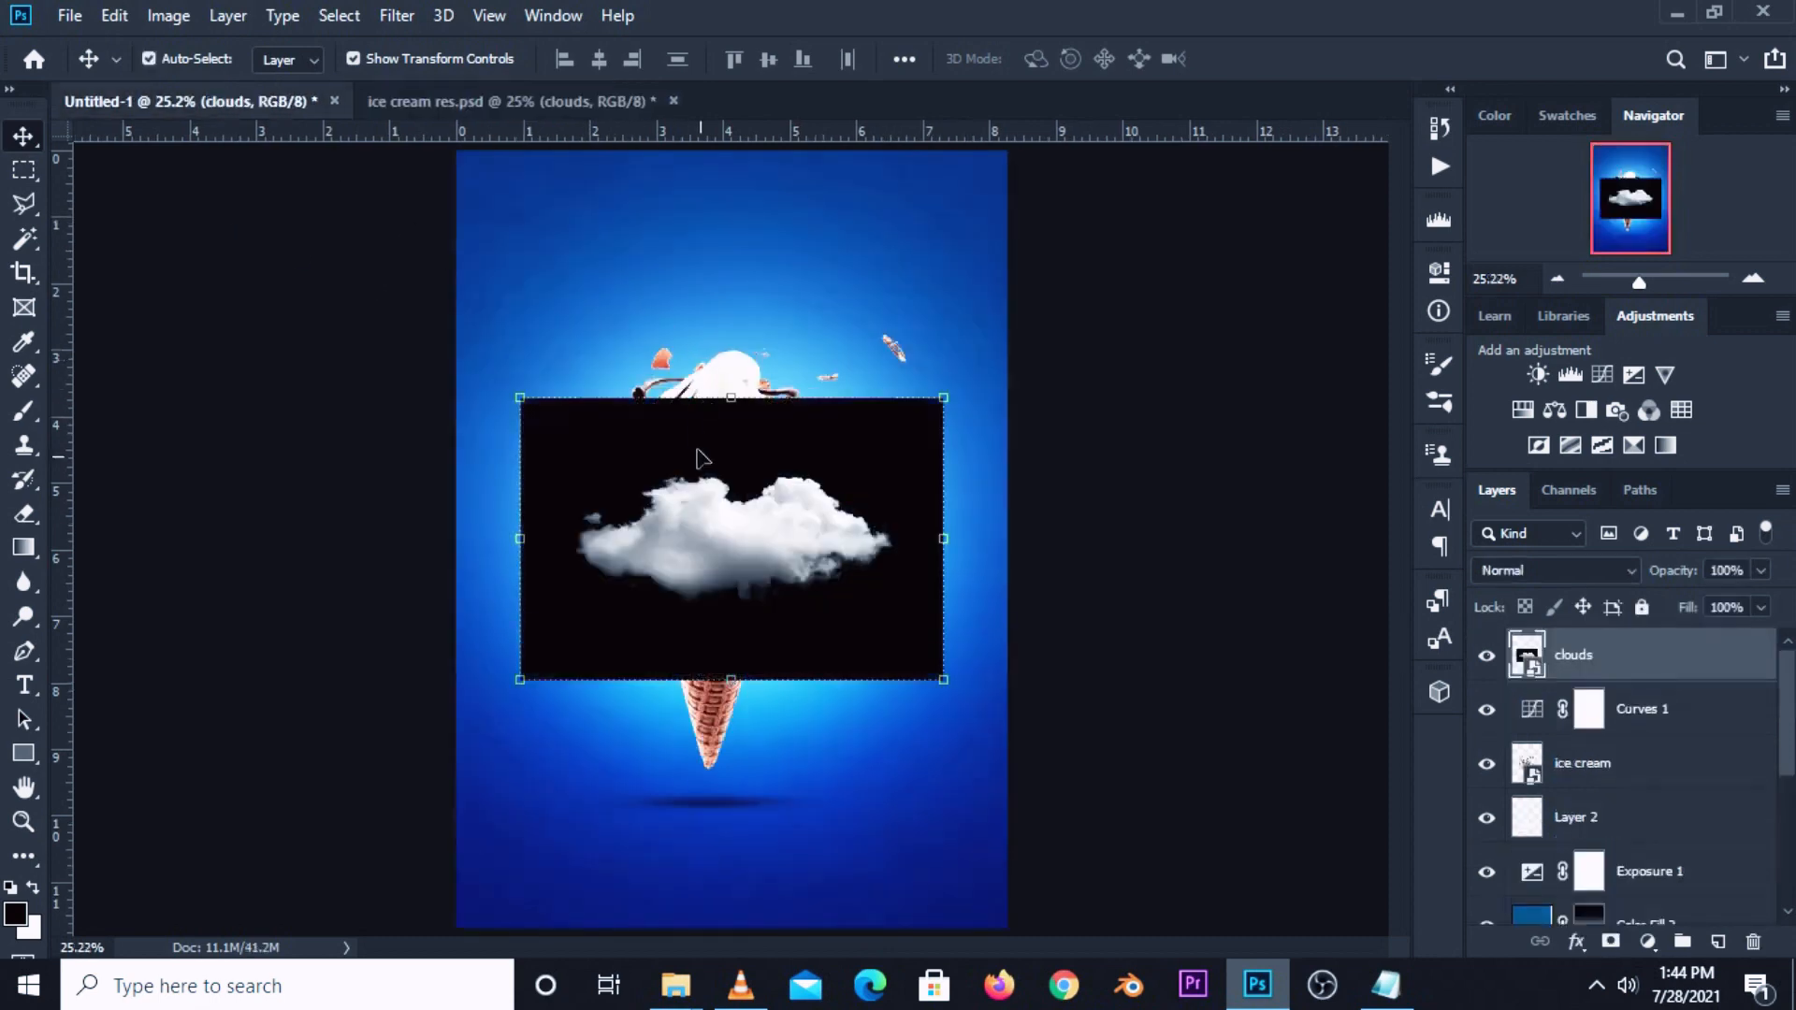
{"action": "left_click", "coordinate": [1501, 570]}
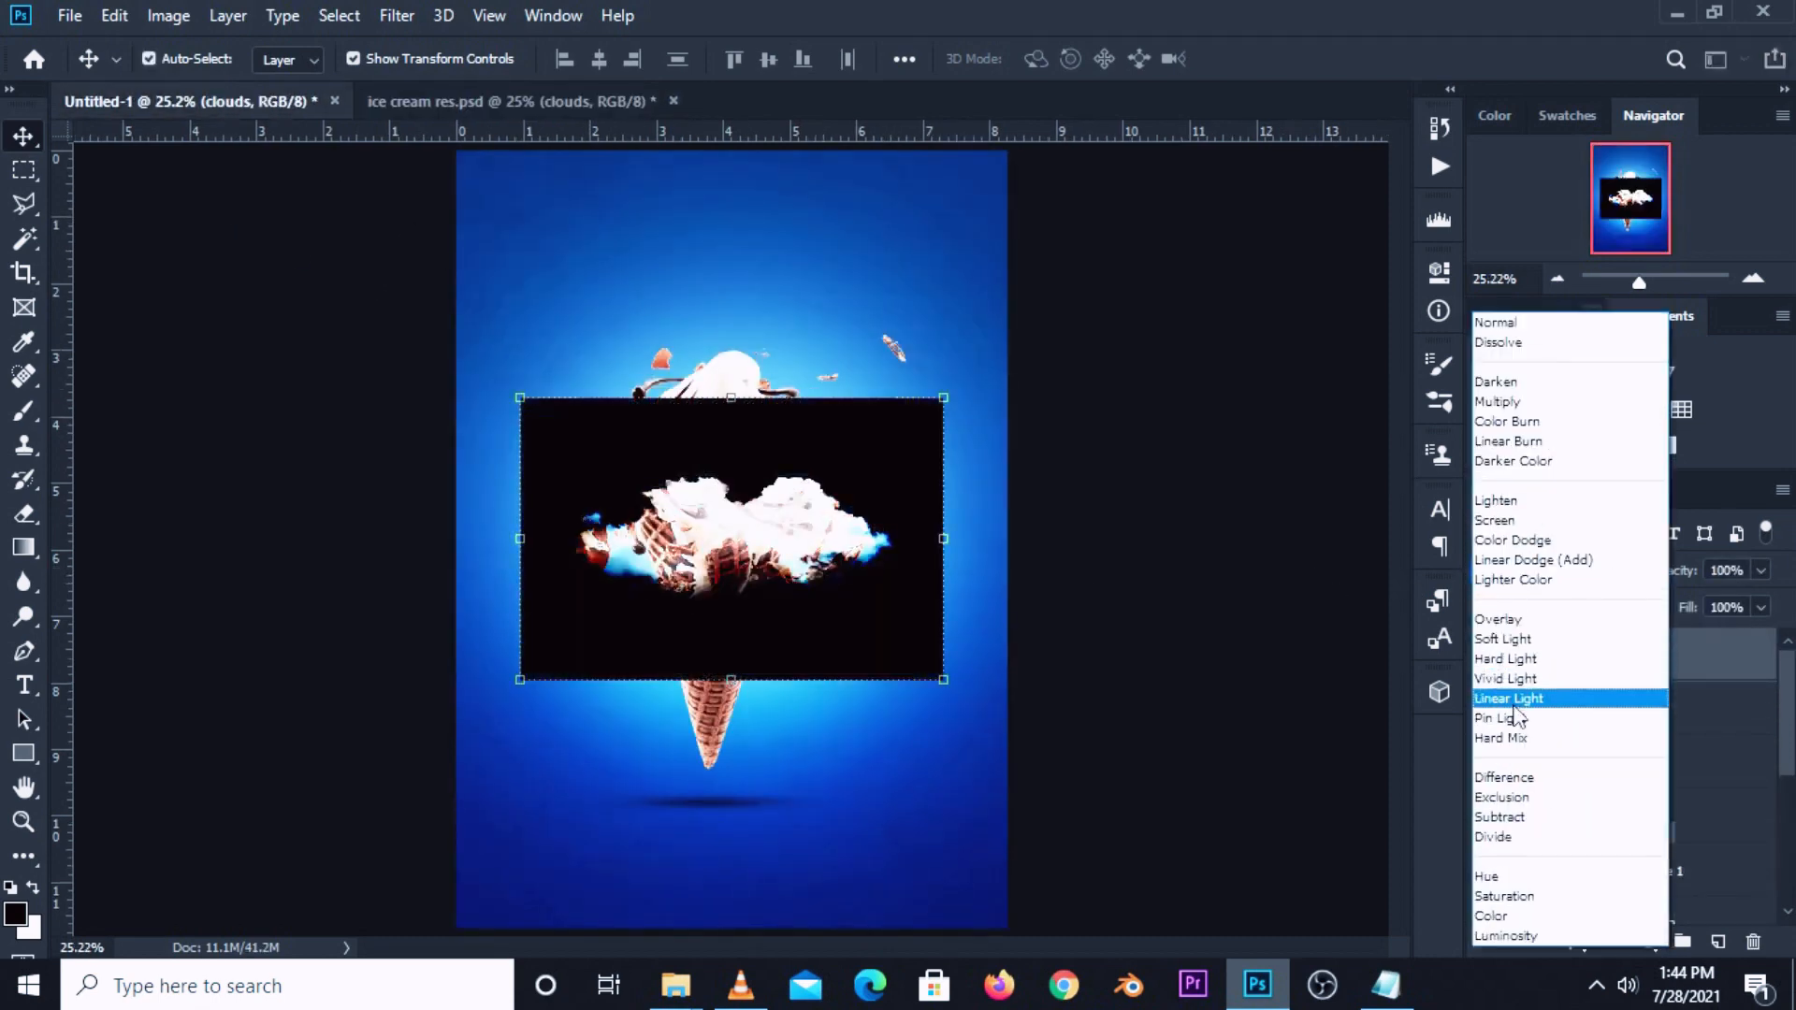
{"action": "left_click", "coordinate": [1493, 521]}
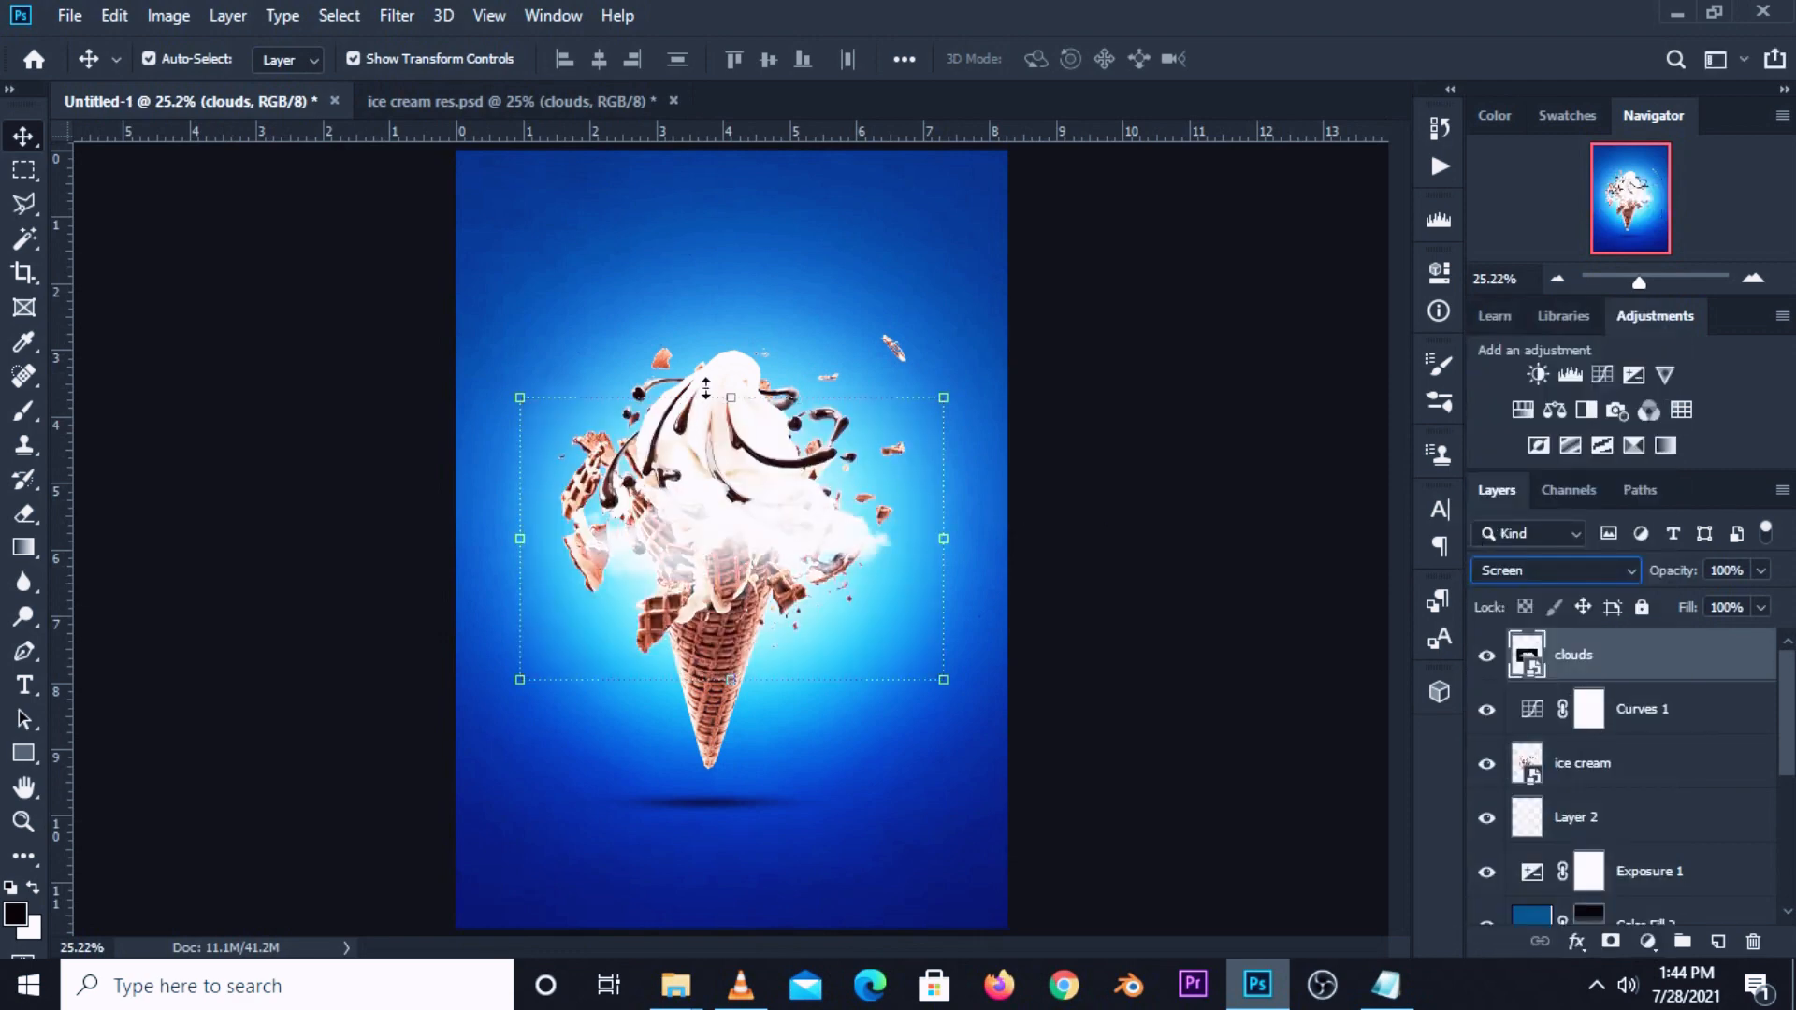
Scale the cloud down to about 50% and place it above the ice cream, partly cut off by the poster's upper edge.
{"action": "left_click_drag", "start_coordinate": [736, 550], "coordinate": [675, 269]}
{"action": "left_click_drag", "start_coordinate": [880, 261], "coordinate": [687, 240]}
{"action": "left_click_drag", "start_coordinate": [541, 272], "coordinate": [676, 187]}
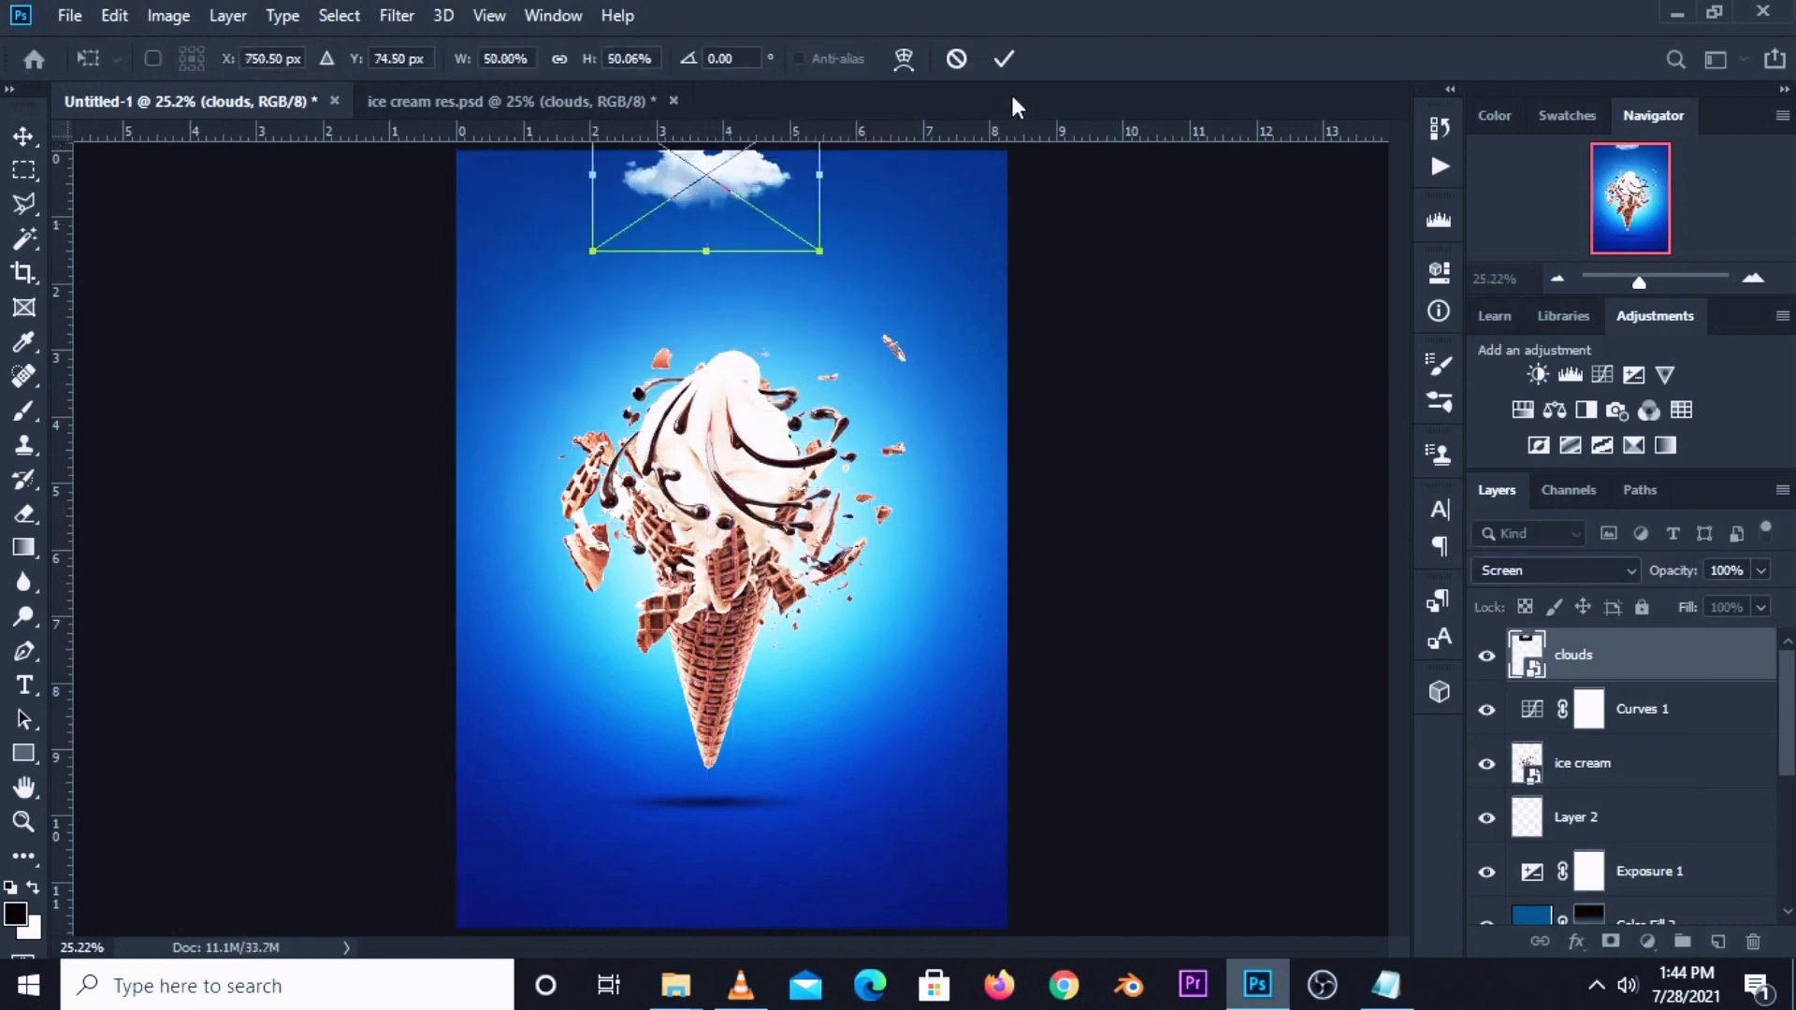
{"action": "key", "text": "Return"}
Duplicate the cloud, enlarge the copy to about 59%, and place it running off the poster's right edge beside the ice cream.
{"action": "key", "text": "ctrl+j"}
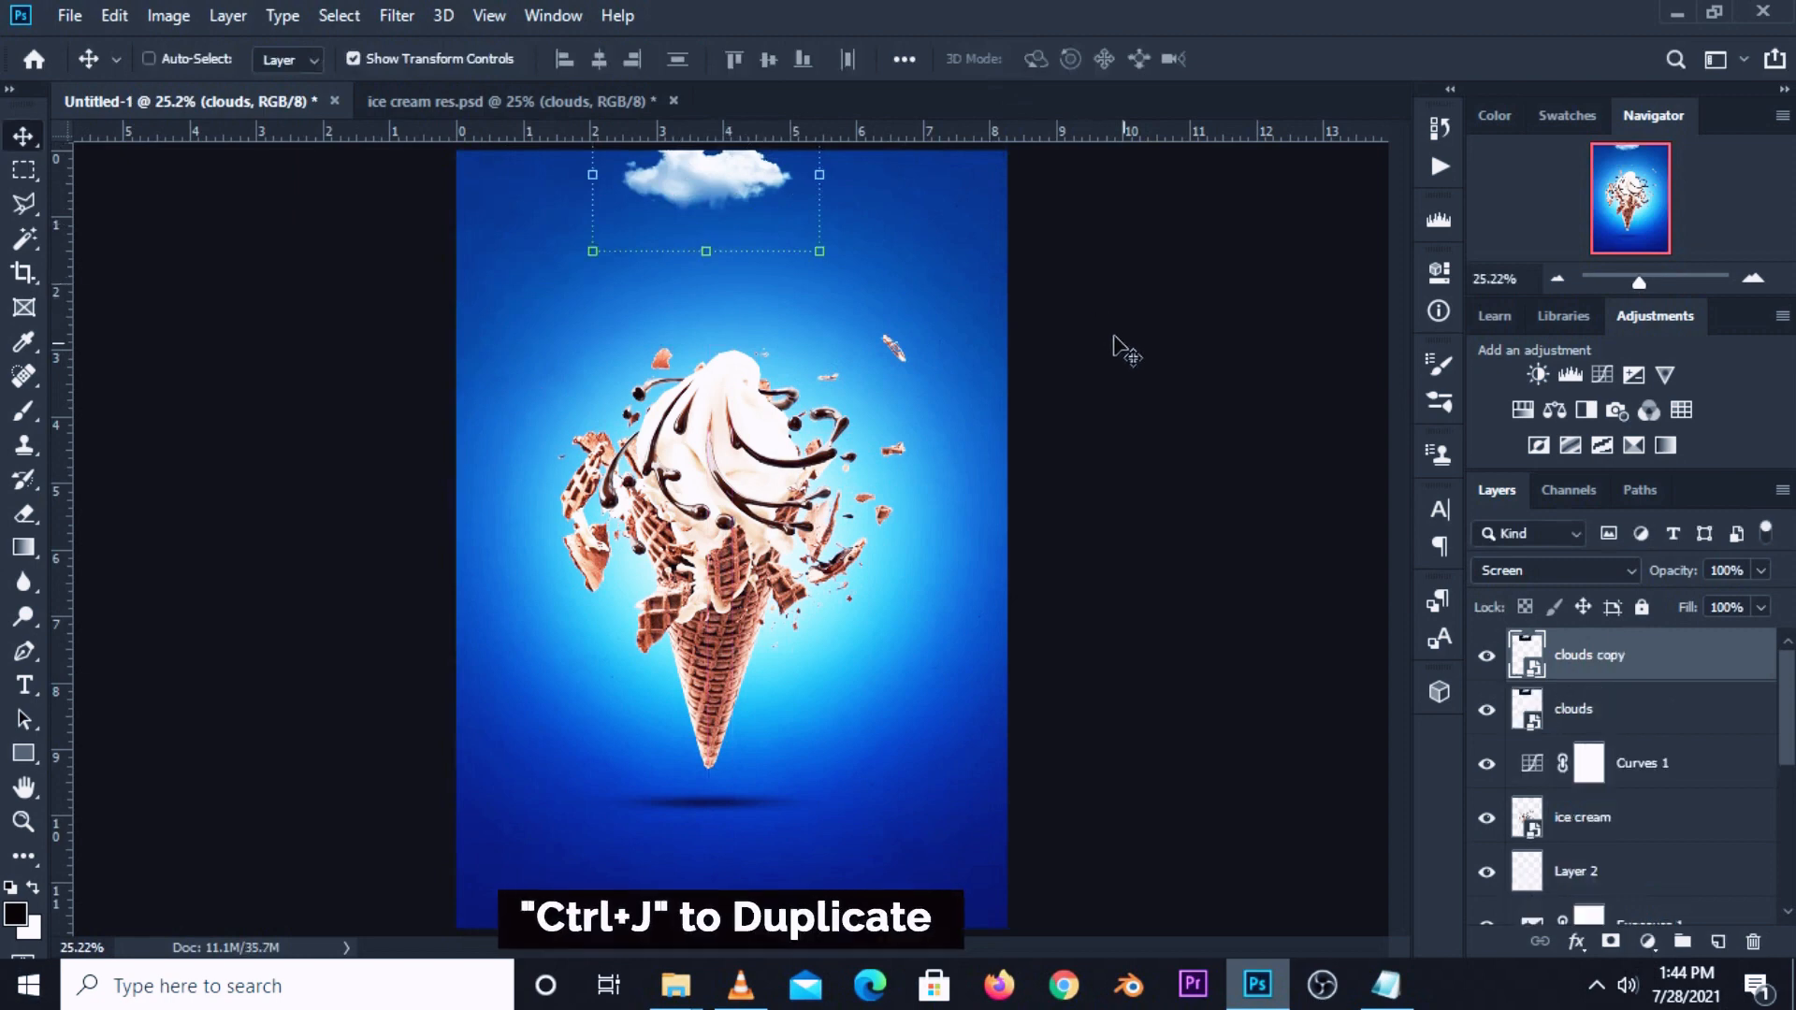
{"action": "left_click_drag", "start_coordinate": [670, 174], "coordinate": [943, 513]}
{"action": "key", "text": "ctrl+t"}
{"action": "left_click_drag", "start_coordinate": [869, 590], "coordinate": [826, 617]}
{"action": "left_click", "coordinate": [998, 69]}
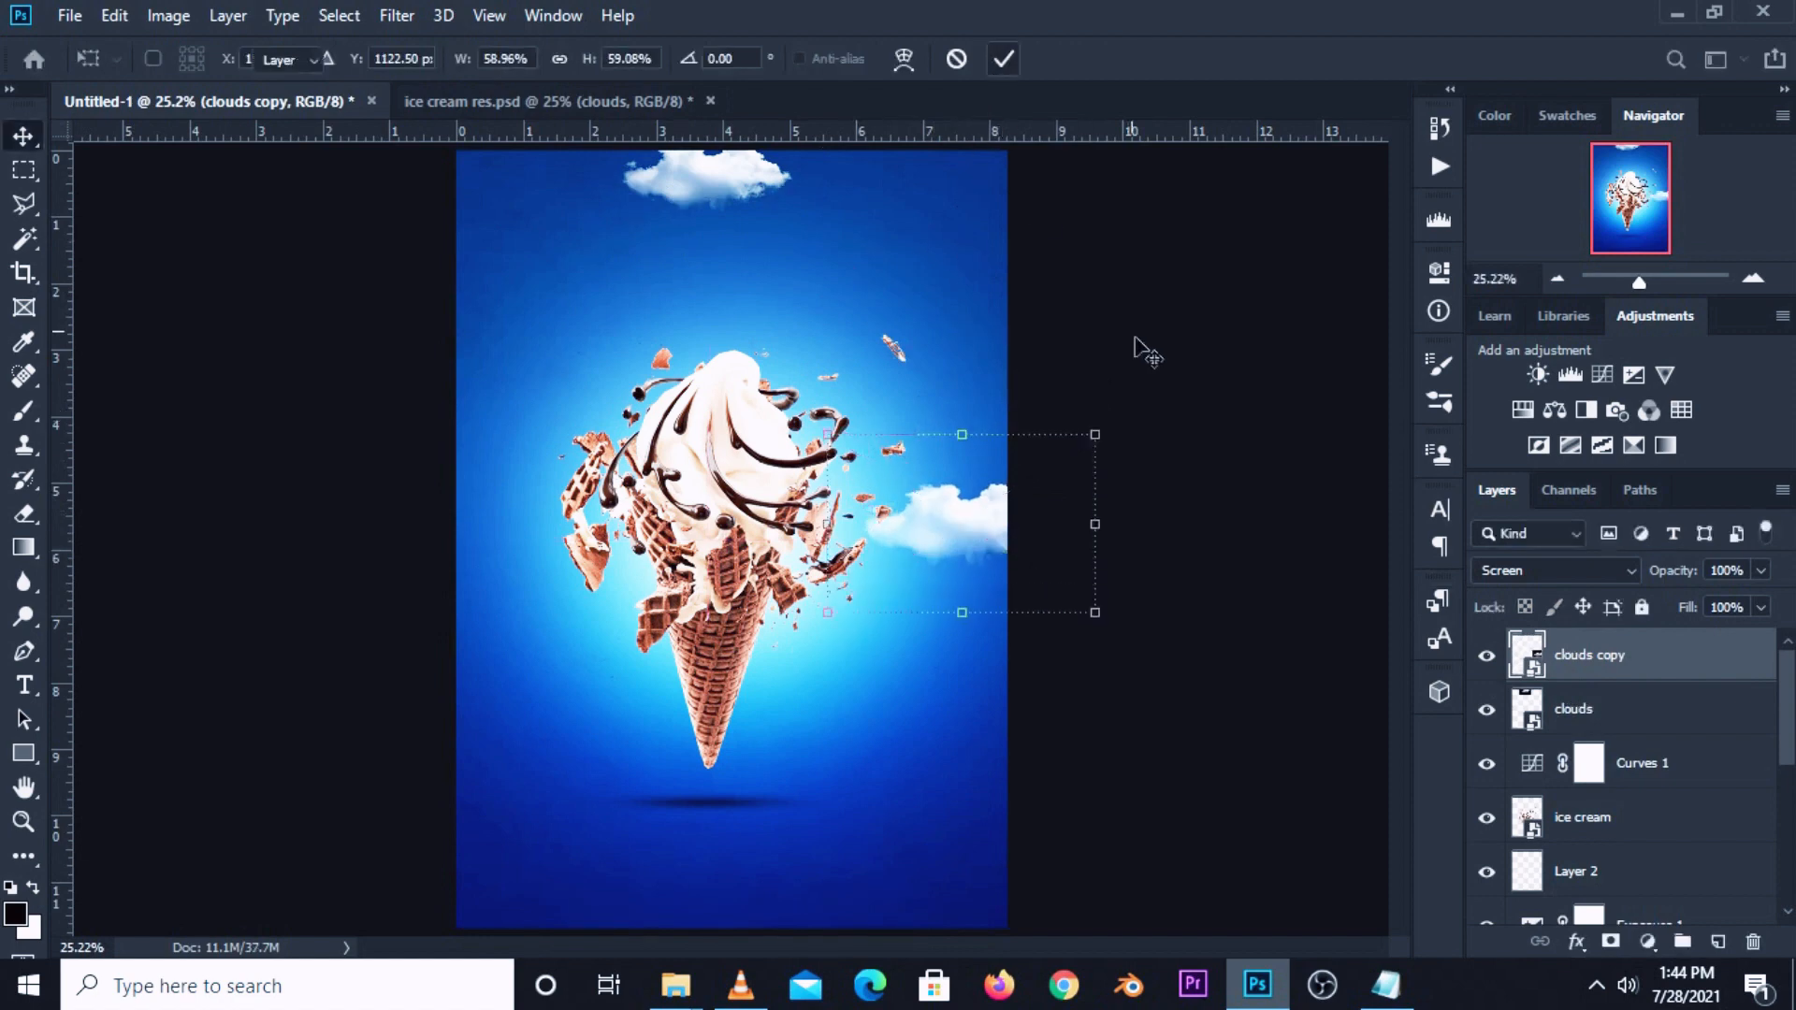
Add another cloud copy to the lower left of the cone, scaled to about 40%, with 71% opacity.
{"action": "key", "text": "ctrl+j"}
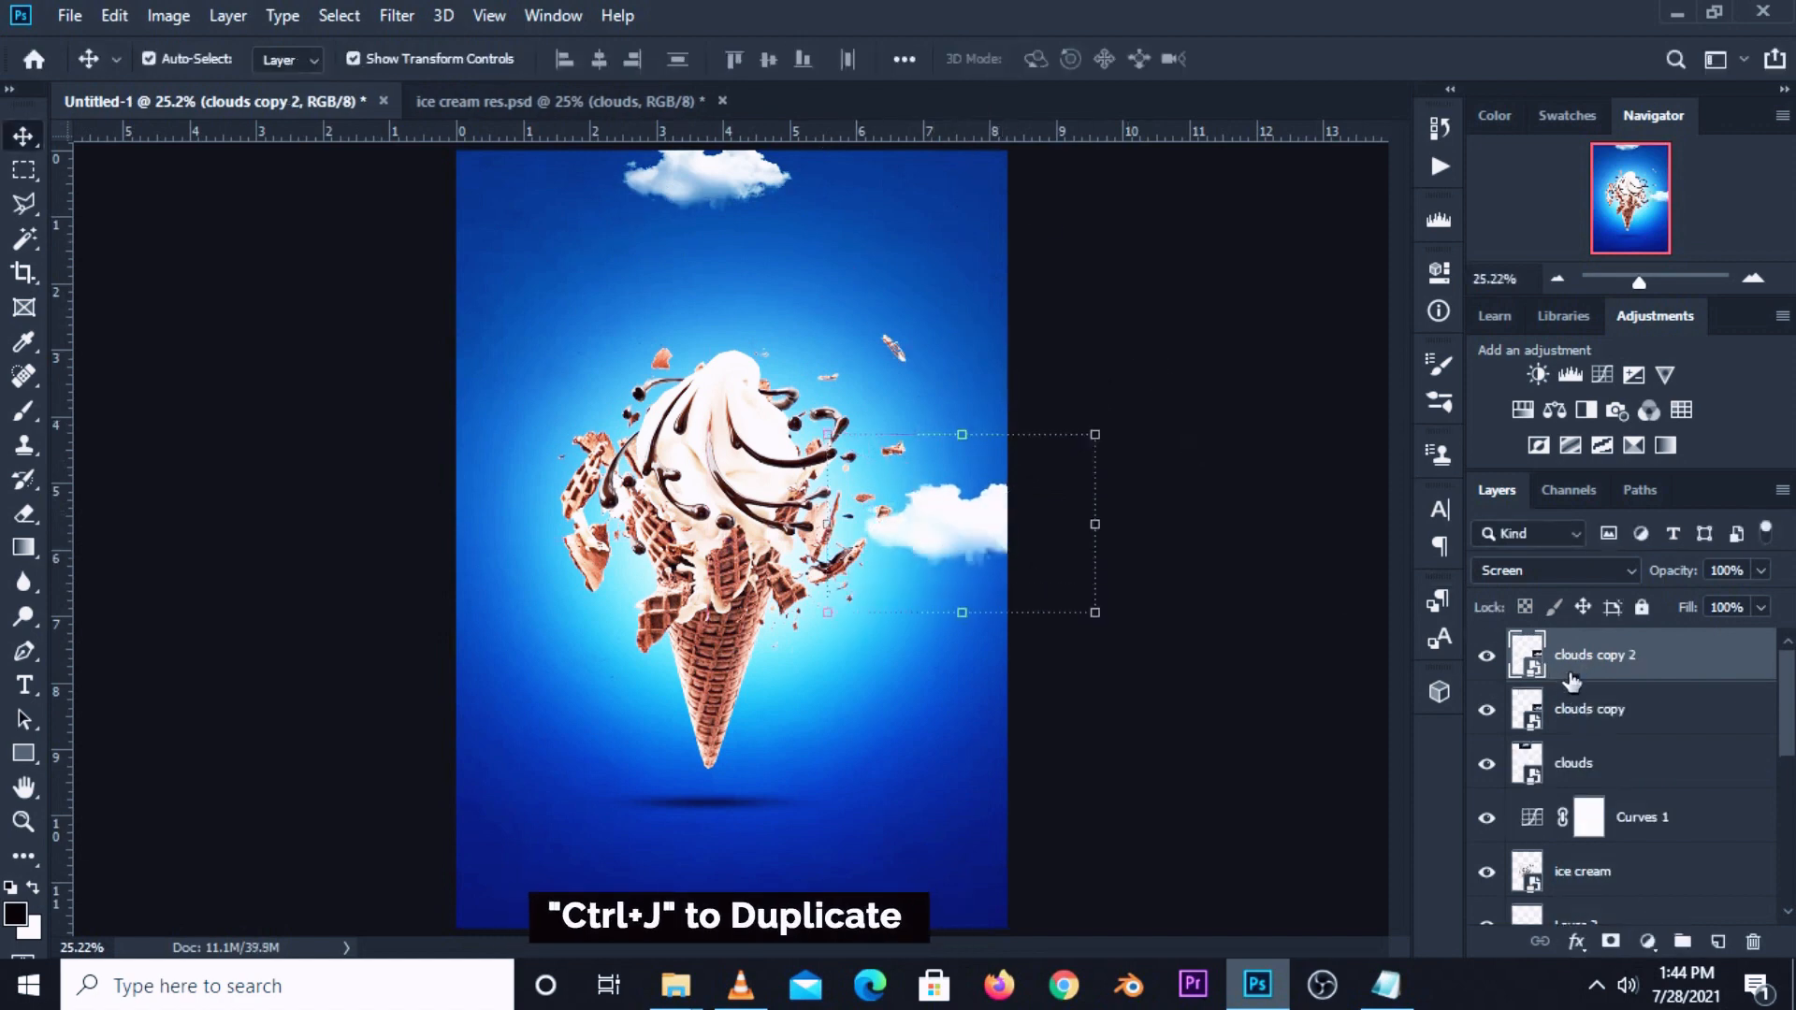
{"action": "left_click_drag", "start_coordinate": [930, 529], "coordinate": [565, 661]}
{"action": "key", "text": "ctrl+t"}
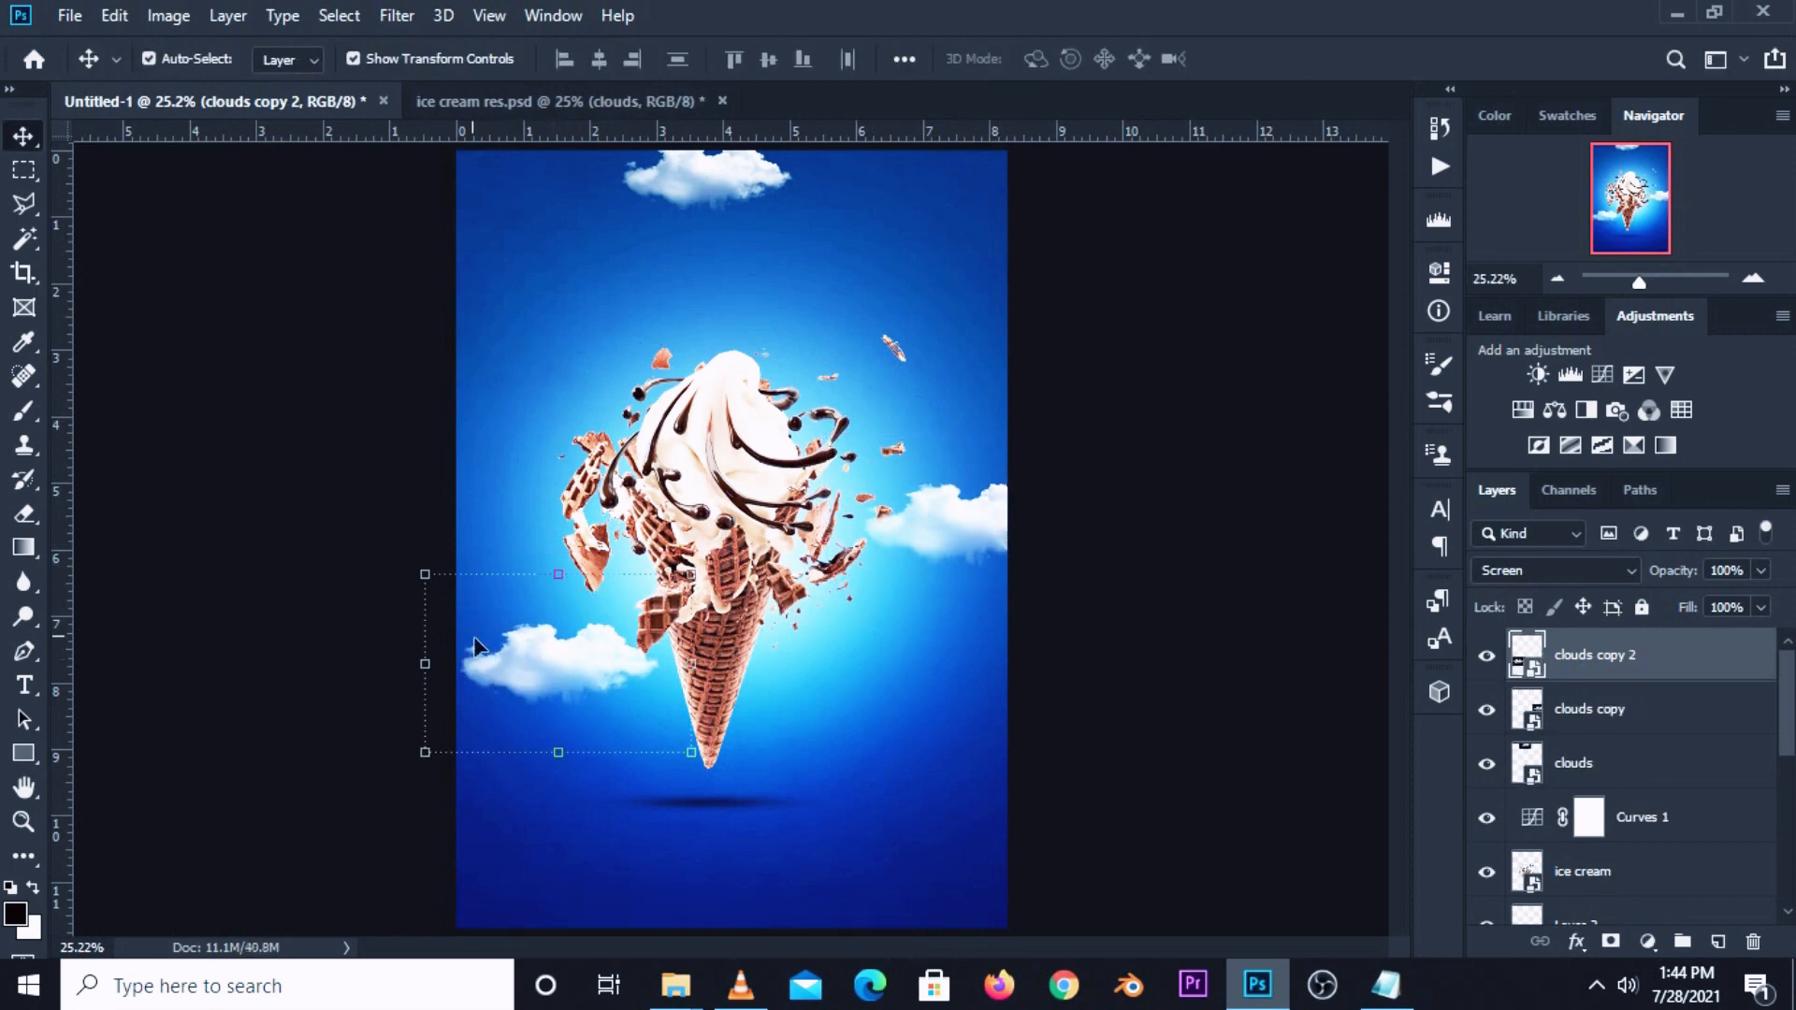
{"action": "left_click_drag", "start_coordinate": [413, 563], "coordinate": [503, 612]}
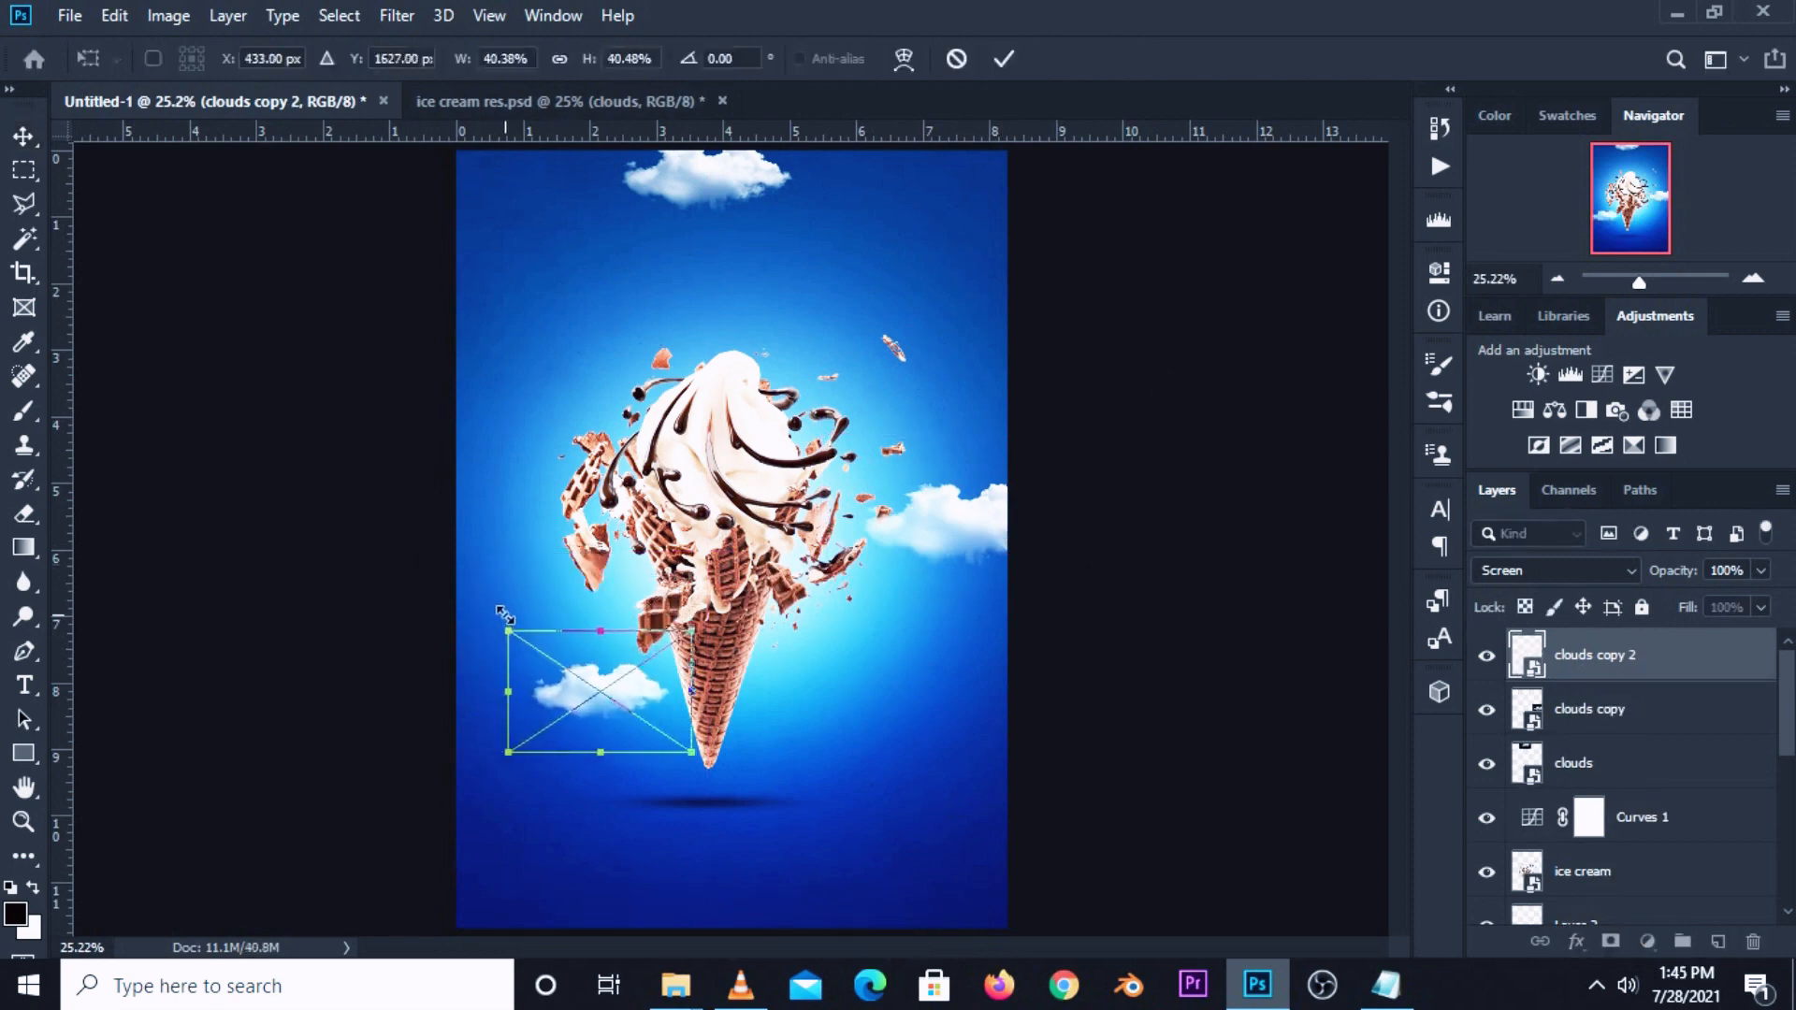
{"action": "key", "text": "Return"}
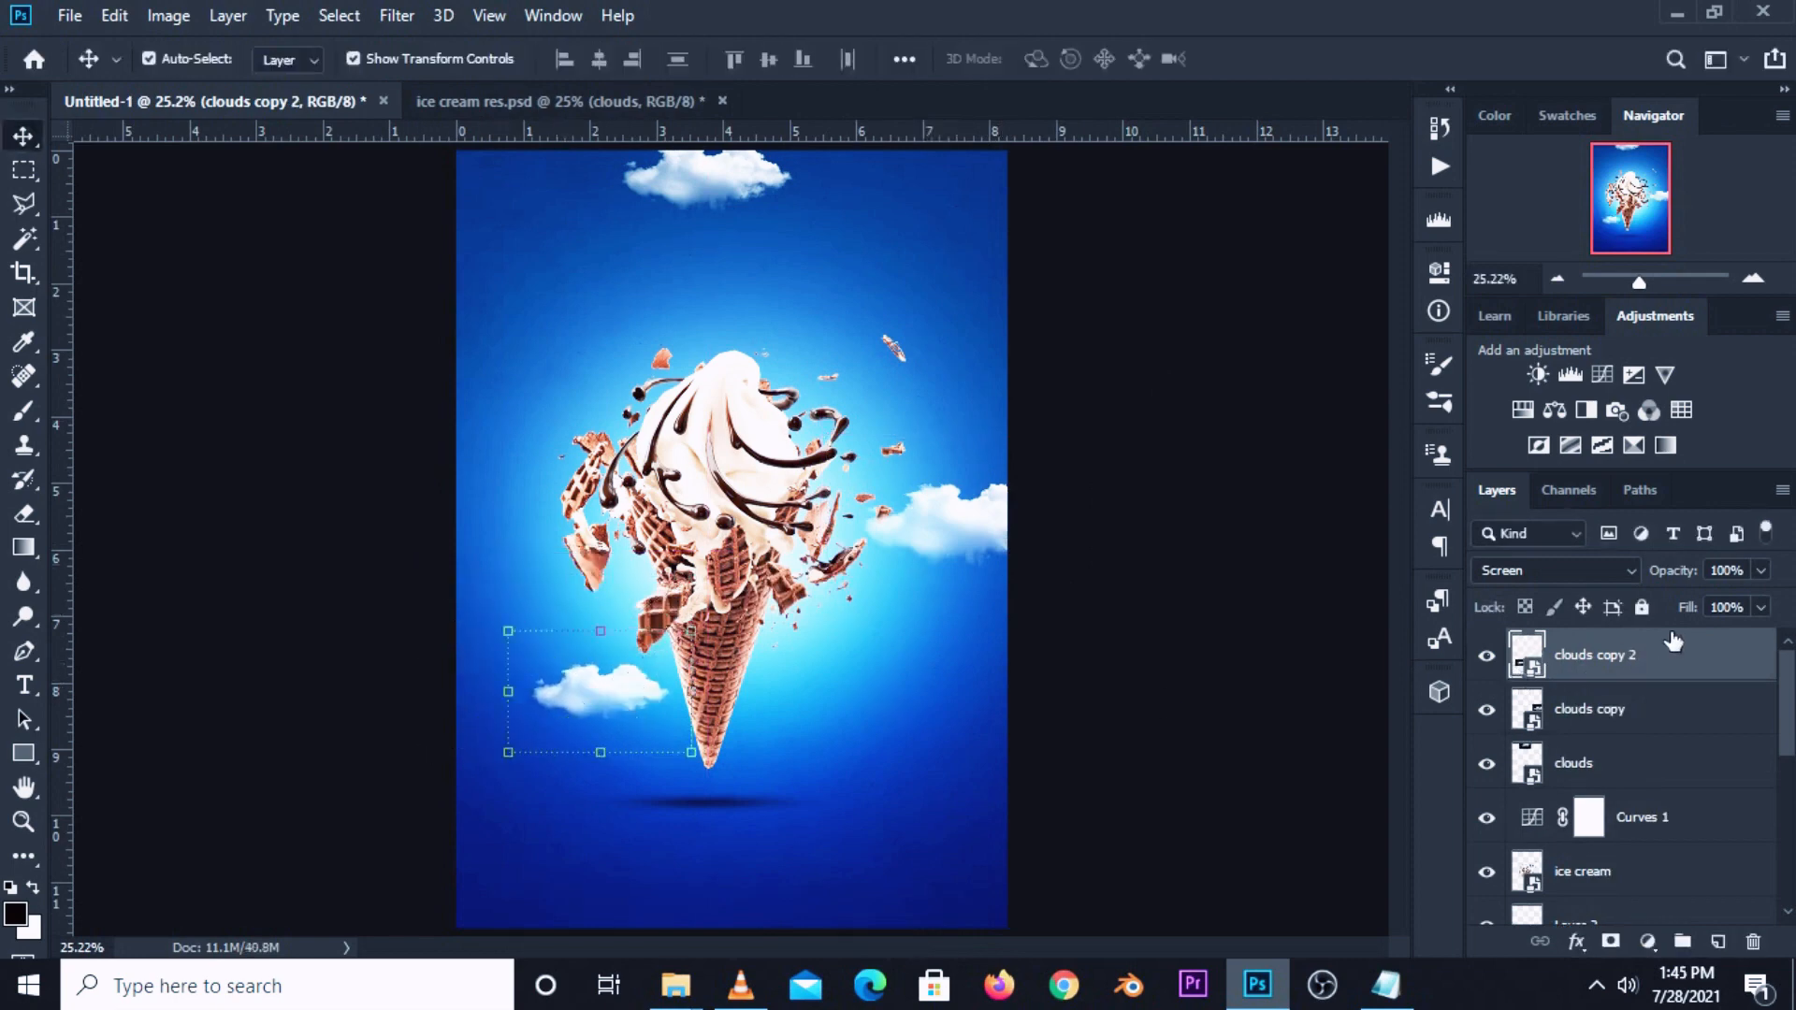
{"action": "left_click_drag", "start_coordinate": [1763, 570], "coordinate": [1727, 597]}
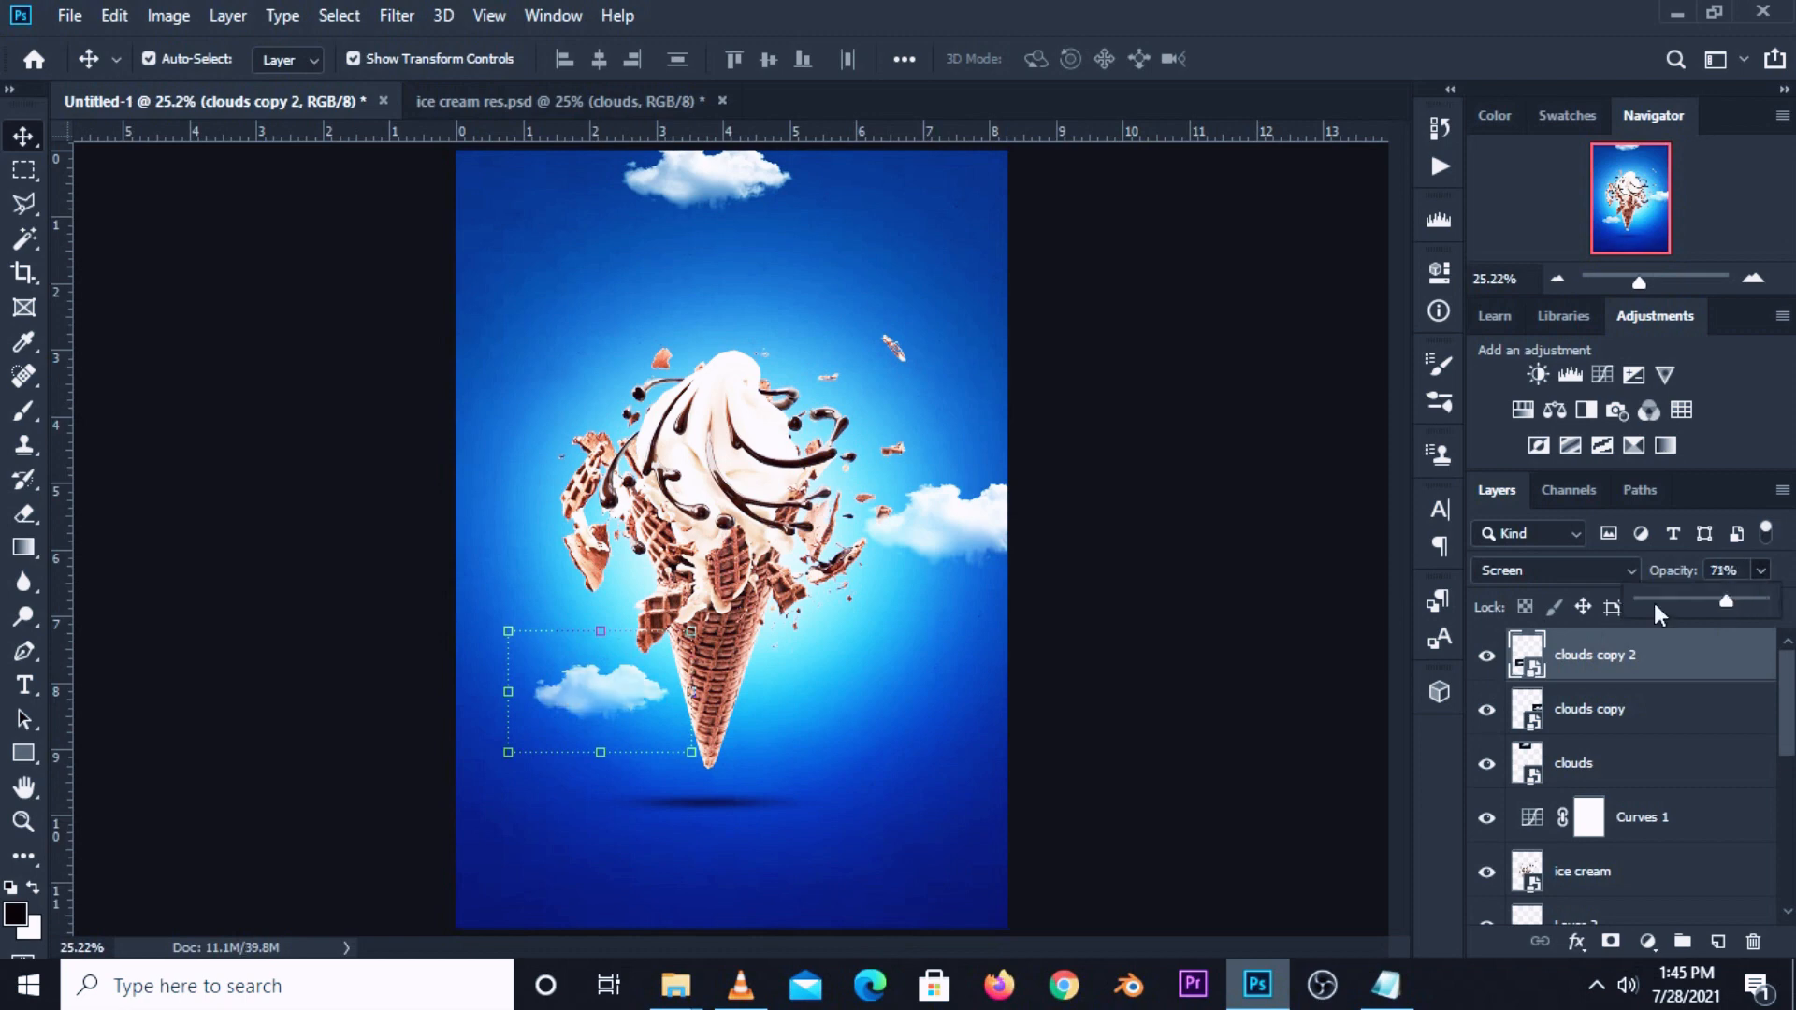
Duplicate the cloud at the poster's right edge, shrink the copy to about 32%, and place it at the ice cream's upper left.
{"action": "left_click", "coordinate": [963, 513]}
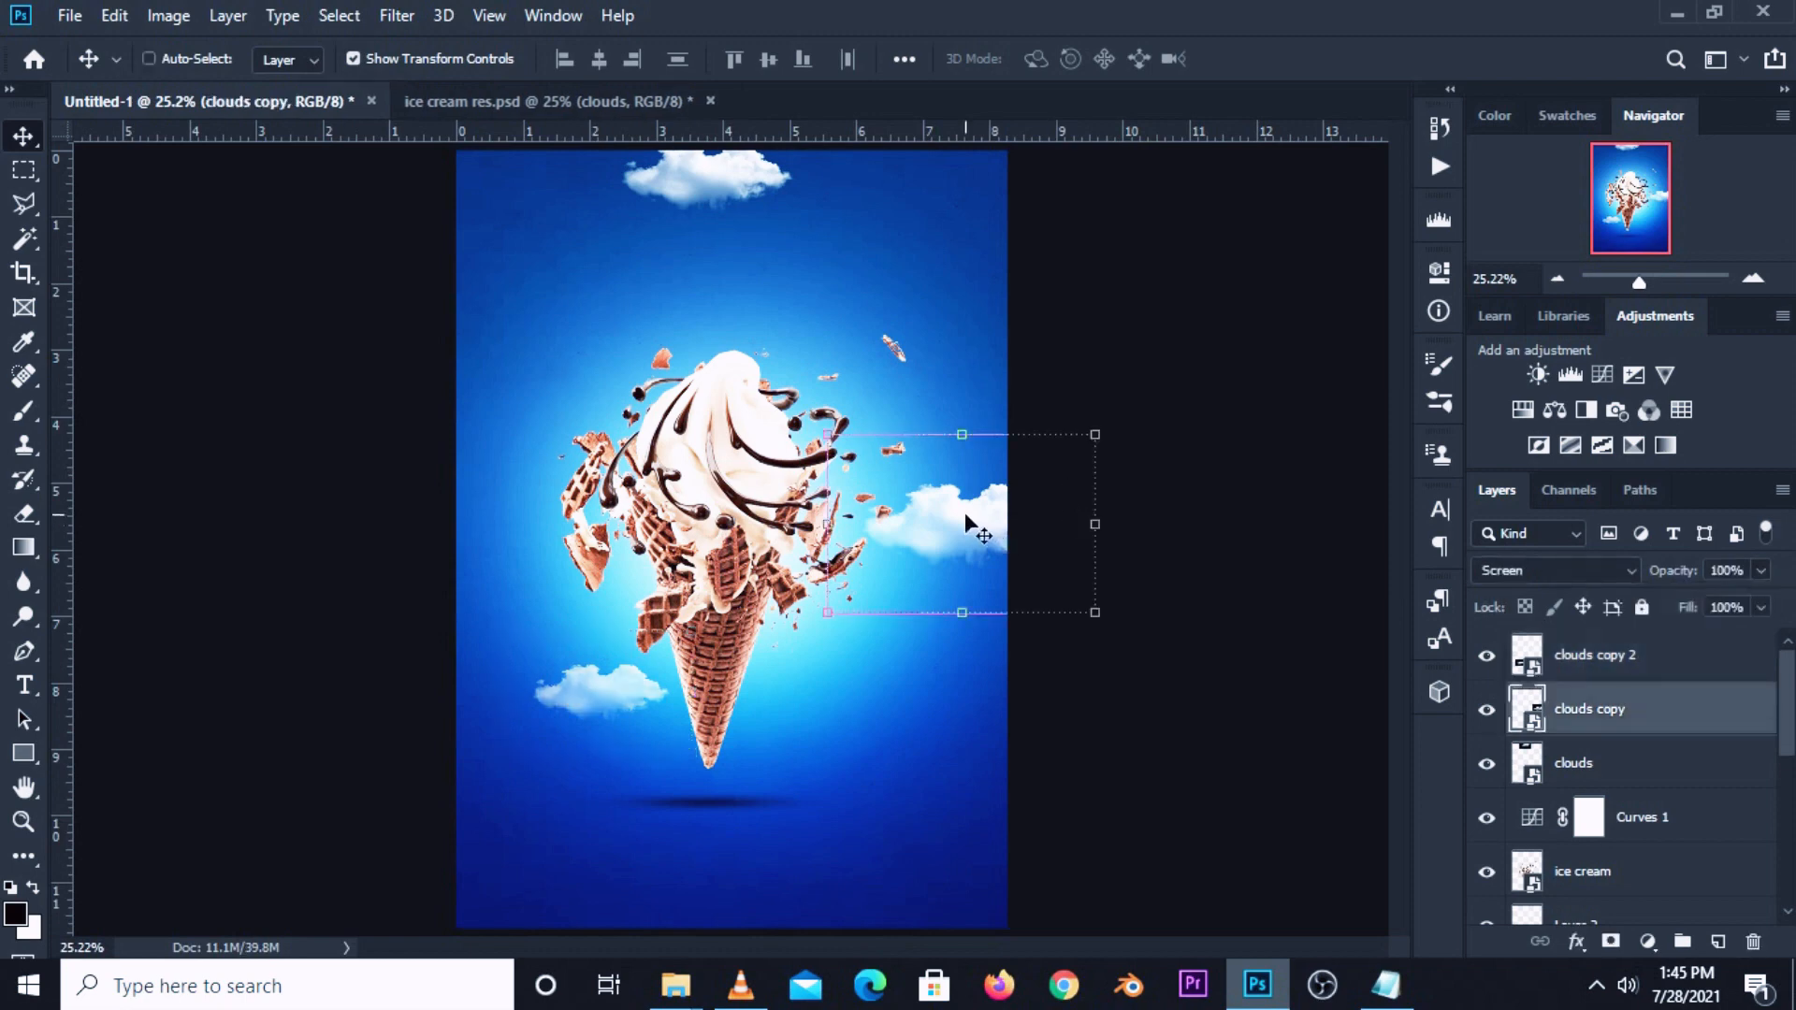
{"action": "key", "text": "ctrl+j"}
{"action": "left_click_drag", "start_coordinate": [966, 515], "coordinate": [468, 410]}
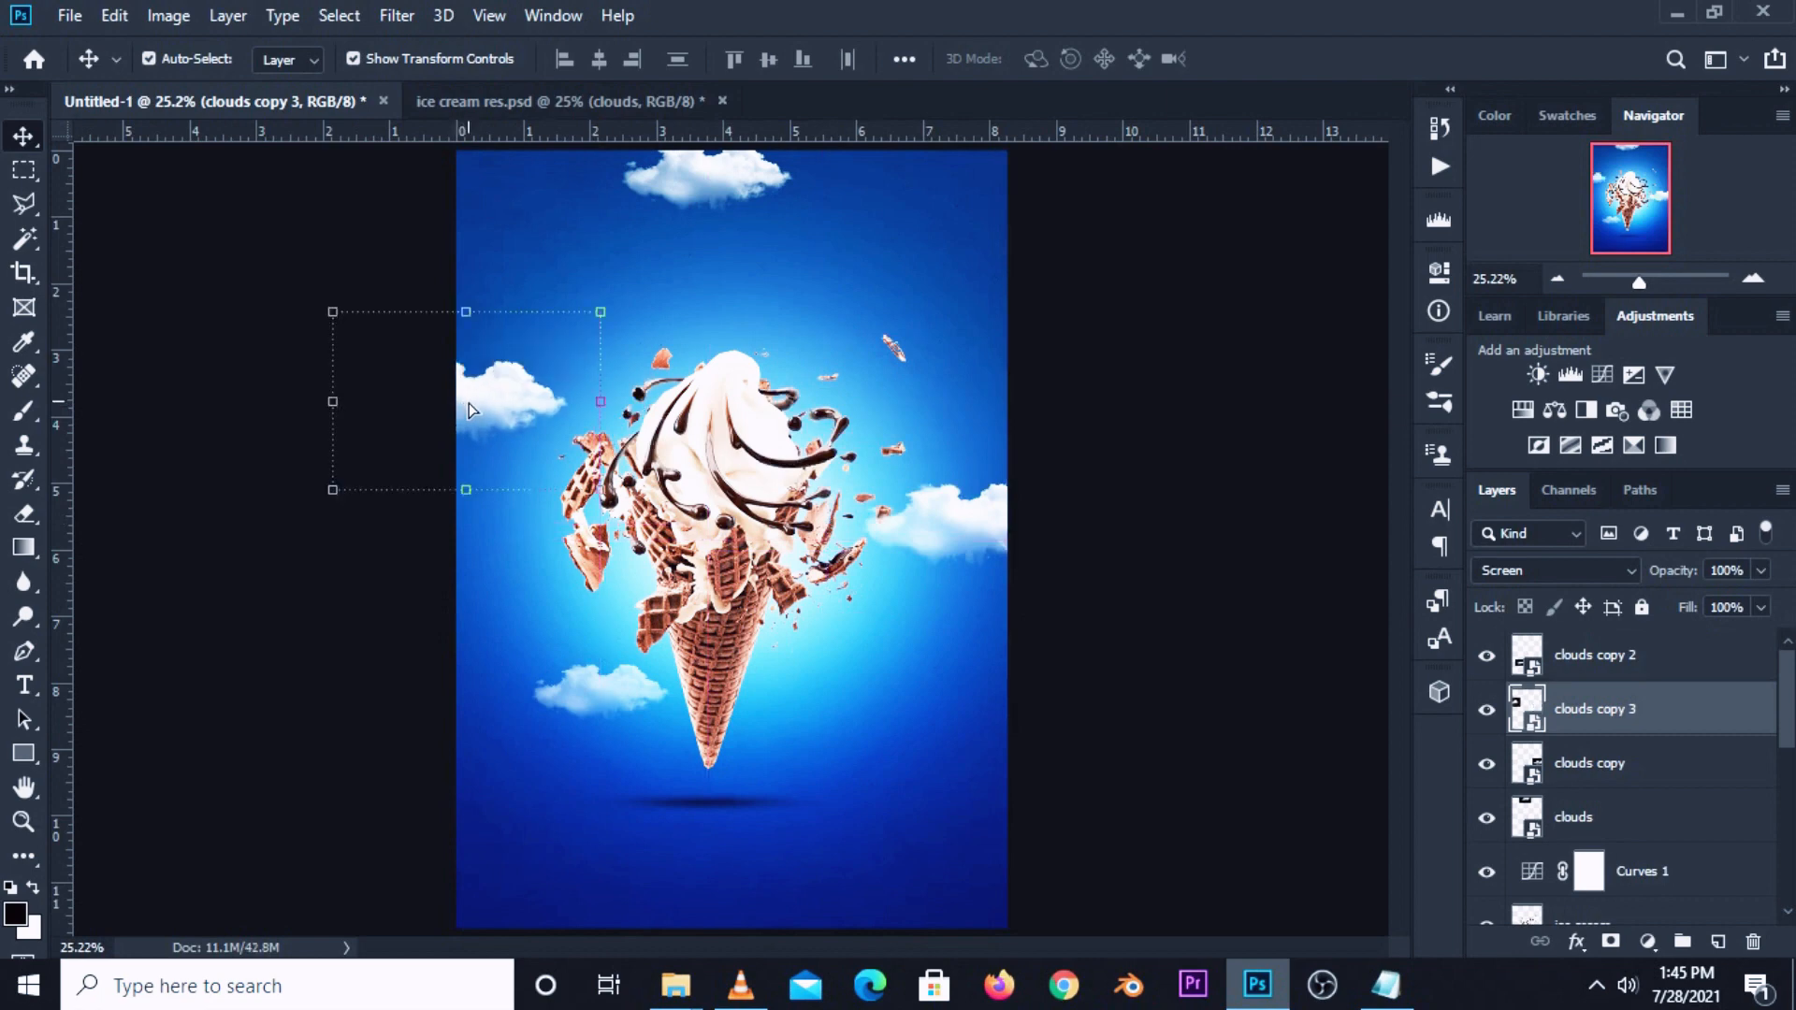
{"action": "left_click_drag", "start_coordinate": [578, 301], "coordinate": [542, 345]}
{"action": "left_click_drag", "start_coordinate": [463, 408], "coordinate": [585, 389]}
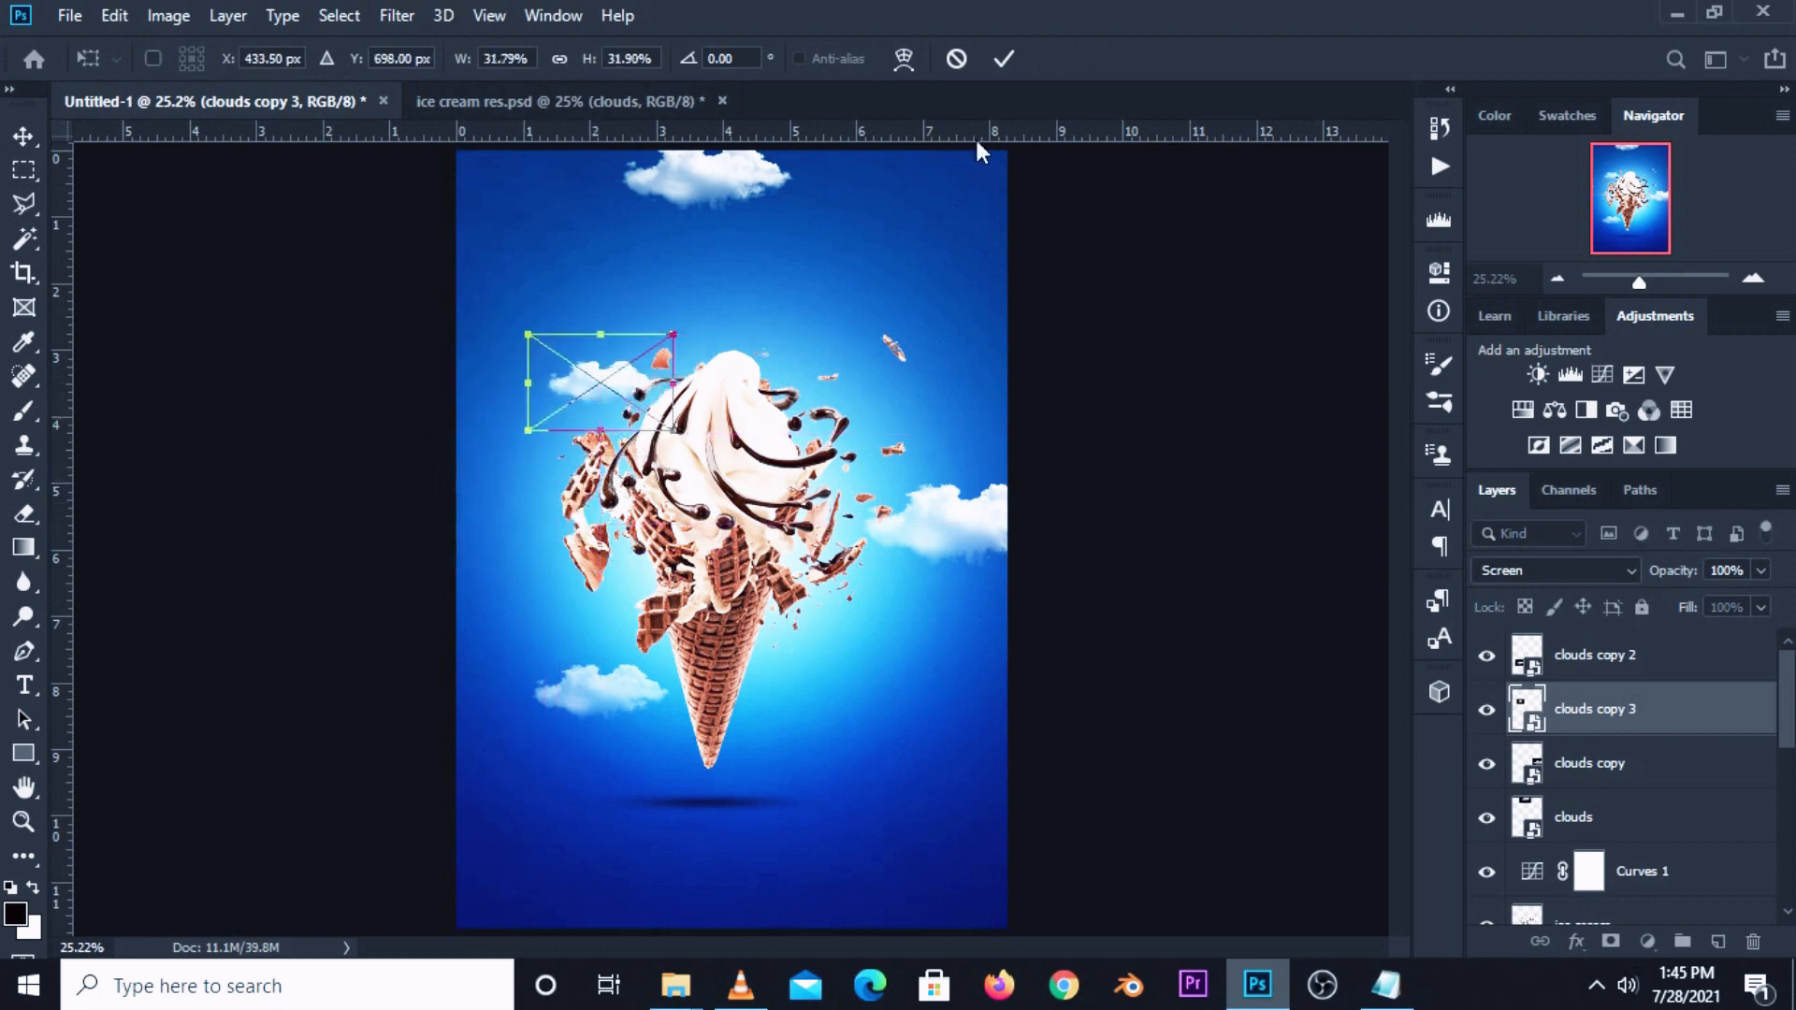
{"action": "left_click", "coordinate": [1004, 58]}
{"action": "left_click", "coordinate": [1138, 559]}
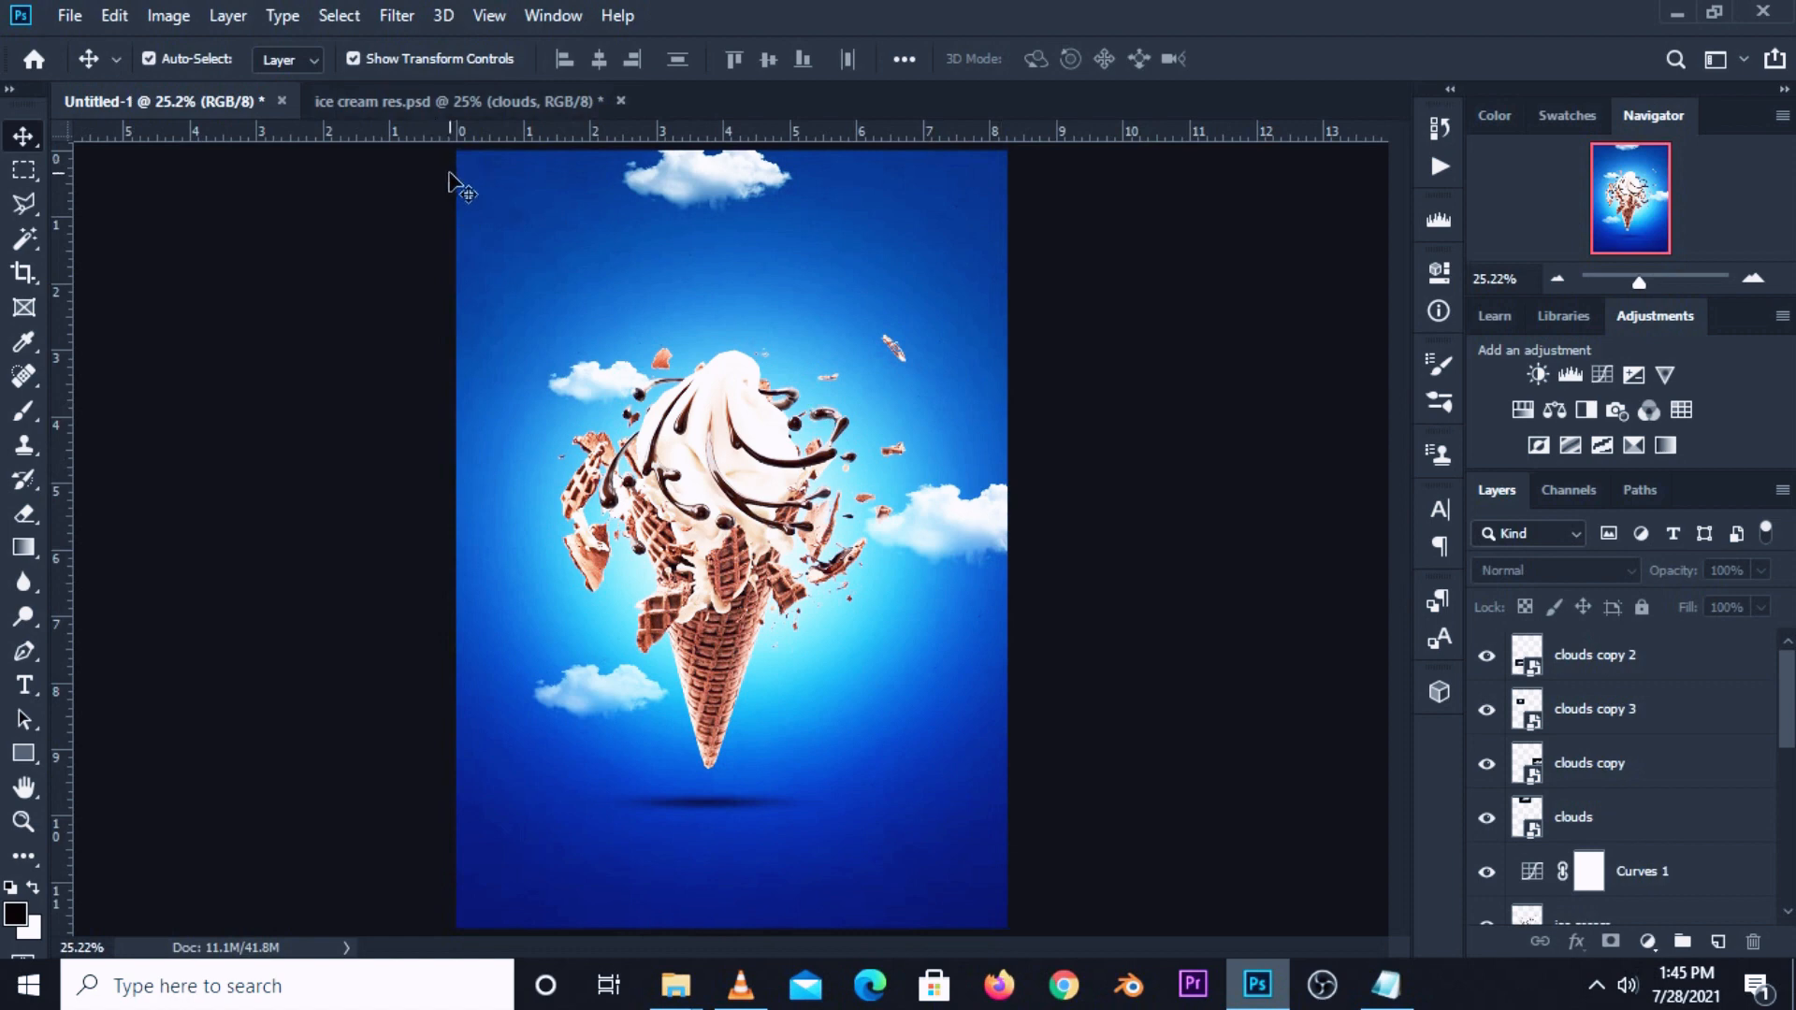
Bring the parachute balloon layer from ice cream res.psd into the poster and place it to the upper right of the ice cream.
{"action": "left_click", "coordinate": [446, 107]}
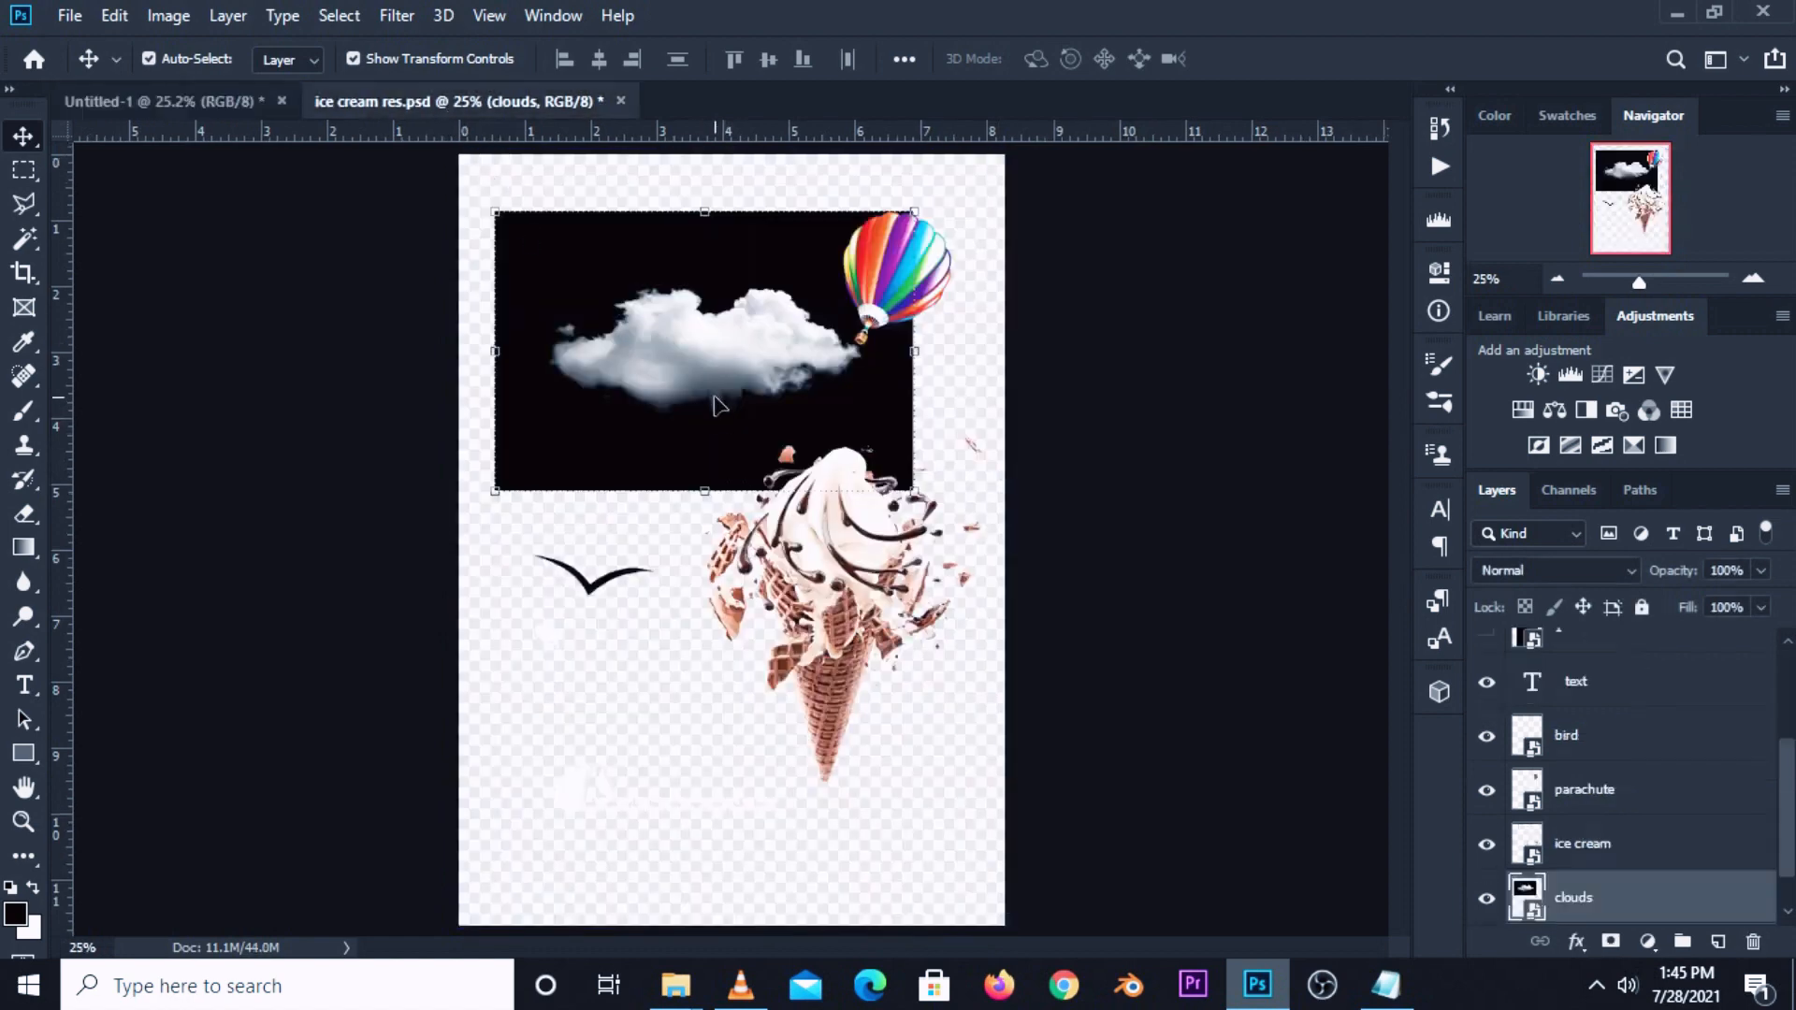
{"action": "left_click_drag", "start_coordinate": [884, 276], "coordinate": [914, 283]}
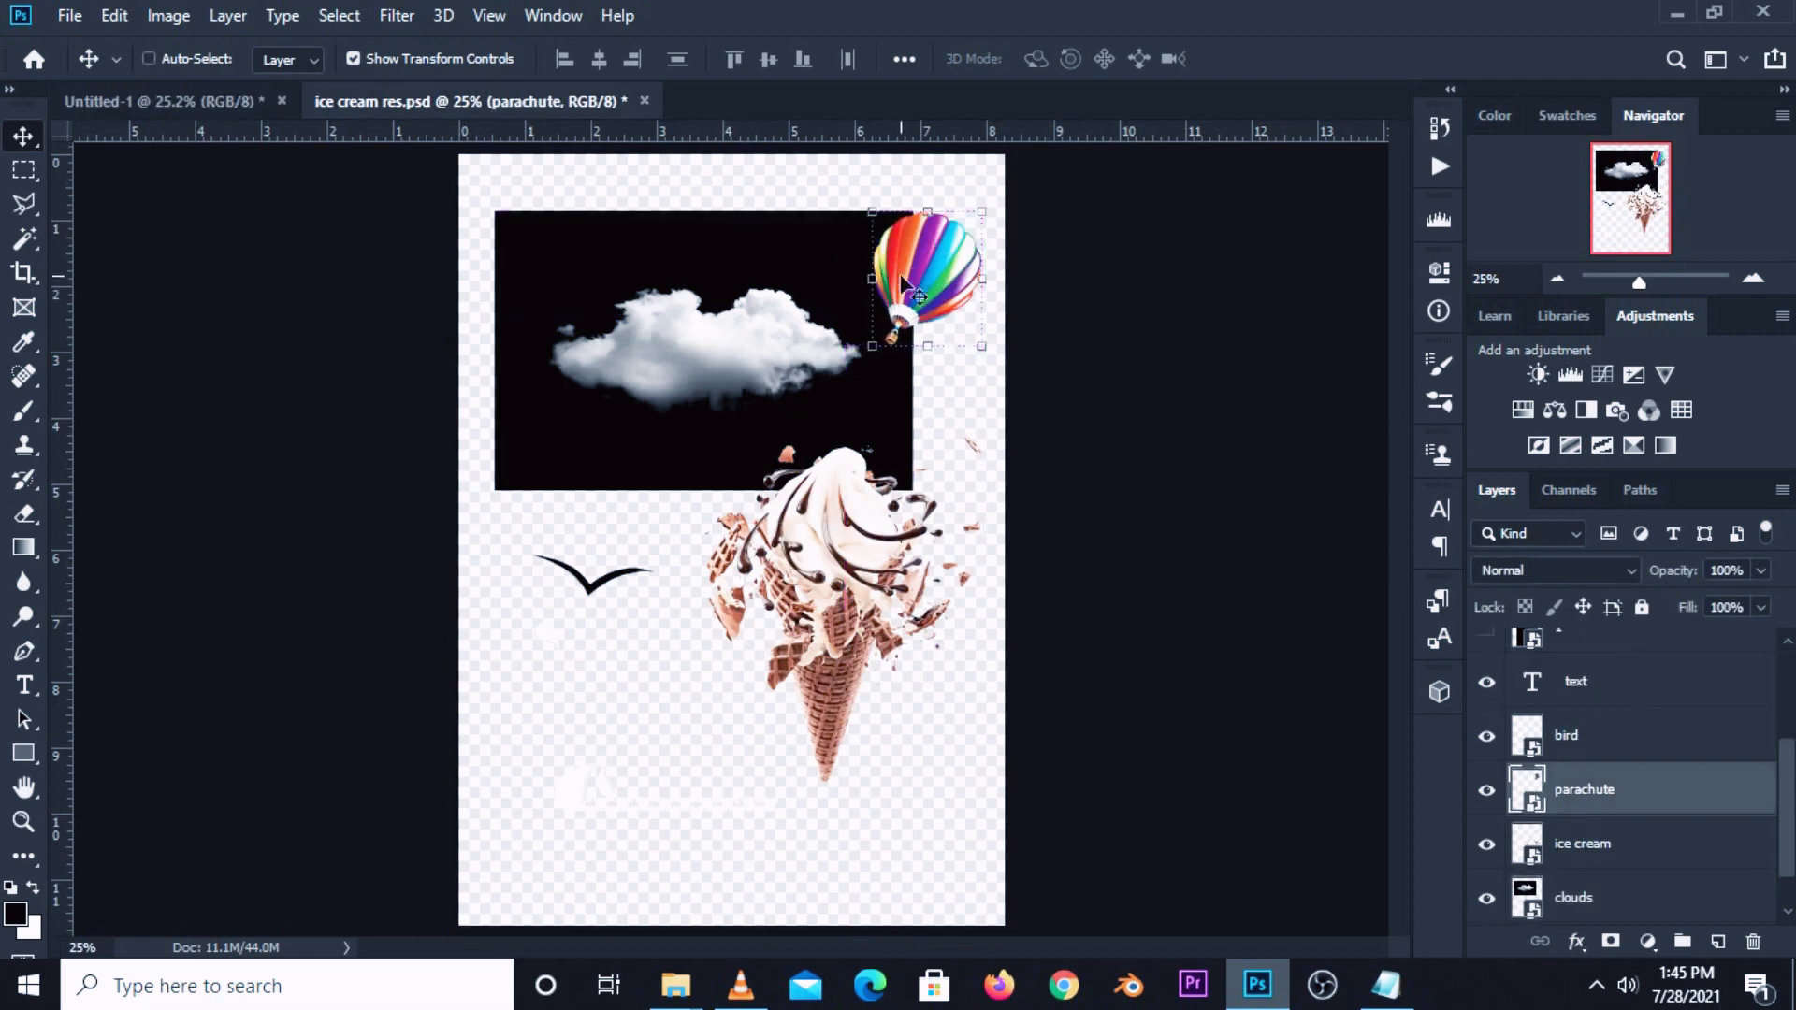
{"action": "left_click_drag", "start_coordinate": [734, 290], "coordinate": [467, 323]}
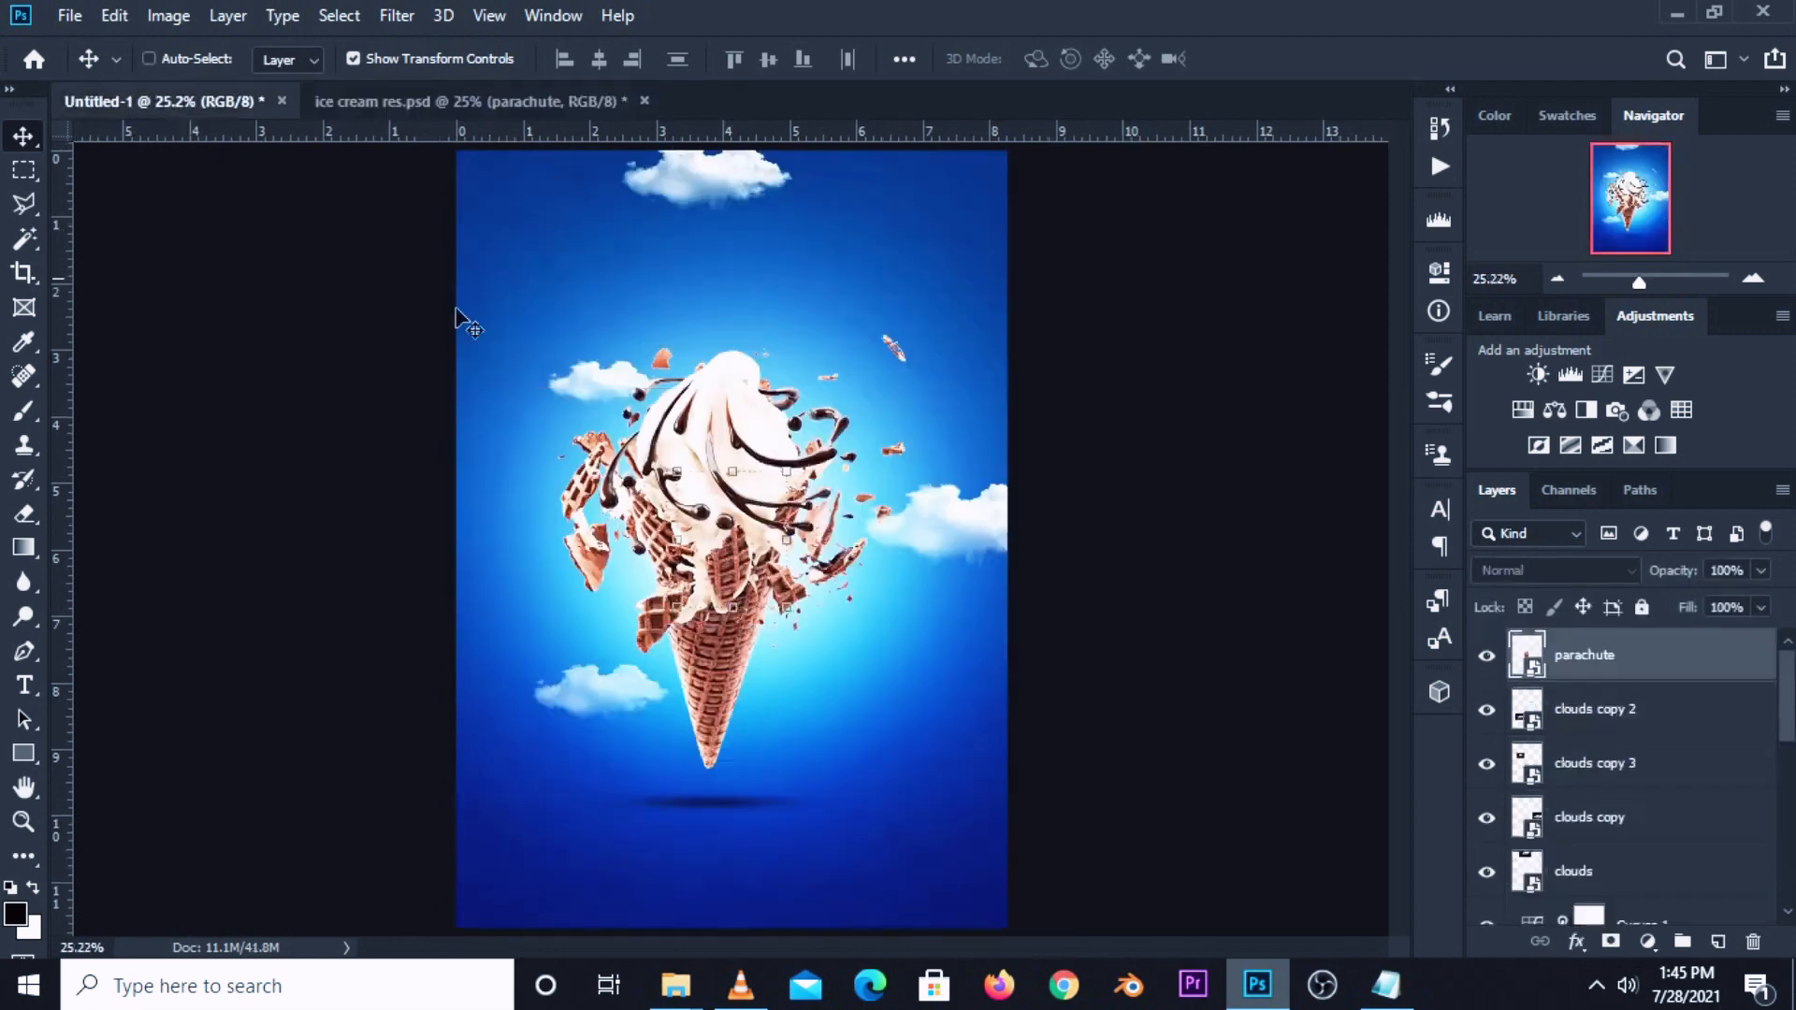
{"action": "left_click_drag", "start_coordinate": [722, 562], "coordinate": [841, 288]}
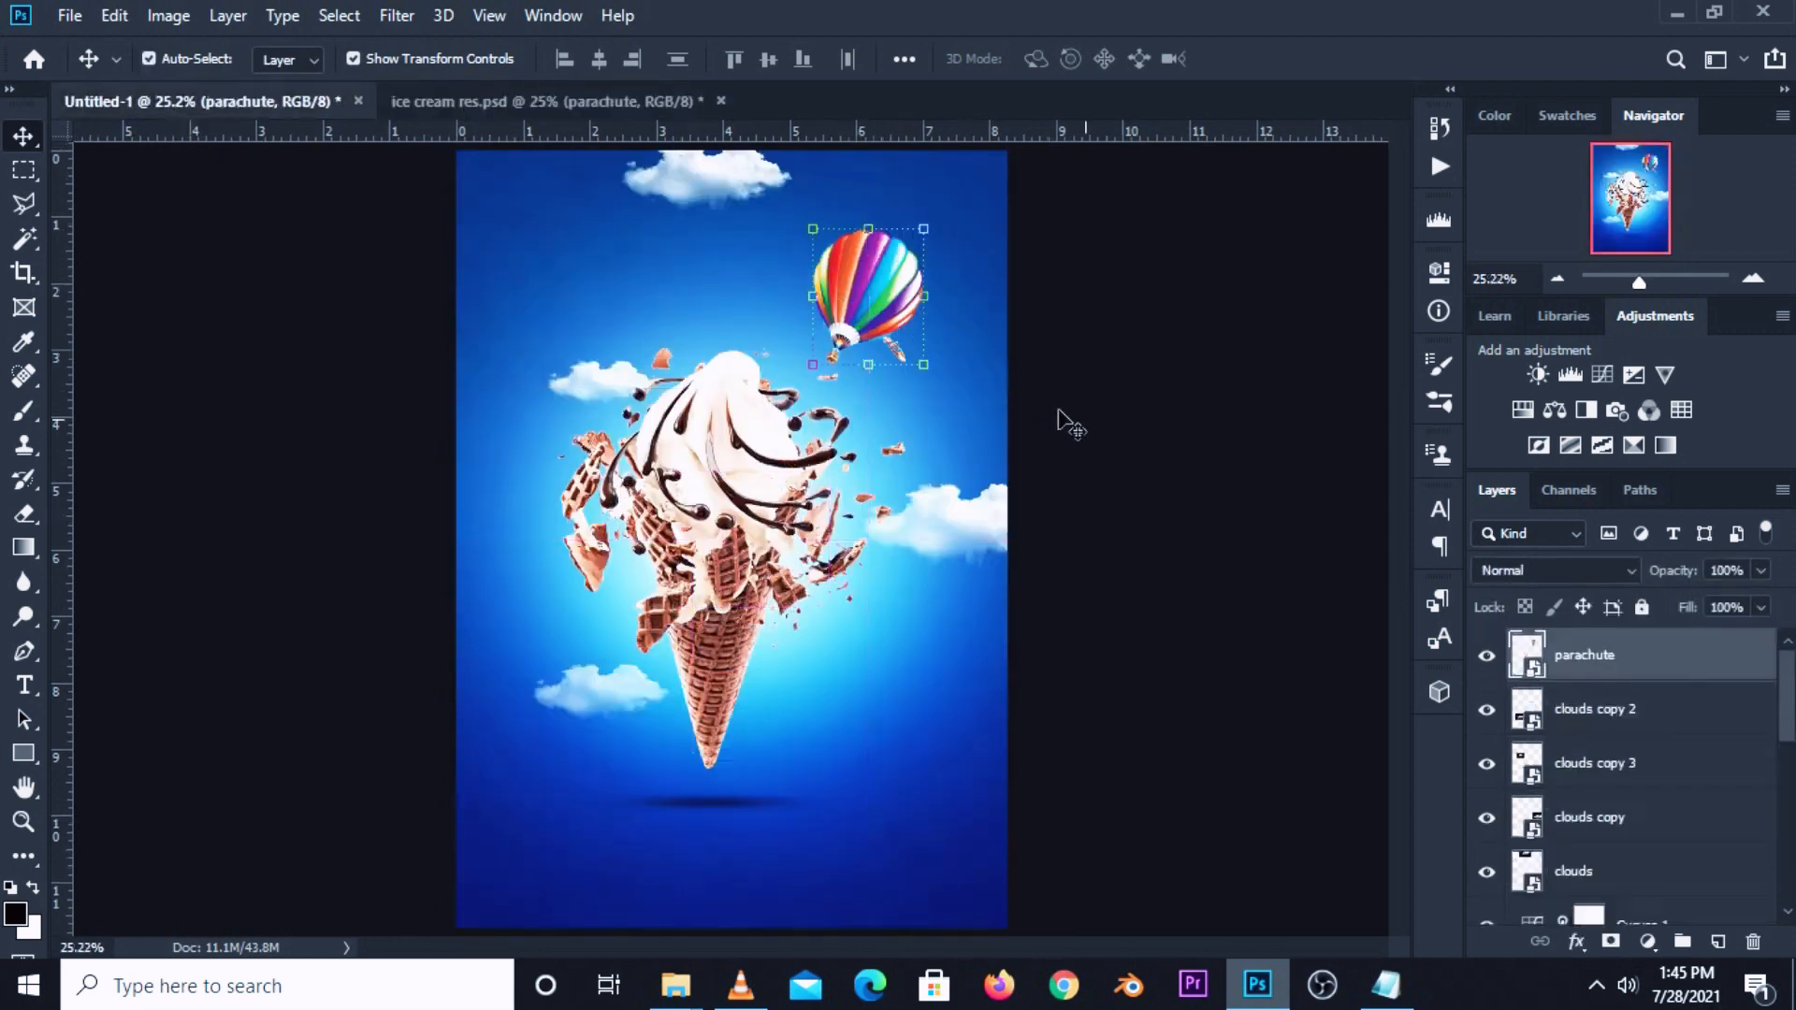
Convert the parachute layer to a smart object, scale it to about 31%, and move it near the poster's upper right corner.
{"action": "right_click", "coordinate": [1580, 677]}
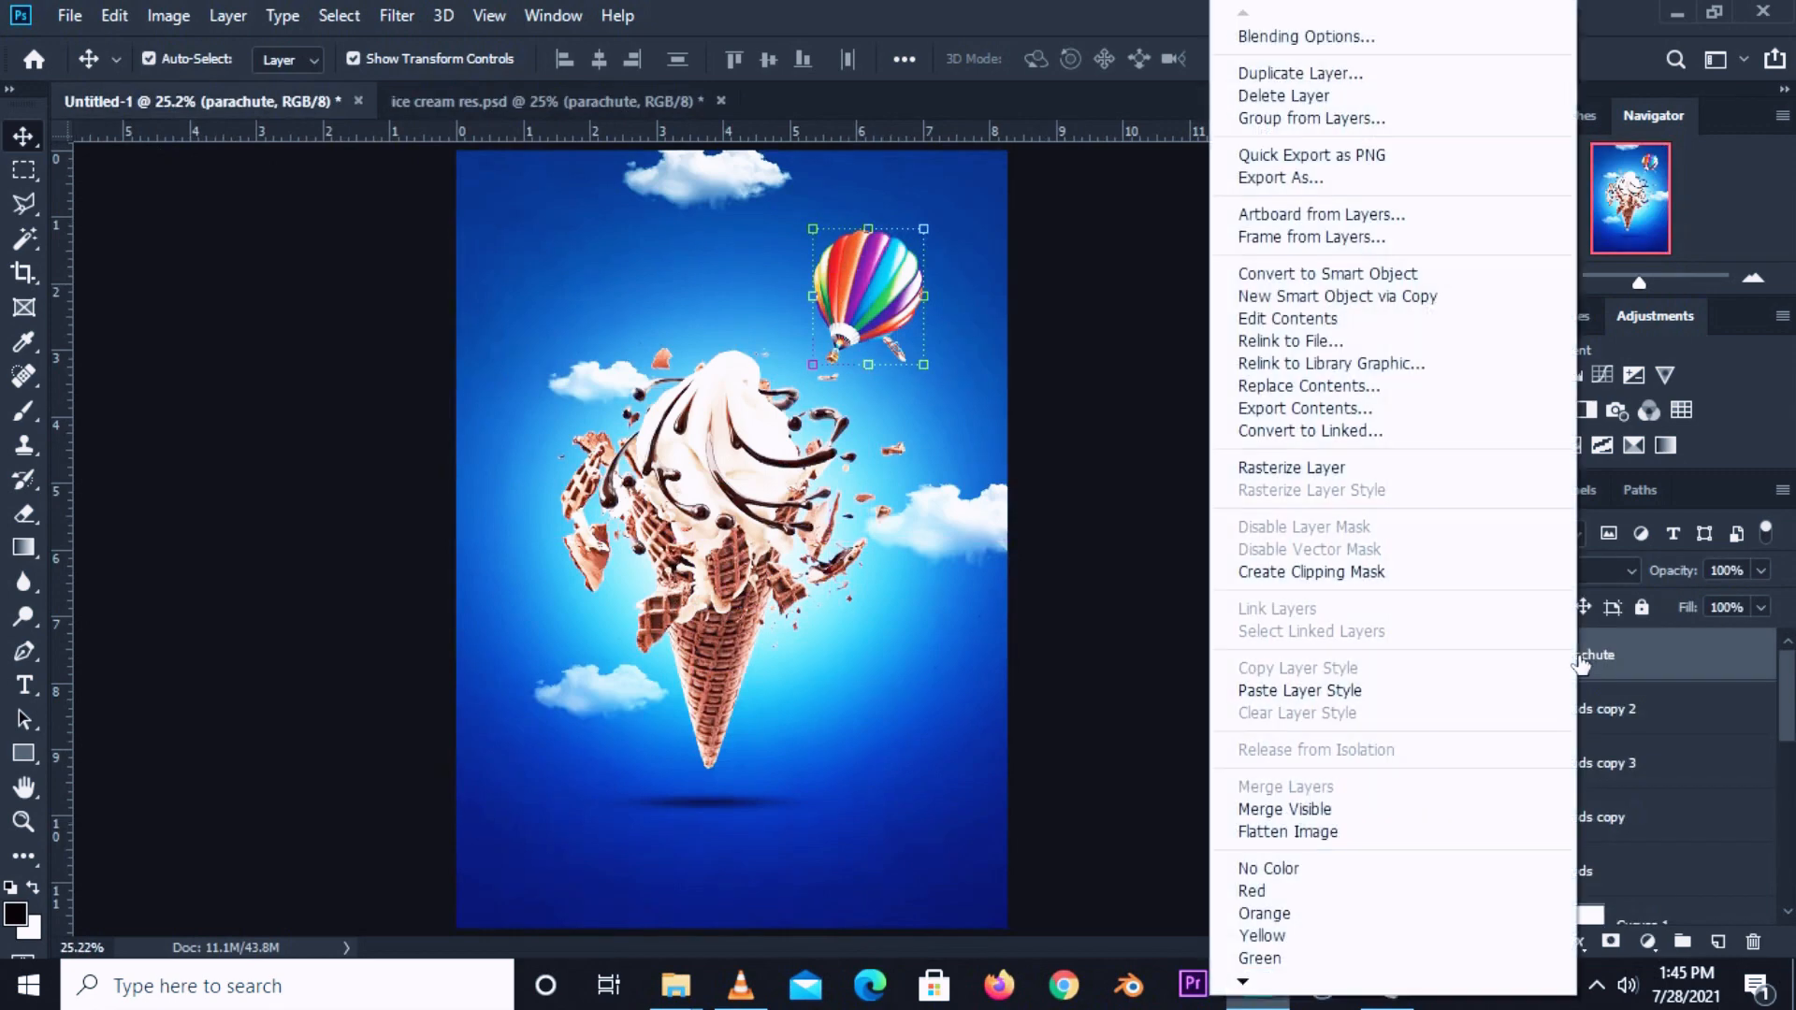
{"action": "left_click", "coordinate": [1272, 273]}
{"action": "key", "text": "ctrl+t"}
{"action": "left_click_drag", "start_coordinate": [923, 230], "coordinate": [933, 266]}
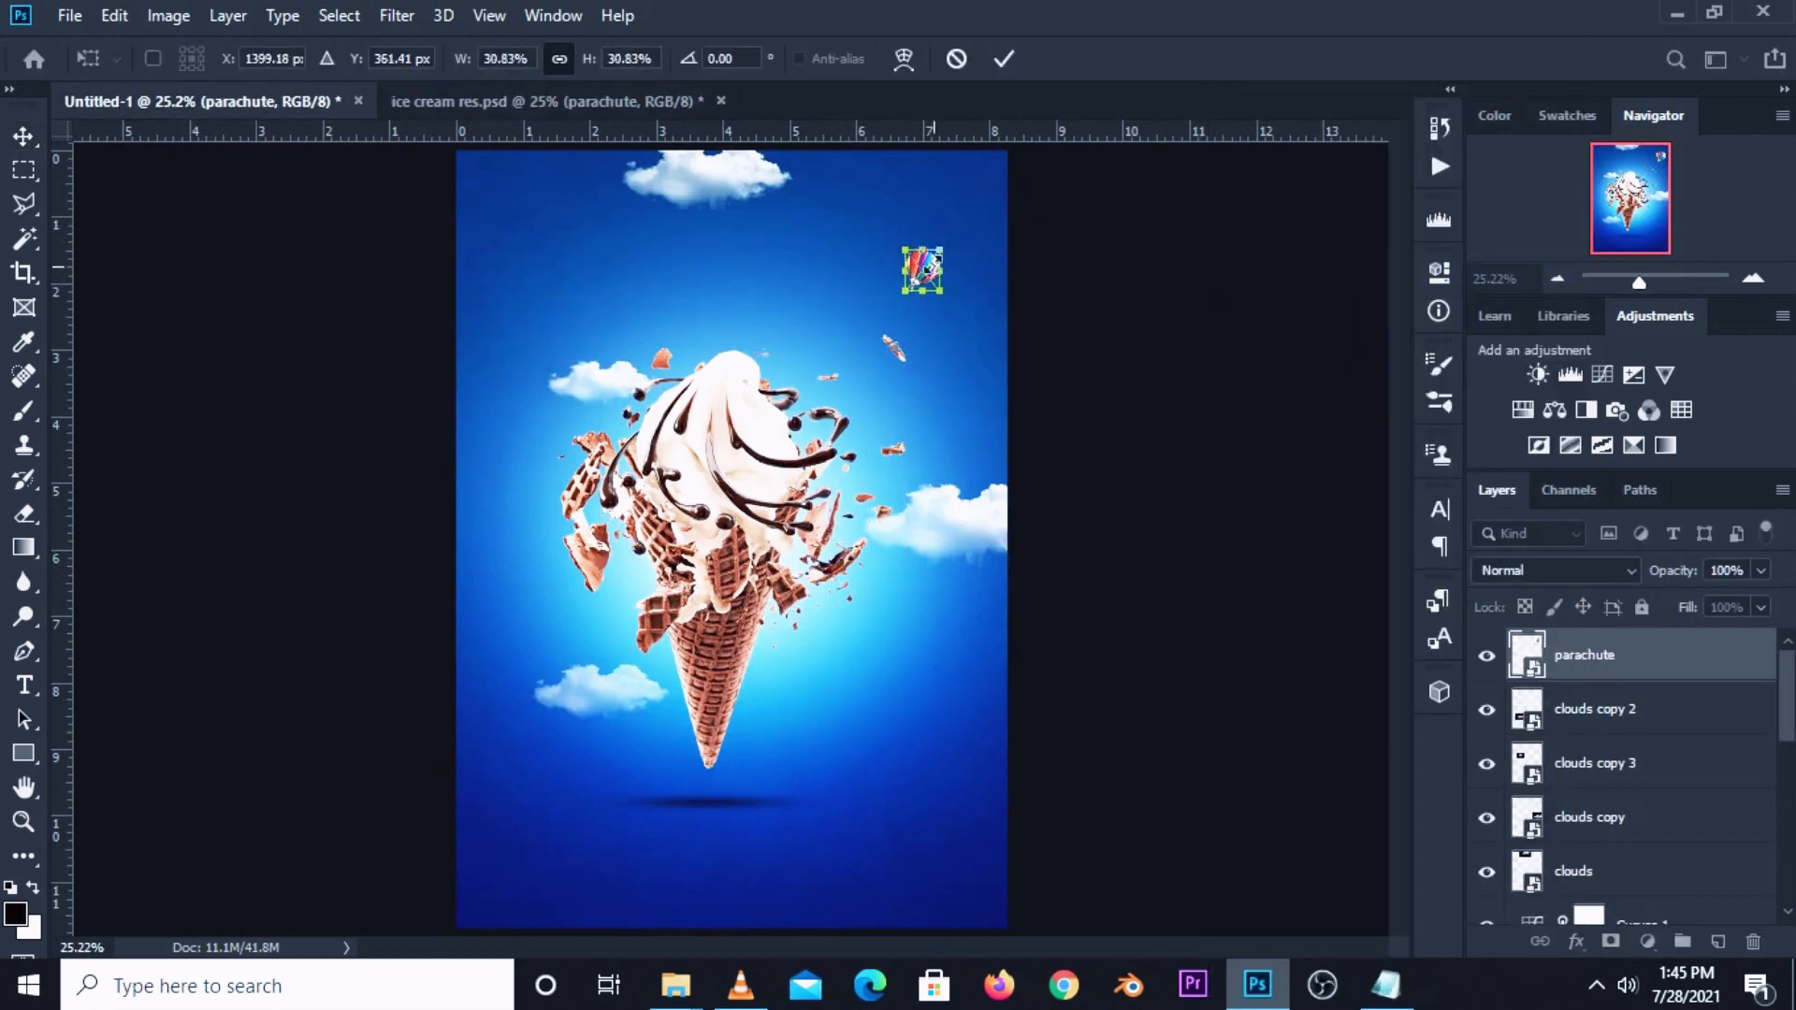
{"action": "scroll", "coordinate": [920, 273], "scroll_direction": "up", "scroll_amount": 1}
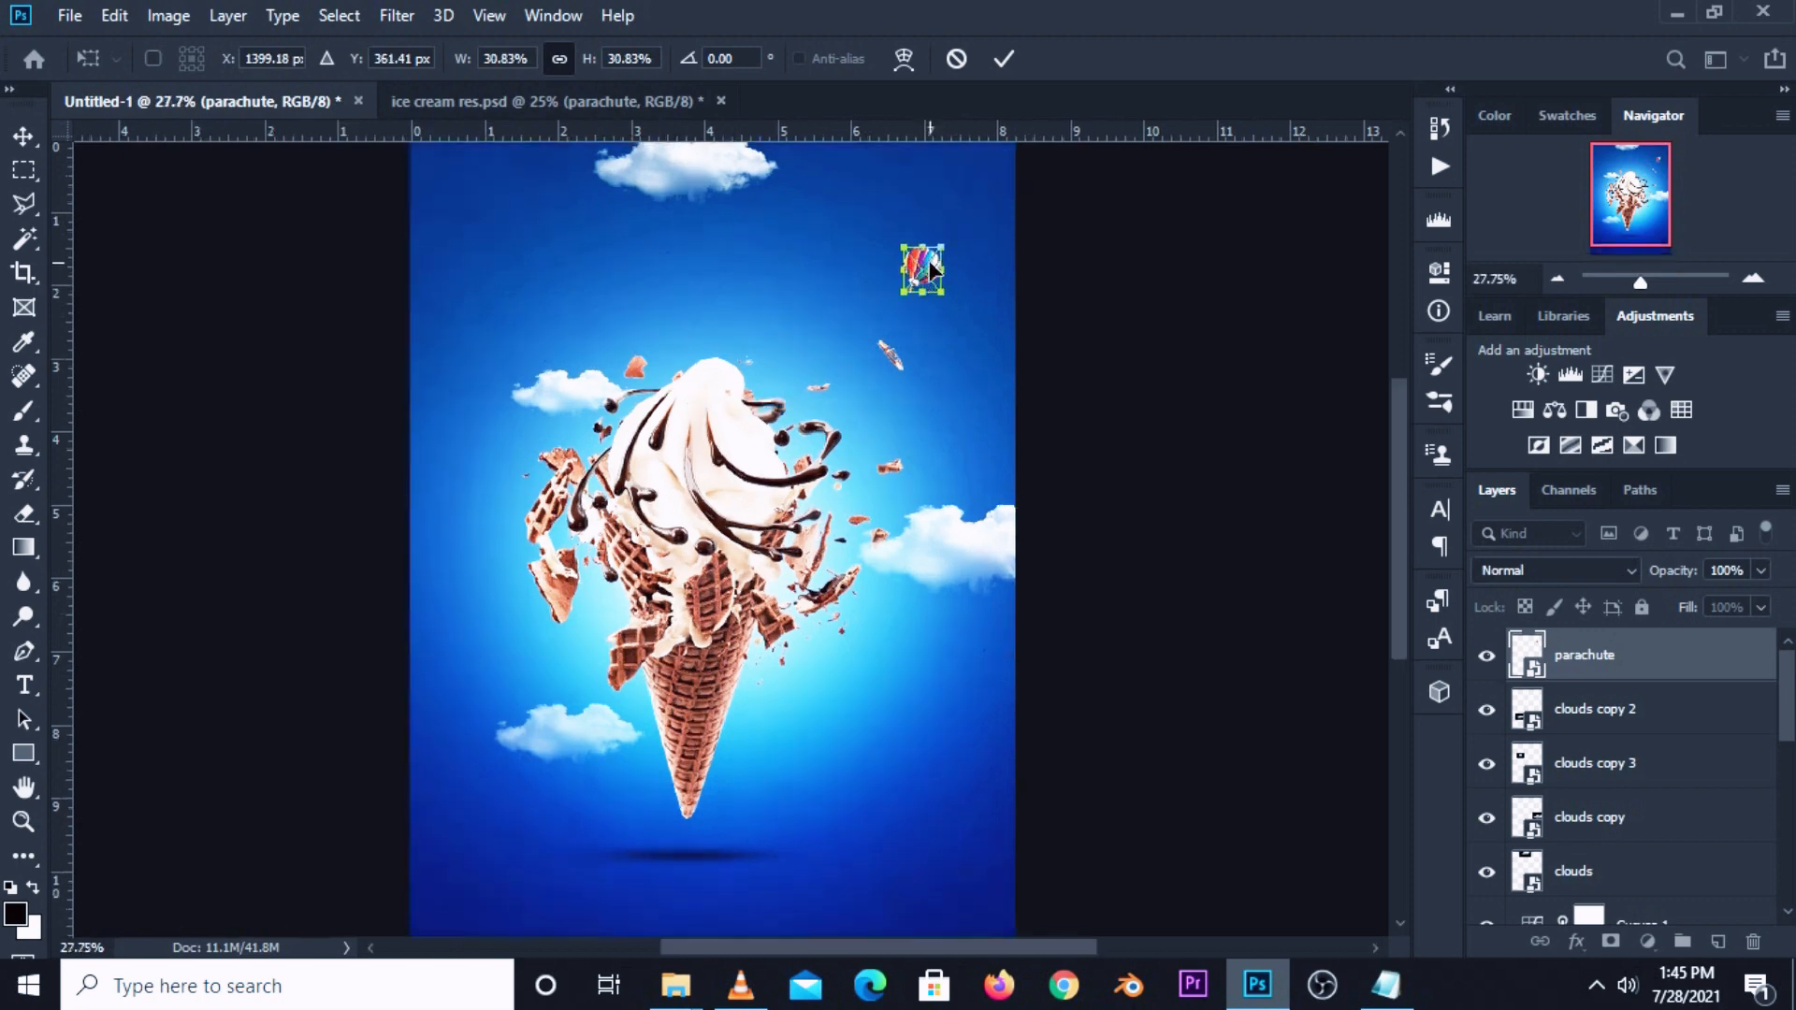
{"action": "left_click_drag", "start_coordinate": [923, 275], "coordinate": [911, 208]}
{"action": "key", "text": "Return"}
Duplicate the balloon, make the copy slightly larger and tilted counter-clockwise, and place it just above the small cloud left of the ice cream.
{"action": "key", "text": "ctrl+j"}
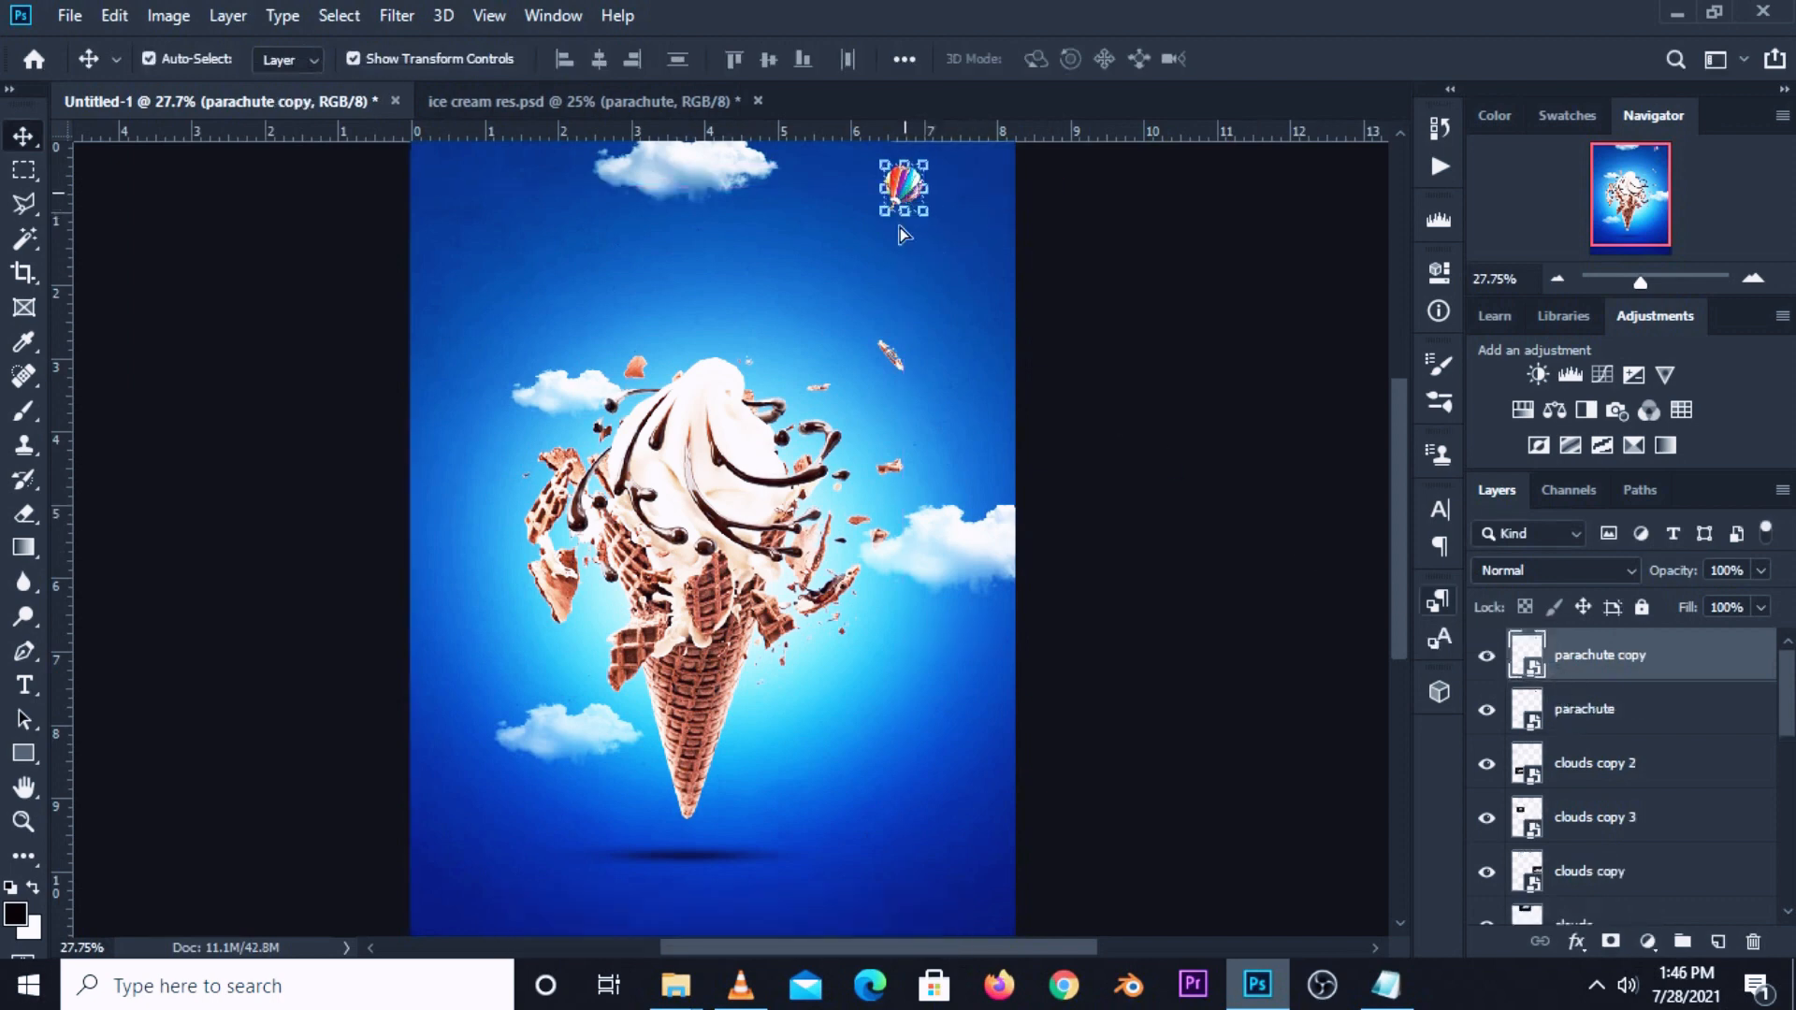
{"action": "left_click_drag", "start_coordinate": [909, 201], "coordinate": [548, 322]}
{"action": "key", "text": "ctrl+t"}
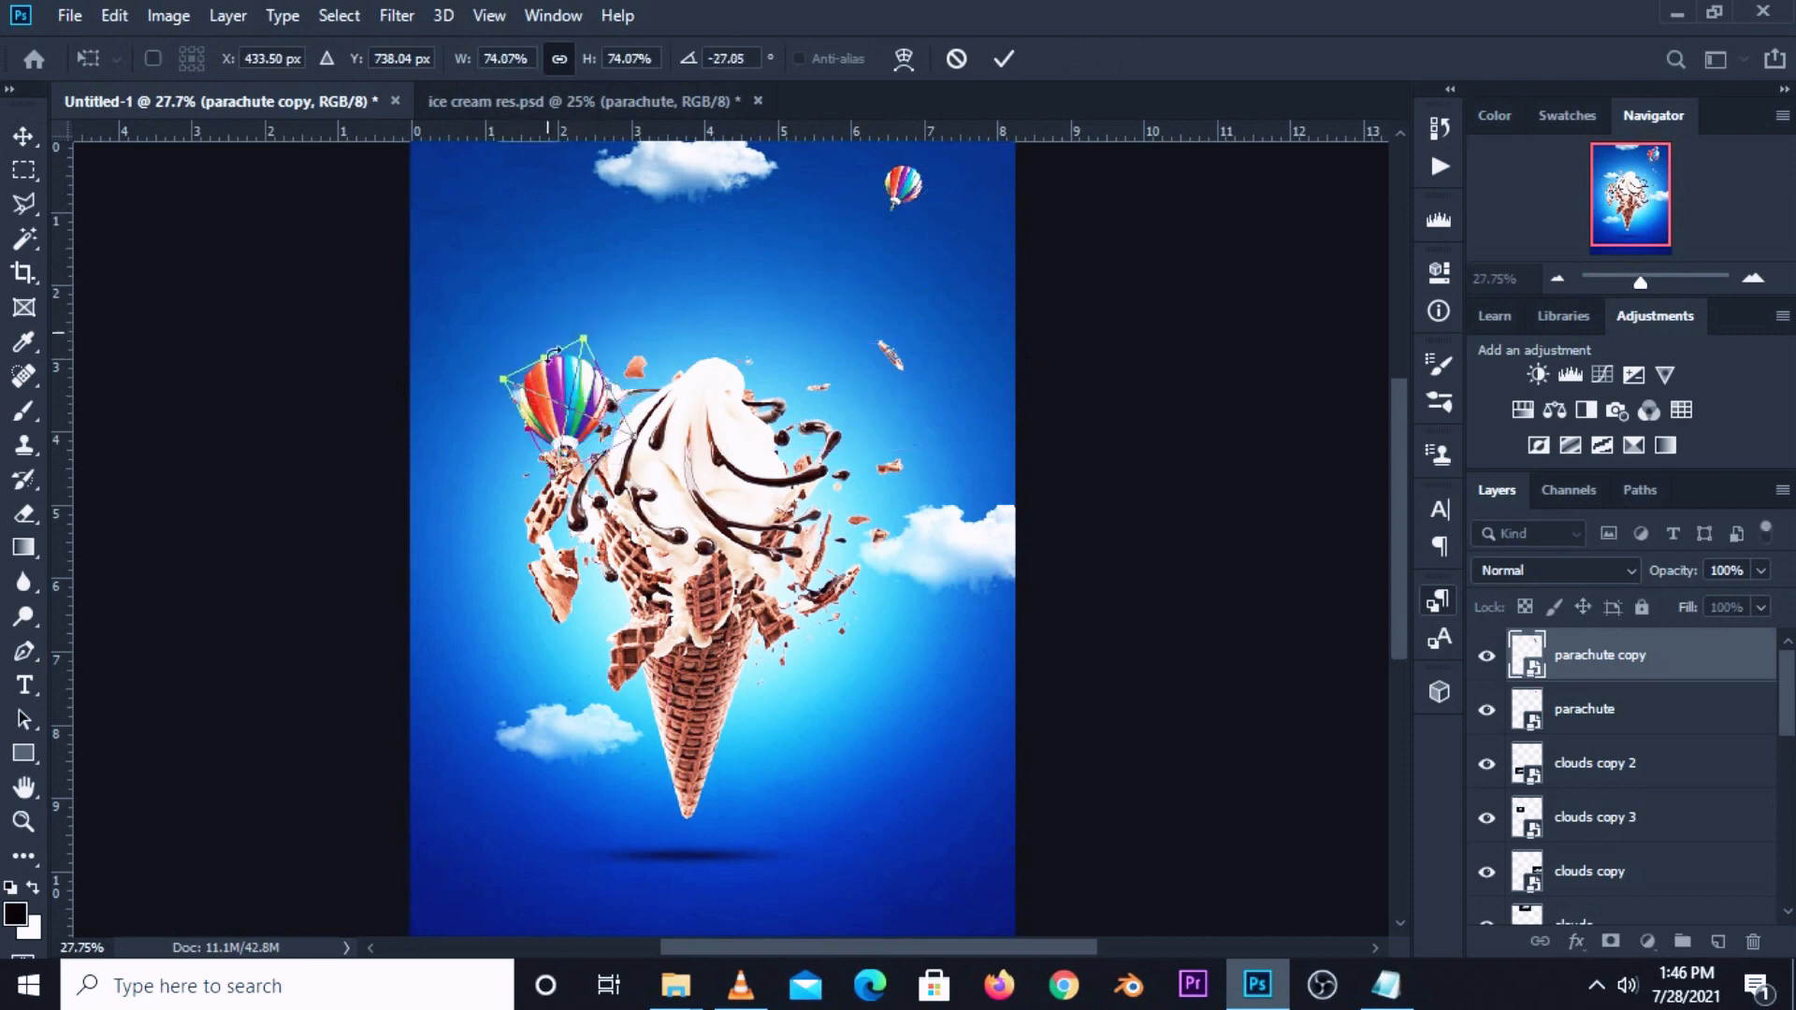
{"action": "left_click_drag", "start_coordinate": [555, 398], "coordinate": [517, 303]}
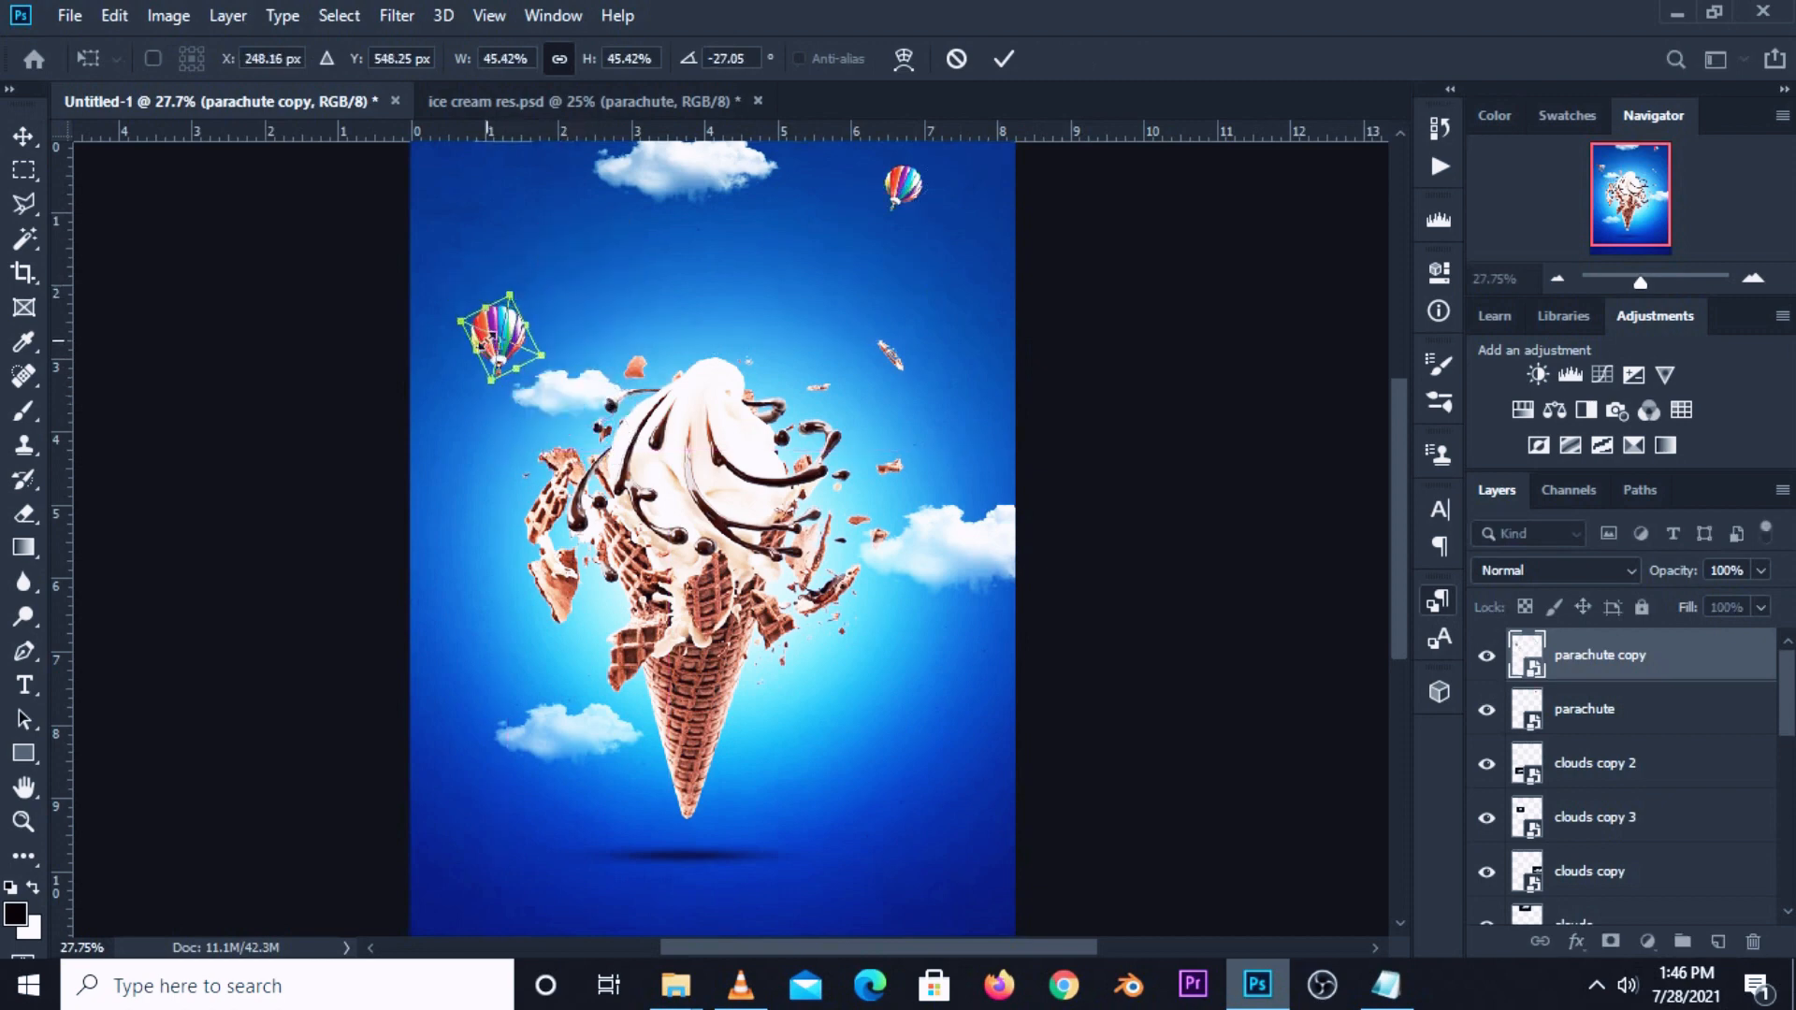
{"action": "left_click_drag", "start_coordinate": [452, 385], "coordinate": [471, 424]}
{"action": "left_click_drag", "start_coordinate": [495, 346], "coordinate": [591, 322]}
{"action": "key", "text": "Return"}
{"action": "left_click", "coordinate": [1047, 367]}
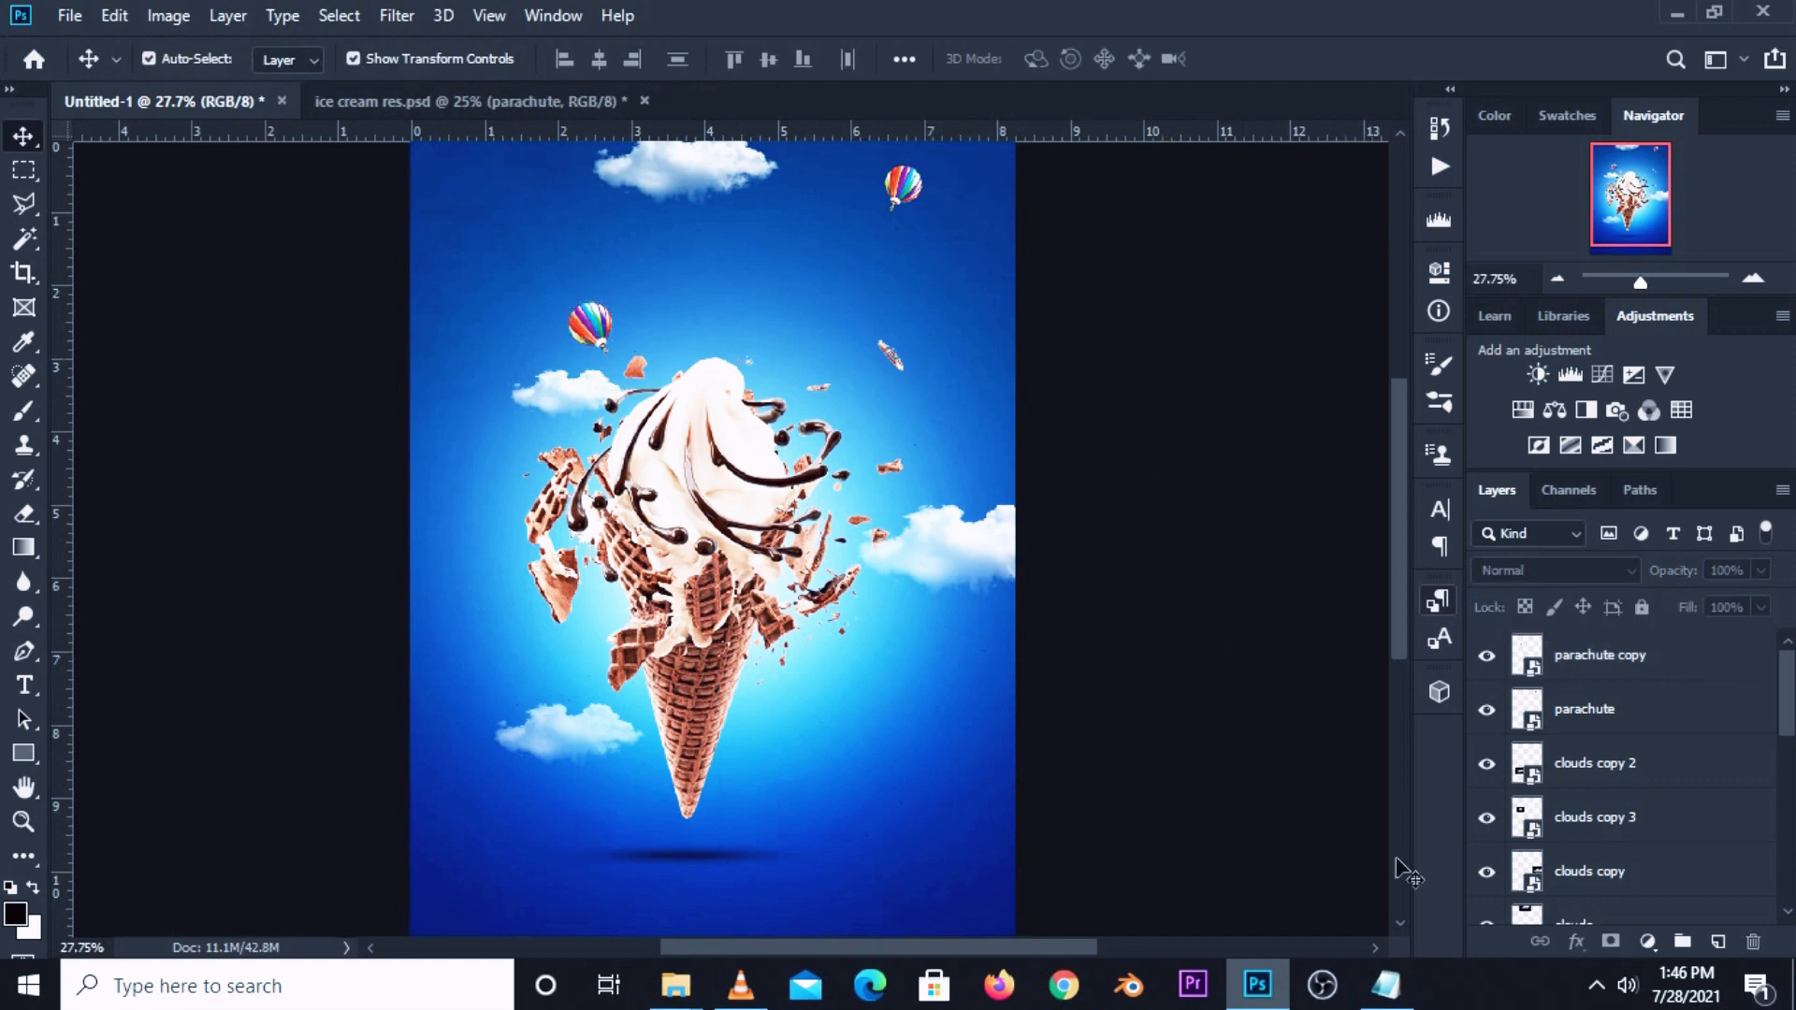
Switch to the Notepad notes, copy the words "ice cream" and return to the Photoshop poster.
{"action": "left_click", "coordinate": [1394, 982]}
{"action": "left_click_drag", "start_coordinate": [958, 460], "coordinate": [852, 460]}
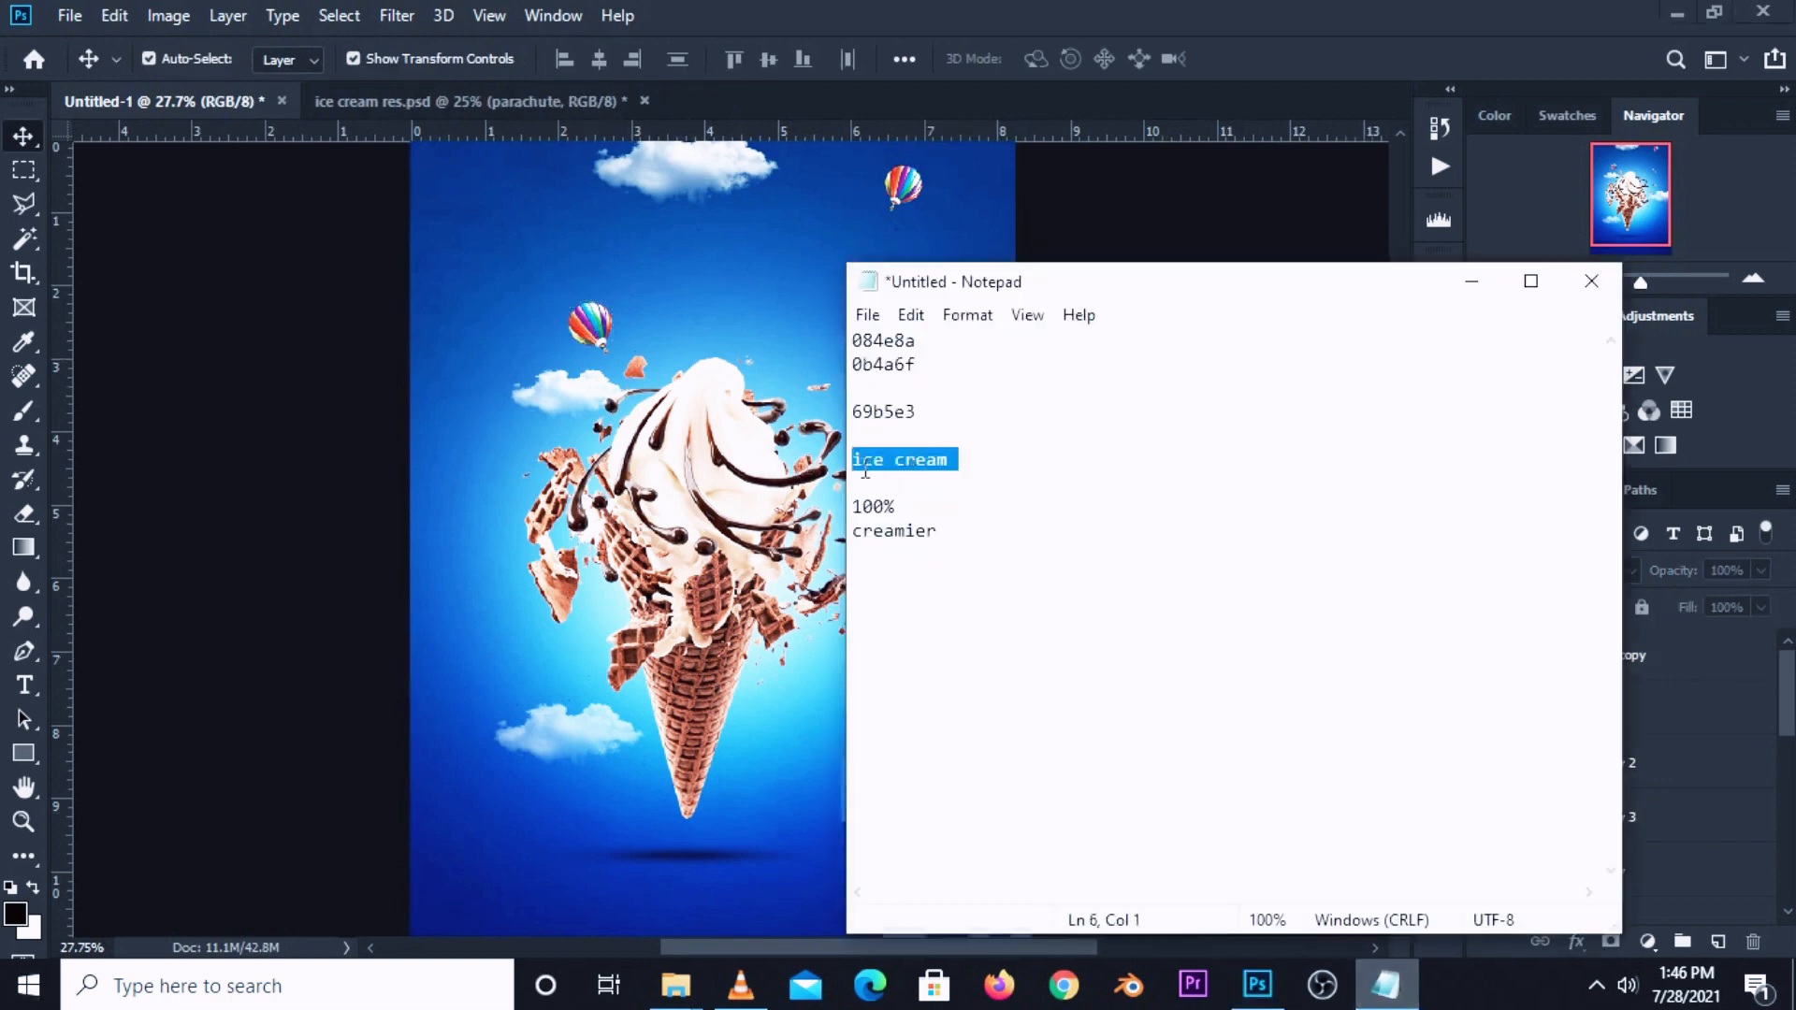
{"action": "right_click", "coordinate": [865, 472]}
{"action": "left_click", "coordinate": [934, 553]}
{"action": "left_click", "coordinate": [1042, 223]}
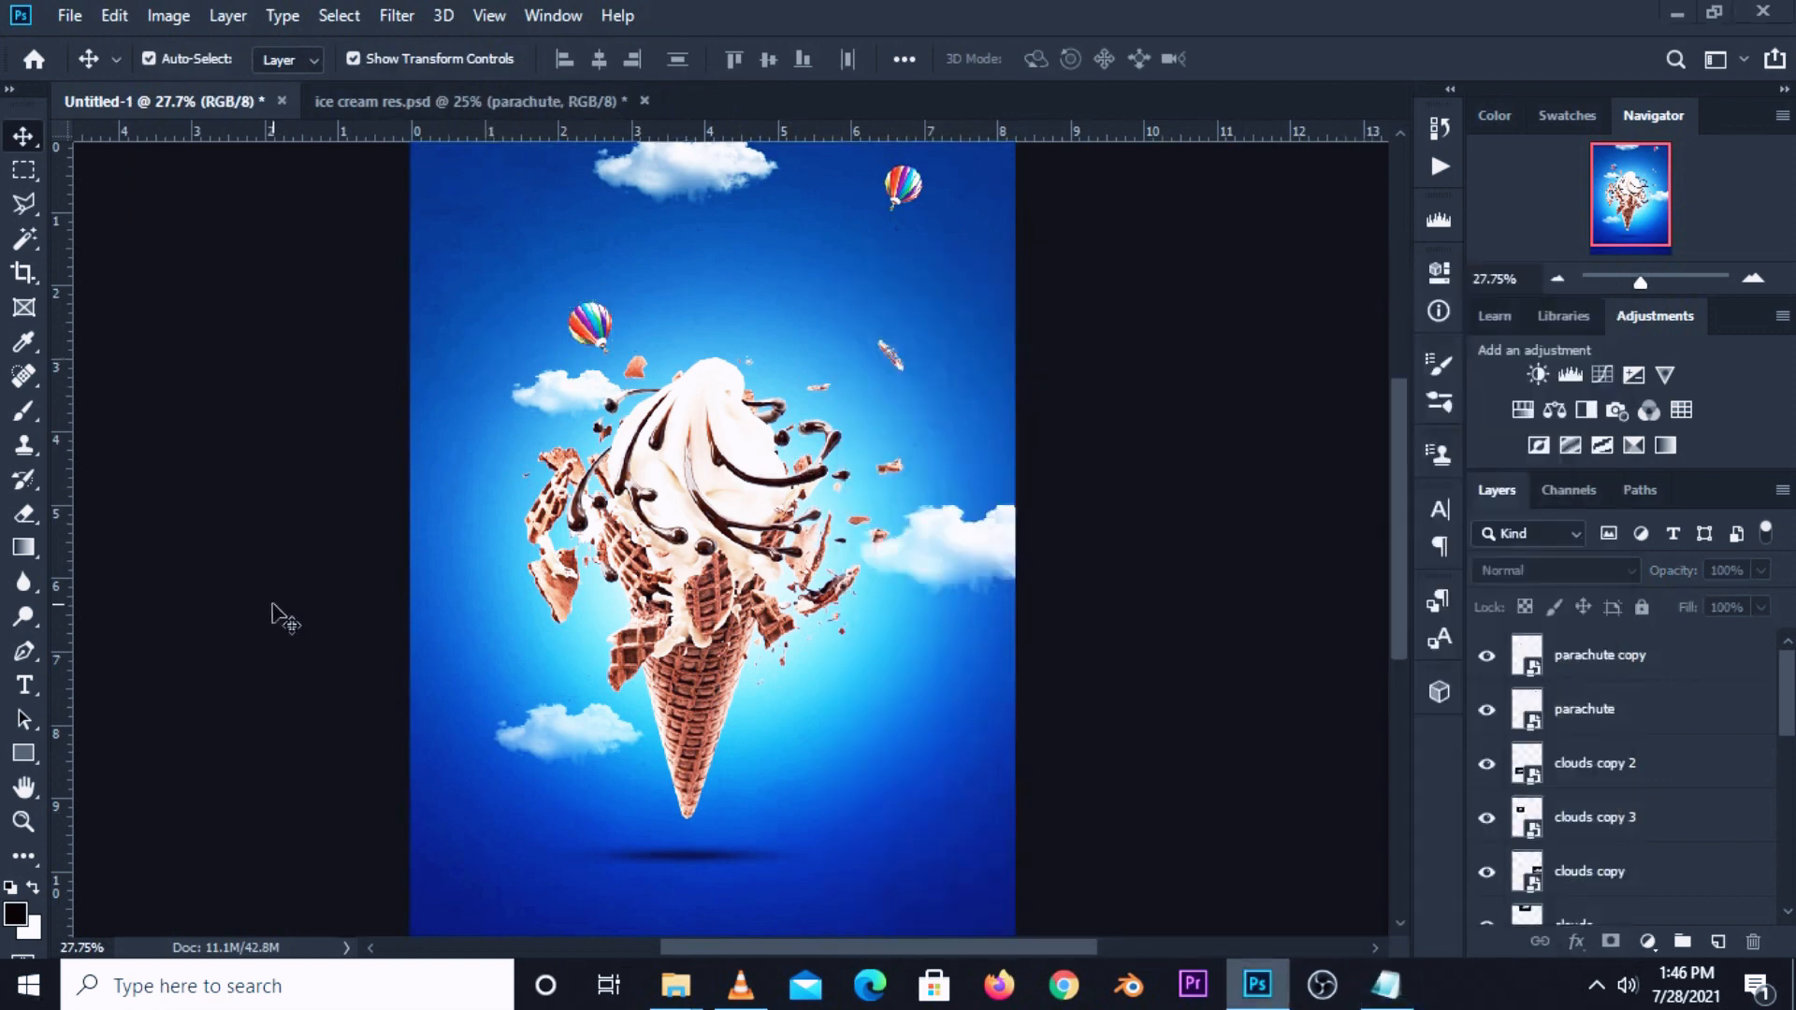
Add the title text "ice cream" in white (#ffffff) near the poster's upper edge, just below the upper cloud.
{"action": "left_click_drag", "start_coordinate": [28, 697], "coordinate": [135, 697]}
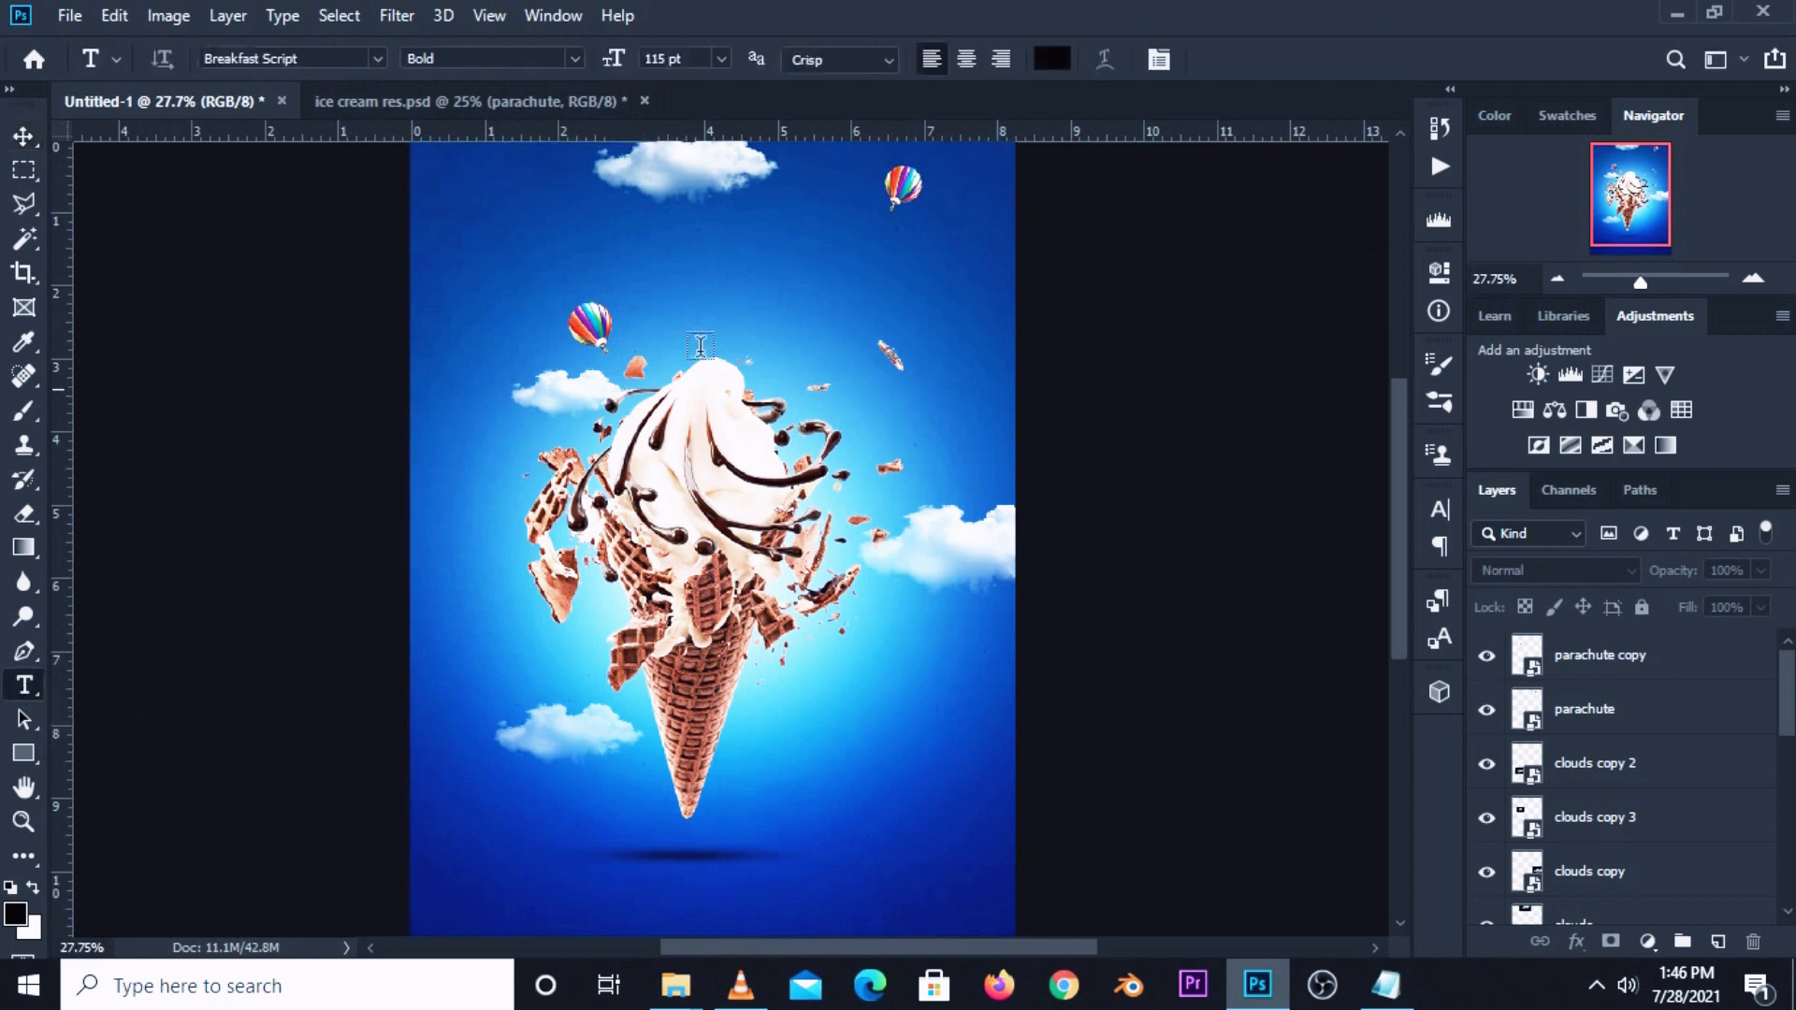
{"action": "left_click", "coordinate": [1051, 59]}
{"action": "left_click", "coordinate": [926, 198]}
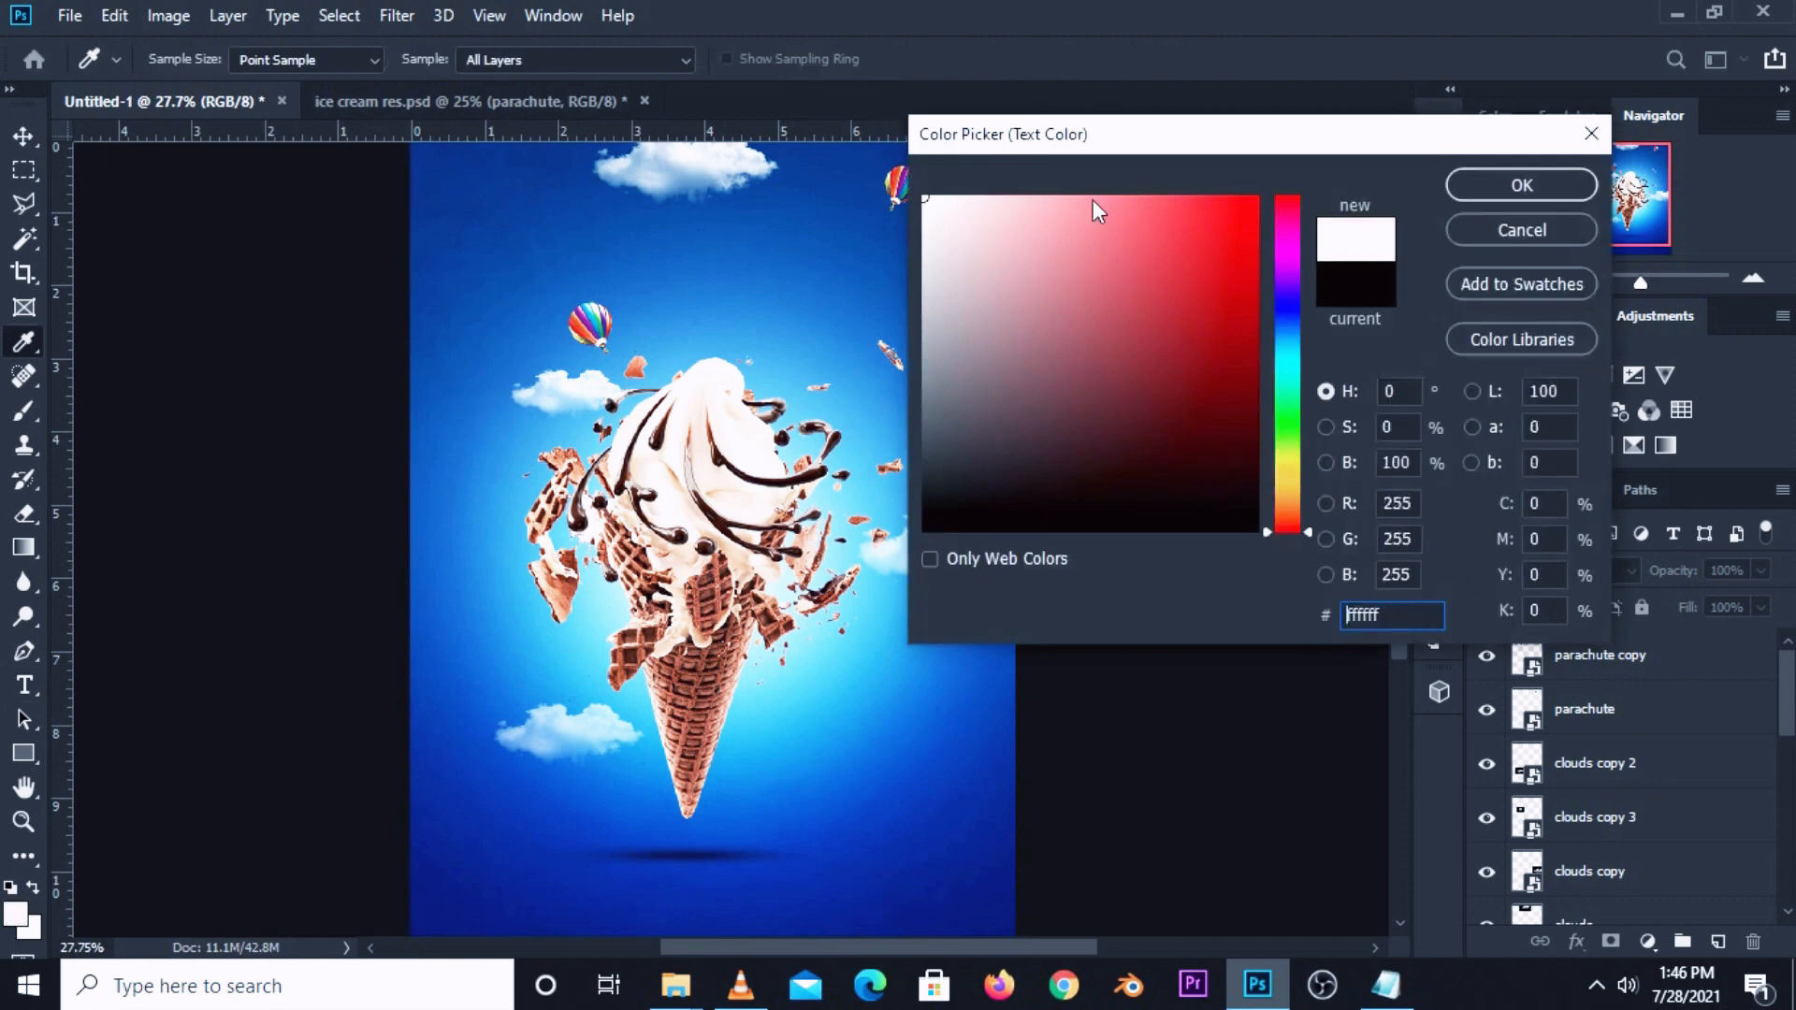
{"action": "left_click", "coordinate": [1513, 185]}
{"action": "left_click", "coordinate": [608, 233]}
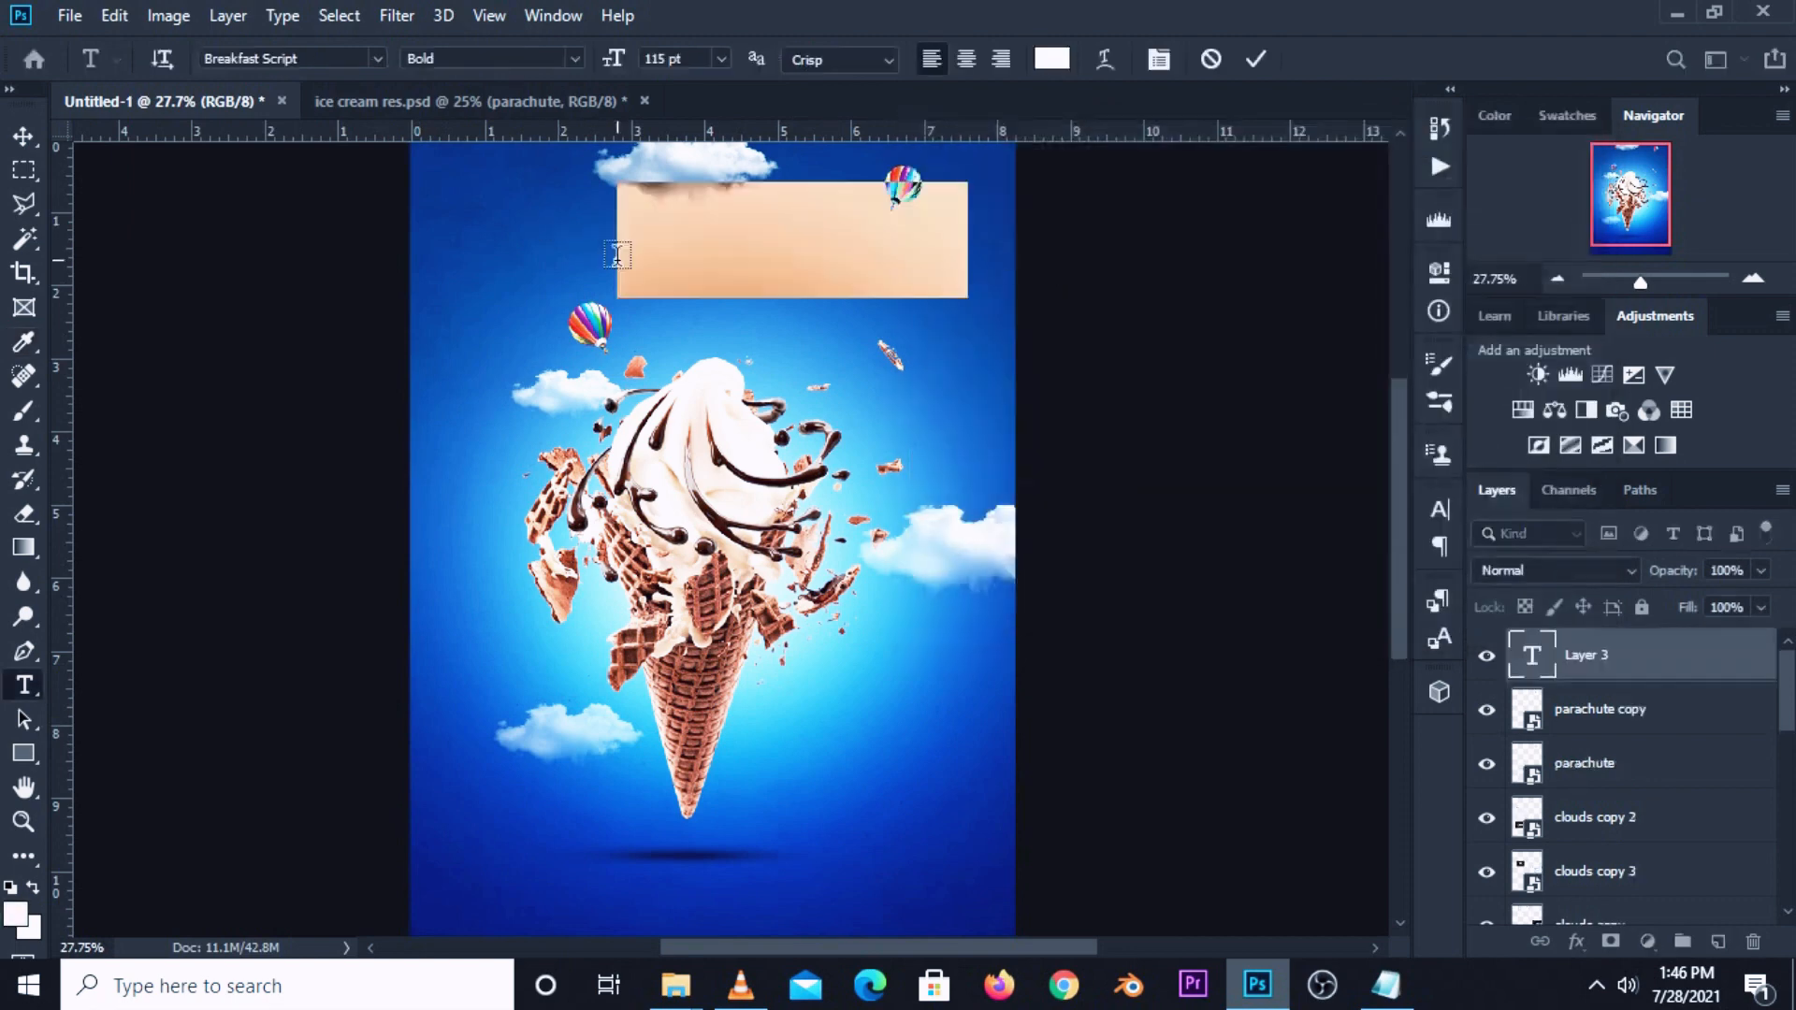
{"action": "type", "text": "ice cream"}
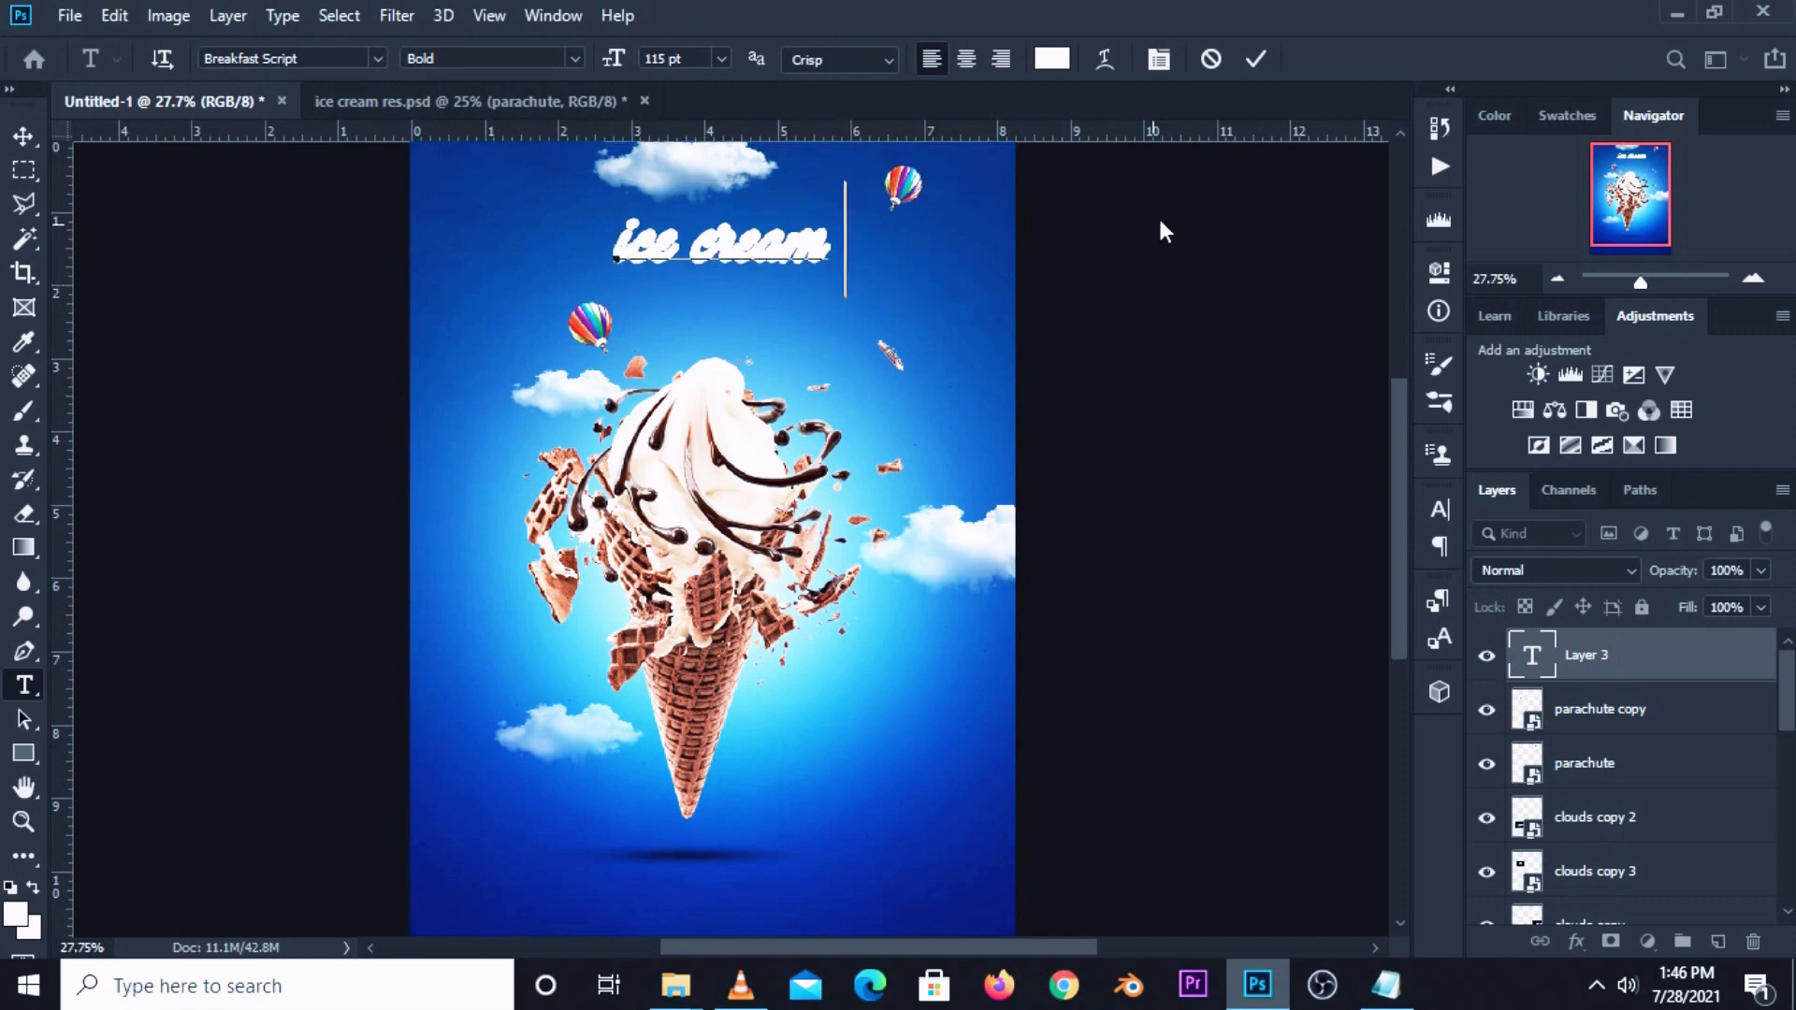
{"action": "left_click", "coordinate": [1255, 59]}
Change the ice cream title's font to Zud Juice Italic.
{"action": "left_click", "coordinate": [1440, 512]}
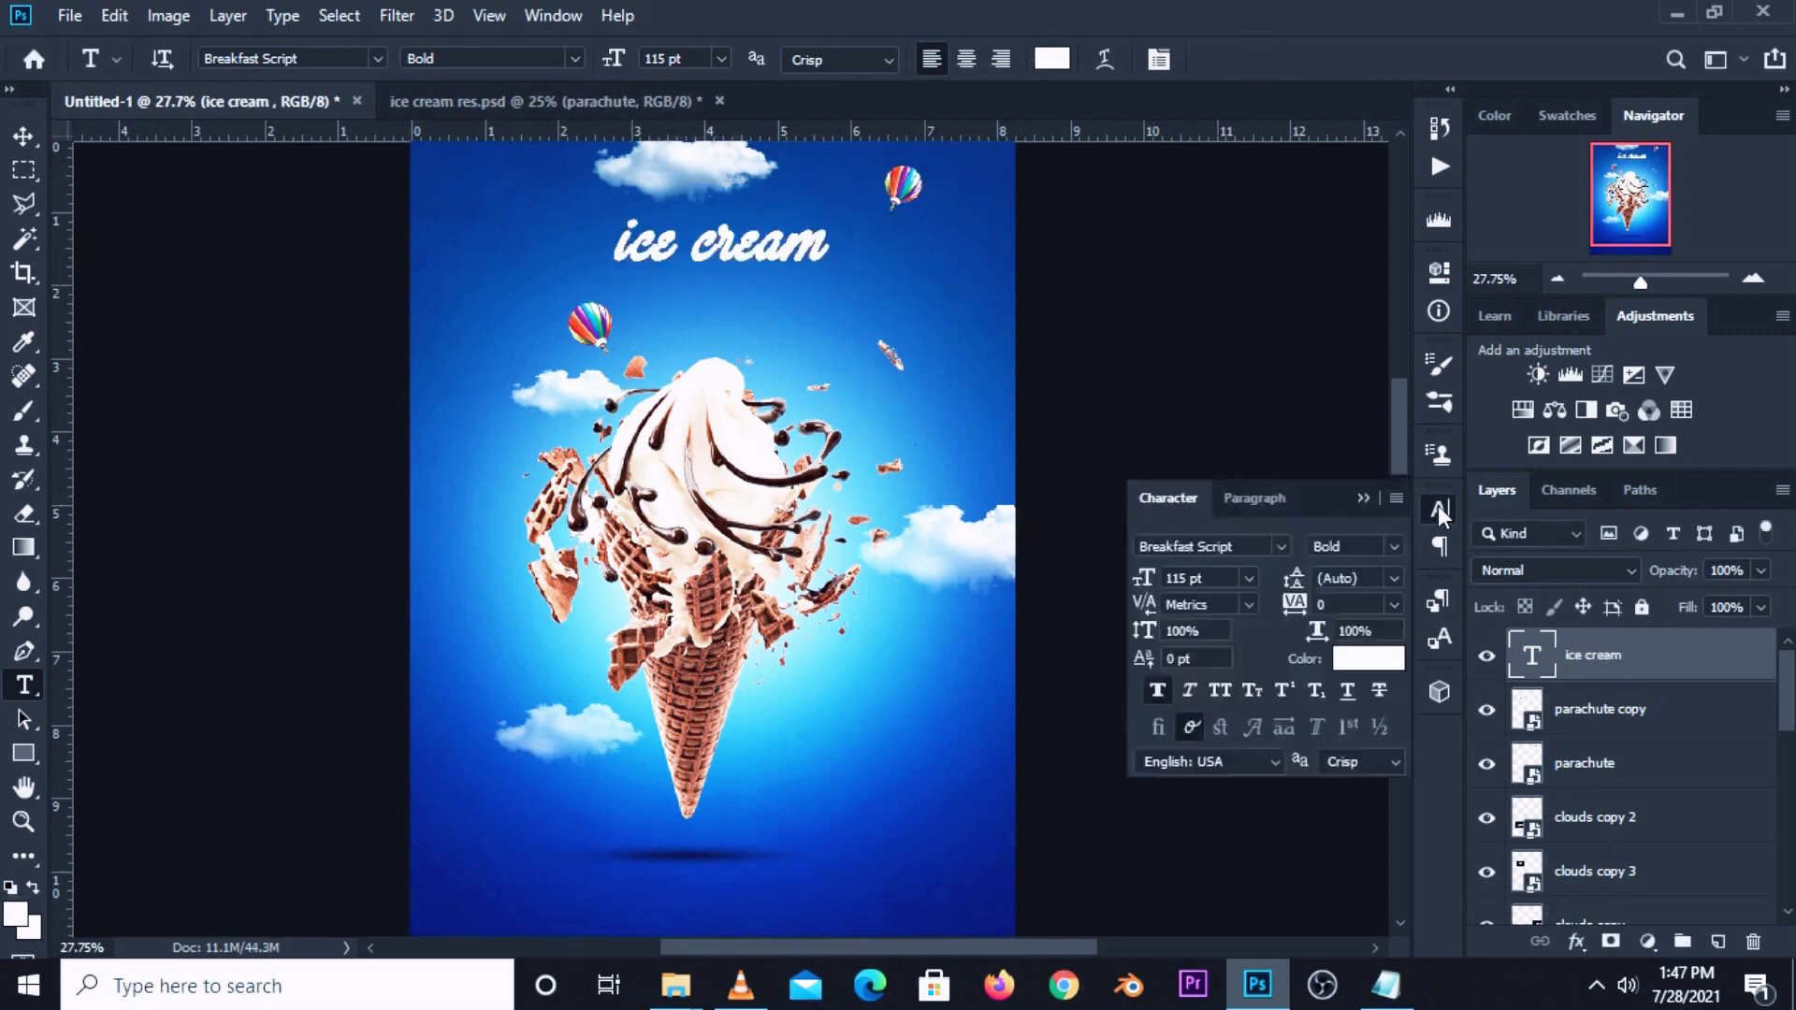
{"action": "left_click", "coordinate": [1234, 545]}
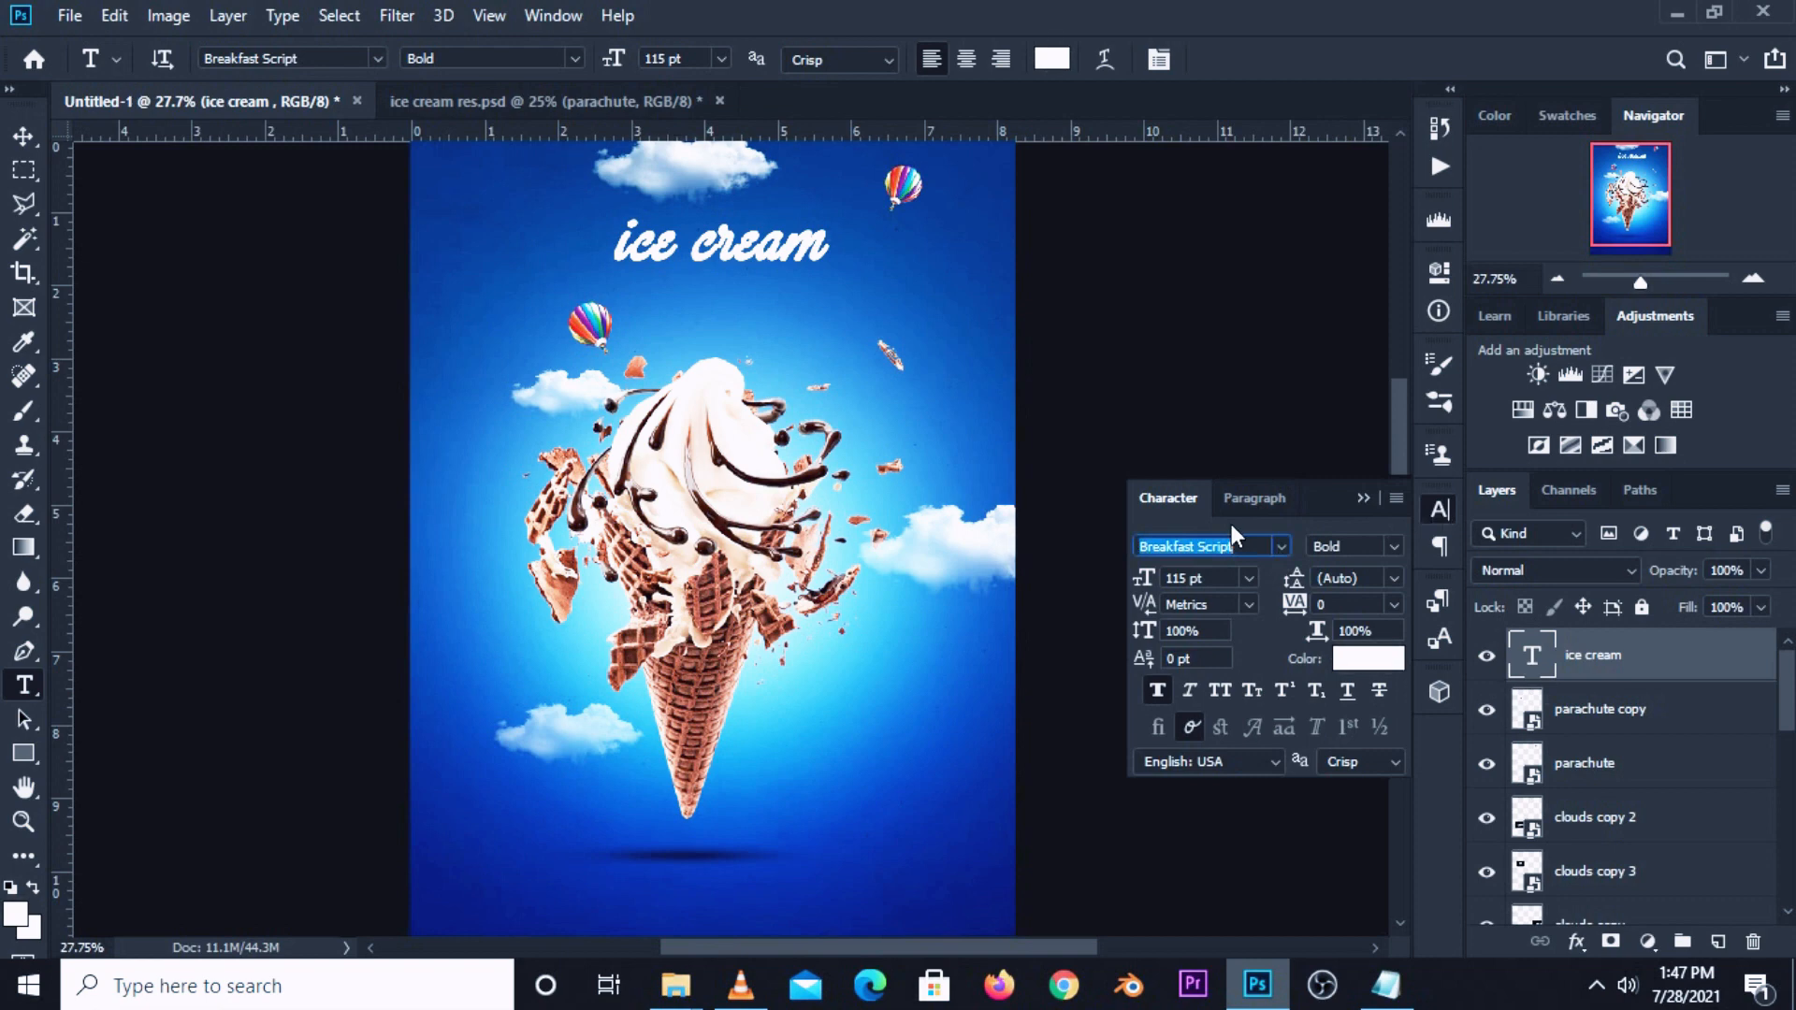
{"action": "type", "text": "z"}
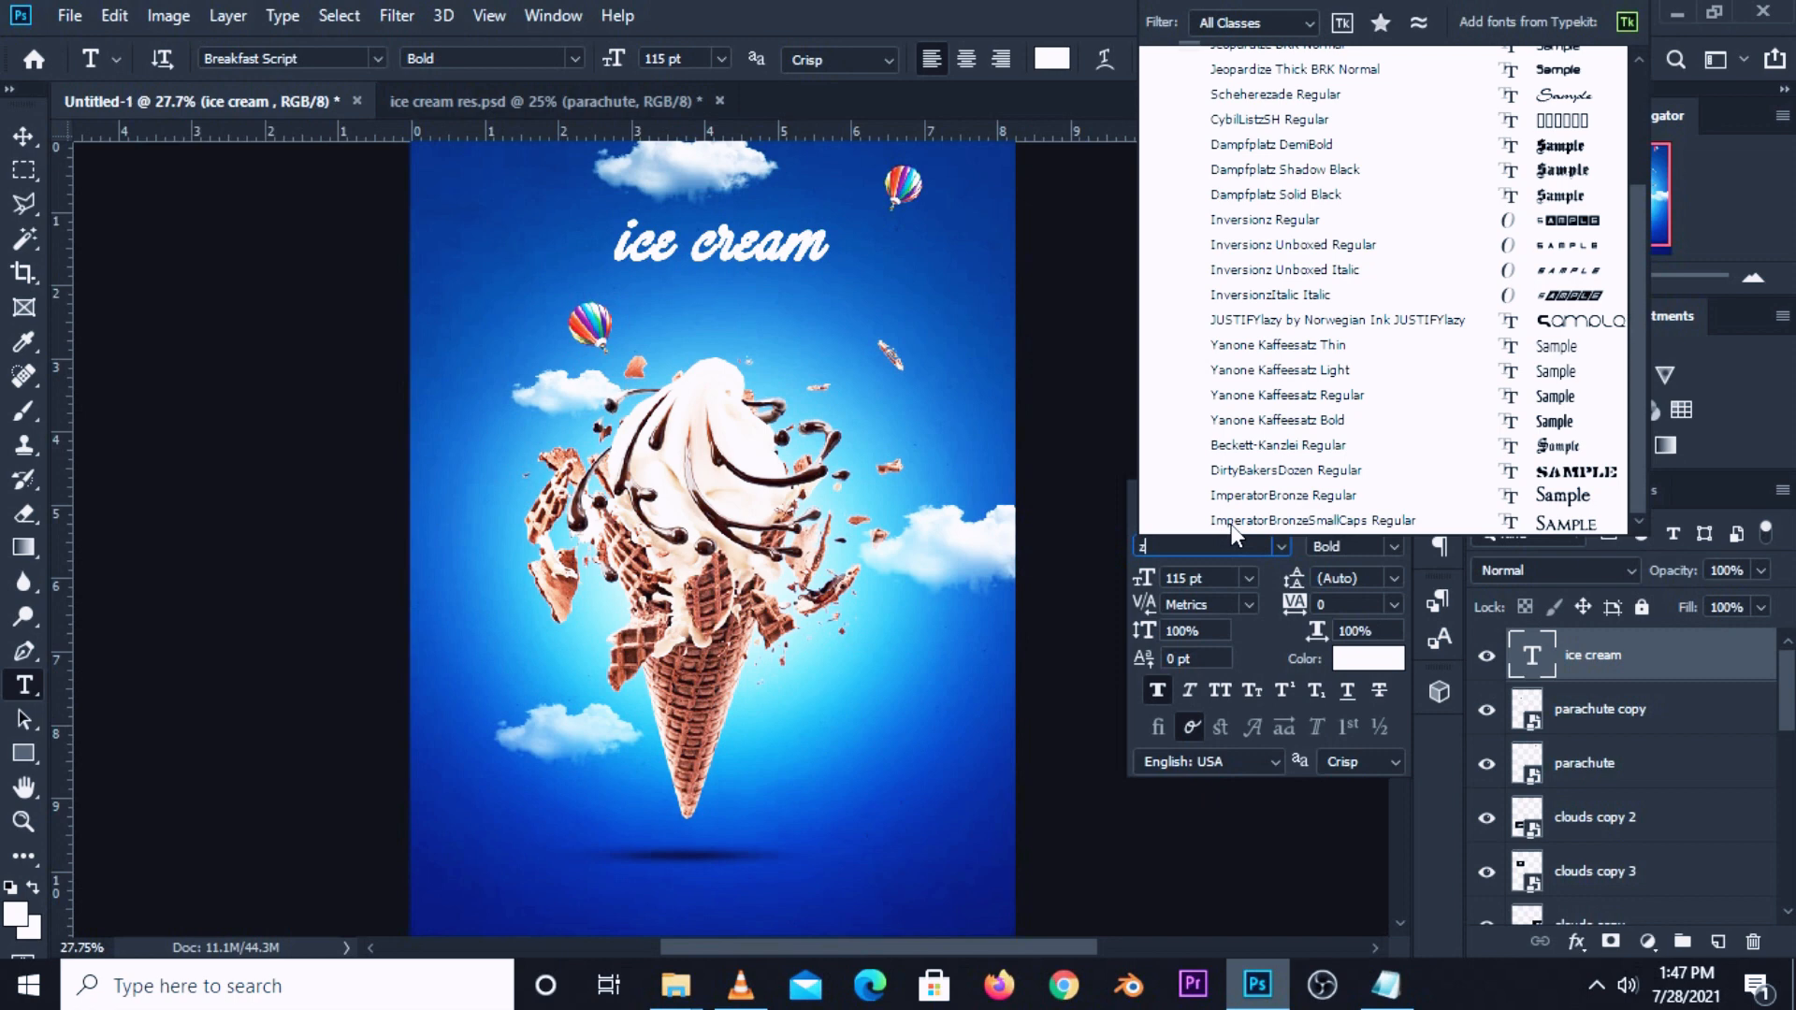
{"action": "key", "text": "BackSpace"}
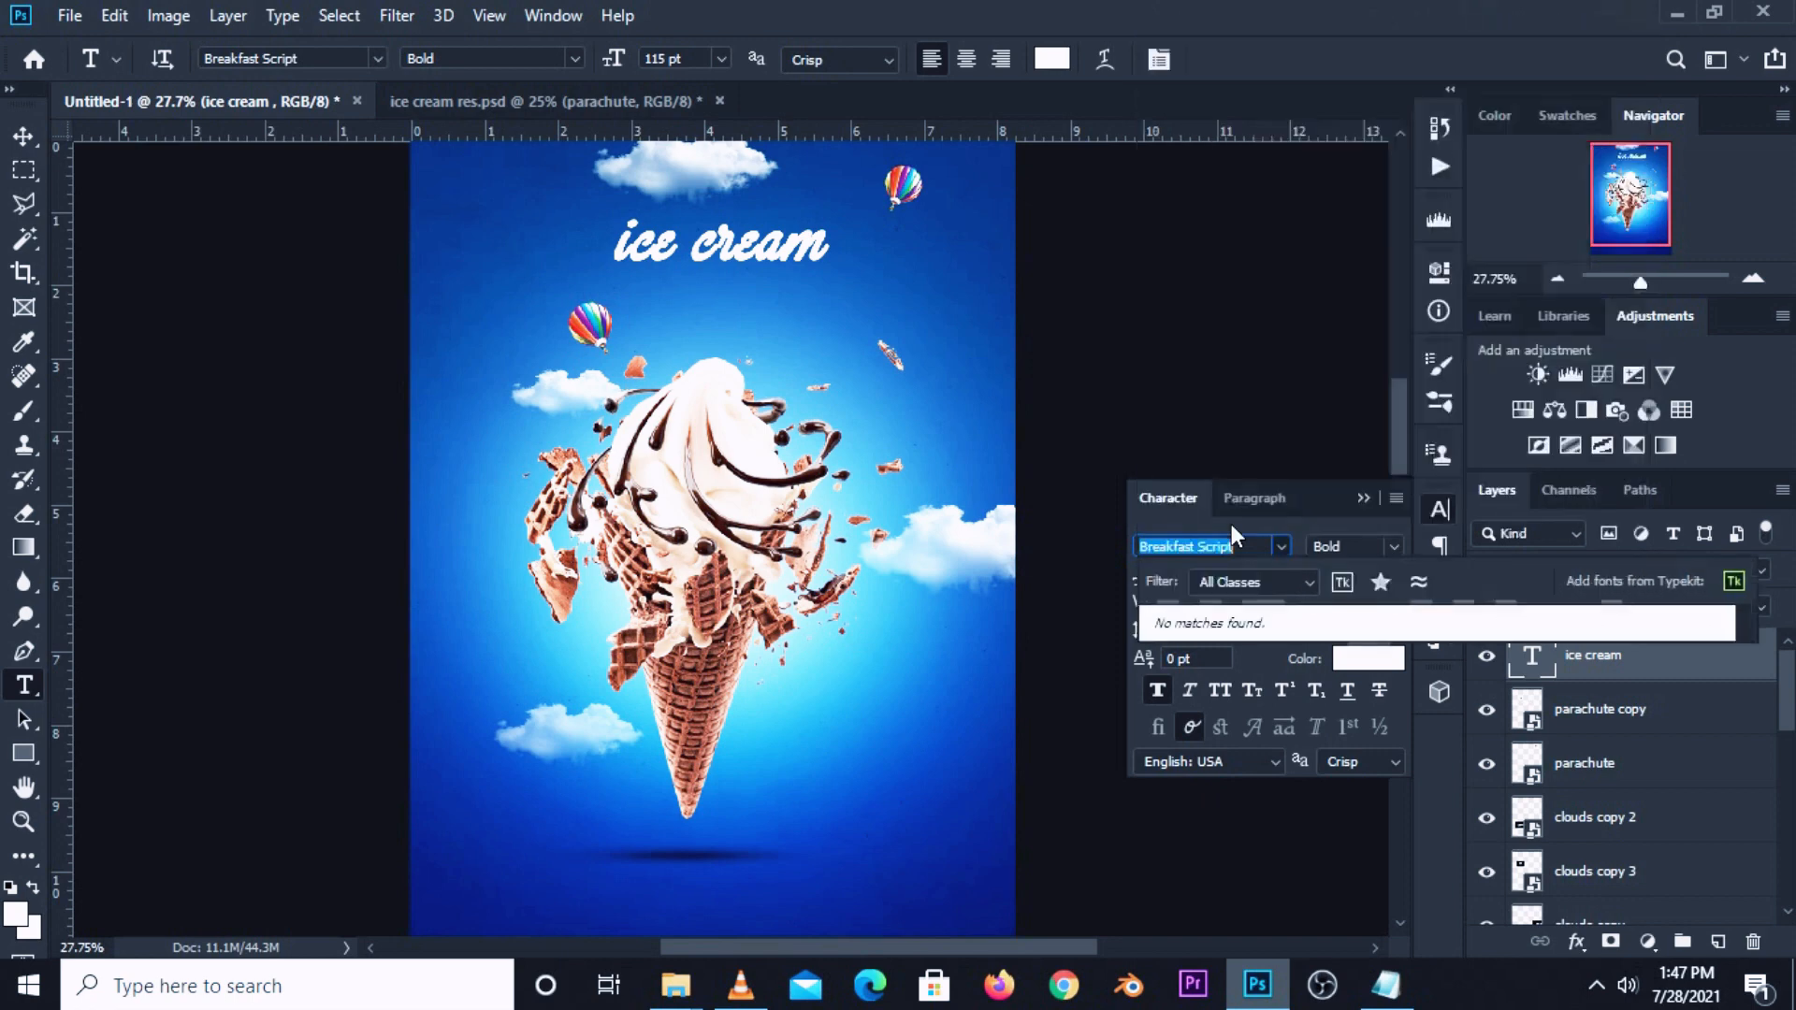
{"action": "type", "text": "z"}
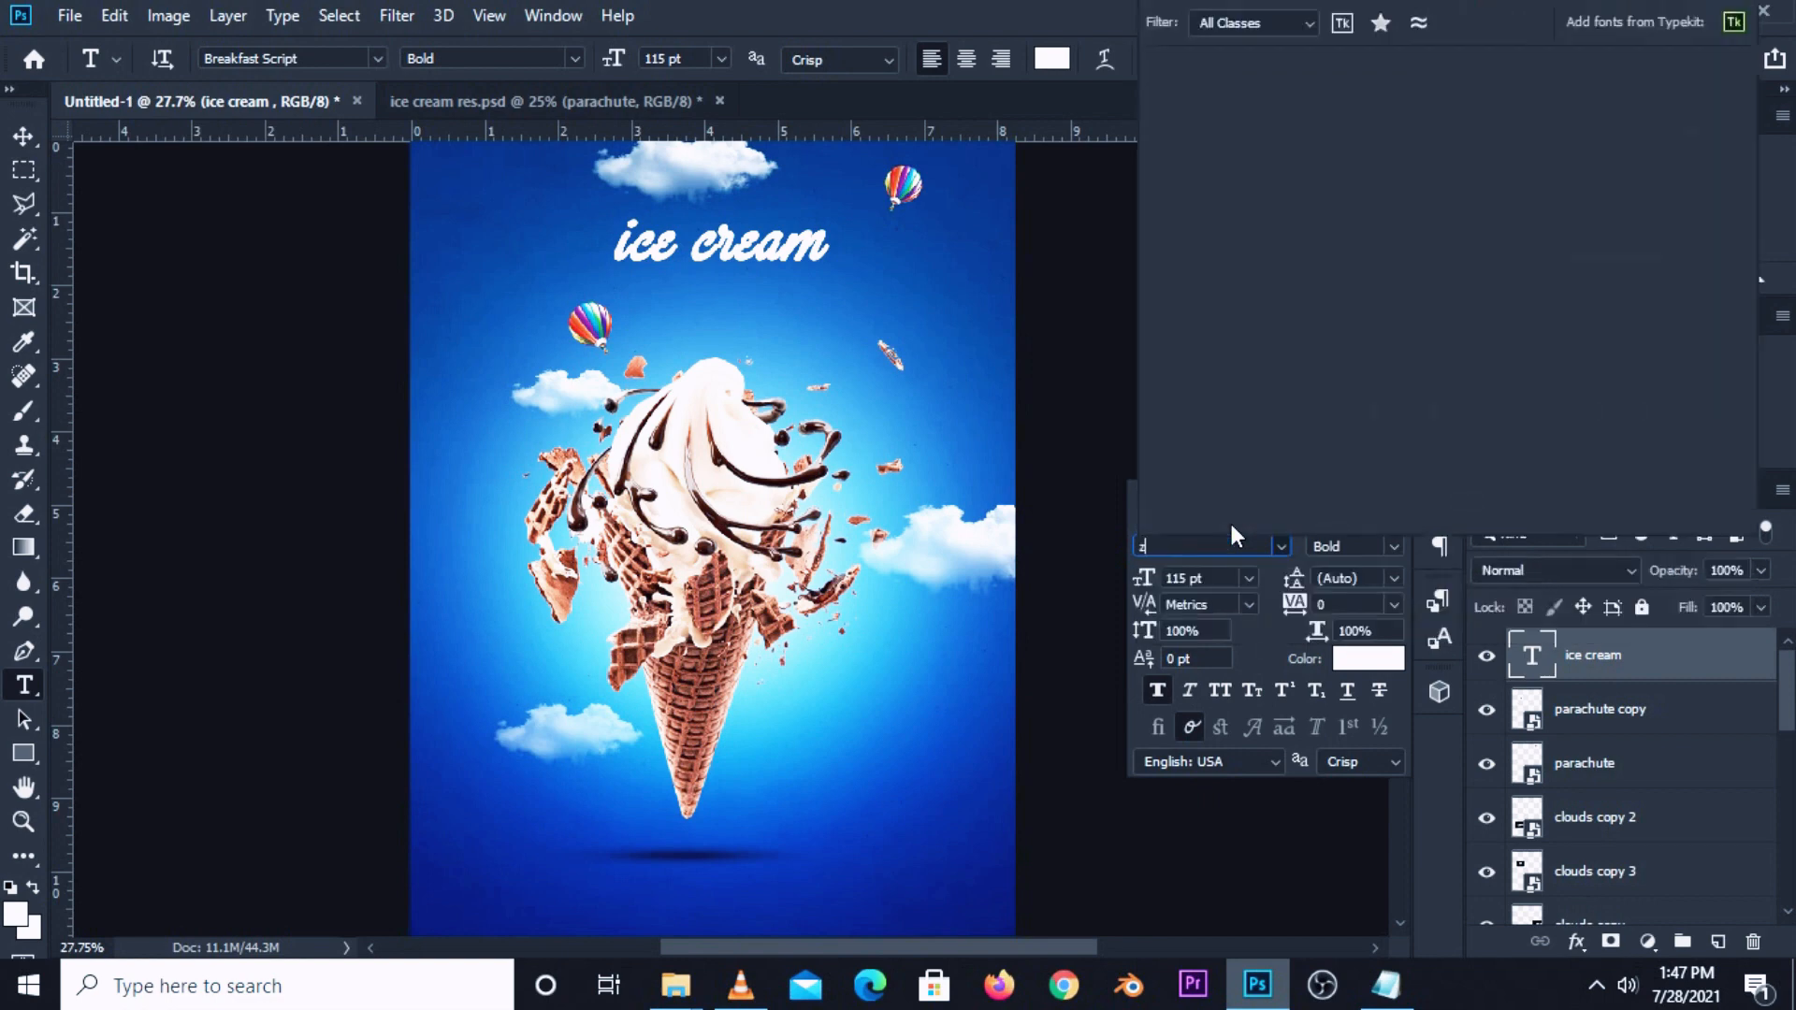
{"action": "type", "text": "u"}
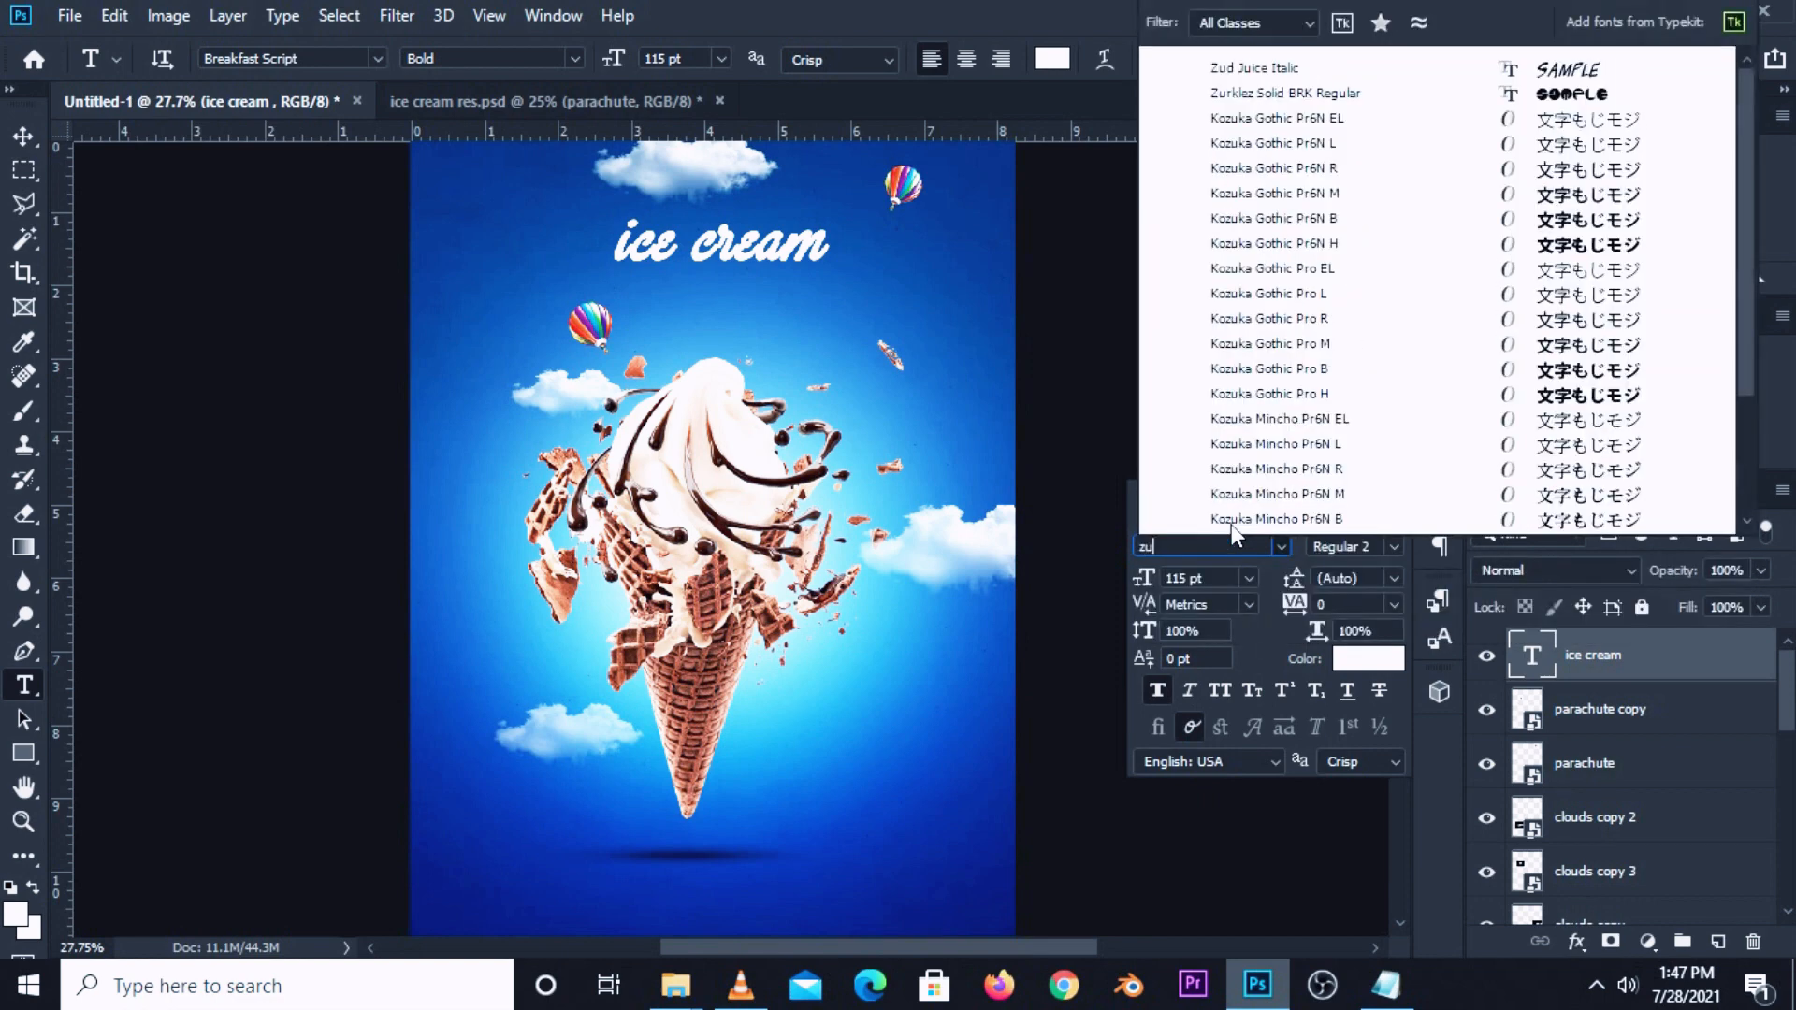
{"action": "key", "text": "BackSpace"}
{"action": "key", "text": "BackSpace"}
{"action": "type", "text": "d"}
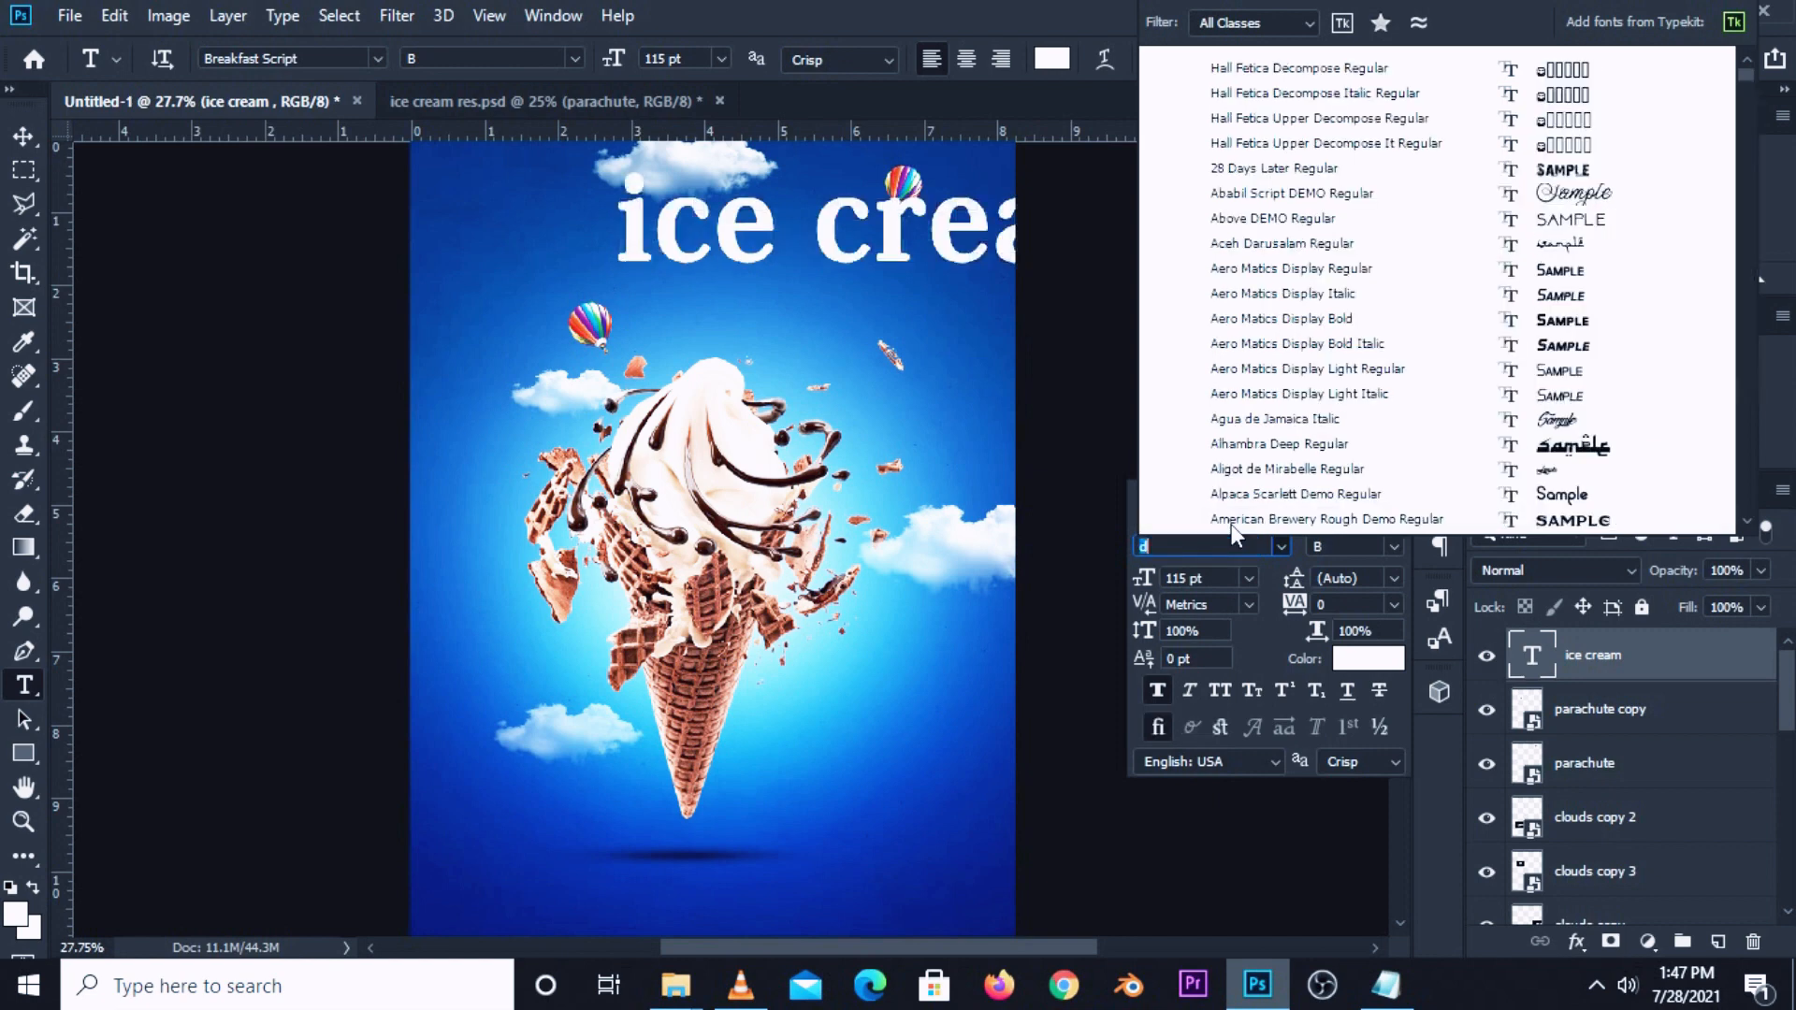
{"action": "type", "text": "zud j"}
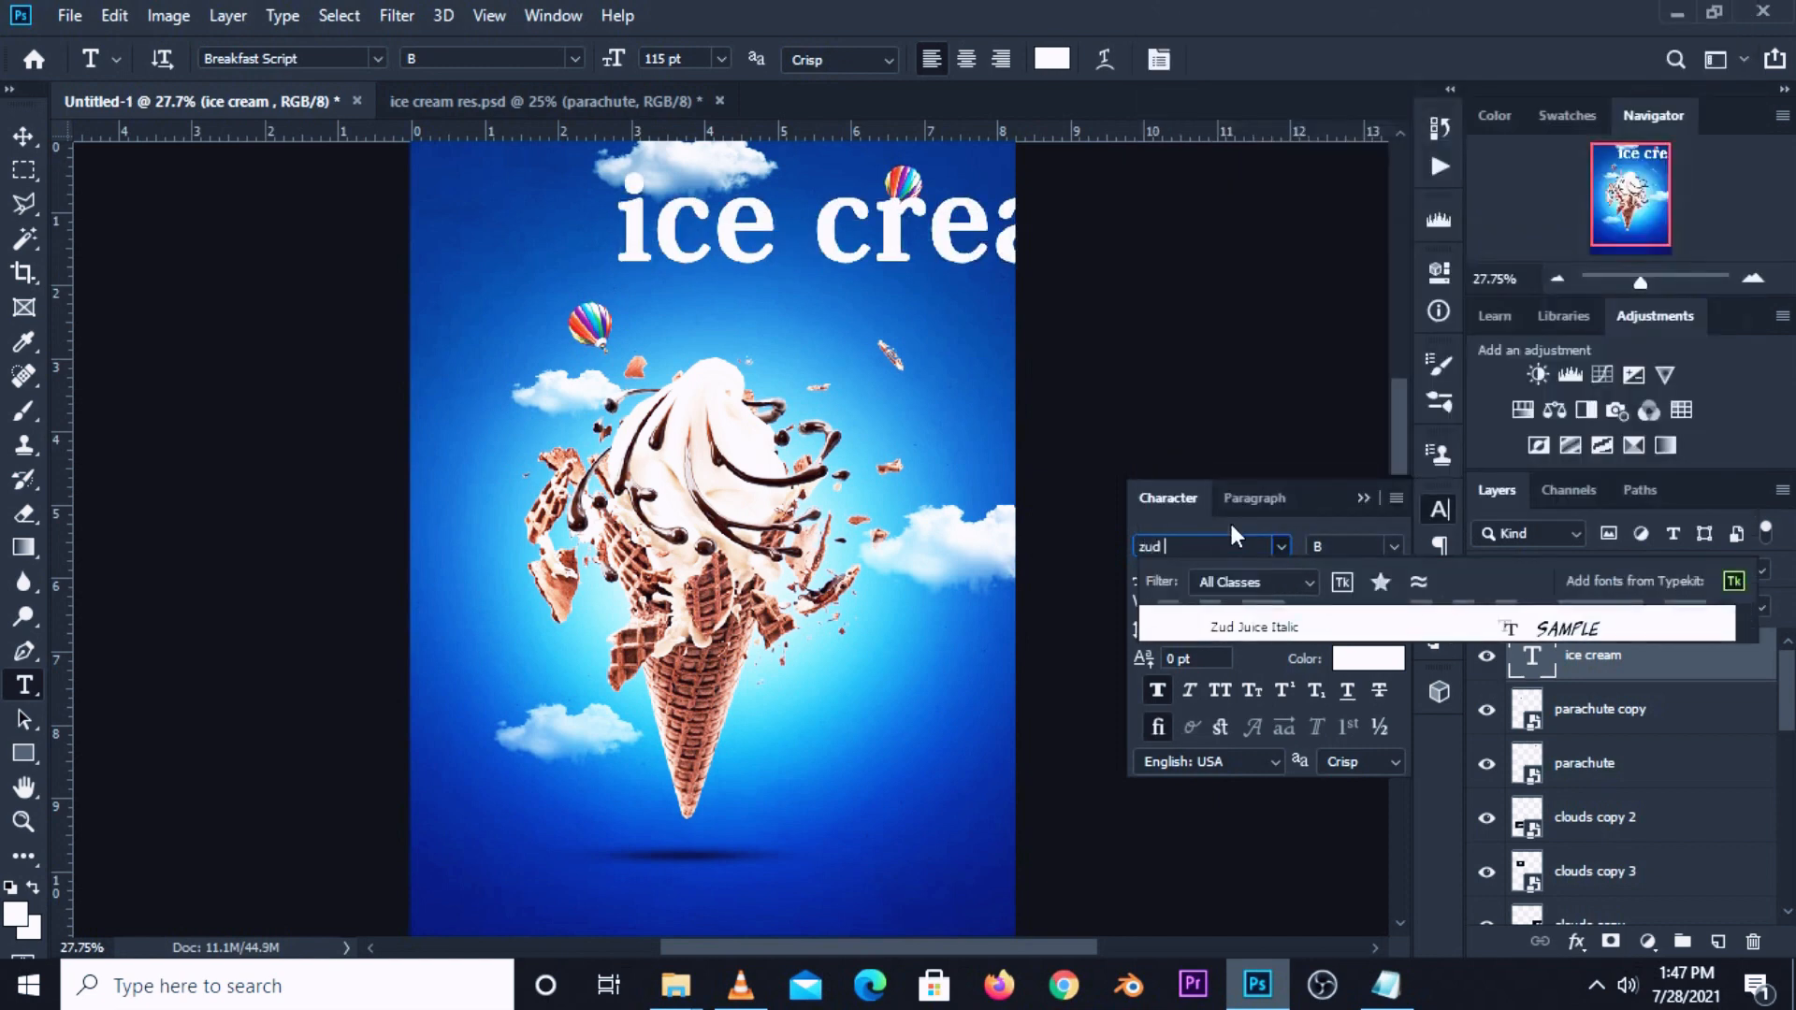
{"action": "left_click", "coordinate": [1247, 628]}
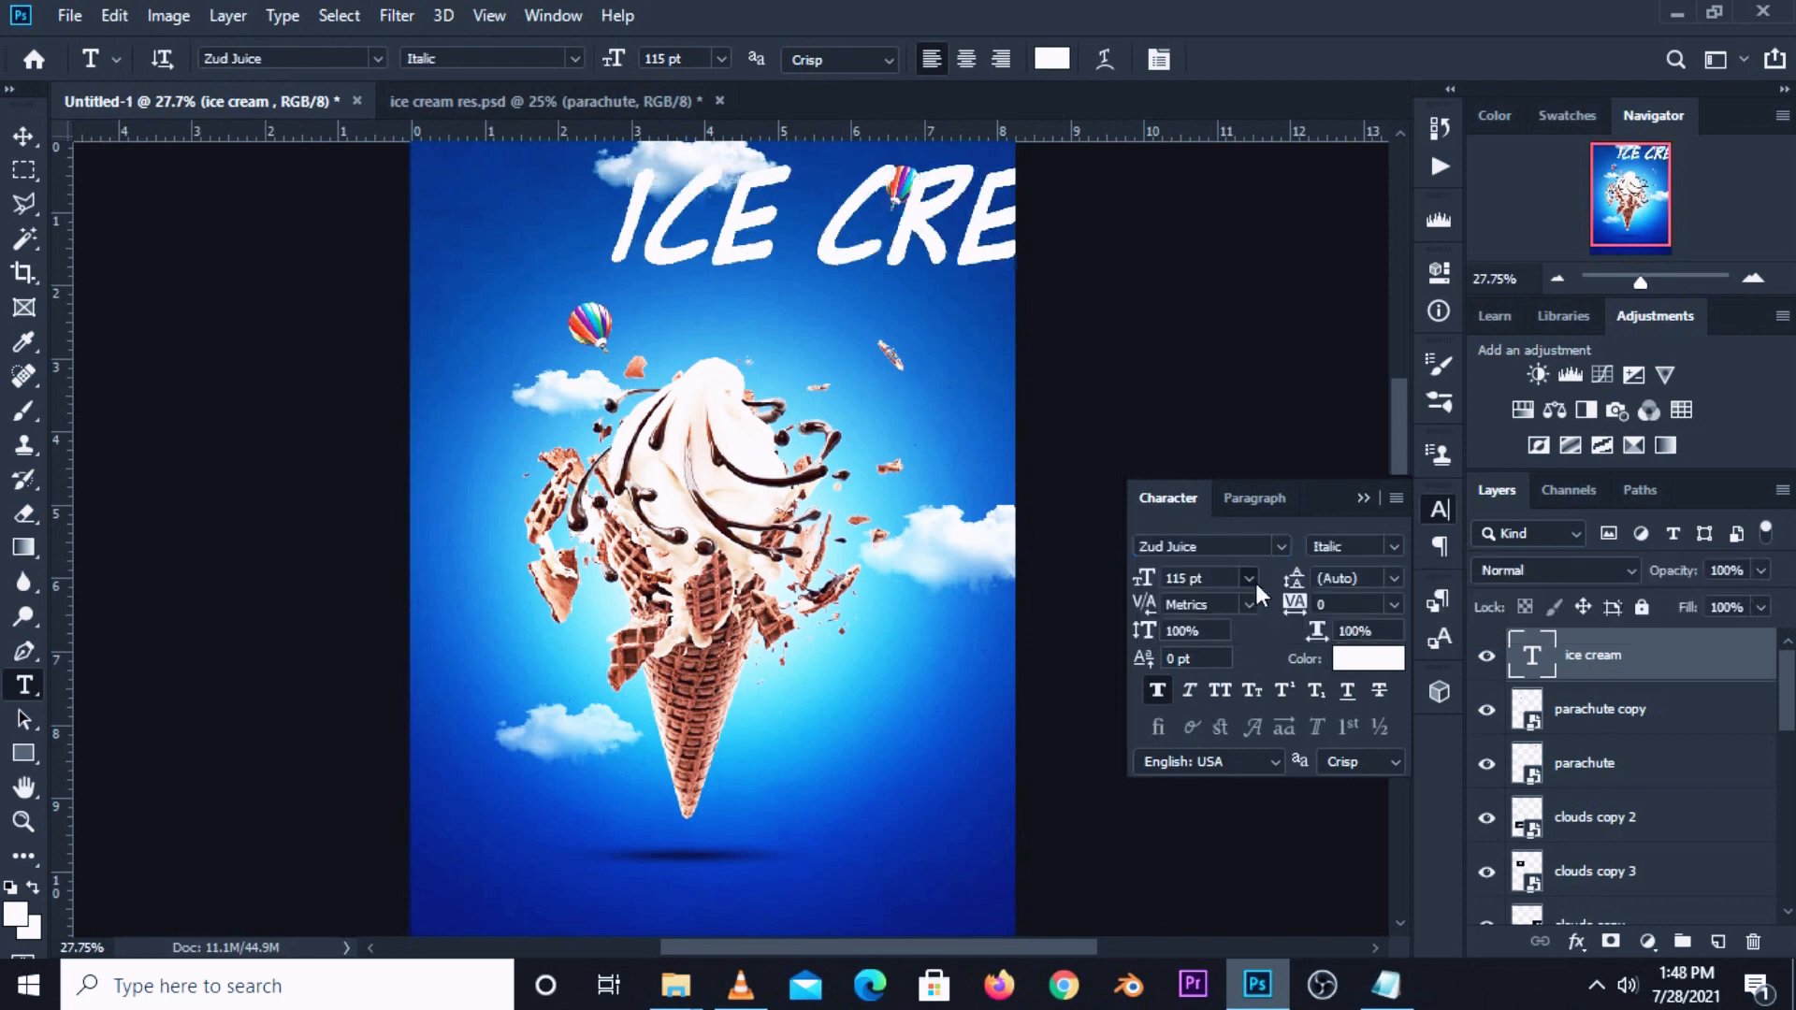
Set the title's font size to 84 pt.
{"action": "left_click", "coordinate": [1251, 579]}
{"action": "left_click", "coordinate": [1250, 579]}
{"action": "left_click_drag", "start_coordinate": [1212, 578], "coordinate": [1142, 582]}
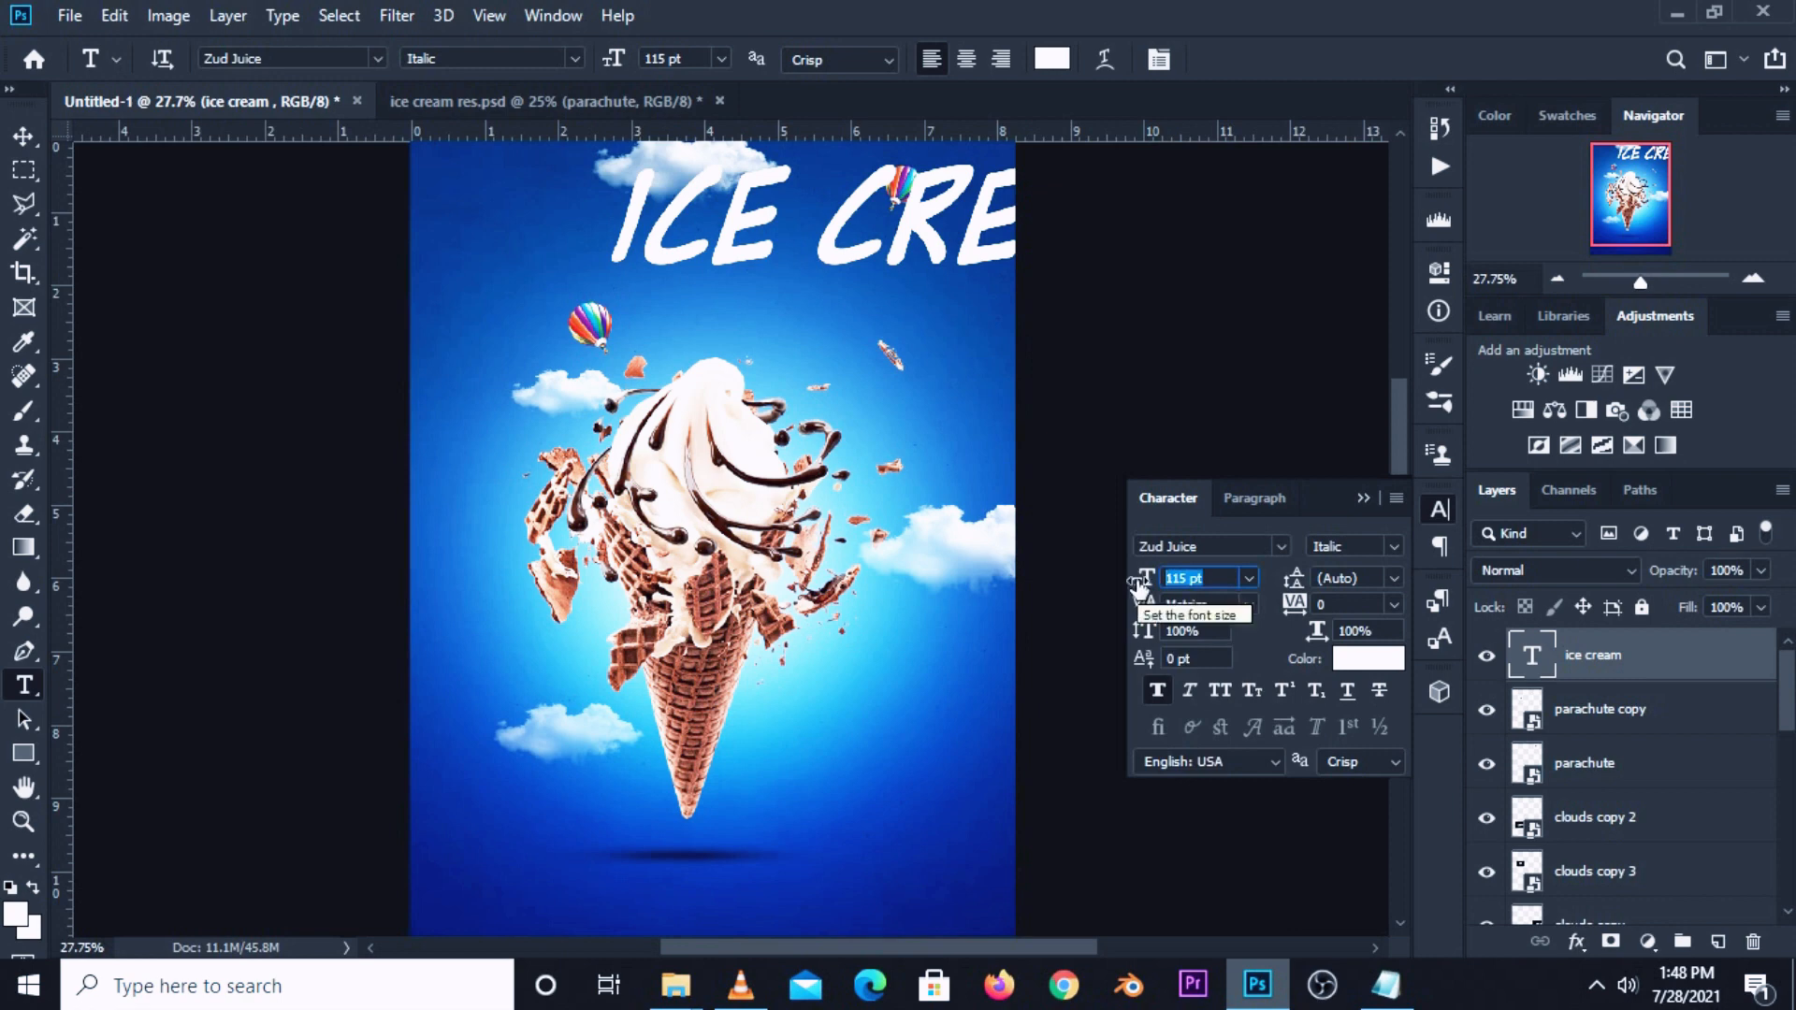
{"action": "type", "text": "8"}
{"action": "type", "text": "4"}
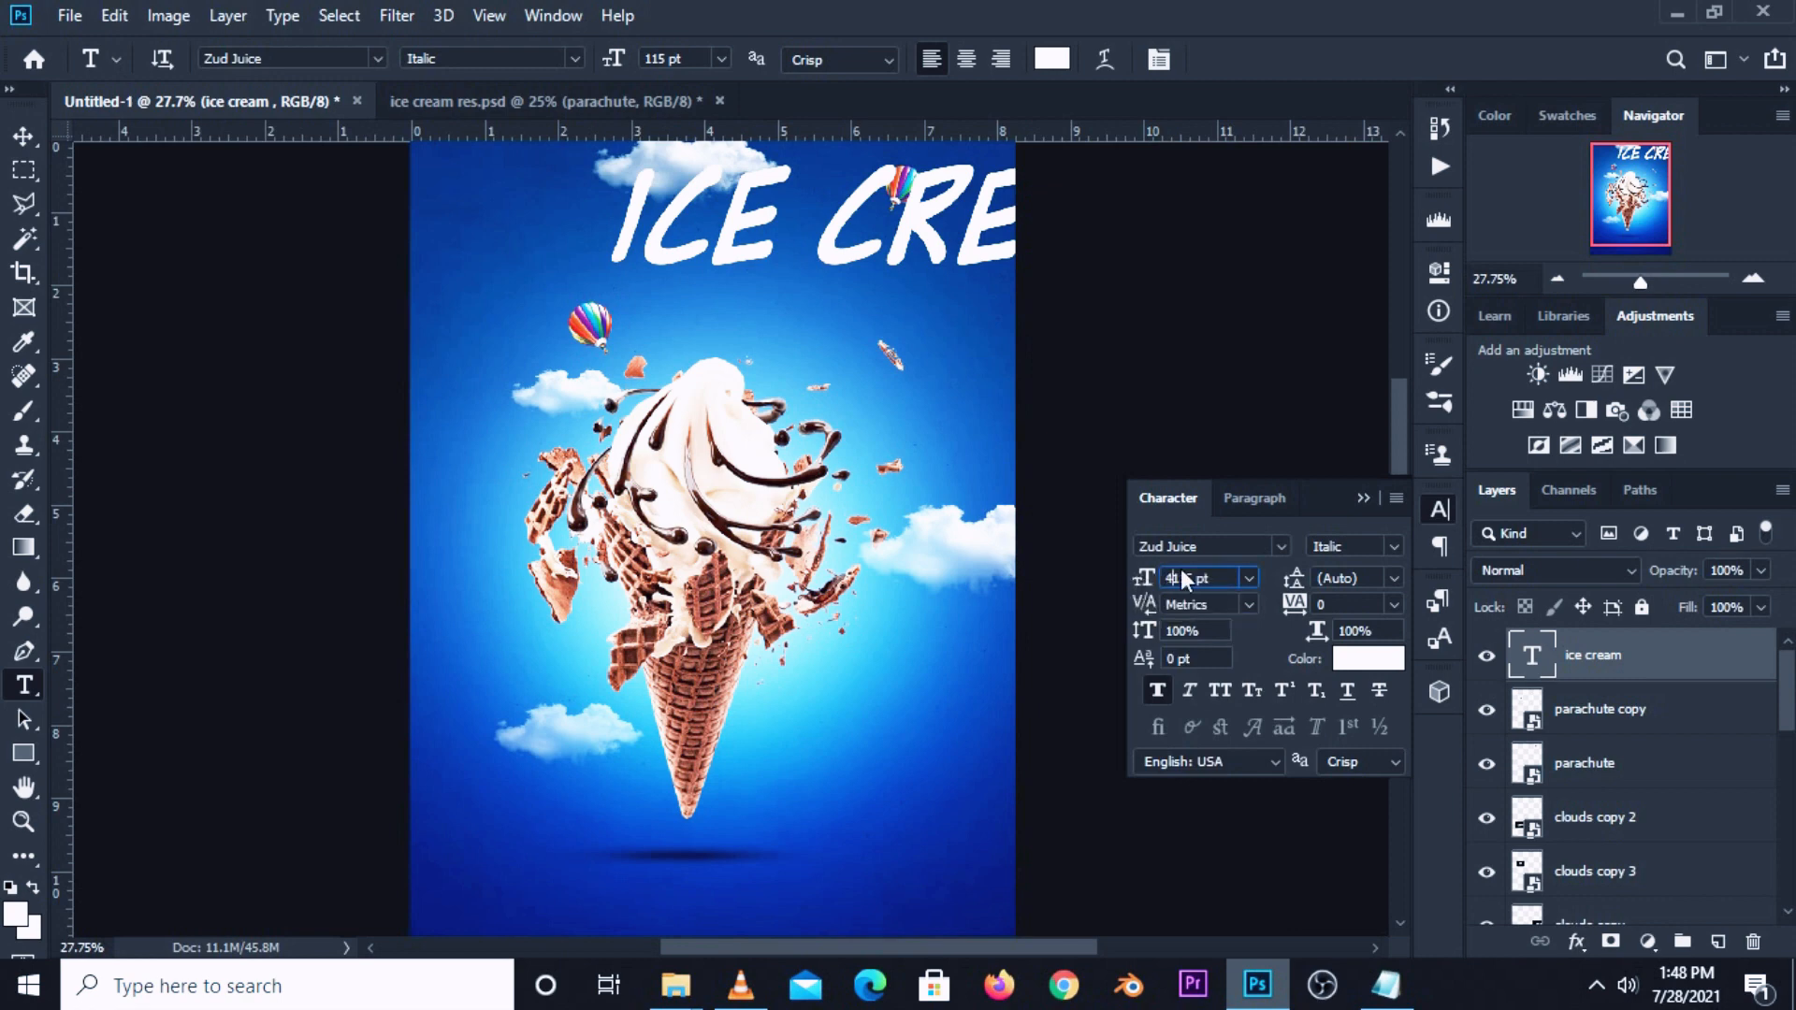
{"action": "double_click", "coordinate": [1196, 578]}
{"action": "type", "text": "84"}
{"action": "key", "text": "Return"}
Apply all caps to the title and set its tracking to -50.
{"action": "left_click", "coordinate": [1221, 692]}
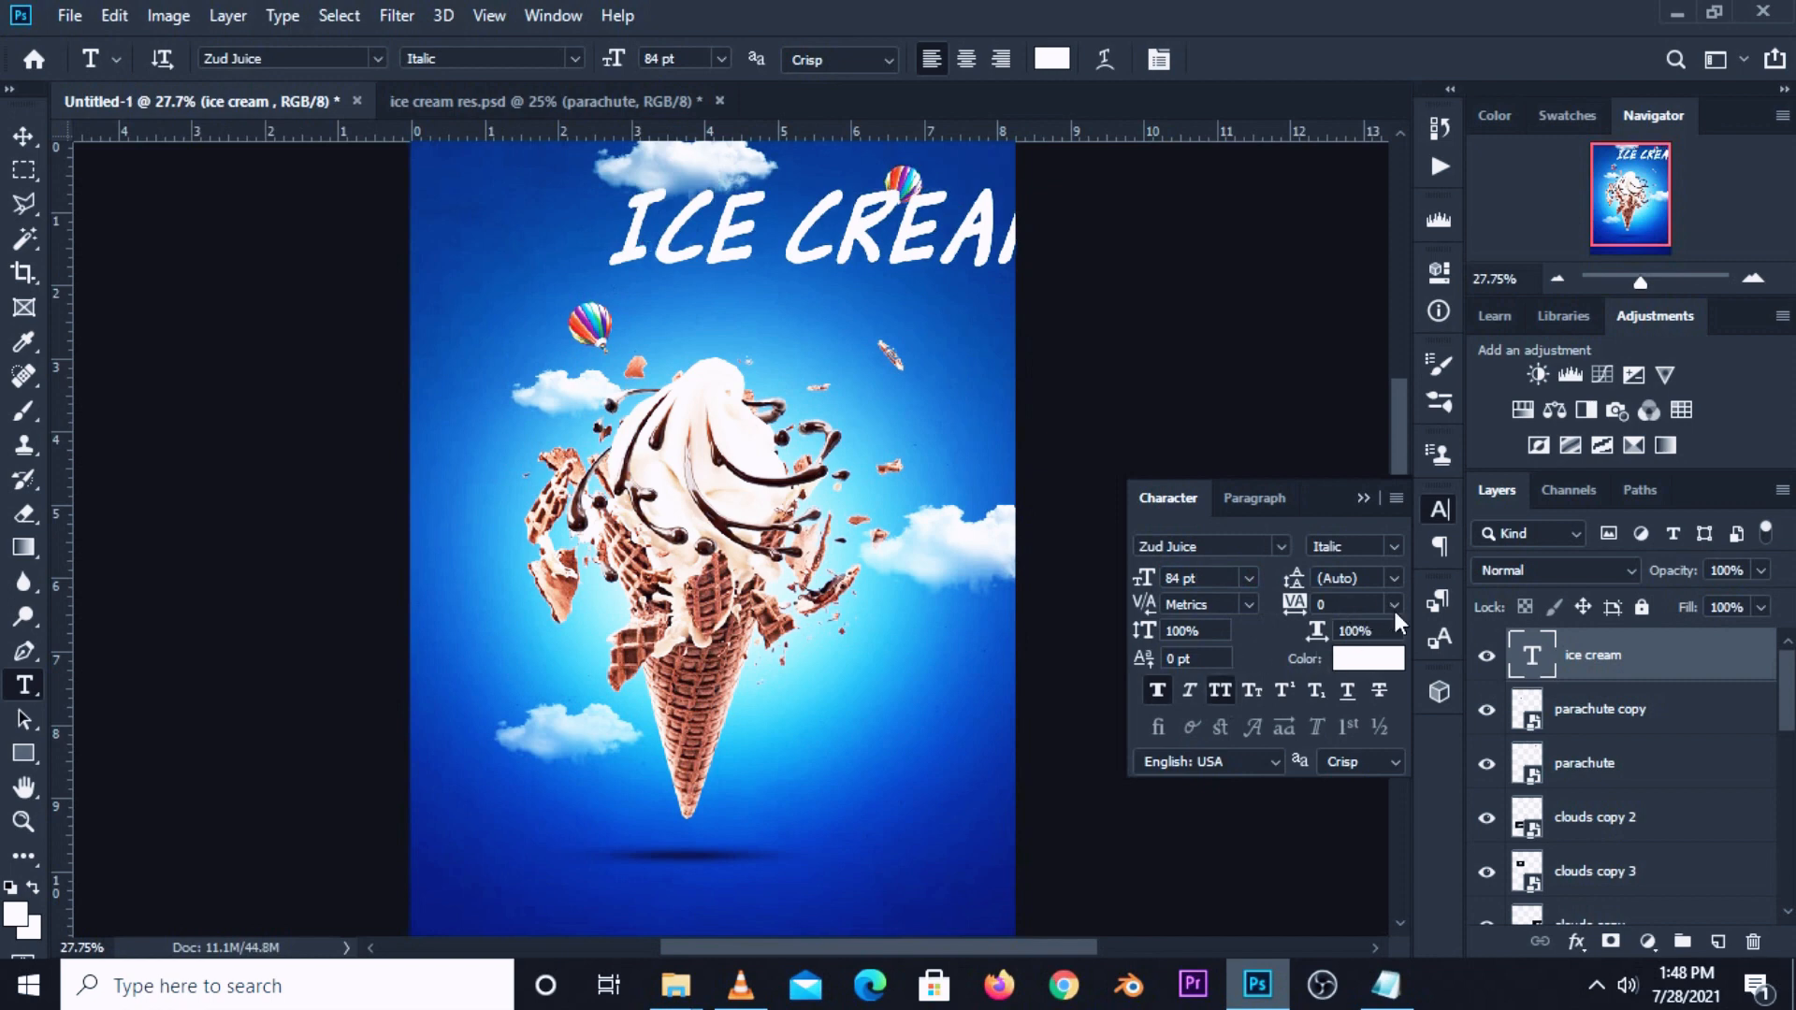
{"action": "left_click", "coordinate": [1394, 606]}
{"action": "left_click", "coordinate": [1356, 668]}
{"action": "left_click", "coordinate": [1364, 498]}
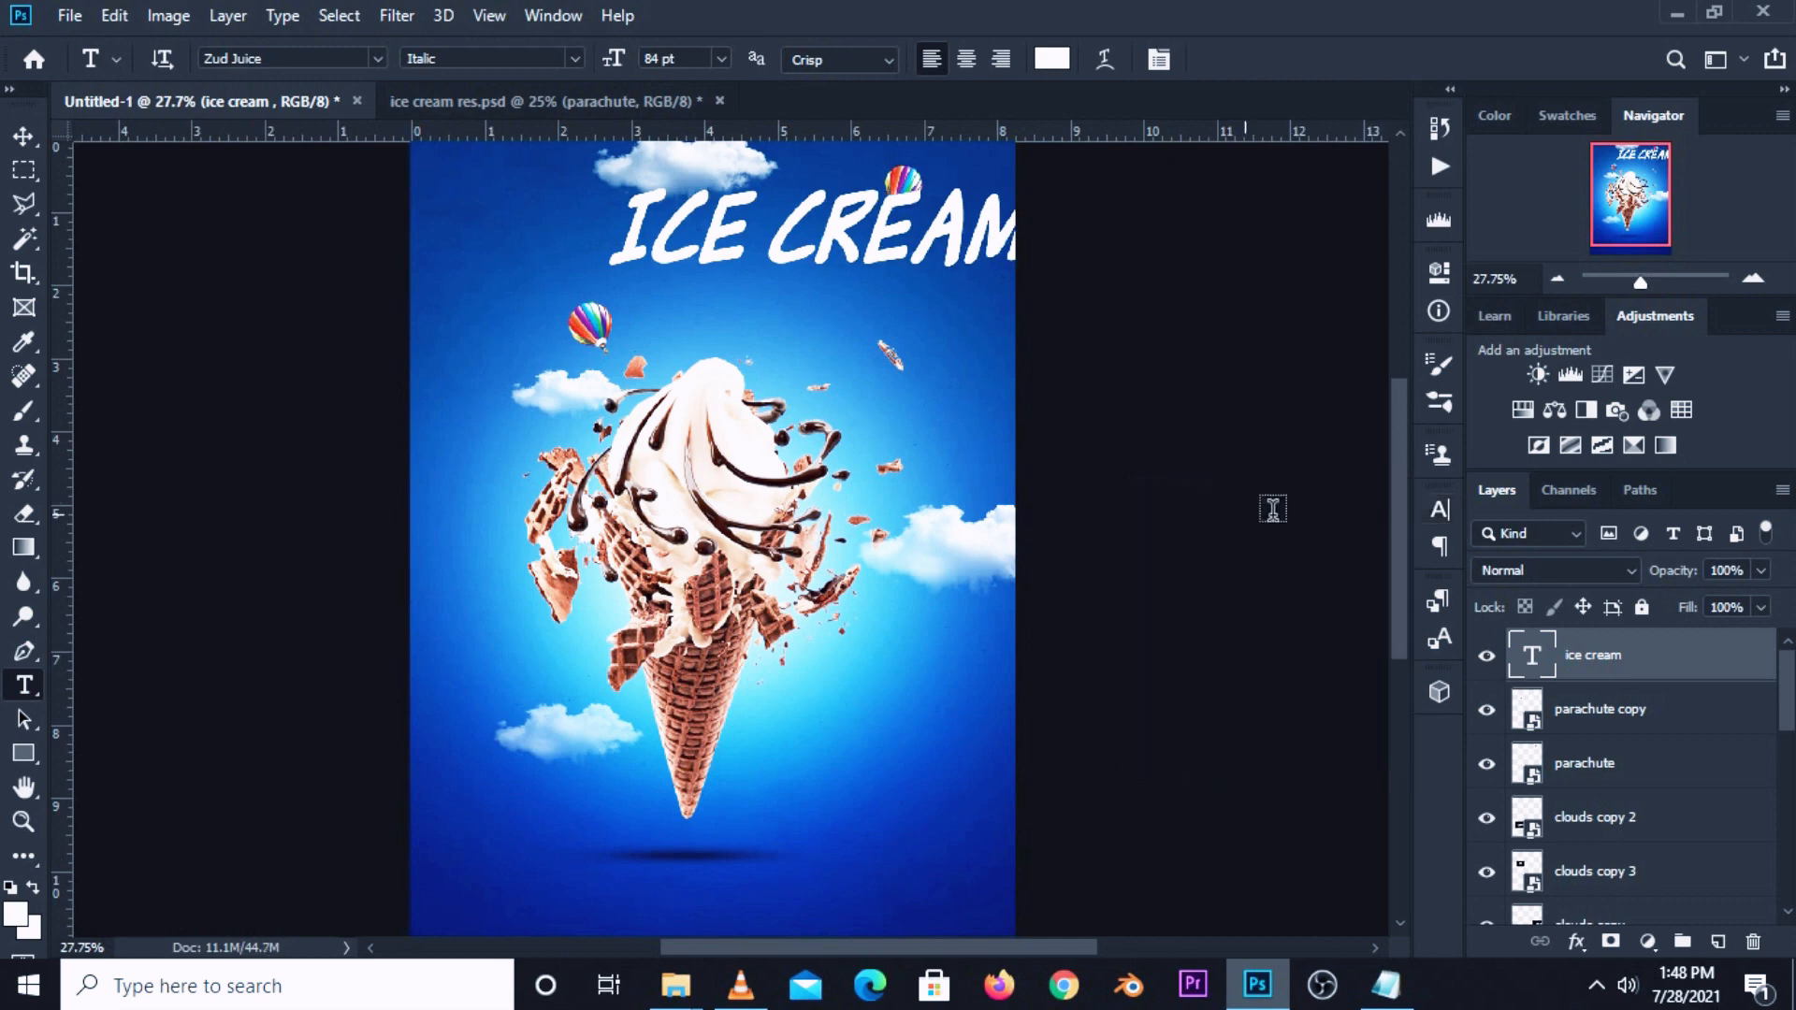
Move the title down between the upper cloud and the ice cream and center it horizontally on the poster.
{"action": "left_click", "coordinate": [23, 136]}
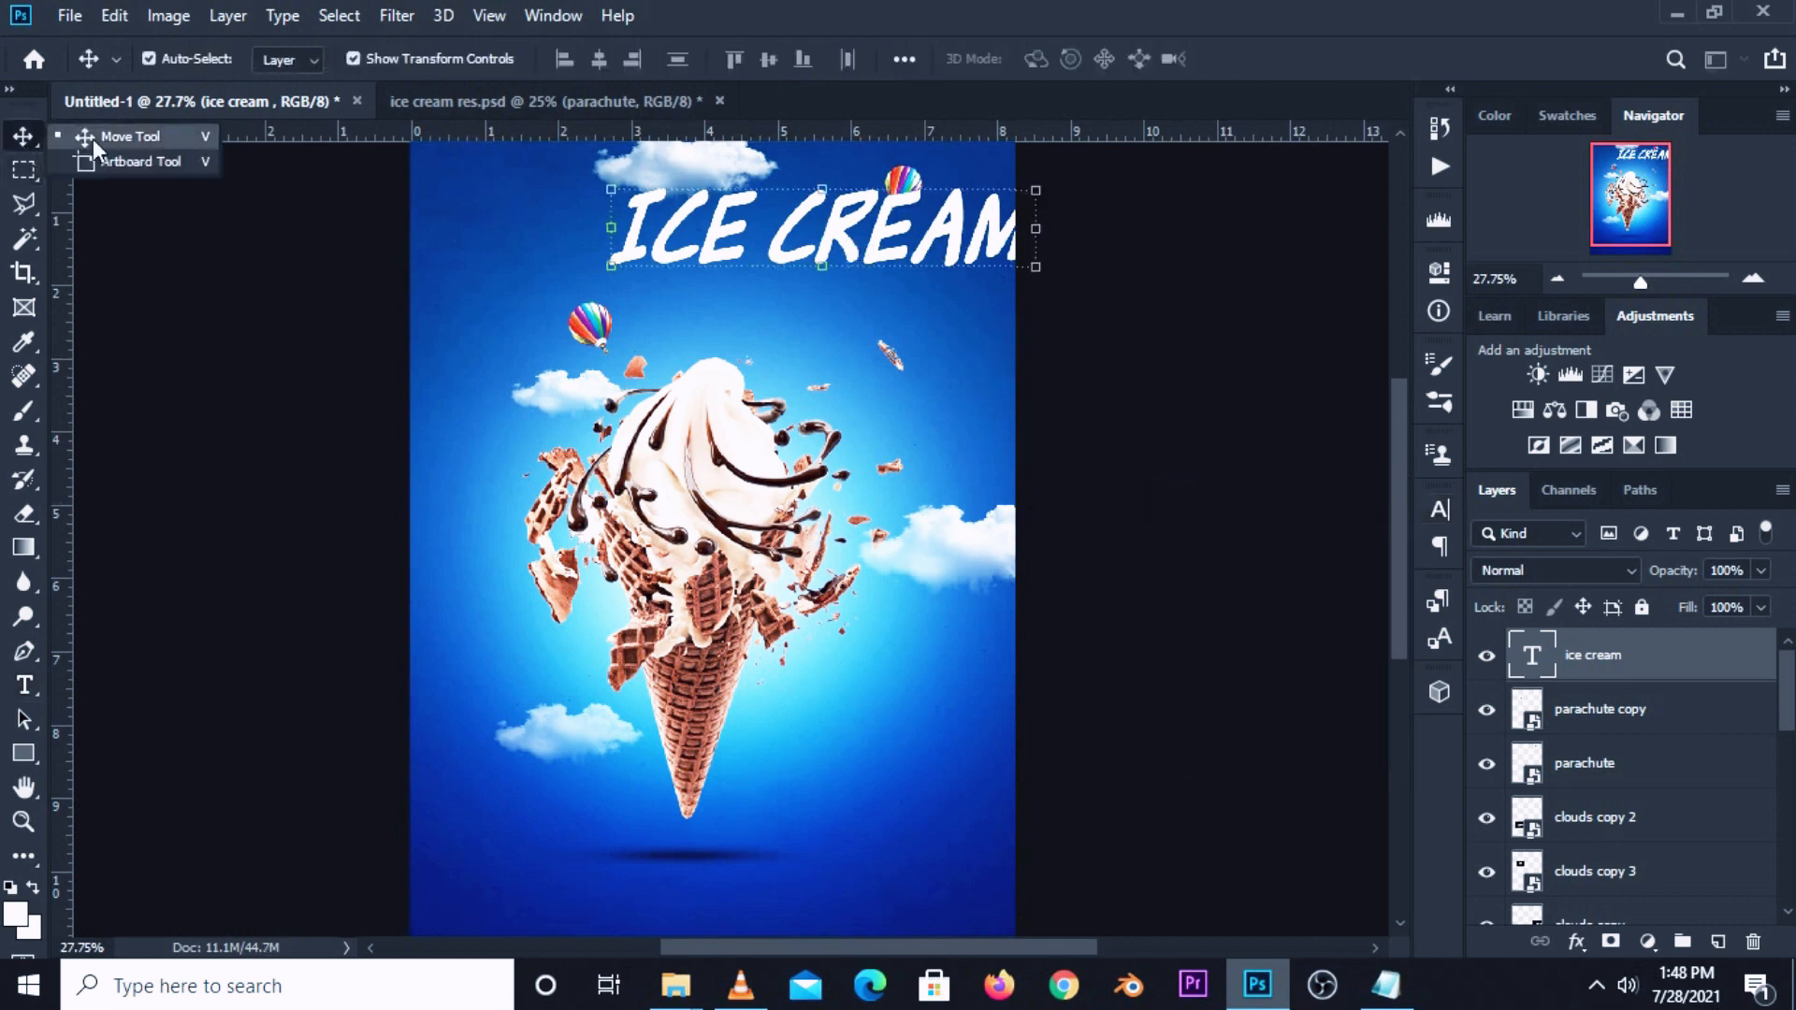
{"action": "left_click_drag", "start_coordinate": [836, 265], "coordinate": [736, 286]}
{"action": "key", "text": "ctrl+a"}
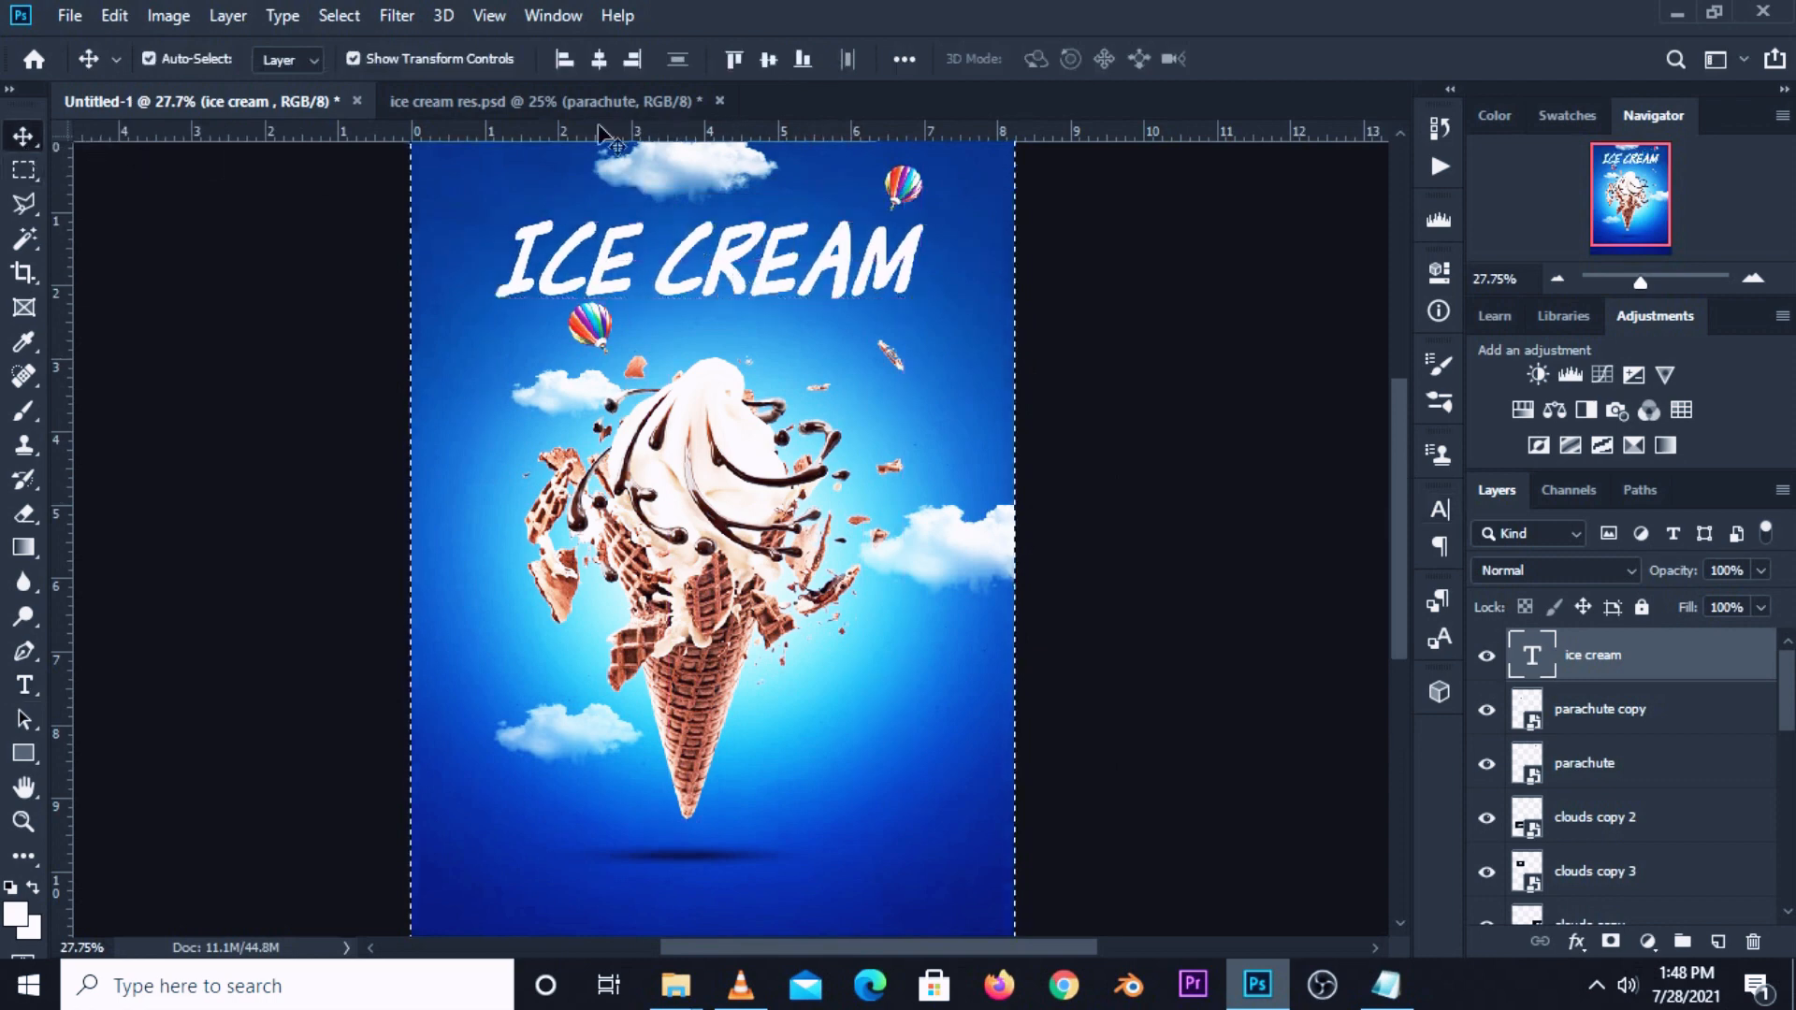
{"action": "left_click", "coordinate": [599, 62]}
{"action": "key", "text": "ctrl+d"}
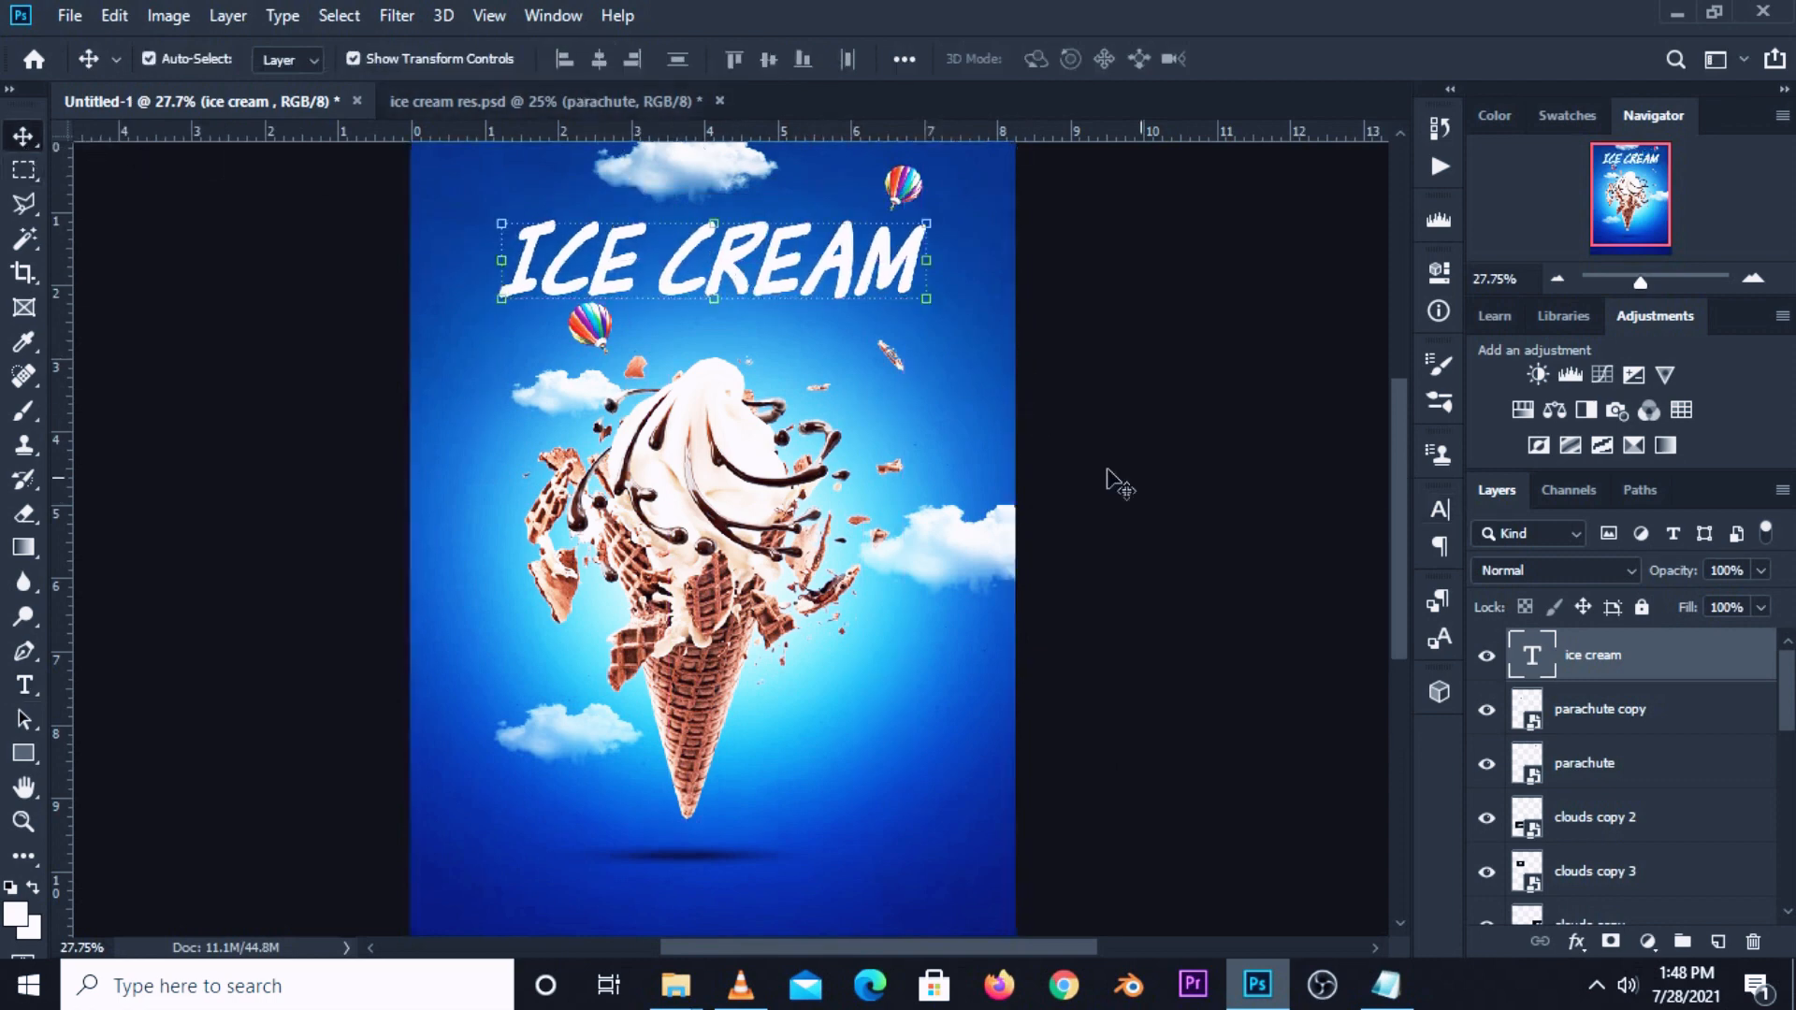
{"action": "left_click", "coordinate": [1439, 509]}
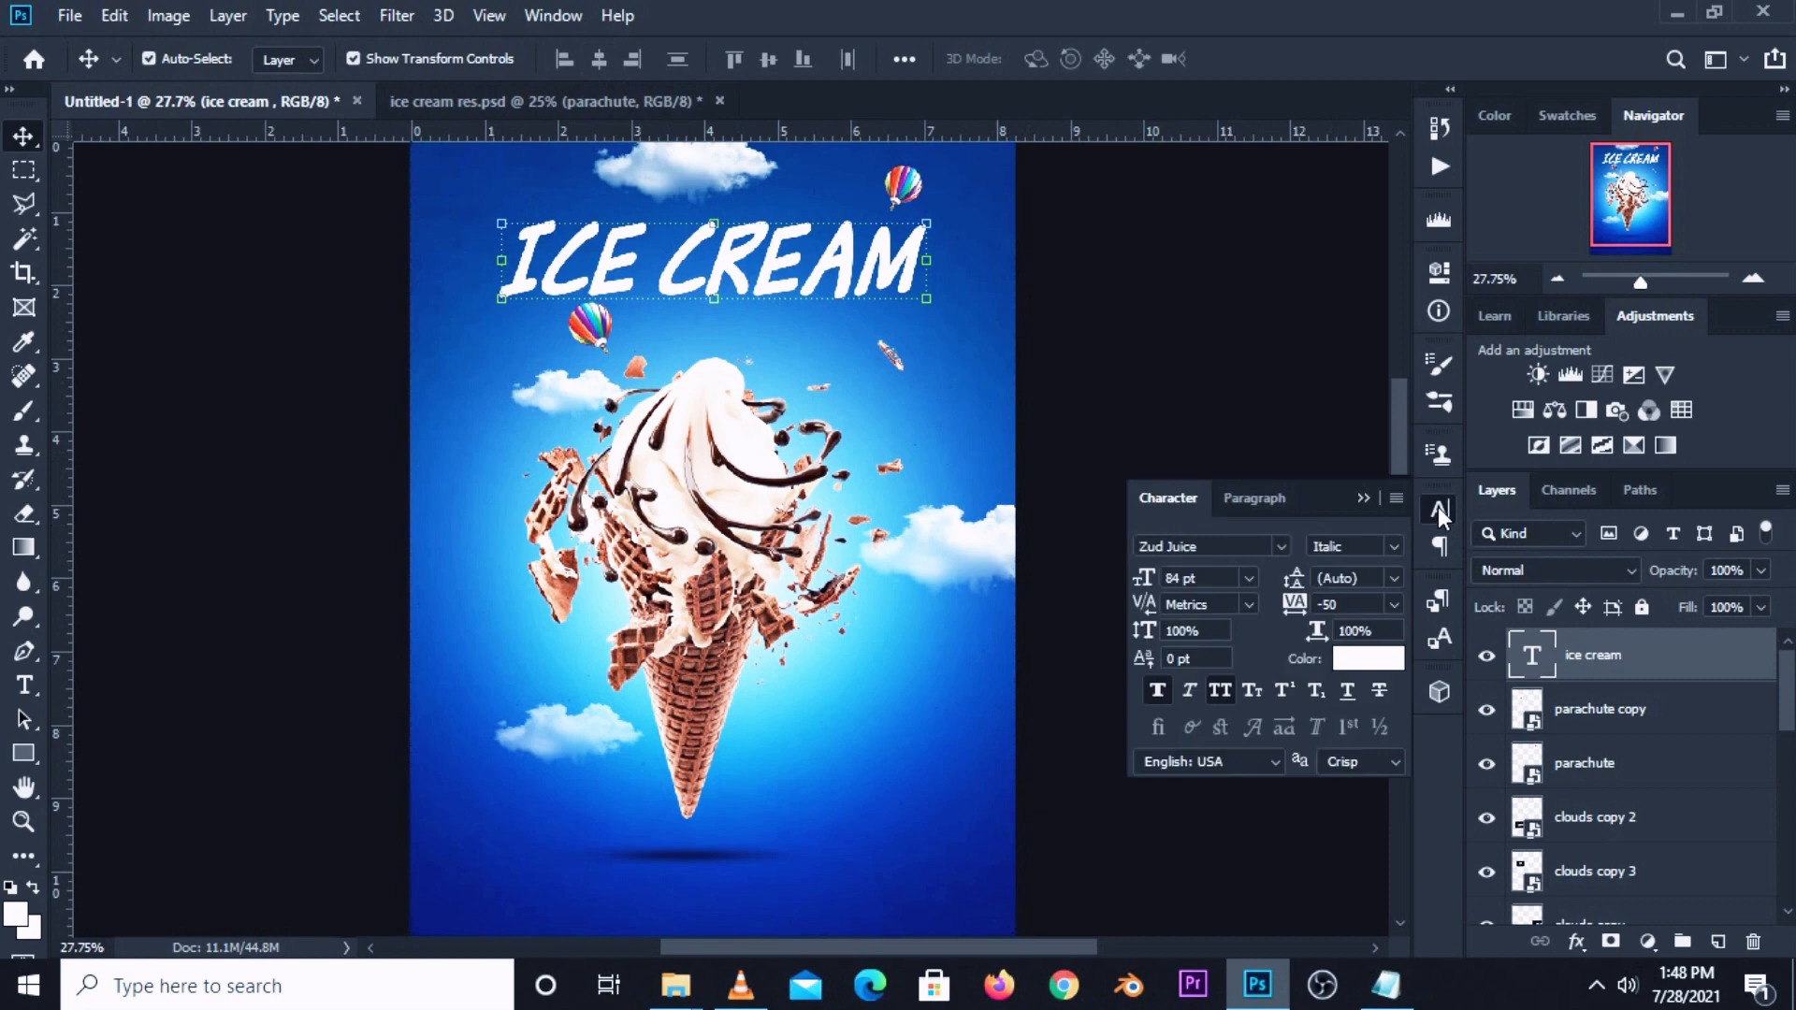
{"action": "left_click", "coordinate": [1363, 498]}
Add a stroke layer style to the title with colour #69b5e3 and position Outside.
{"action": "left_click", "coordinate": [1578, 945]}
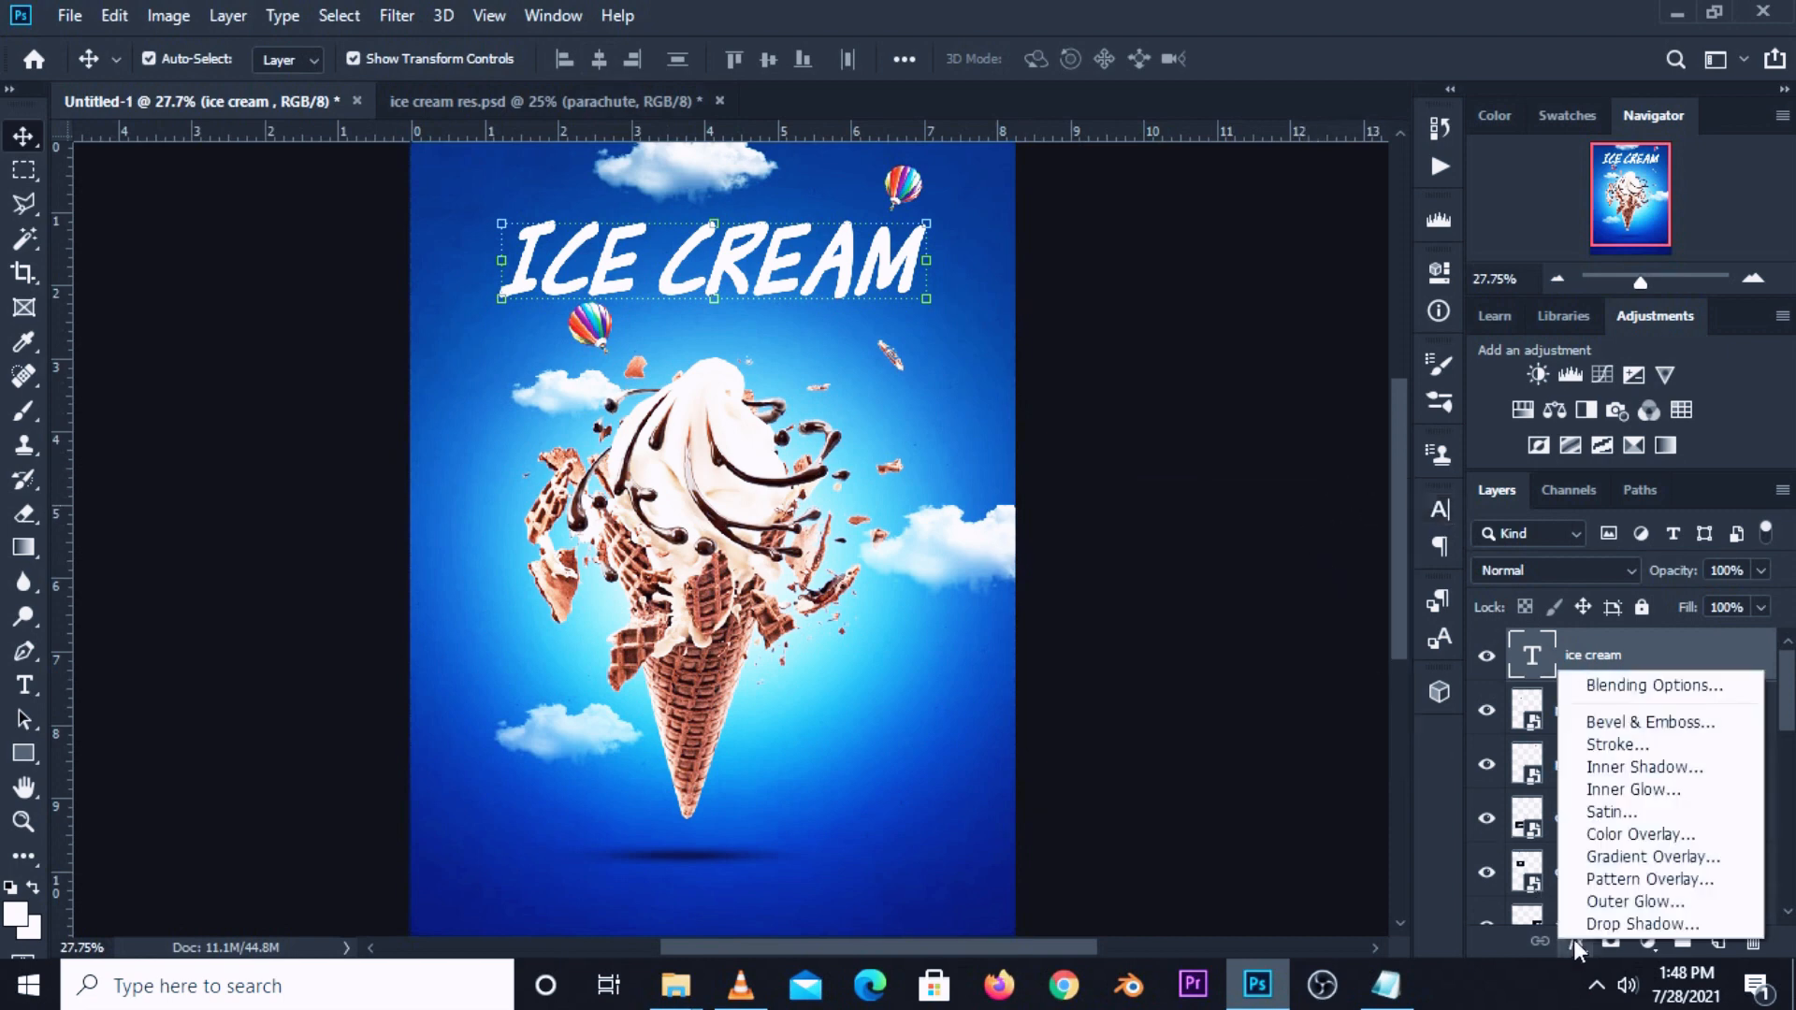
{"action": "left_click", "coordinate": [1603, 685]}
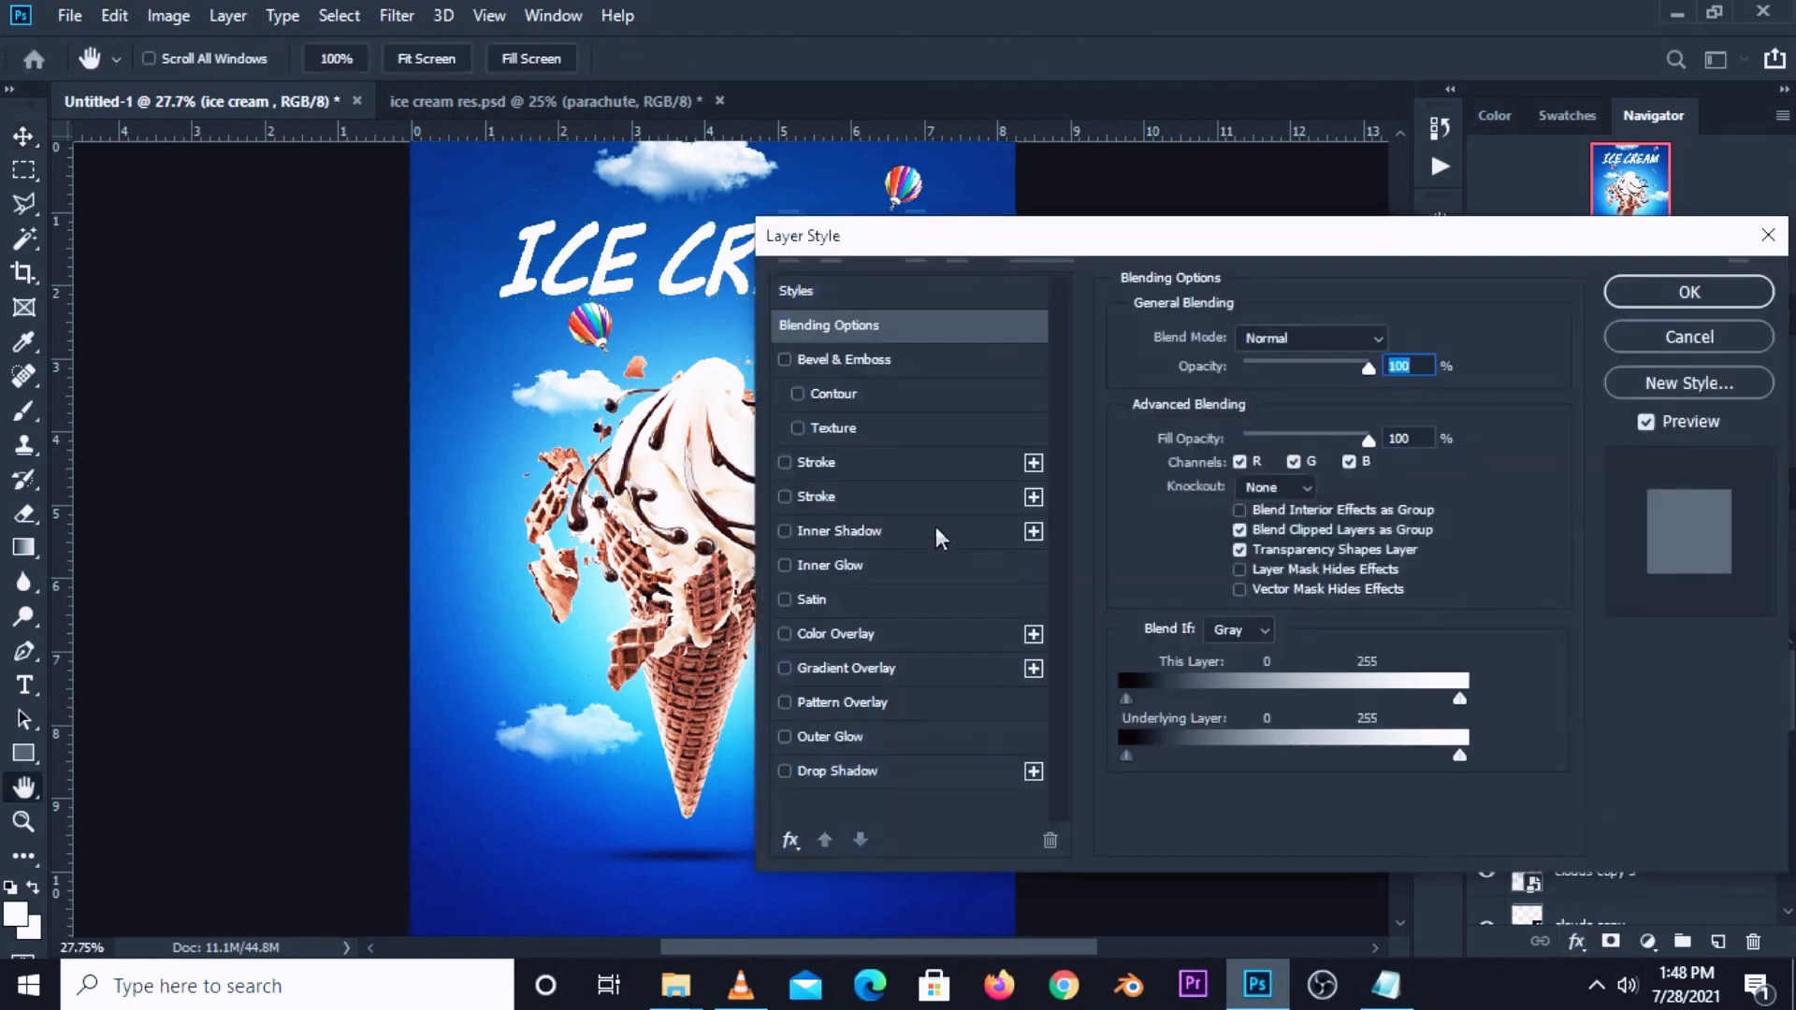
{"action": "left_click", "coordinate": [815, 462]}
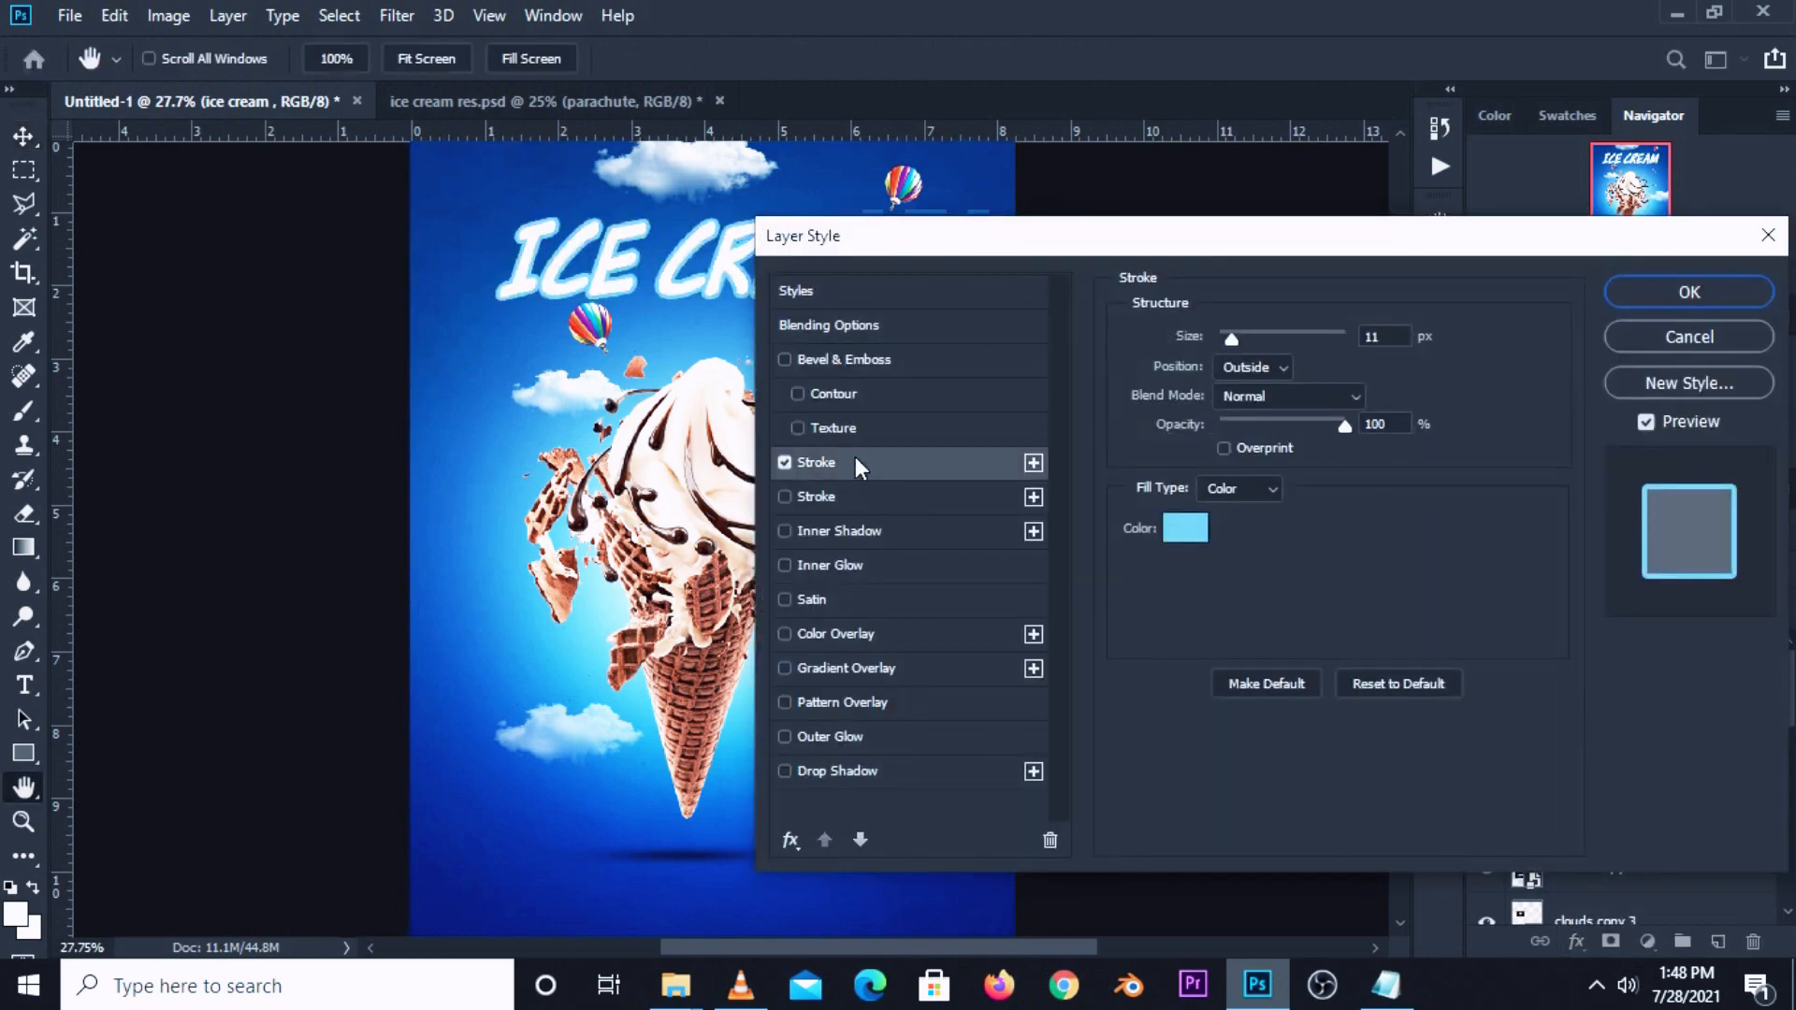
{"action": "left_click", "coordinate": [1185, 528]}
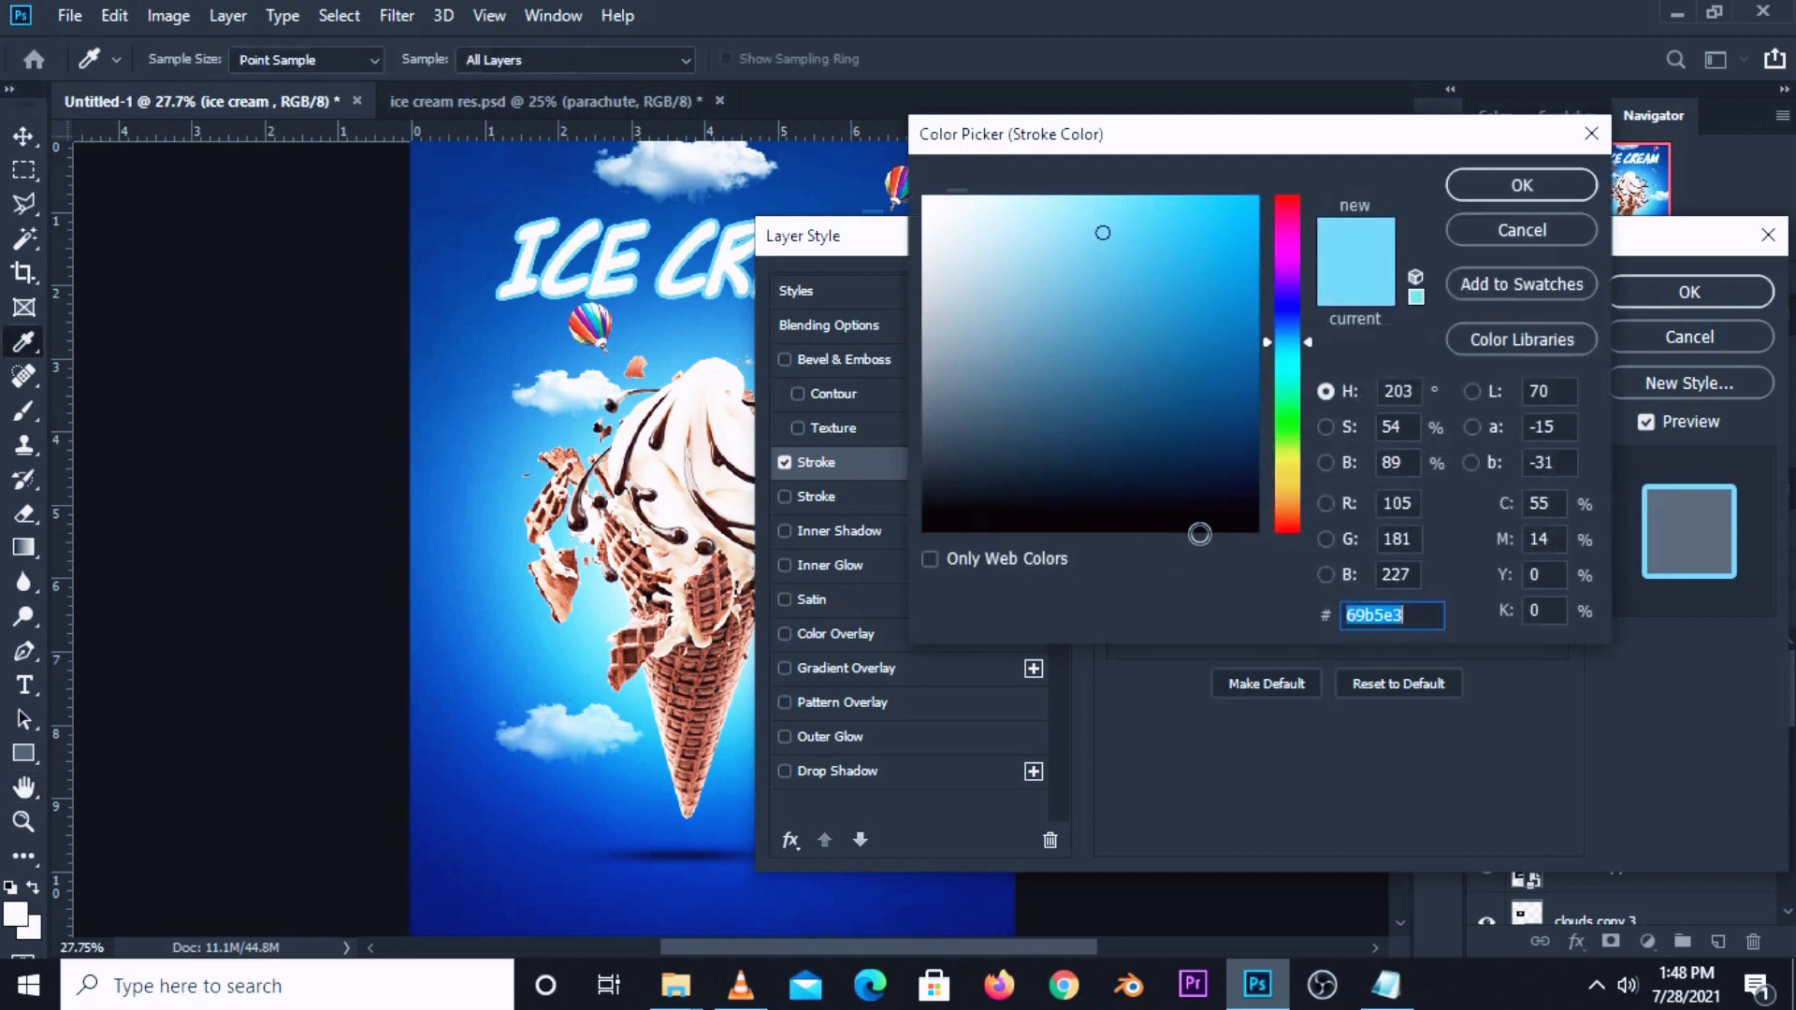
{"action": "left_click", "coordinate": [1412, 613]}
{"action": "double_click", "coordinate": [1412, 613]}
{"action": "left_click", "coordinate": [1412, 614]}
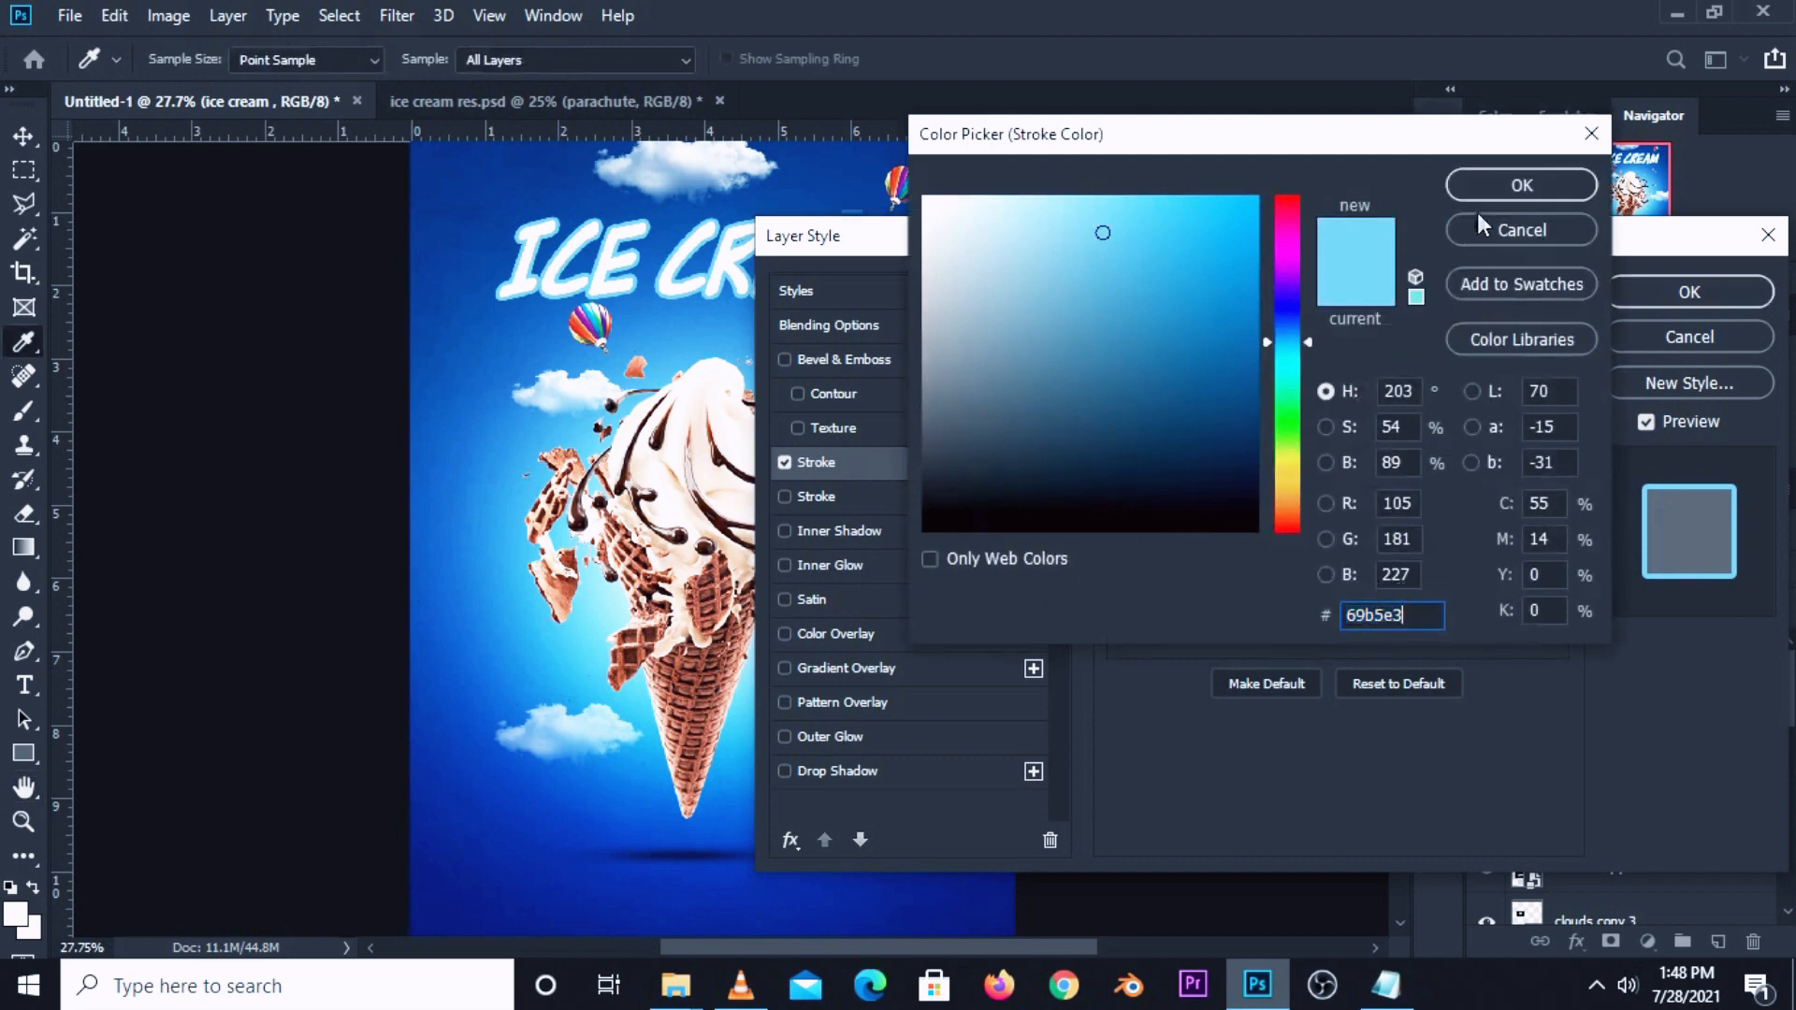
{"action": "left_click", "coordinate": [1508, 186]}
{"action": "left_click", "coordinate": [1254, 367]}
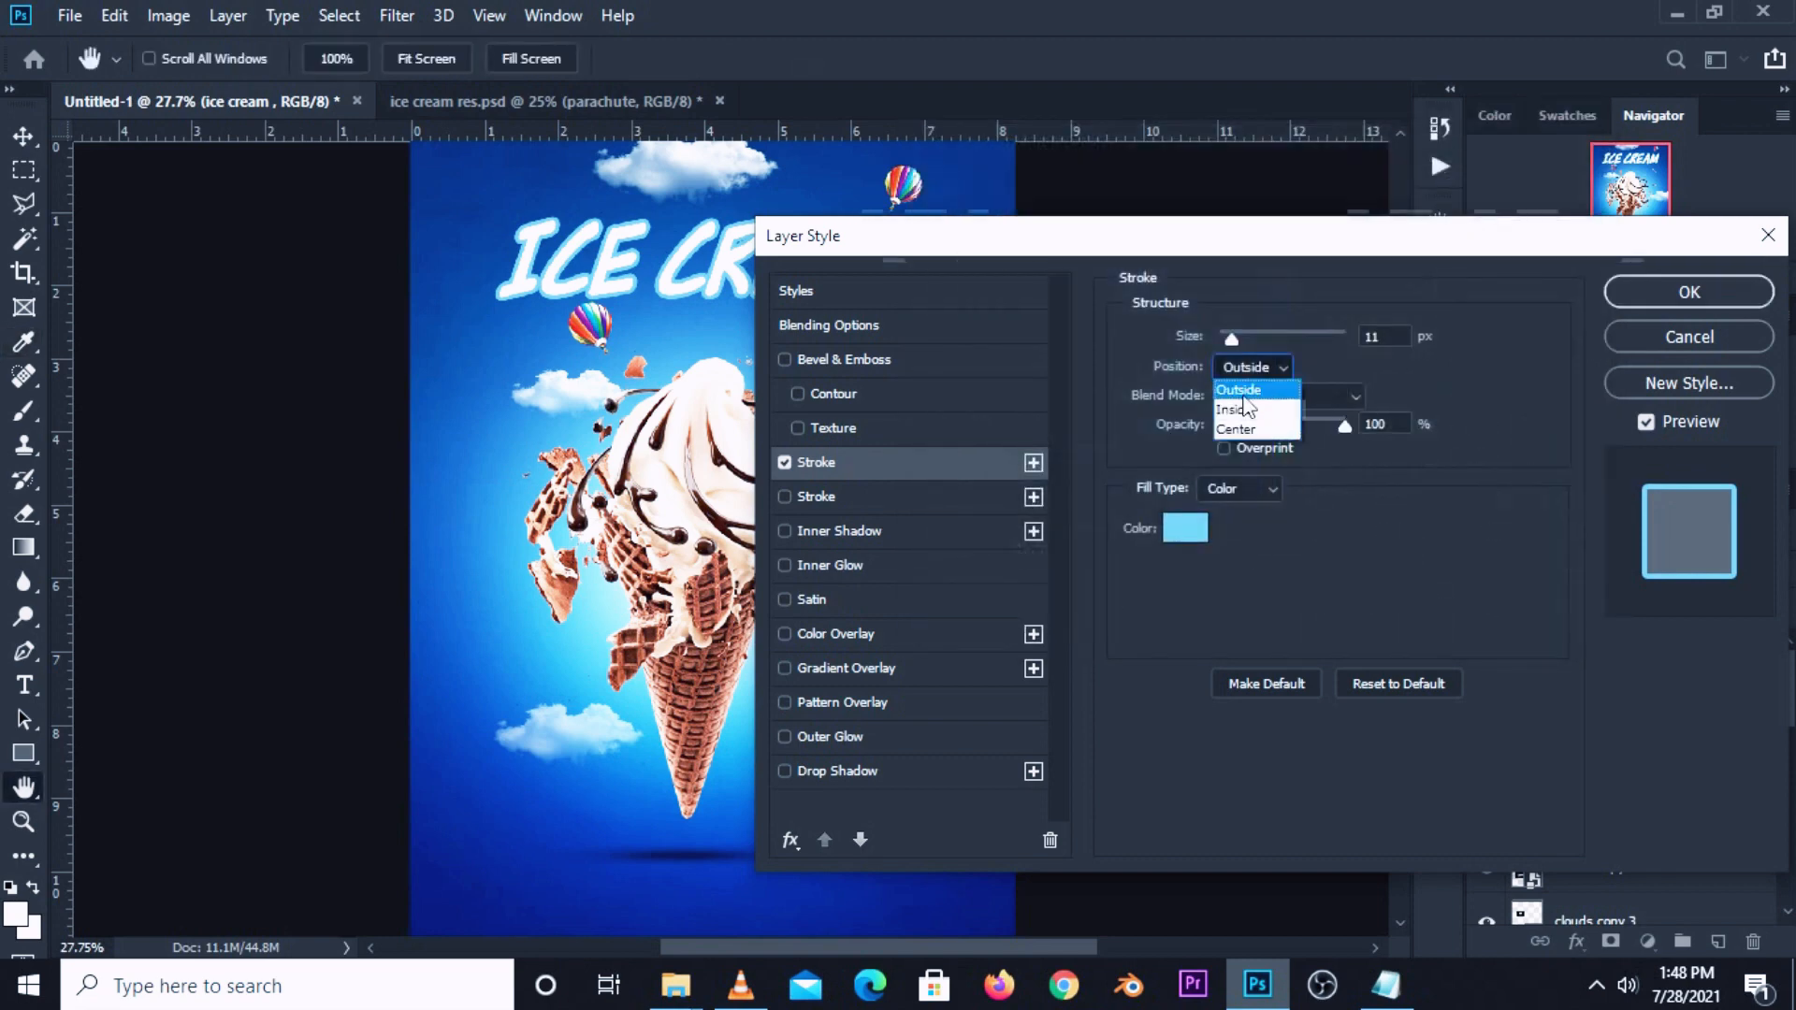
{"action": "double_click", "coordinate": [1370, 336]}
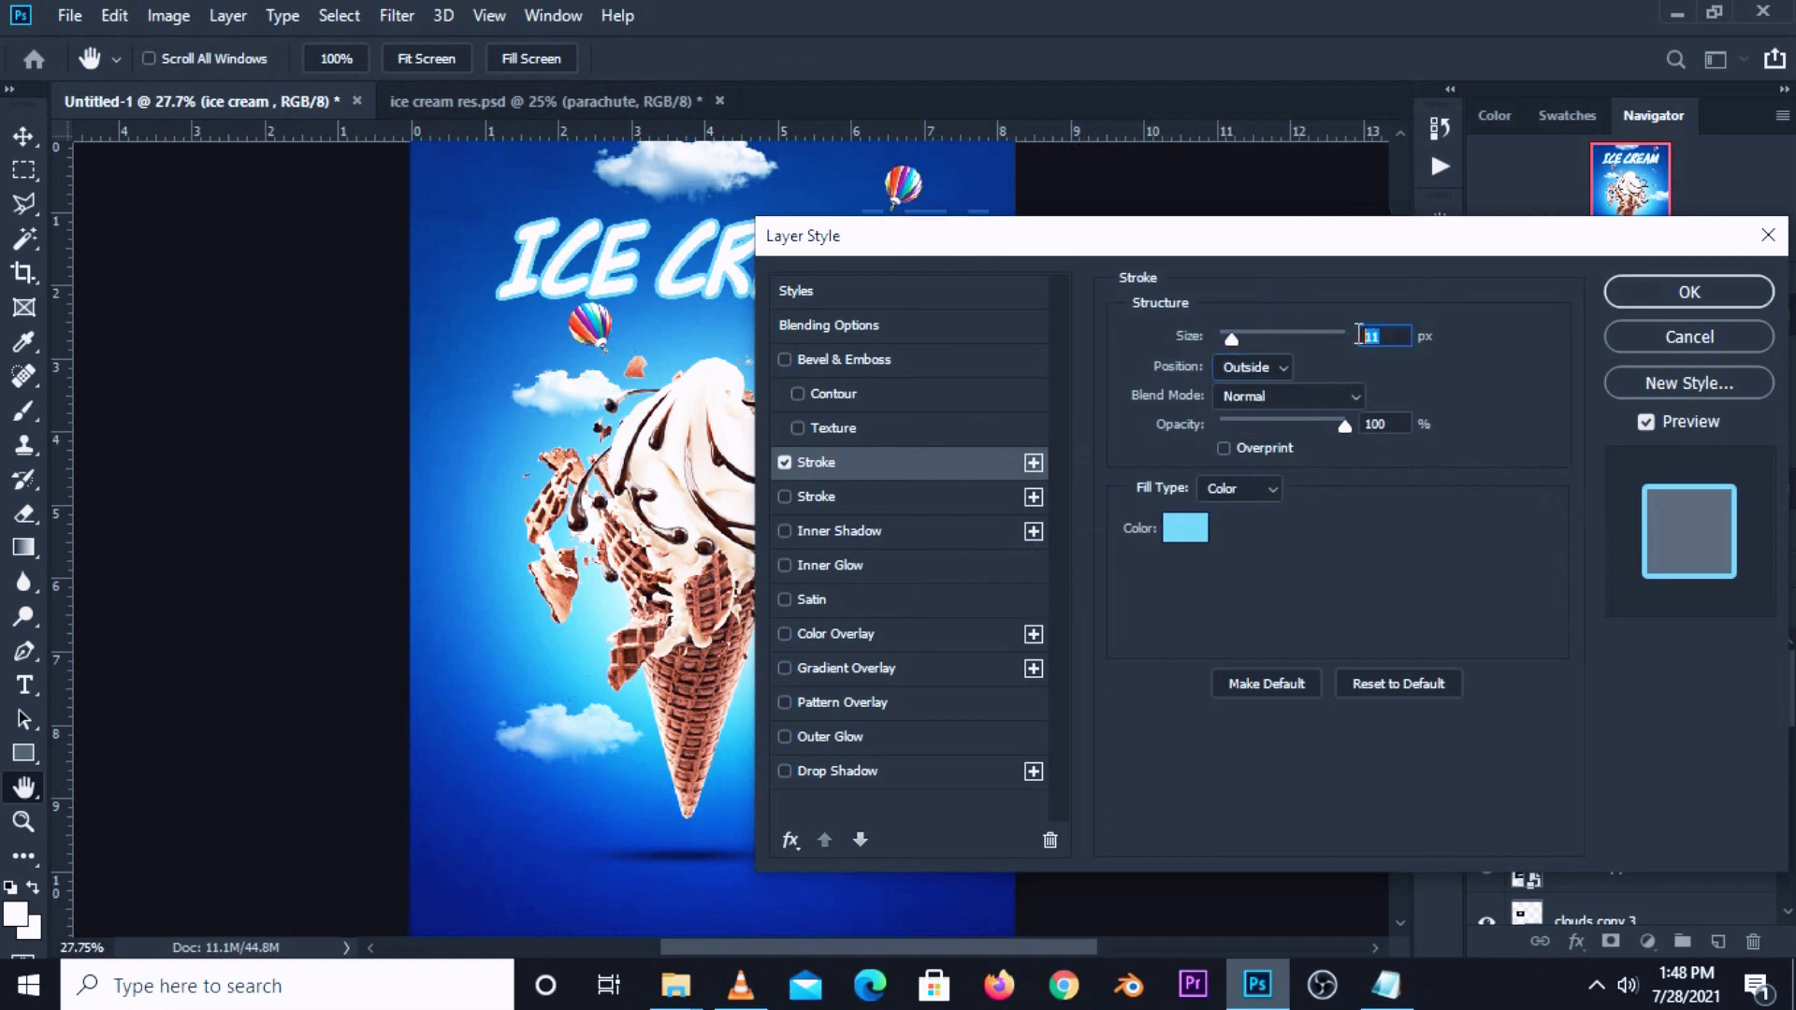
Enable the second, white outside stroke on the title and set the light blue stroke's size to 8 px.
{"action": "left_click", "coordinate": [834, 500]}
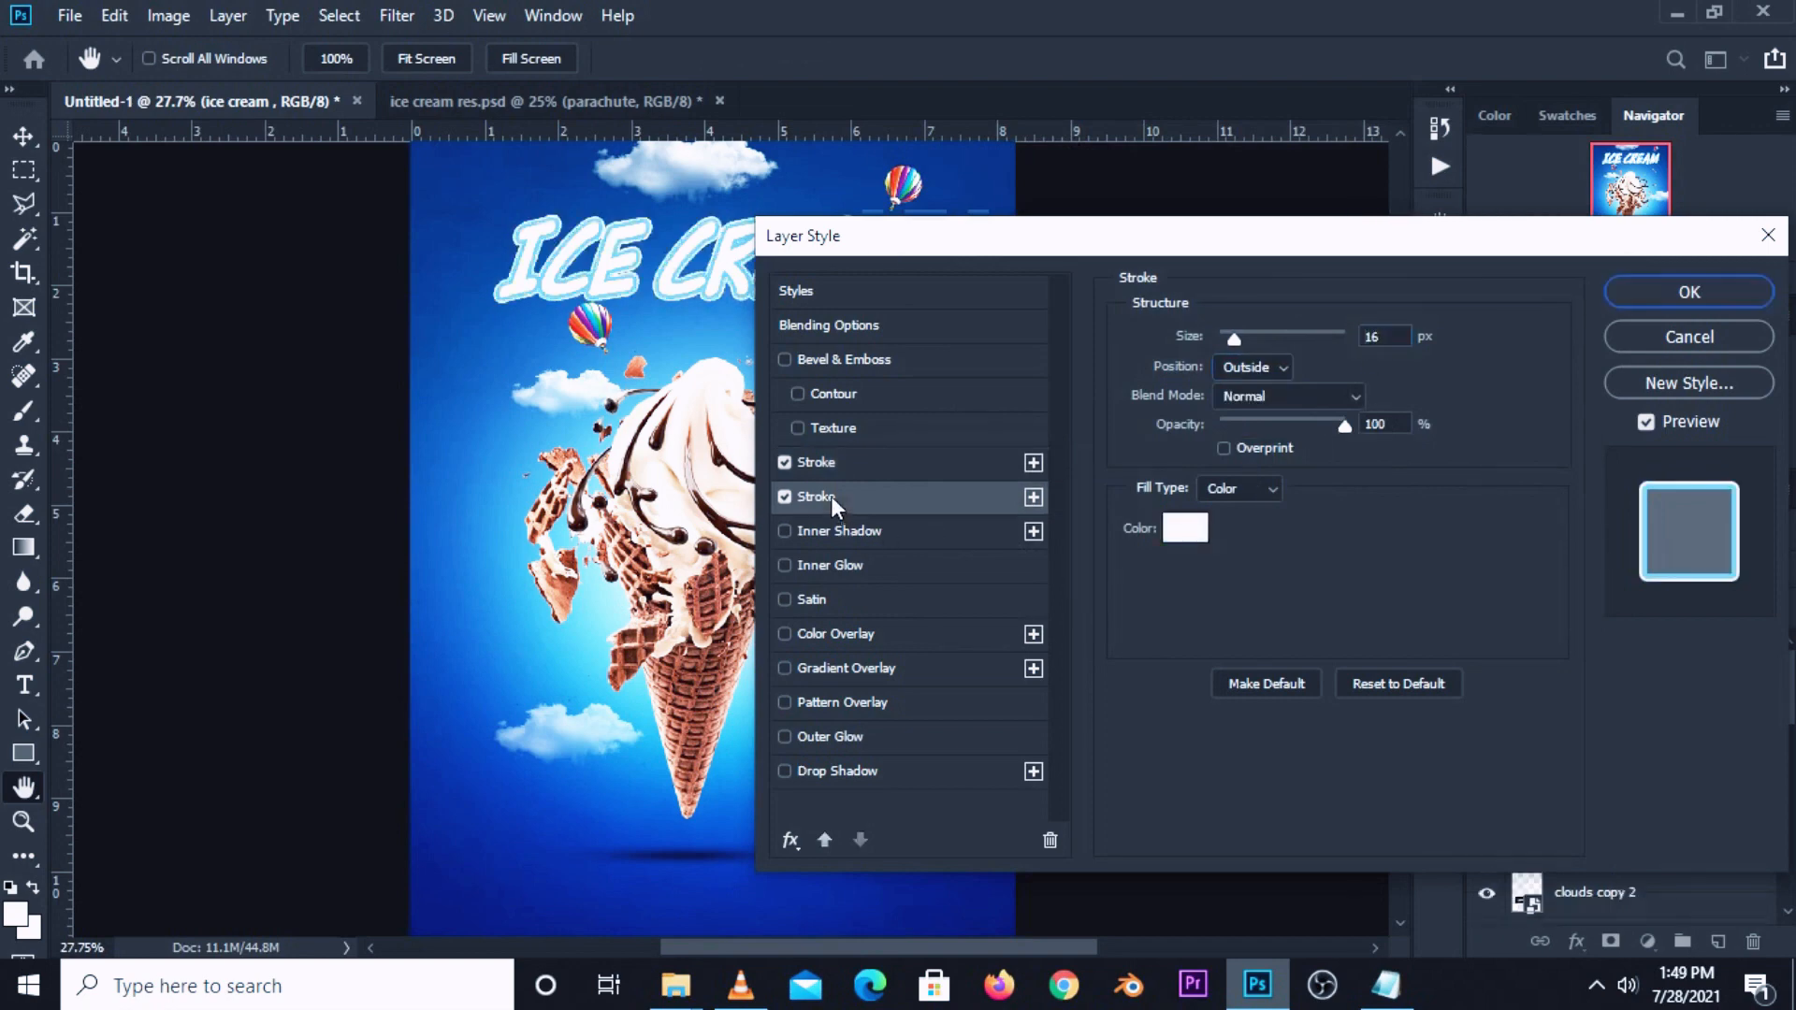
{"action": "left_click", "coordinate": [877, 464]}
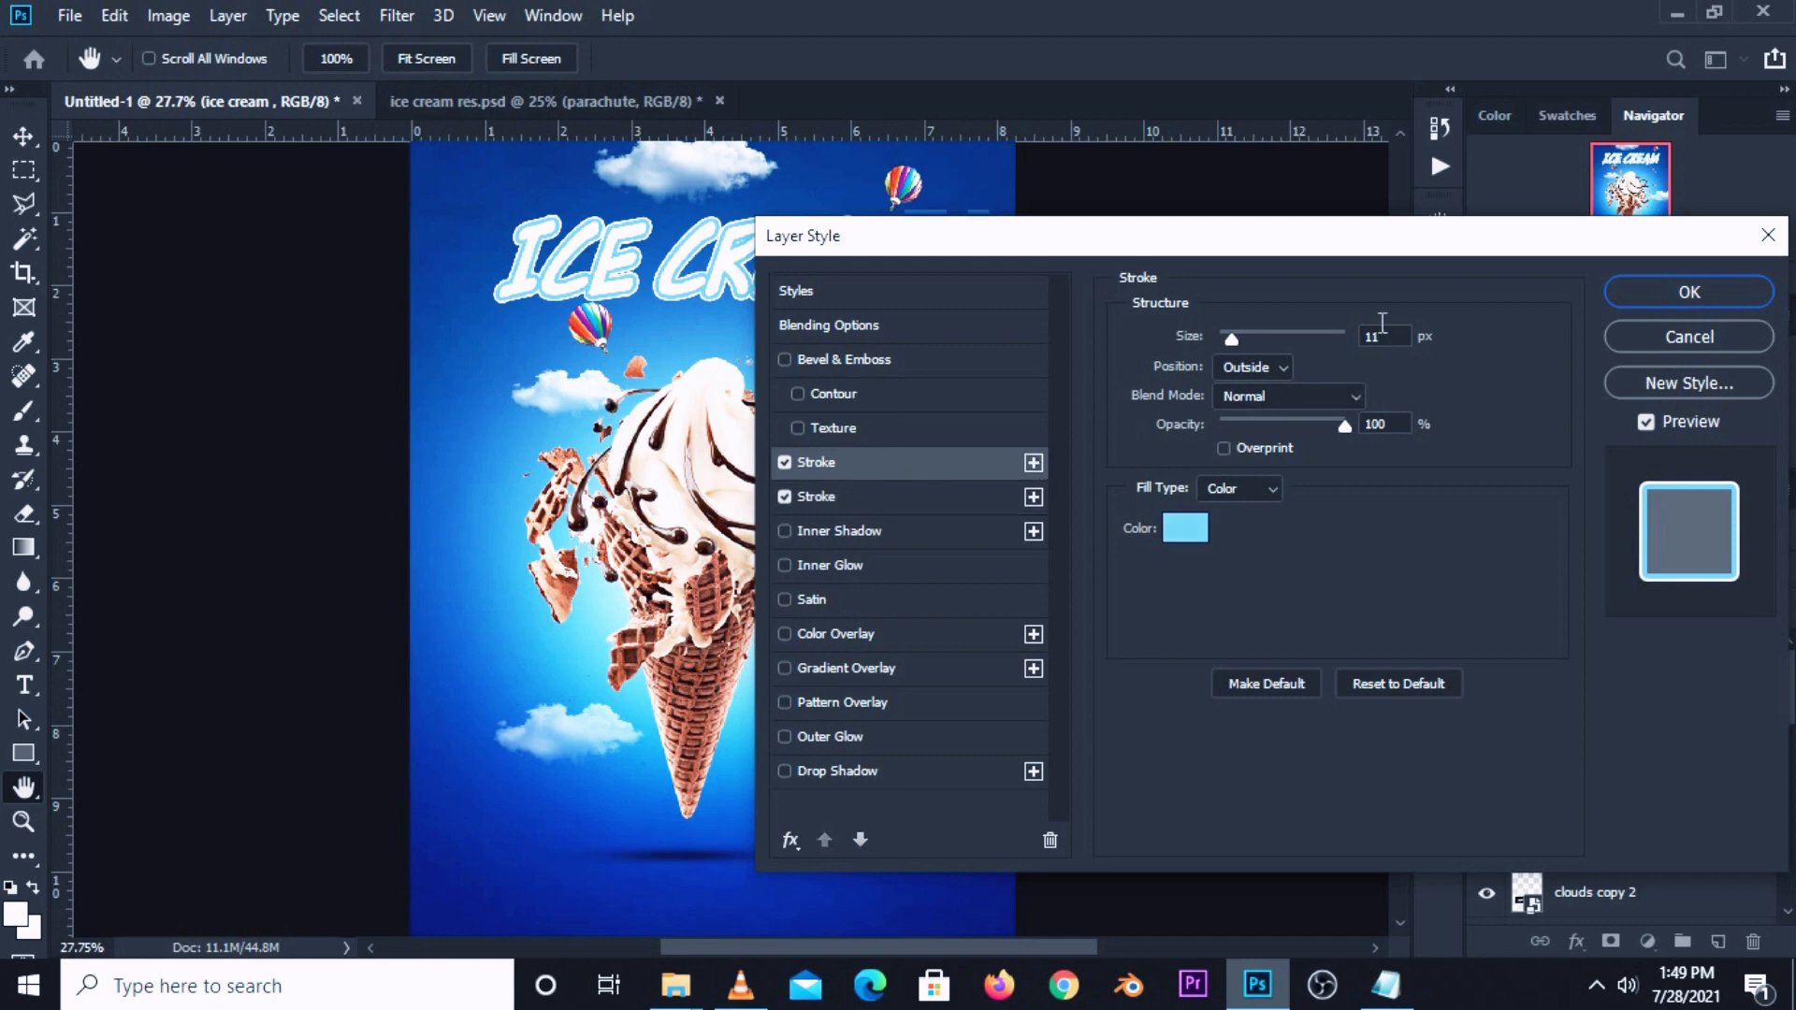
{"action": "double_click", "coordinate": [1366, 335]}
{"action": "type", "text": "8"}
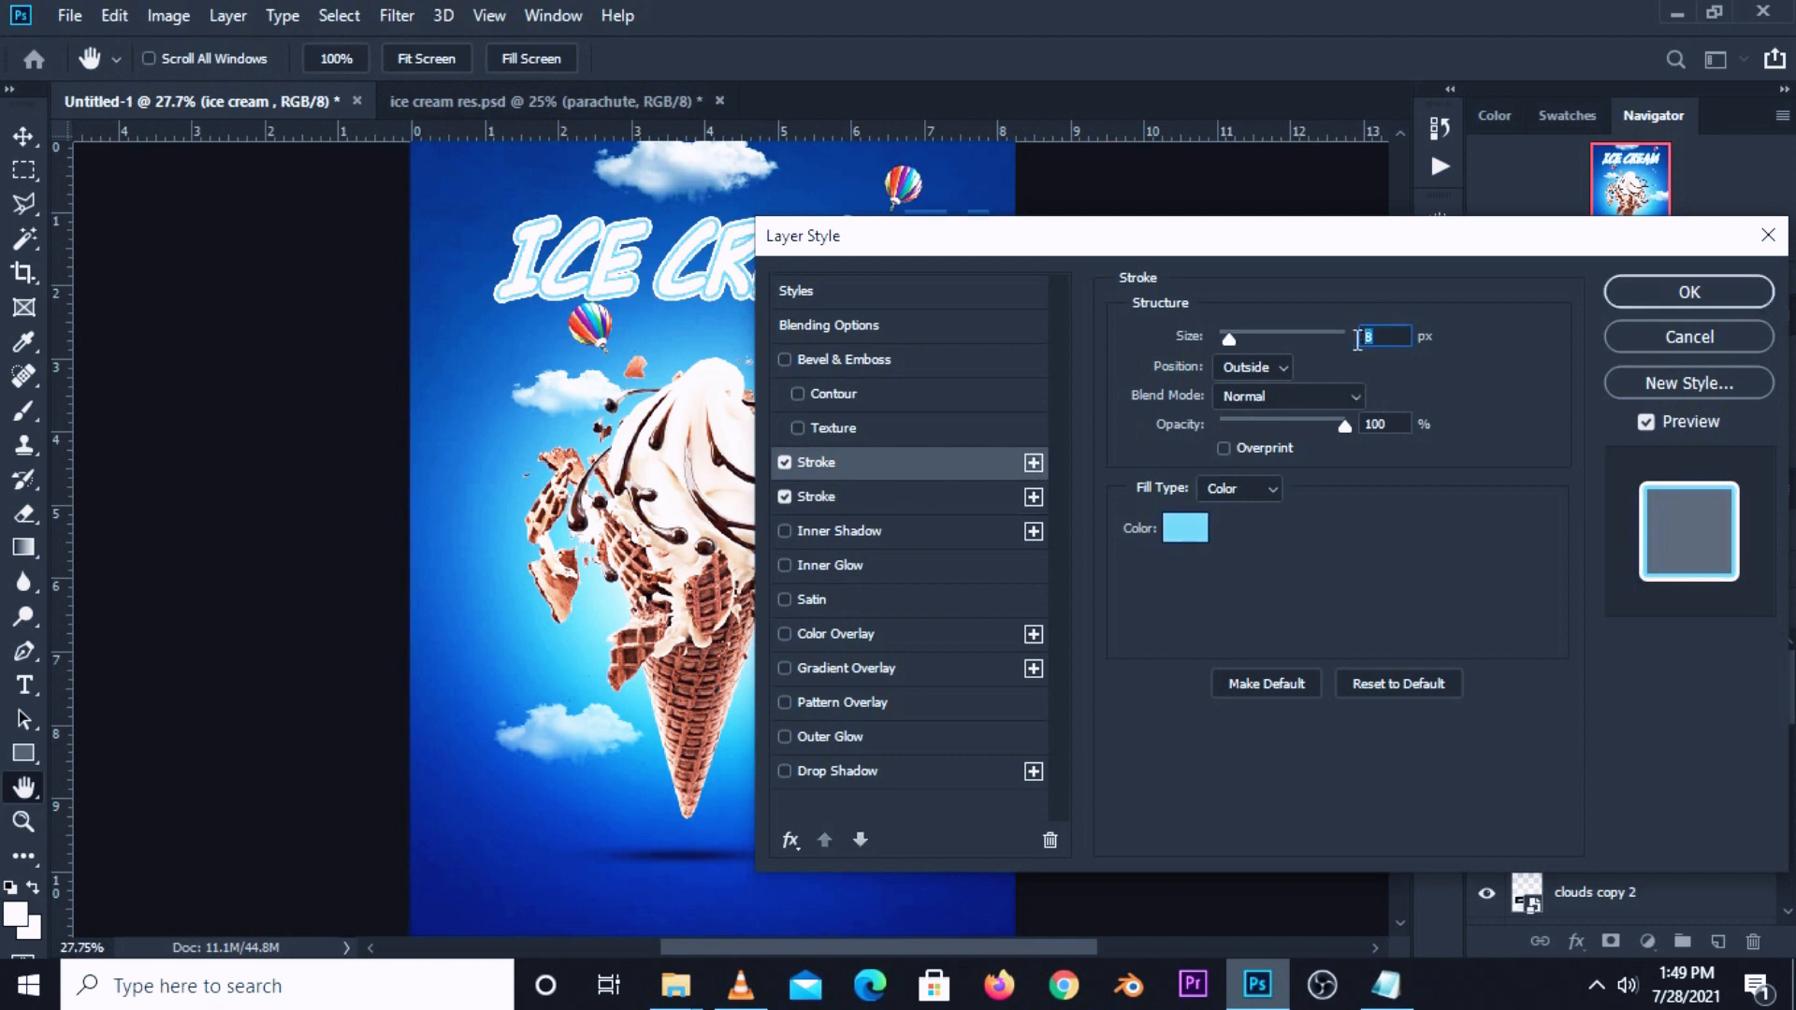
Set the white stroke's size to 12 px.
{"action": "left_click", "coordinate": [835, 497]}
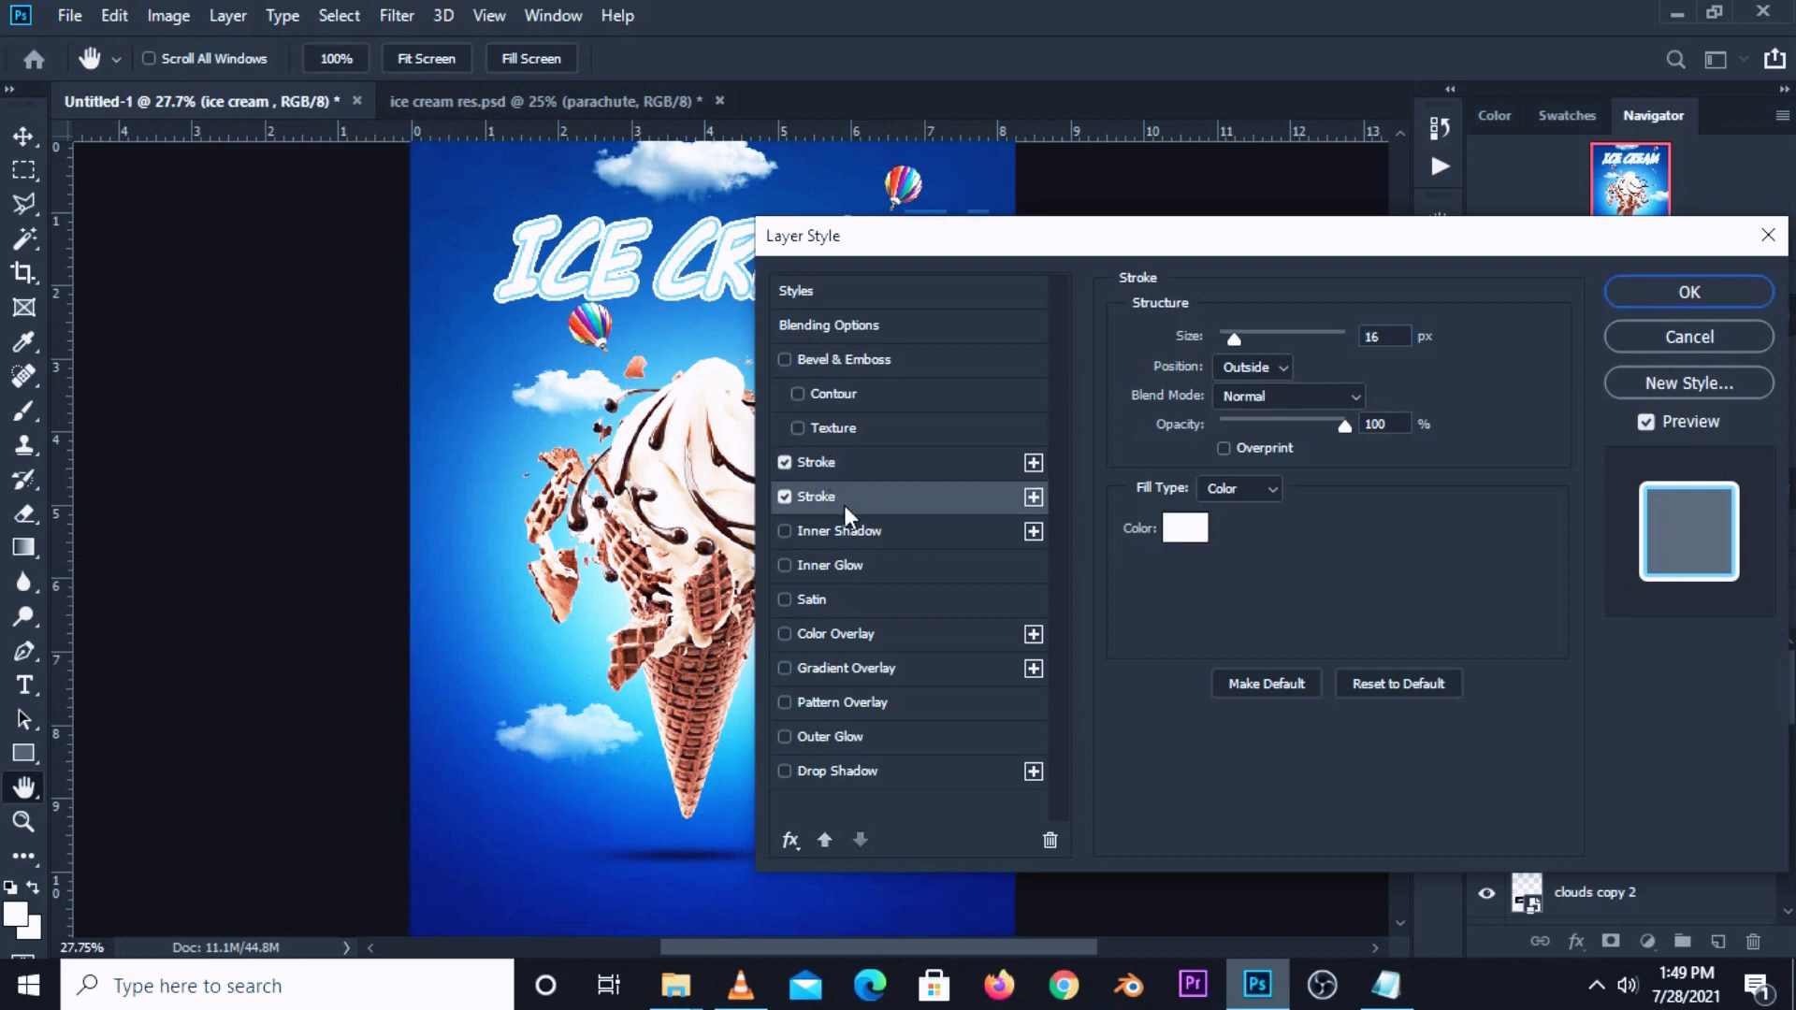
{"action": "left_click", "coordinate": [1366, 337]}
{"action": "type", "text": "12"}
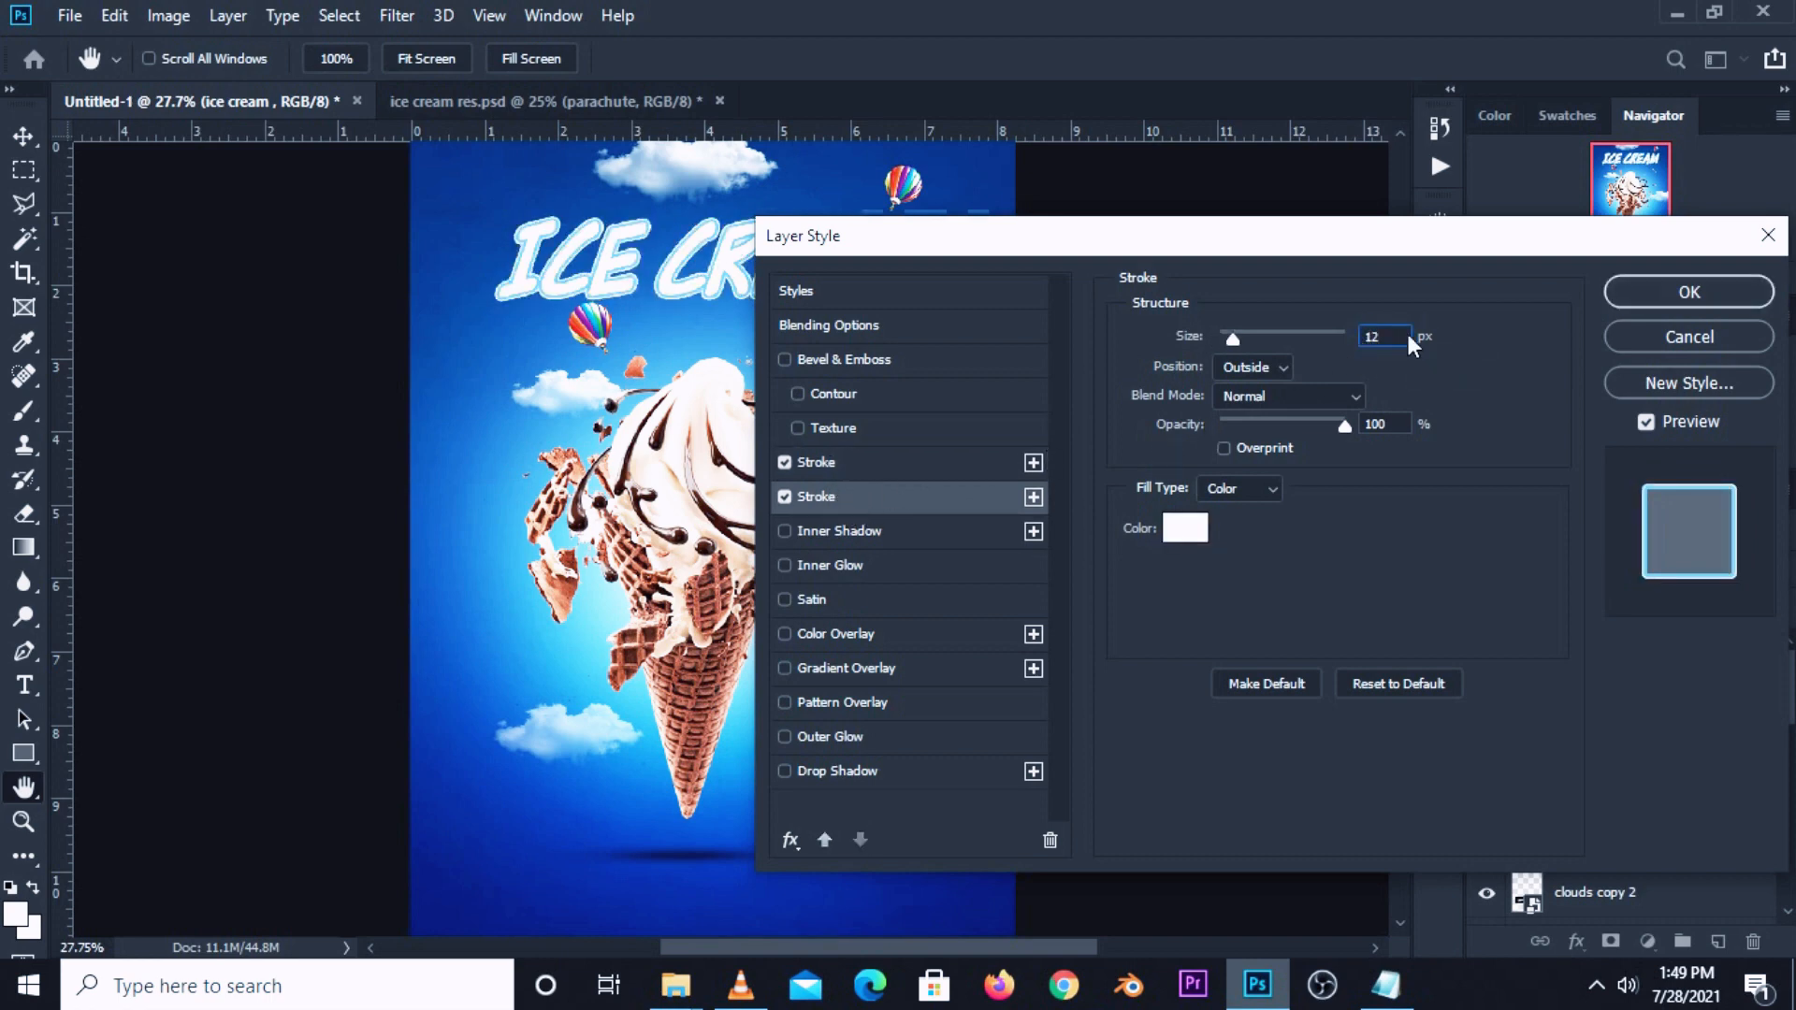
Set the title's white stroke size to 13 px with position Outside.
{"action": "left_click_drag", "start_coordinate": [1386, 338], "coordinate": [1352, 339]}
{"action": "left_click", "coordinate": [1270, 372]}
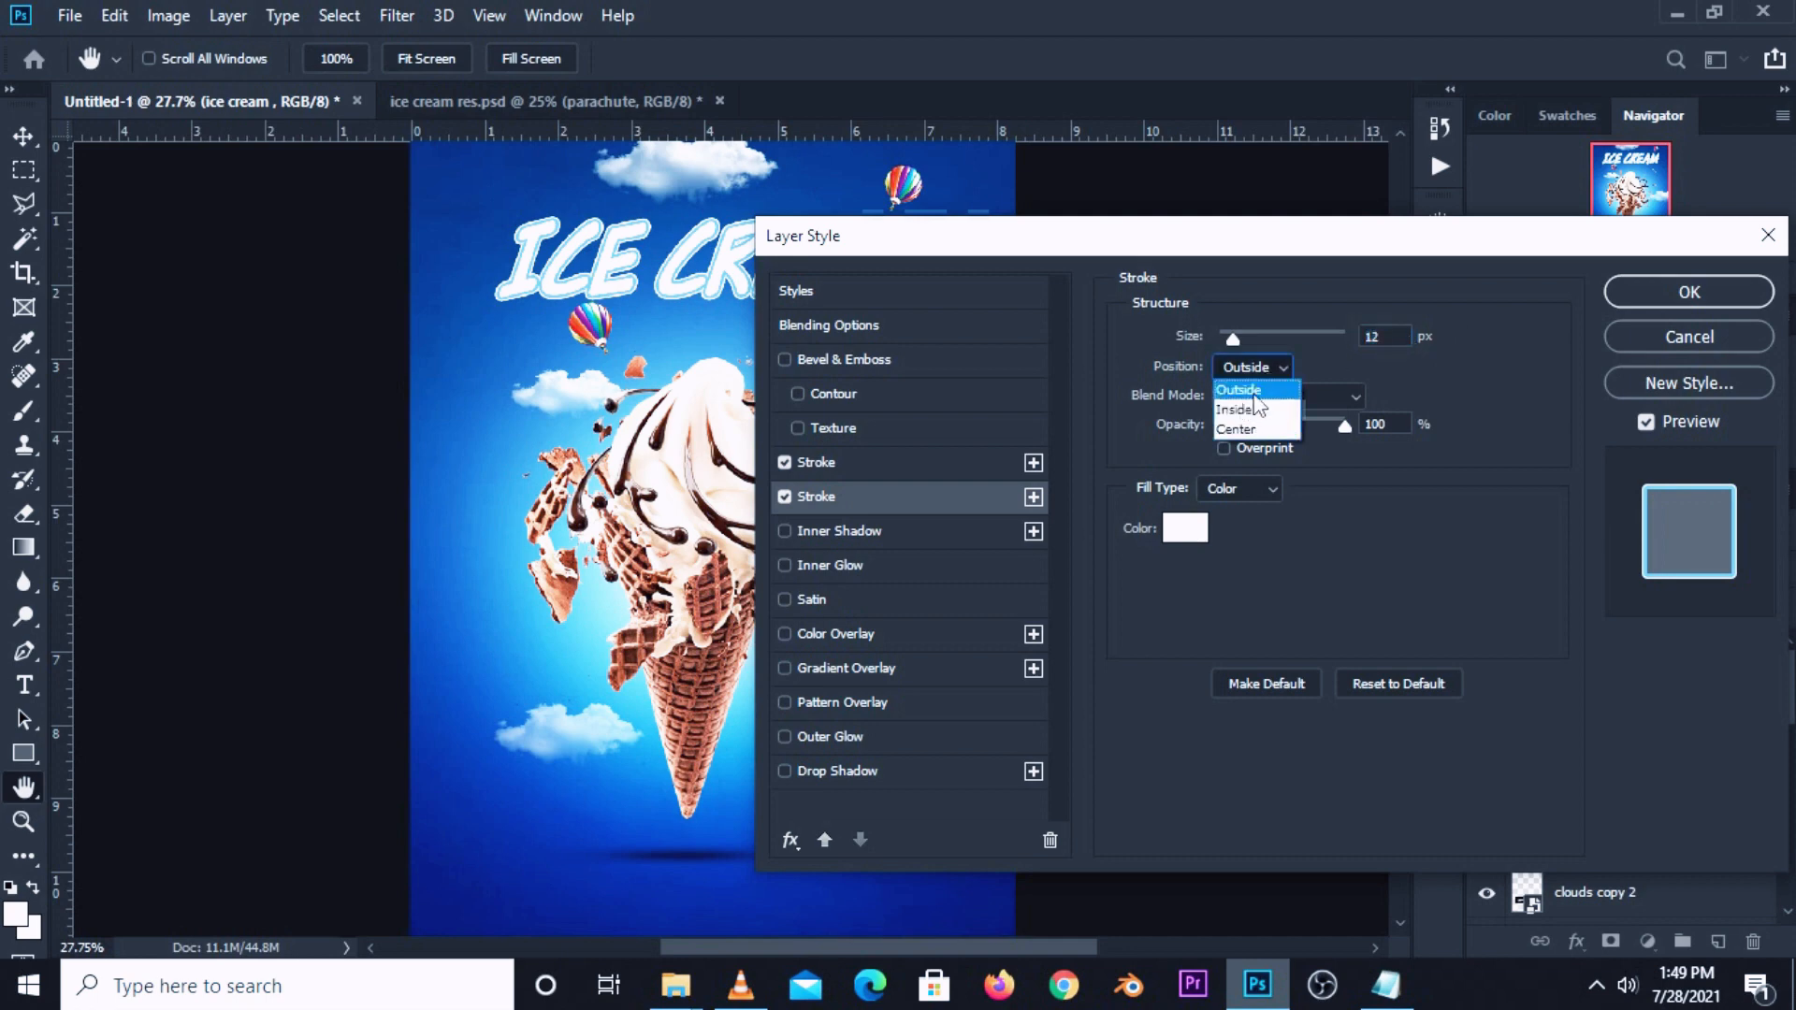
{"action": "left_click", "coordinate": [1252, 388]}
{"action": "key", "text": "Up"}
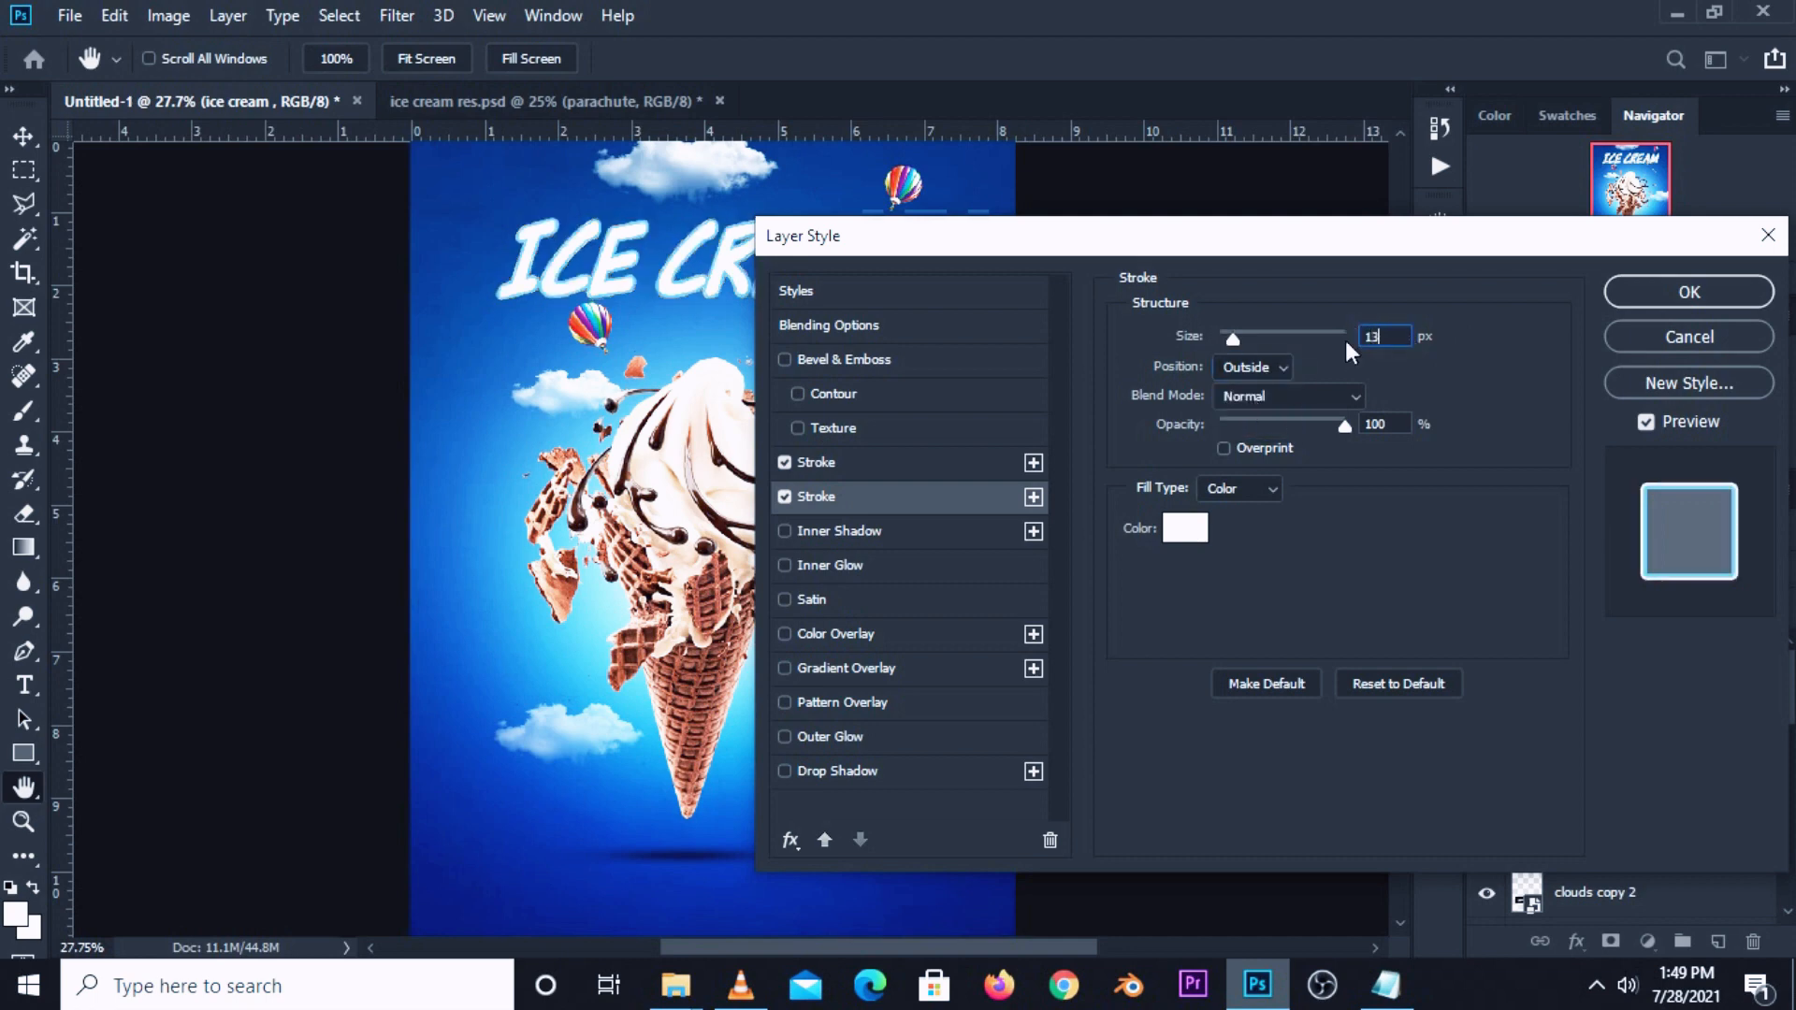
{"action": "left_click", "coordinate": [1278, 379]}
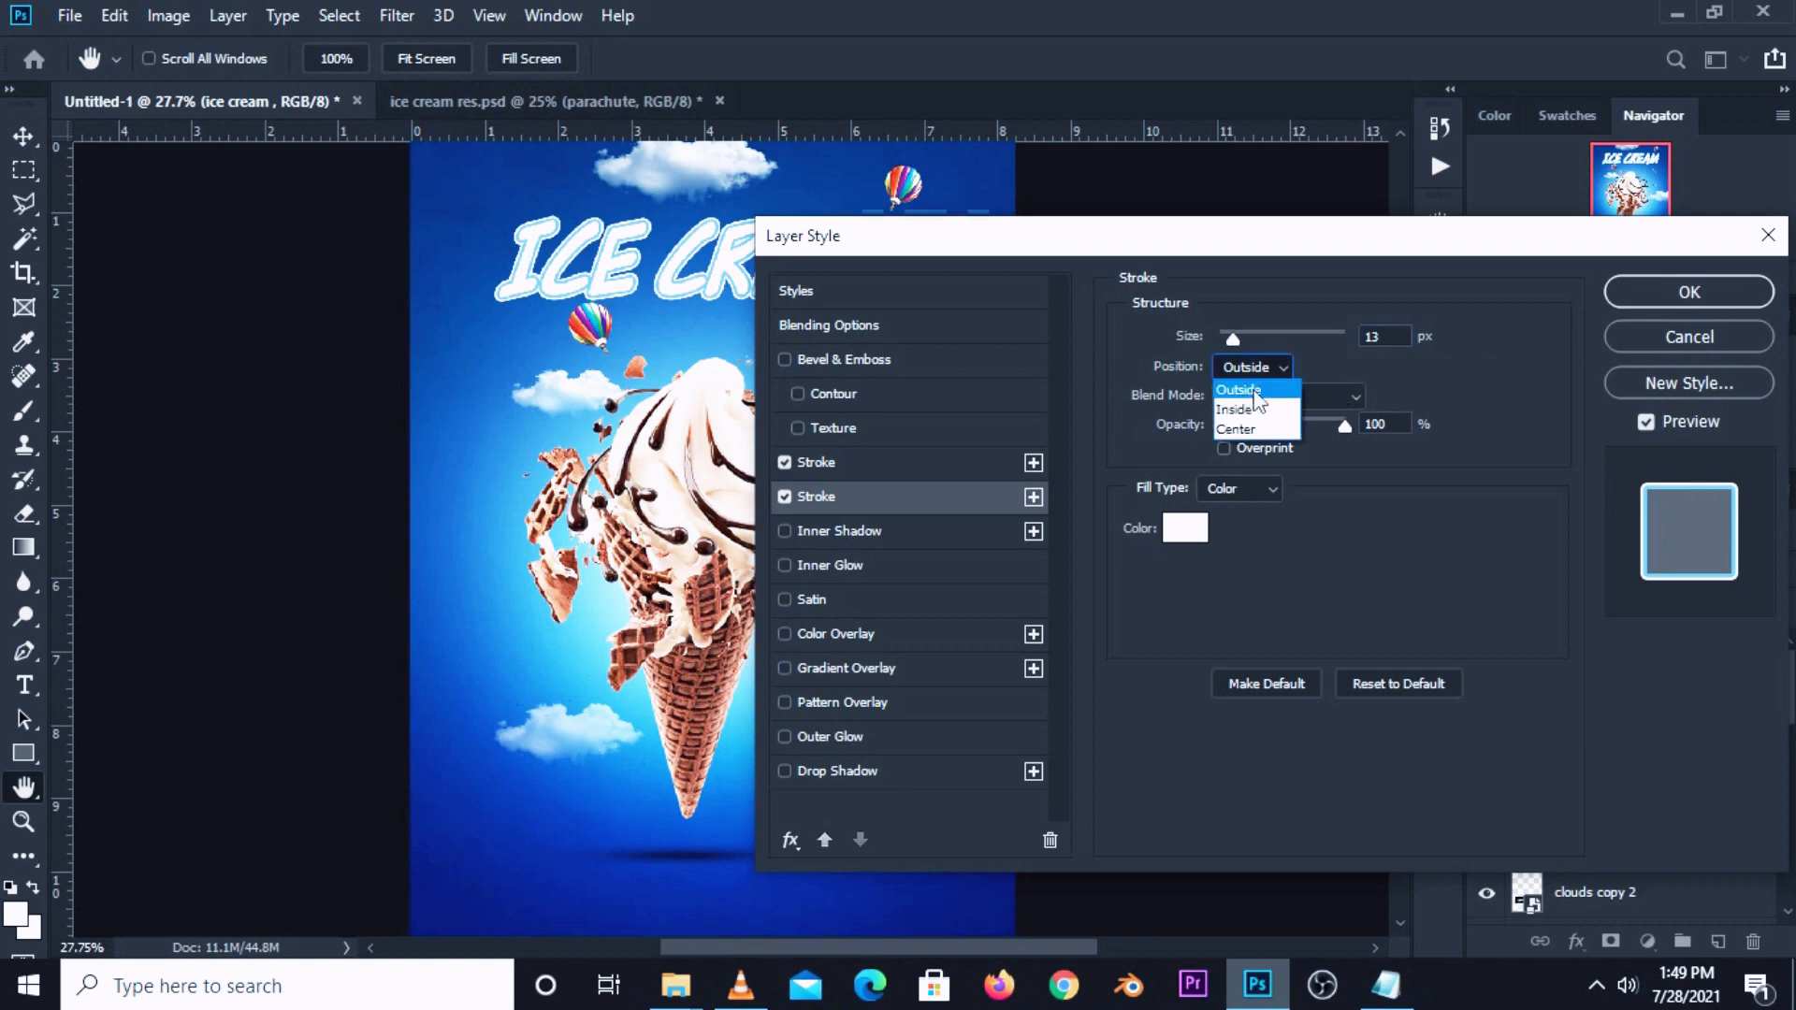
{"action": "left_click", "coordinate": [1254, 391]}
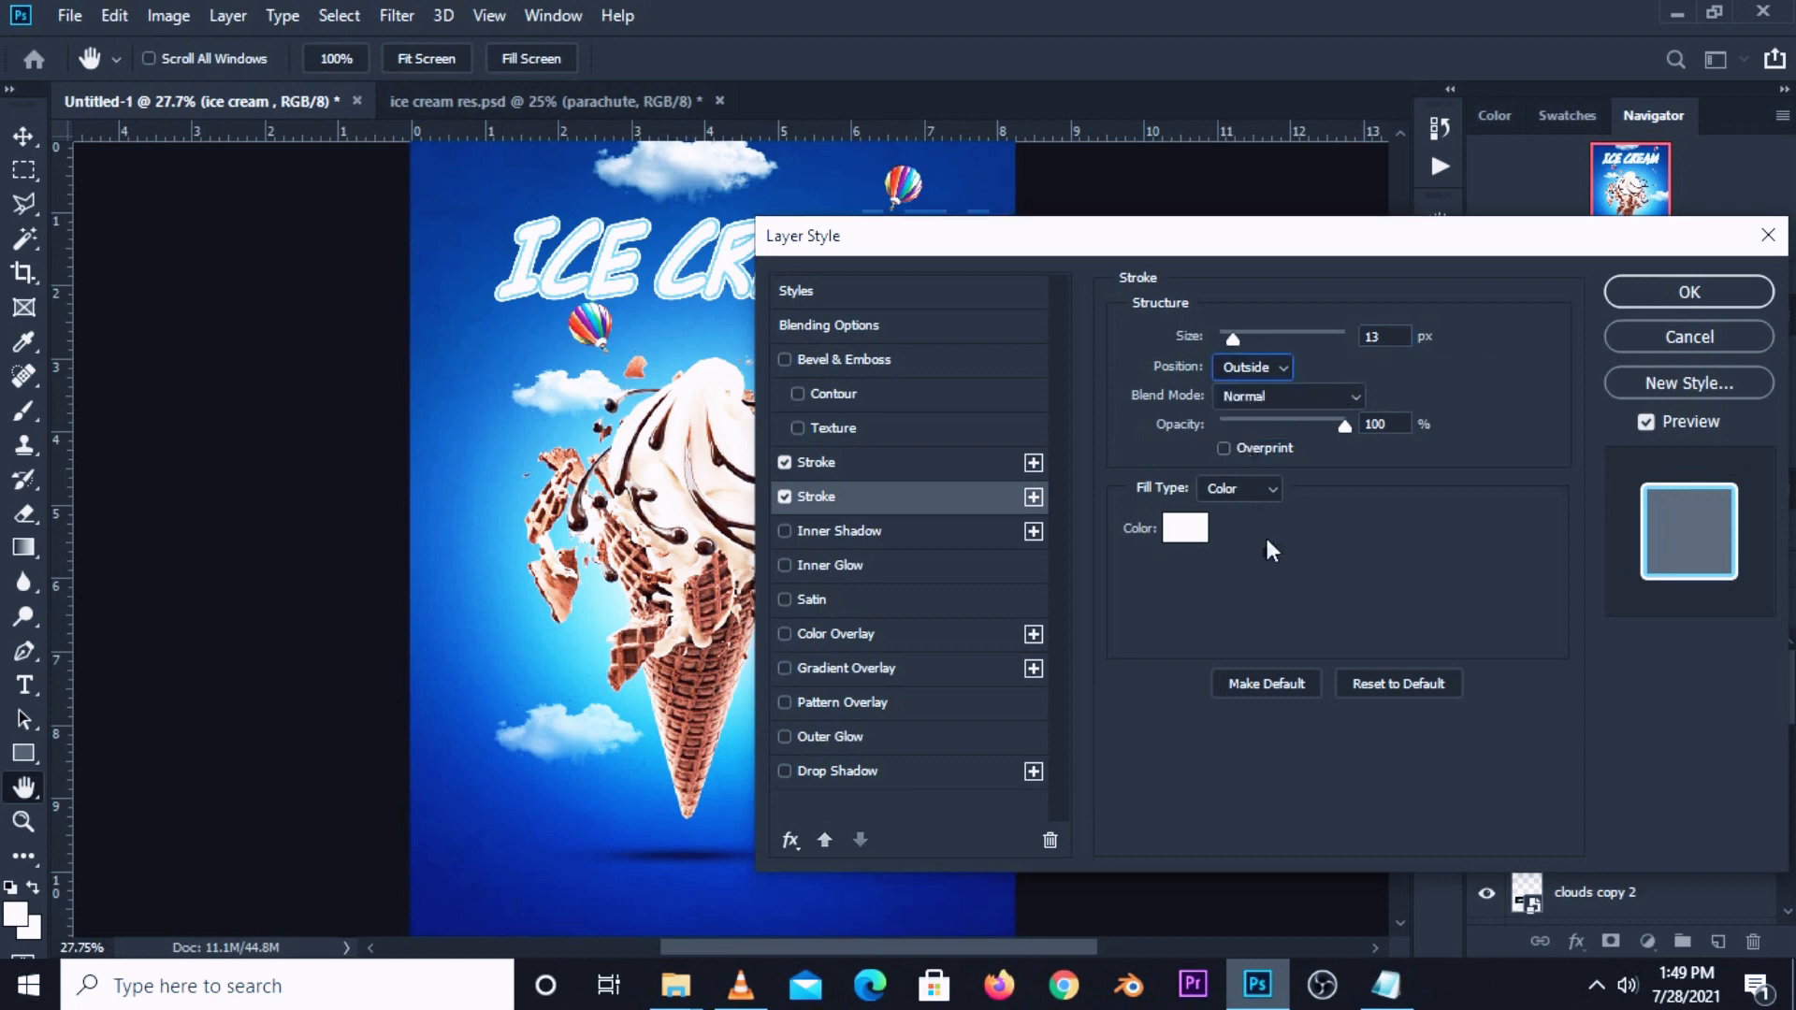
Add a drop shadow to the title with 33% opacity and a distance of 23 px.
{"action": "left_click", "coordinate": [839, 781]}
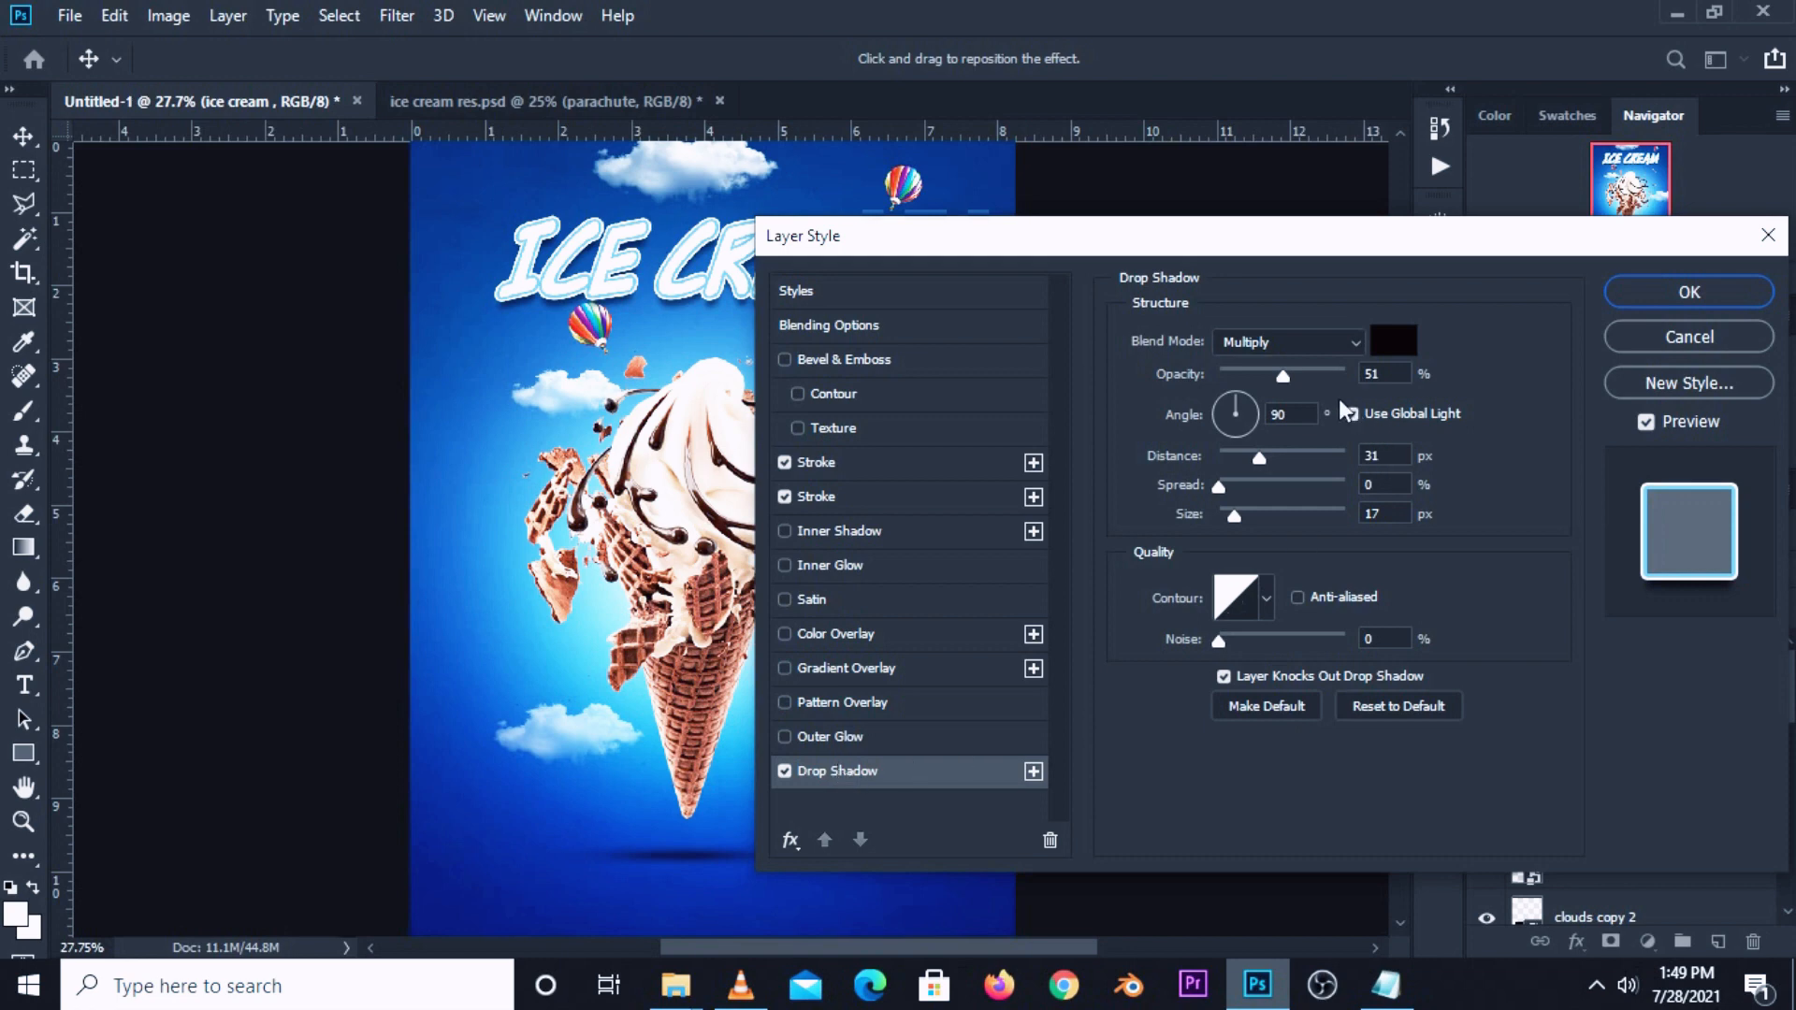
{"action": "left_click", "coordinate": [1365, 373]}
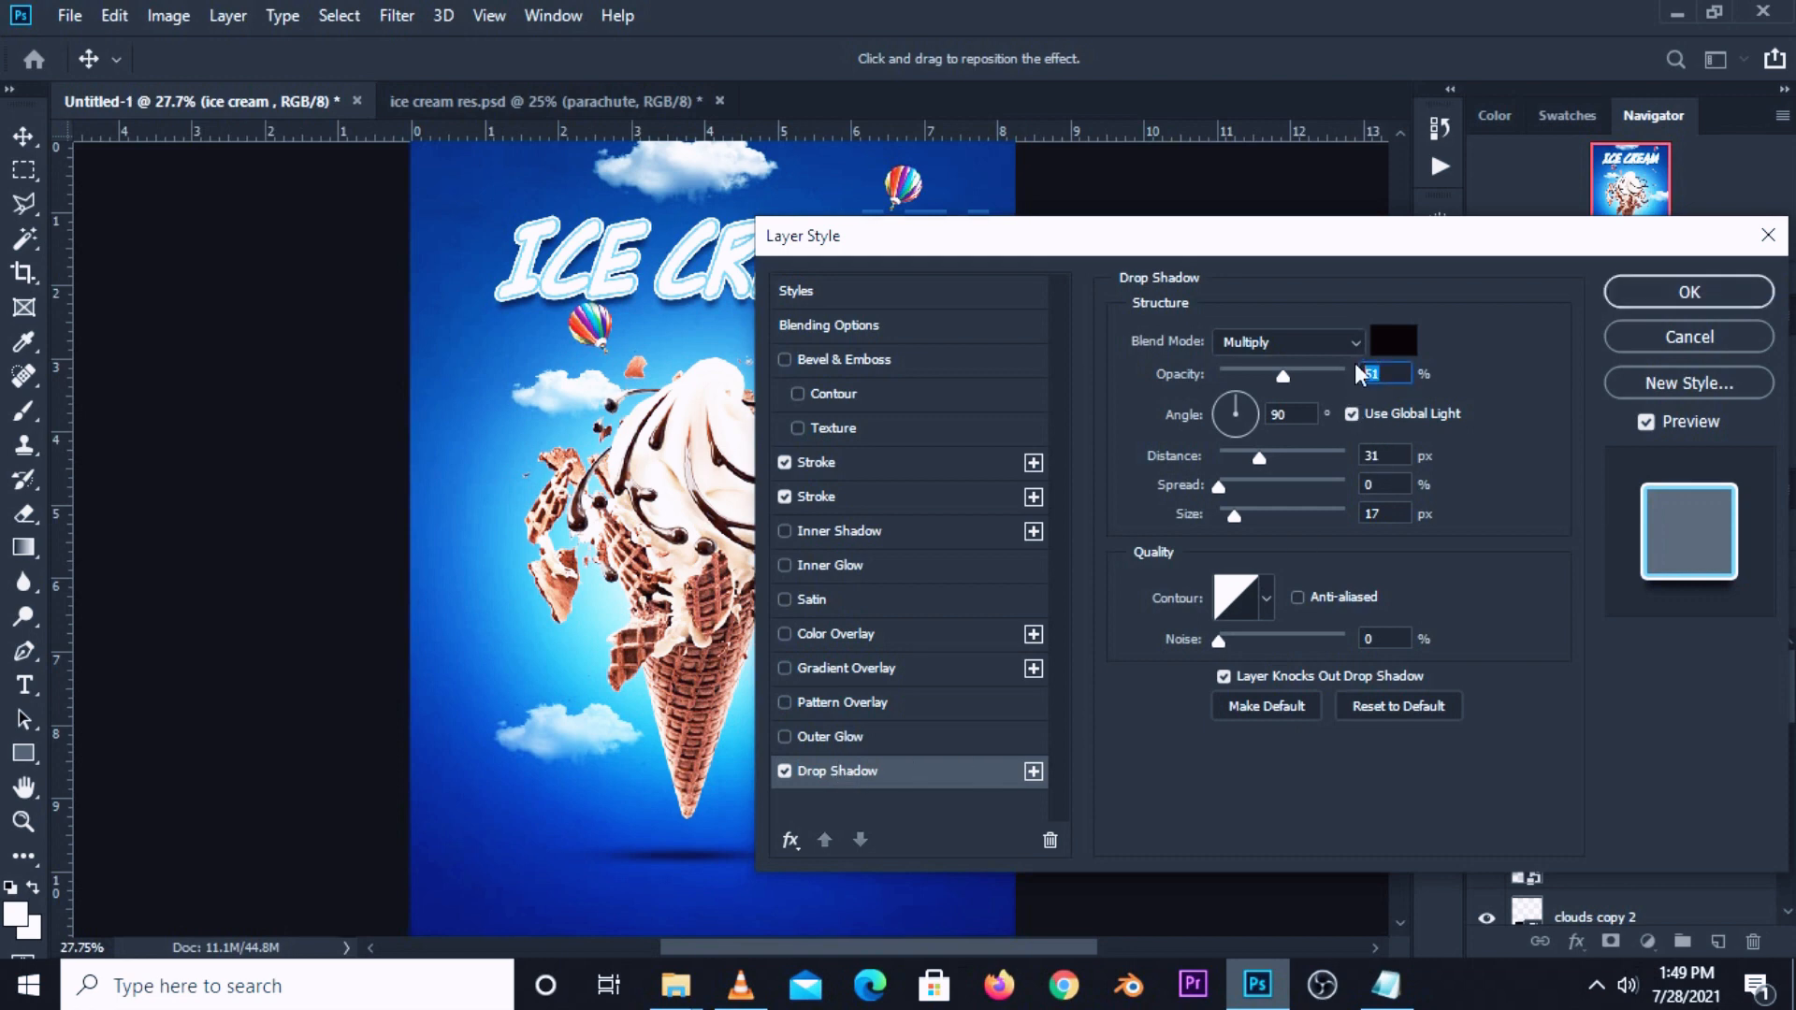
{"action": "type", "text": "33"}
{"action": "key", "text": "Tab"}
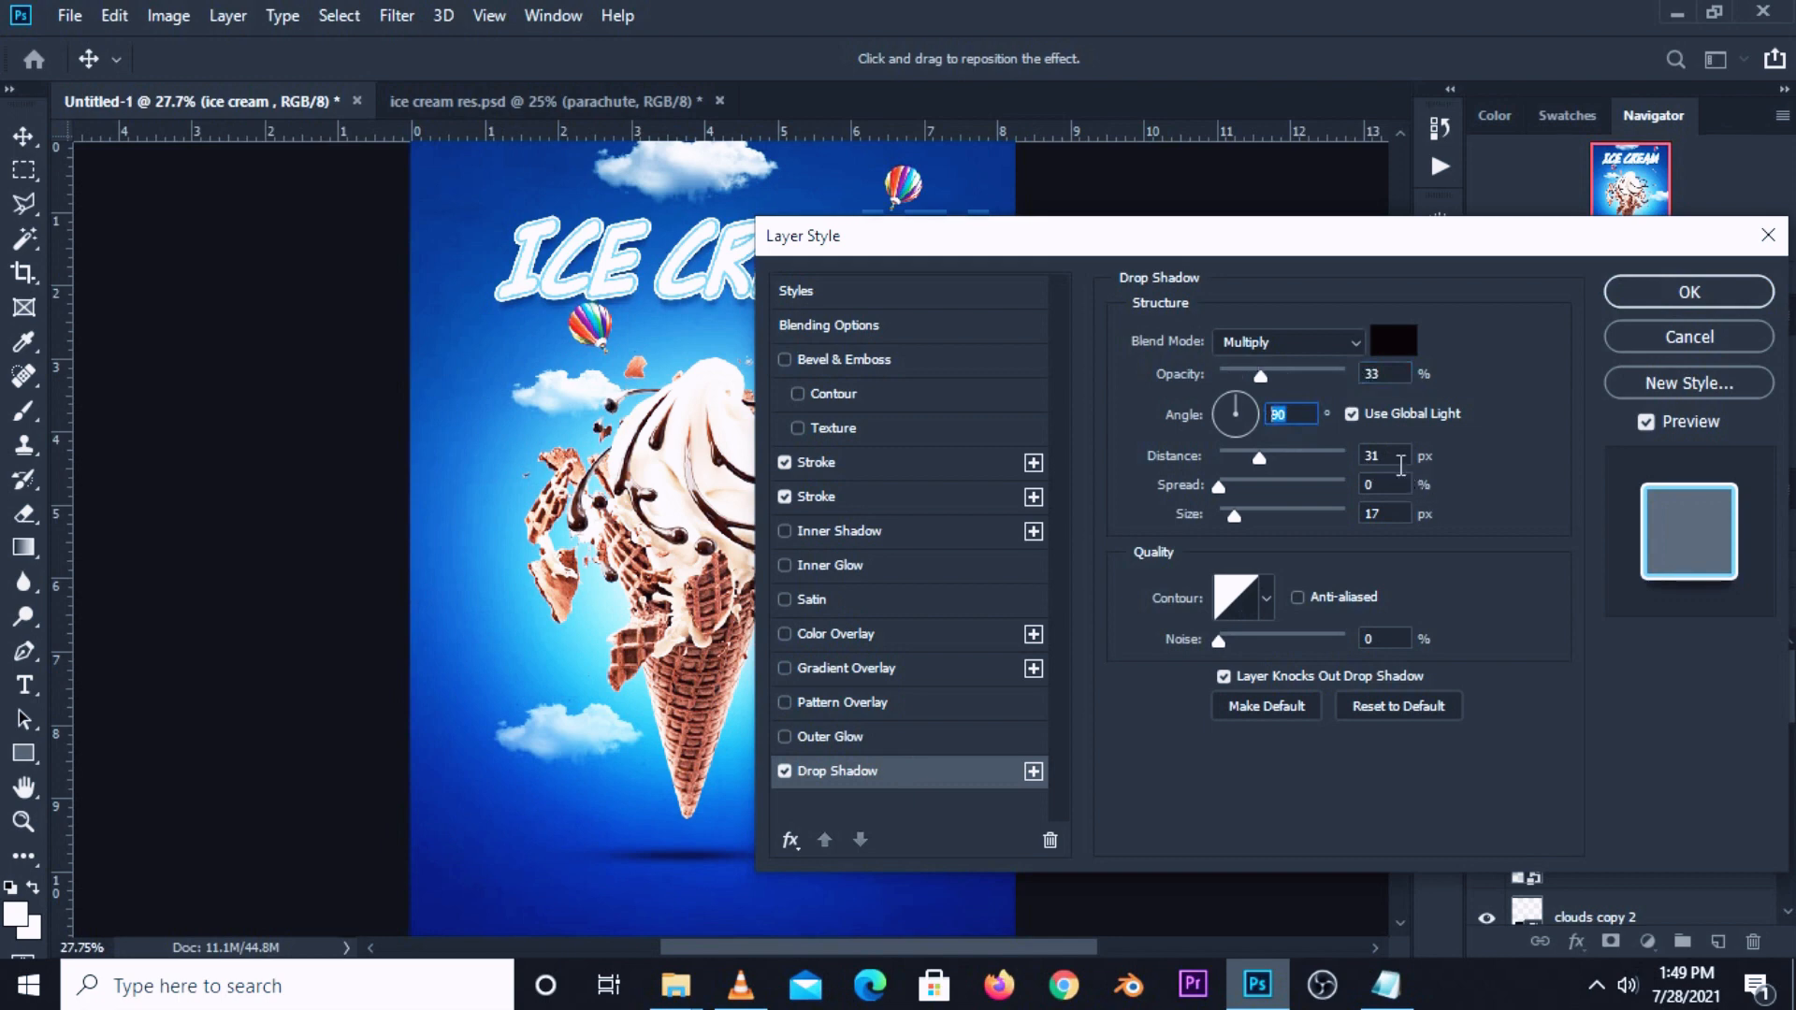
{"action": "left_click", "coordinate": [1368, 456]}
{"action": "type", "text": "23"}
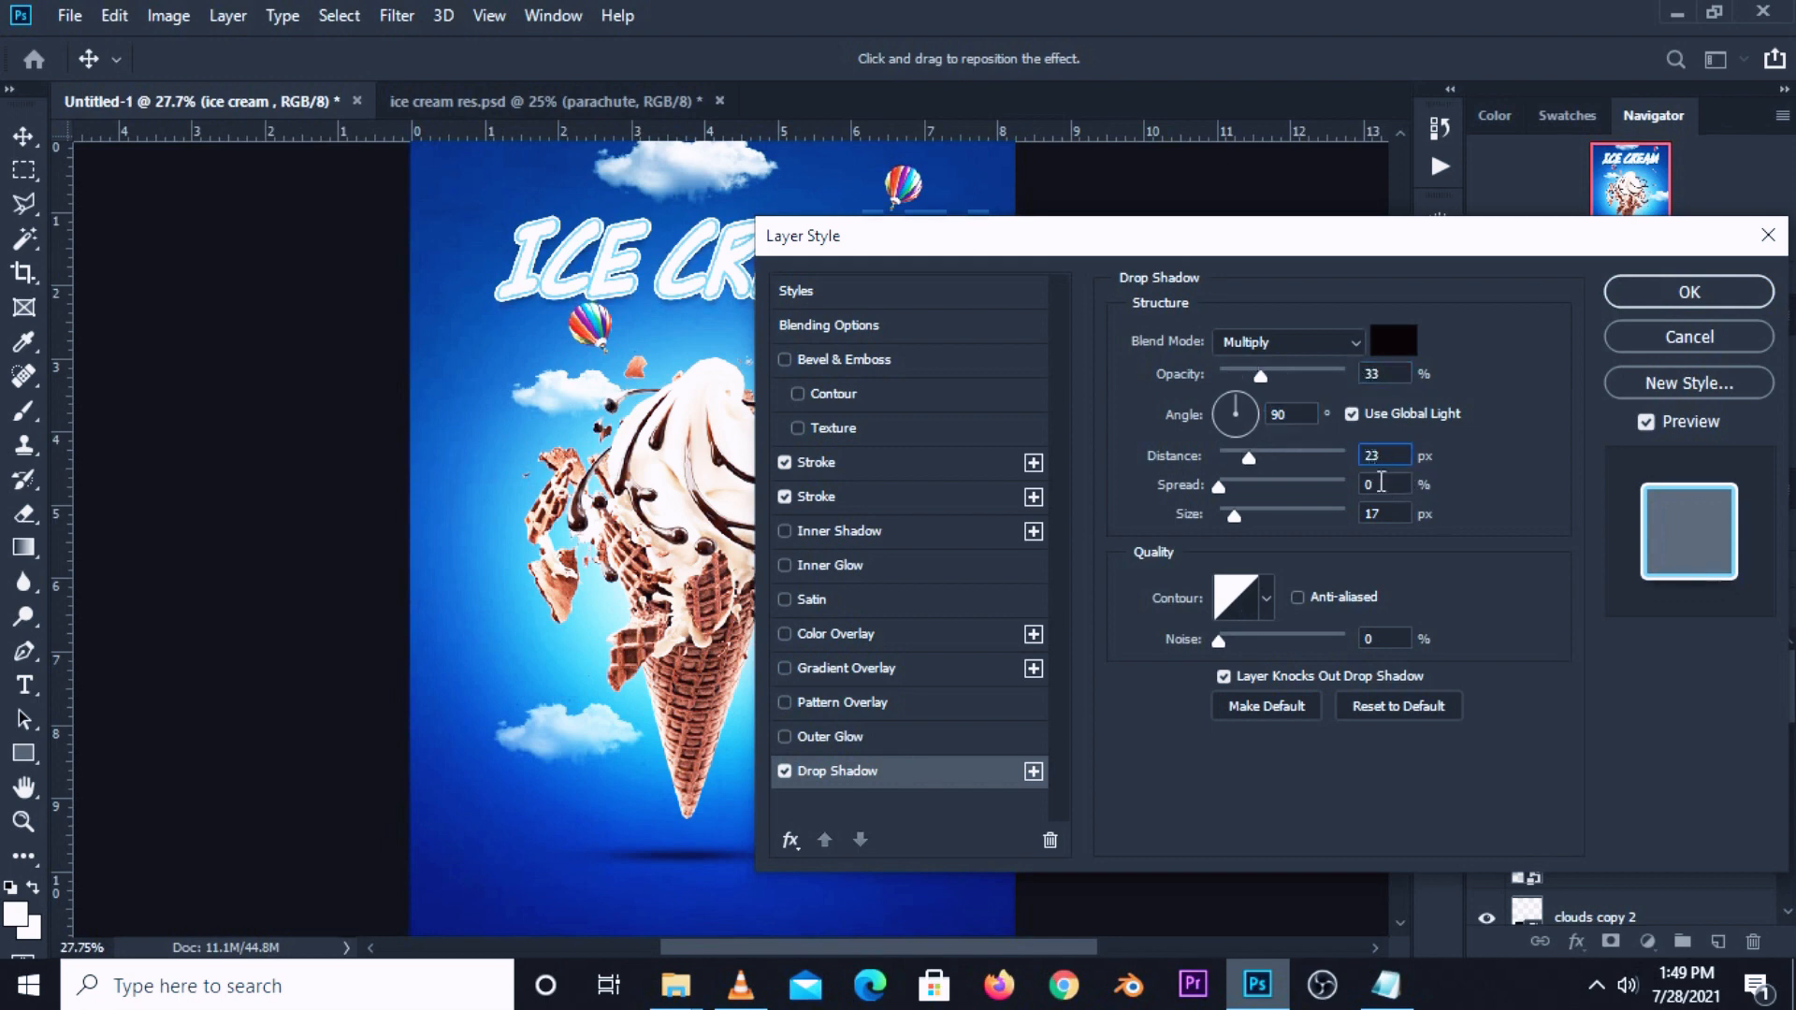
Set the title's drop shadow size to 13 px and apply the layer styles.
{"action": "left_click", "coordinate": [1365, 484]}
{"action": "left_click", "coordinate": [1357, 514]}
{"action": "type", "text": "13"}
{"action": "key", "text": "shift+Tab"}
{"action": "key", "text": "shift+Tab"}
{"action": "key", "text": "shift+Tab"}
{"action": "key", "text": "shift+Tab"}
{"action": "left_click", "coordinate": [1674, 294]}
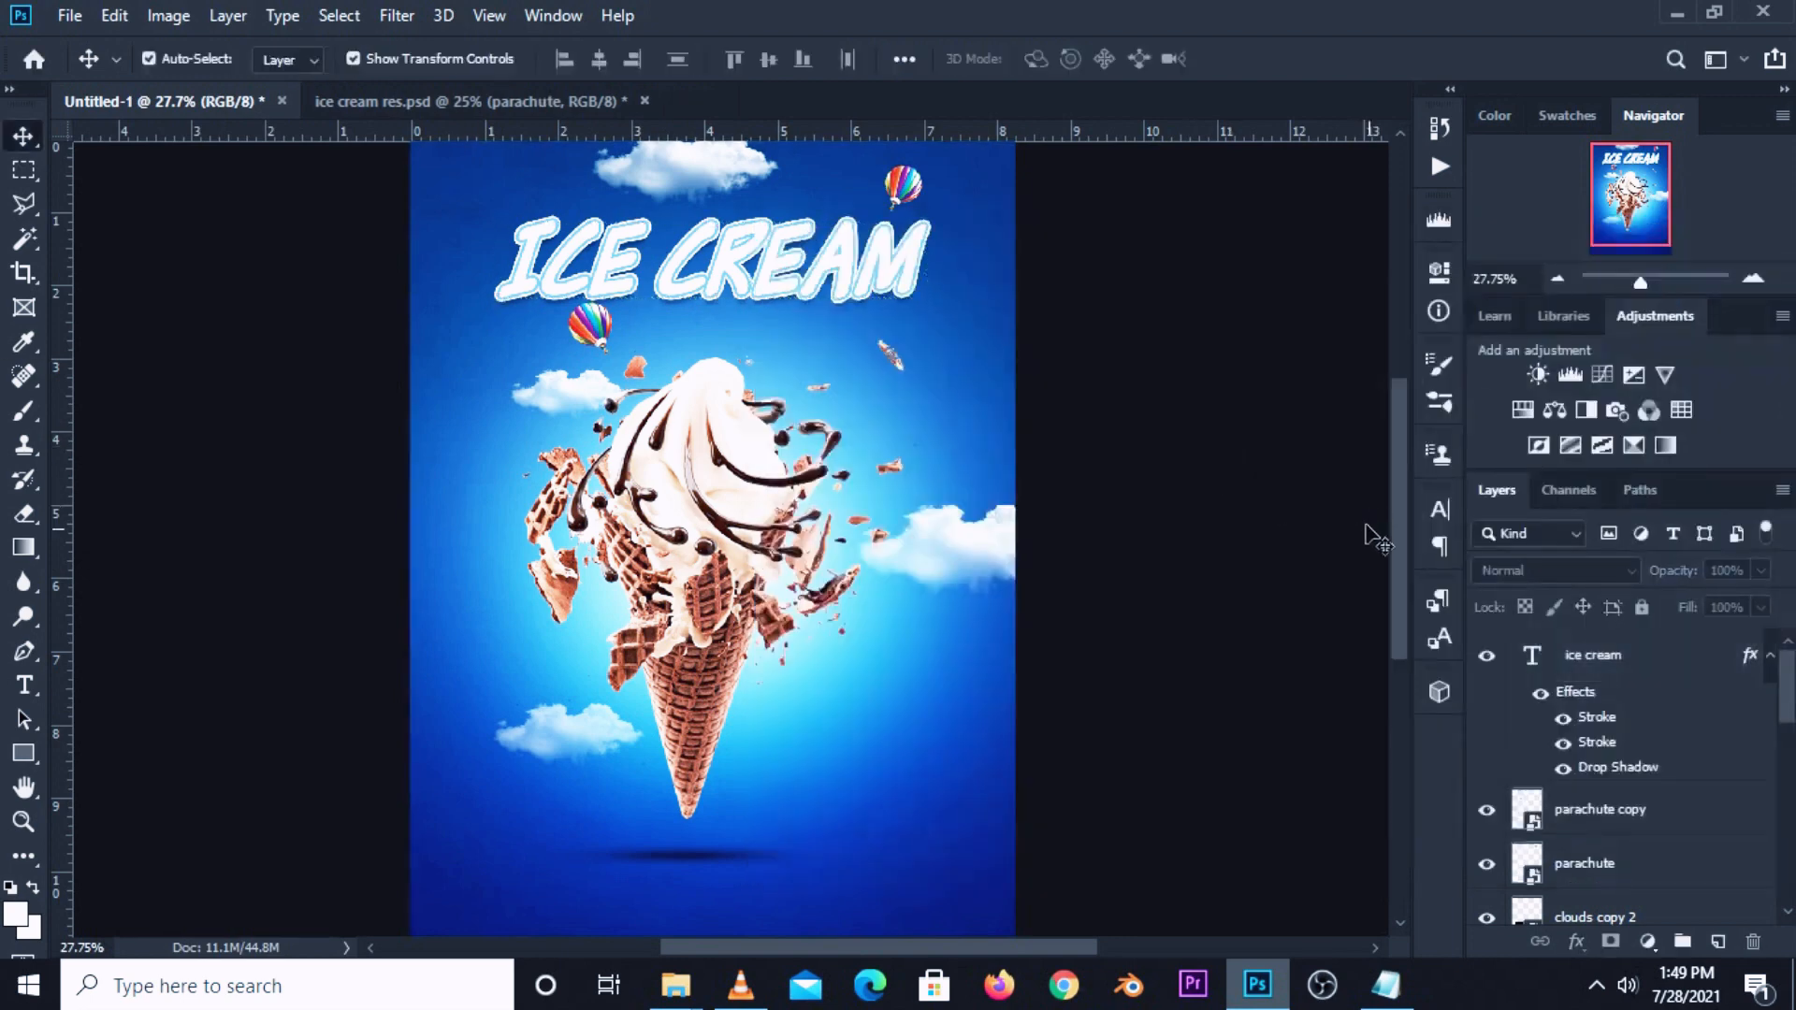
Bring the bird from the ice cream res.psd document into the poster, below the end of the title.
{"action": "left_click_drag", "start_coordinate": [1402, 564], "coordinate": [1402, 523]}
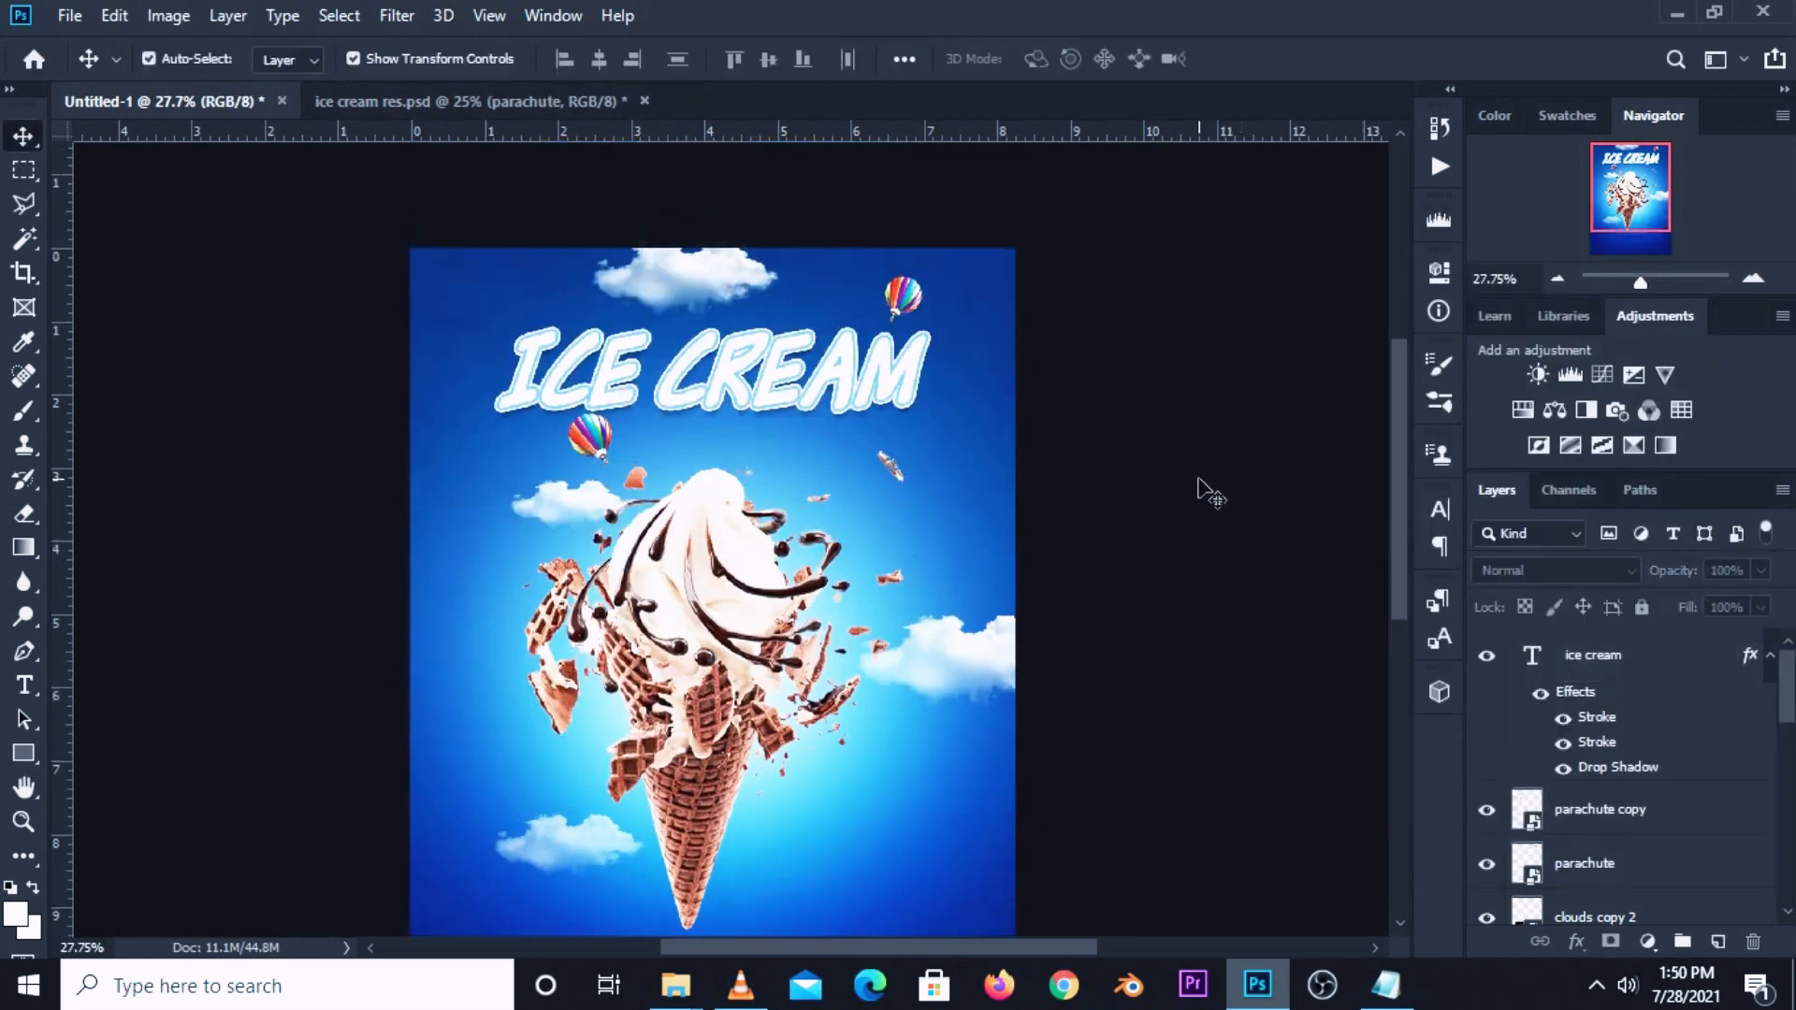
{"action": "left_click", "coordinate": [486, 101]}
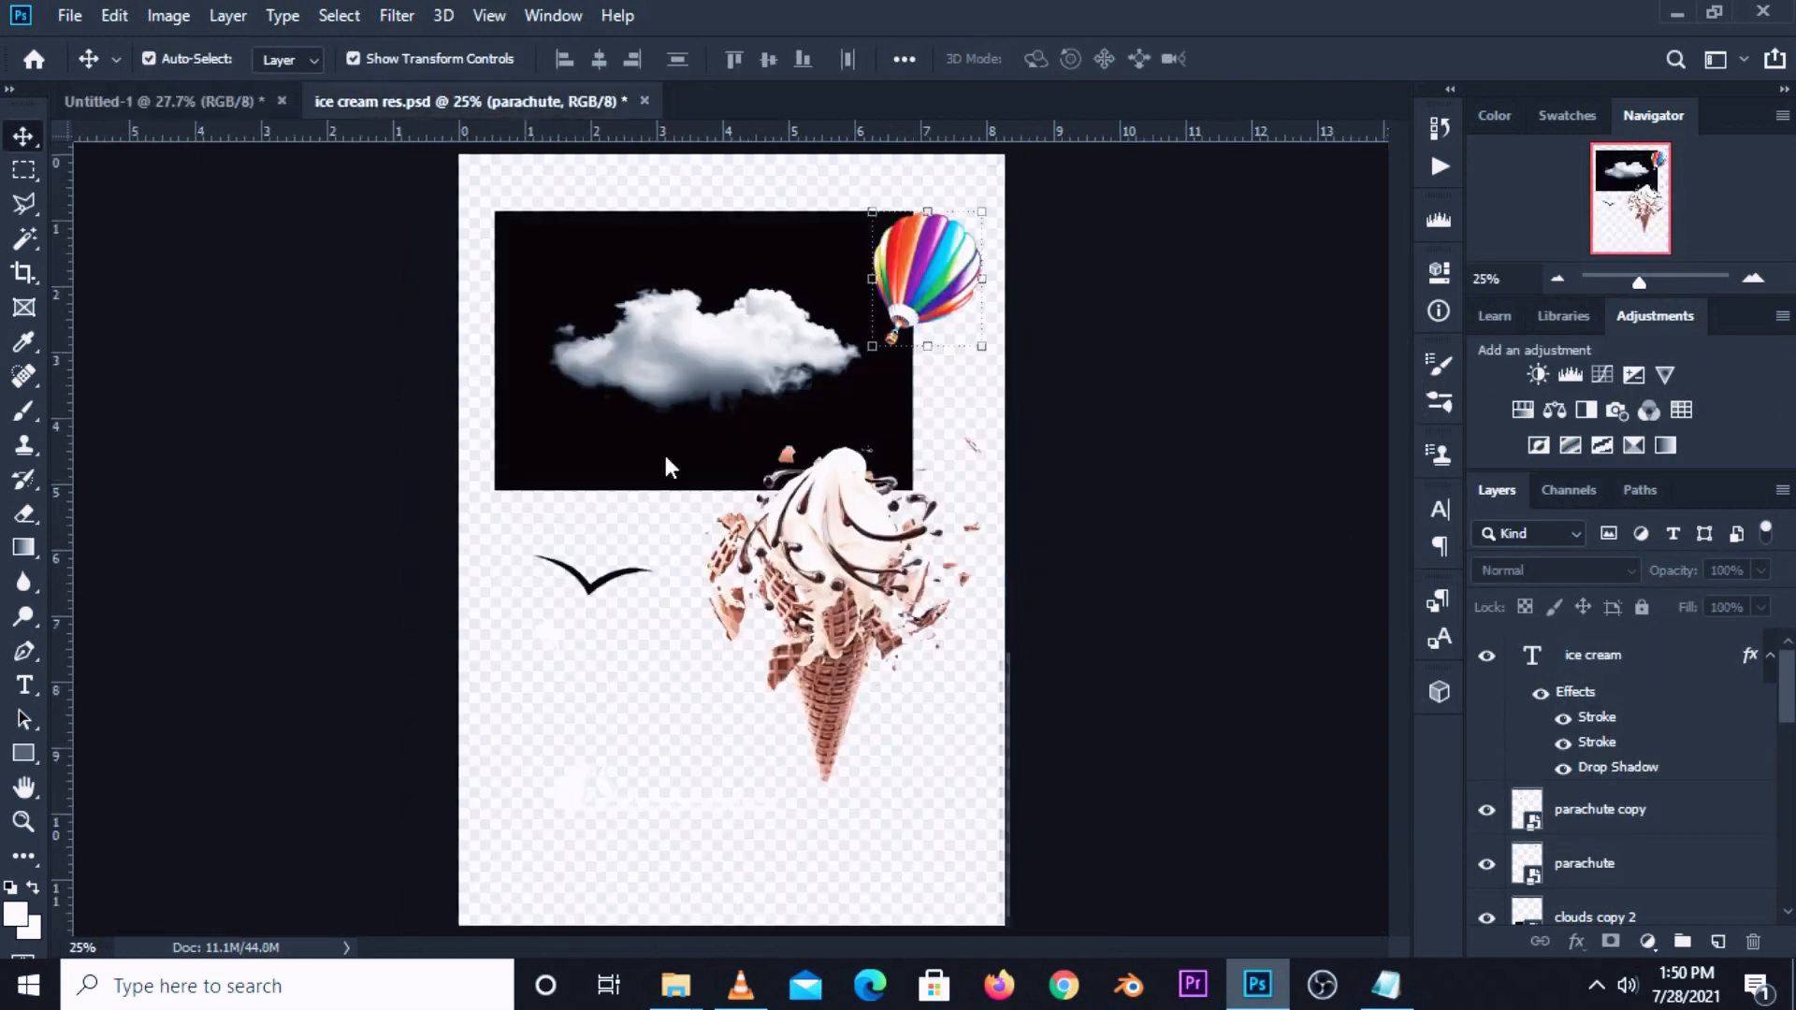
{"action": "left_click", "coordinate": [589, 582]}
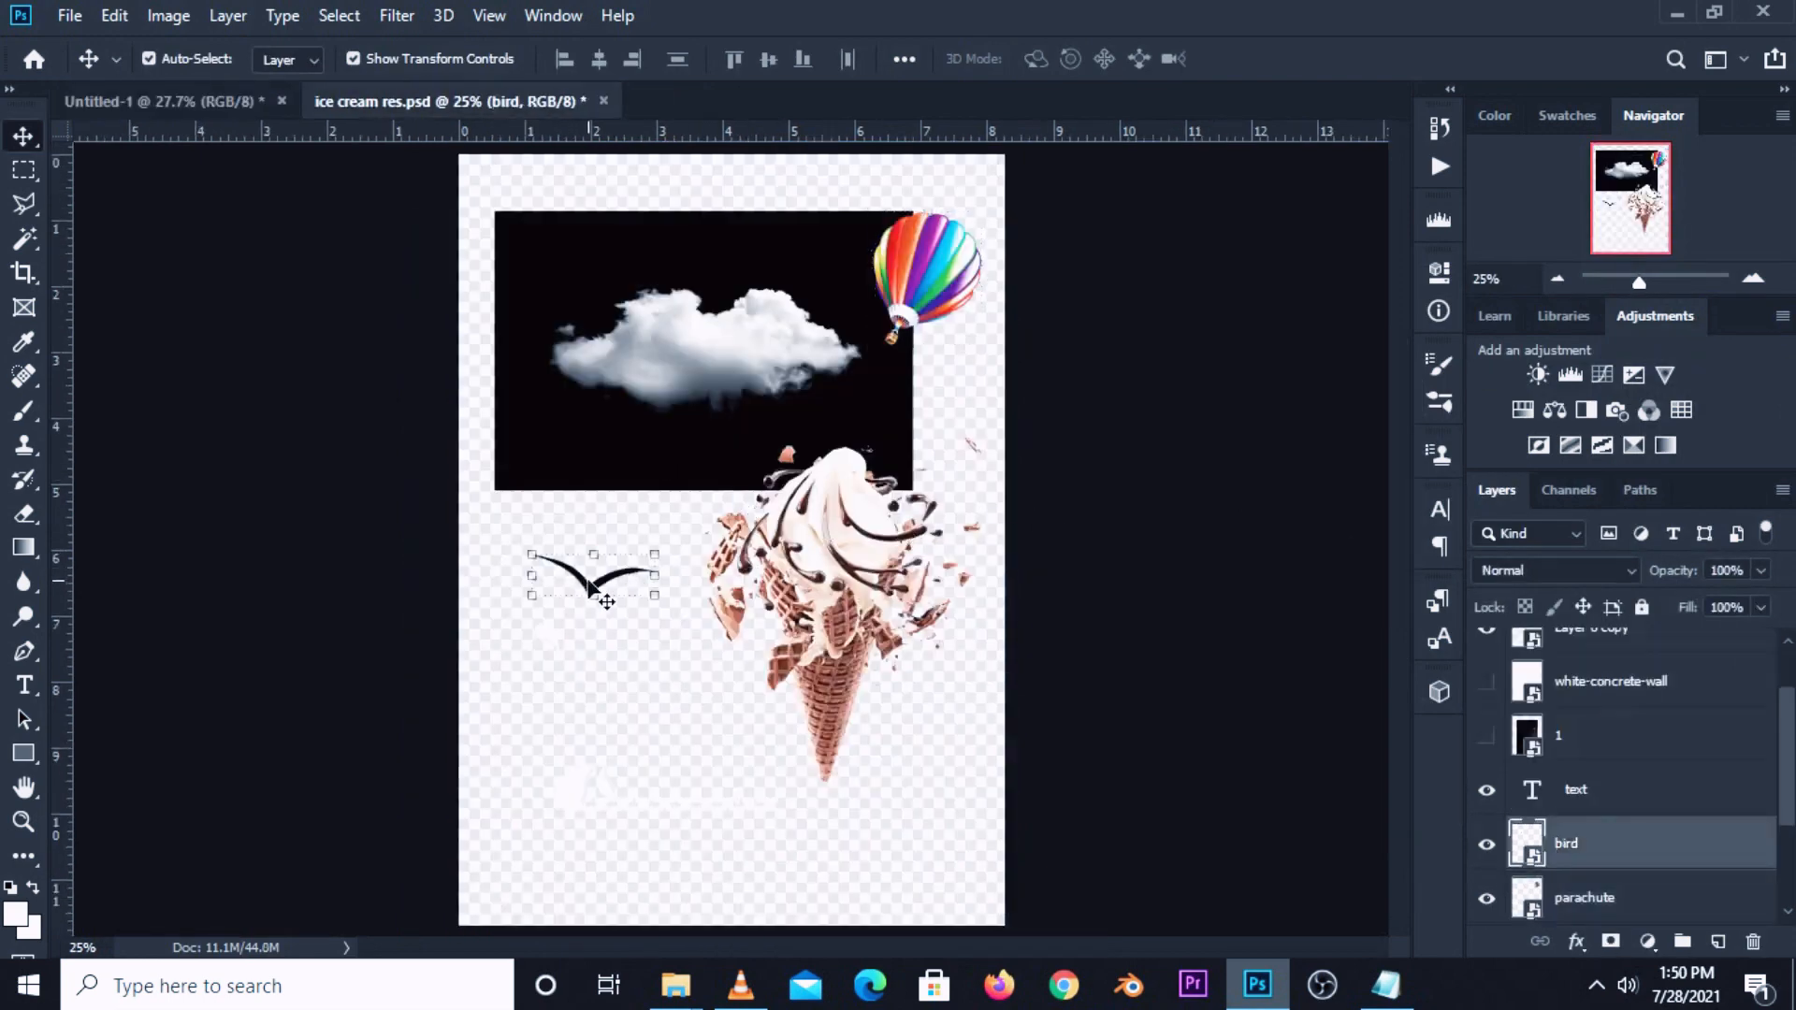
{"action": "left_click_drag", "start_coordinate": [606, 602], "coordinate": [907, 458]}
Scale the bird to about 109% and move it toward the poster's right edge, just below the title.
{"action": "key", "text": "ctrl+t"}
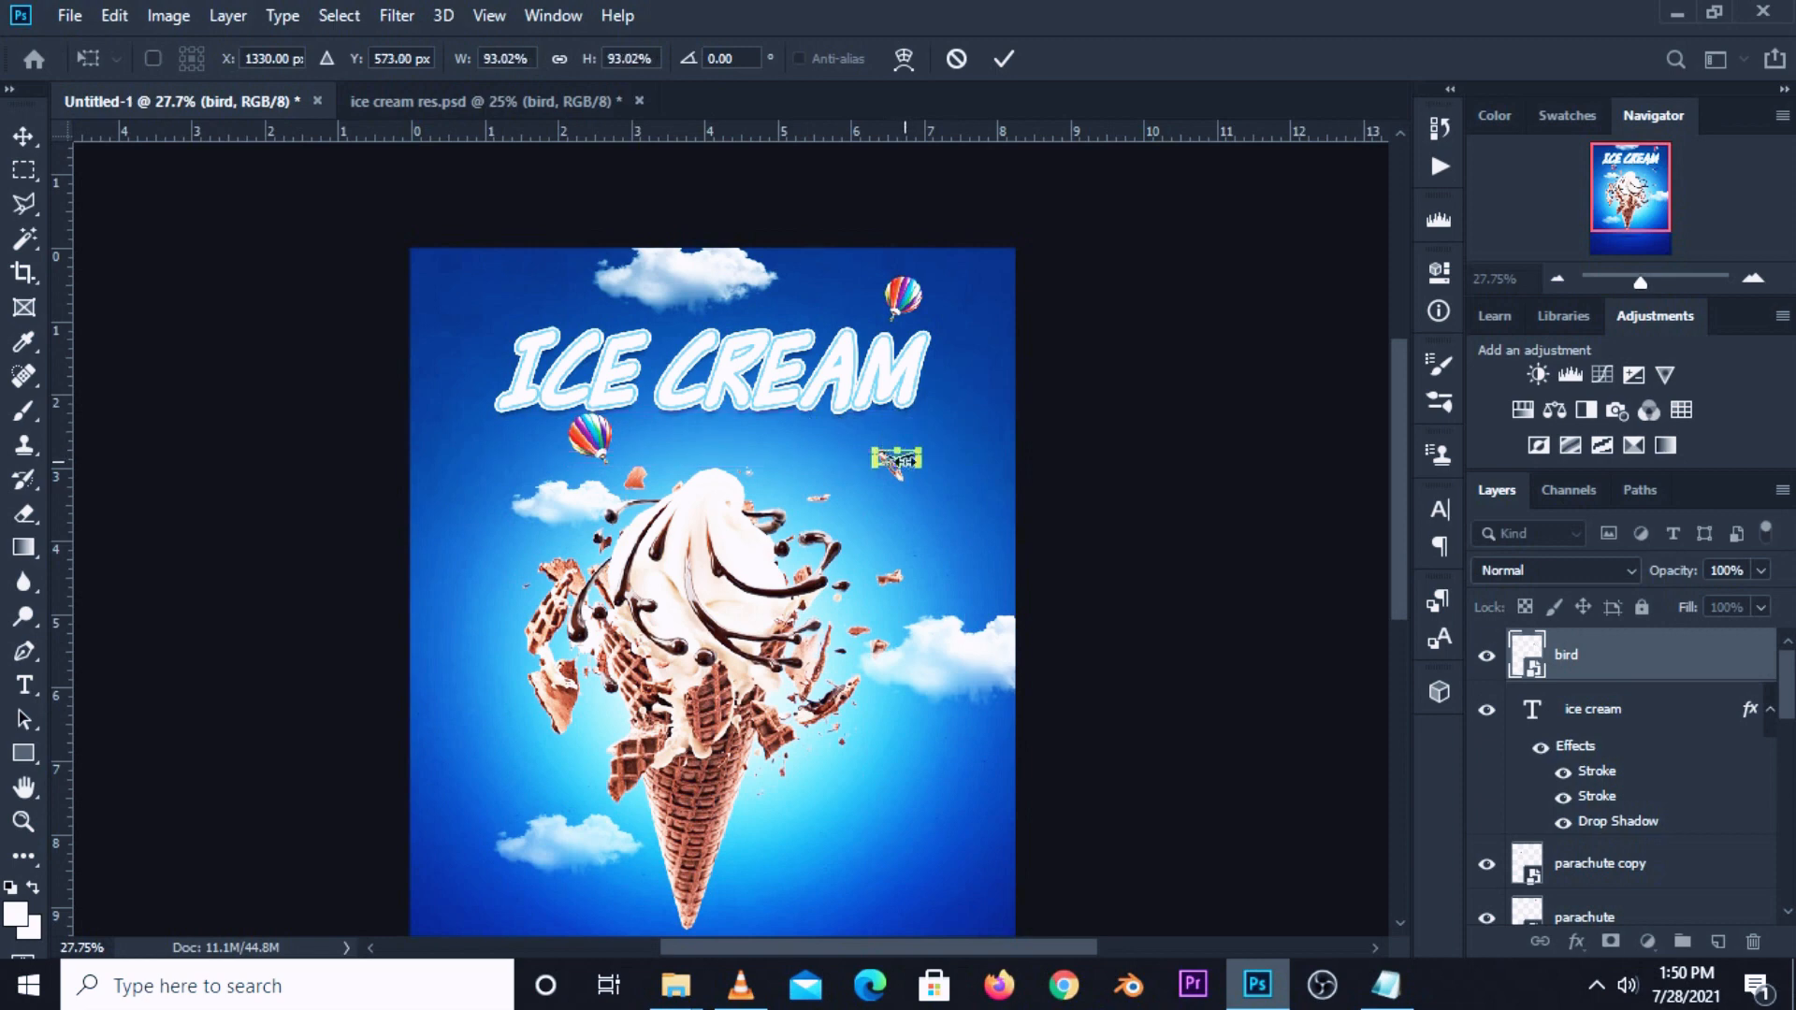
{"action": "scroll", "coordinate": [898, 460], "scroll_direction": "up", "scroll_amount": 1}
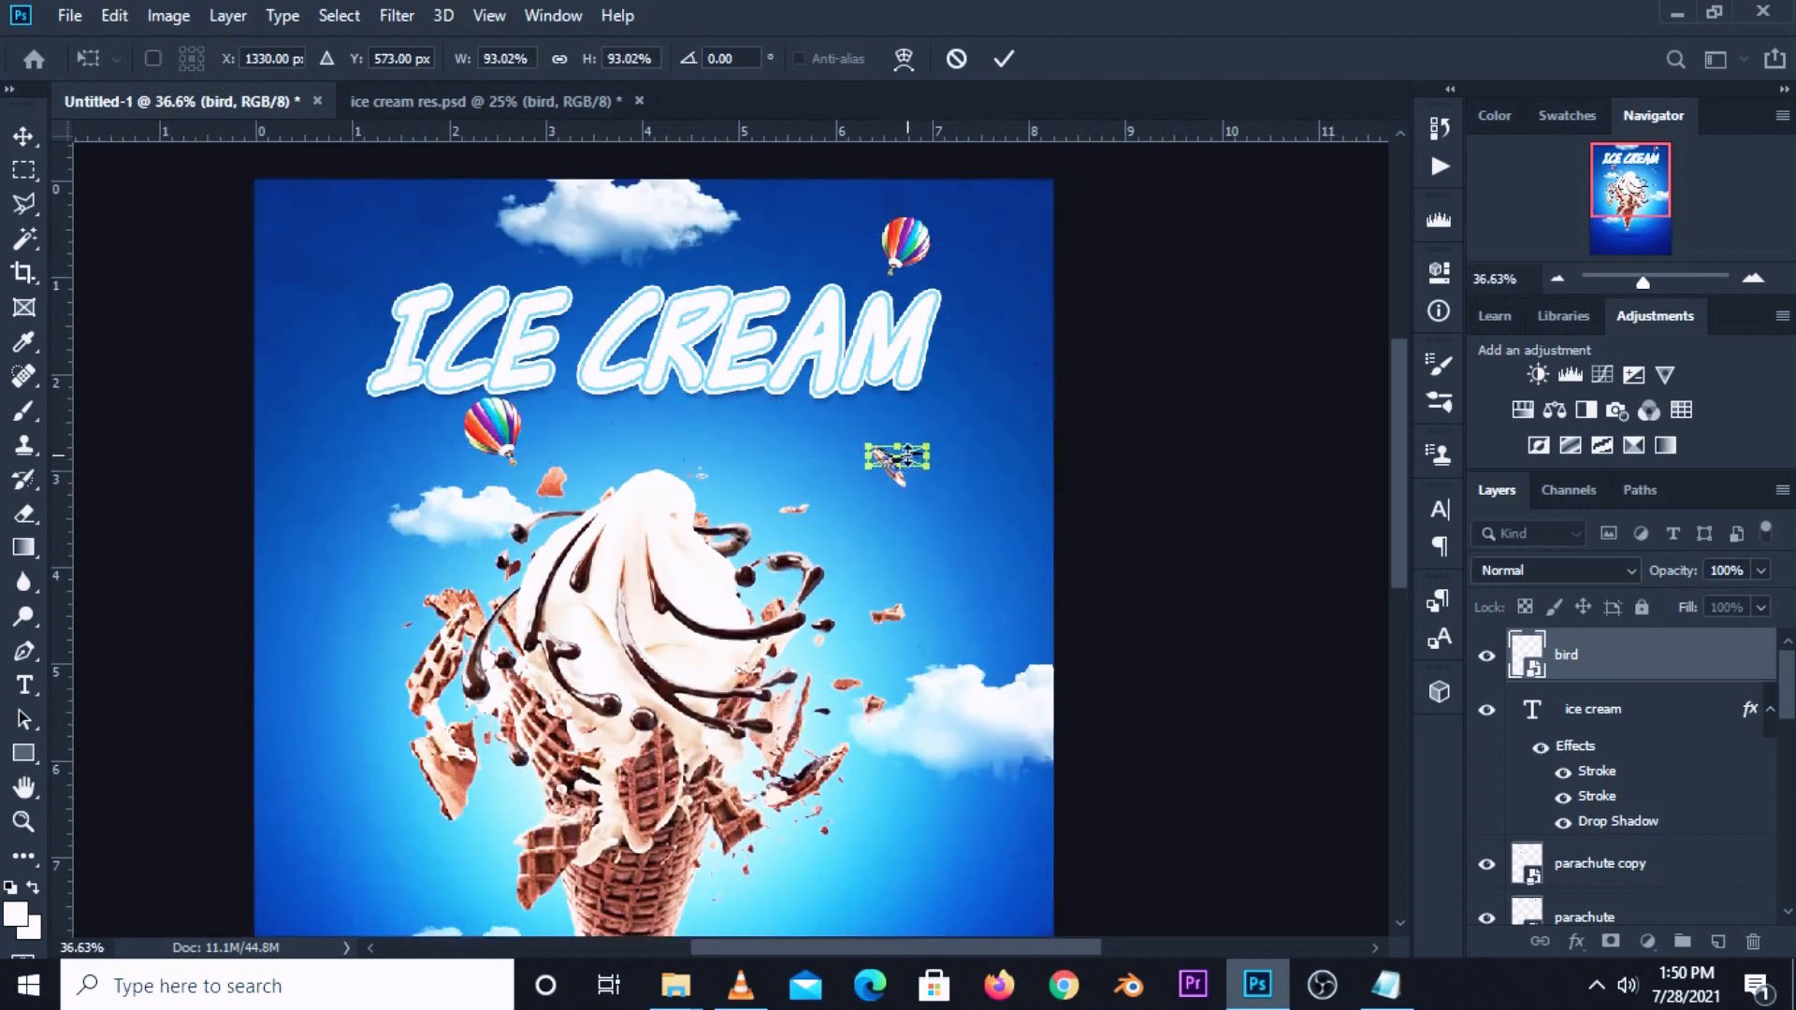
{"action": "left_click_drag", "start_coordinate": [907, 456], "coordinate": [972, 446]}
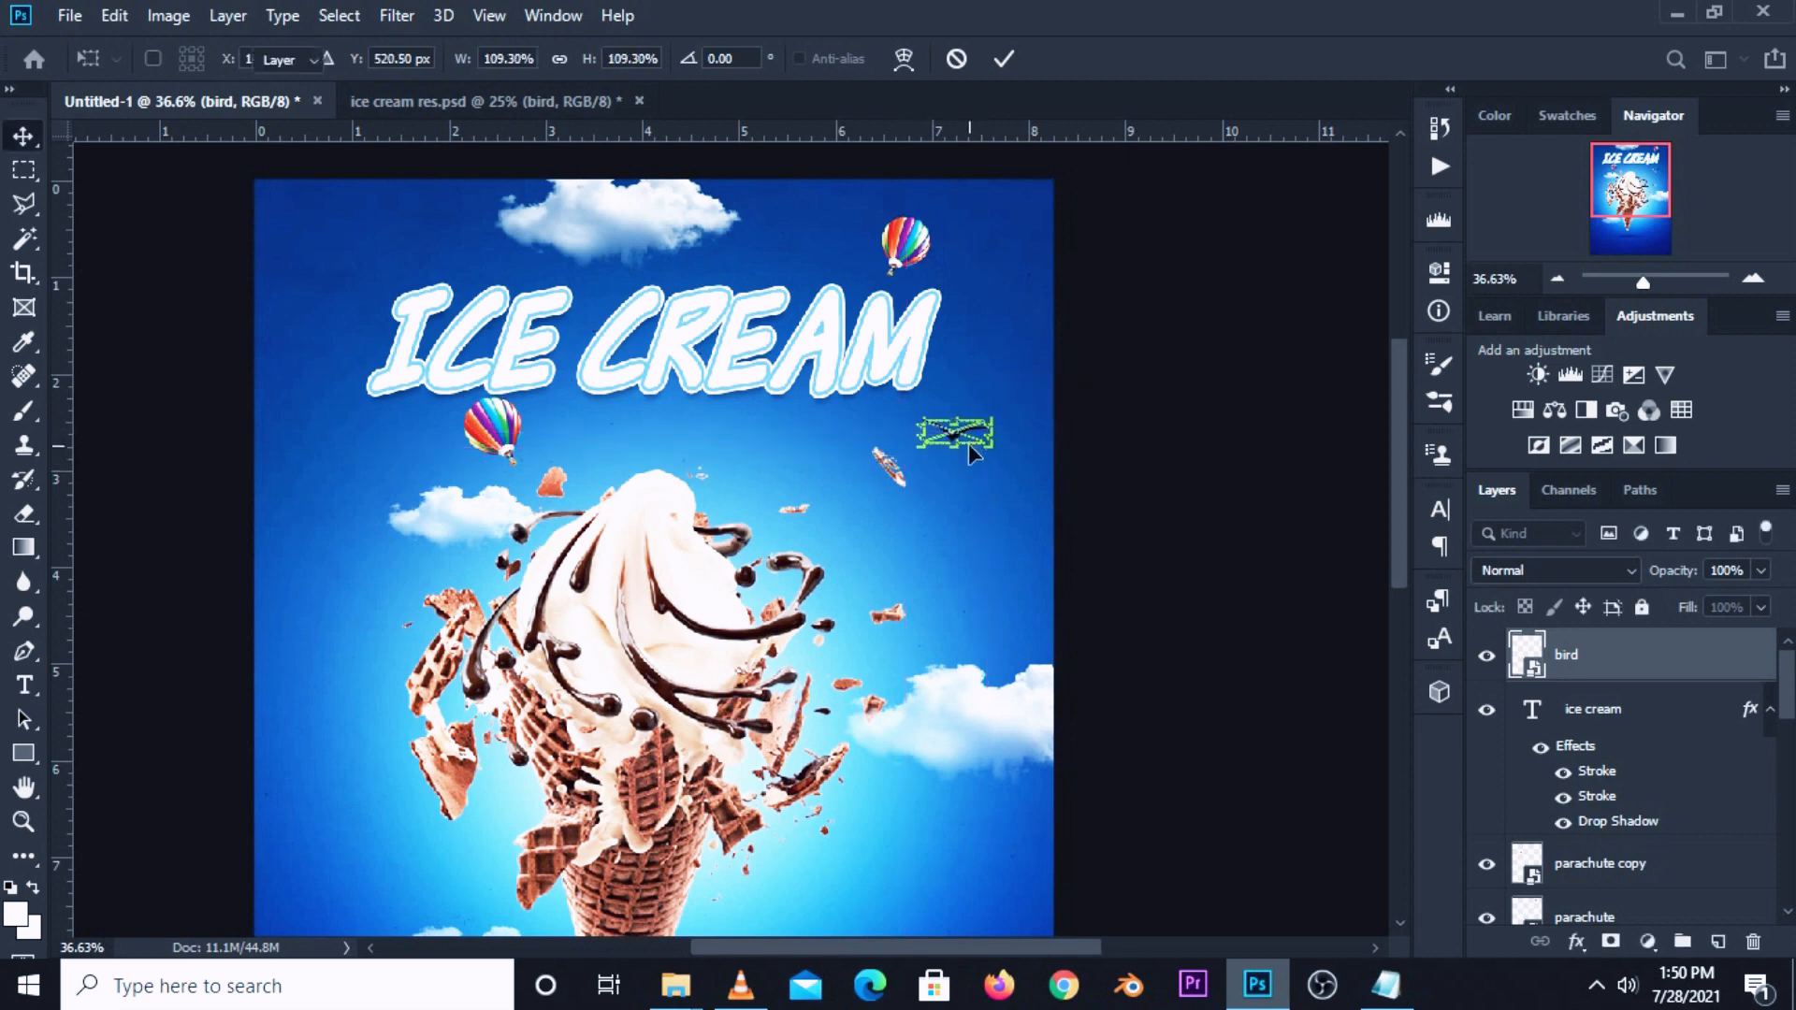
{"action": "key", "text": "Return"}
Lower the bird layer's opacity to 50%.
{"action": "left_click_drag", "start_coordinate": [1760, 570], "coordinate": [1697, 603]}
{"action": "left_click", "coordinate": [1207, 612]}
{"action": "left_click", "coordinate": [1208, 612]}
Duplicate the bird, place the copy above the title's first letters at about 145% scale, and set its opacity to 85%.
{"action": "left_click", "coordinate": [1570, 658]}
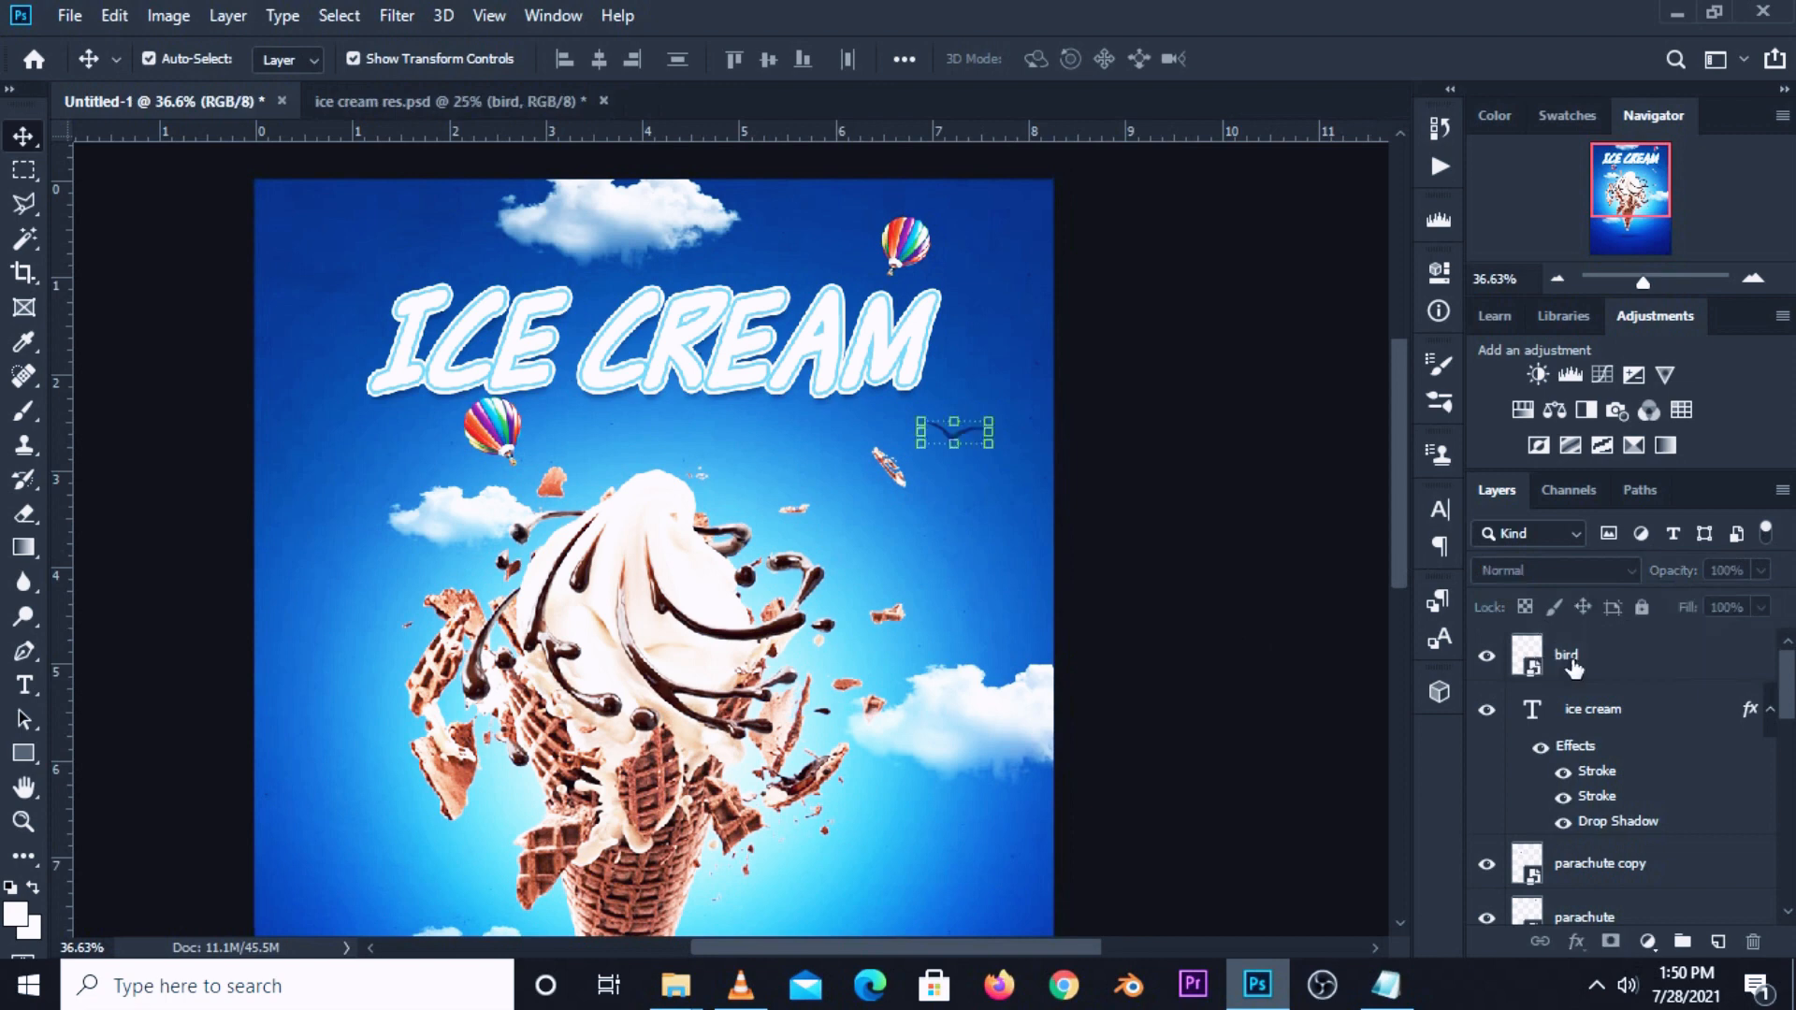
{"action": "key", "text": "ctrl+j"}
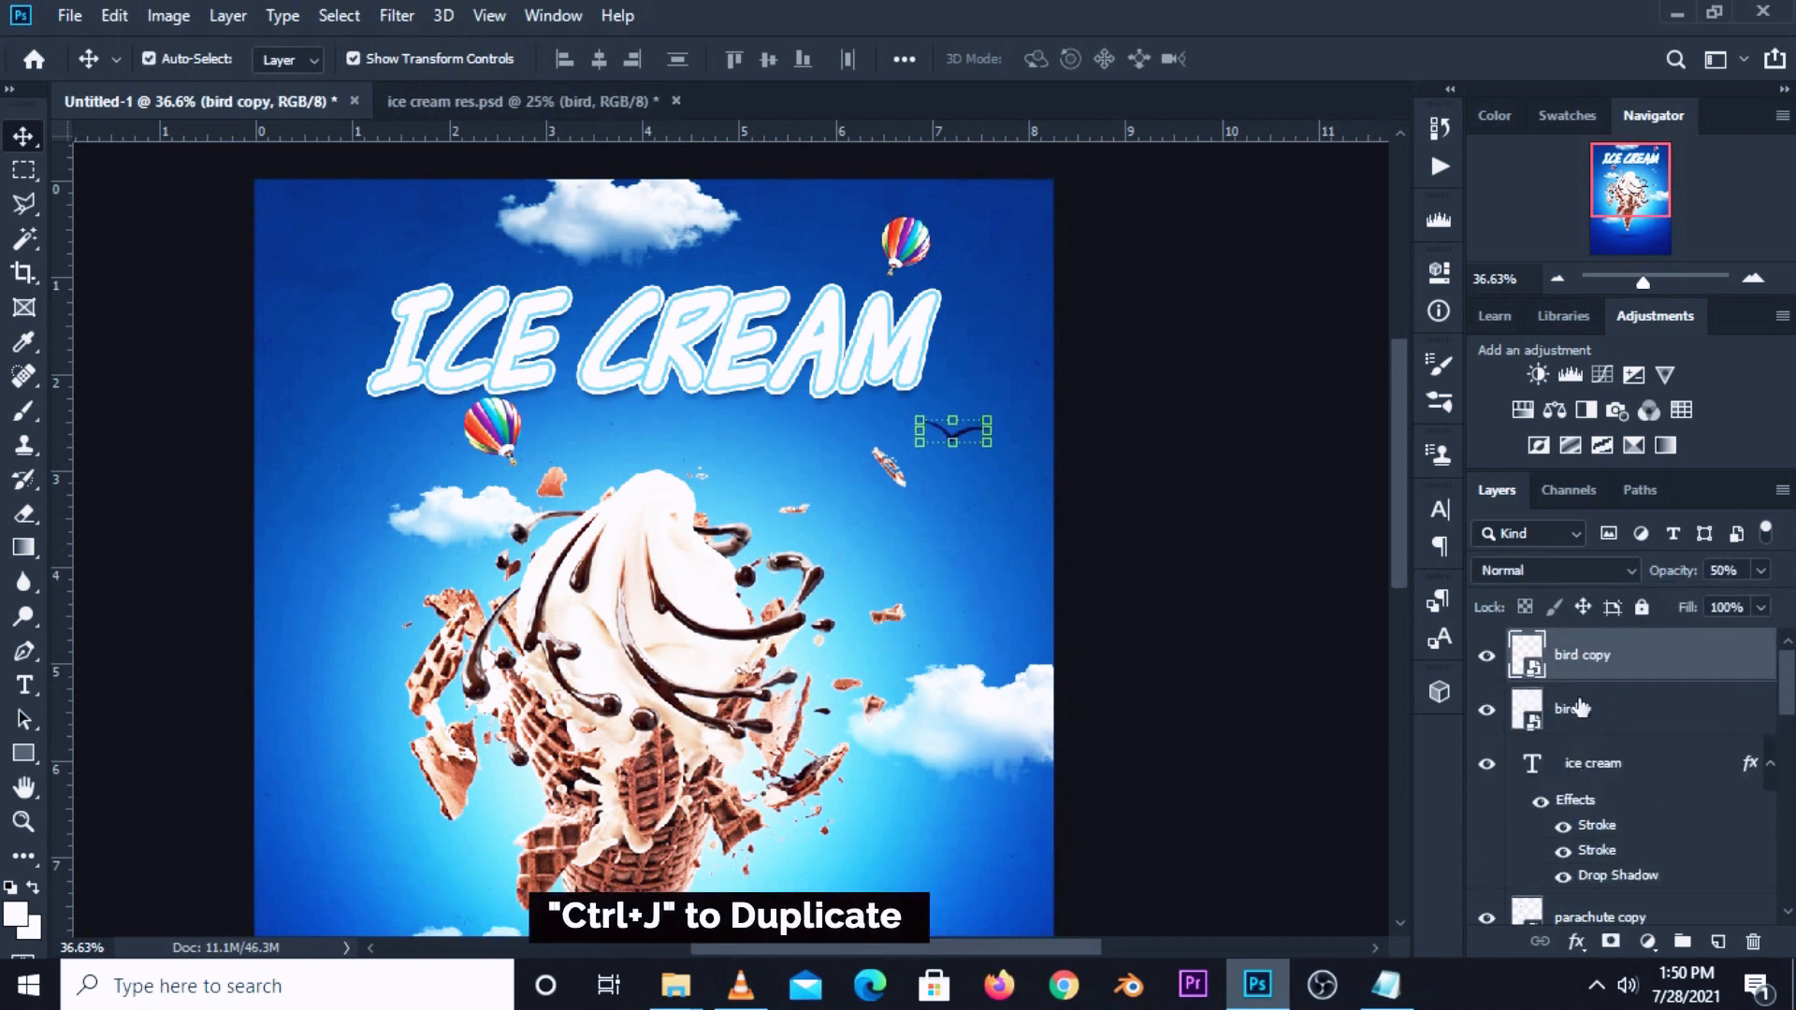
{"action": "key", "text": "ctrl+t"}
{"action": "left_click_drag", "start_coordinate": [917, 431], "coordinate": [973, 426]}
{"action": "left_click_drag", "start_coordinate": [588, 327], "coordinate": [344, 226]}
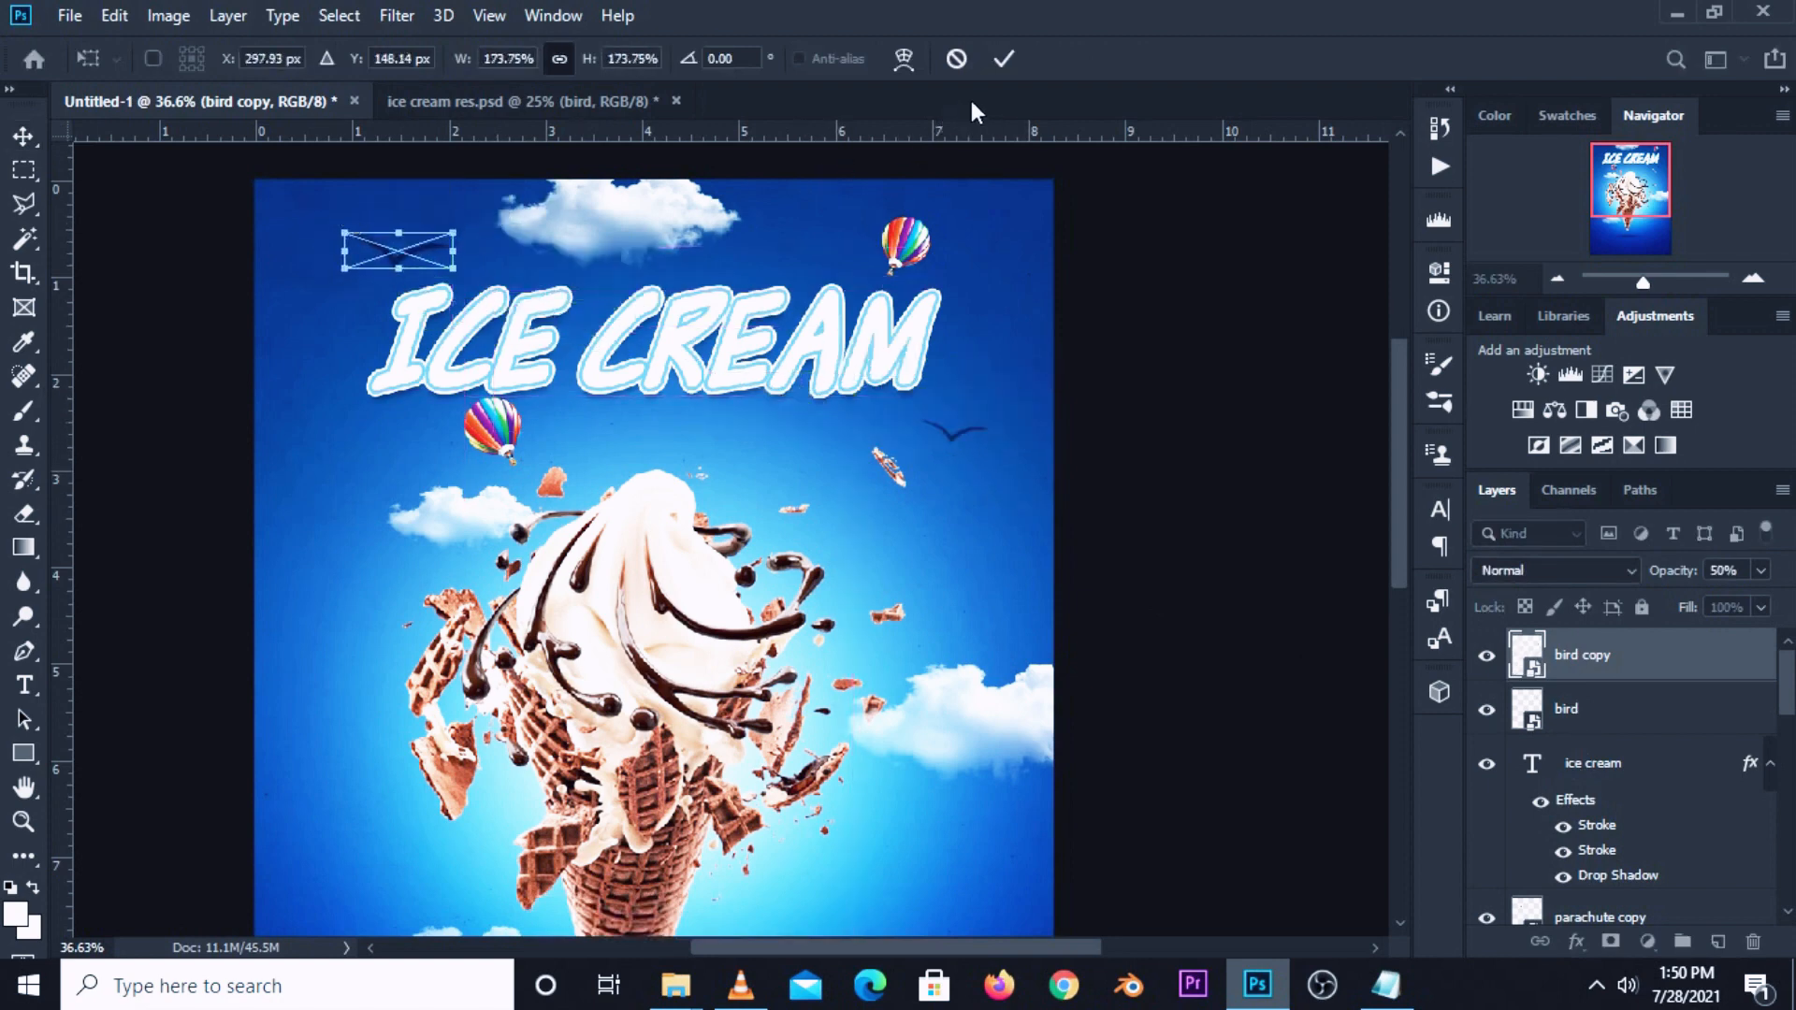
{"action": "left_click", "coordinate": [1003, 59]}
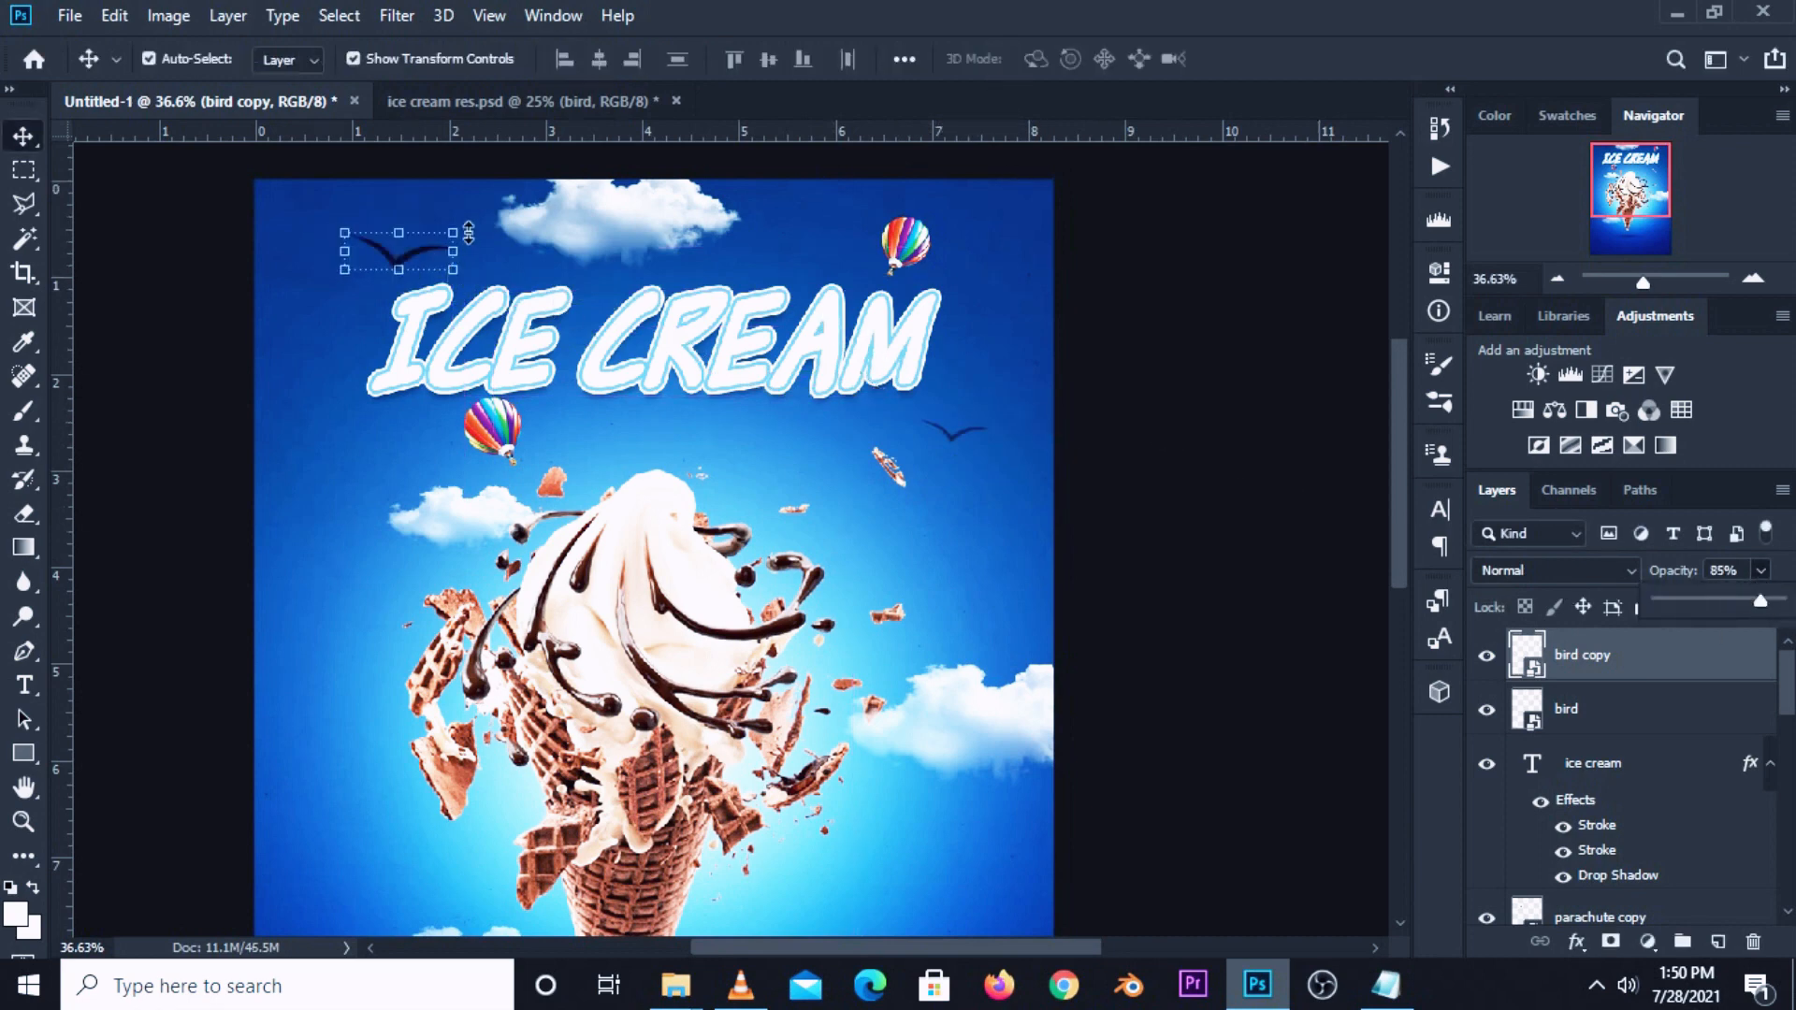
{"action": "left_click_drag", "start_coordinate": [467, 232], "coordinate": [442, 230]}
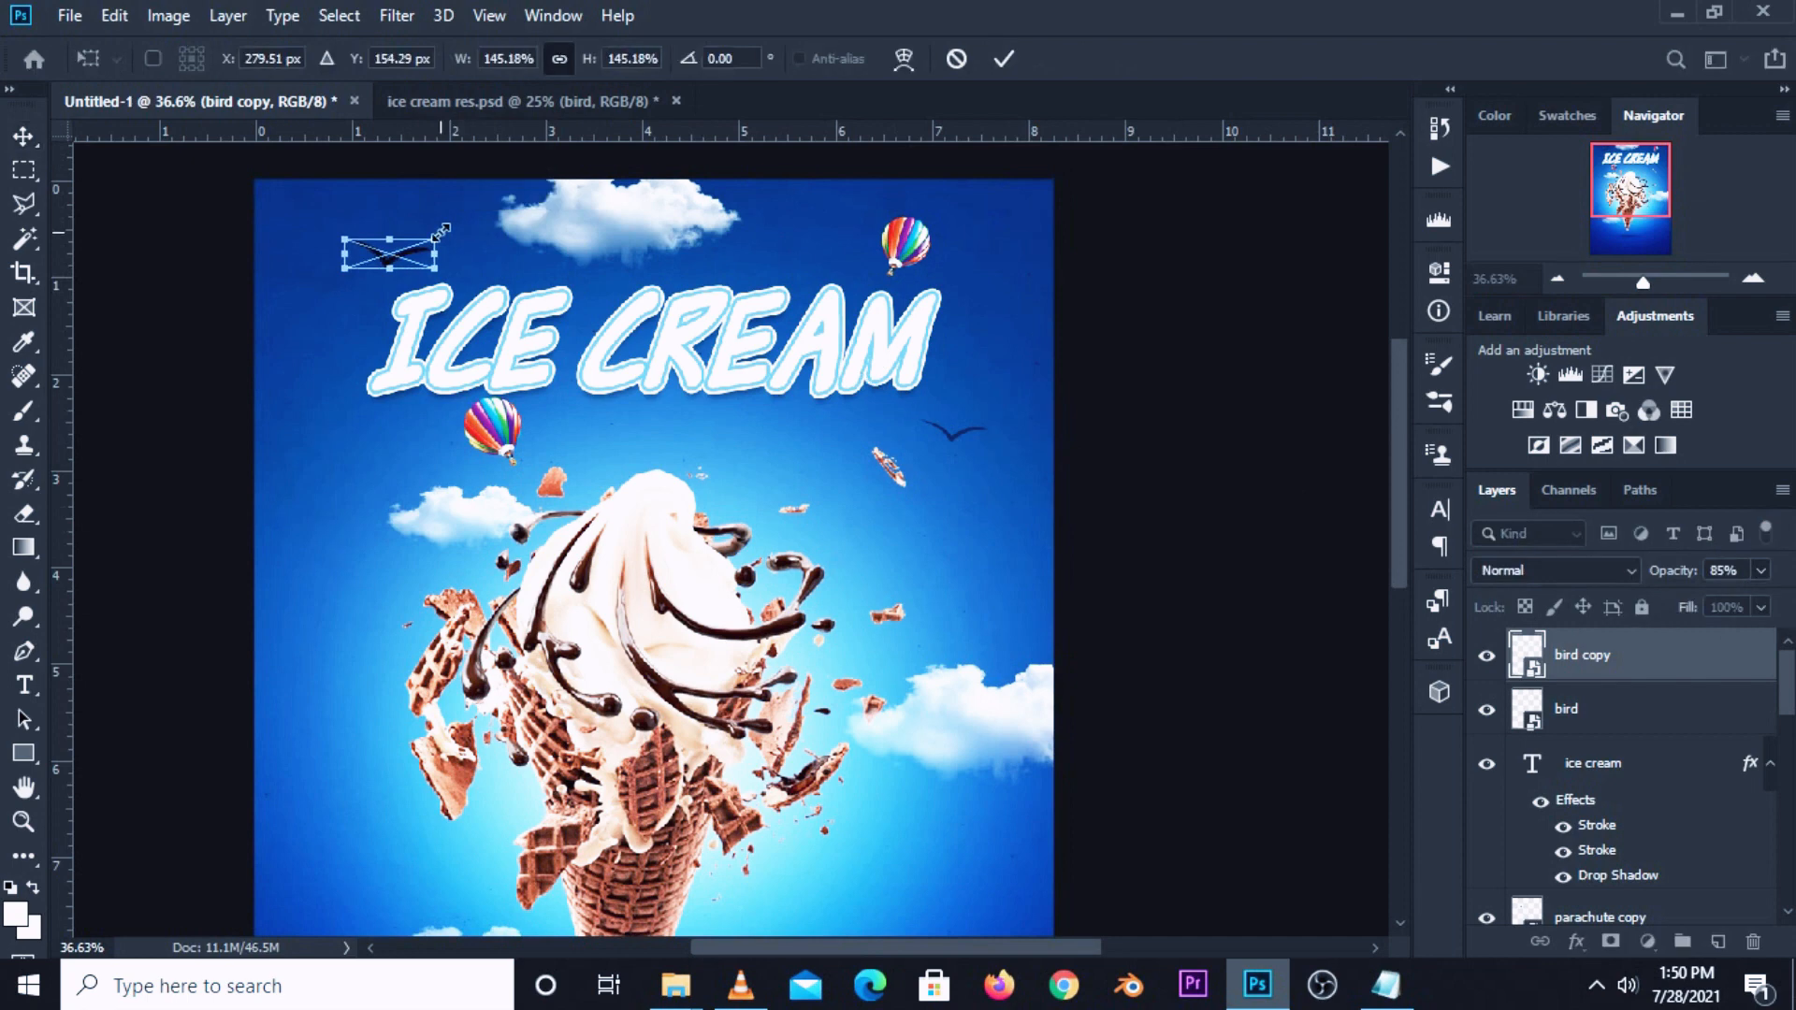
{"action": "key", "text": "Return"}
Duplicate the large bird, scale the copy to about 88% and place it beside the lower balloon, above the ice cream.
{"action": "key", "text": "ctrl+j"}
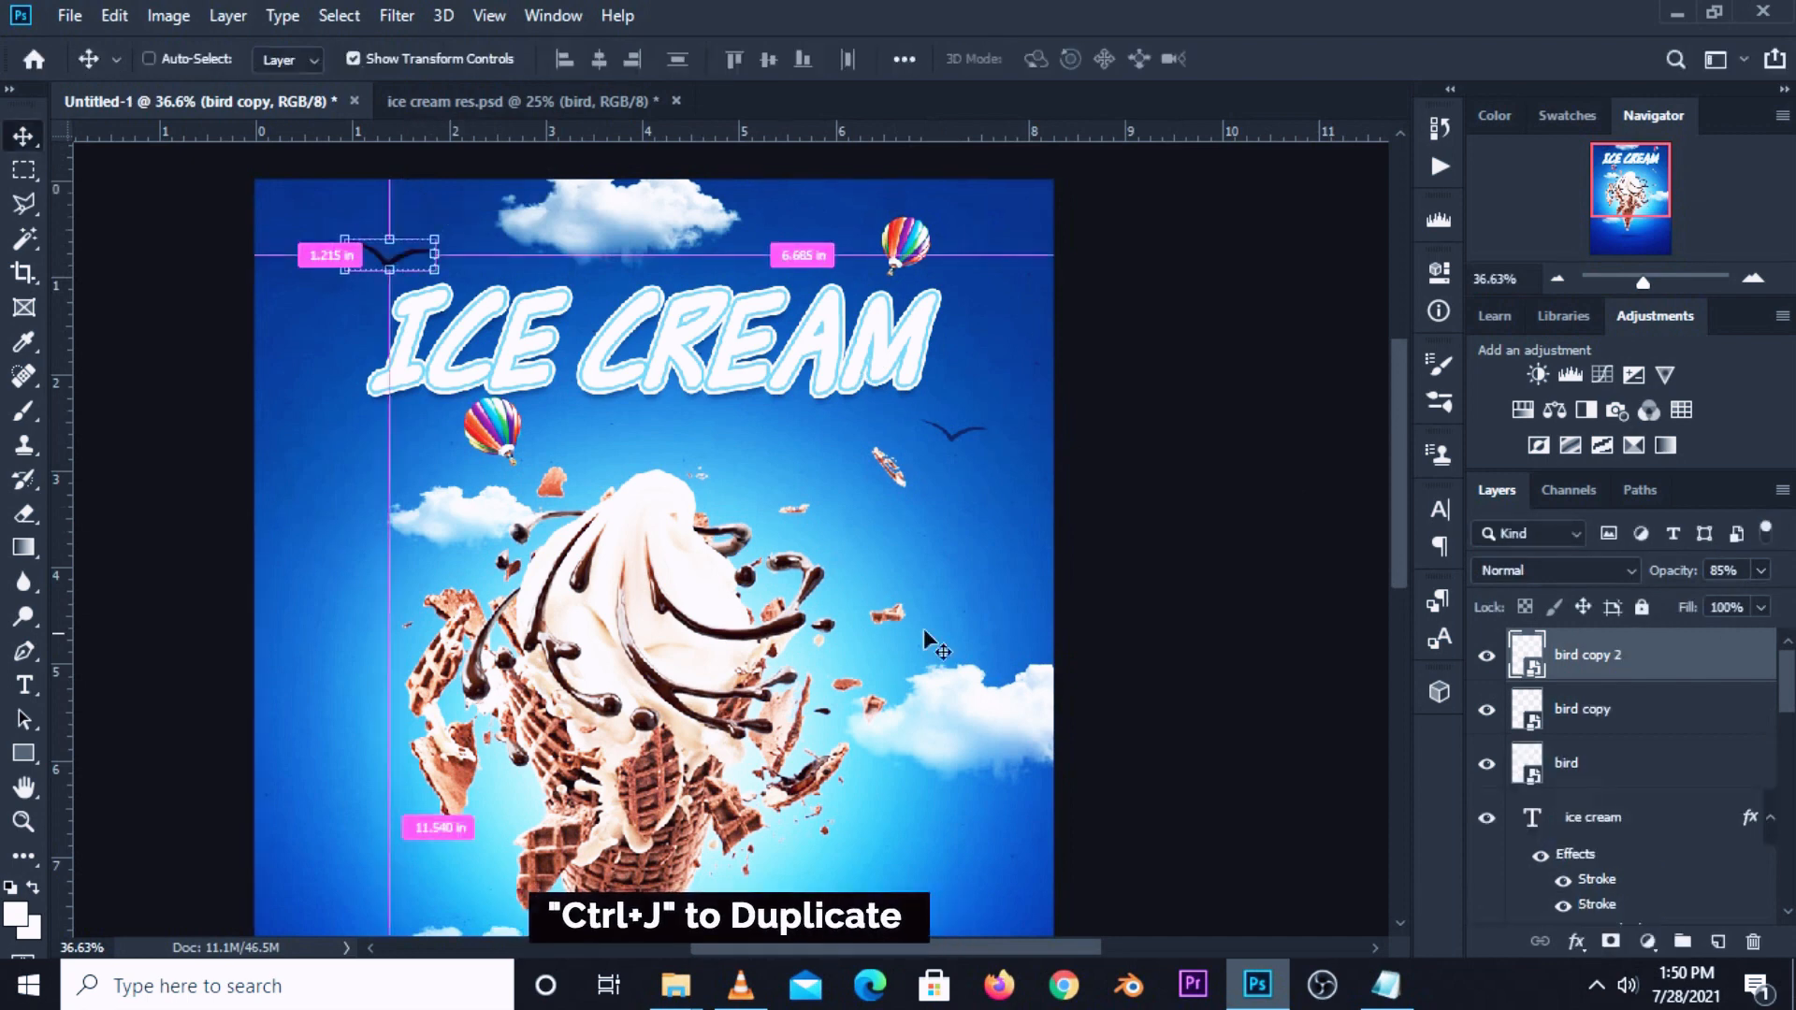
{"action": "key", "text": "ctrl"}
{"action": "key", "text": "ctrl+t"}
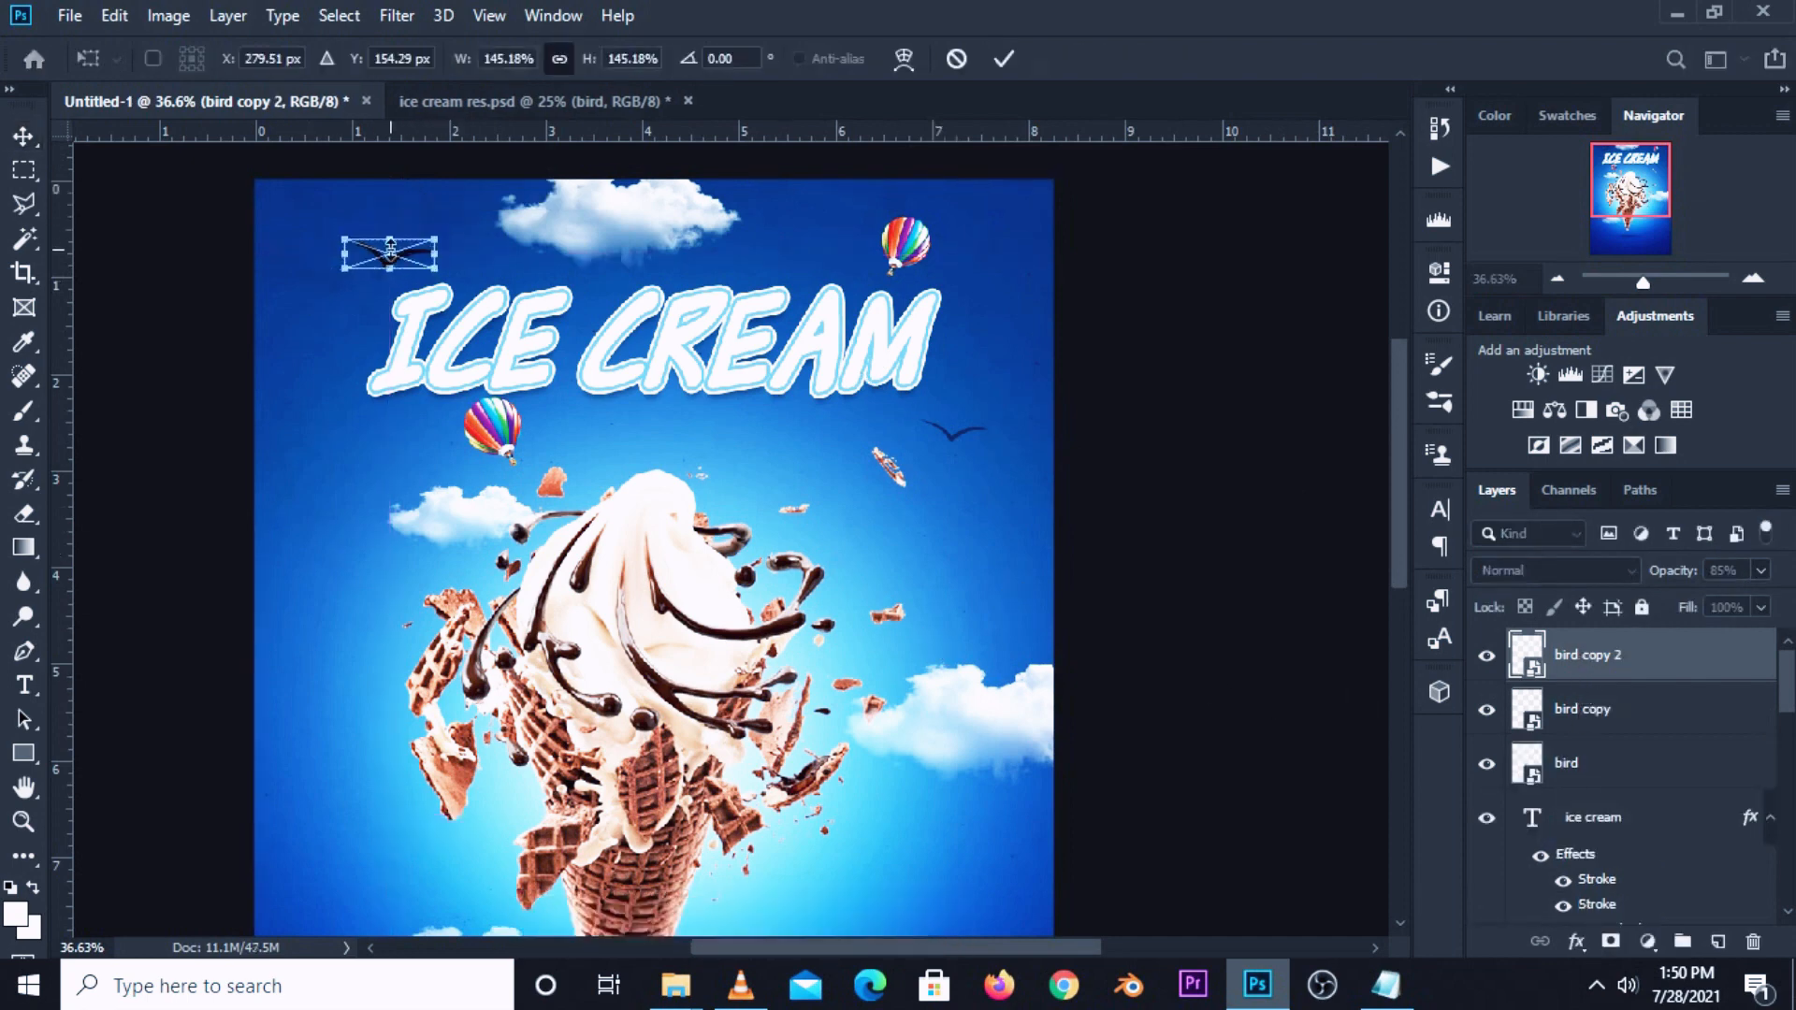
{"action": "left_click_drag", "start_coordinate": [398, 255], "coordinate": [598, 444]}
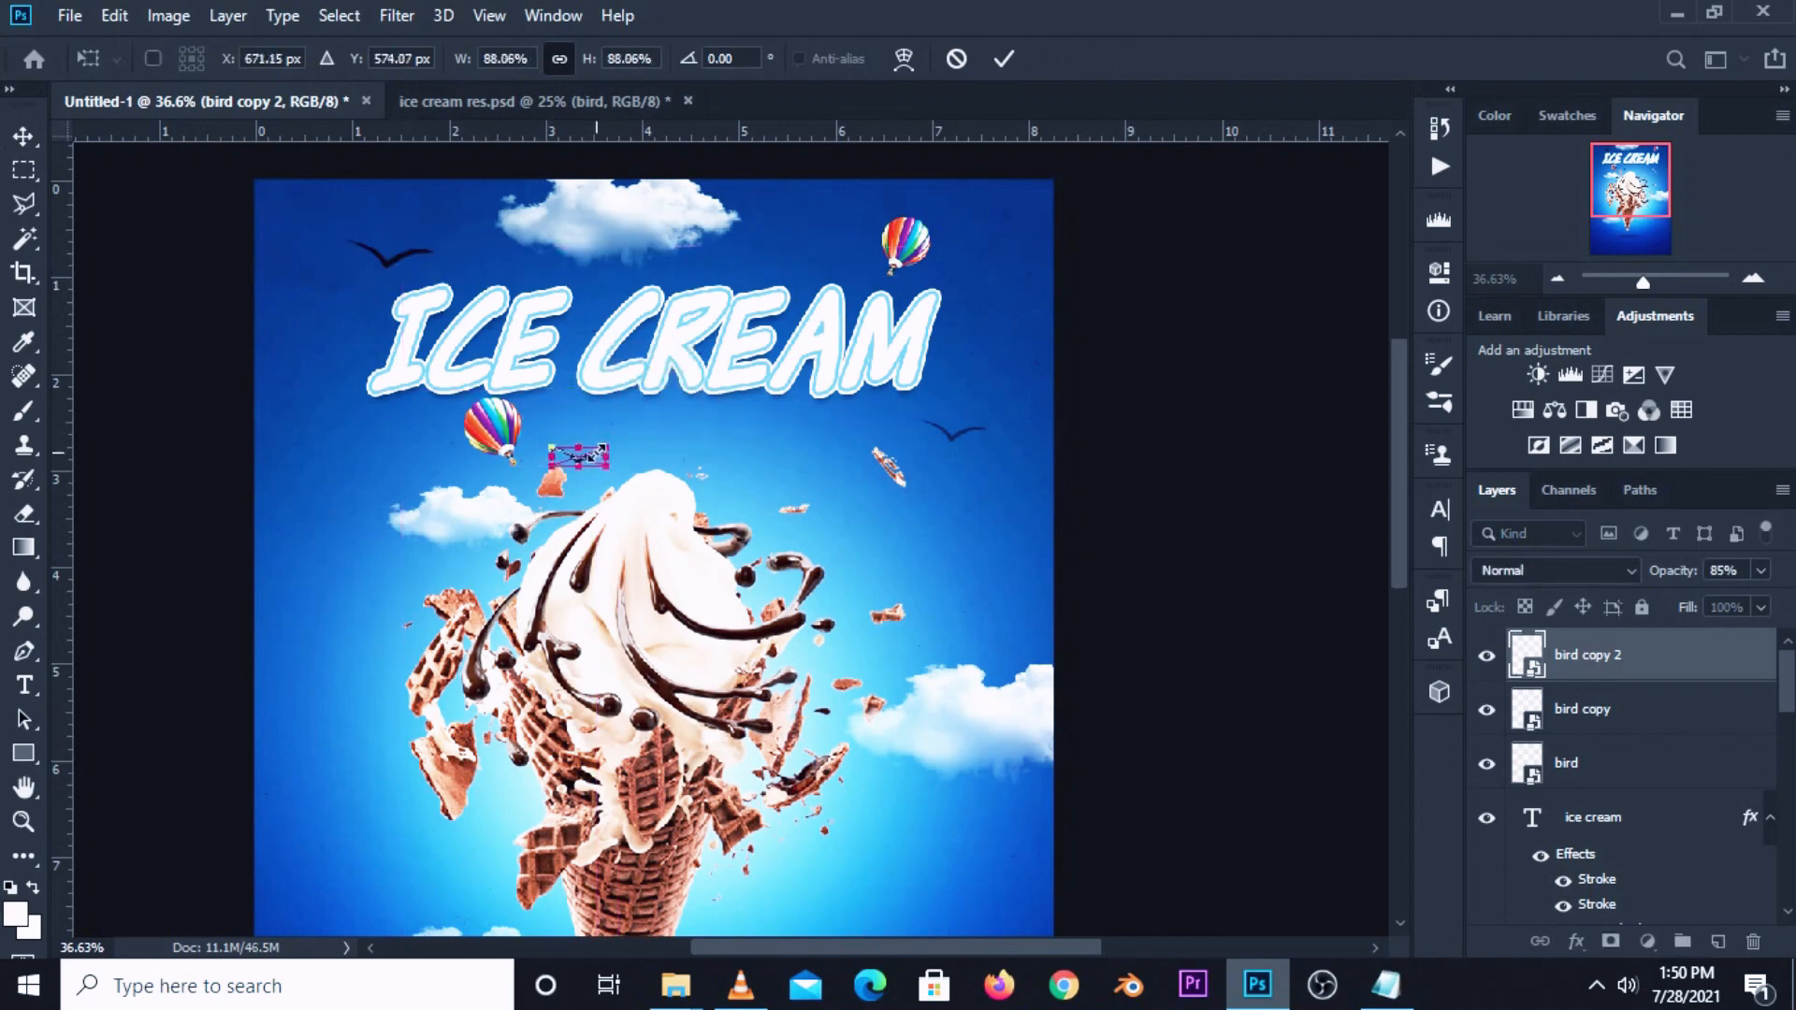
{"action": "key", "text": "Return"}
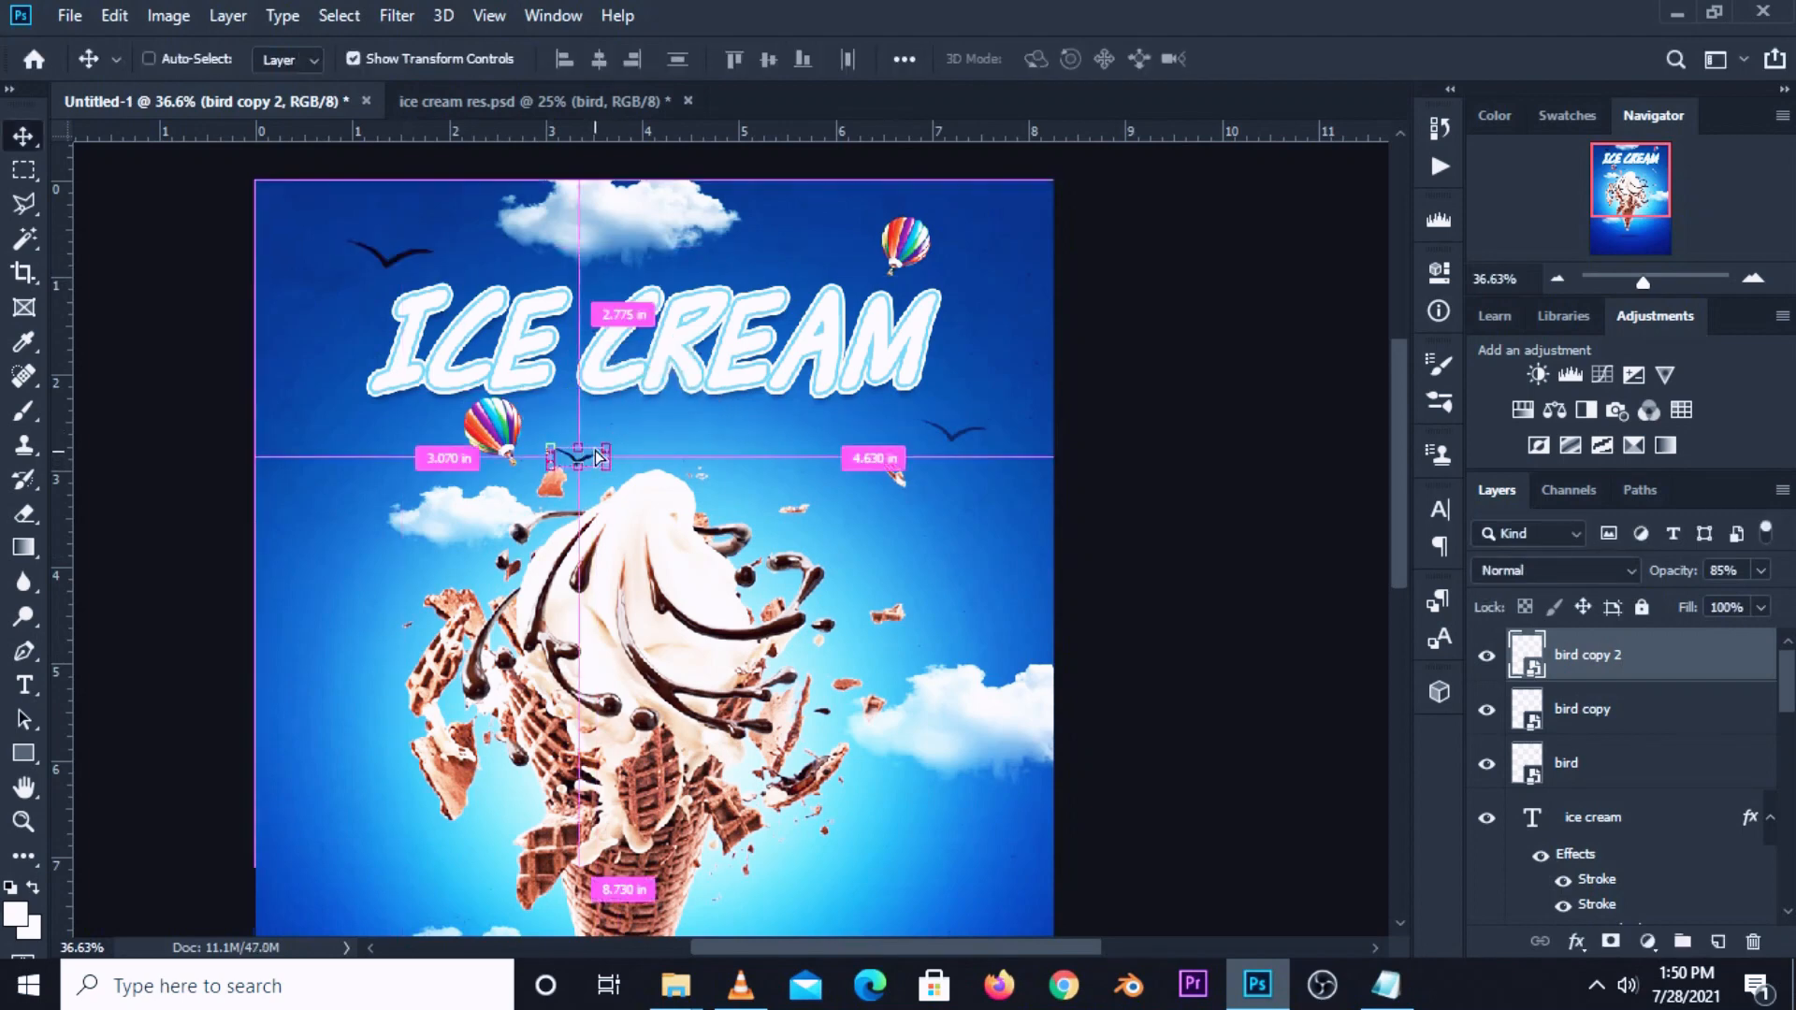
Duplicate the bird beside the lower balloon and move the copy above the title, next to the upper balloon.
{"action": "key", "text": "ctrl+j"}
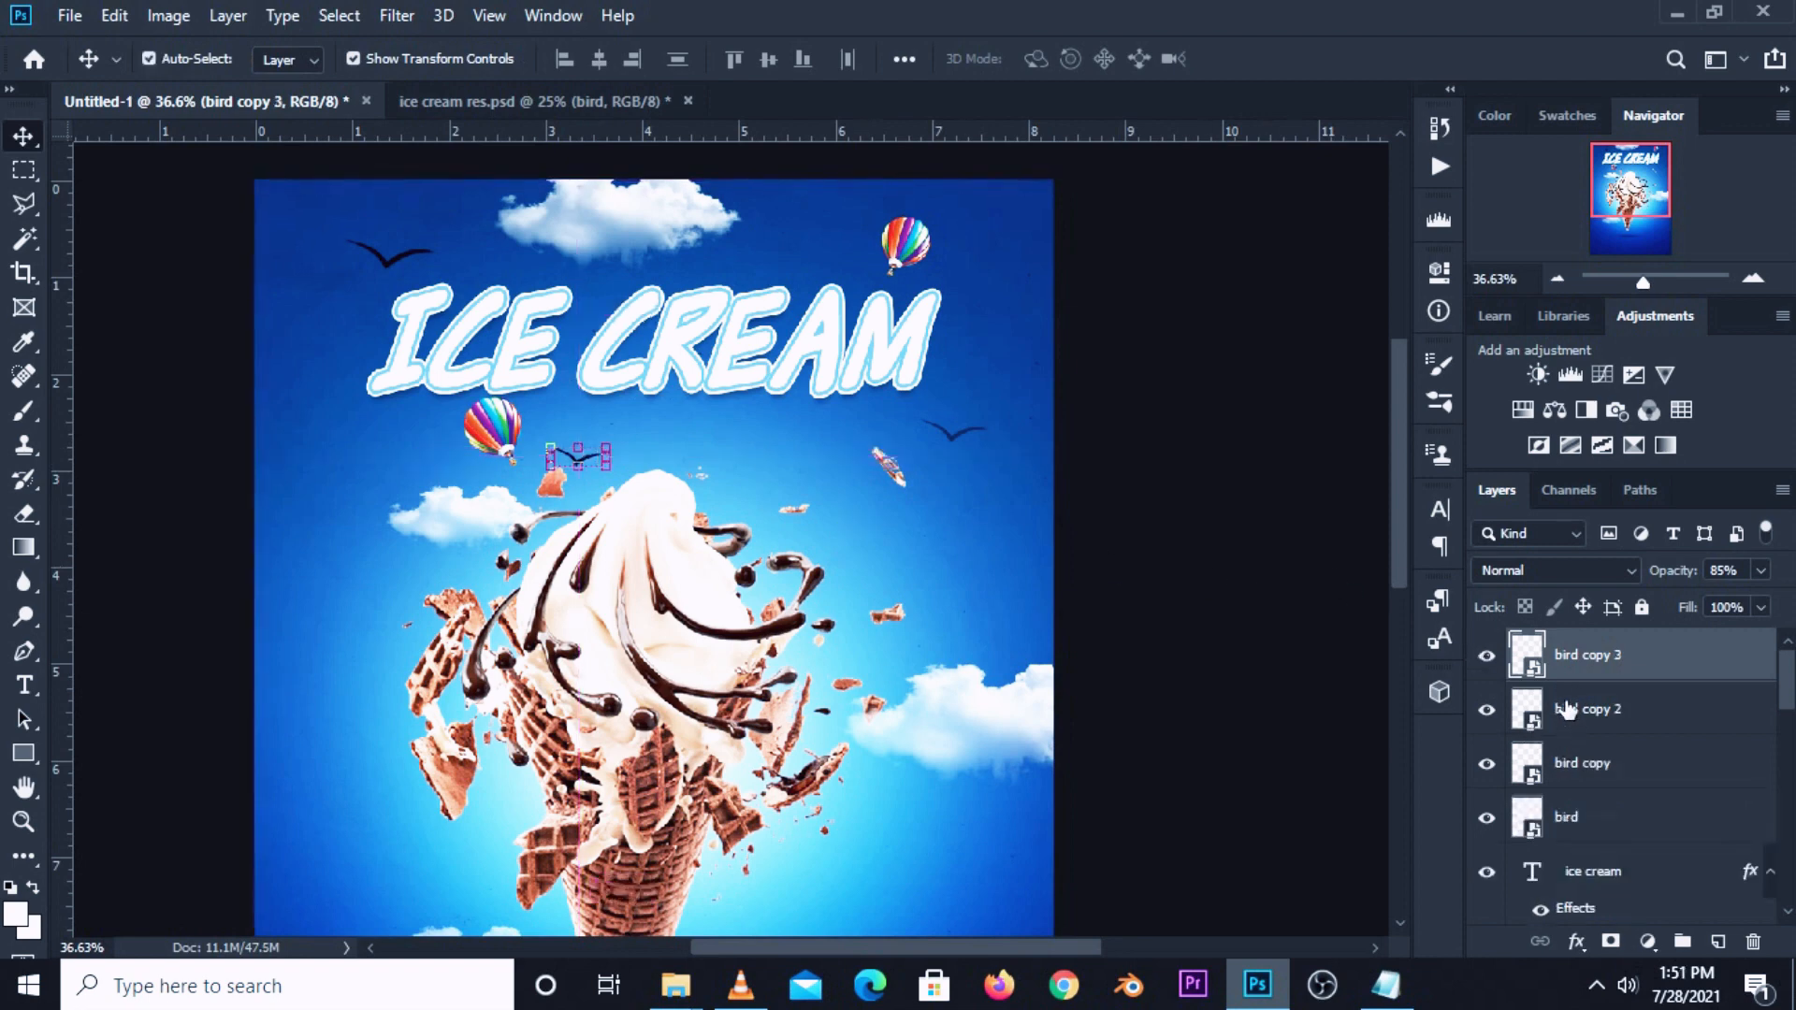
{"action": "key", "text": "ctrl+t"}
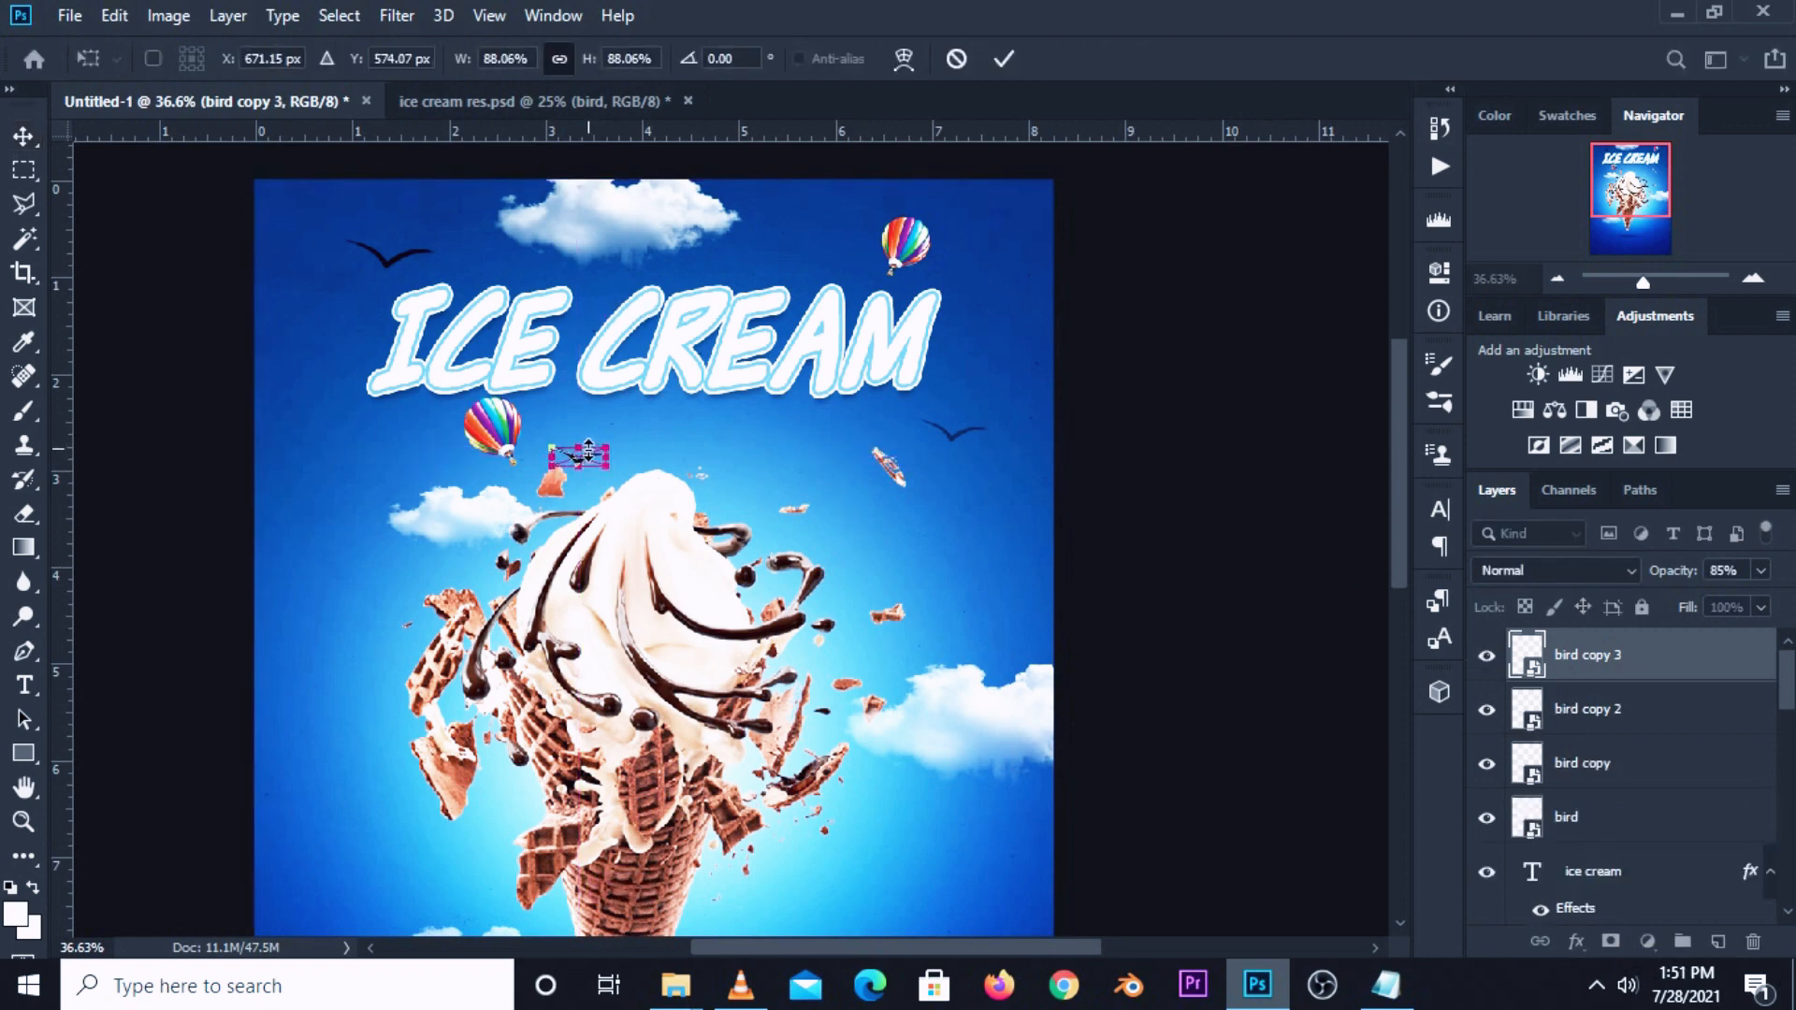
{"action": "scroll", "coordinate": [587, 452], "scroll_direction": "up", "scroll_amount": 1}
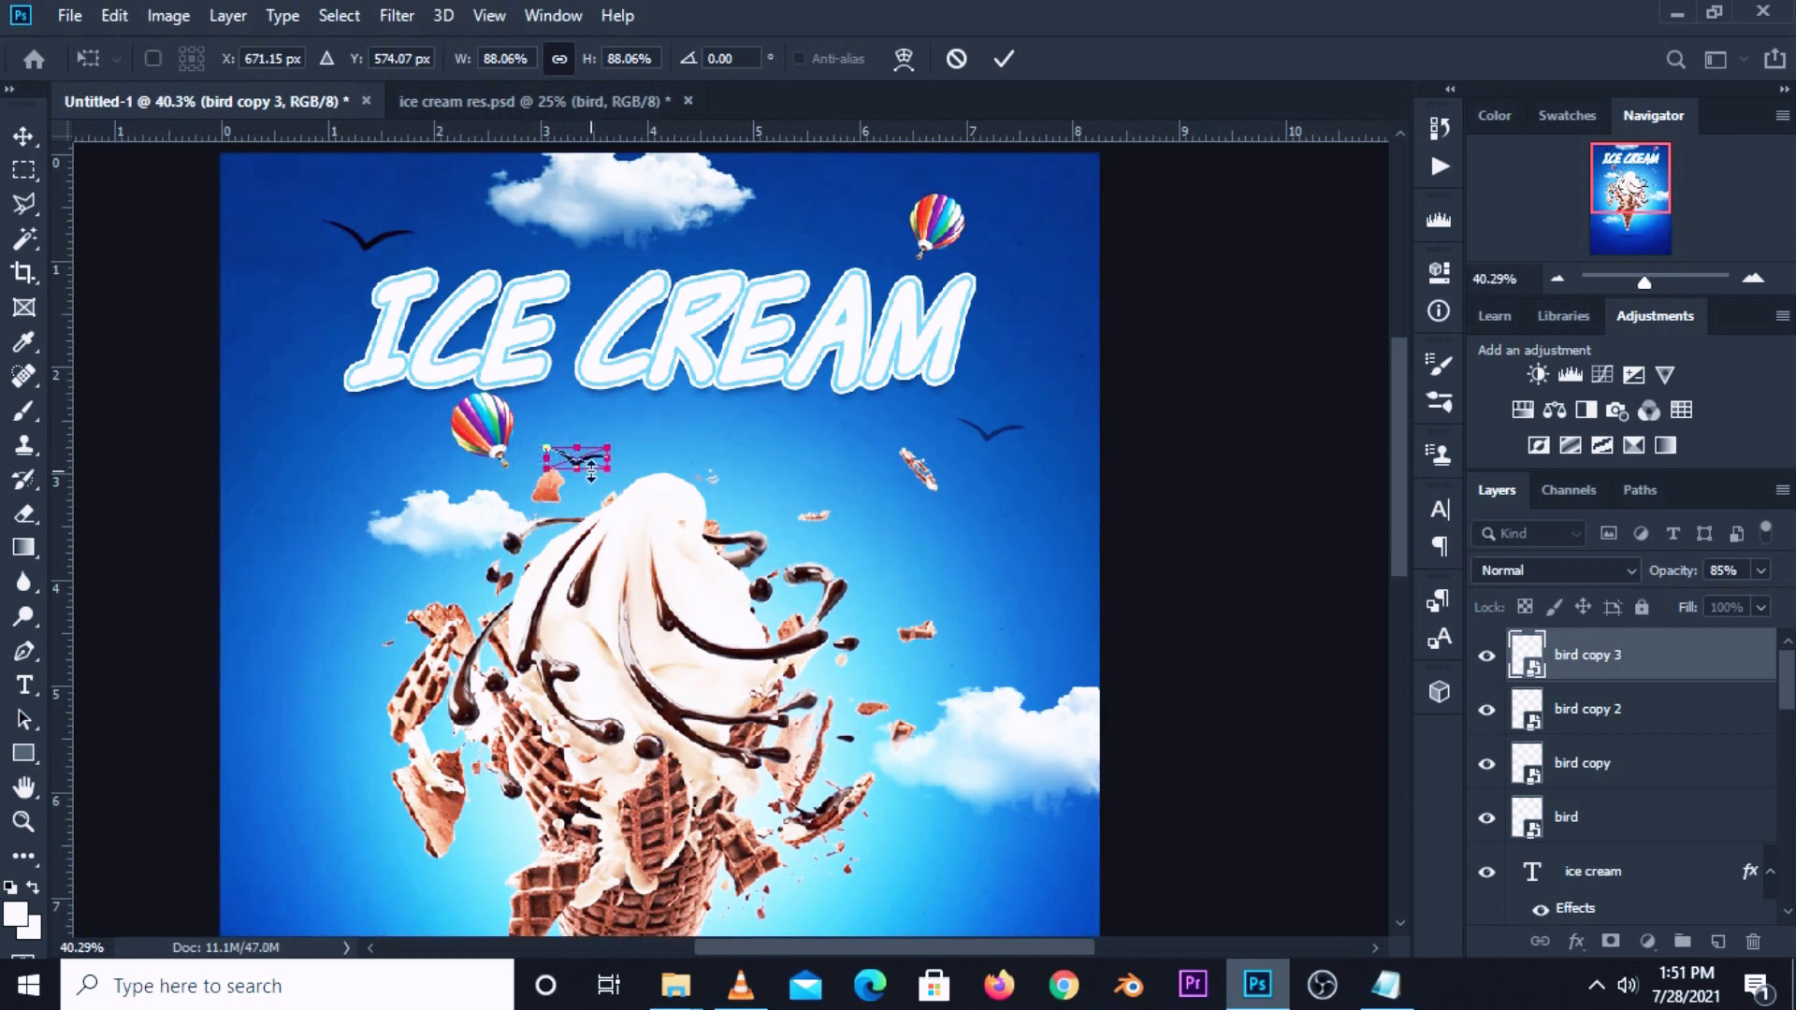
{"action": "scroll", "coordinate": [591, 467], "scroll_direction": "up", "scroll_amount": 2}
{"action": "scroll", "coordinate": [595, 480], "scroll_direction": "down", "scroll_amount": 1}
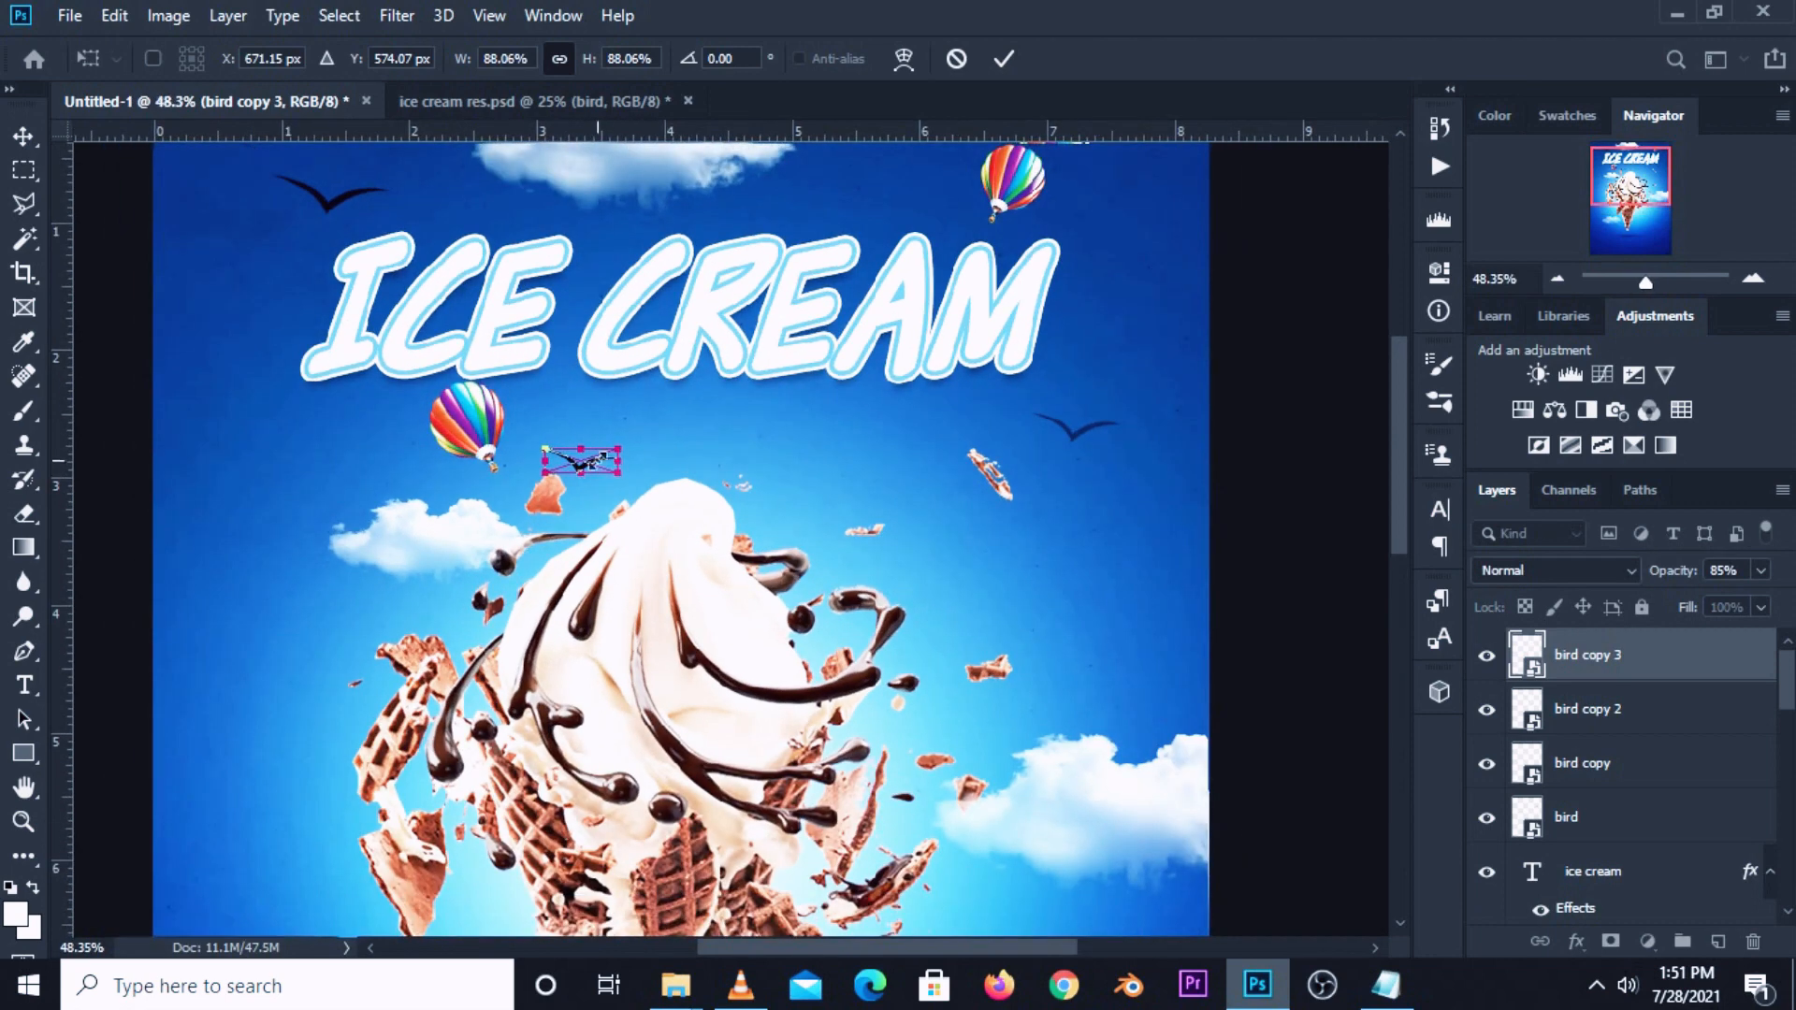
{"action": "left_click_drag", "start_coordinate": [595, 467], "coordinate": [865, 201]}
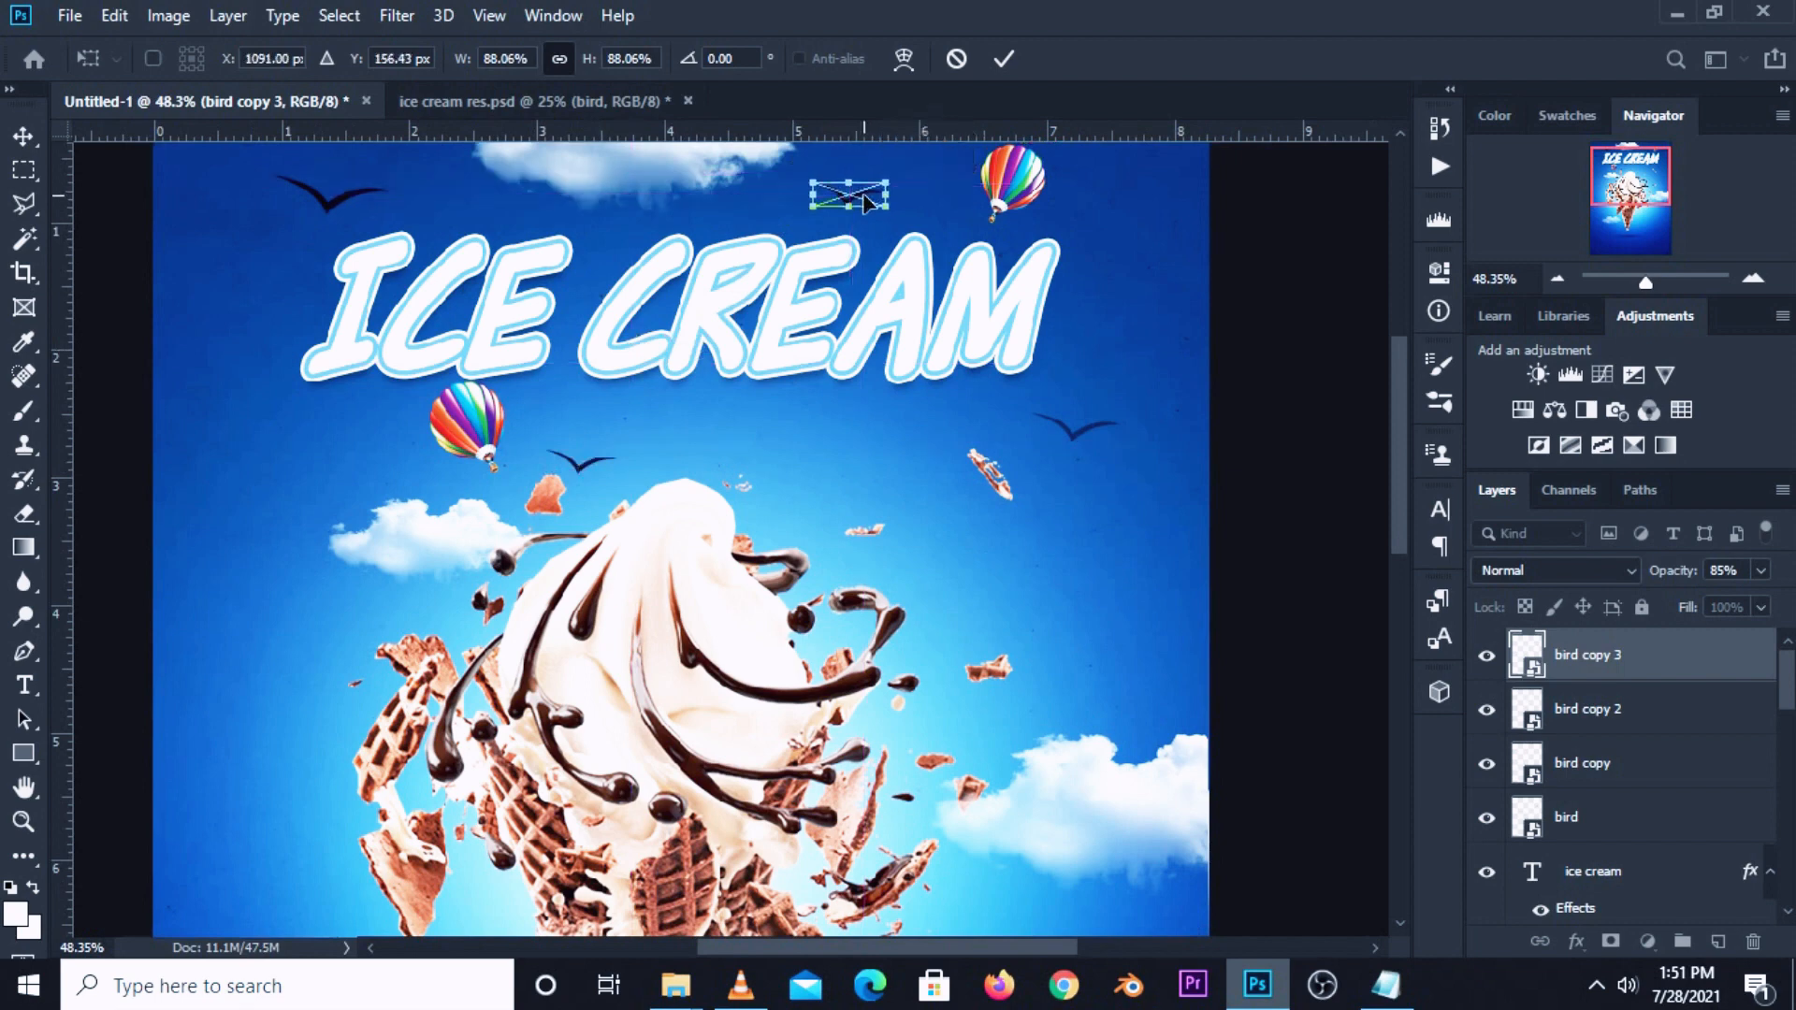
{"action": "key", "text": "Return"}
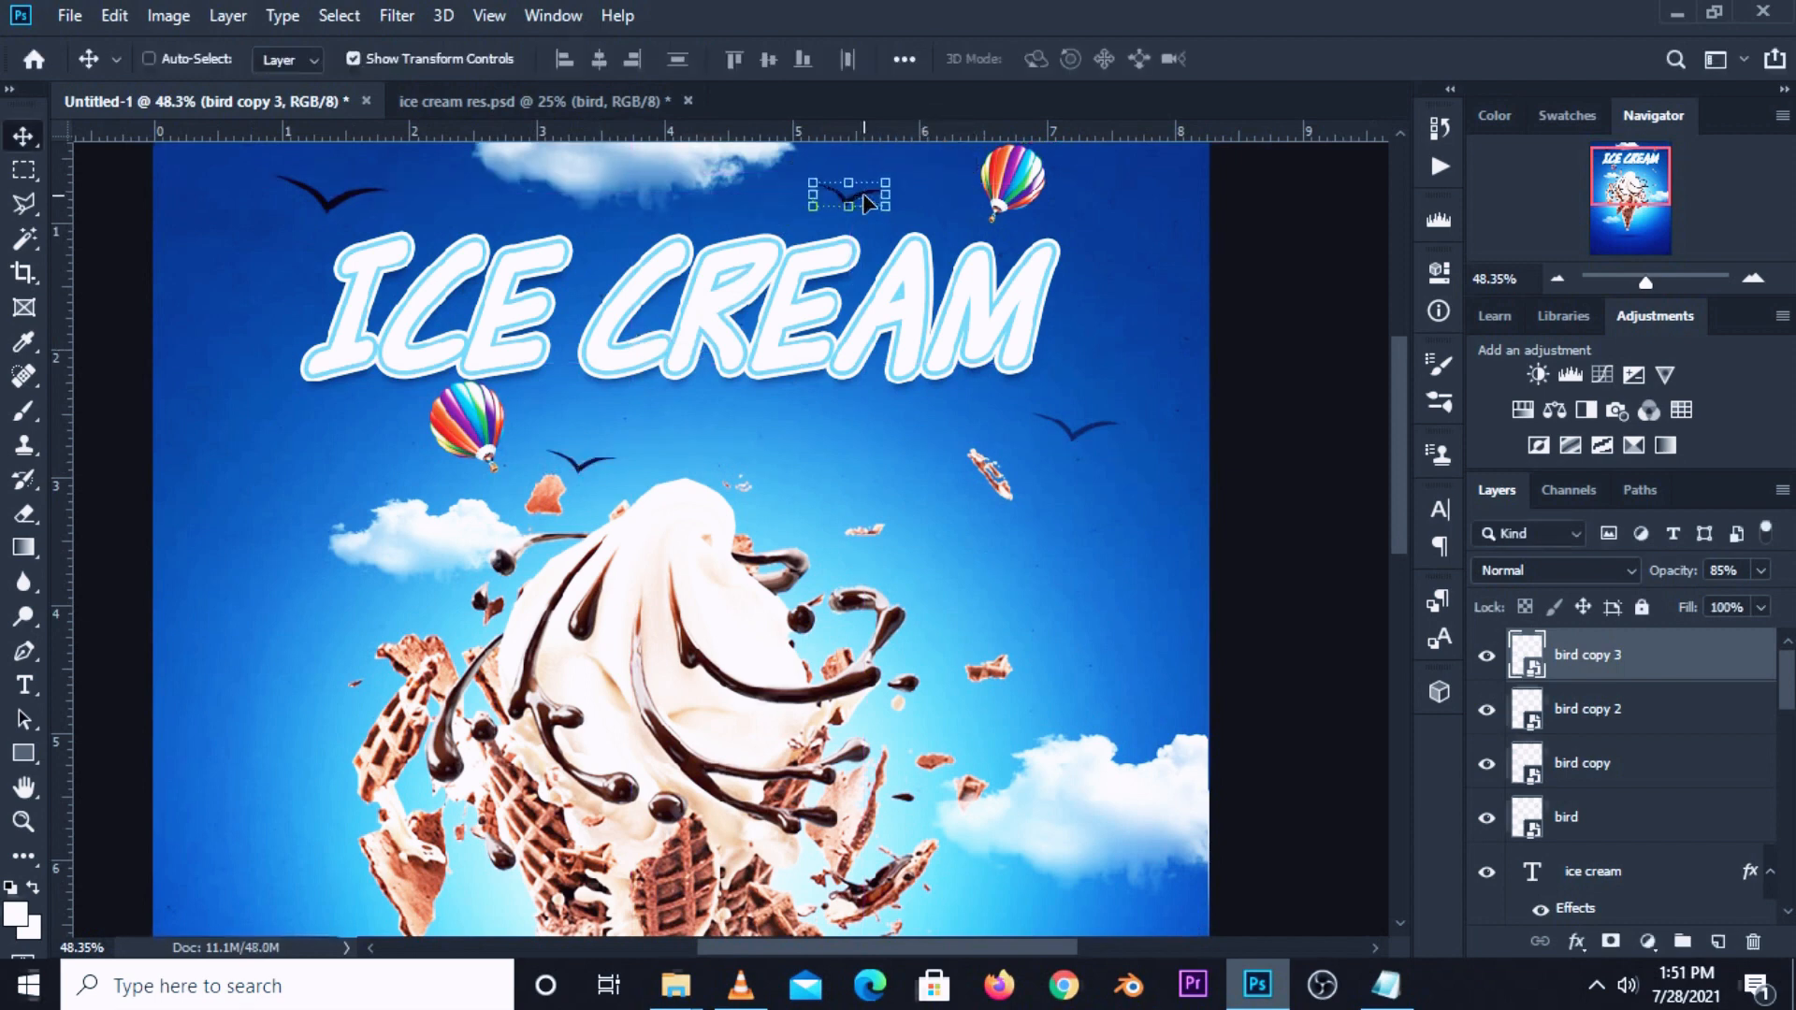
Duplicate the bird next to the upper balloon, scale the copy to about 67% and place it between the title's two words.
{"action": "key", "text": "ctrl+j"}
{"action": "key", "text": "ctrl+t"}
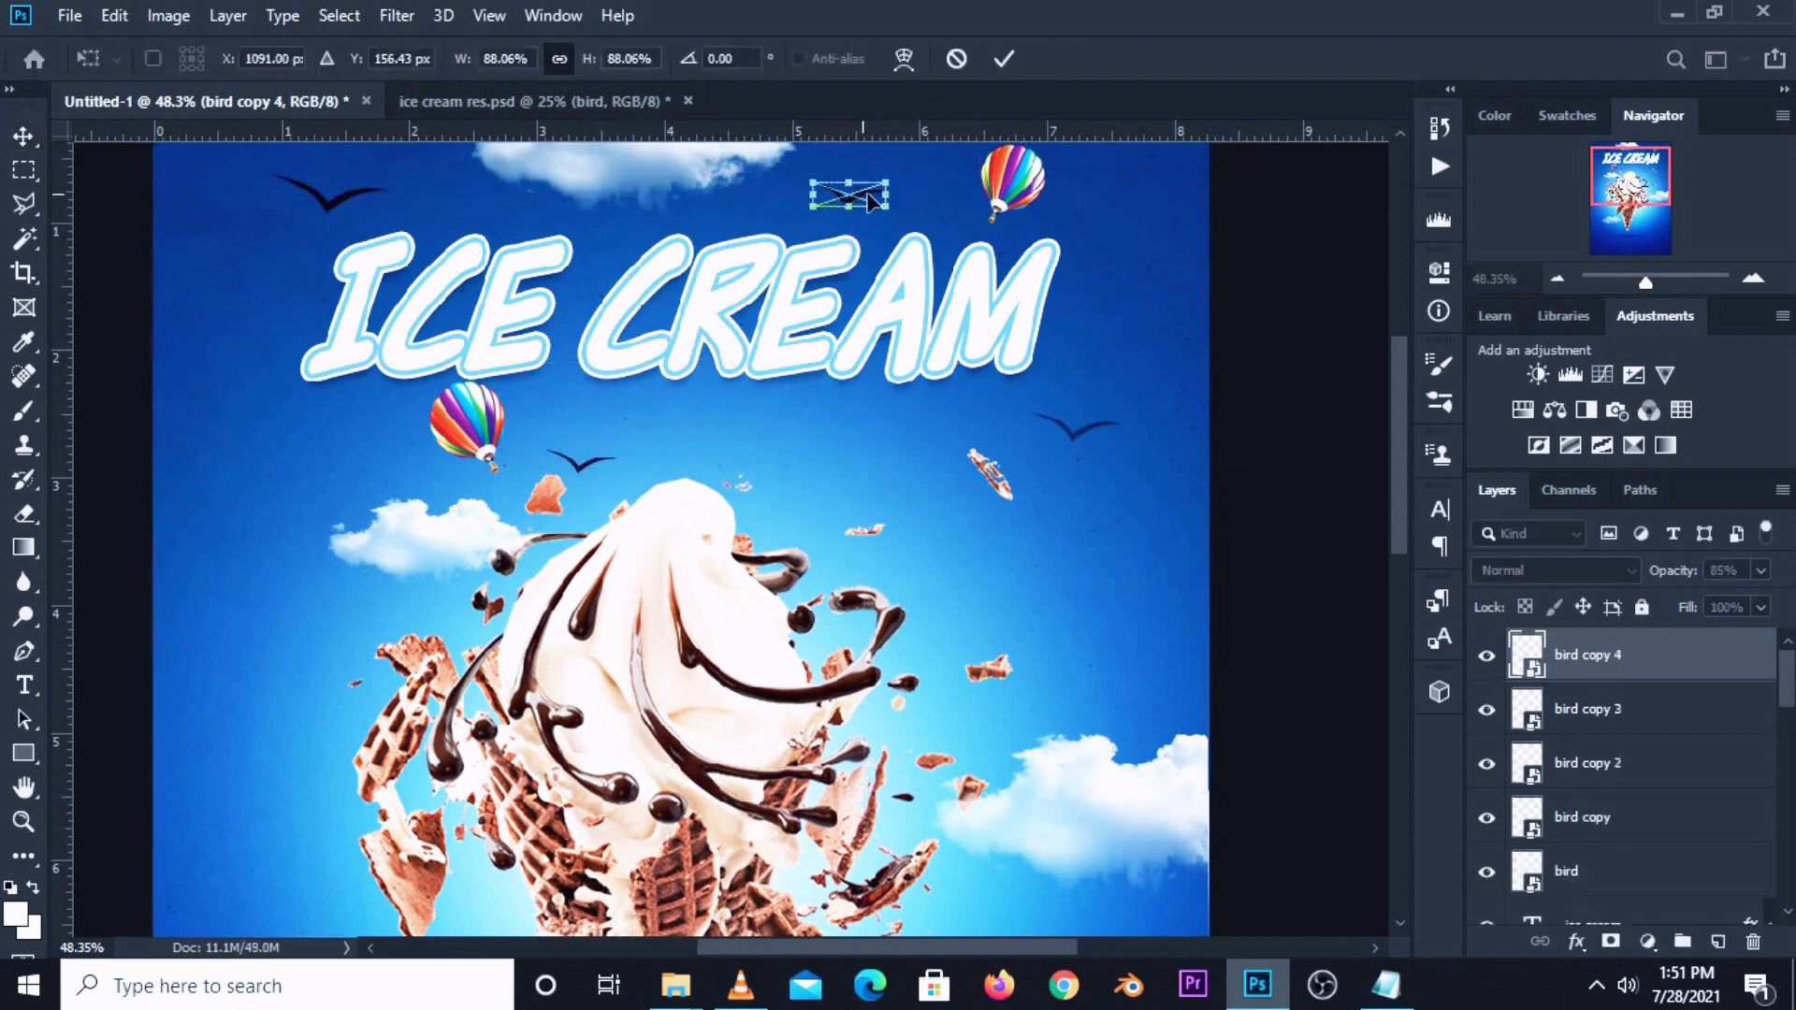
{"action": "left_click_drag", "start_coordinate": [867, 194], "coordinate": [618, 265]}
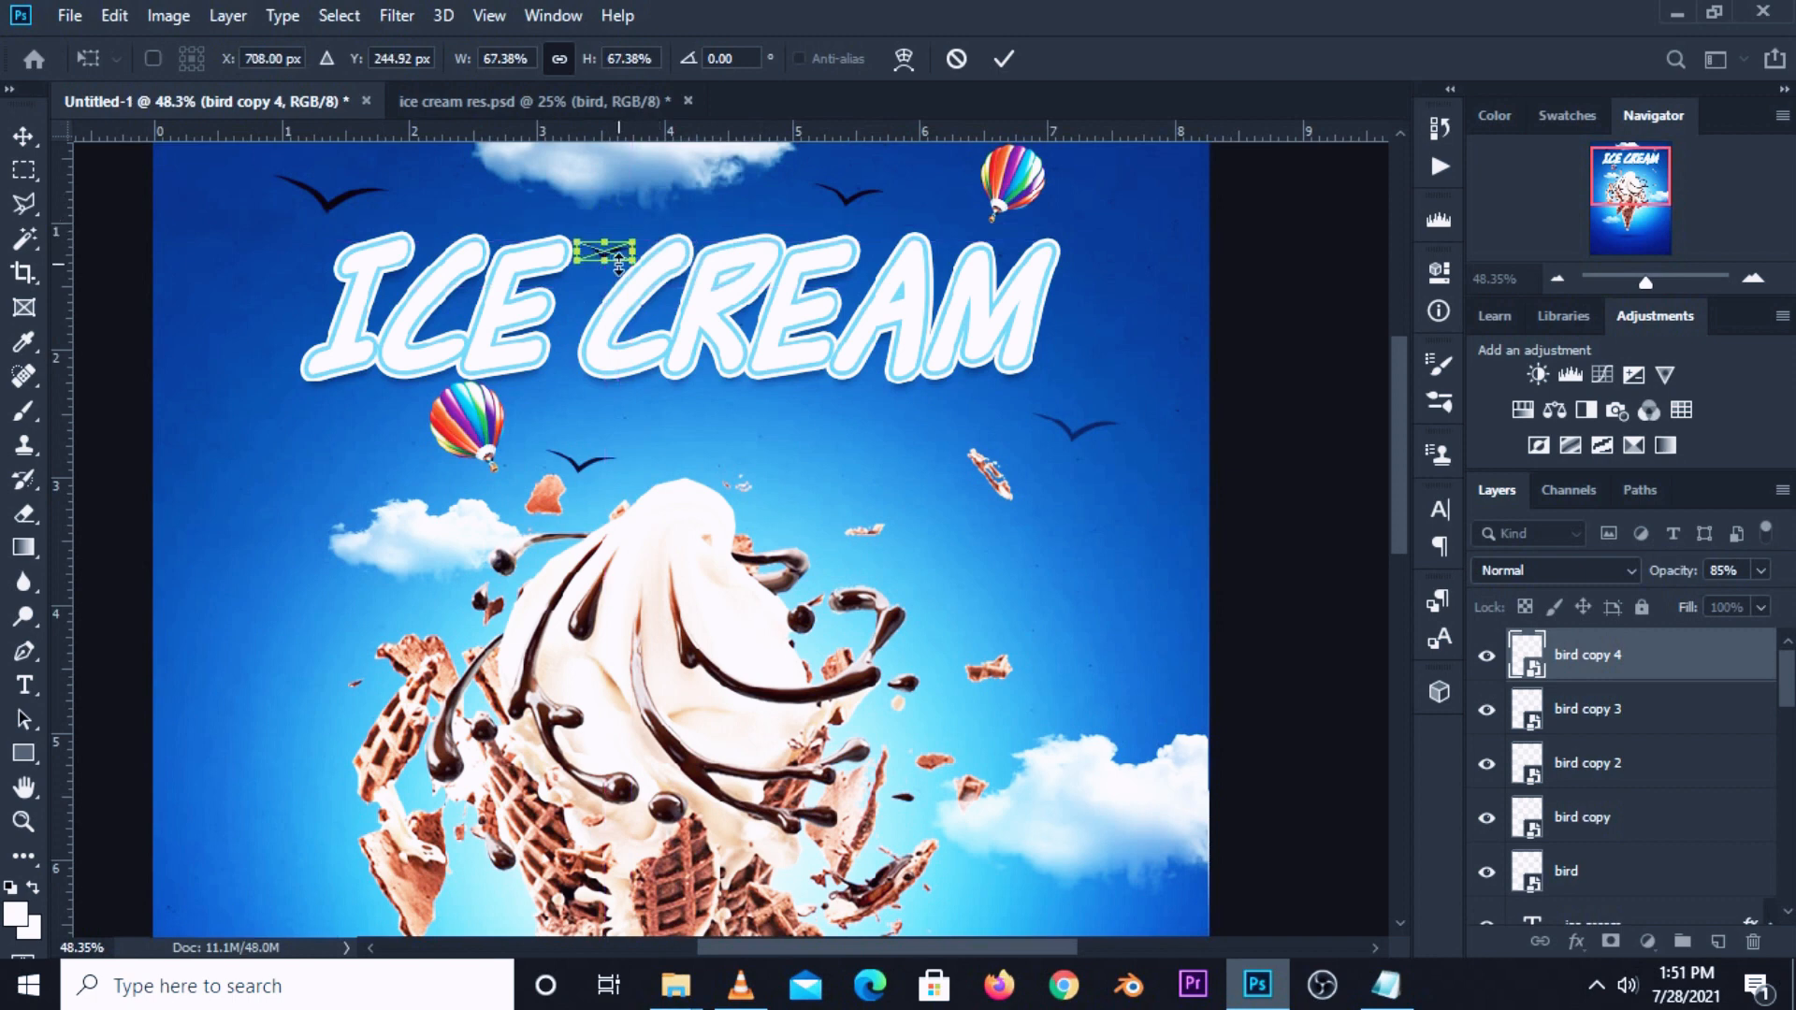
{"action": "key", "text": "Return"}
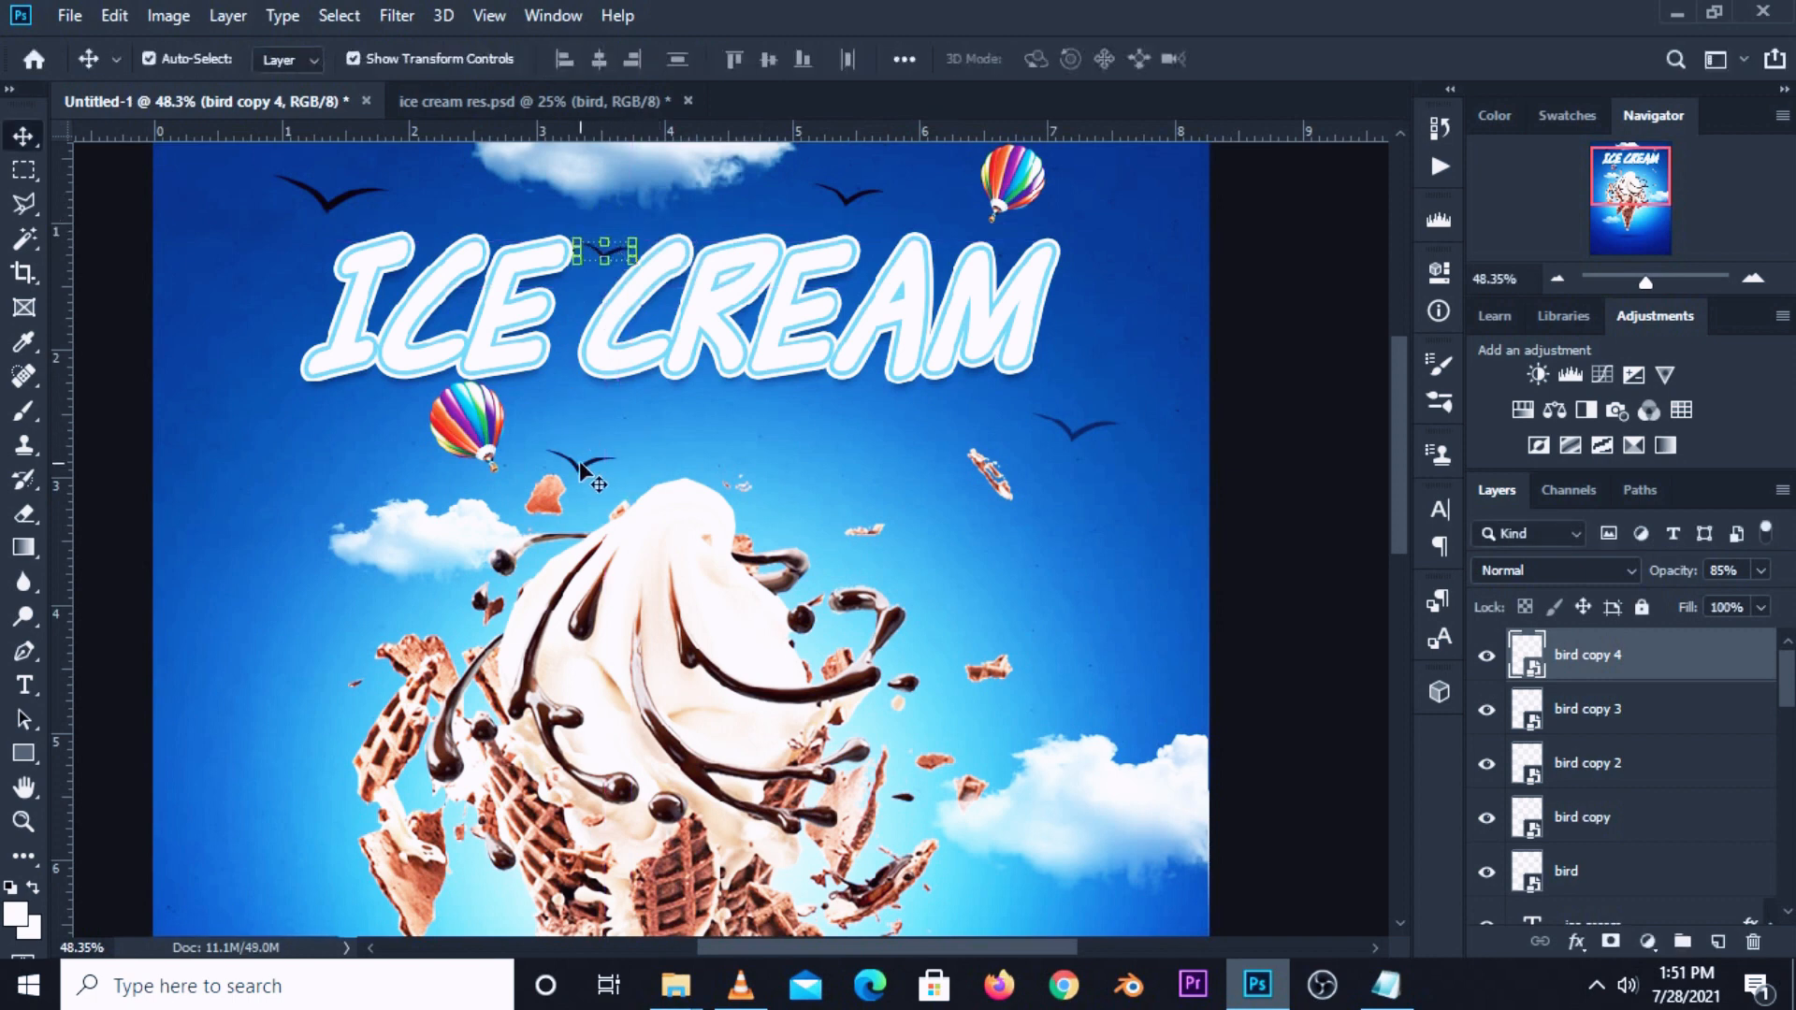
Lower the opacity of the bird beside the lower balloon to about 41%.
{"action": "left_click", "coordinate": [608, 487]}
{"action": "left_click", "coordinate": [580, 473]}
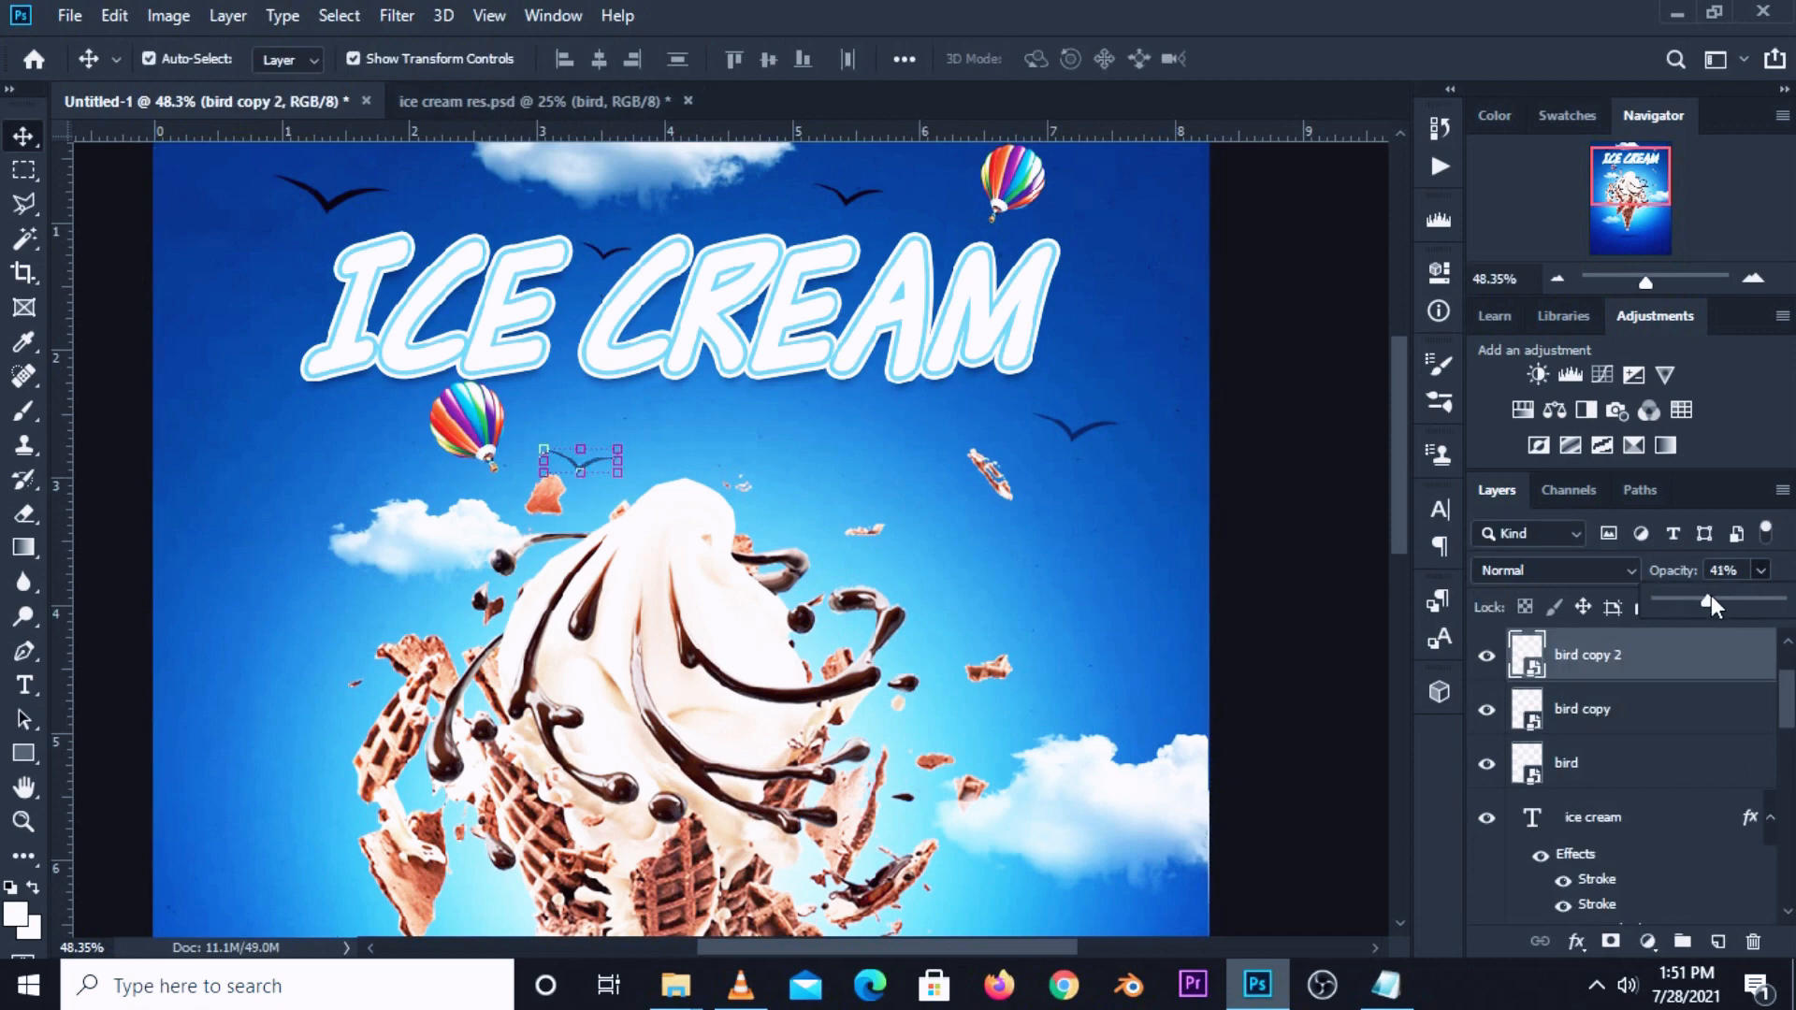
{"action": "left_click", "coordinate": [1255, 360]}
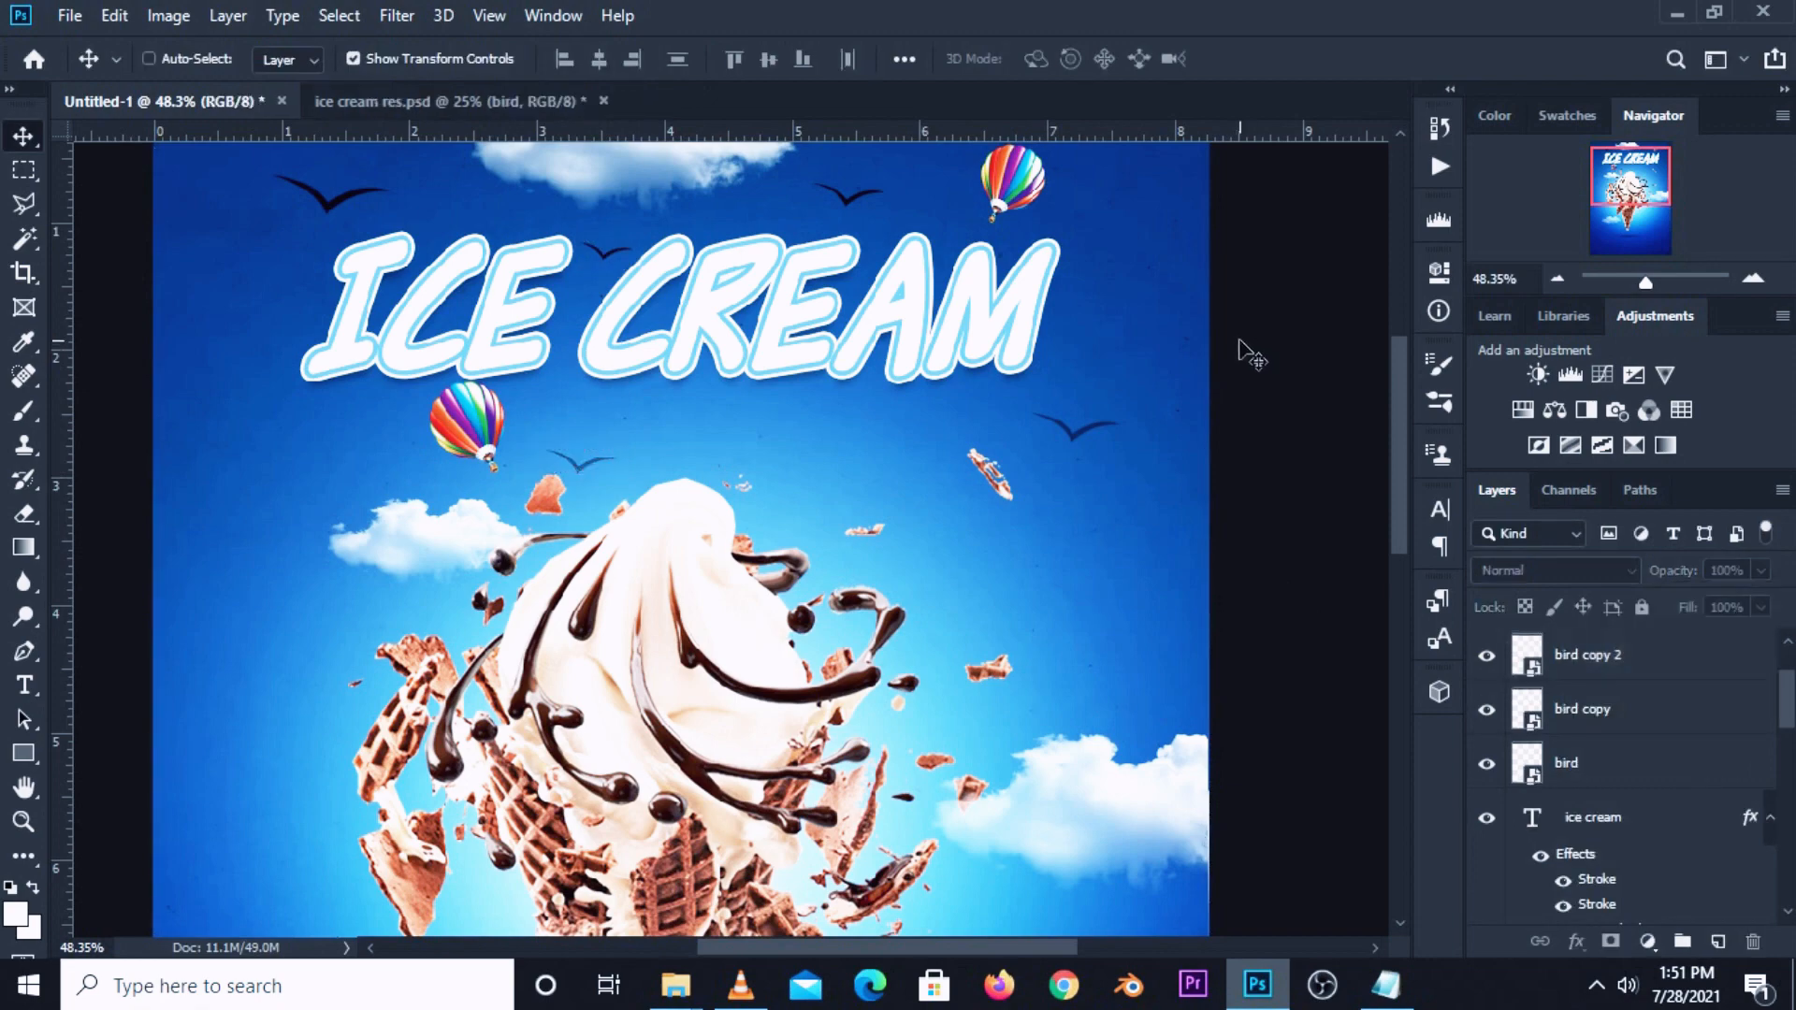
Copy the text layer from ice cream res.psd into the poster and place it near the bottom edge, below the cone's shadow.
{"action": "key", "text": "ctrl+minus"}
{"action": "key", "text": "ctrl+minus"}
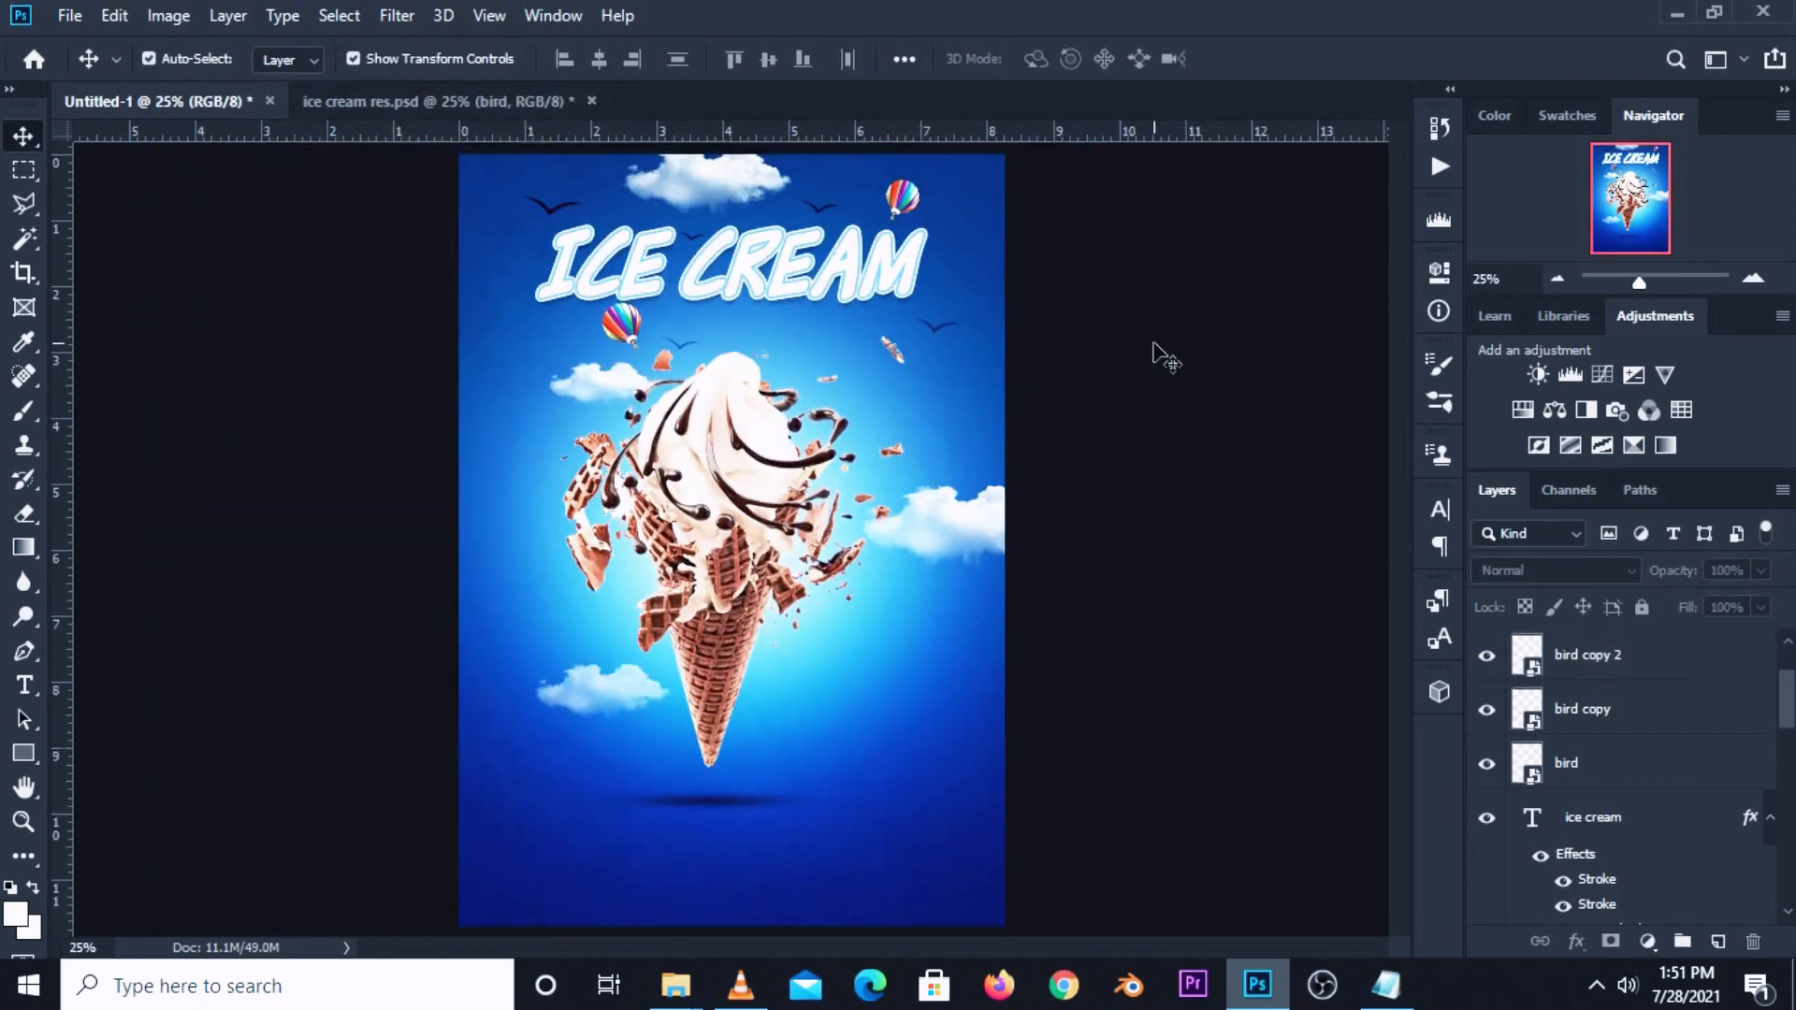
{"action": "left_click", "coordinate": [512, 102]}
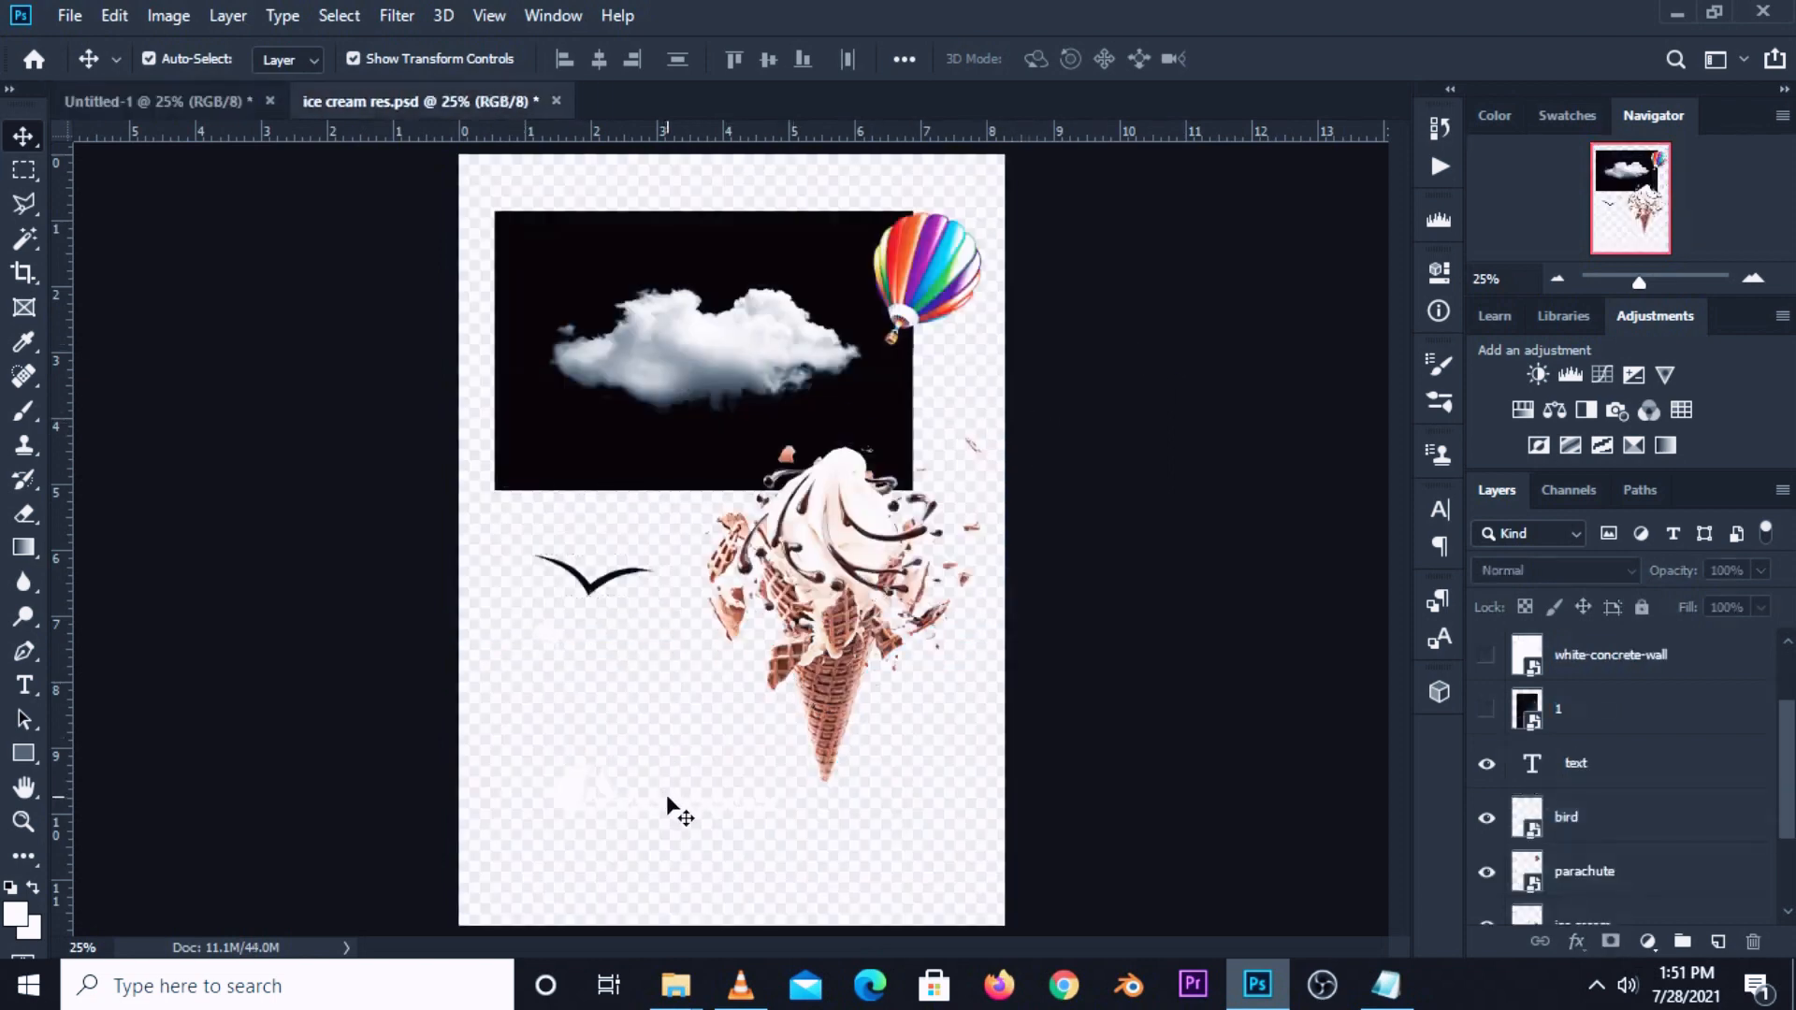
{"action": "left_click", "coordinate": [690, 819]}
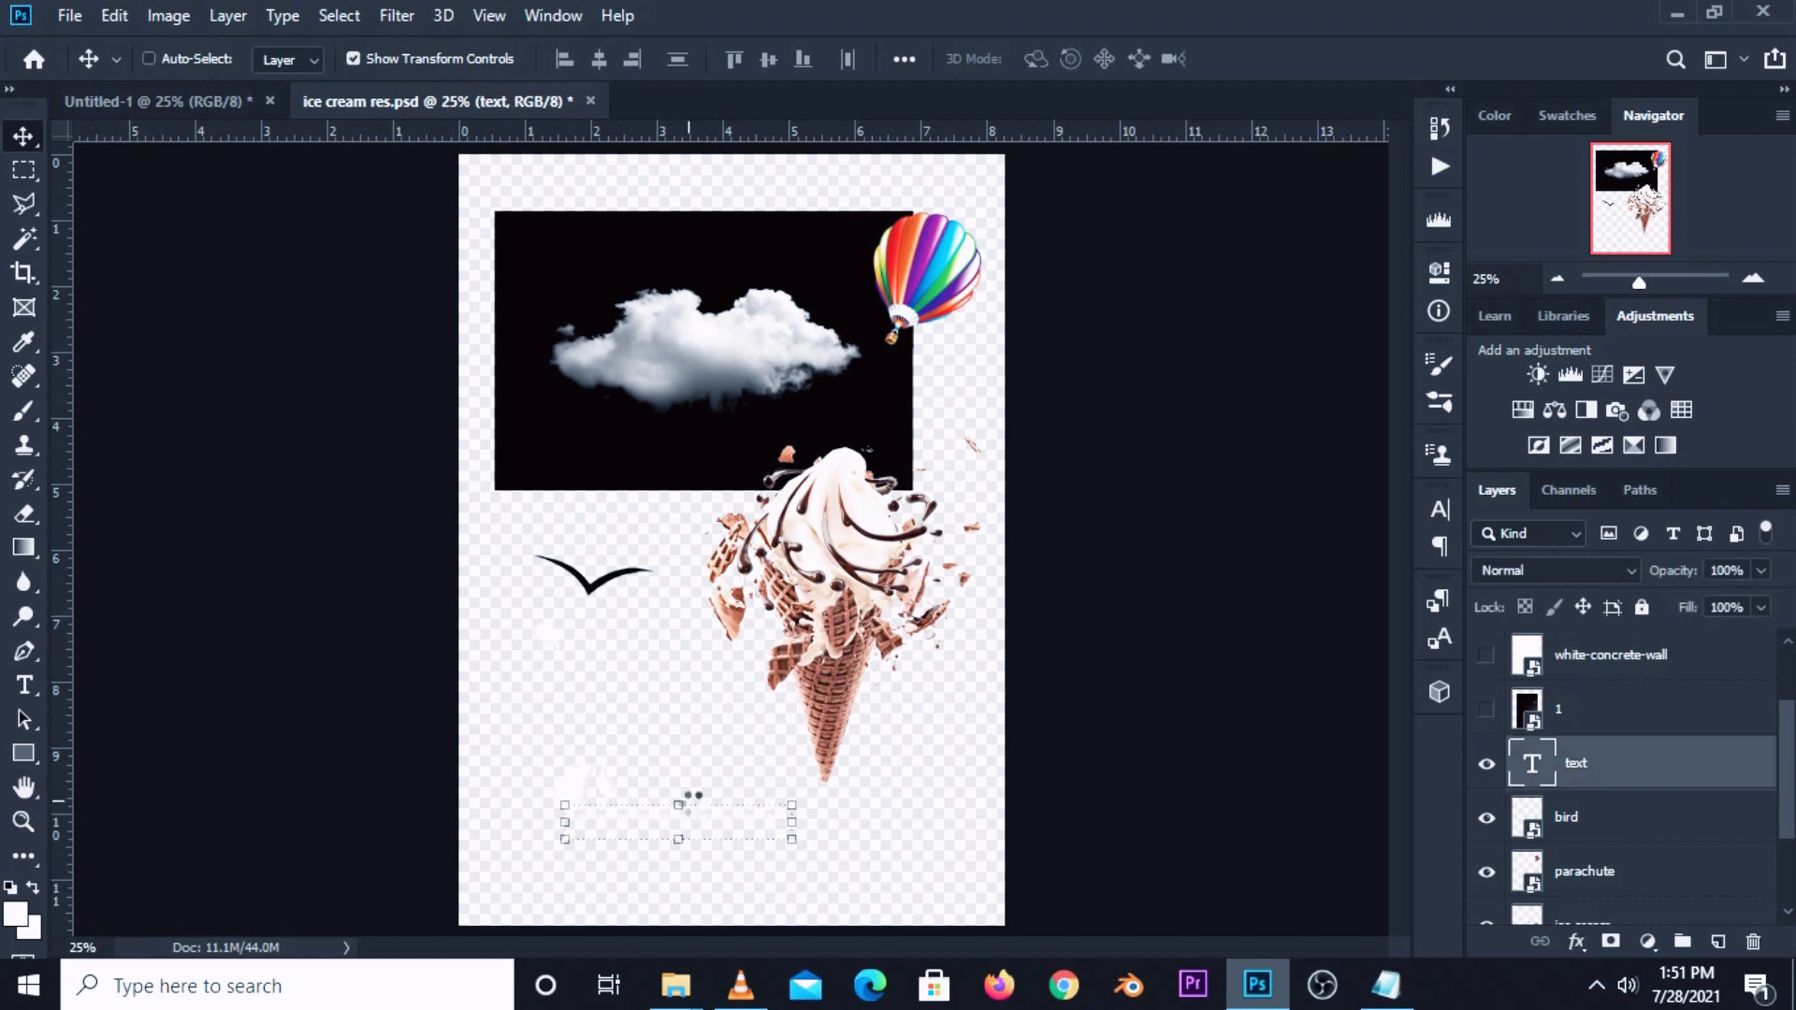
{"action": "left_click", "coordinate": [210, 104]}
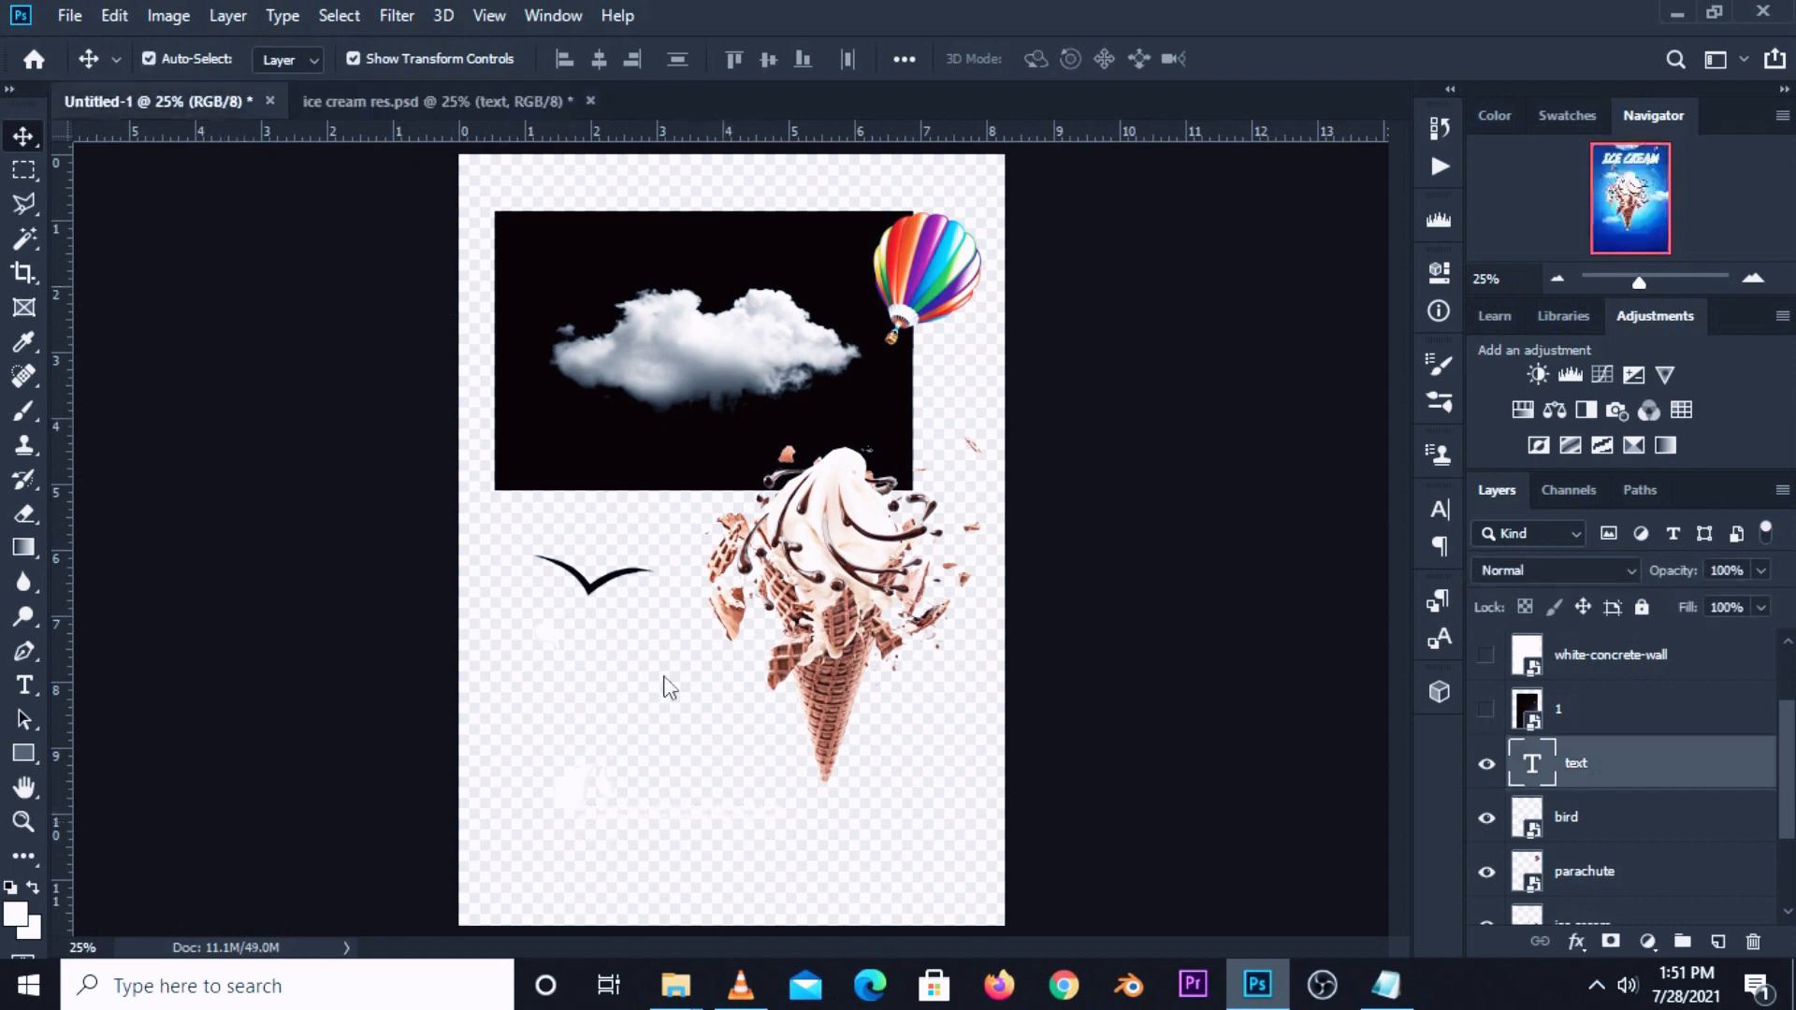
{"action": "key", "text": "ctrl+v"}
{"action": "key", "text": "ctrl+t"}
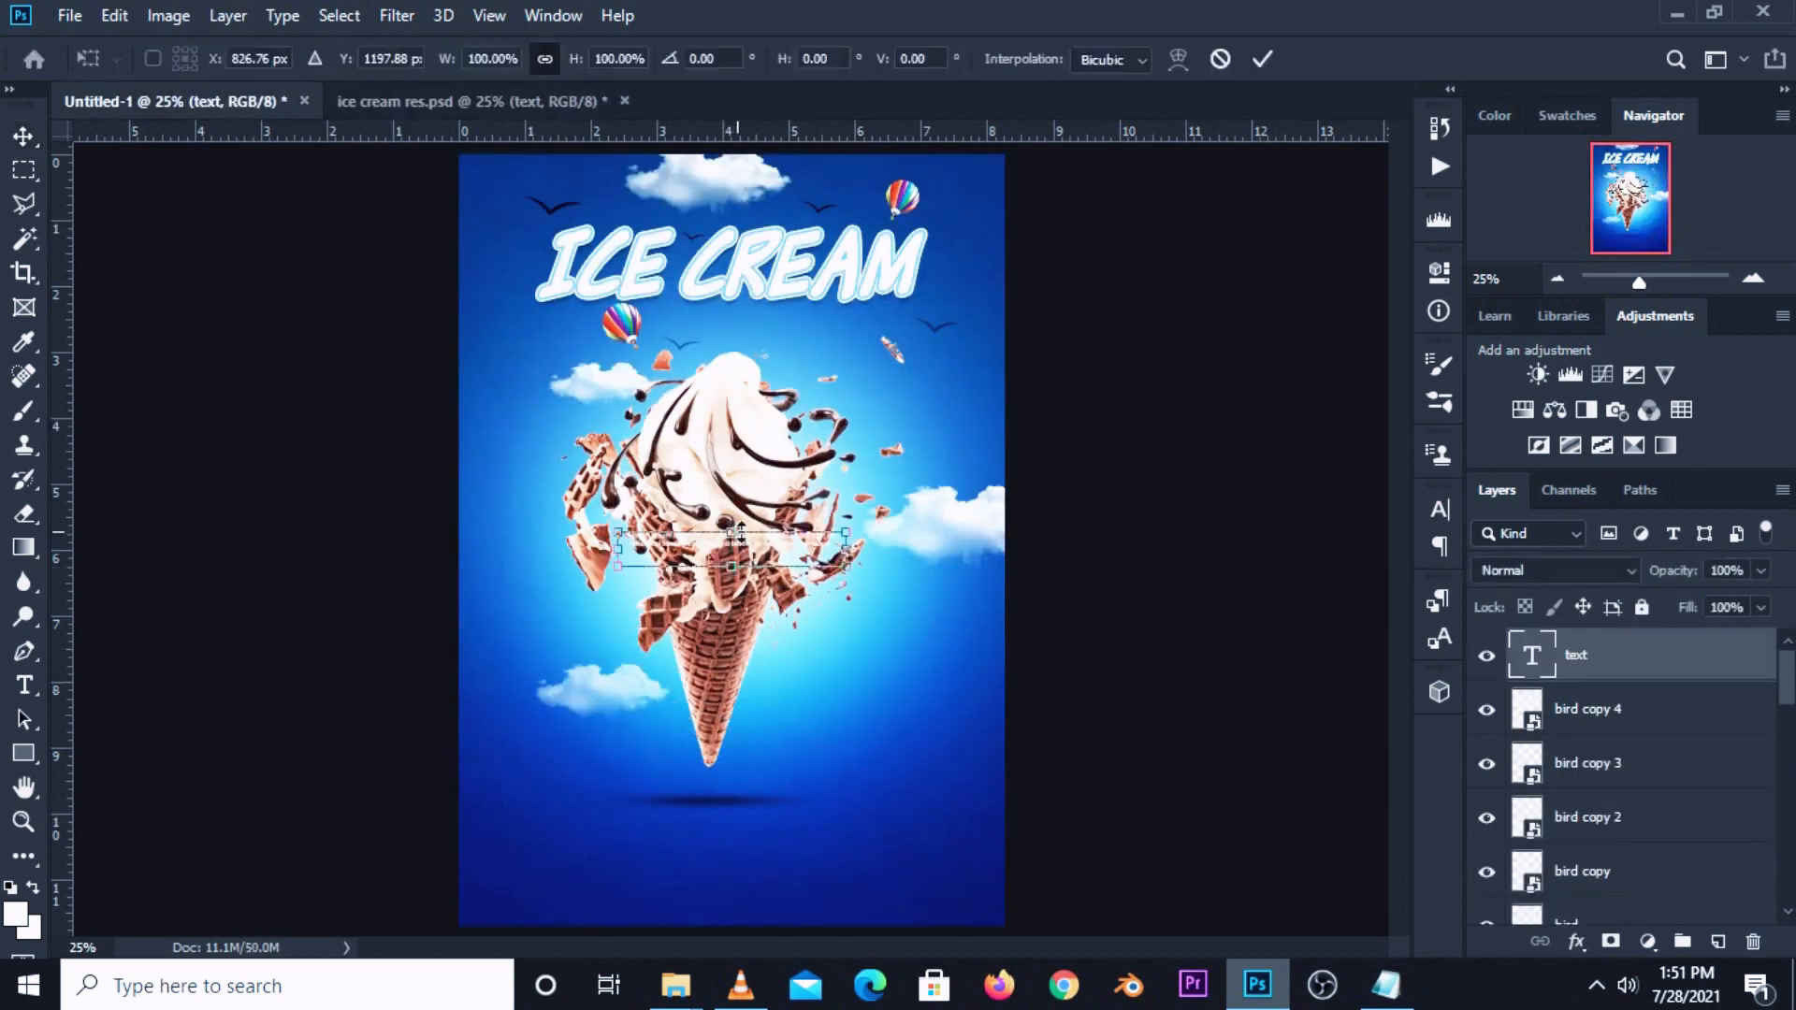
{"action": "left_click_drag", "start_coordinate": [768, 552], "coordinate": [756, 887]}
{"action": "key", "text": "Return"}
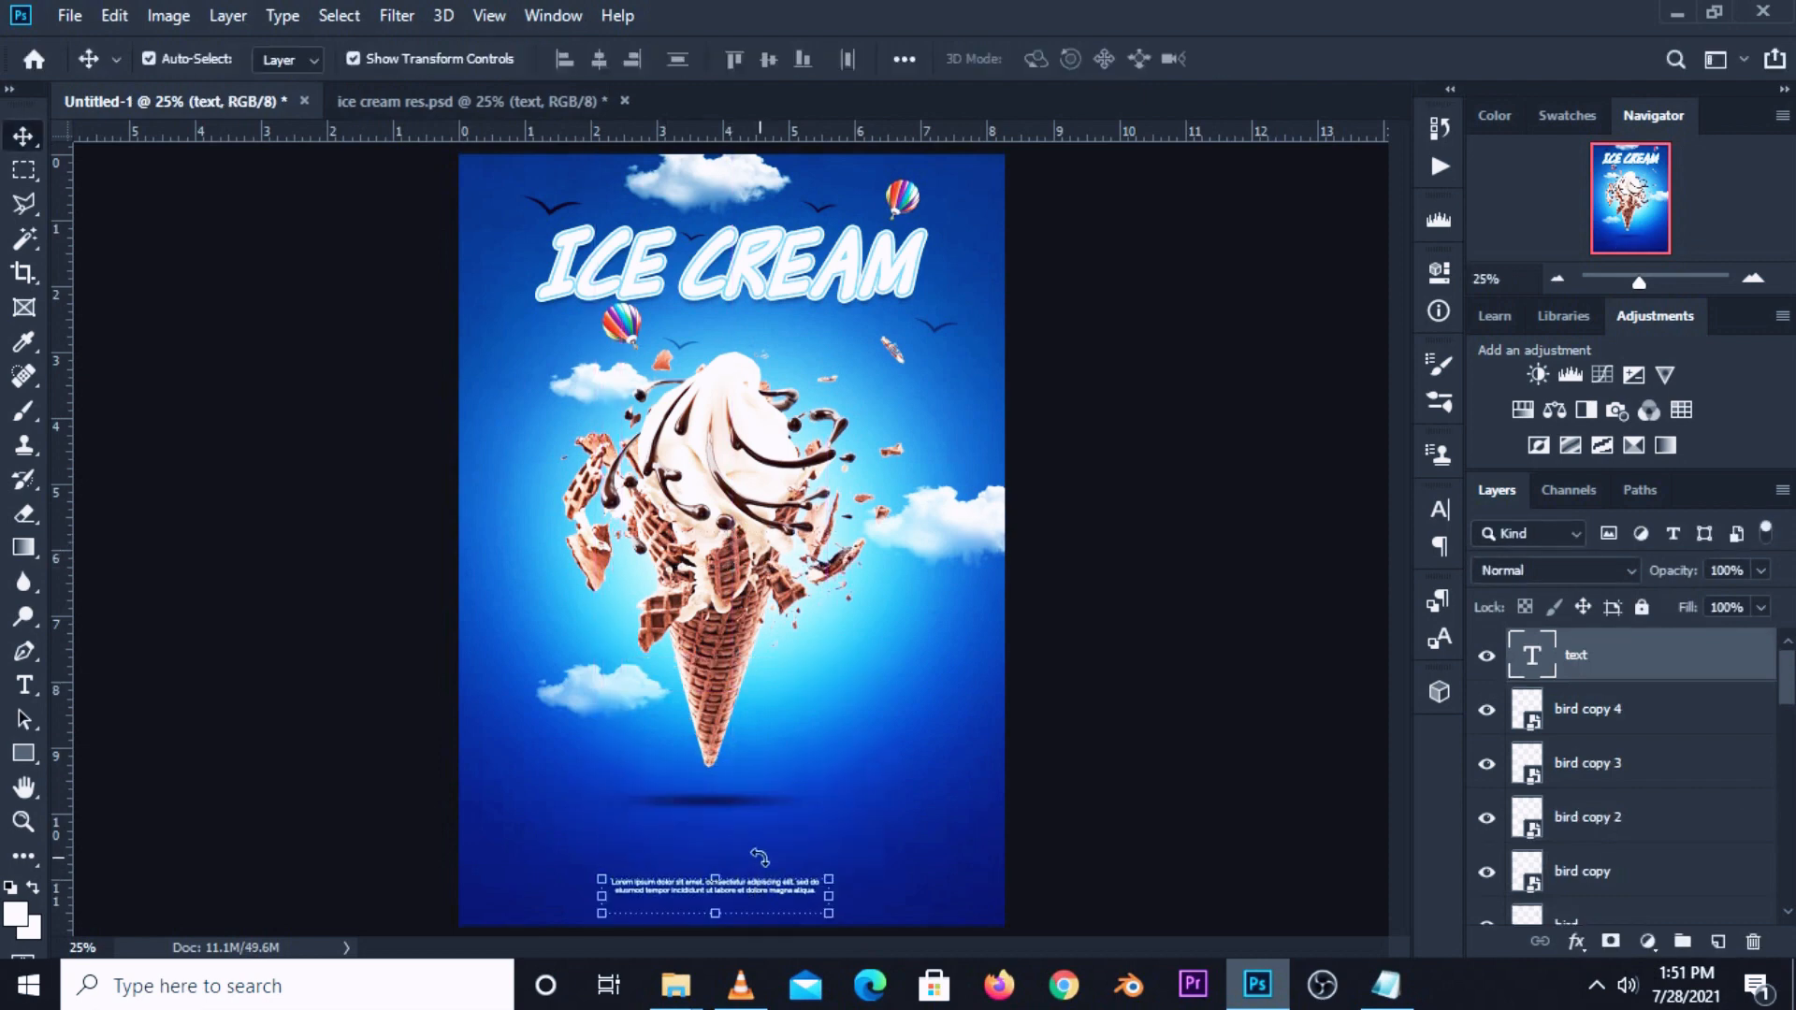
Centre the lorem ipsum text horizontally on the poster and nudge it slightly upward.
{"action": "key", "text": "ctrl+a"}
{"action": "left_click", "coordinate": [599, 59]}
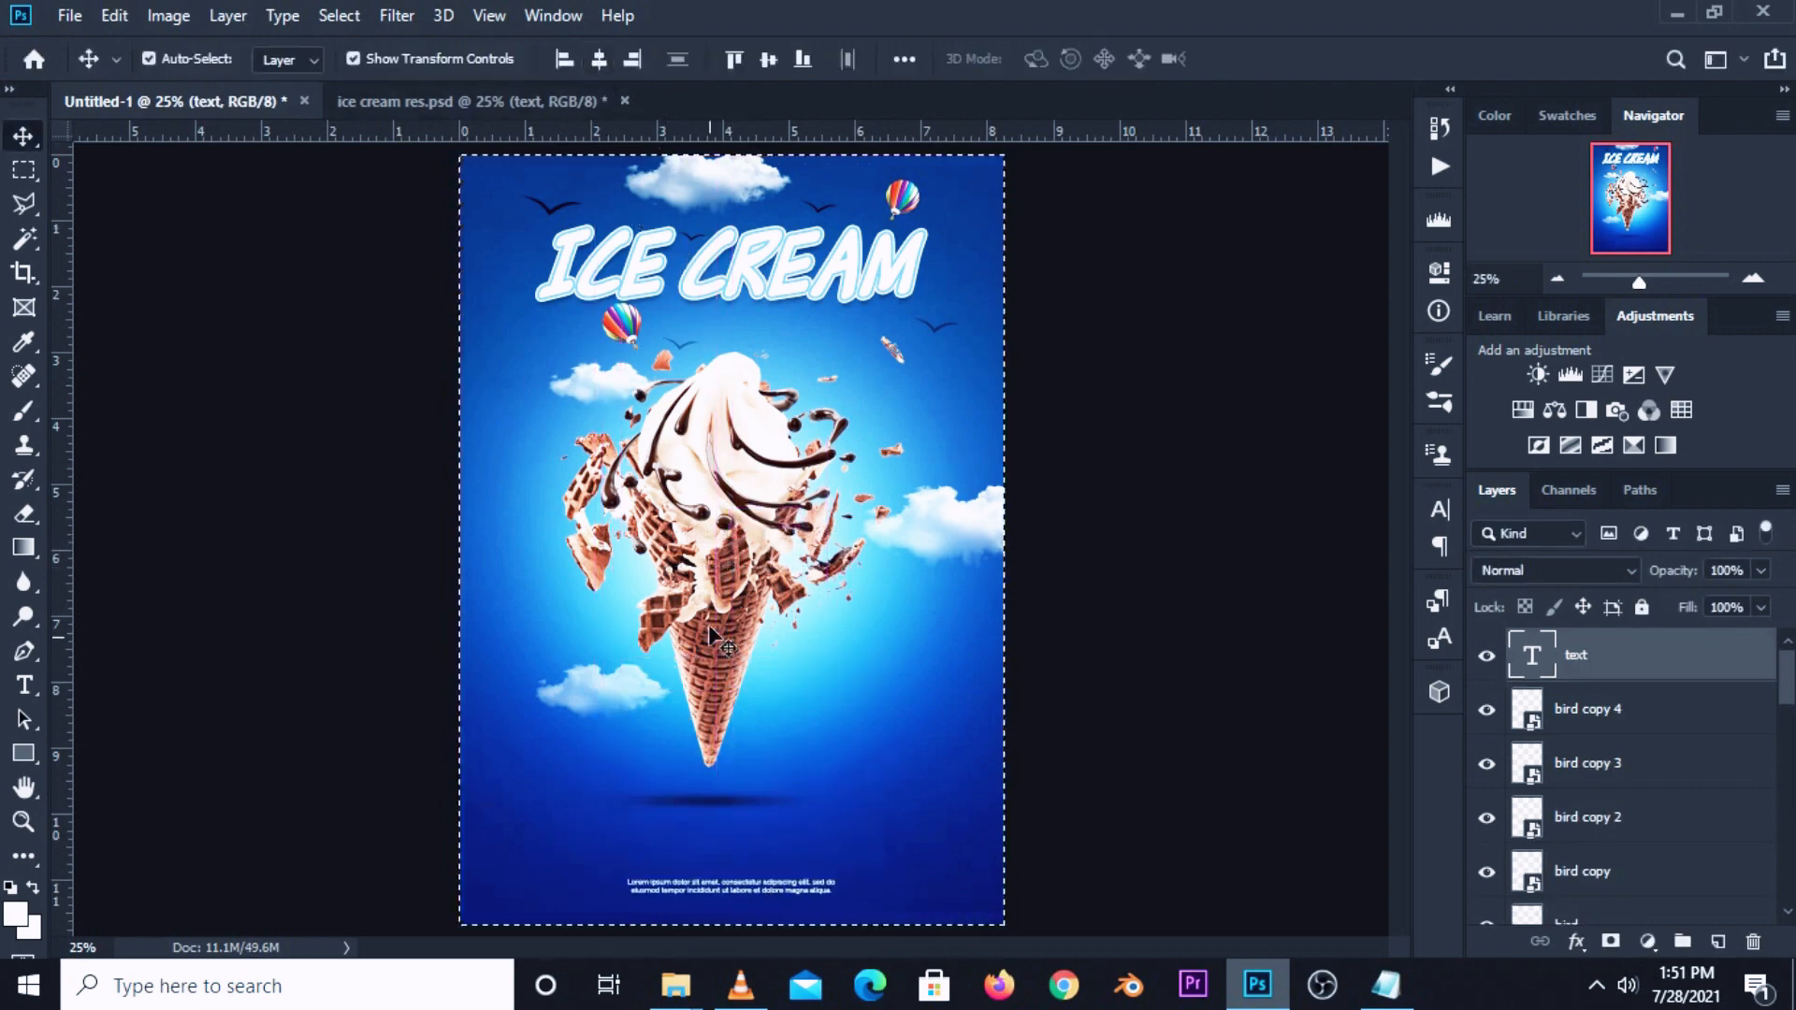
{"action": "key", "text": "ctrl+d"}
{"action": "left_click_drag", "start_coordinate": [760, 902], "coordinate": [753, 895]}
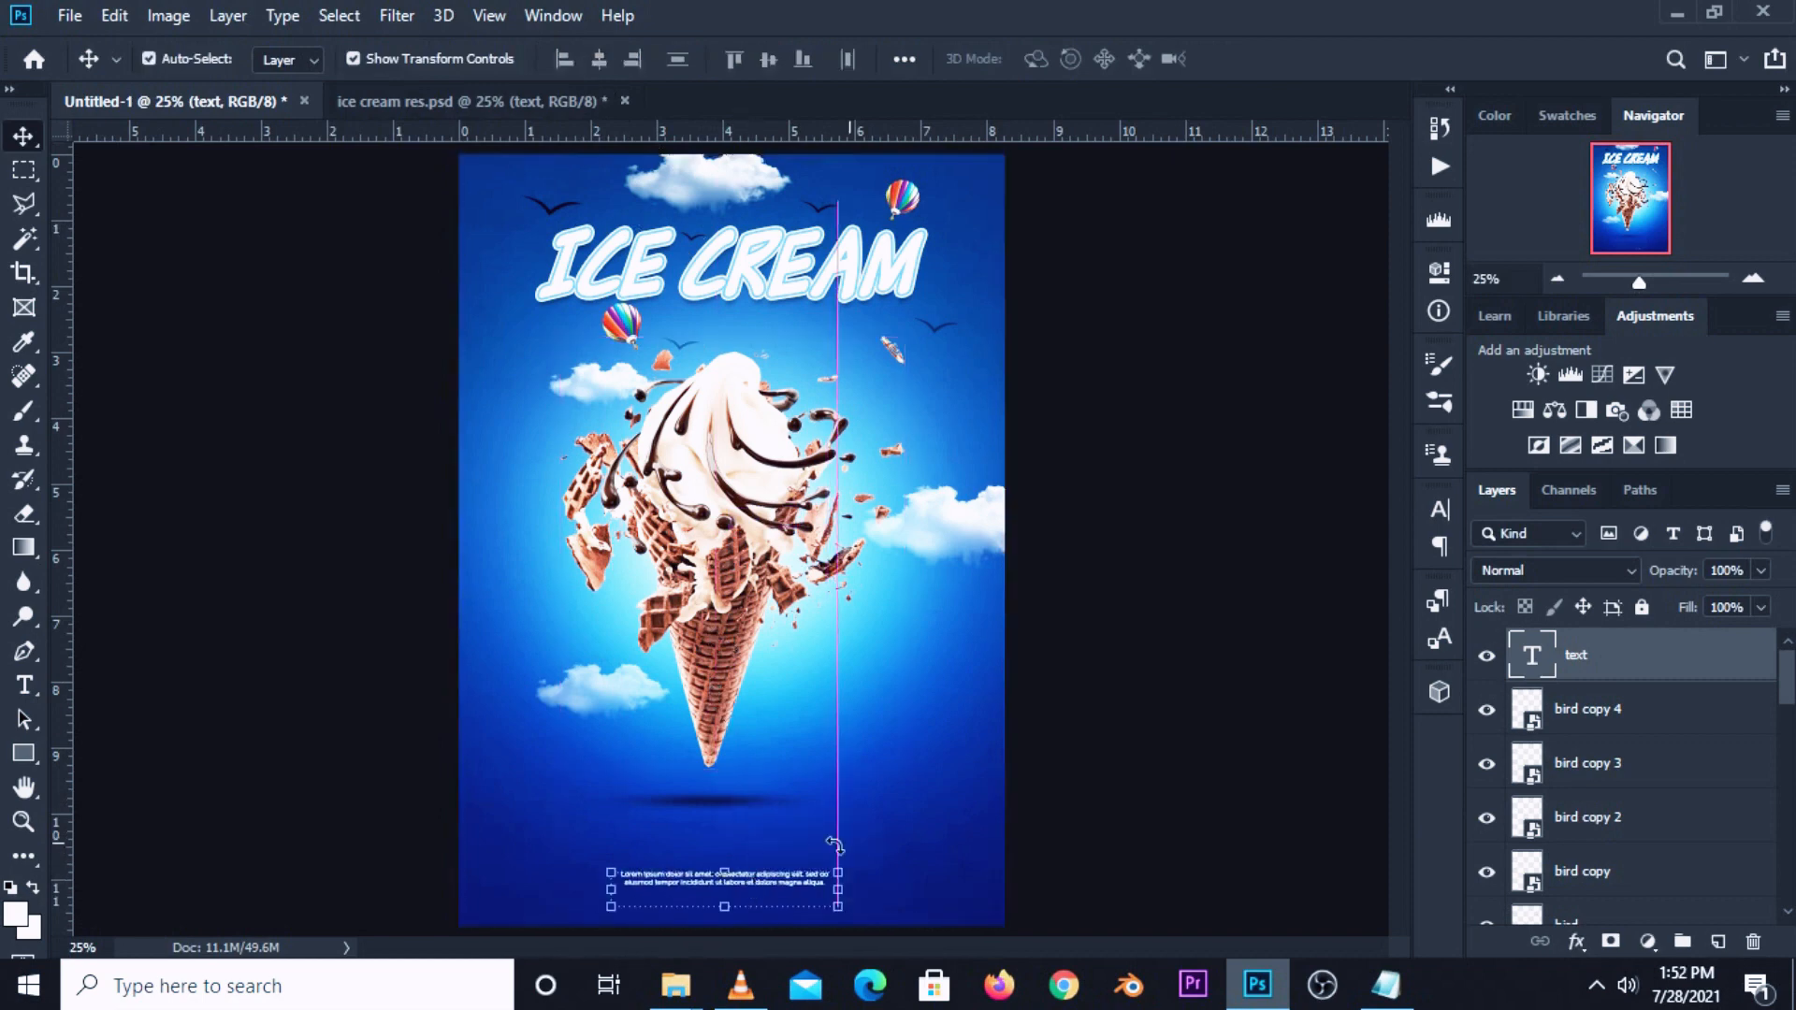
{"action": "left_click", "coordinate": [1024, 823]}
Draw a white circle about 336 px wide with the Ellipse tool, overlapping the poster's lower-right corner.
{"action": "left_click", "coordinate": [24, 755]}
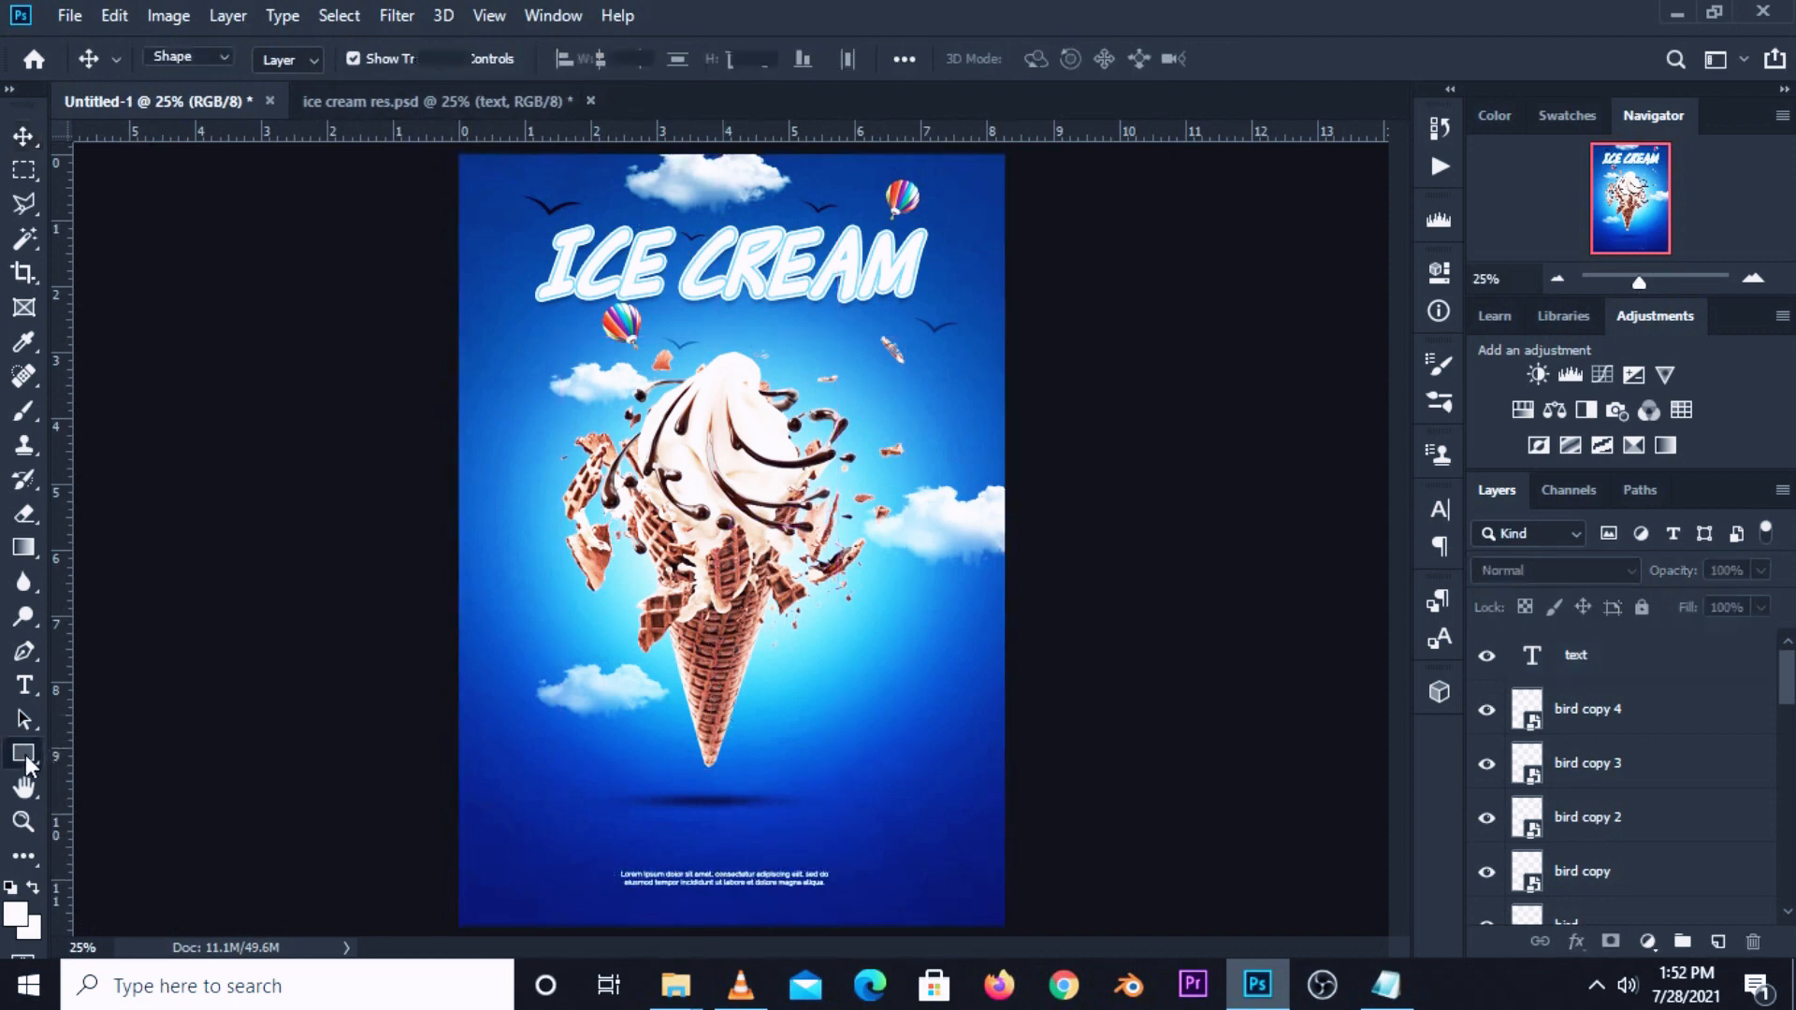
{"action": "left_click", "coordinate": [141, 803]}
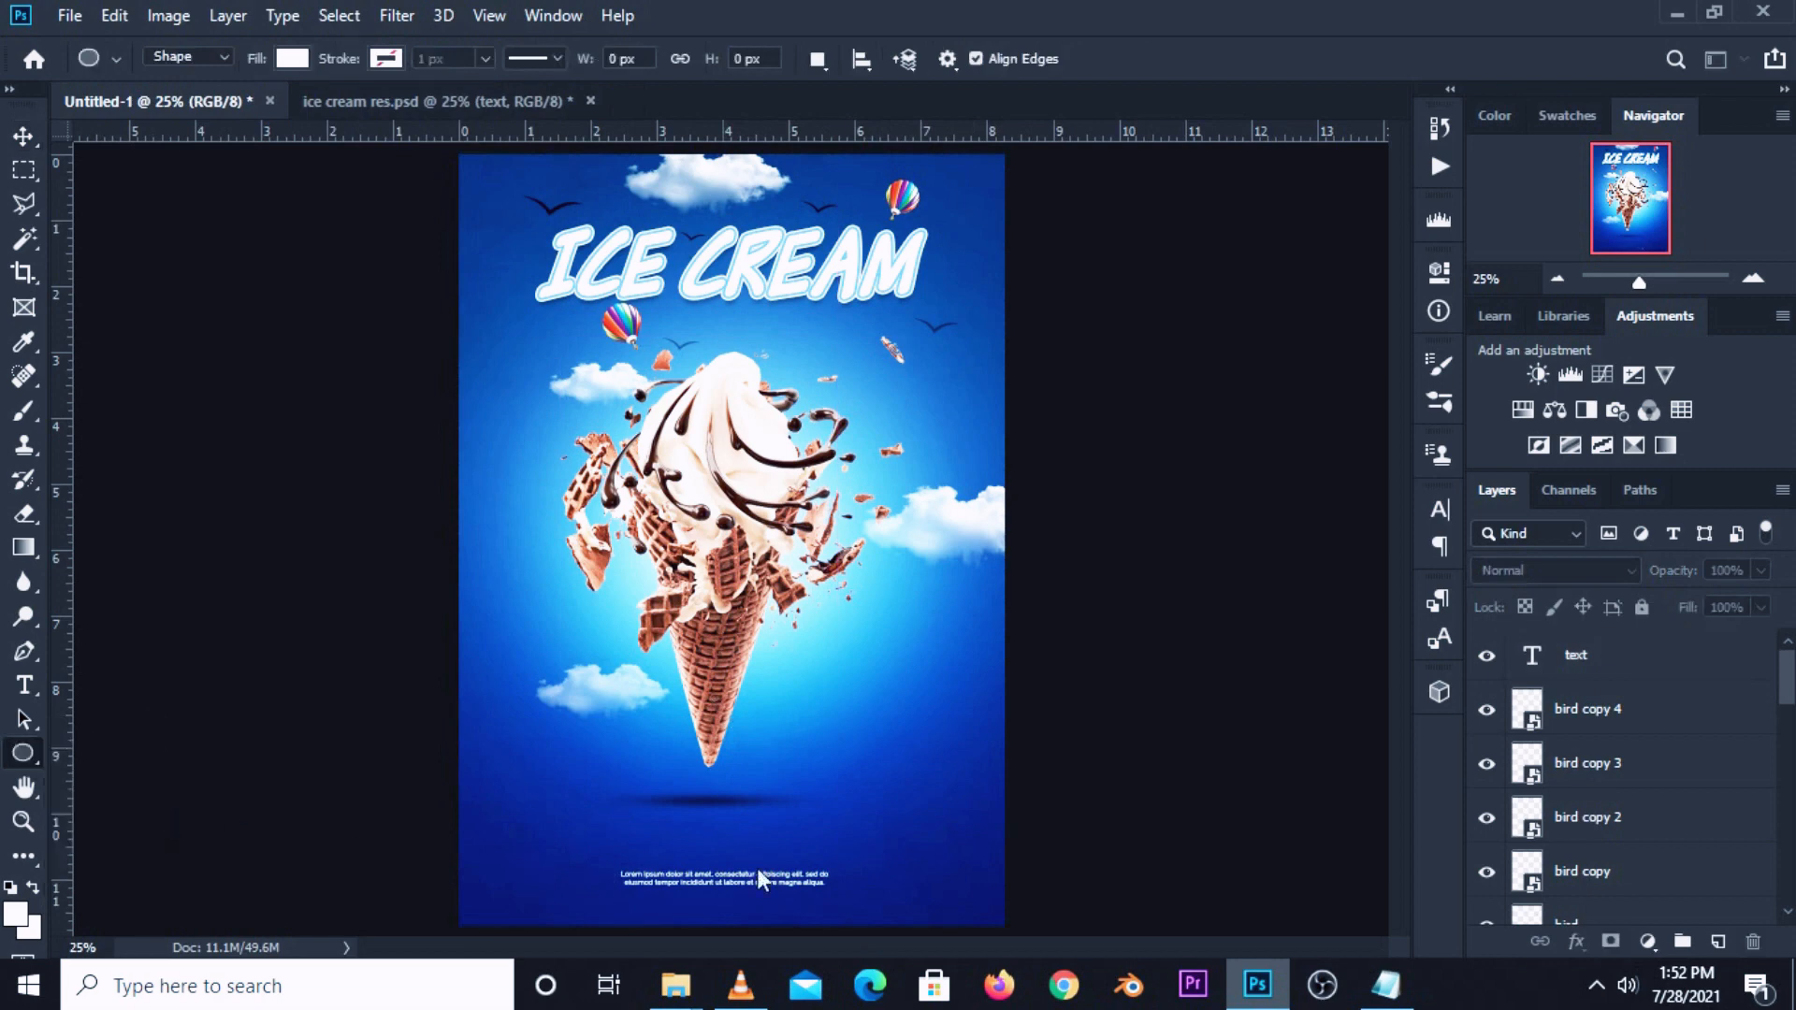
{"action": "left_click_drag", "start_coordinate": [938, 827], "coordinate": [1128, 951]}
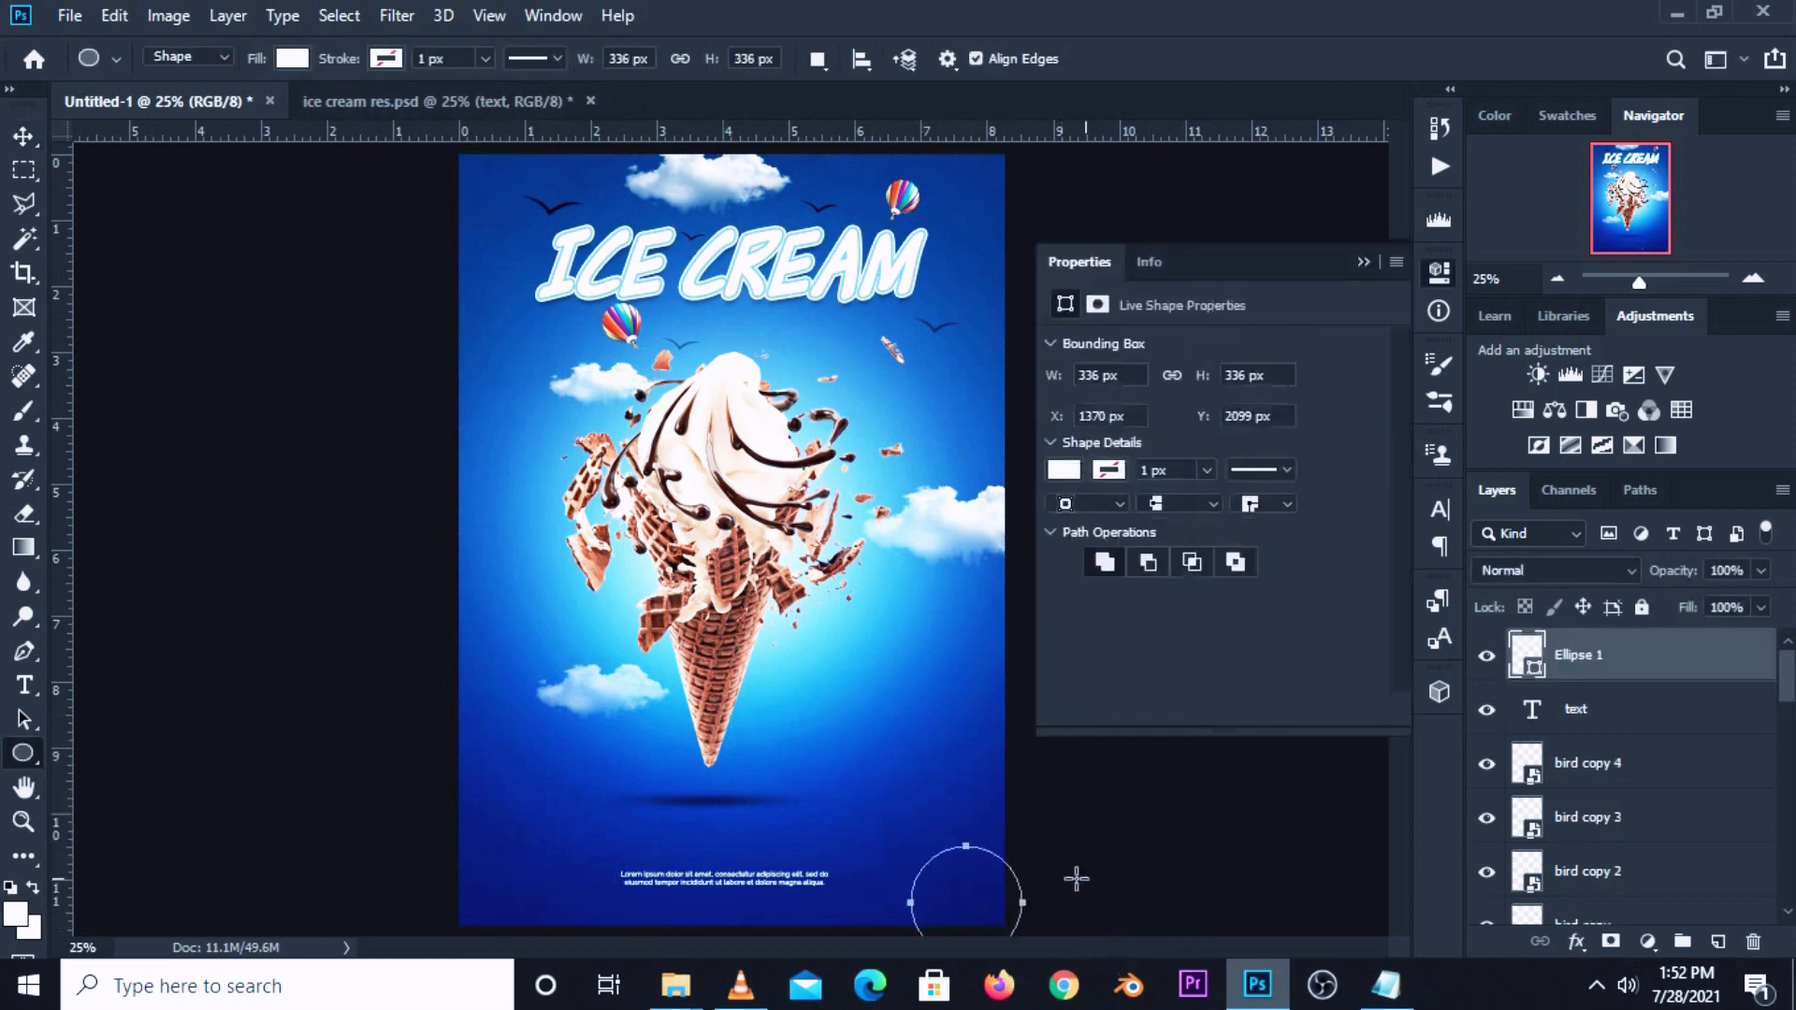
{"action": "left_click", "coordinate": [1365, 262]}
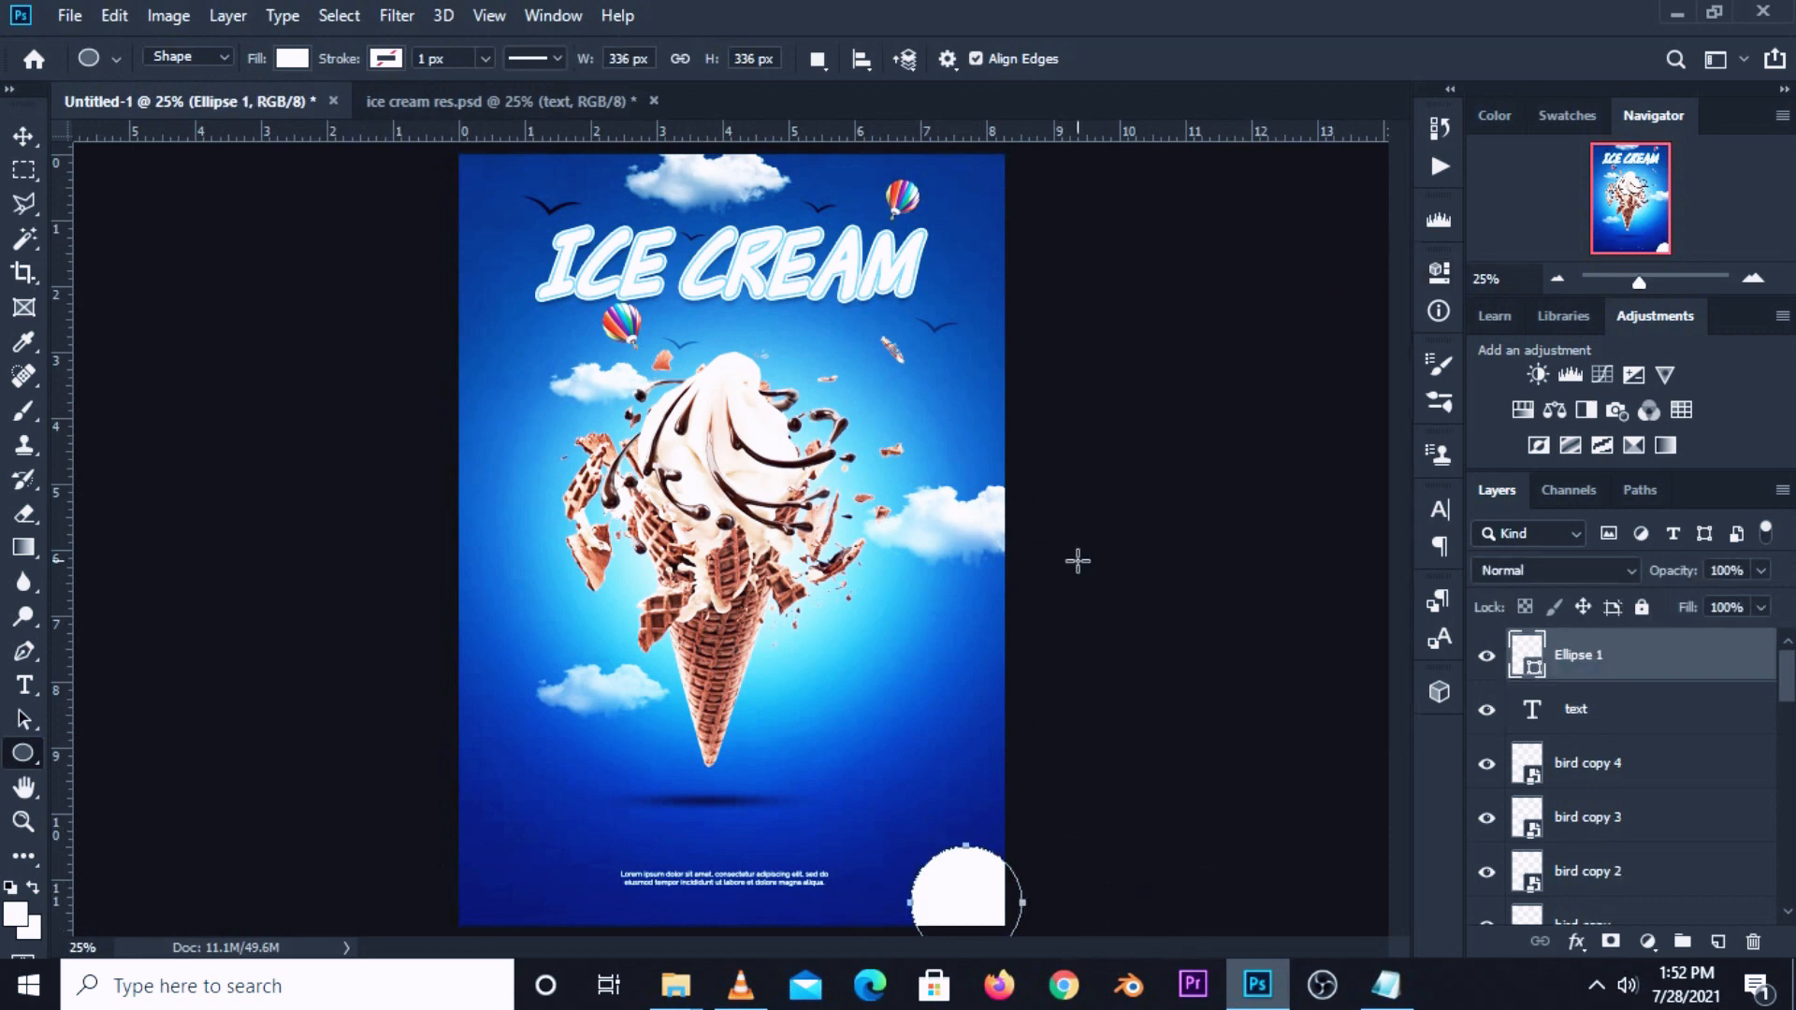
Scale the white circle to about 116% and reposition it so it bleeds off the poster's lower-right corner.
{"action": "key", "text": "v"}
{"action": "left_click_drag", "start_coordinate": [908, 846], "coordinate": [891, 827]}
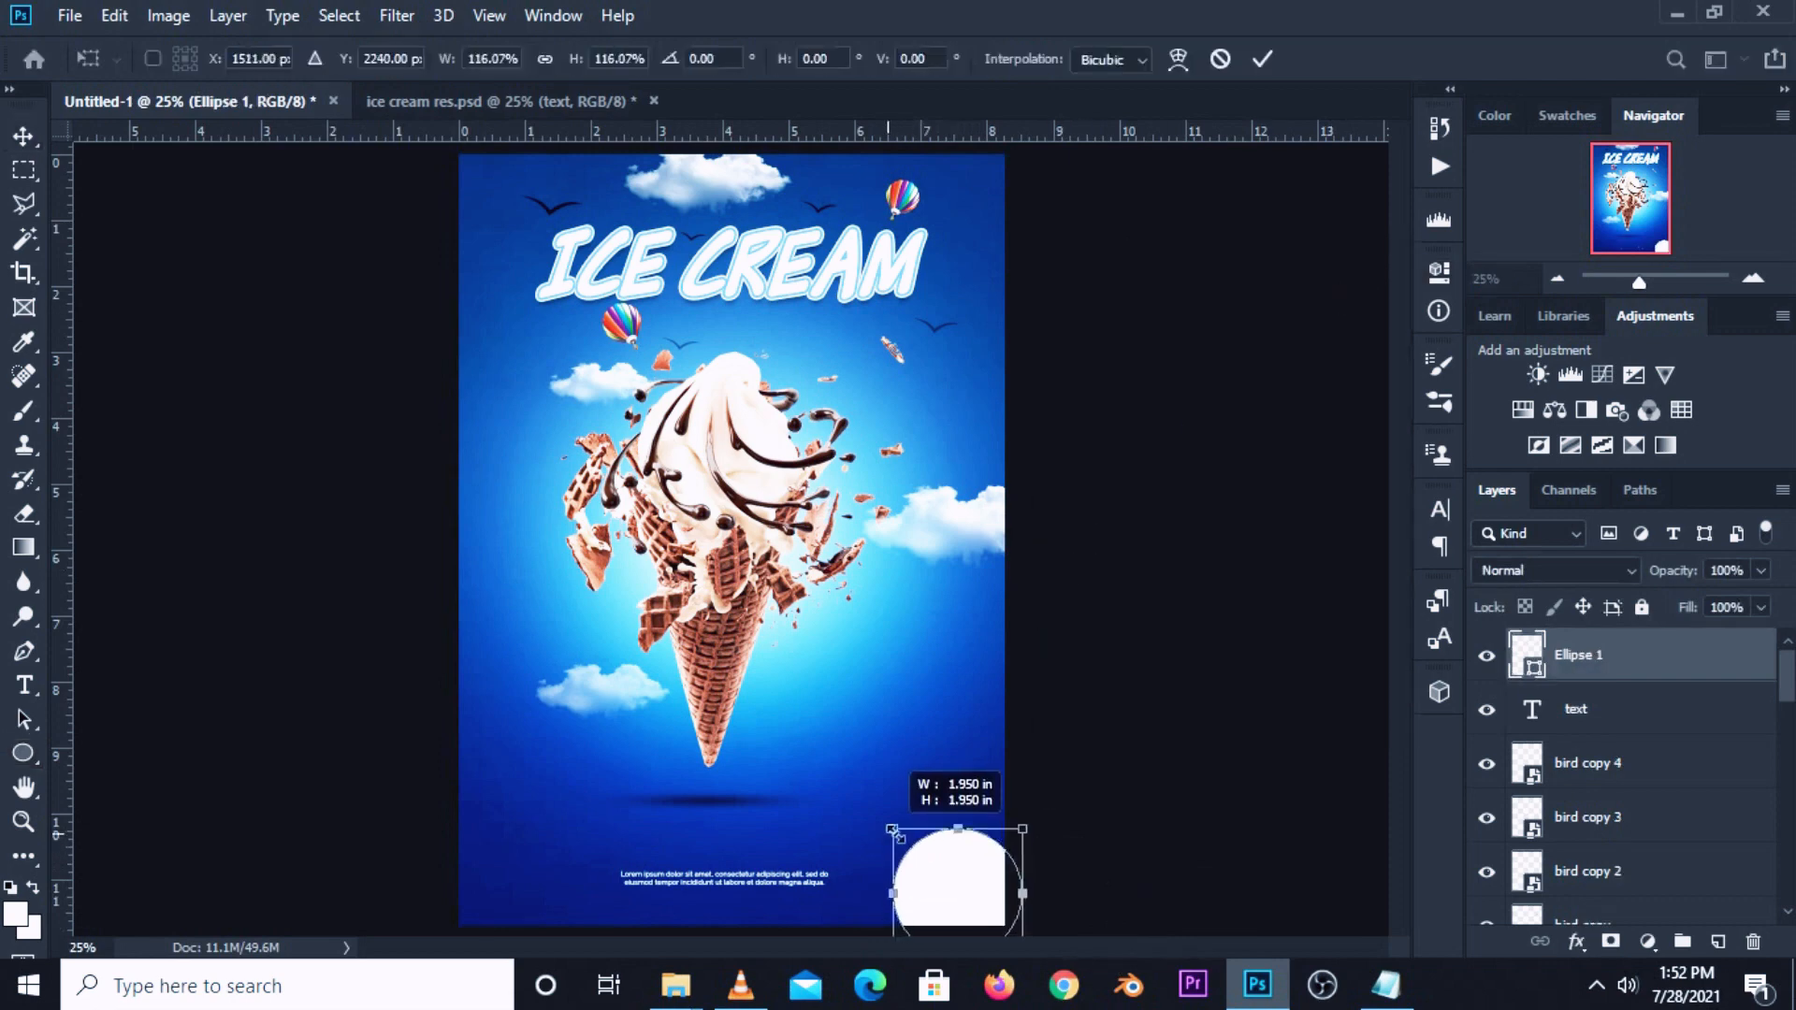
{"action": "left_click_drag", "start_coordinate": [950, 910], "coordinate": [956, 918]}
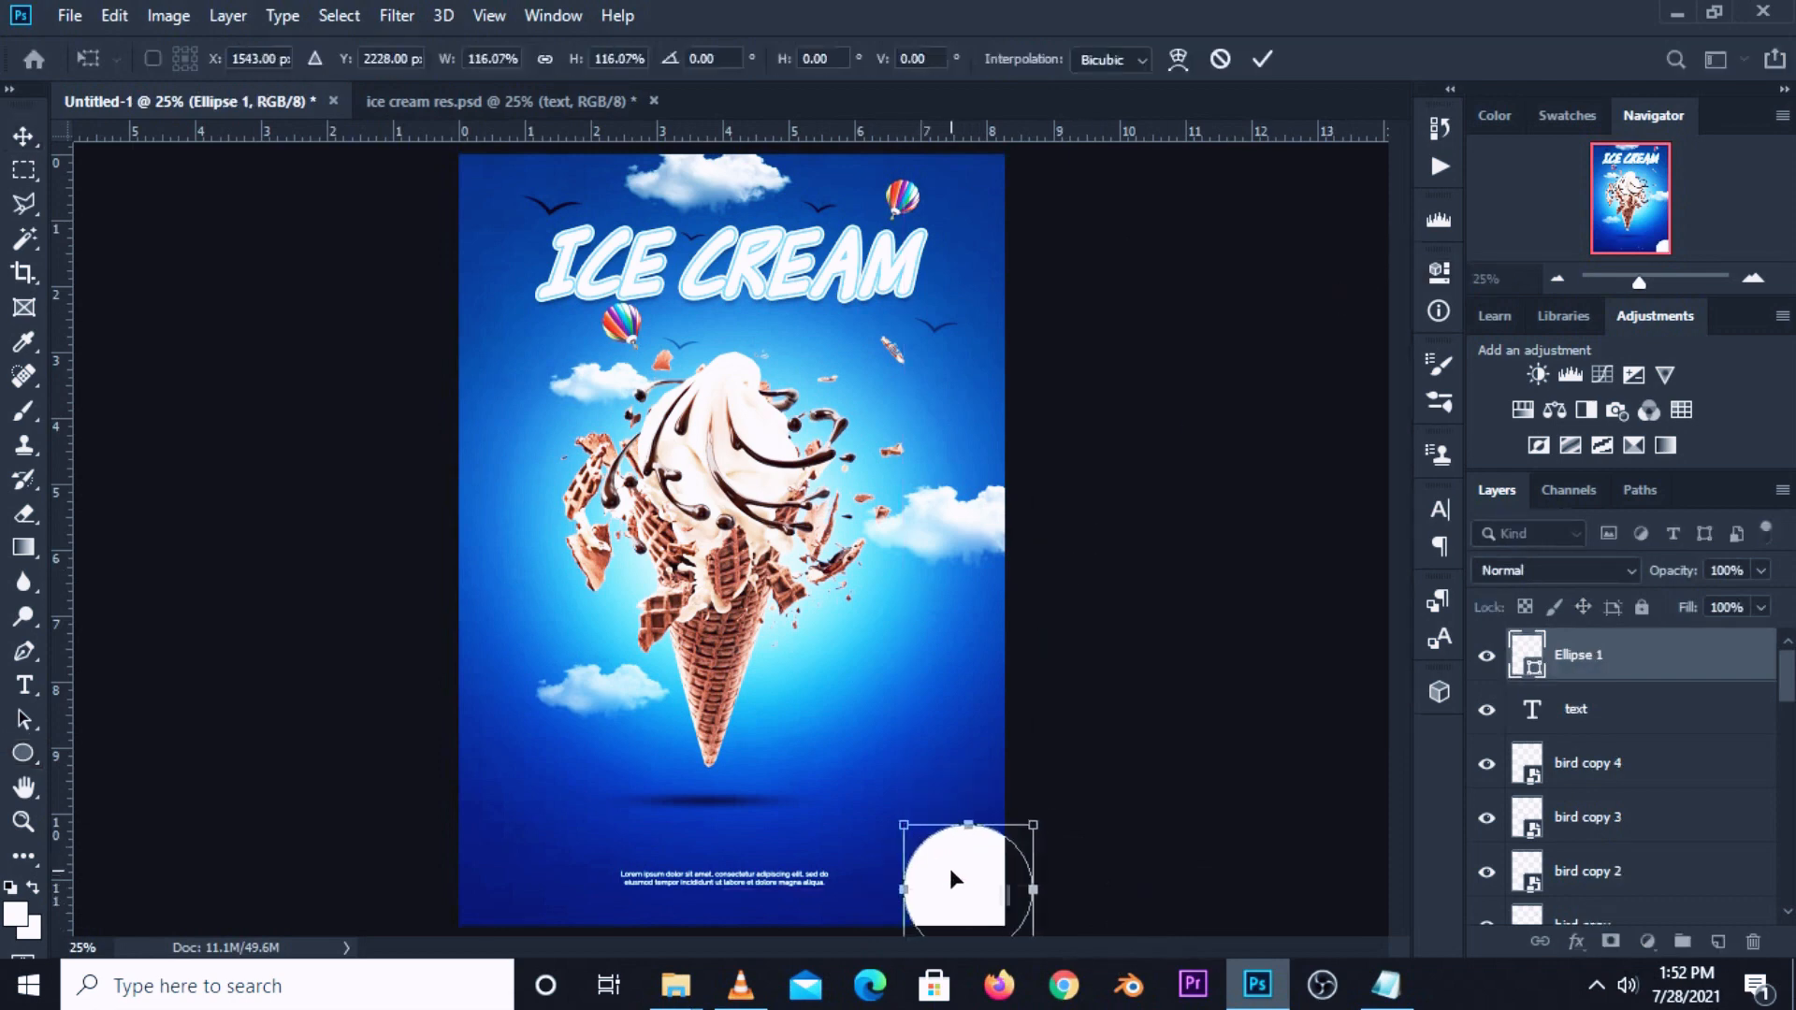
{"action": "key", "text": "Return"}
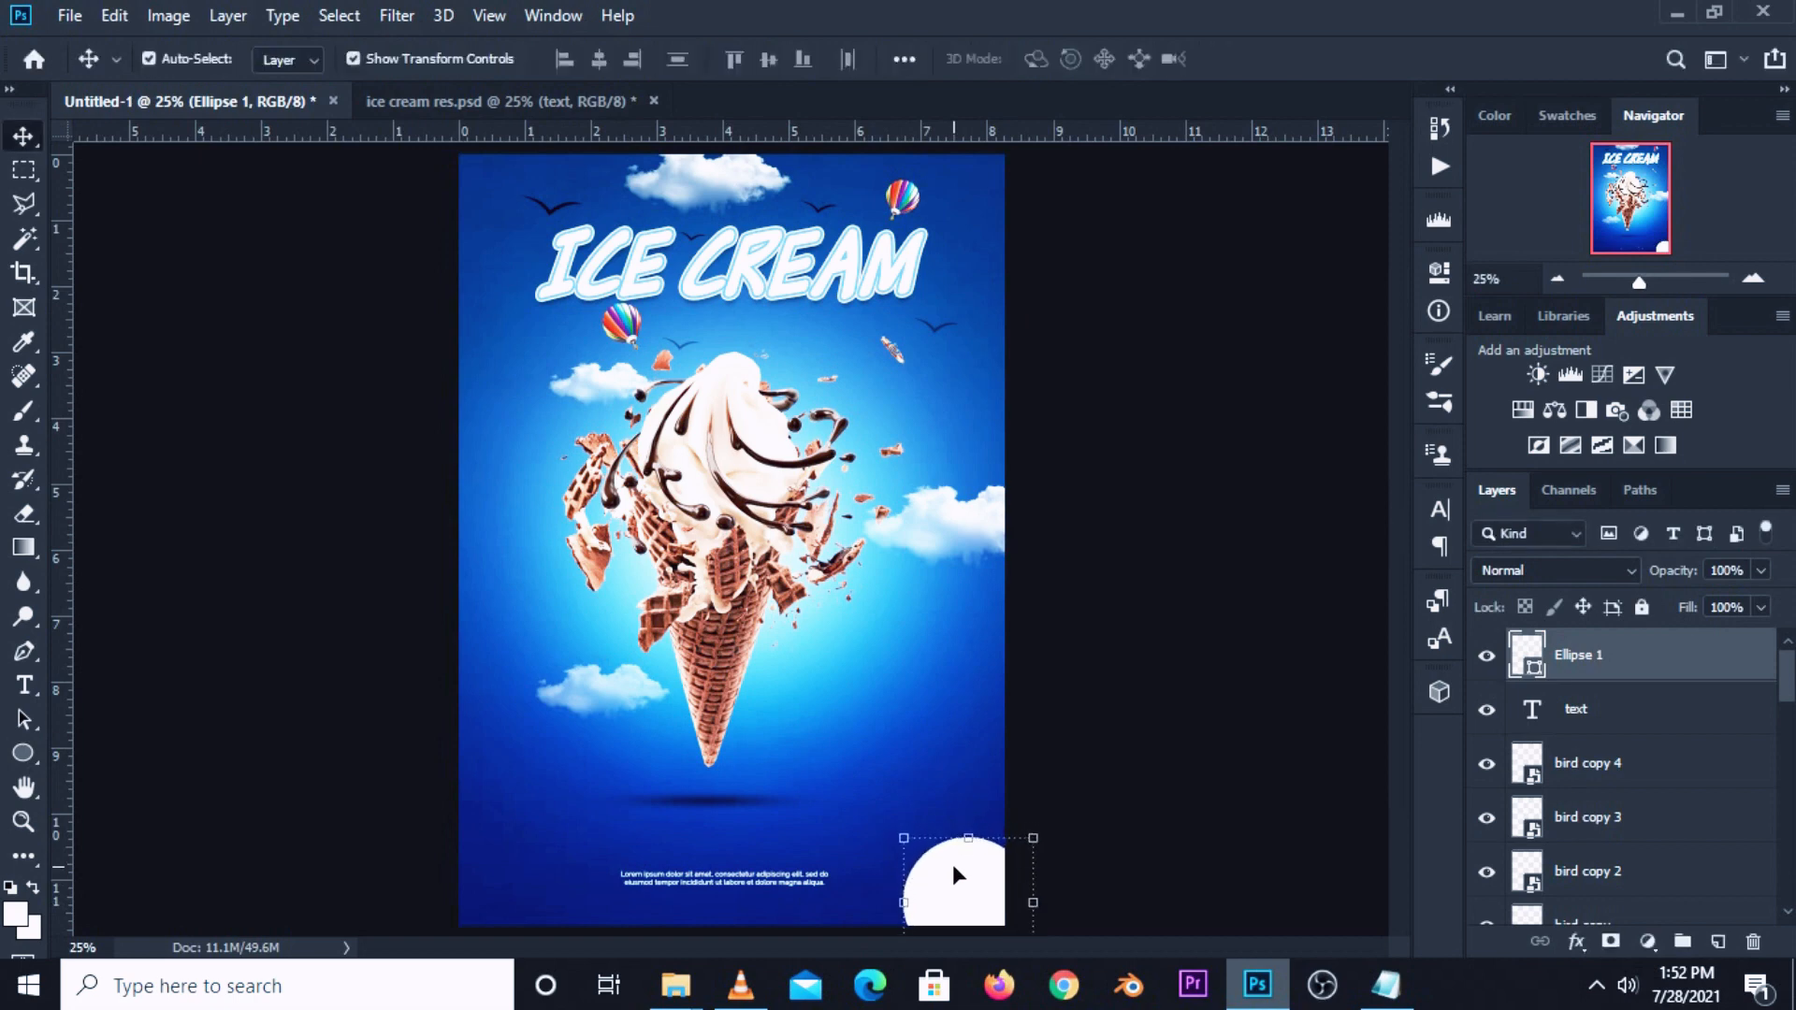
{"action": "left_click", "coordinate": [1076, 714]}
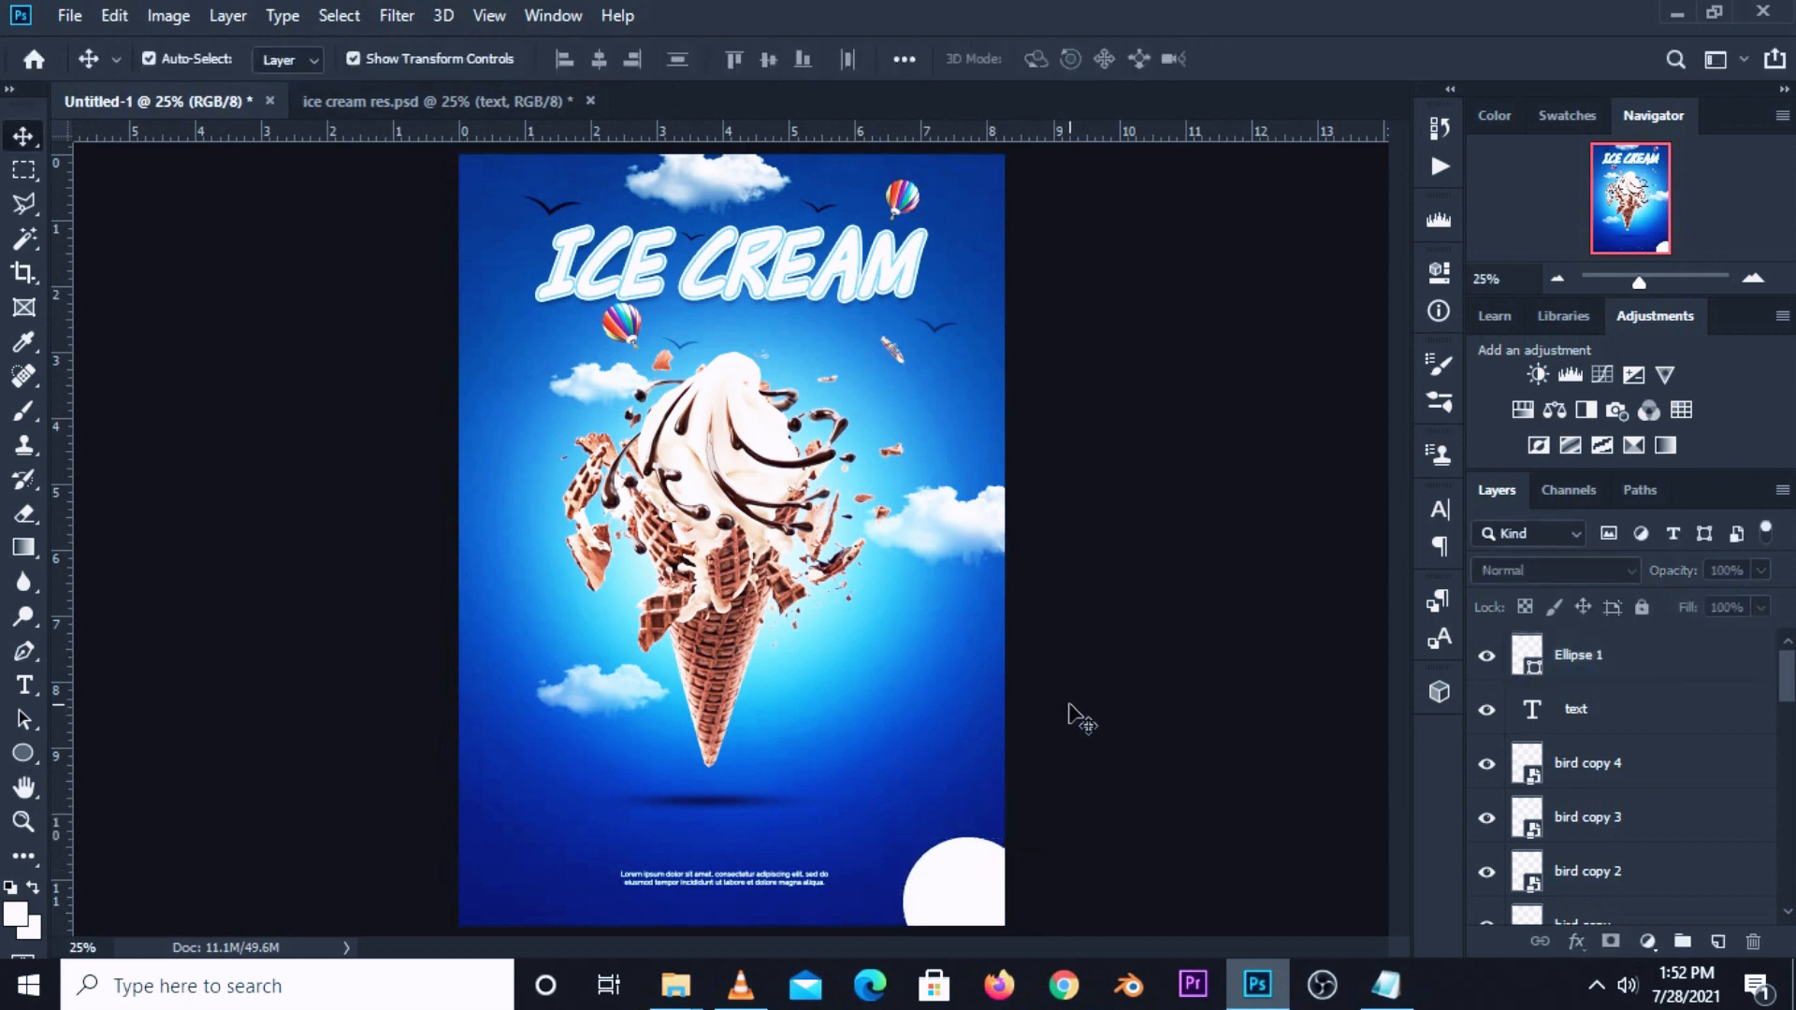
Switch to the Notepad notes, copy "100%" and return to the poster in Photoshop.
{"action": "left_click", "coordinate": [505, 100]}
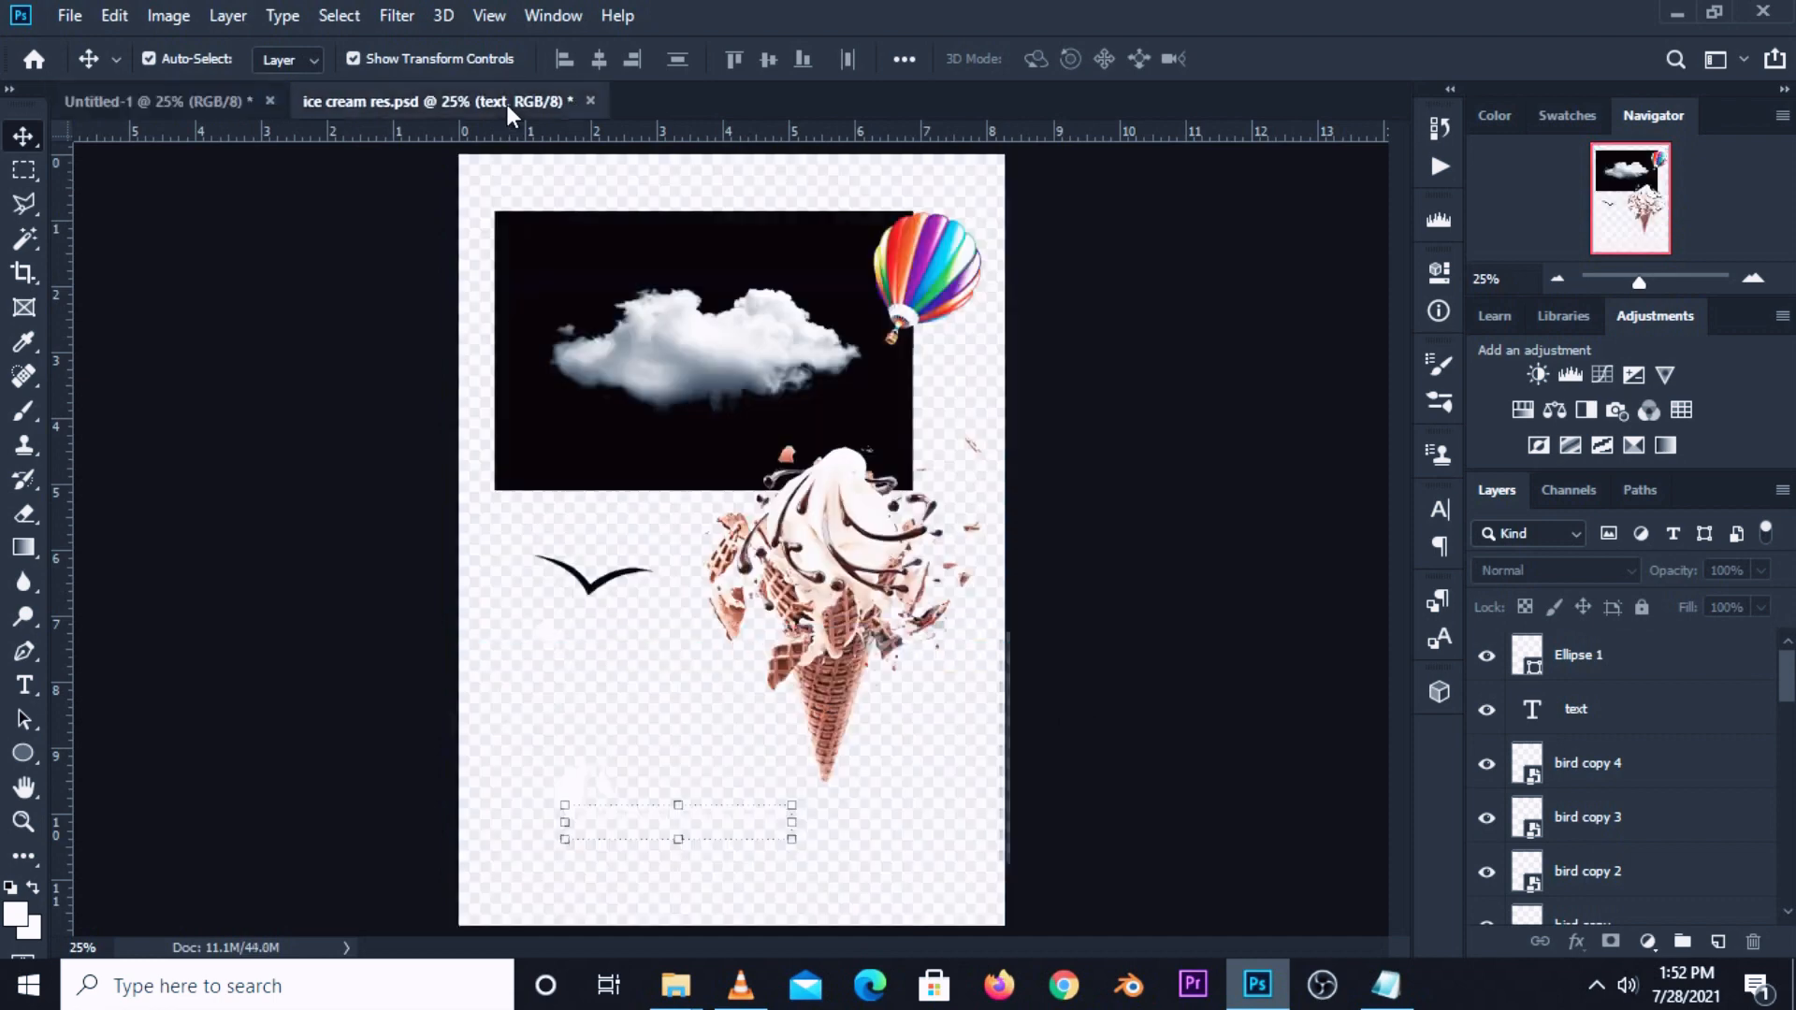
{"action": "left_click", "coordinate": [232, 104]}
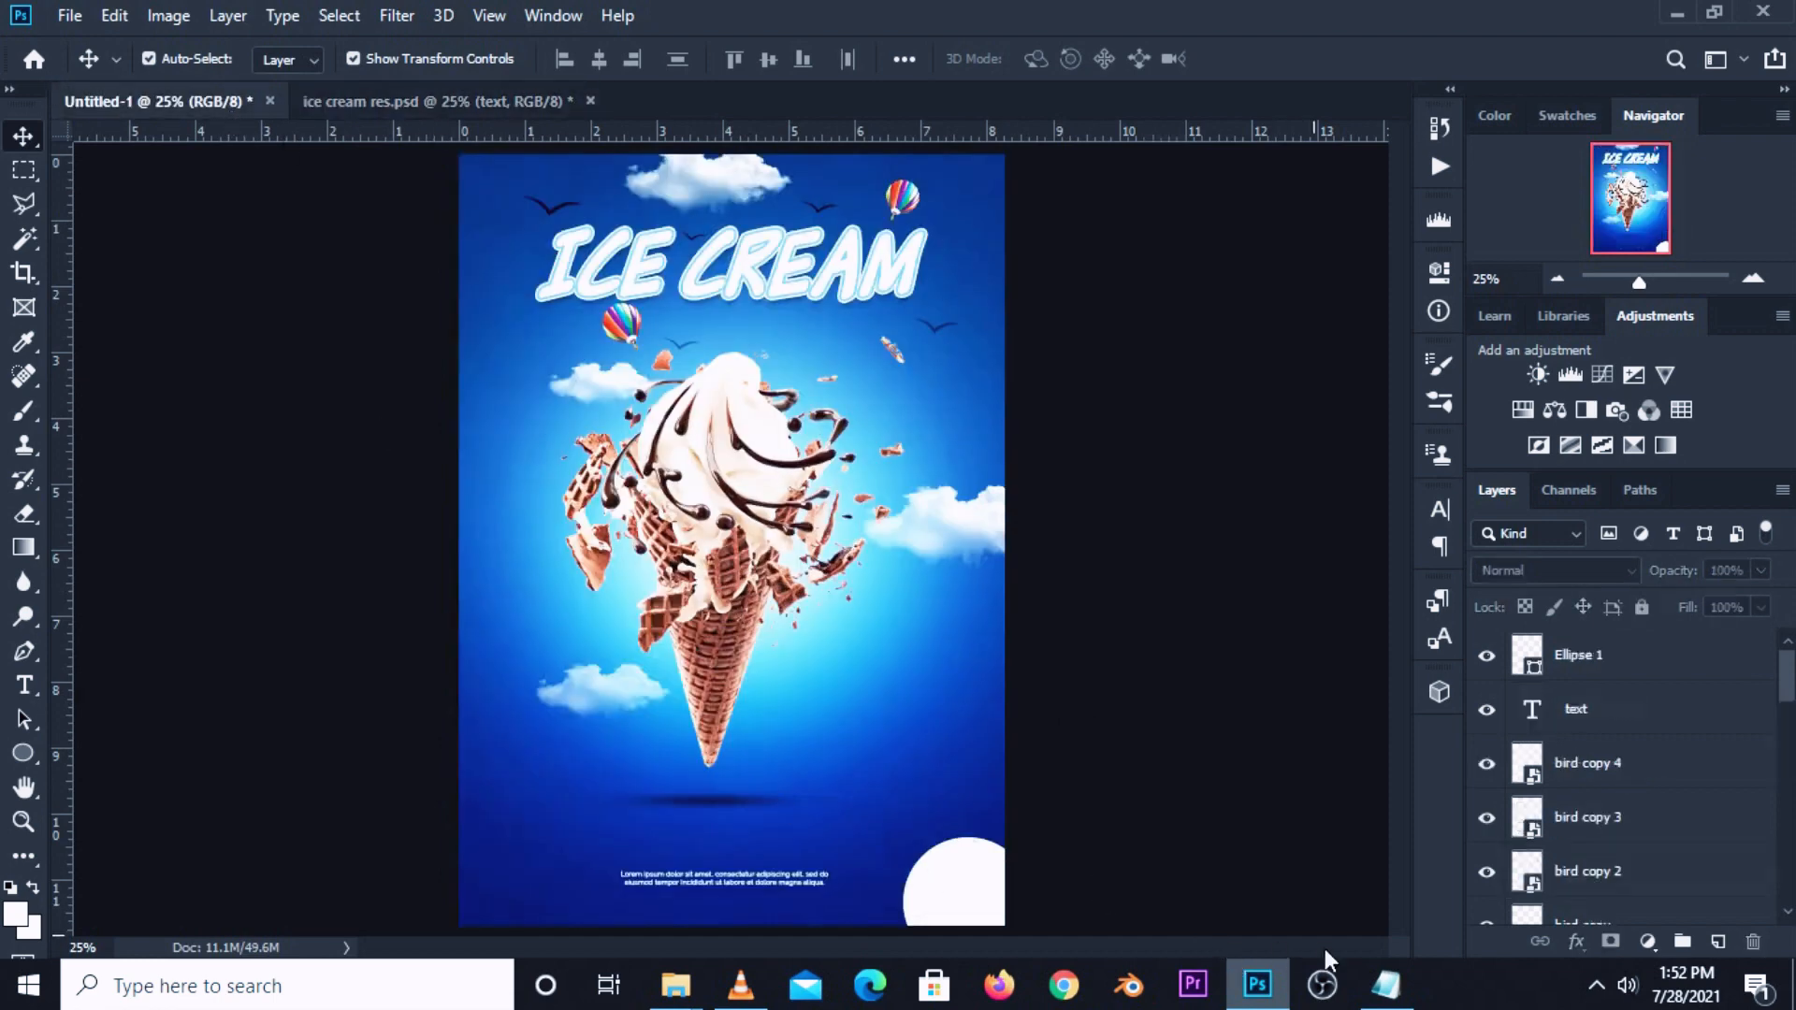
{"action": "left_click", "coordinate": [1385, 985]}
{"action": "left_click_drag", "start_coordinate": [896, 506], "coordinate": [847, 506]}
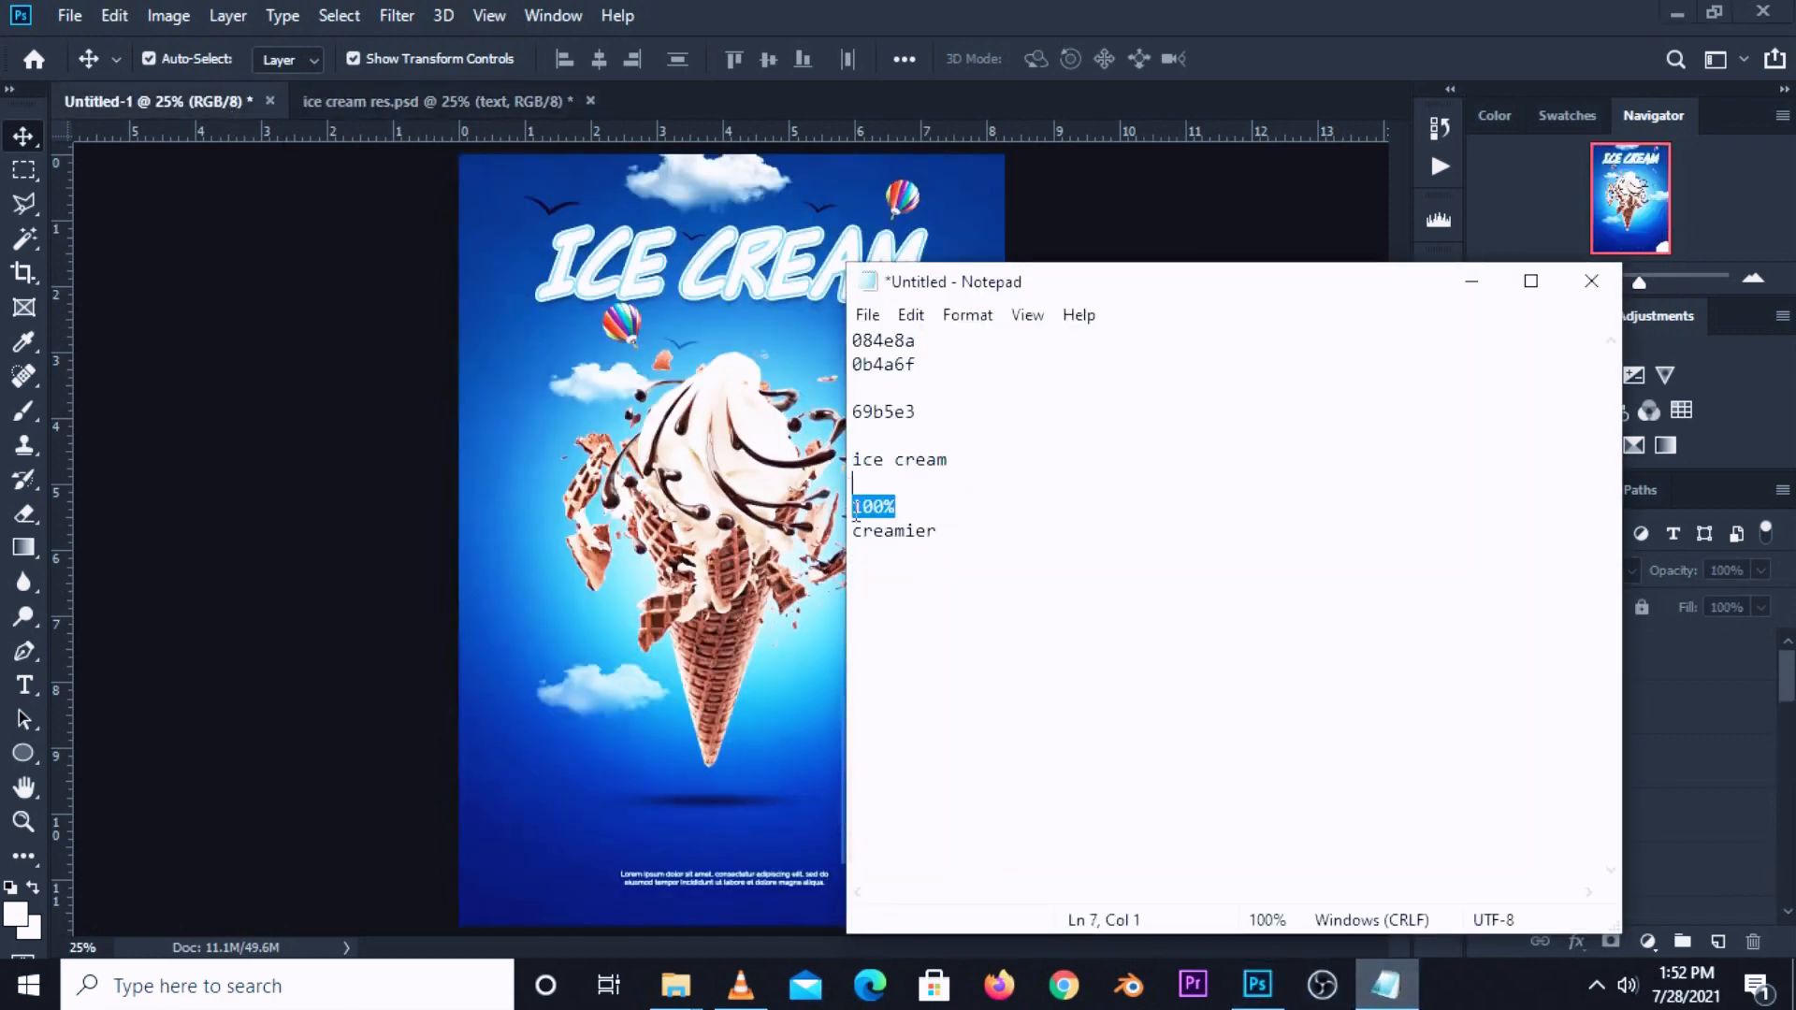
{"action": "right_click", "coordinate": [868, 521]}
{"action": "left_click", "coordinate": [928, 602]}
{"action": "left_click", "coordinate": [1082, 201]}
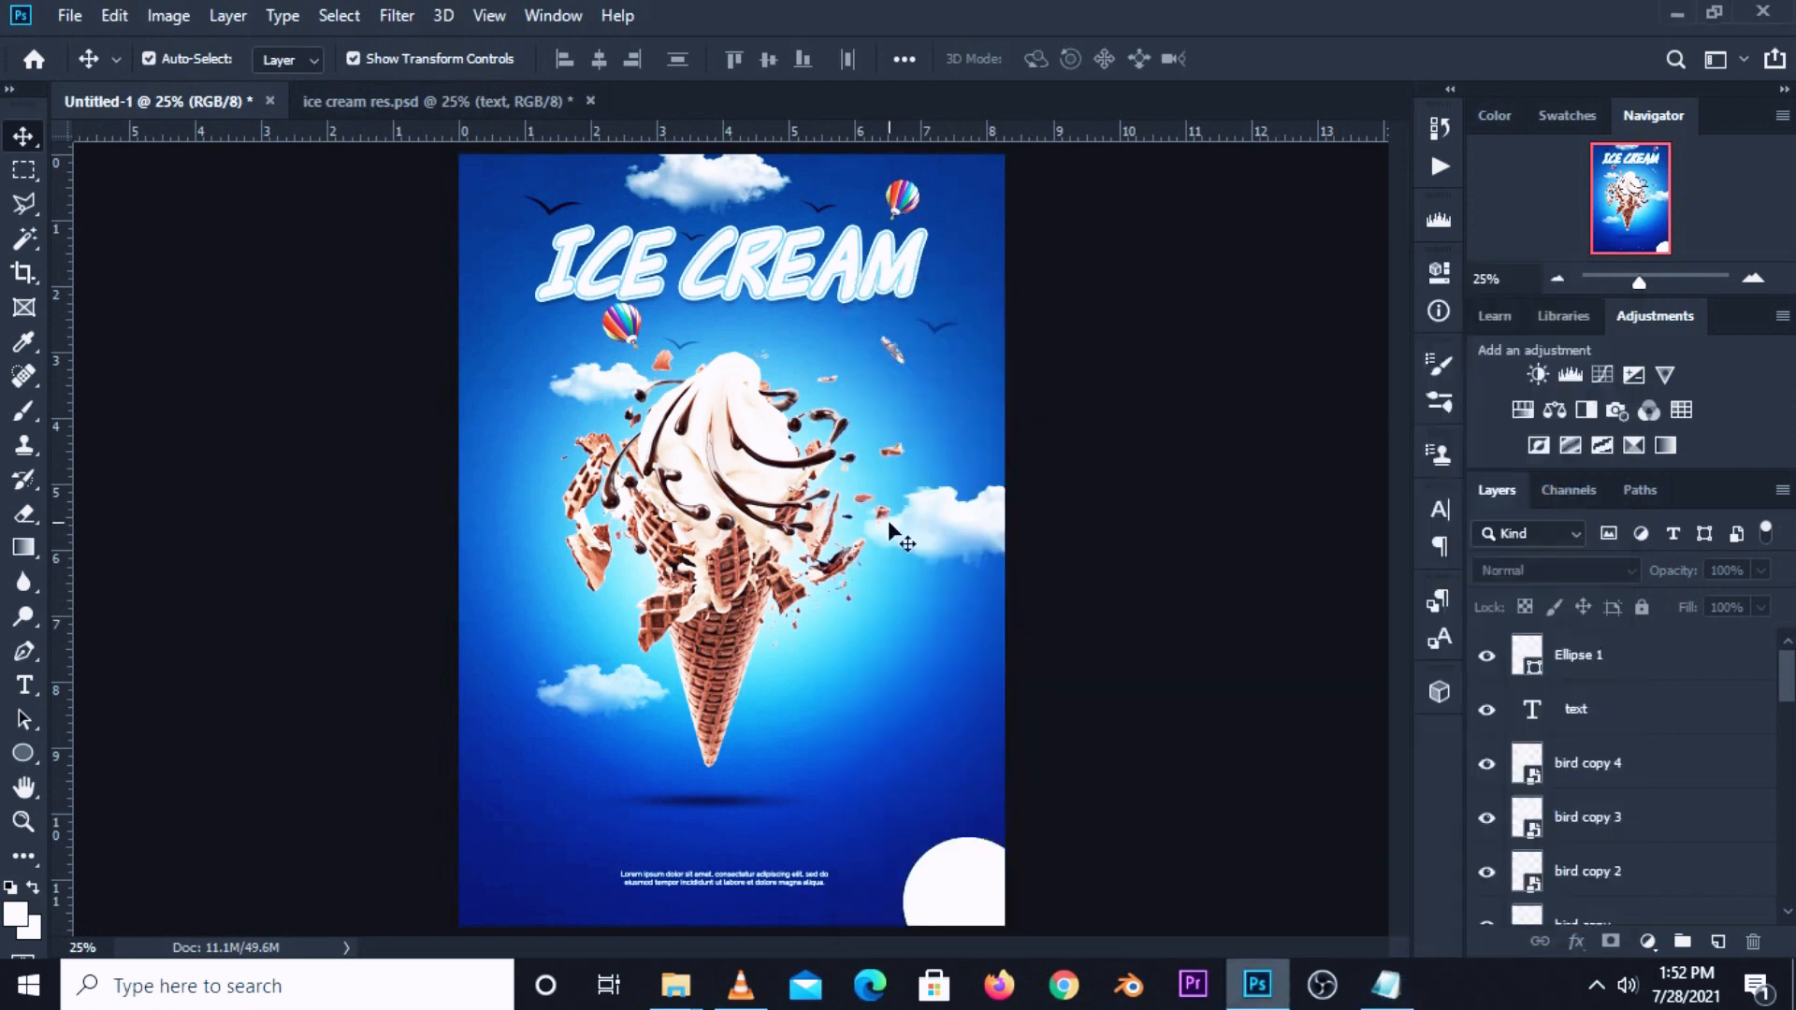
Add a horizontal text line reading "100%" above the white circle.
{"action": "left_click", "coordinate": [17, 690]}
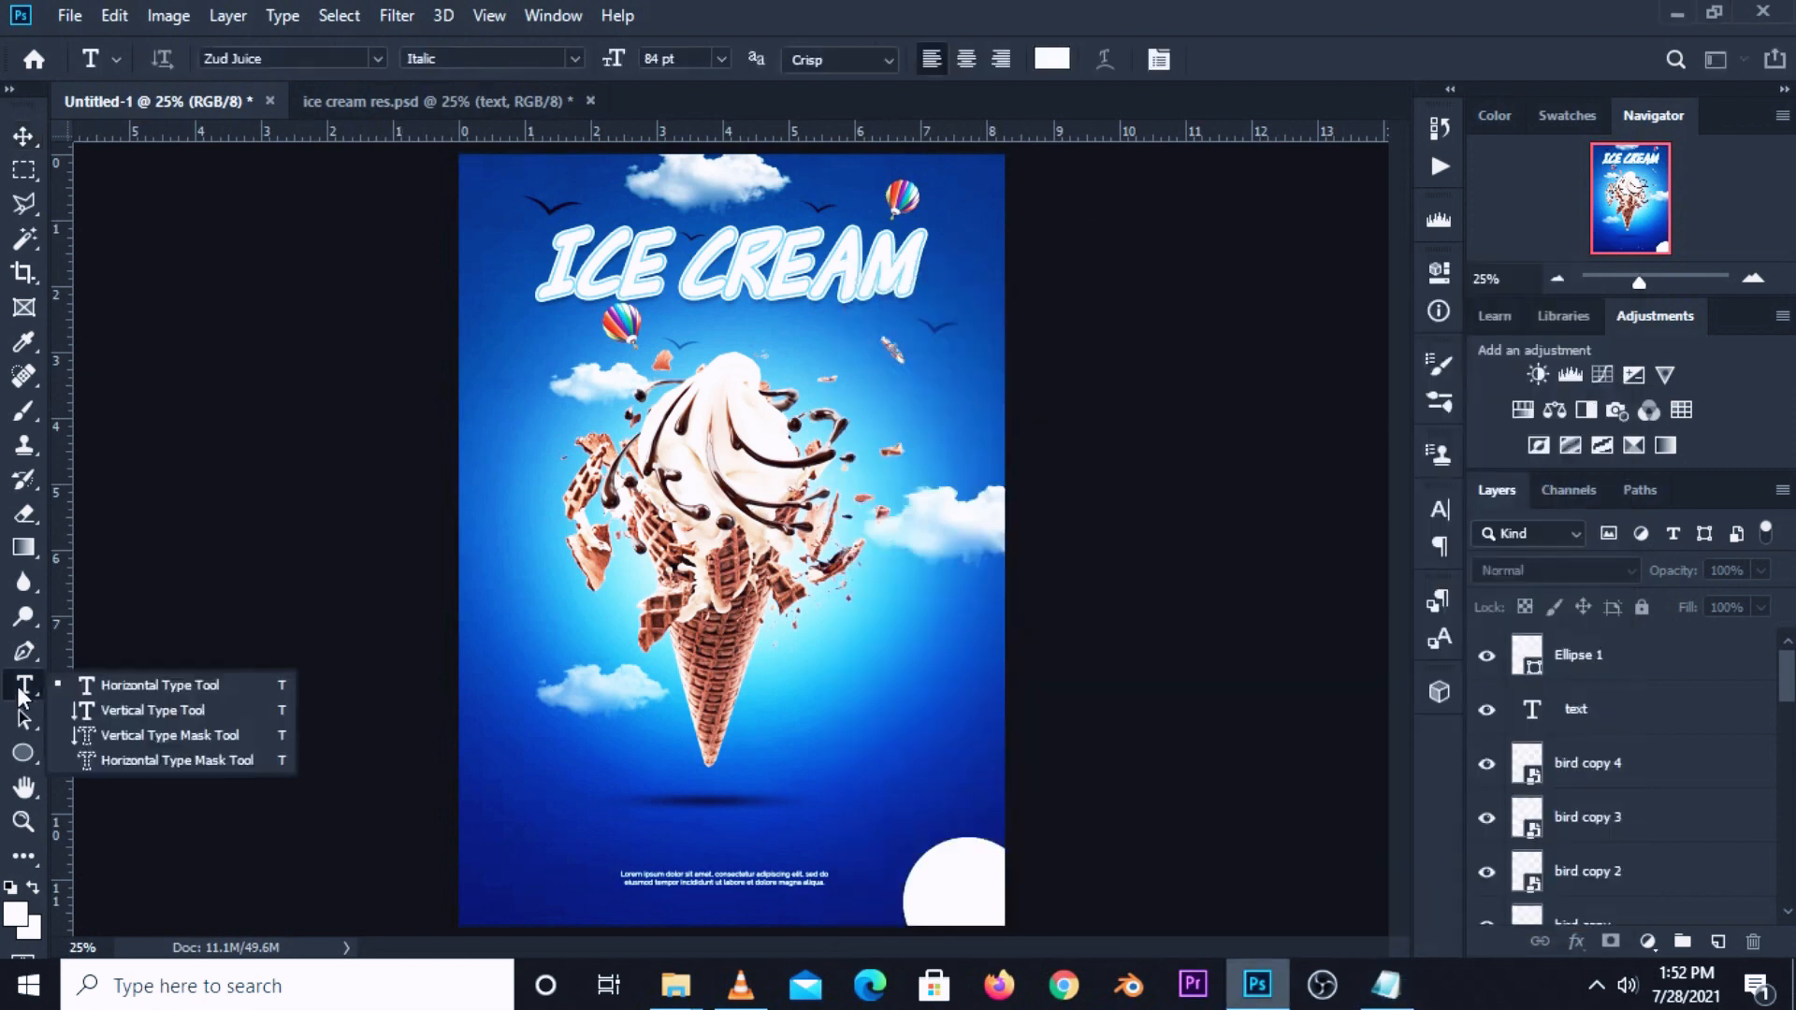
{"action": "left_click", "coordinate": [174, 684]}
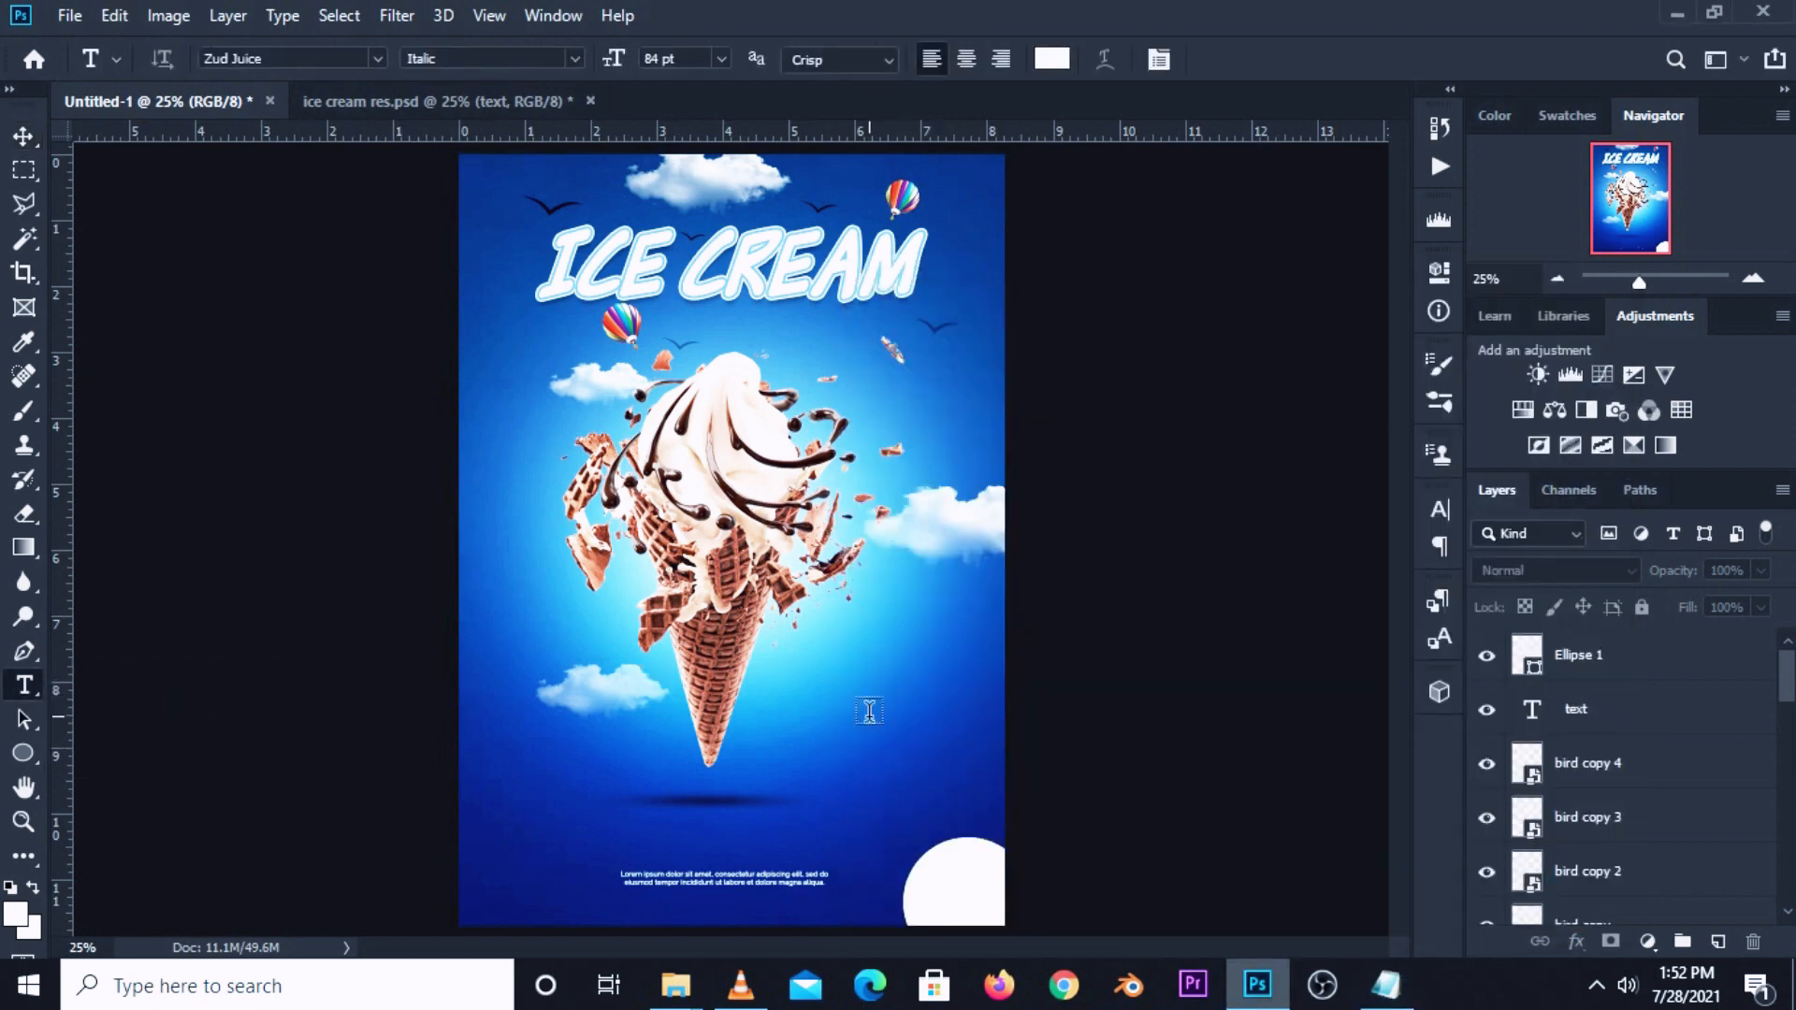
{"action": "left_click", "coordinate": [868, 711]}
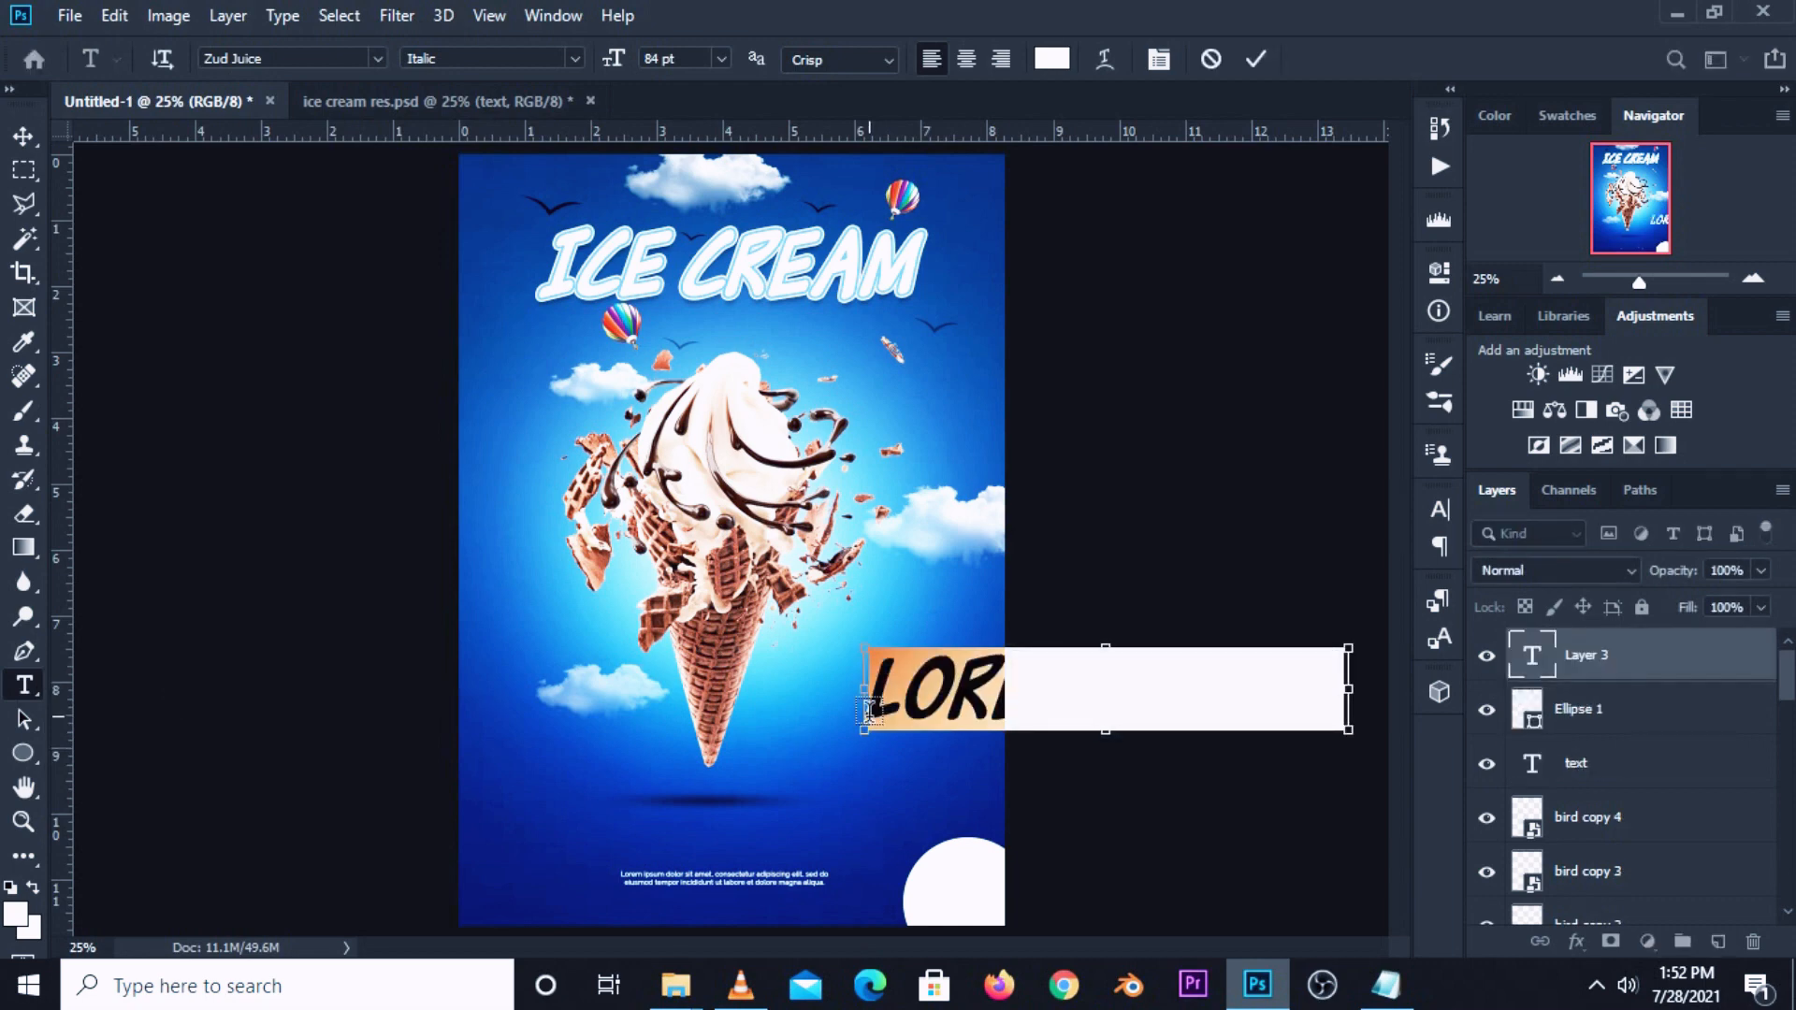
{"action": "type", "text": "100"}
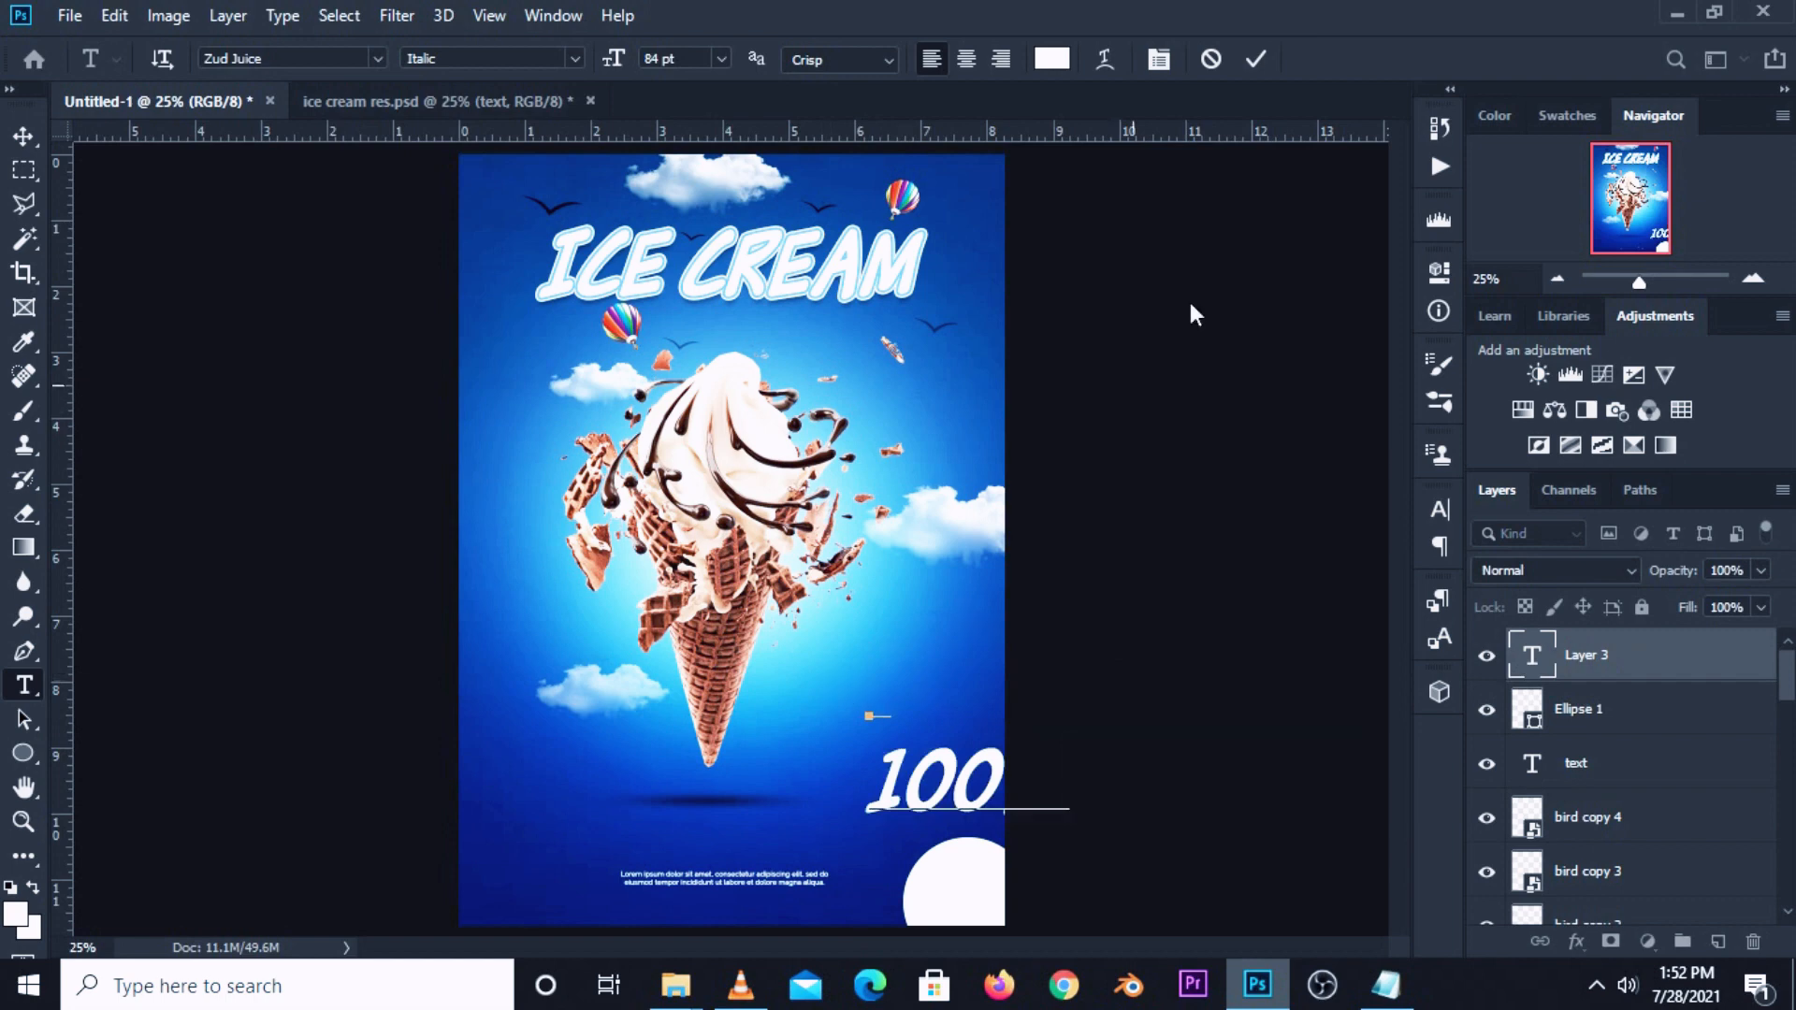
{"action": "left_click", "coordinate": [1257, 59]}
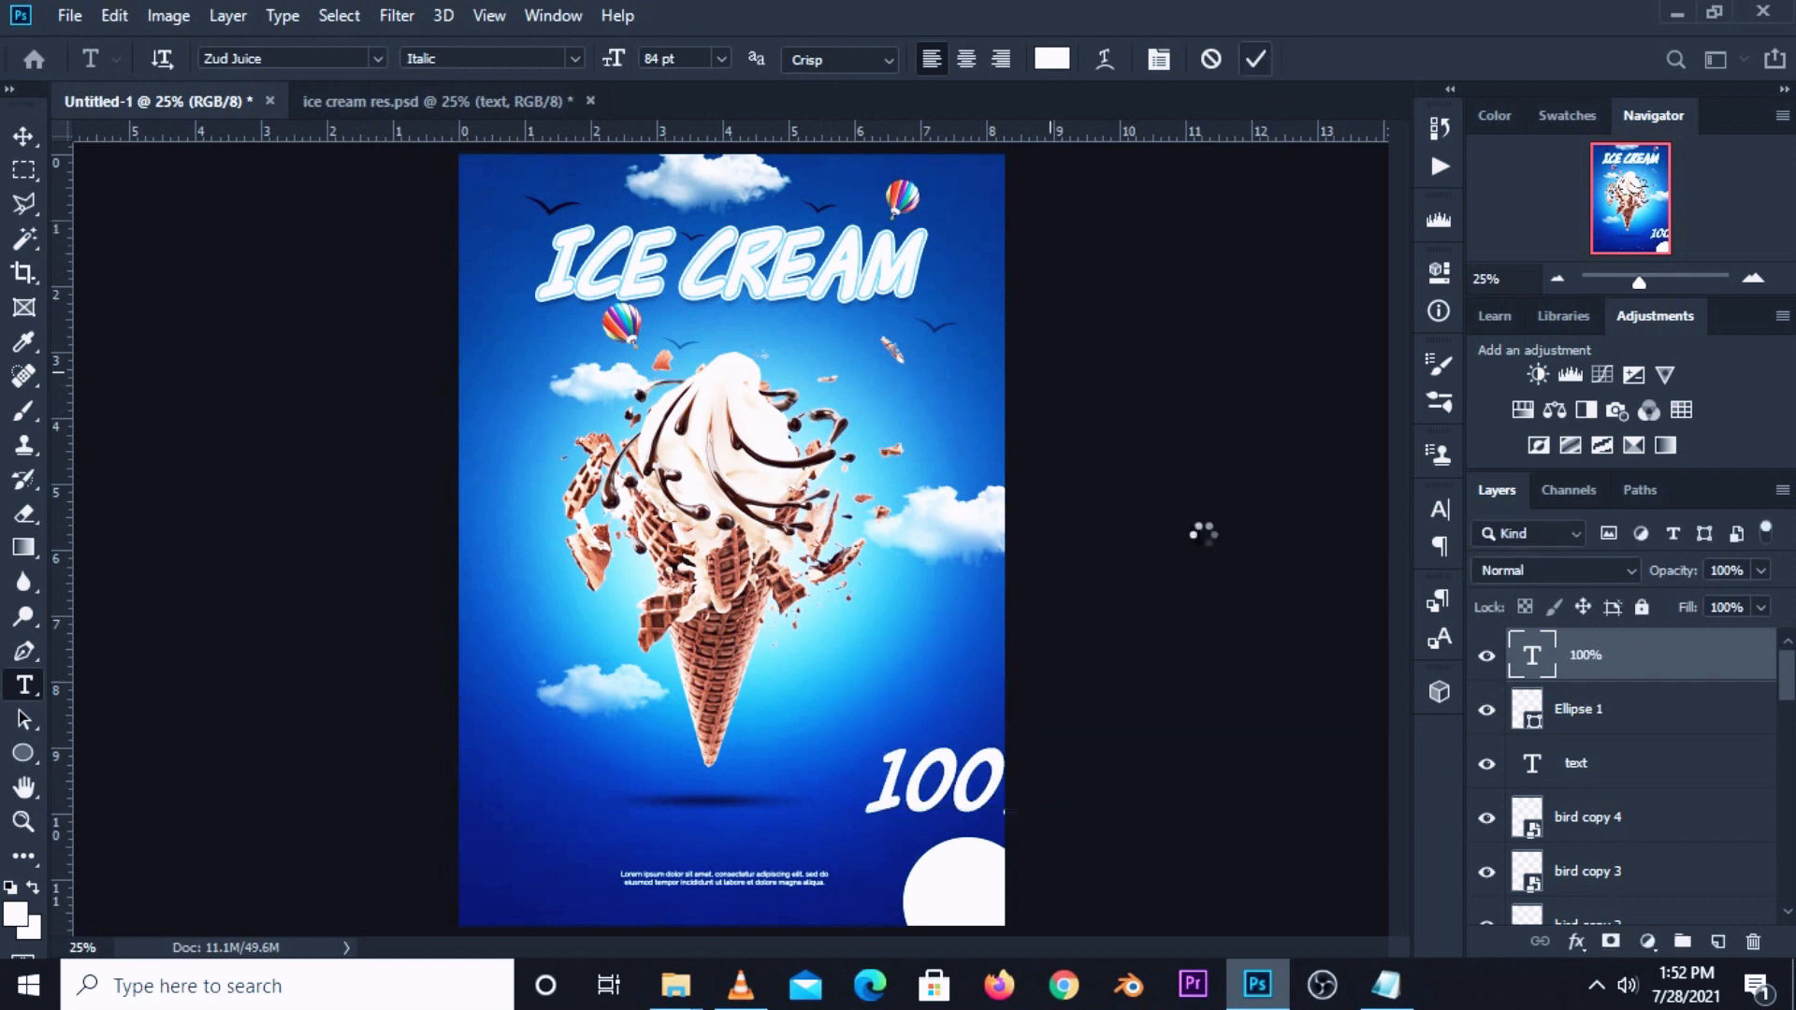
Recolour the "100%" text to the dark blue 012473, sampled from the poster background.
{"action": "left_click", "coordinate": [1440, 509]}
{"action": "left_click", "coordinate": [1357, 668]}
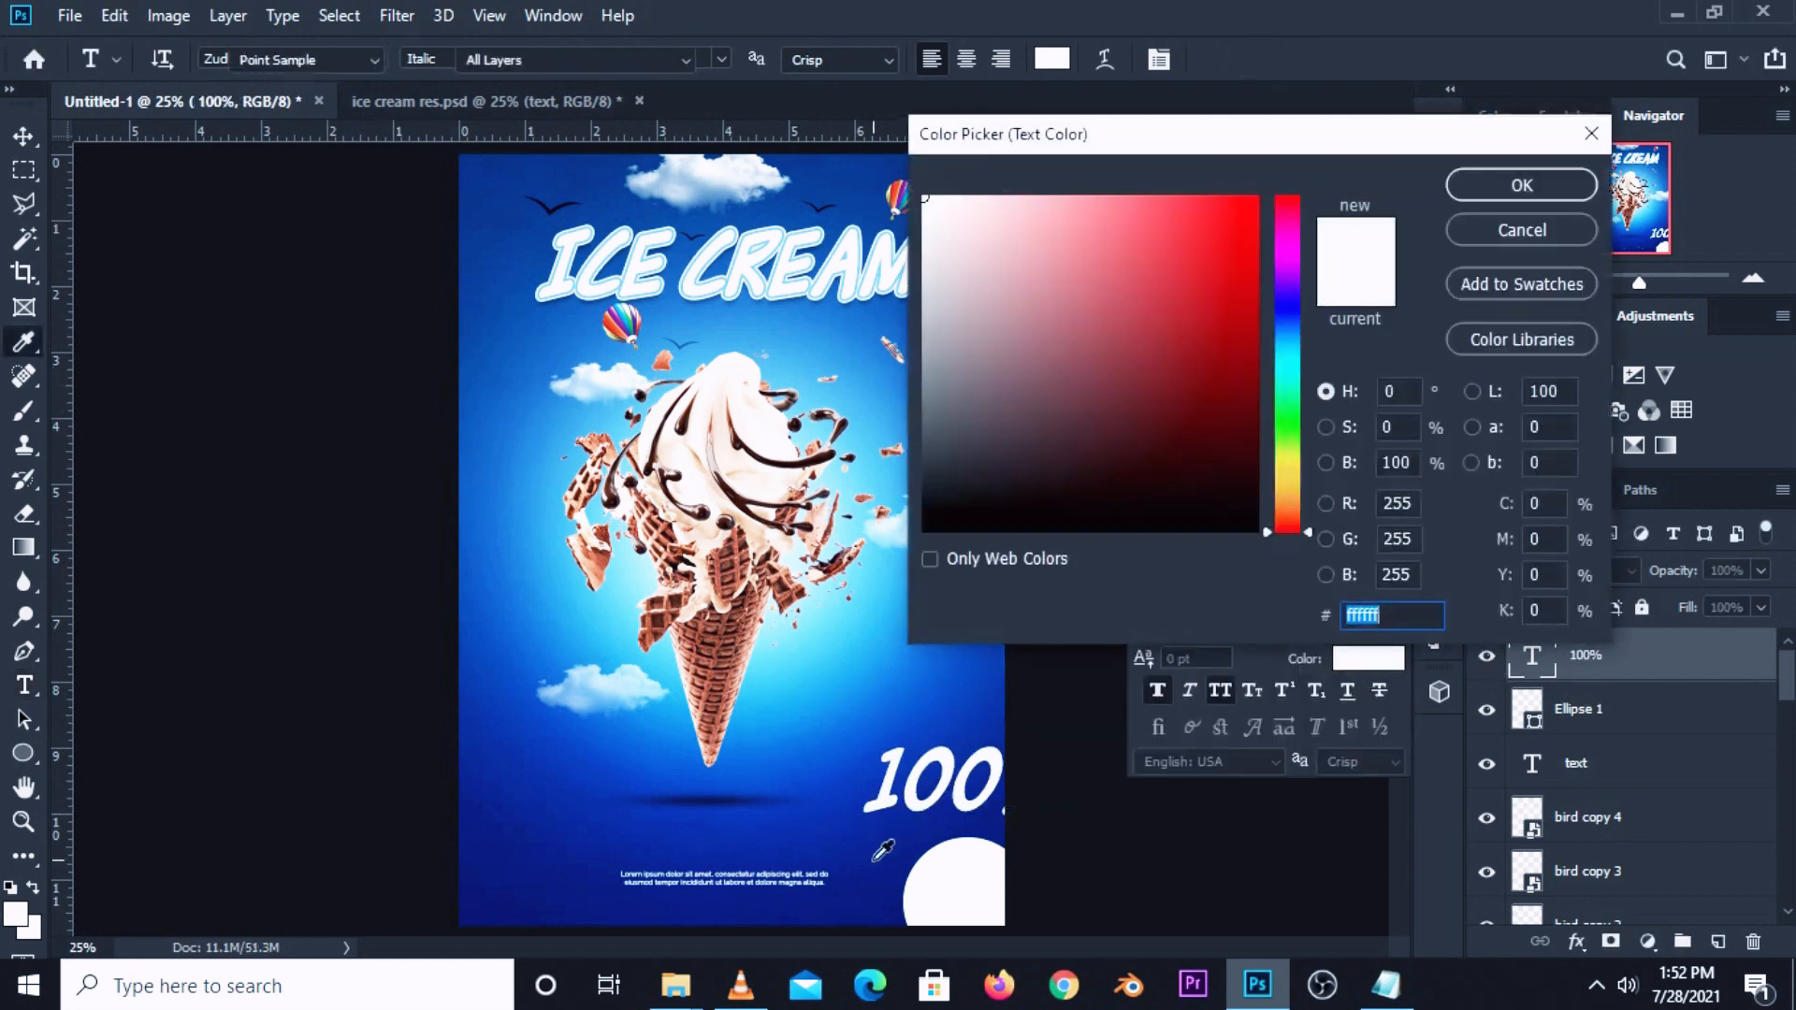
{"action": "left_click", "coordinate": [880, 847]}
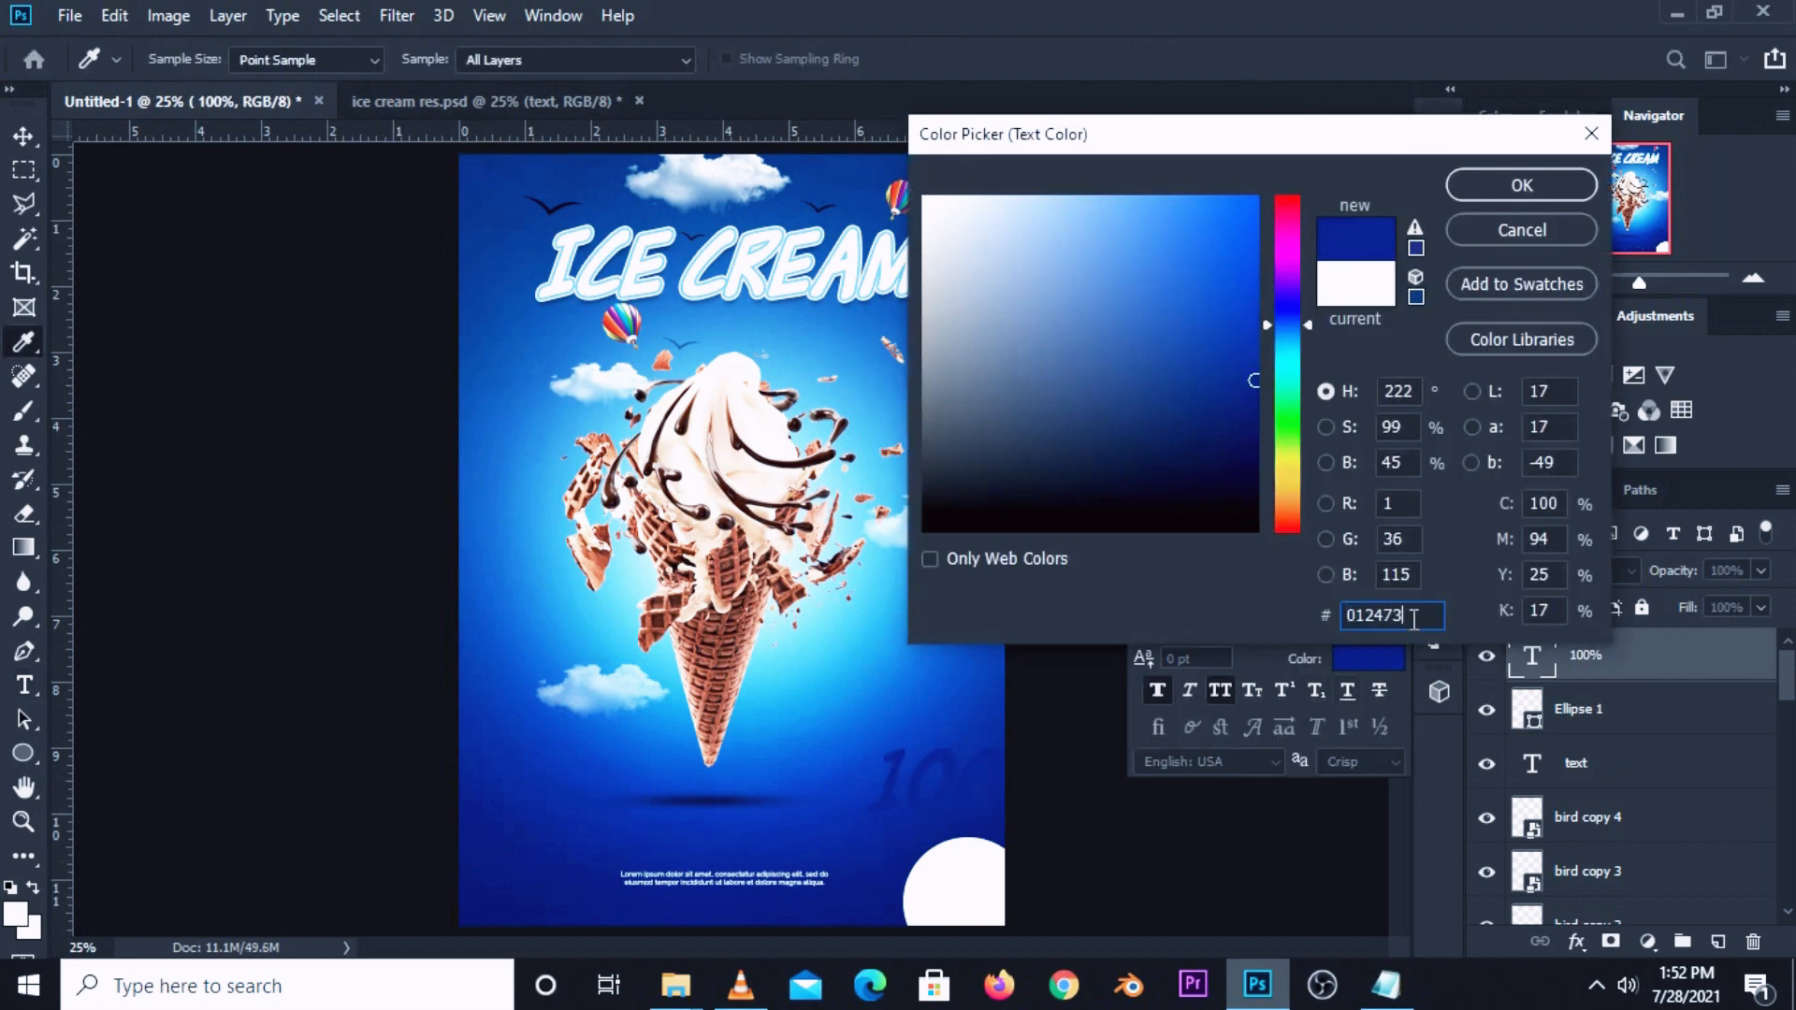
{"action": "left_click", "coordinate": [1485, 187]}
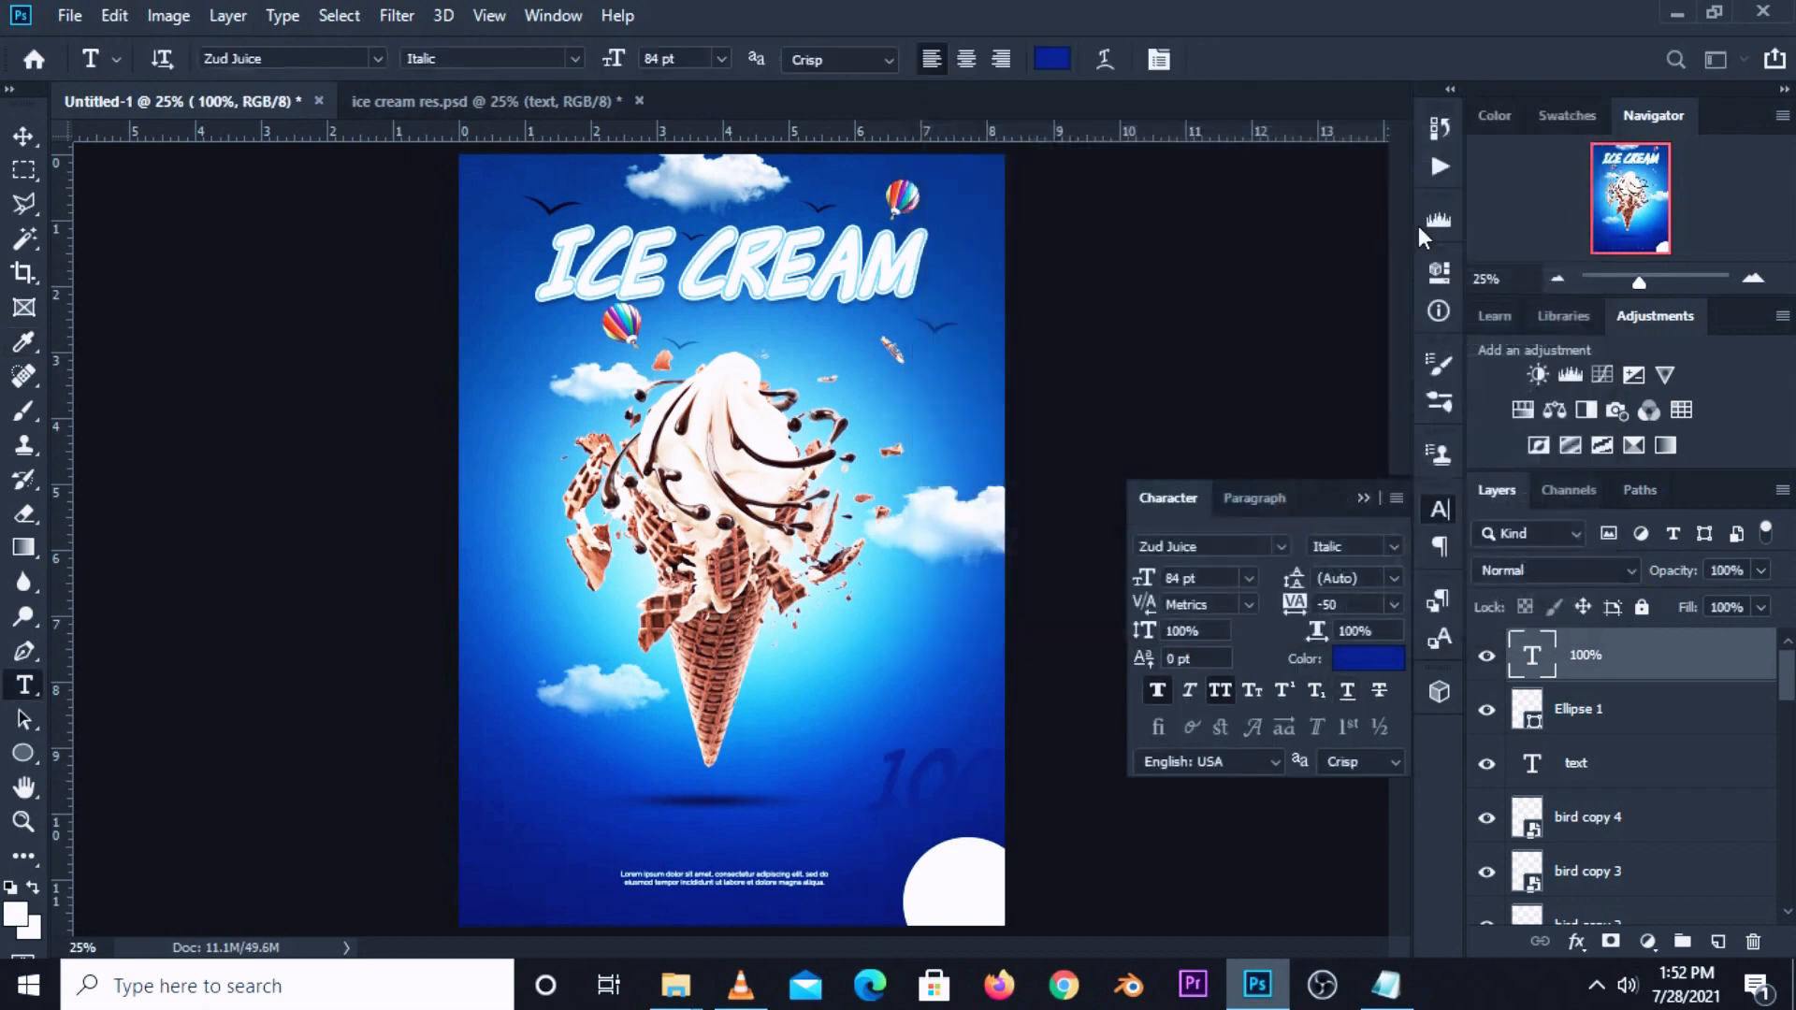
{"action": "left_click", "coordinate": [1359, 499]}
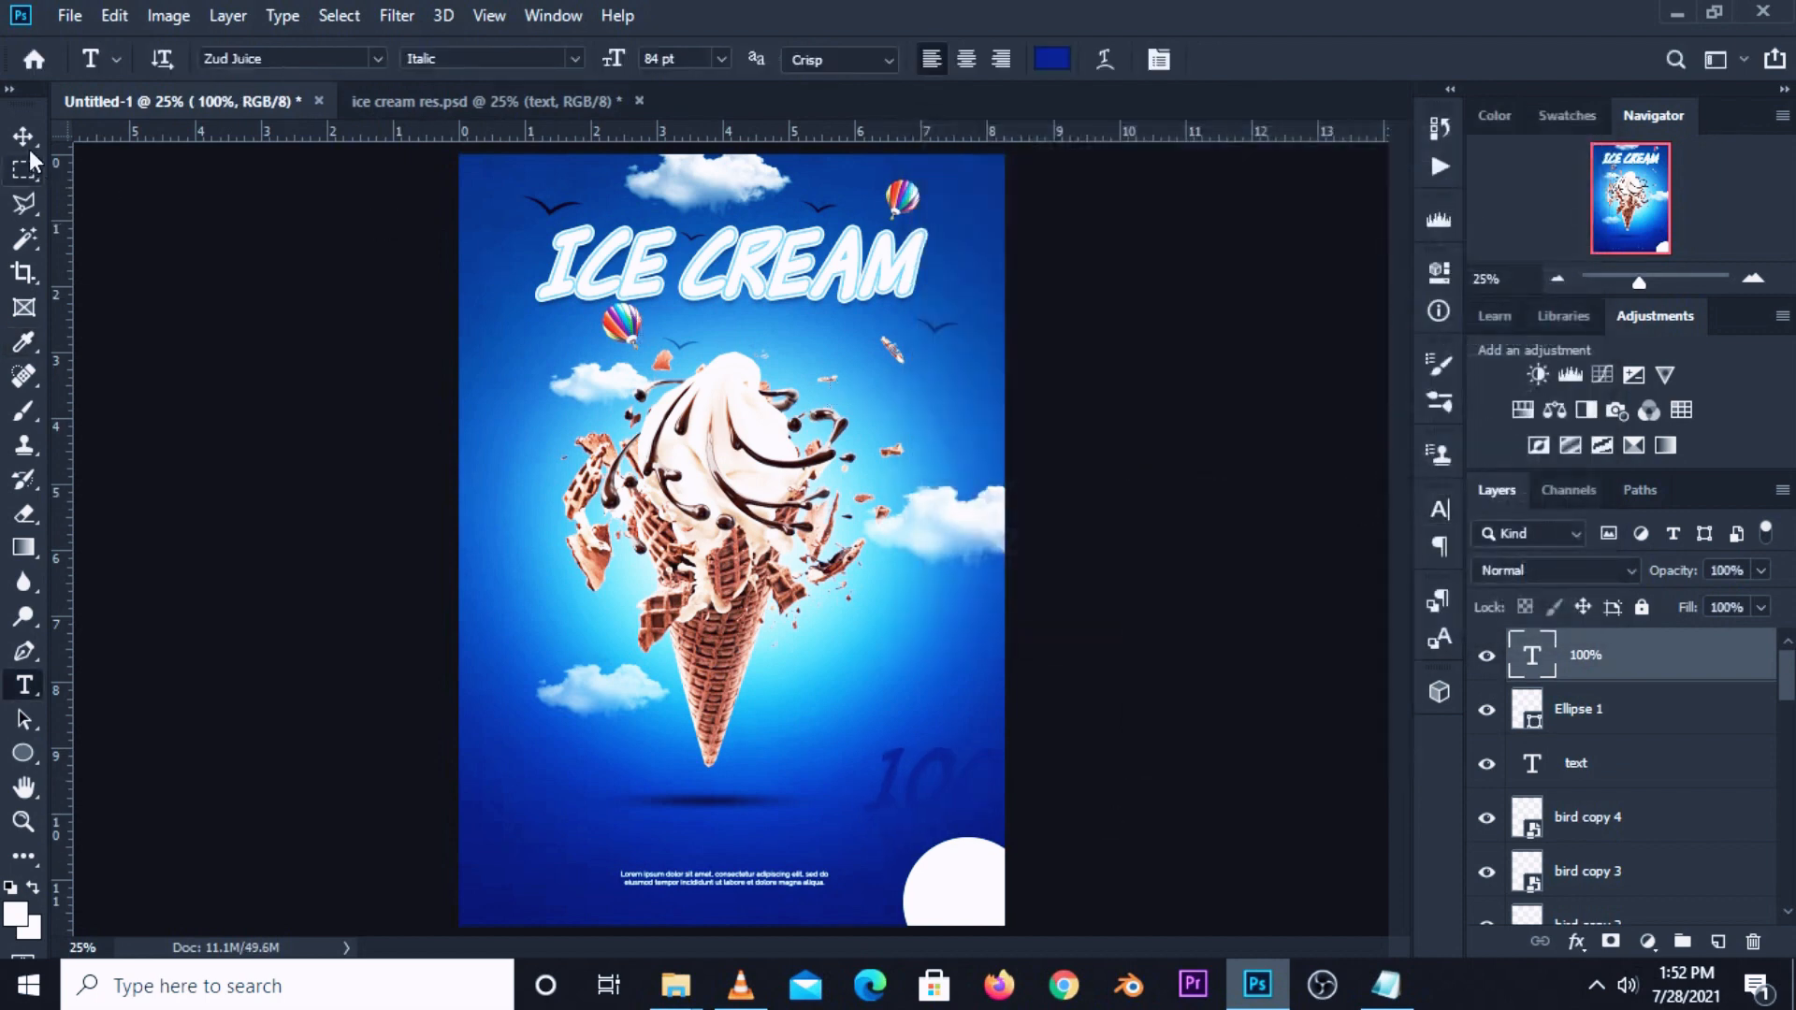
Scale the "100%" text to about 24% and place it inside the white circle.
{"action": "left_click_drag", "start_coordinate": [24, 135], "coordinate": [105, 148]}
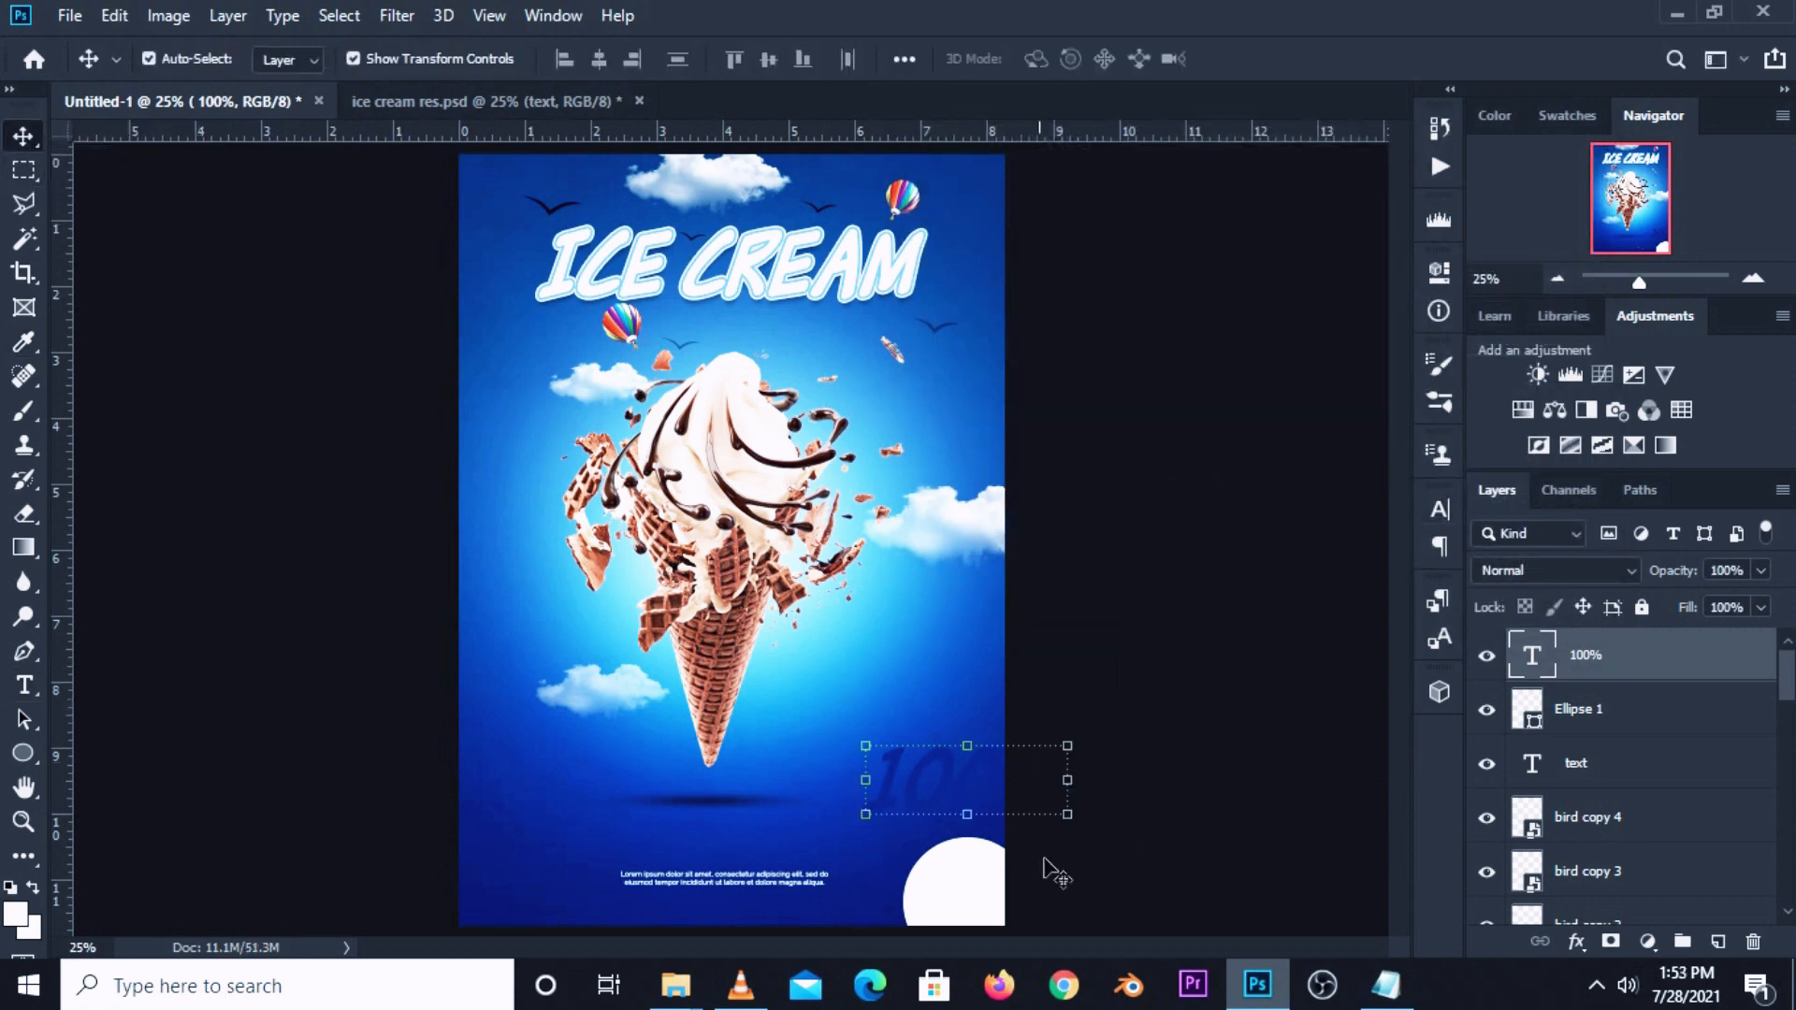
{"action": "scroll", "coordinate": [1055, 873], "scroll_direction": "up", "scroll_amount": 2}
{"action": "left_click_drag", "start_coordinate": [1400, 629], "coordinate": [1395, 710]}
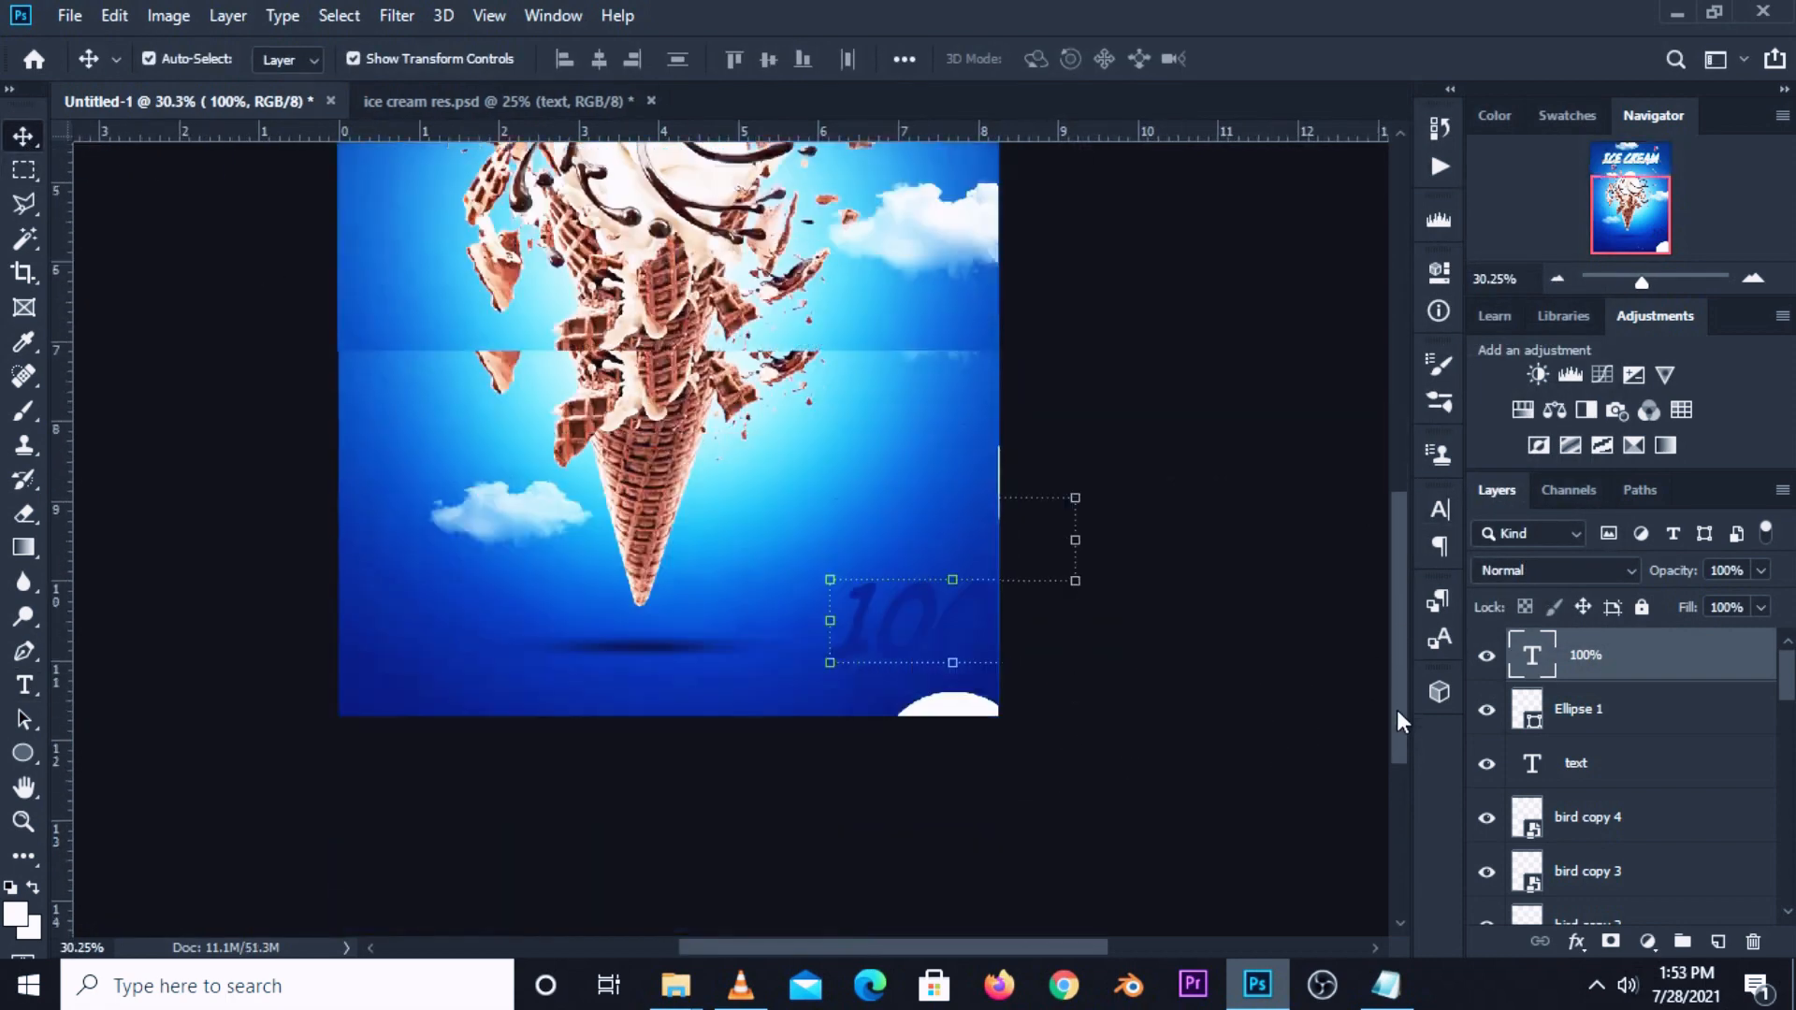
{"action": "key", "text": "ctrl+t"}
{"action": "left_click_drag", "start_coordinate": [1082, 409], "coordinate": [962, 469]}
{"action": "left_click_drag", "start_coordinate": [898, 565], "coordinate": [954, 664]}
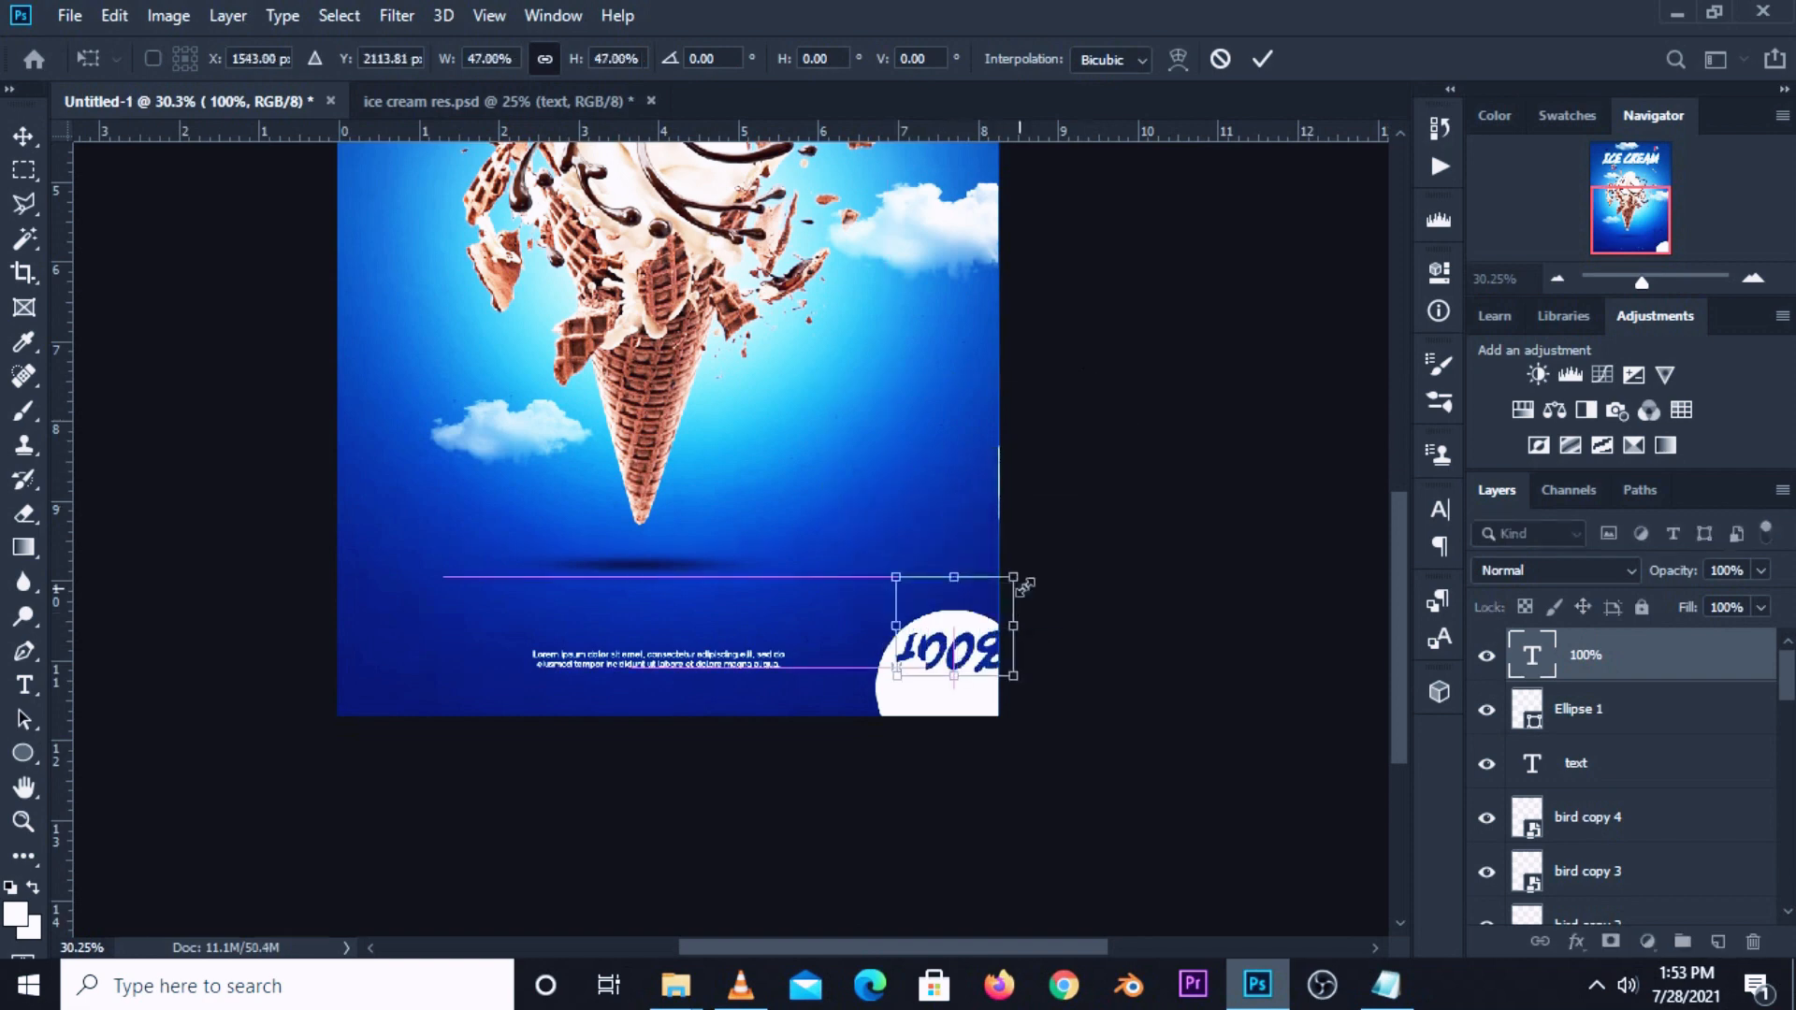
{"action": "left_click_drag", "start_coordinate": [1014, 565], "coordinate": [966, 623]}
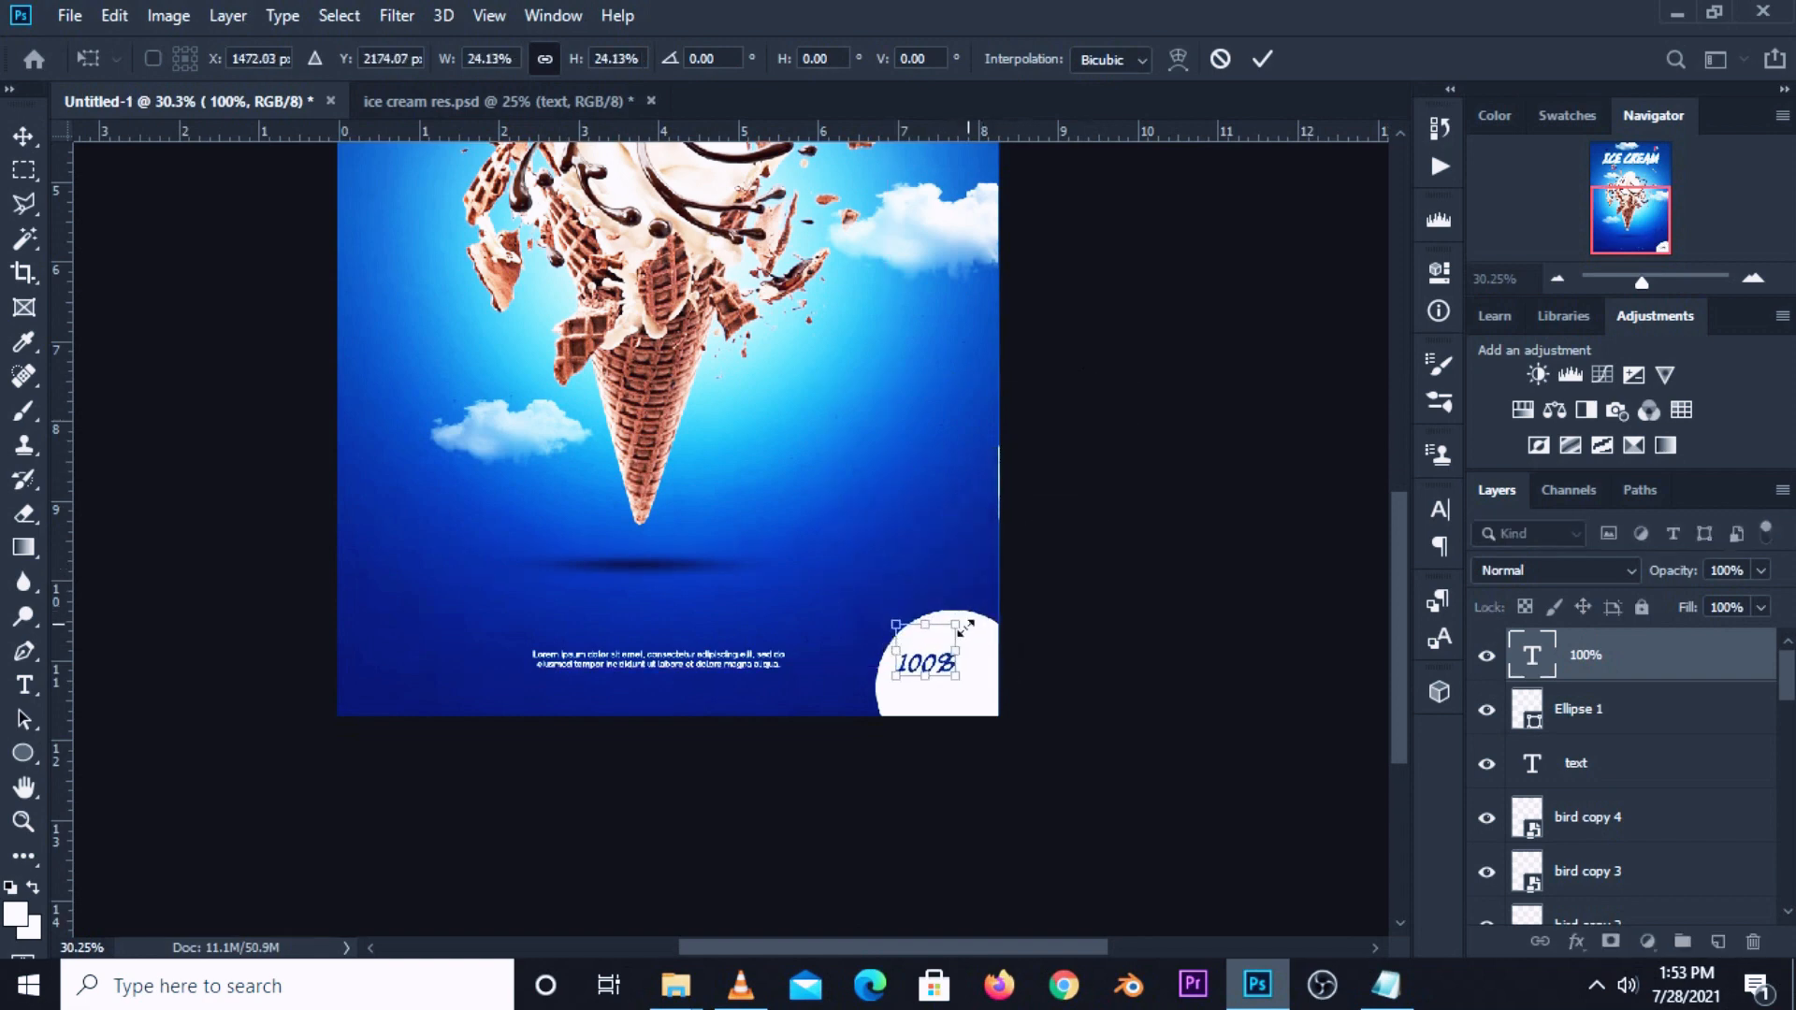
{"action": "key", "text": "Return"}
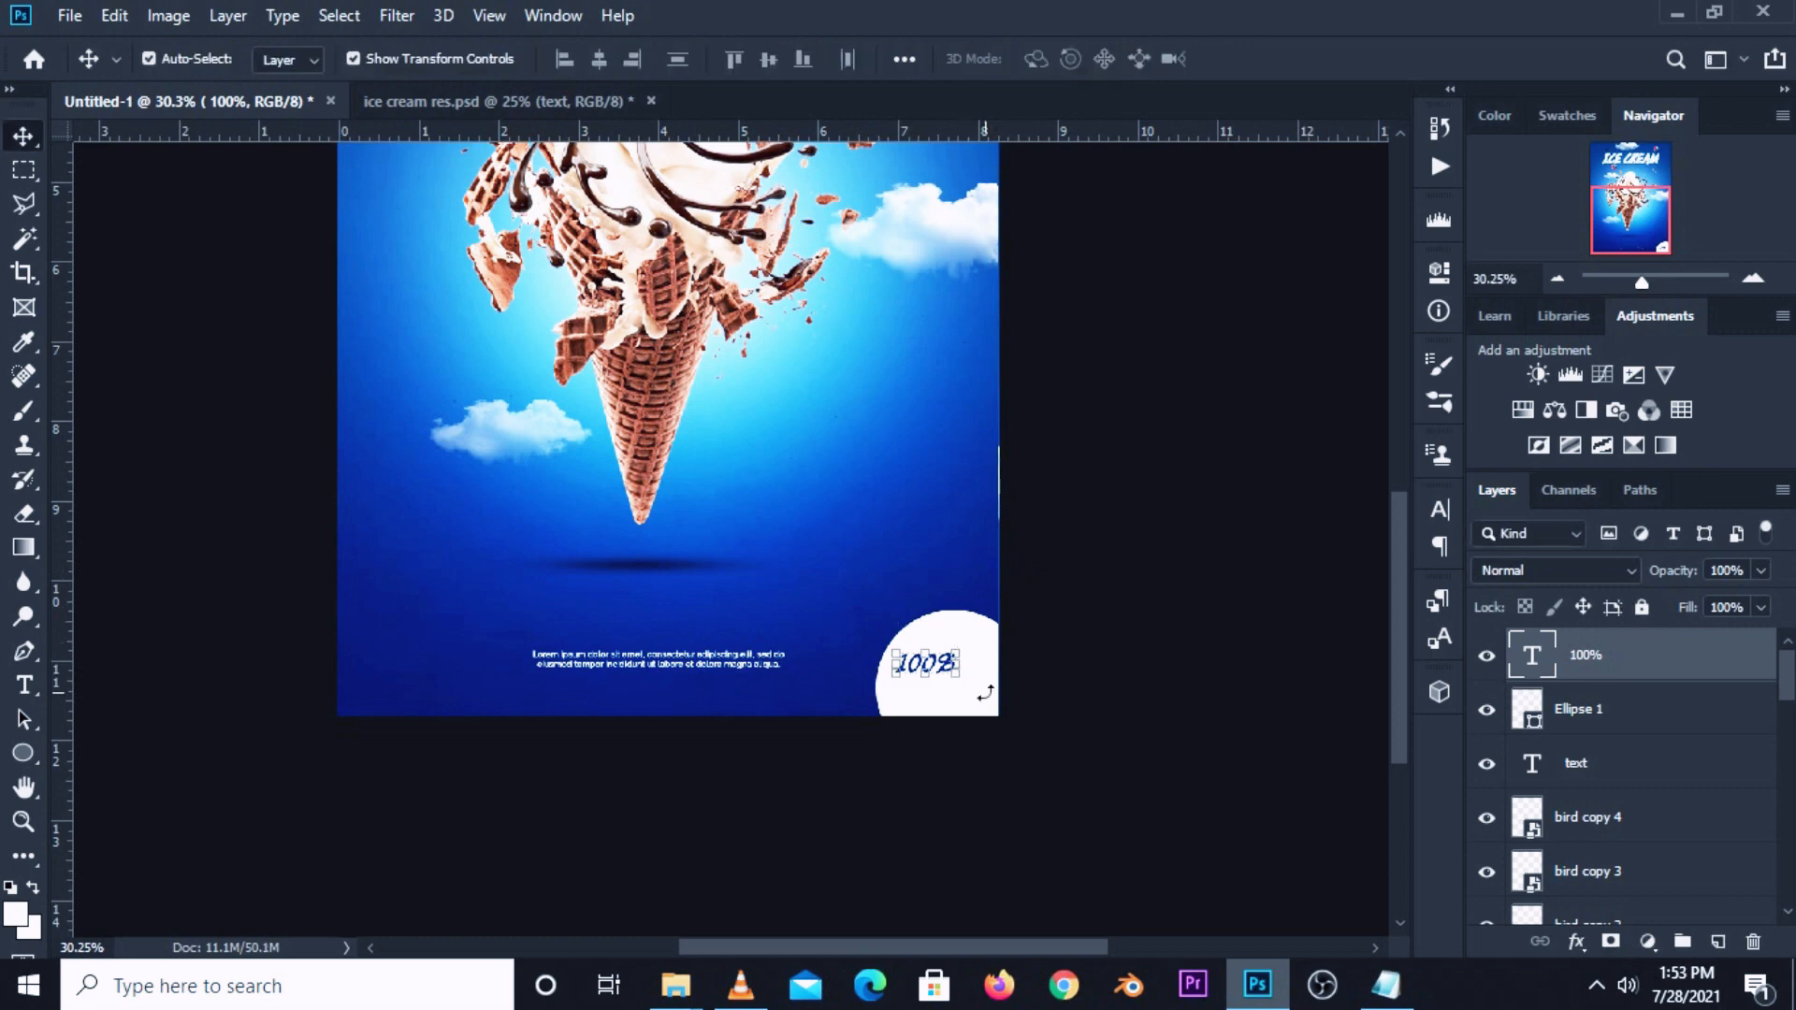
Duplicate the "100%" text and place the copy directly below the original inside the white circle.
{"action": "left_click", "coordinate": [1438, 511]}
{"action": "left_click", "coordinate": [1123, 379]}
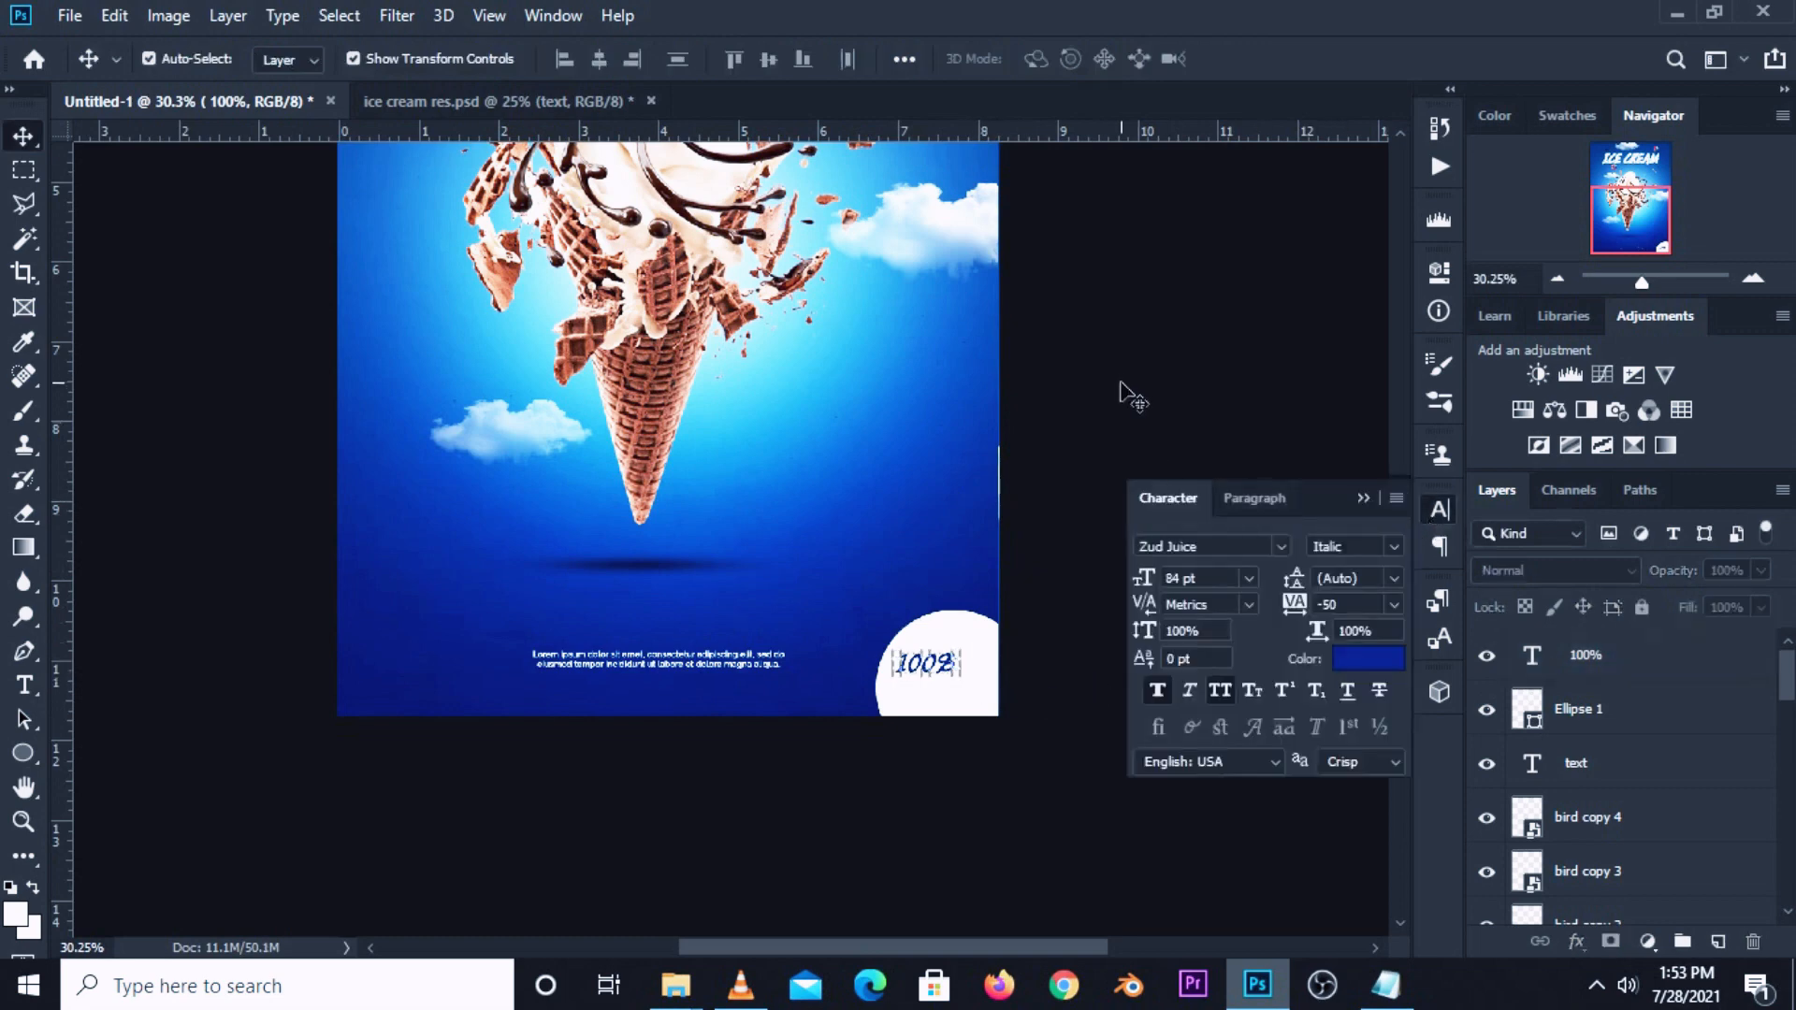
{"action": "scroll", "coordinate": [973, 697], "scroll_direction": "up", "scroll_amount": 2}
{"action": "scroll", "coordinate": [973, 696], "scroll_direction": "up", "scroll_amount": 3}
{"action": "left_click_drag", "start_coordinate": [881, 660], "coordinate": [936, 666]}
Switch to the Notepad notes, copy the word "creamier" and return to the poster in Photoshop.
{"action": "left_click", "coordinate": [1385, 984]}
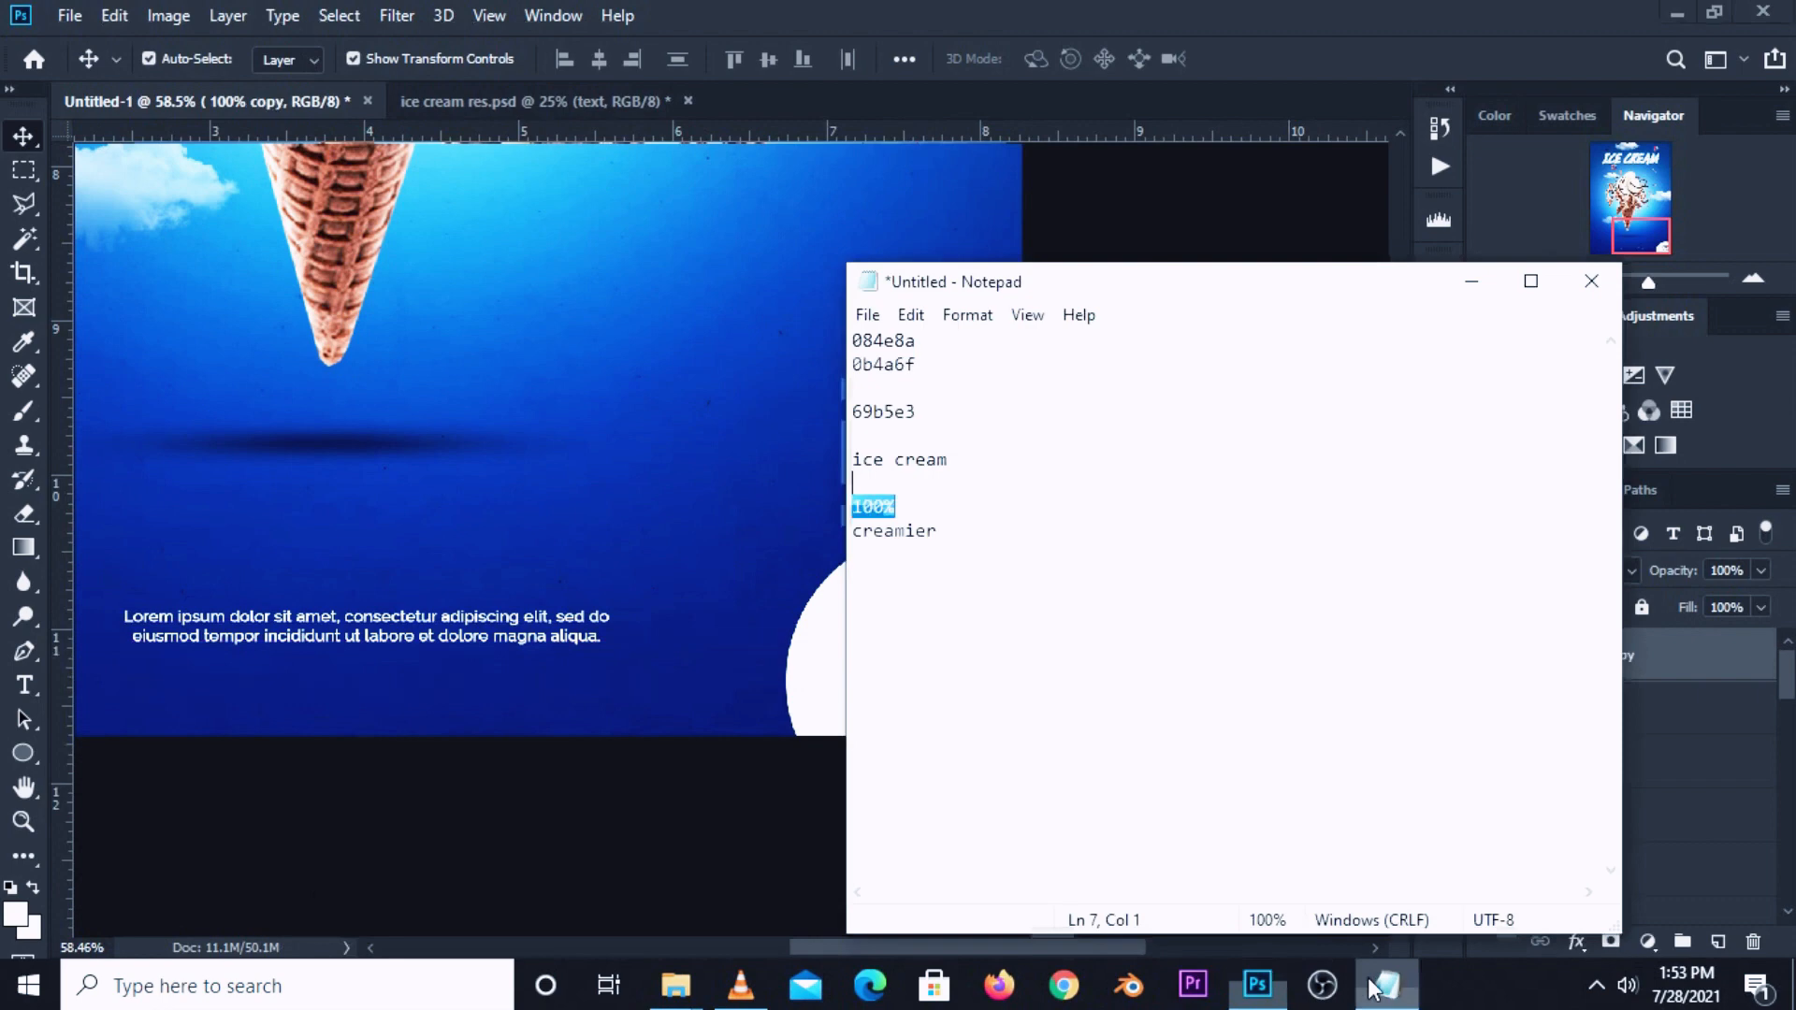
{"action": "double_click", "coordinate": [965, 547]}
{"action": "right_click", "coordinate": [965, 546]}
{"action": "left_click", "coordinate": [988, 623]}
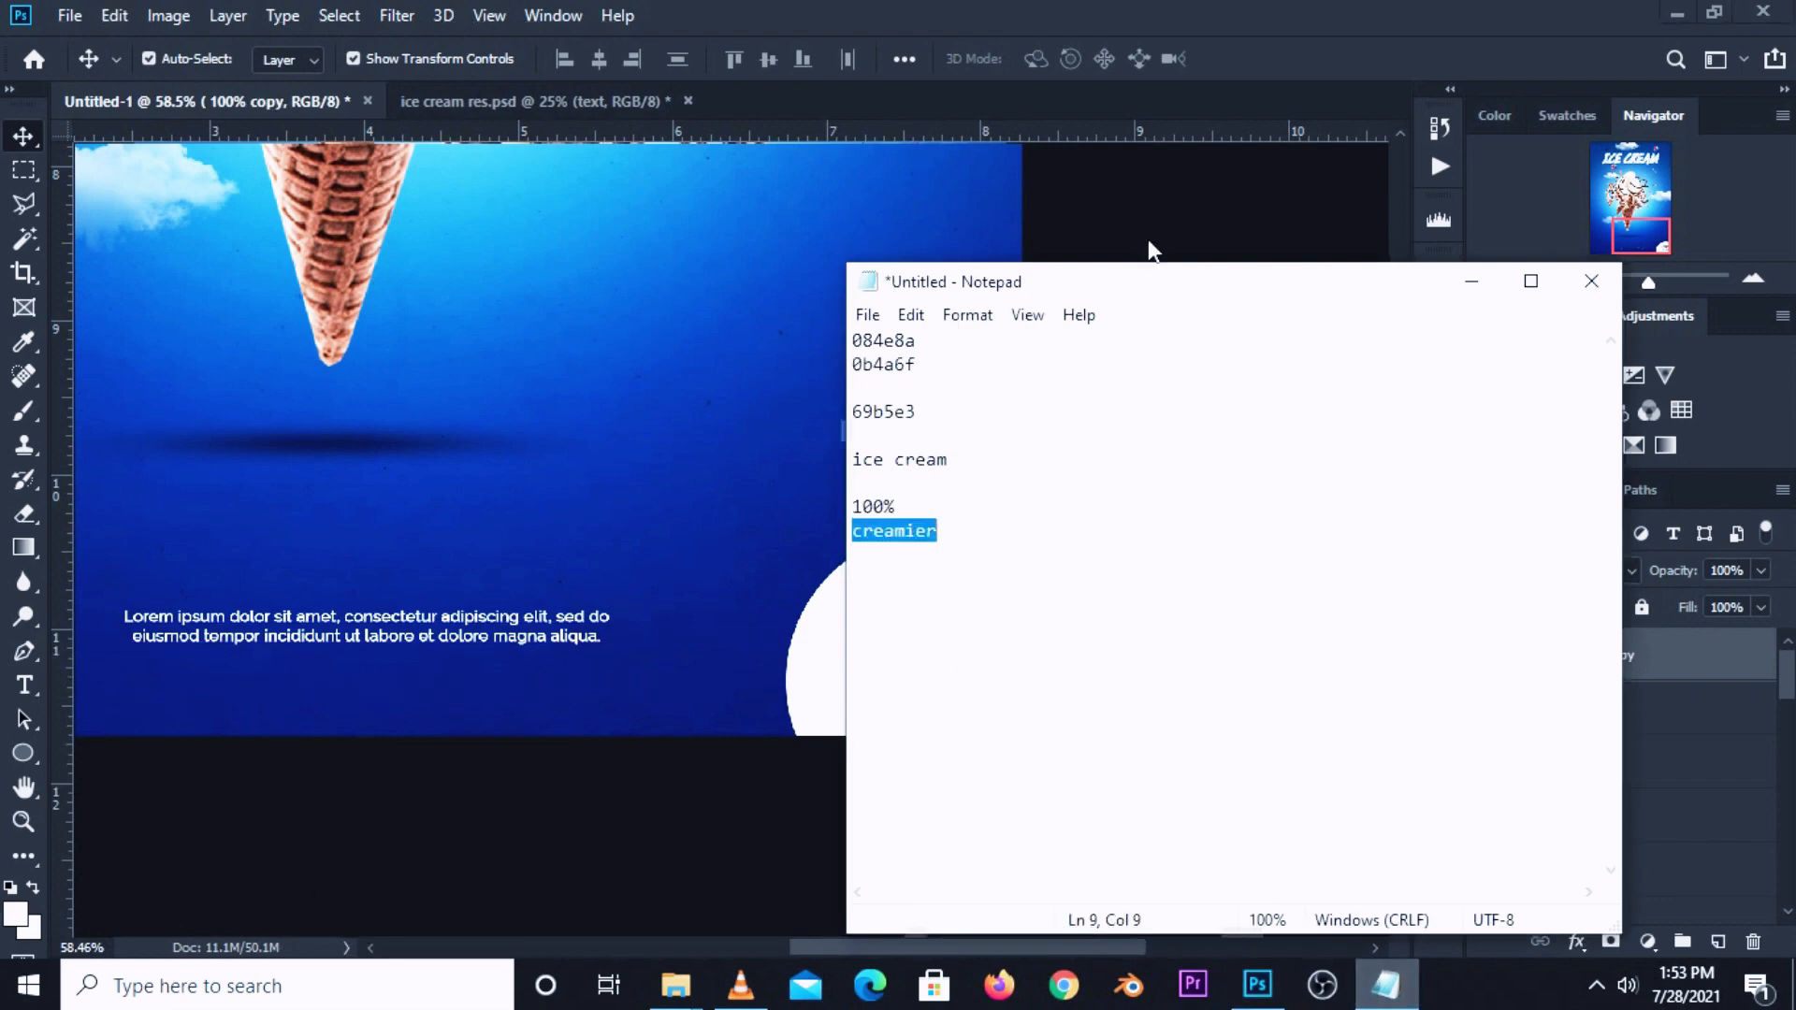
{"action": "left_click", "coordinate": [1148, 239]}
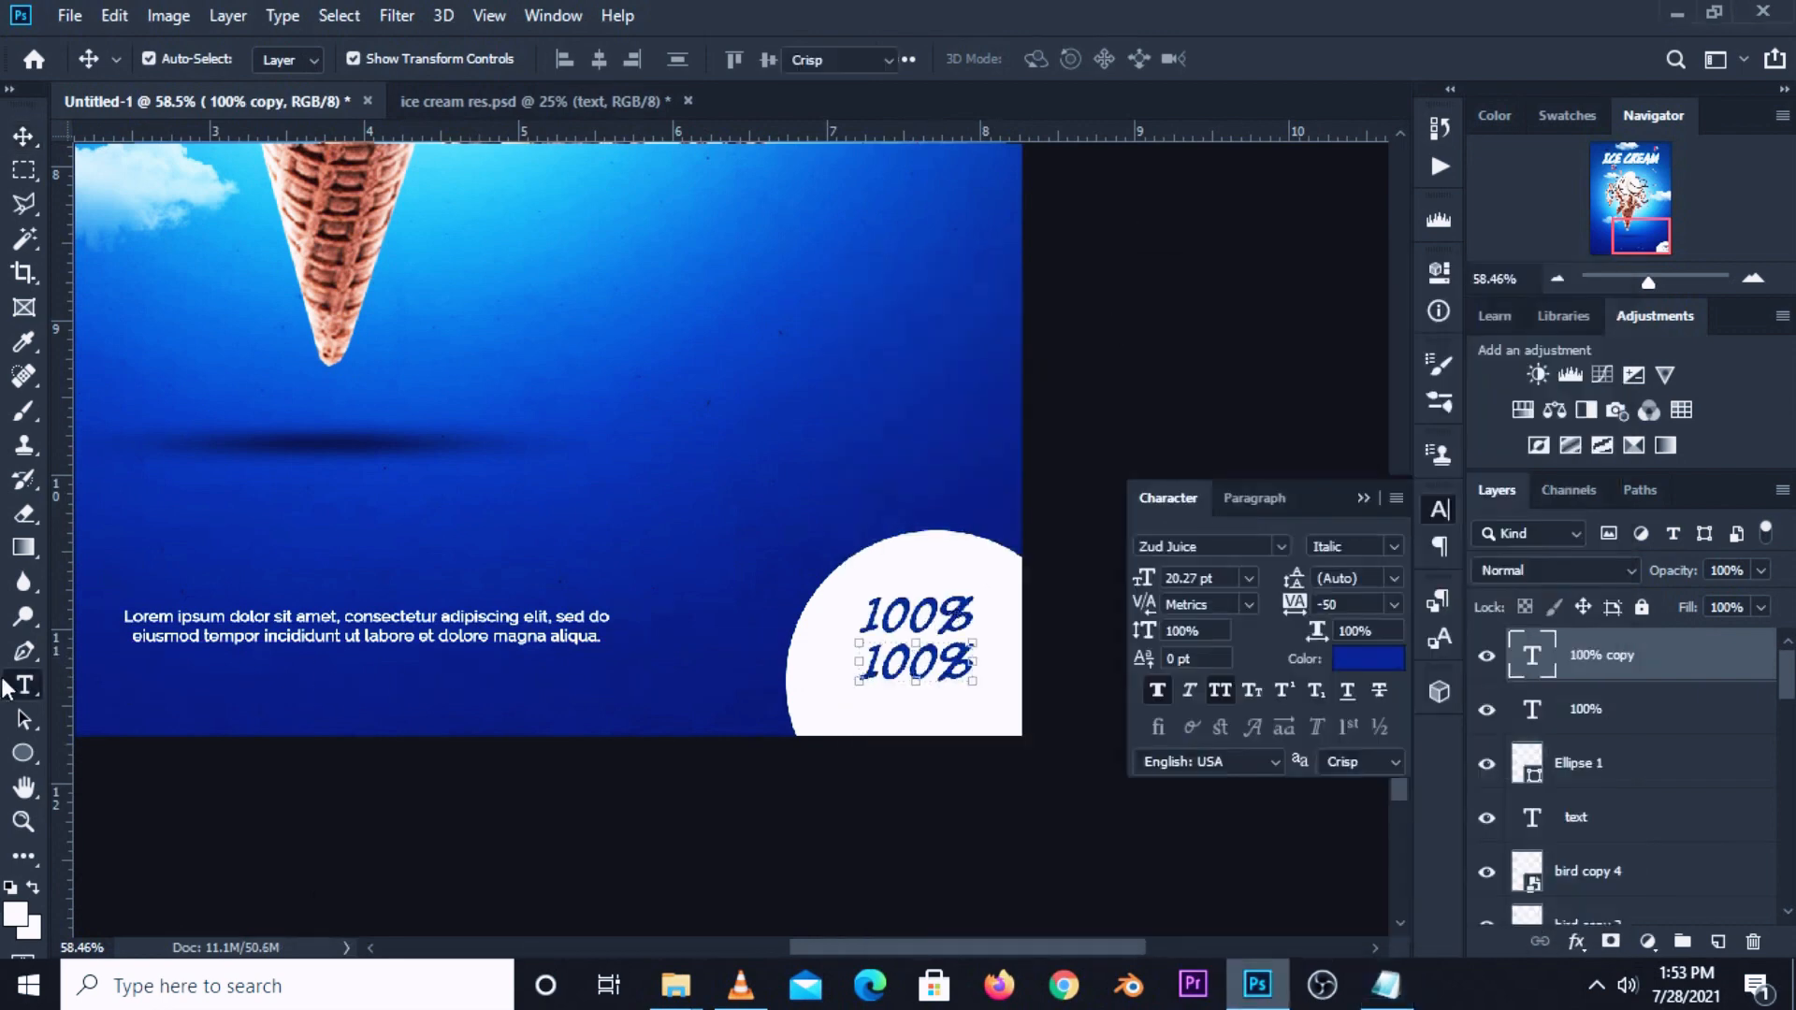
Replace the lower "100%" text with "creamier", copied once more from the Notepad notes.
{"action": "left_click", "coordinate": [24, 685]}
{"action": "left_click", "coordinate": [93, 694]}
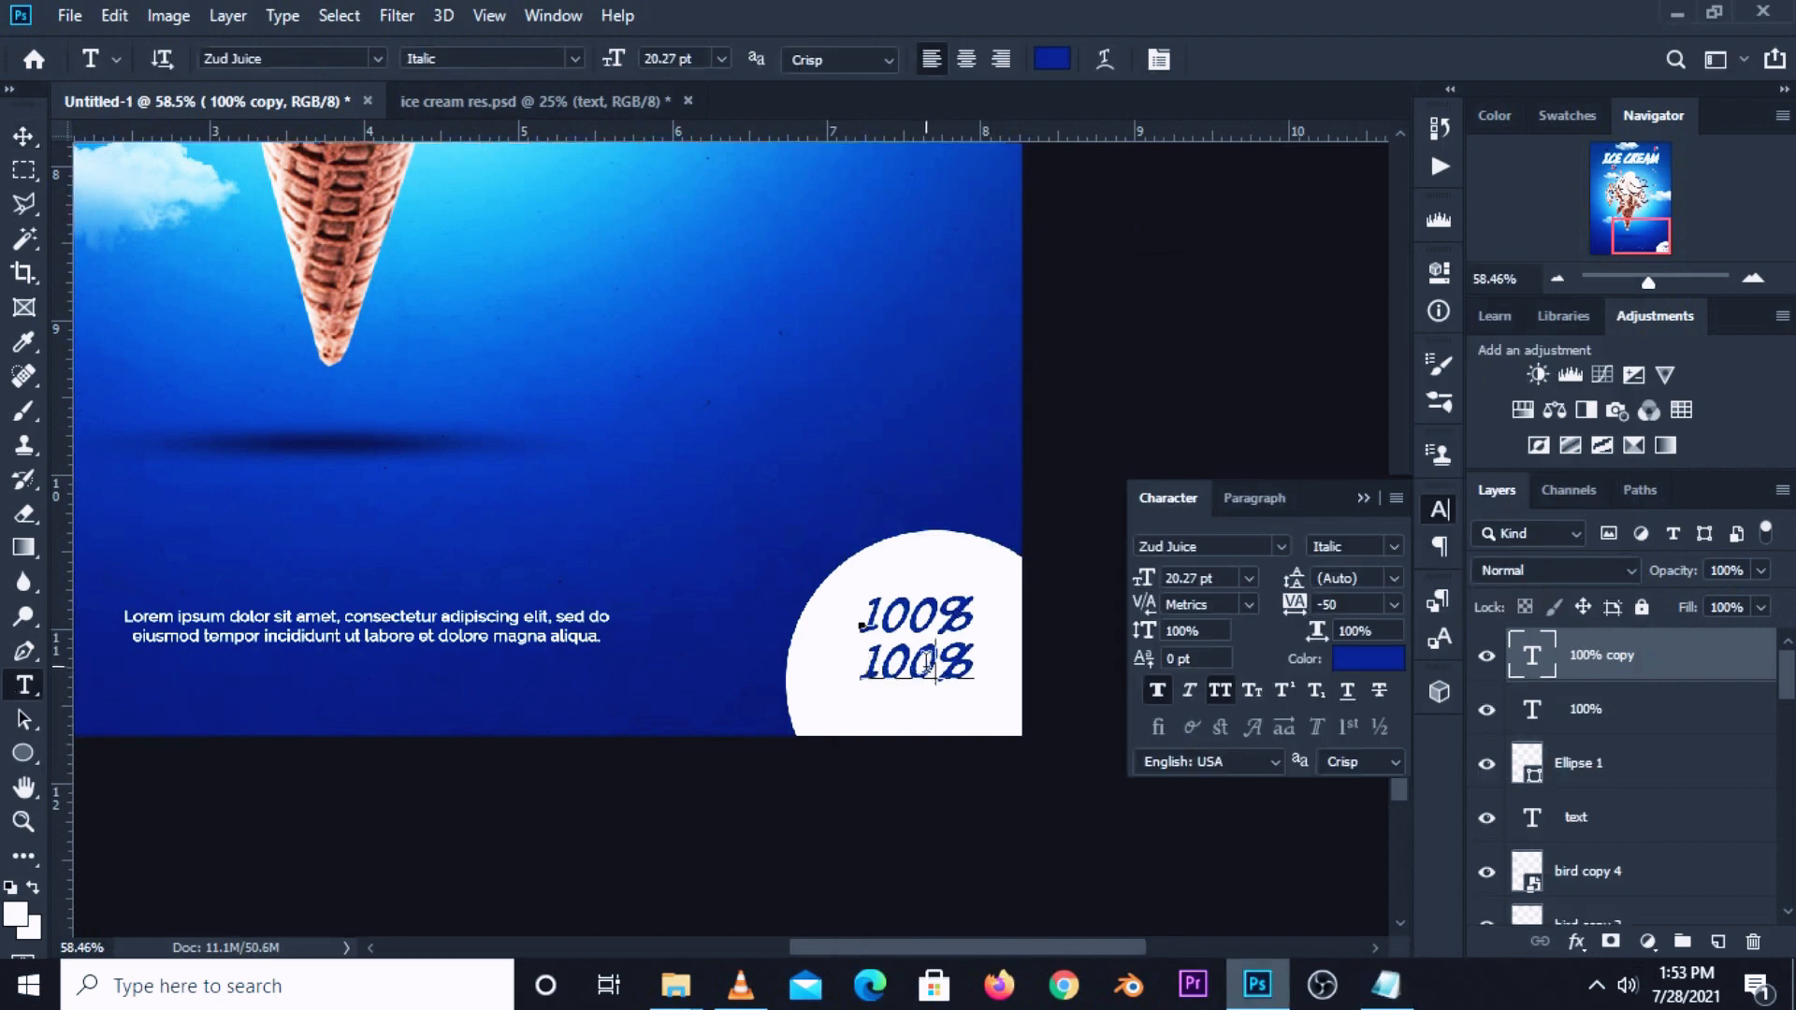
{"action": "left_click", "coordinate": [926, 664]}
{"action": "key", "text": "ctrl+a"}
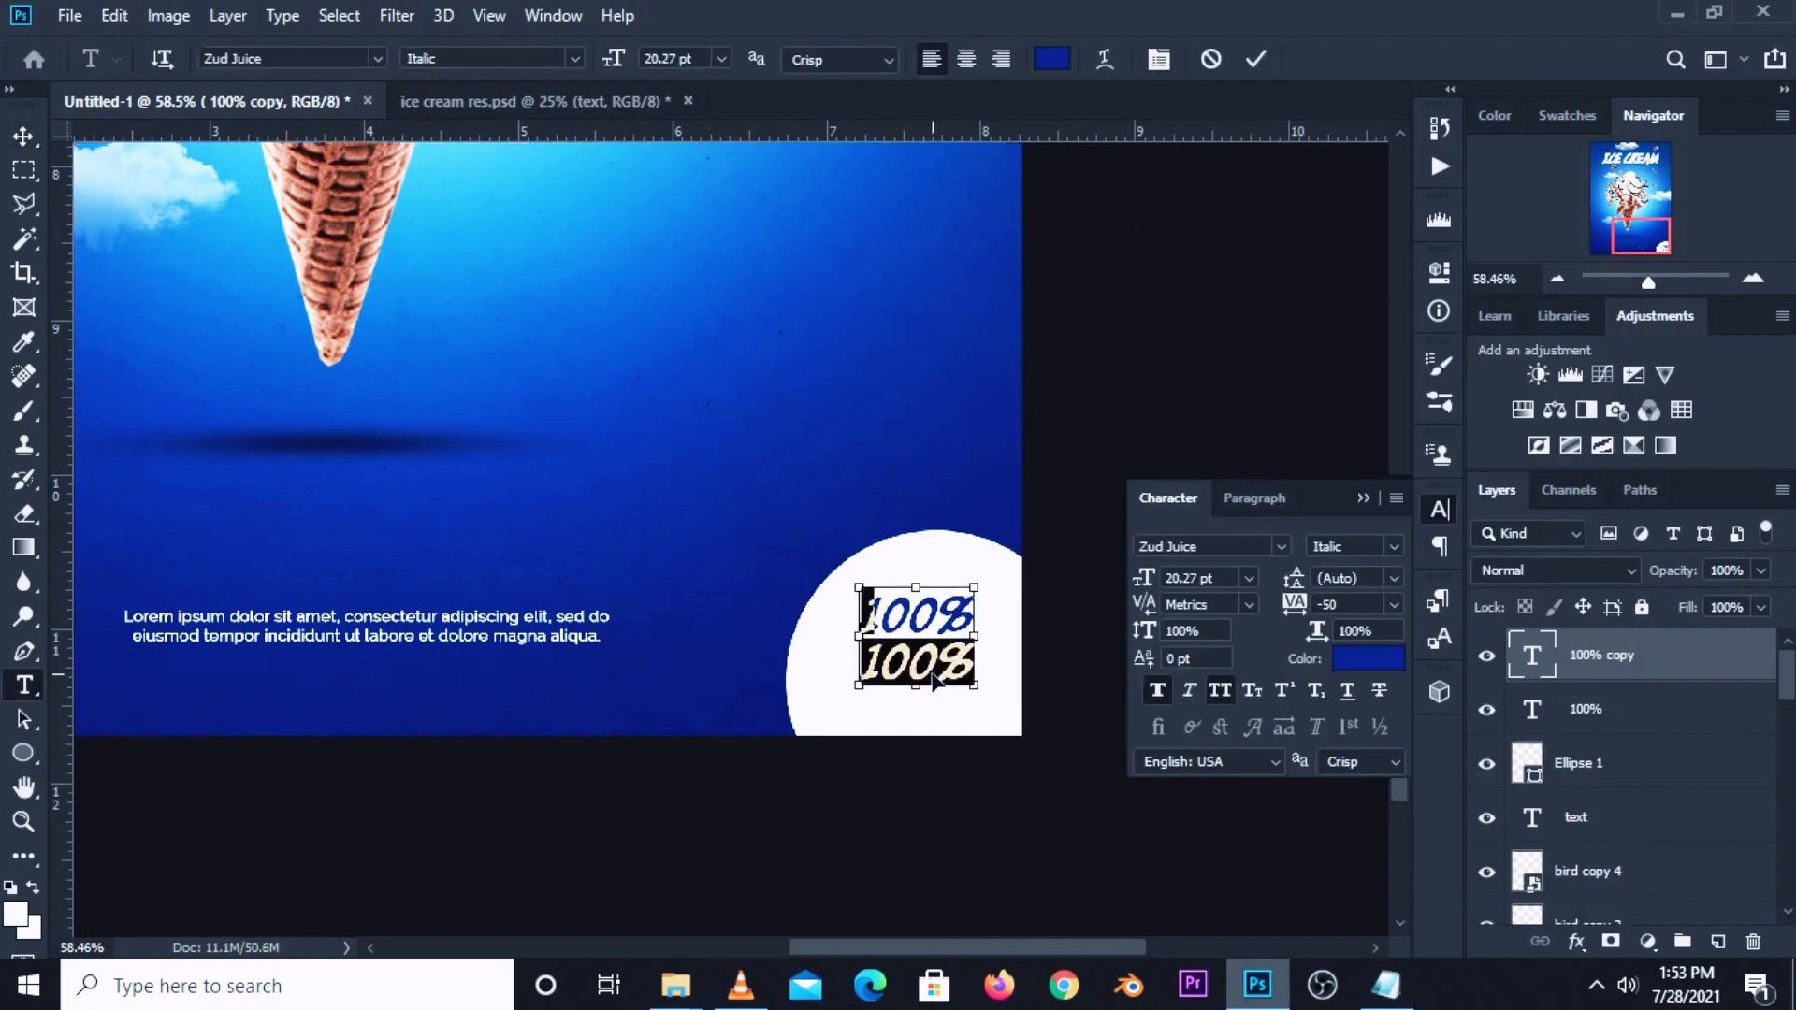
{"action": "left_click", "coordinate": [1386, 985]}
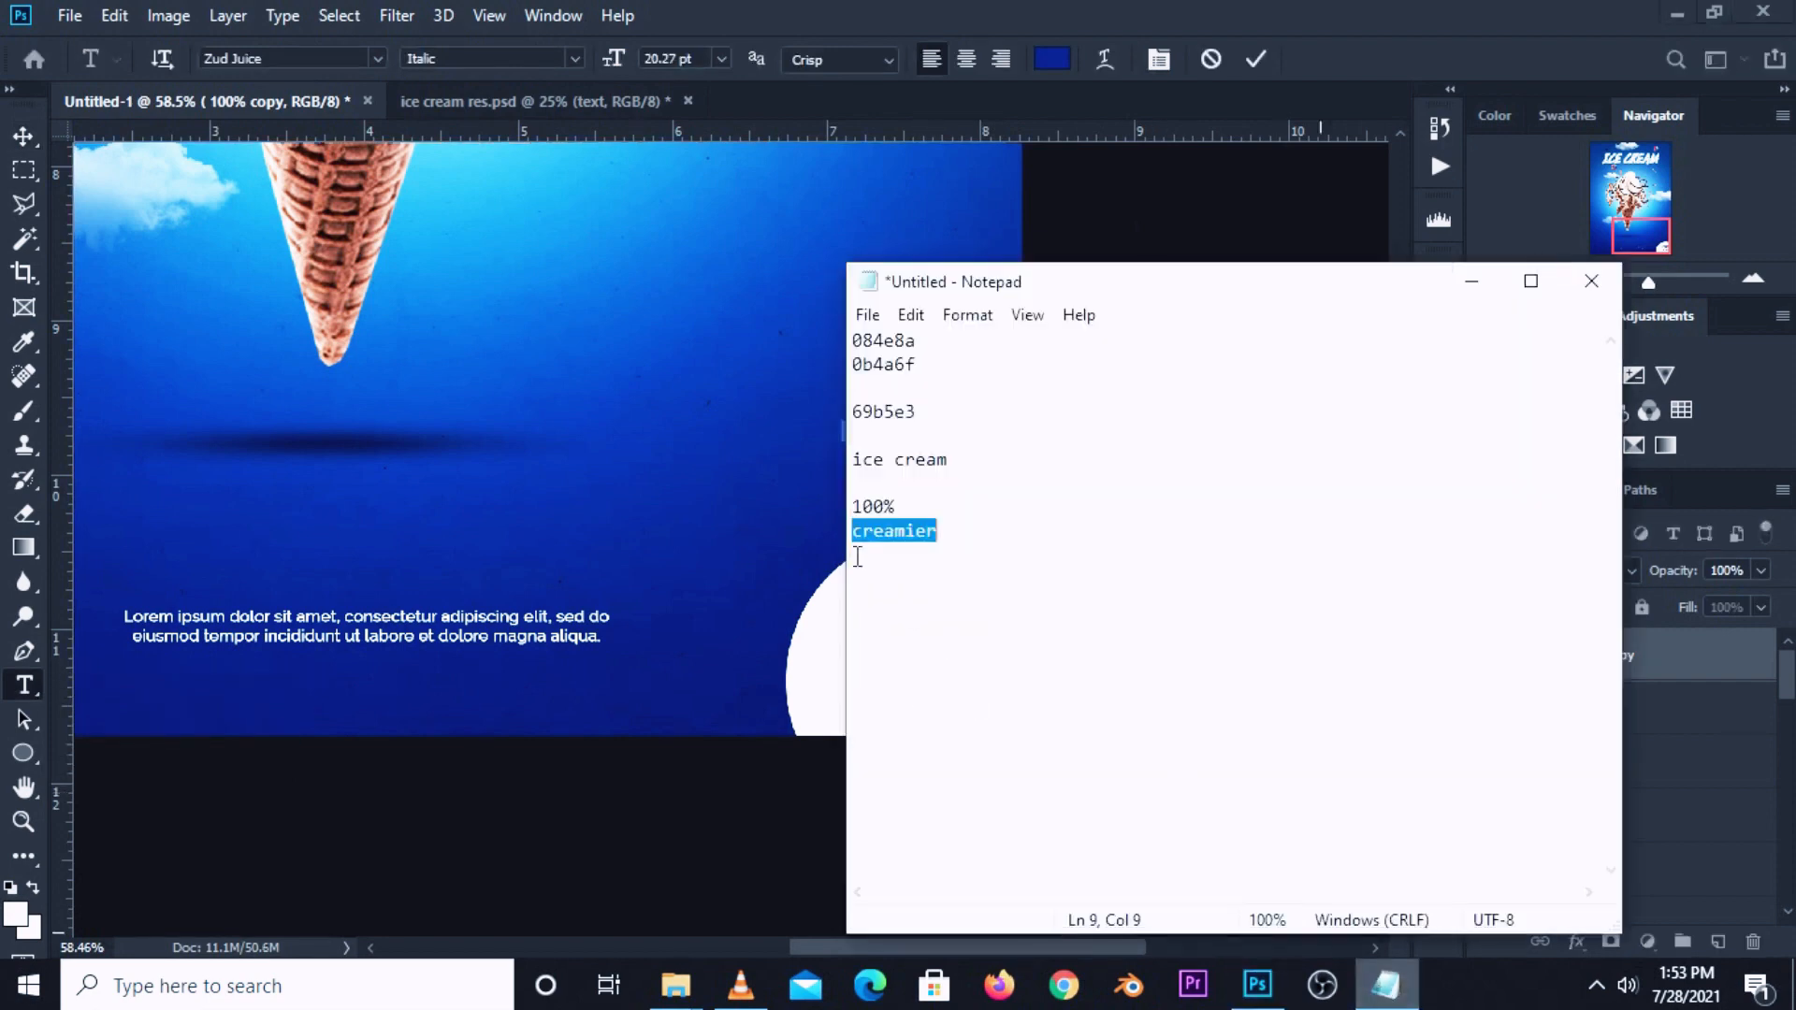
{"action": "right_click", "coordinate": [884, 535]}
{"action": "left_click", "coordinate": [950, 620]}
{"action": "left_click", "coordinate": [999, 117]}
{"action": "left_click", "coordinate": [899, 664]}
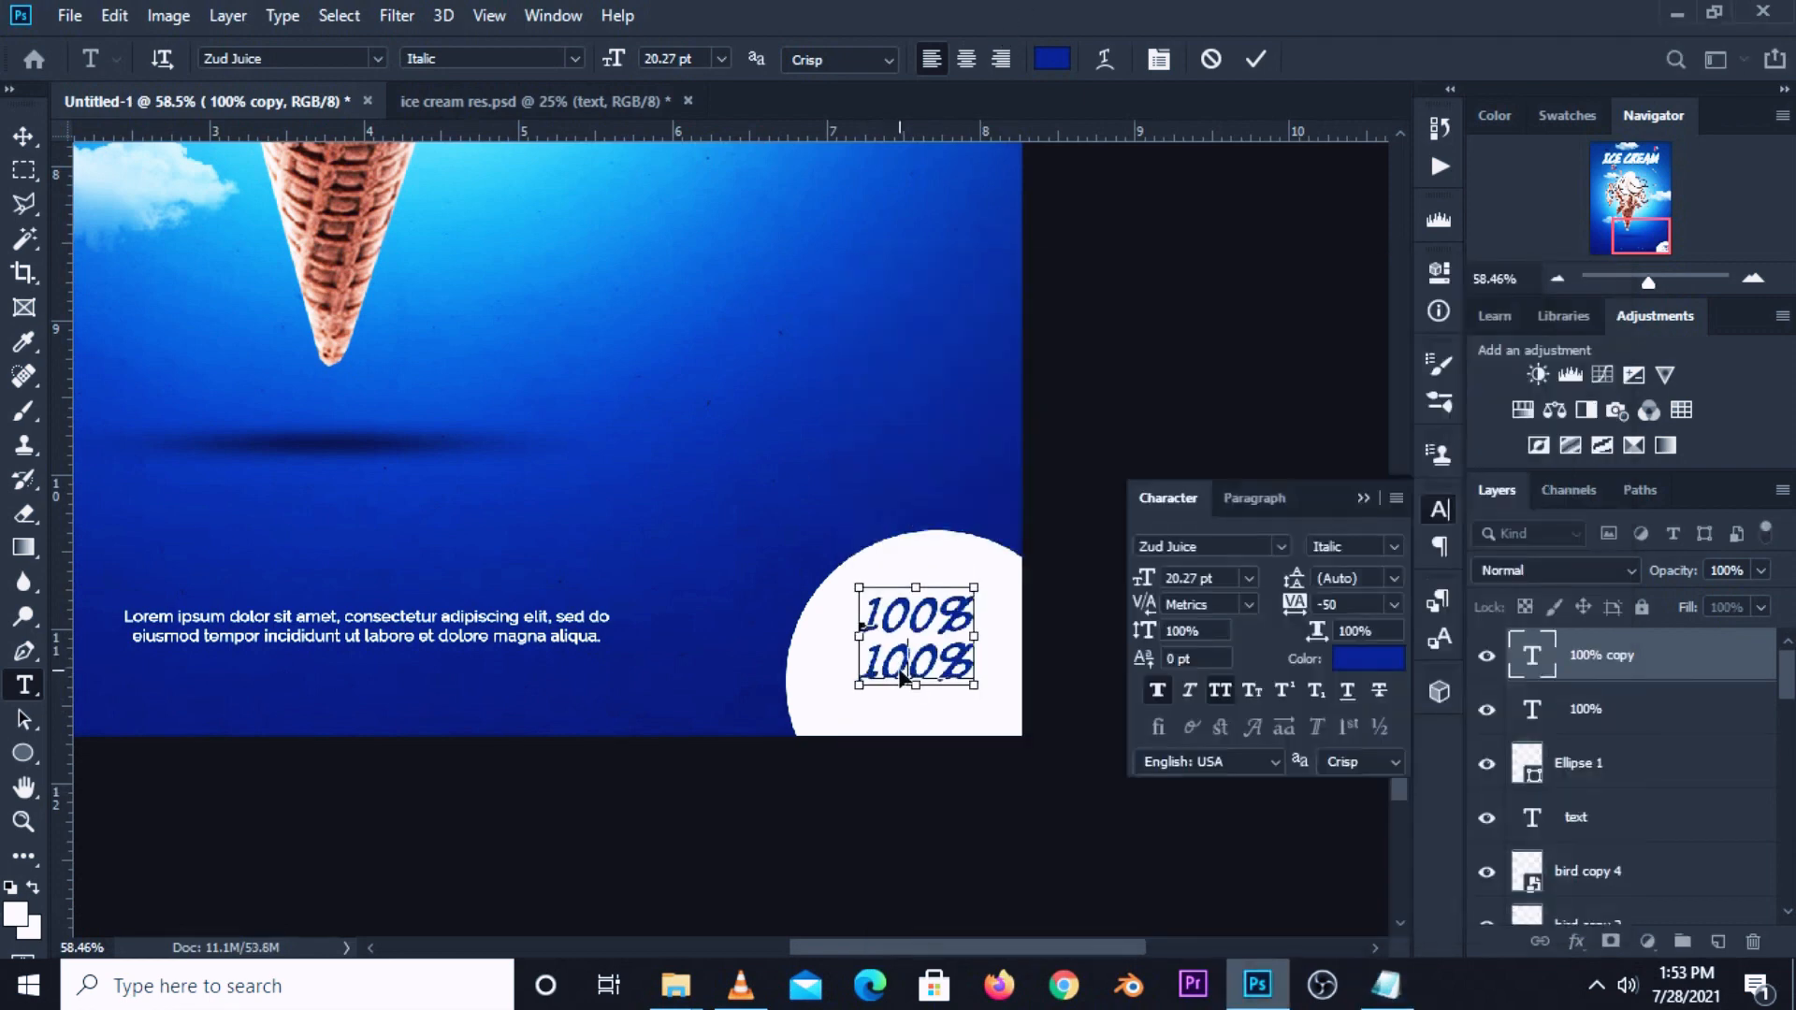
{"action": "key", "text": "ctrl+a"}
{"action": "key", "text": "ctrl+v"}
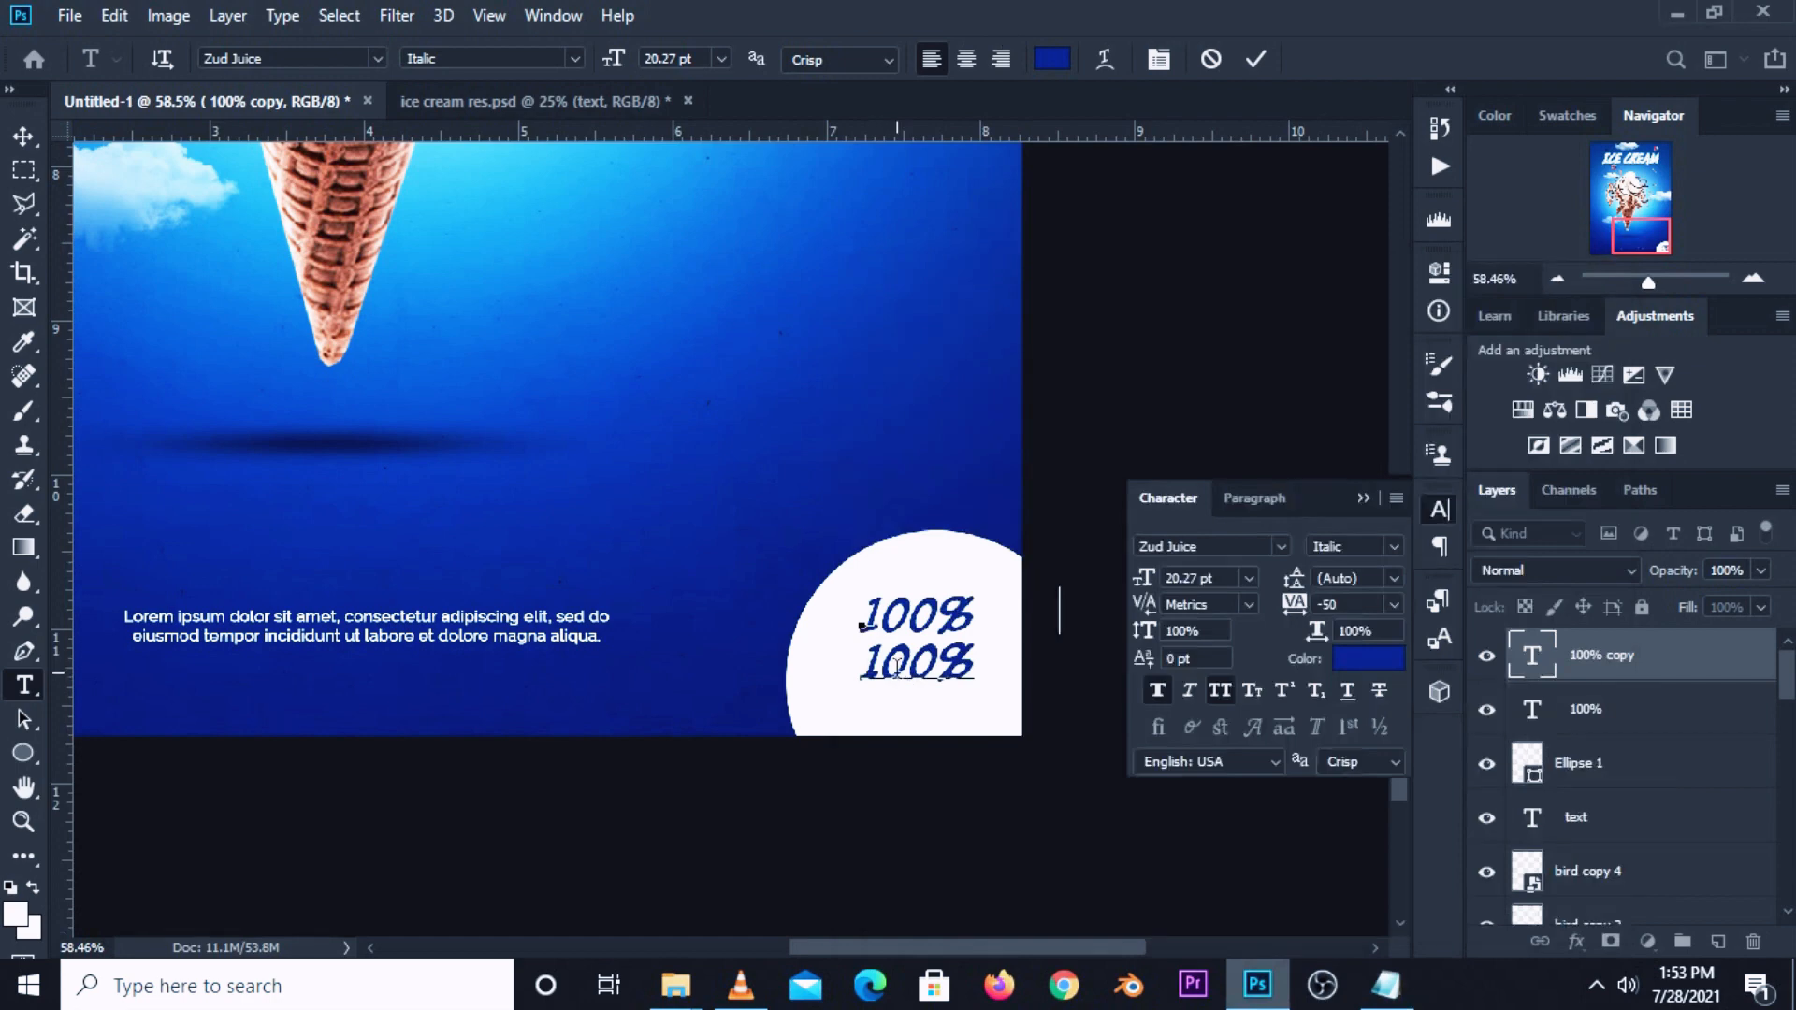
{"action": "left_click", "coordinate": [1256, 60]}
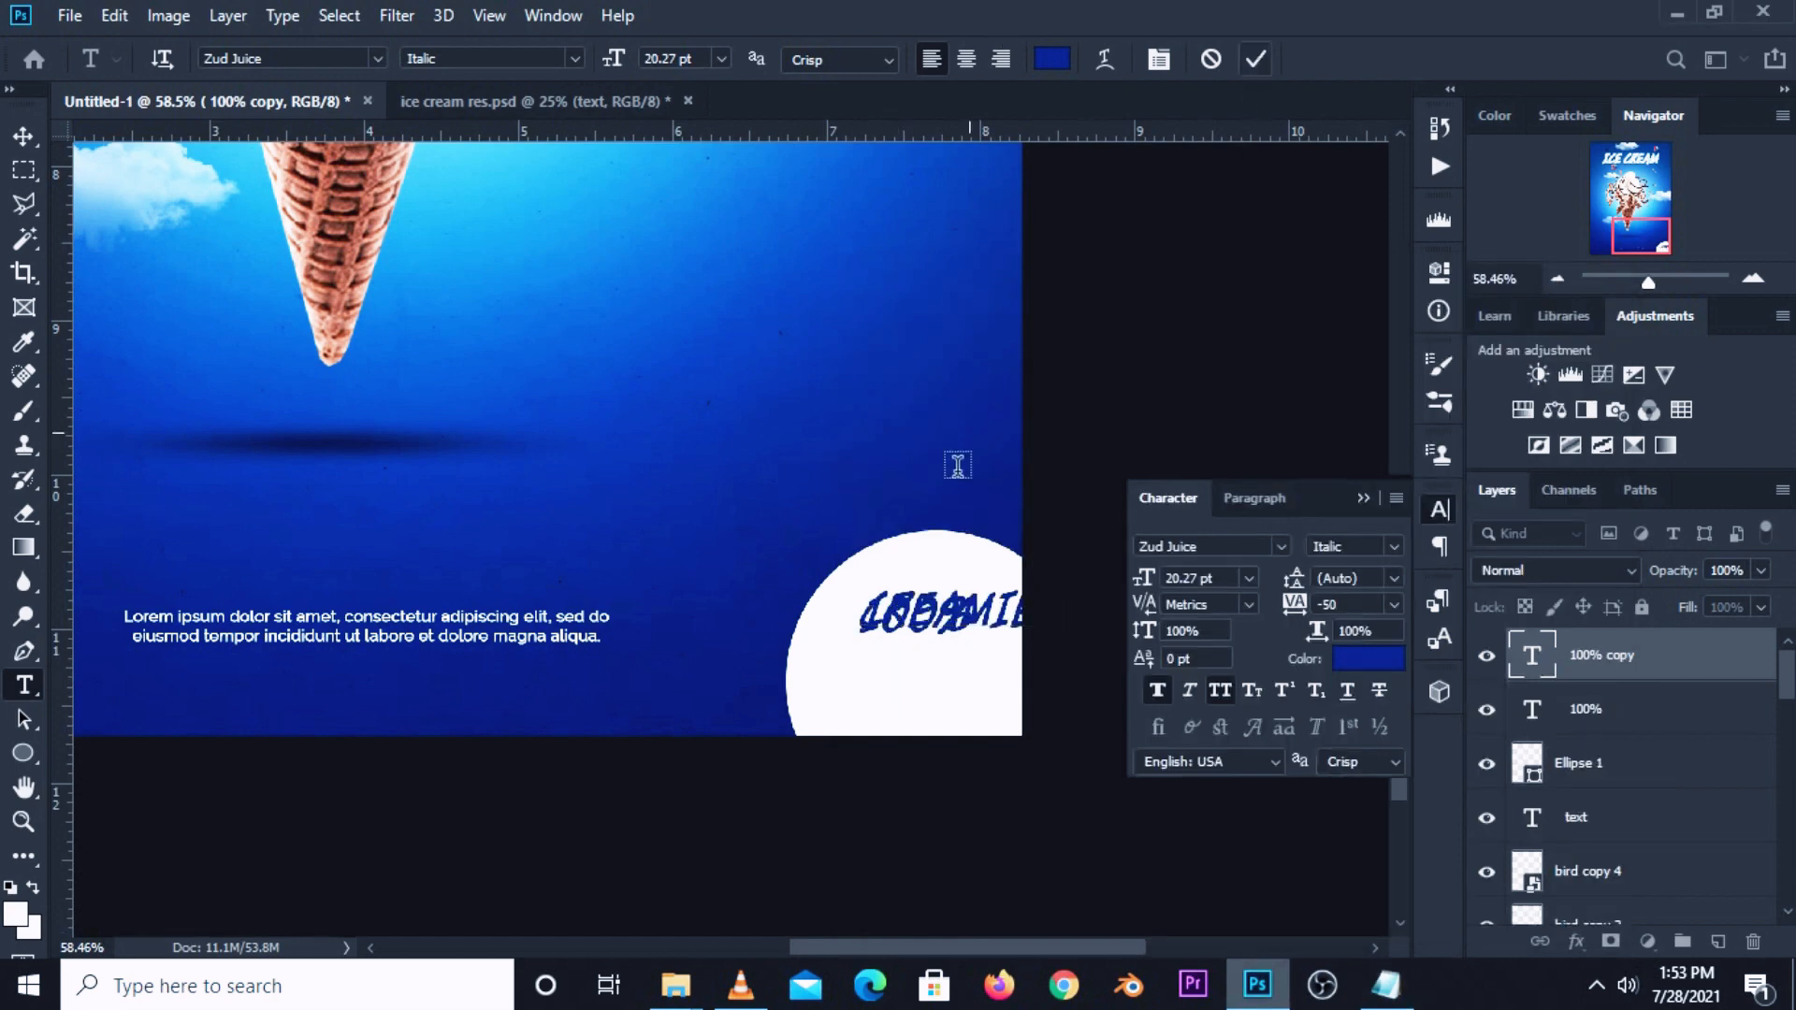
Move the "creamier" text off the "100%" text to a spot below it in the white circle.
{"action": "left_click", "coordinate": [23, 136]}
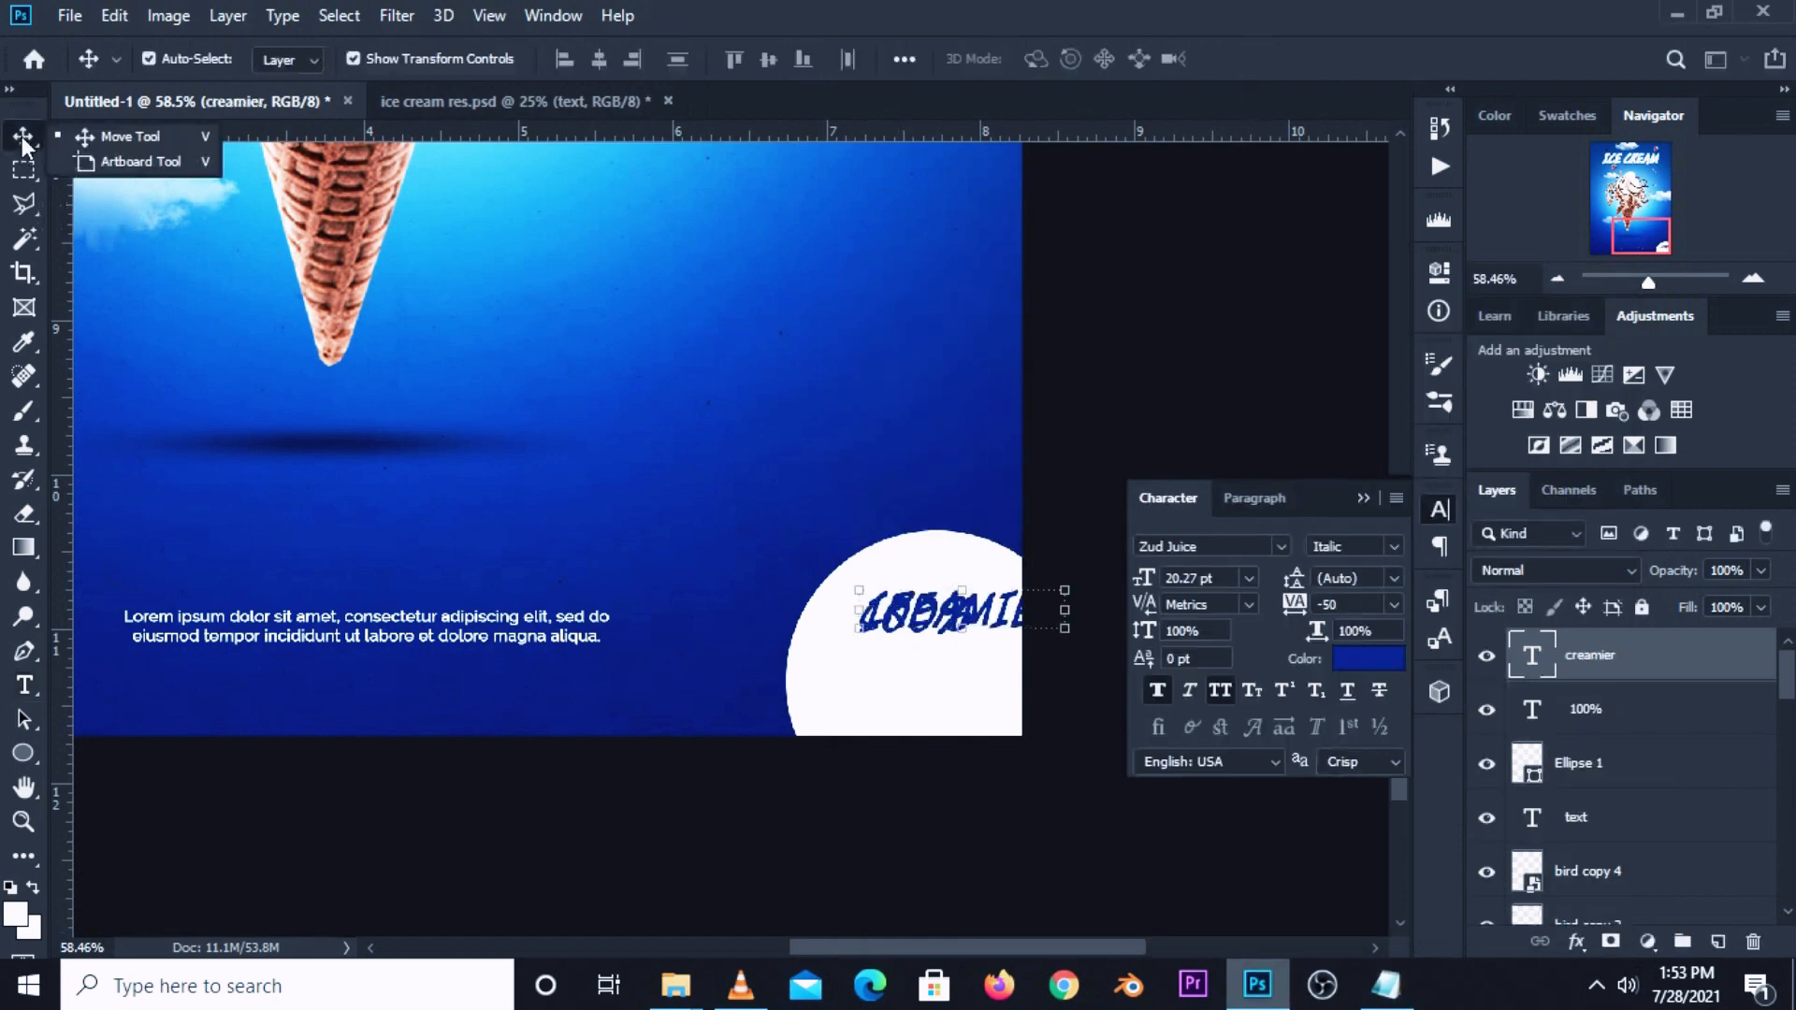
{"action": "left_click", "coordinate": [103, 136]}
{"action": "left_click_drag", "start_coordinate": [1017, 622], "coordinate": [945, 690]}
Turn off All Caps for the "creamier" text and set its font to Wreath Halftone.
{"action": "left_click", "coordinate": [1220, 690]}
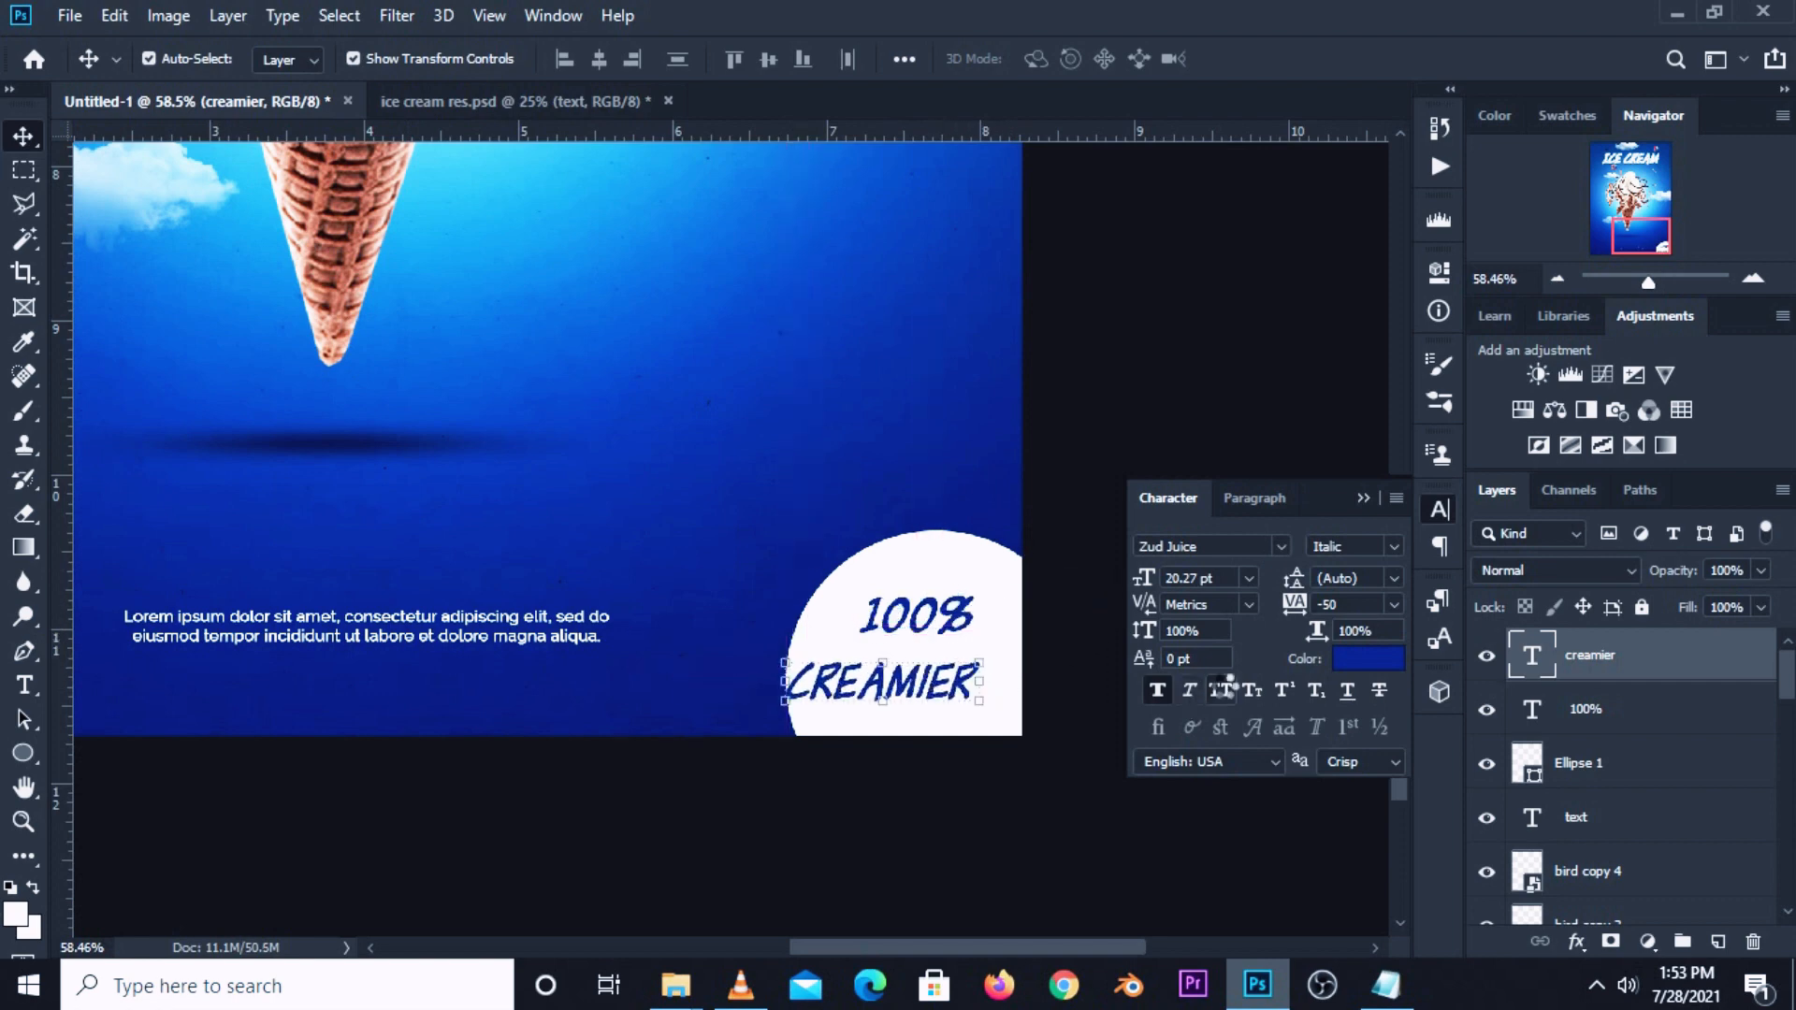
{"action": "left_click", "coordinate": [1280, 546]}
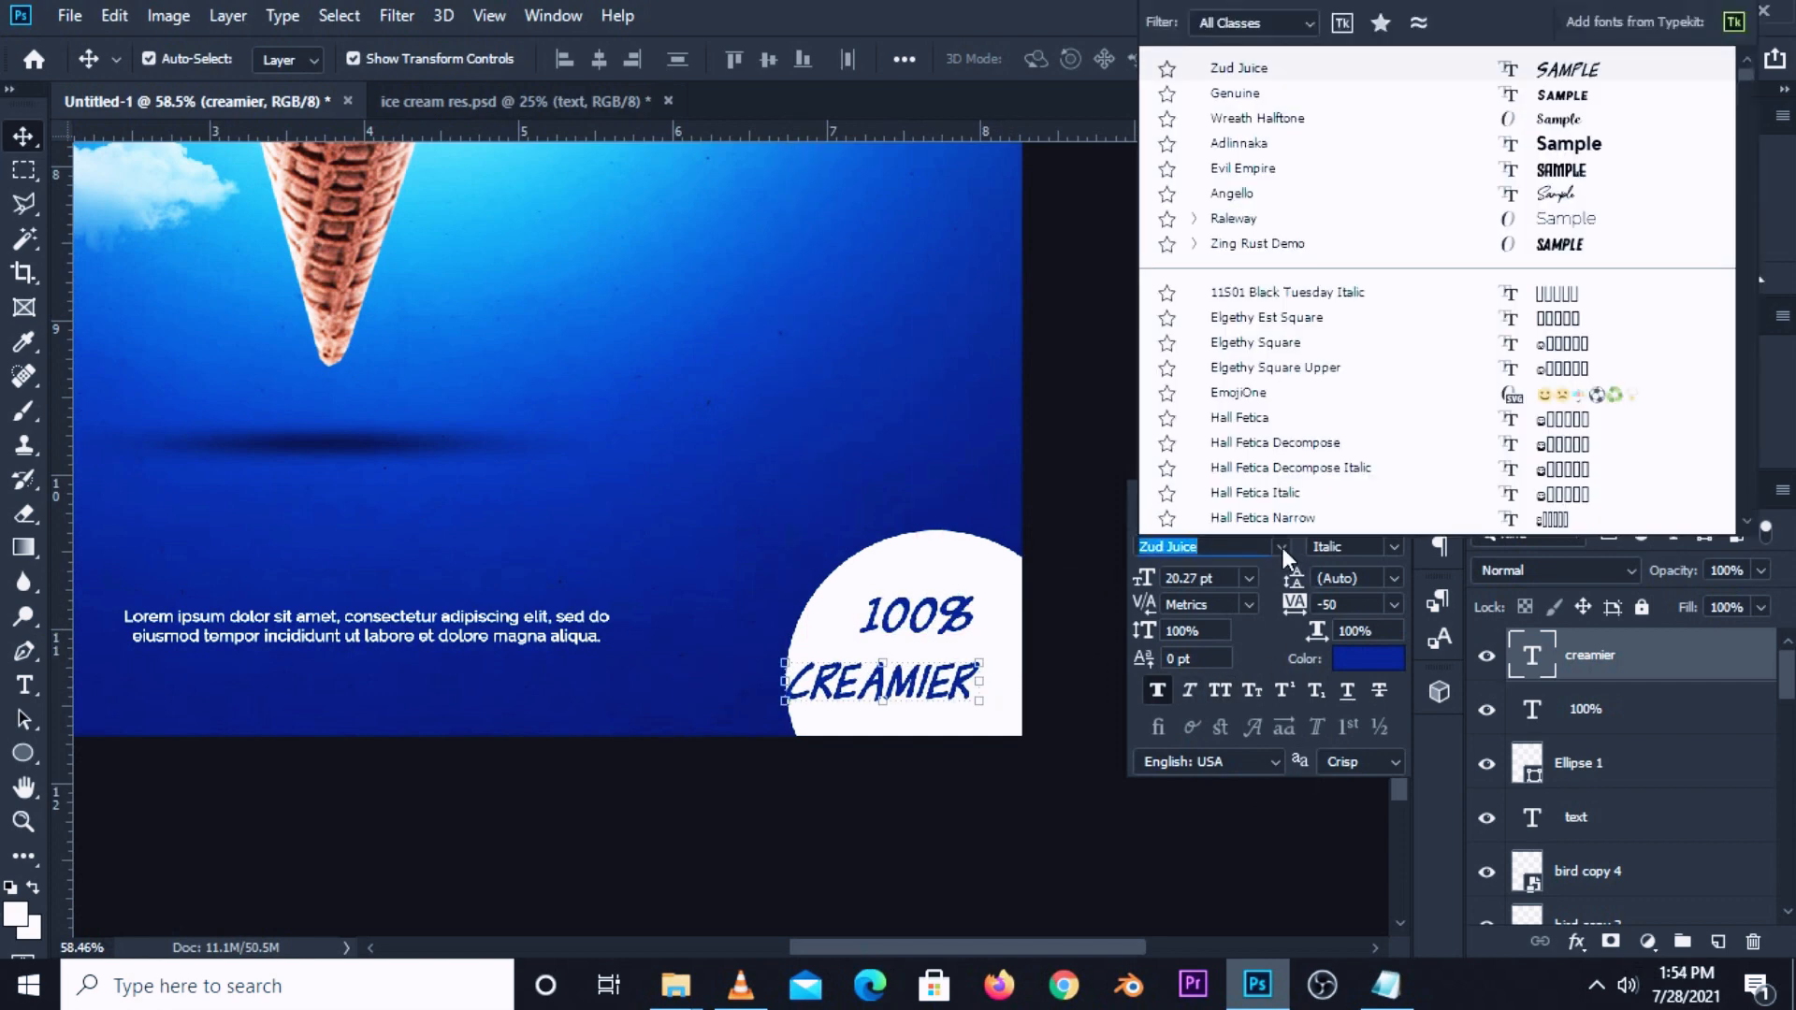
{"action": "left_click", "coordinate": [1278, 125]}
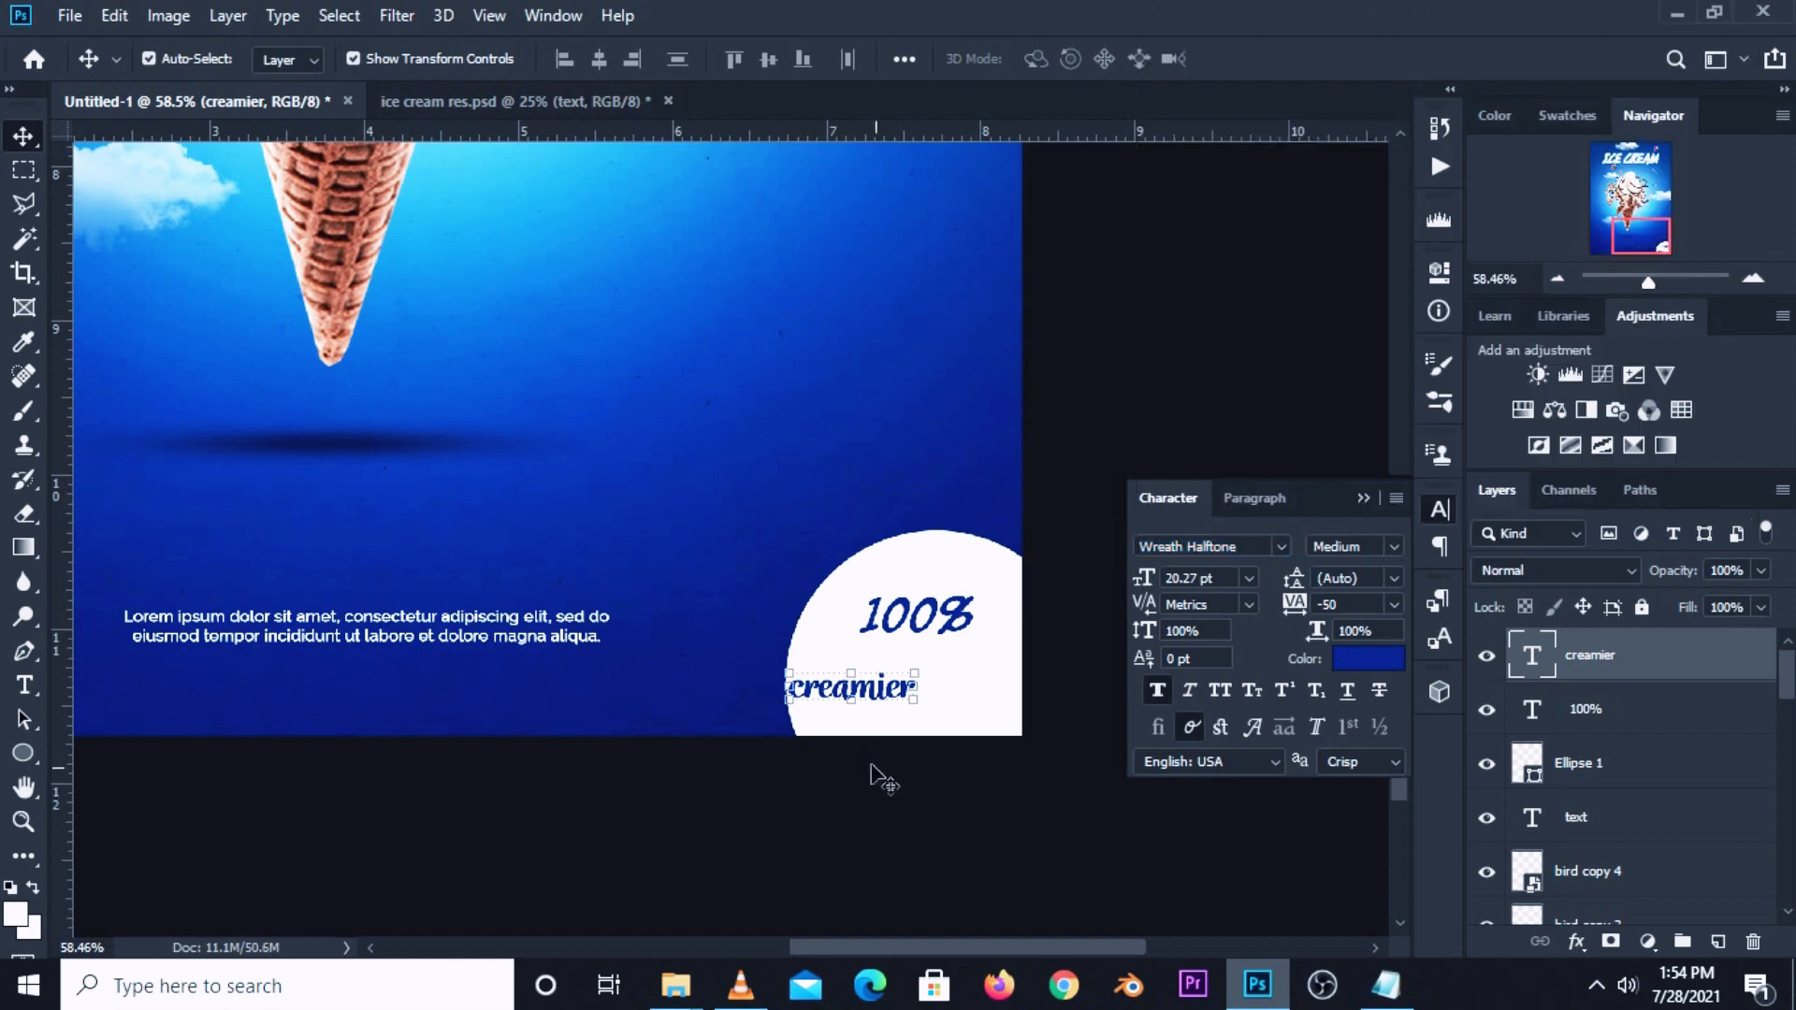
Shift the "creamier" text sideways and slightly up so it sits centred under "100%".
{"action": "key", "text": "ctrl+t"}
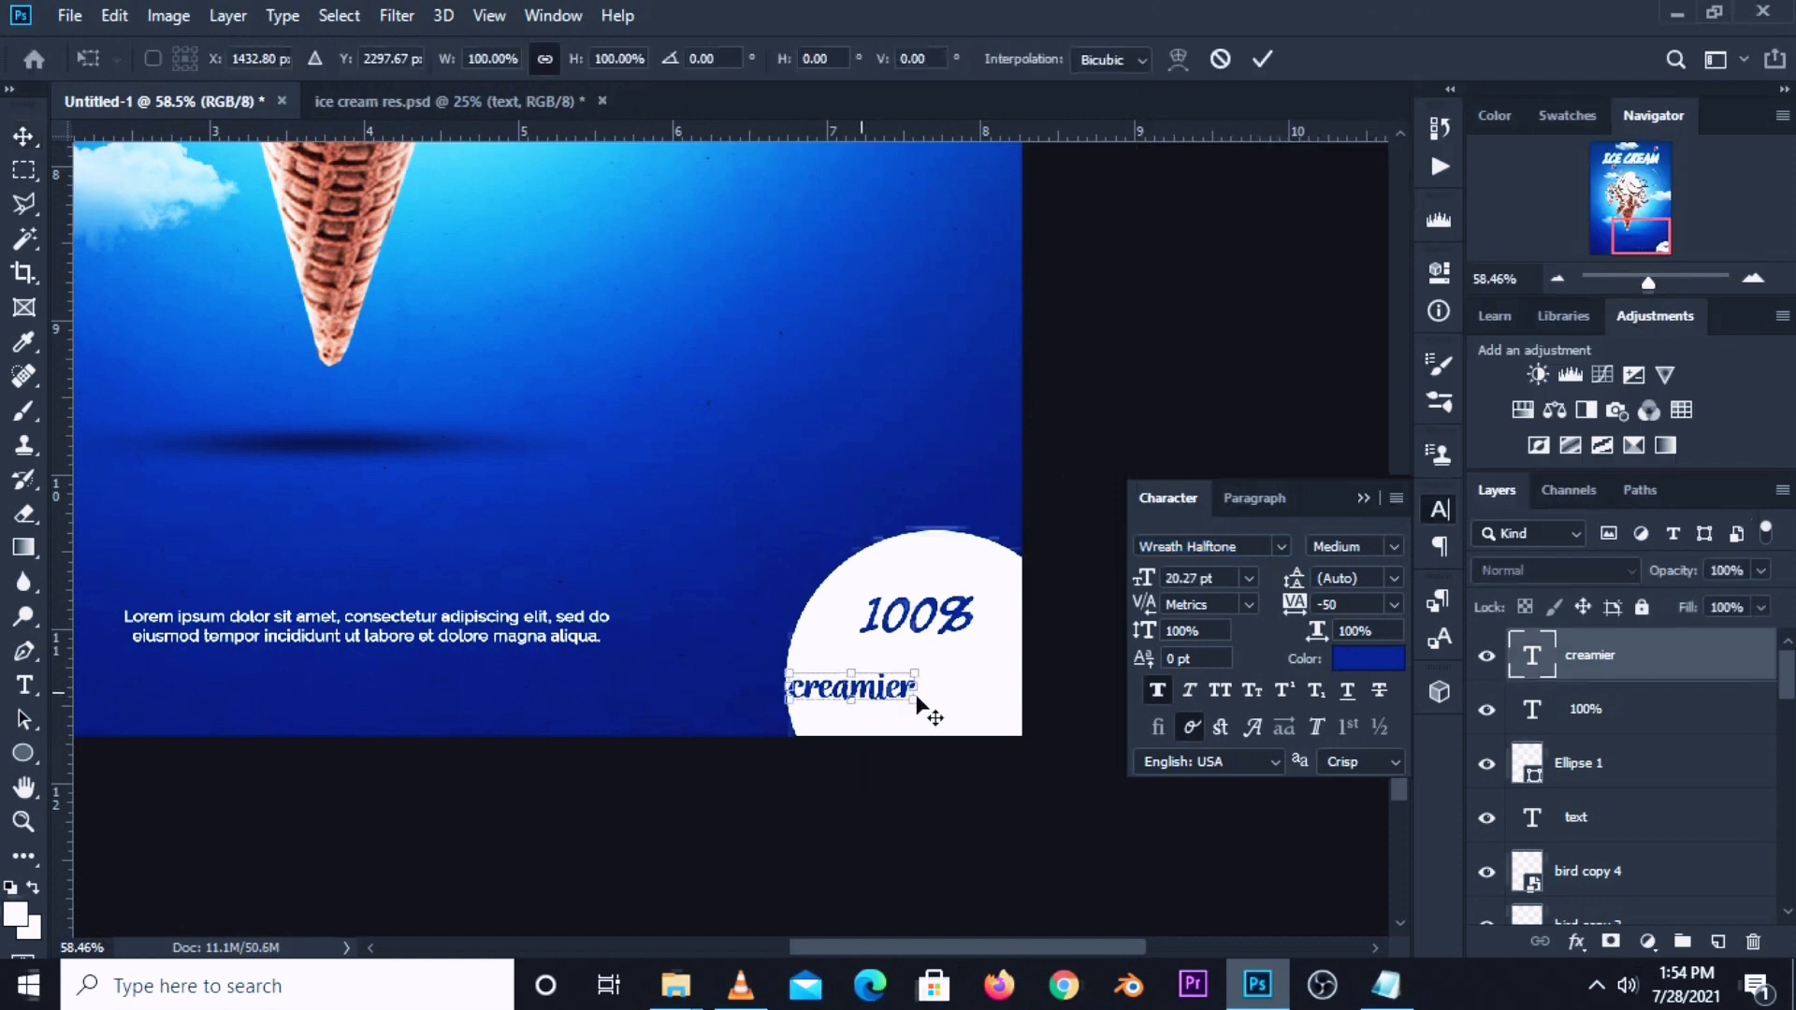
{"action": "left_click_drag", "start_coordinate": [918, 703], "coordinate": [977, 692]}
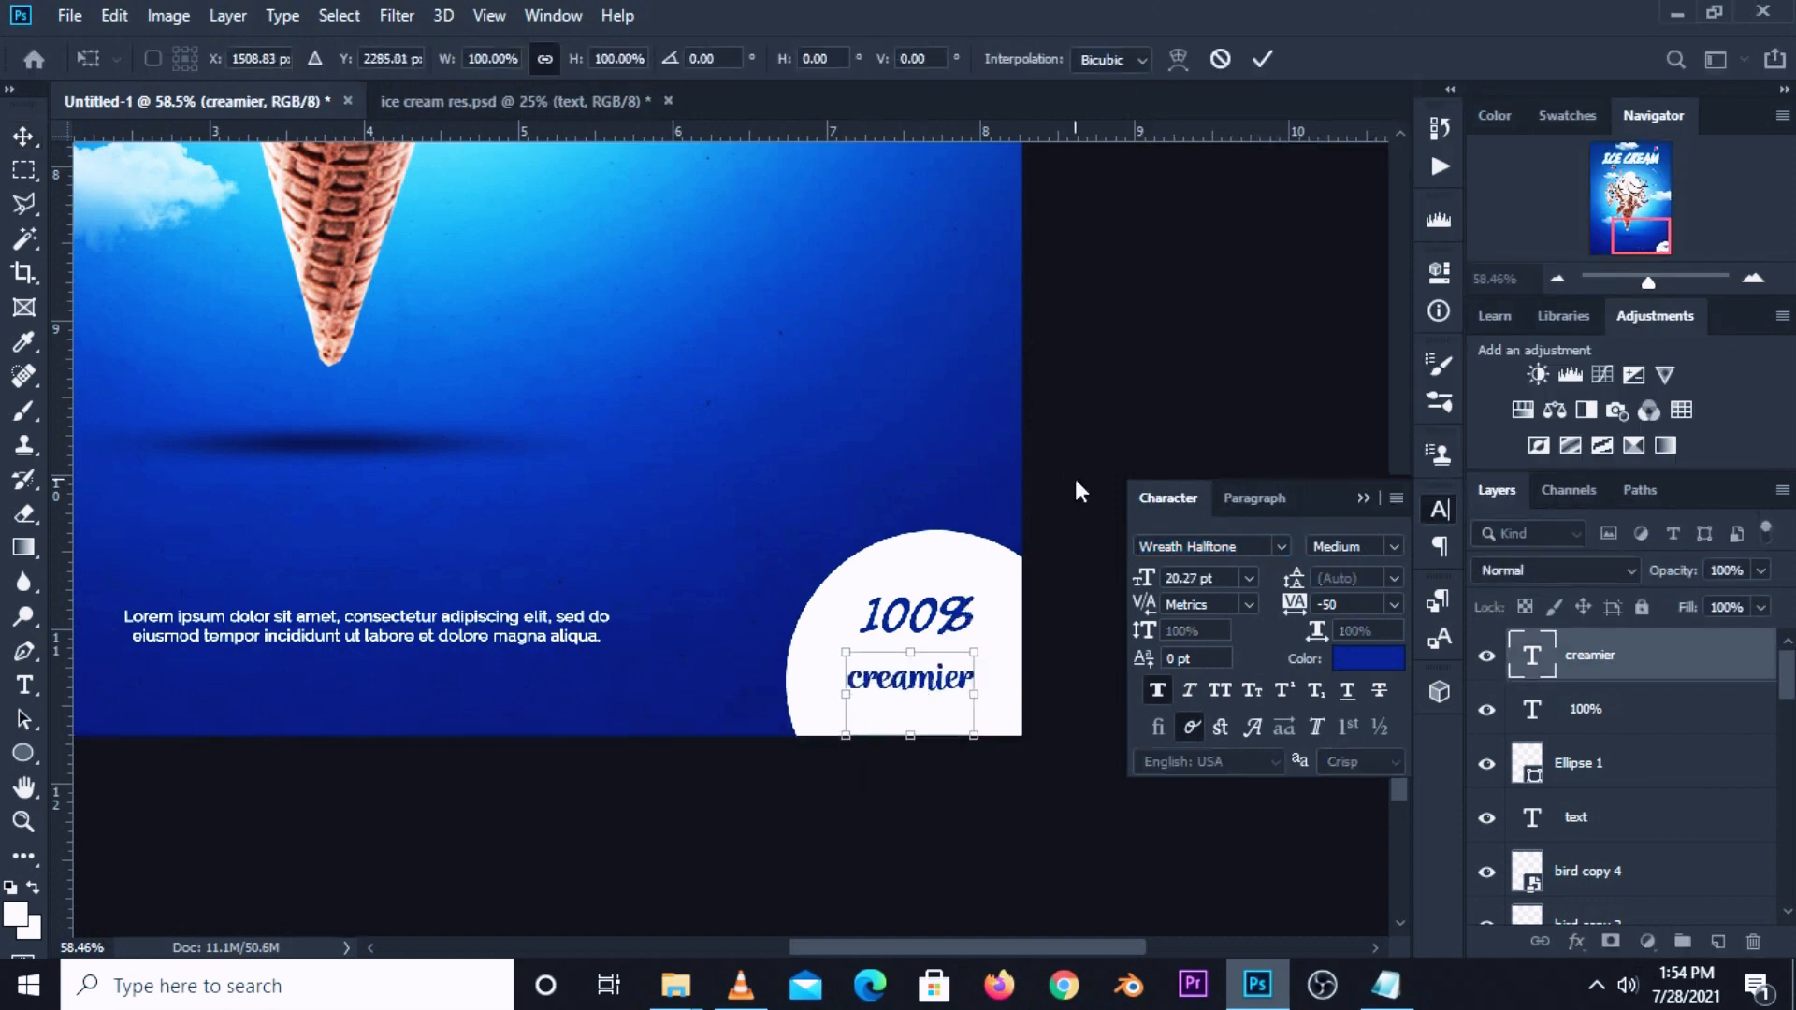
{"action": "key", "text": "Return"}
Change the font of the "100%" text to Wreath Halftone to match "creamier".
{"action": "left_click", "coordinate": [922, 617]}
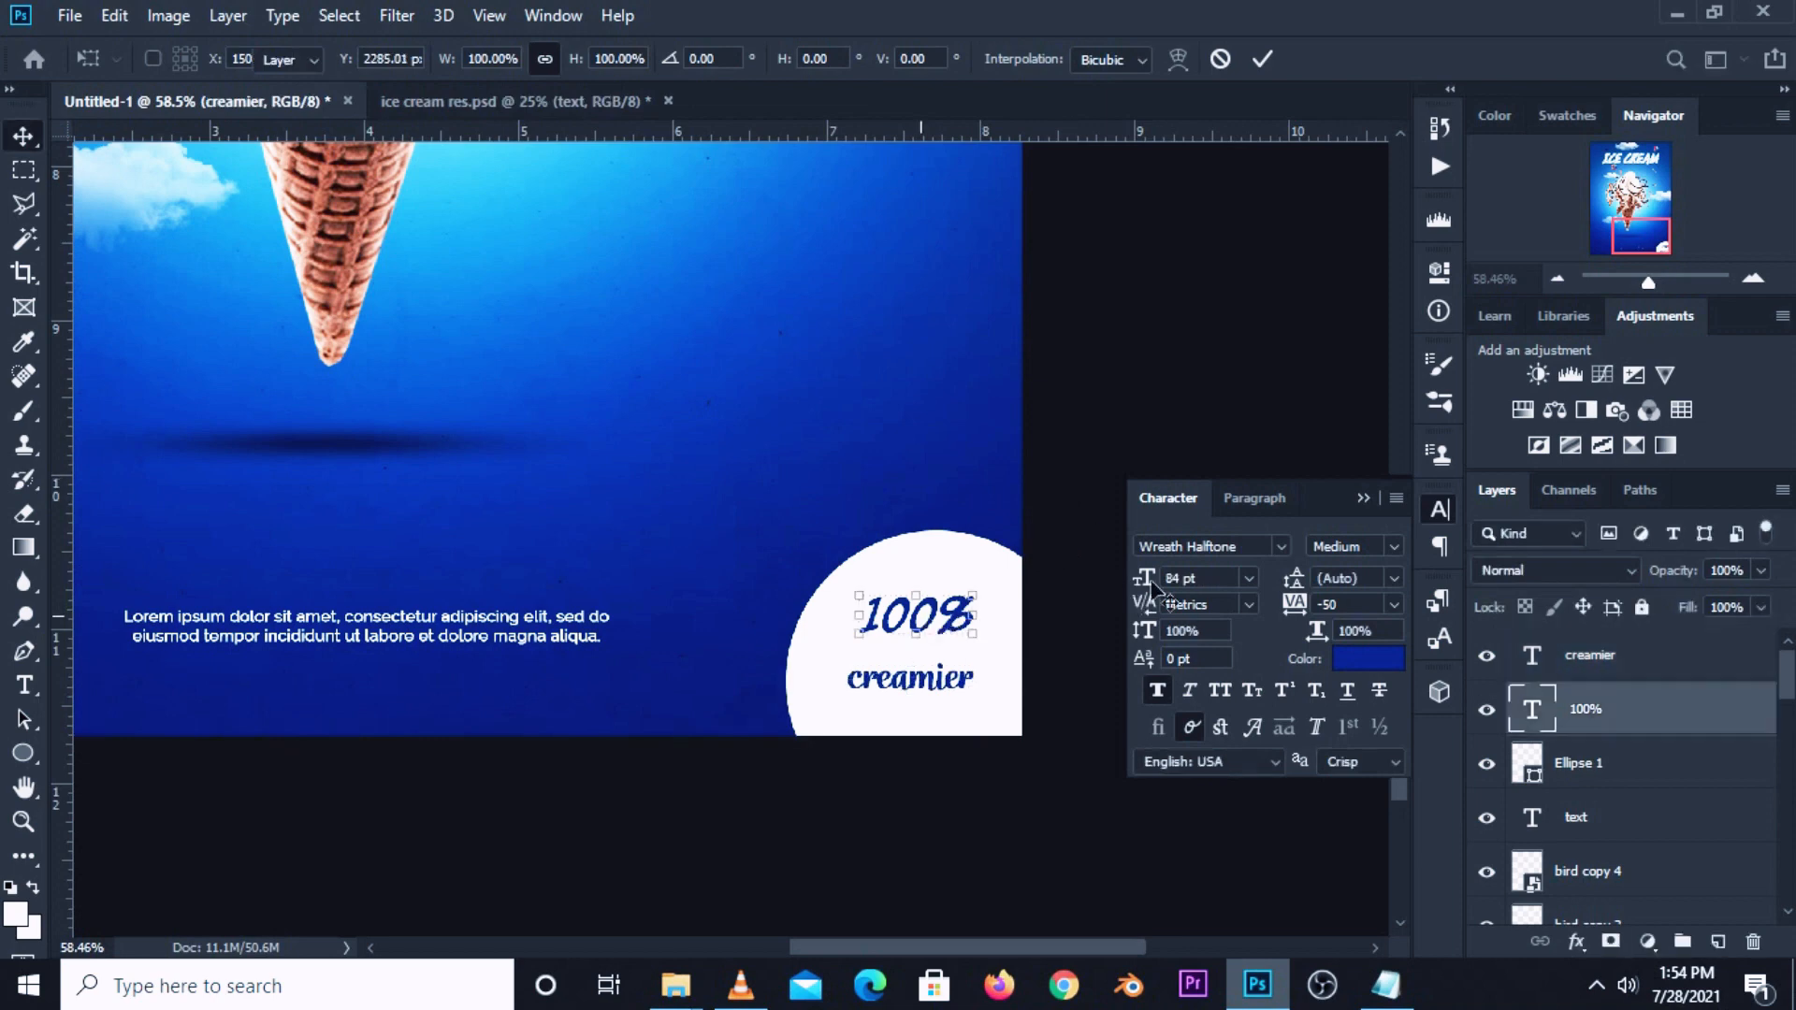
{"action": "left_click", "coordinate": [1280, 547]}
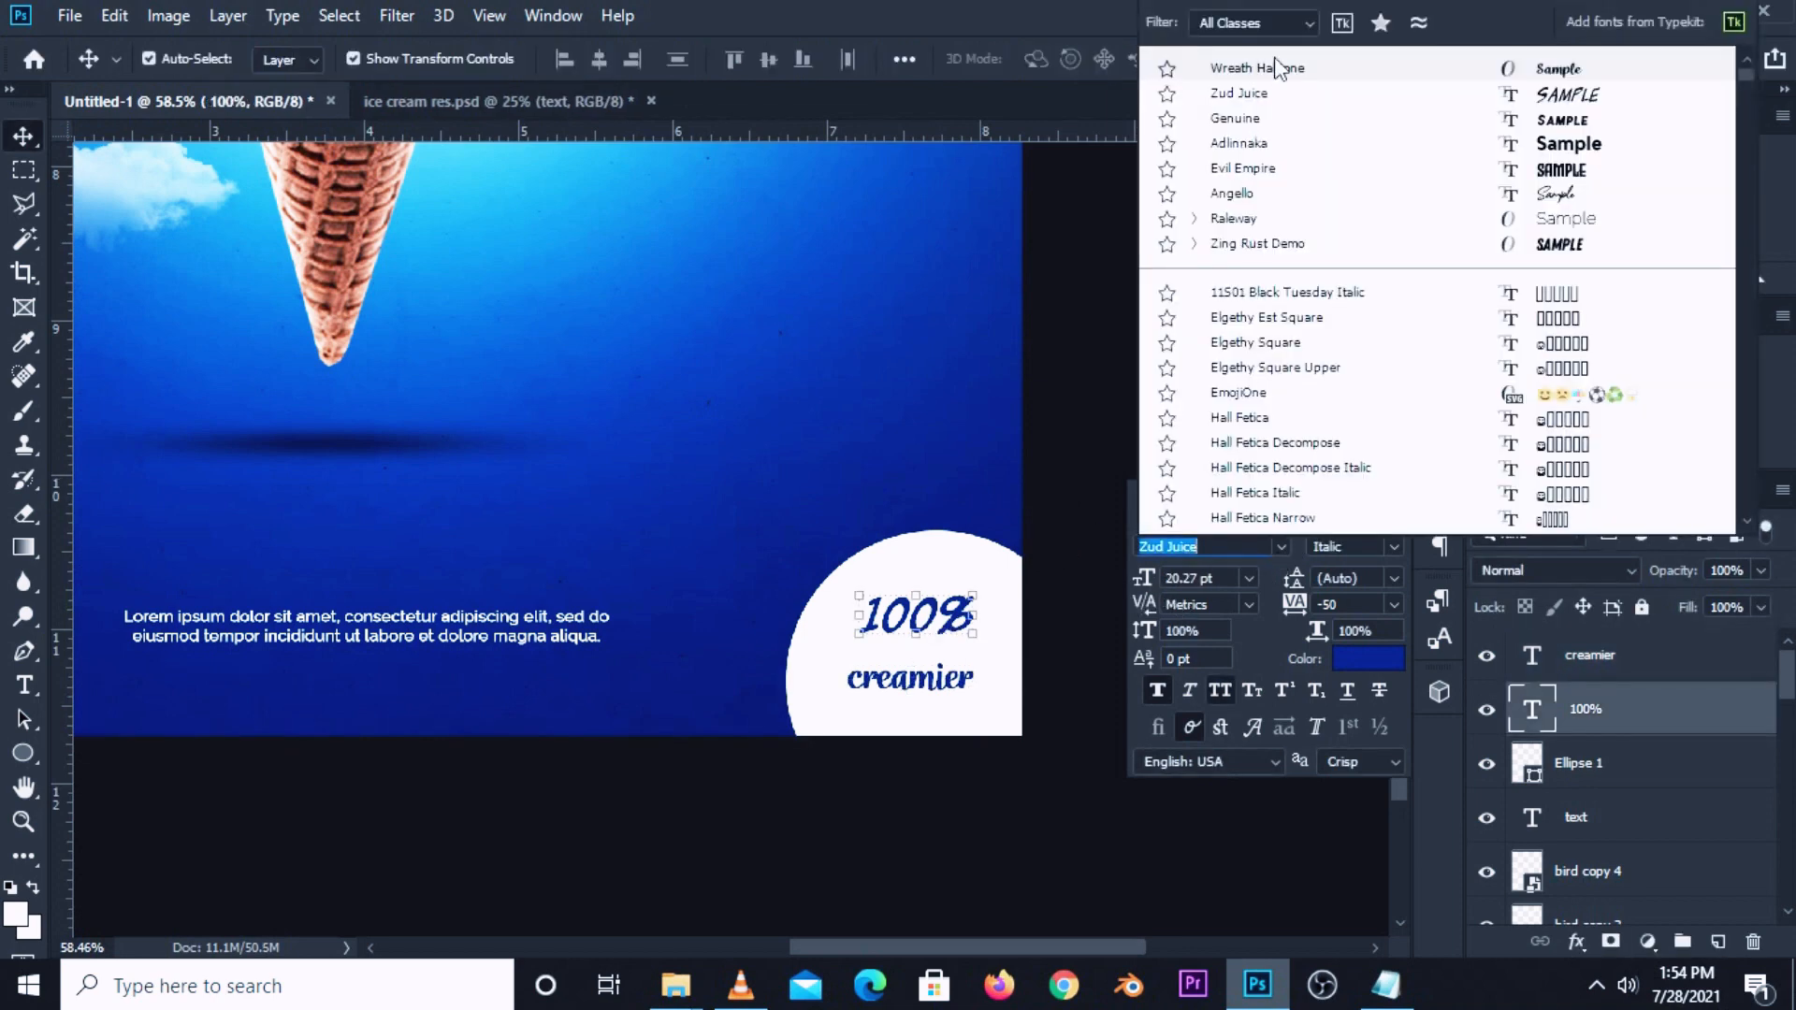
{"action": "key", "text": "Up"}
{"action": "key", "text": "Up"}
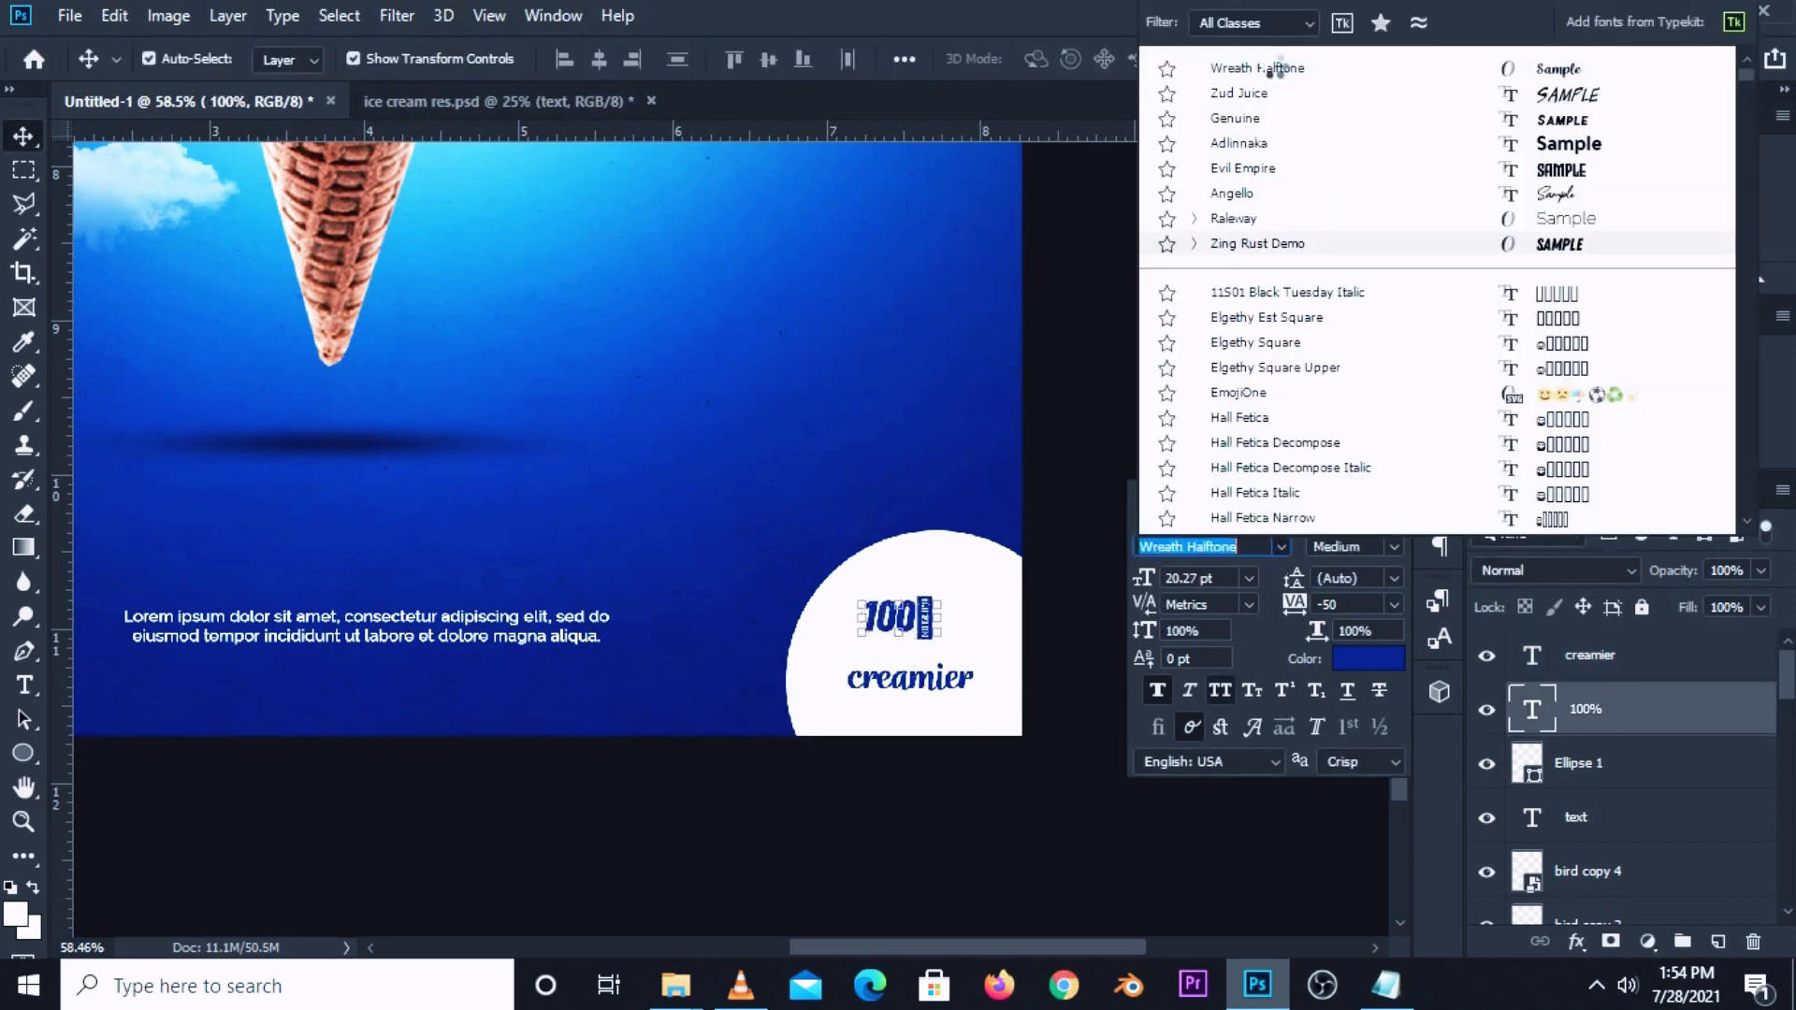
{"action": "left_click", "coordinate": [1273, 70]}
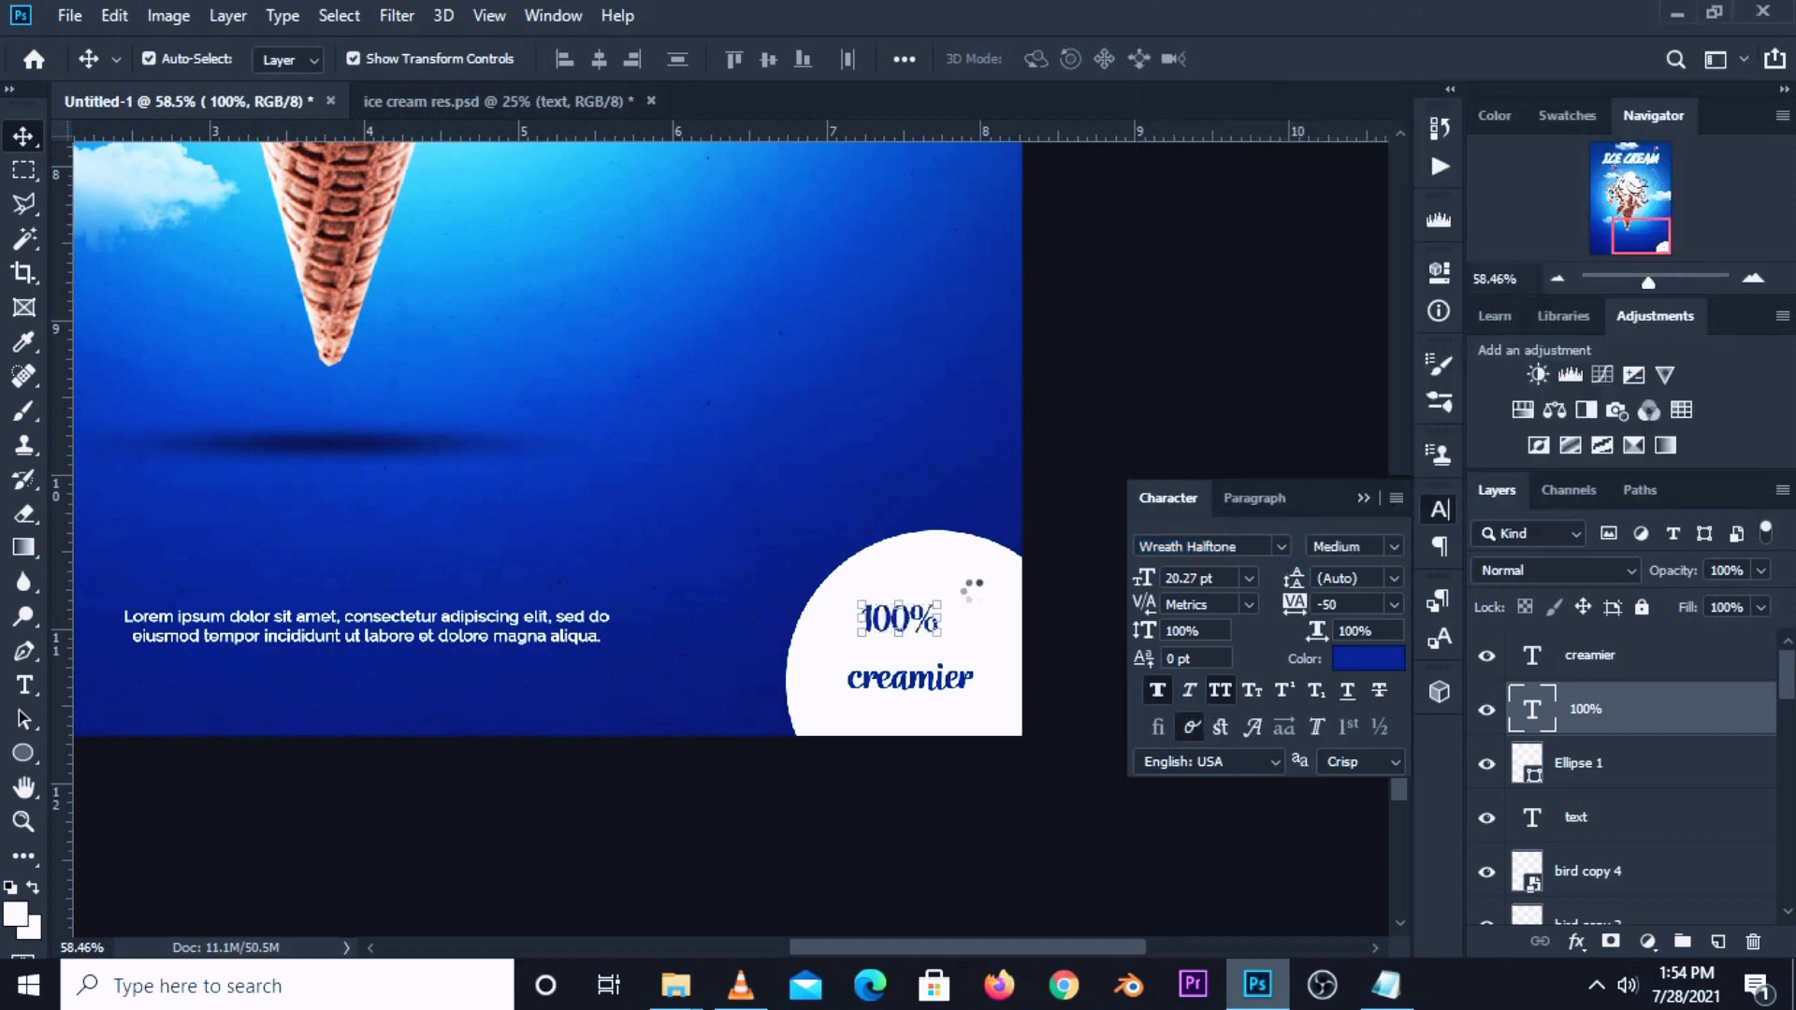
Scale the "100%" text to about 194% and place it centred directly above "creamier" in the badge.
{"action": "left_click_drag", "start_coordinate": [898, 607], "coordinate": [897, 602]}
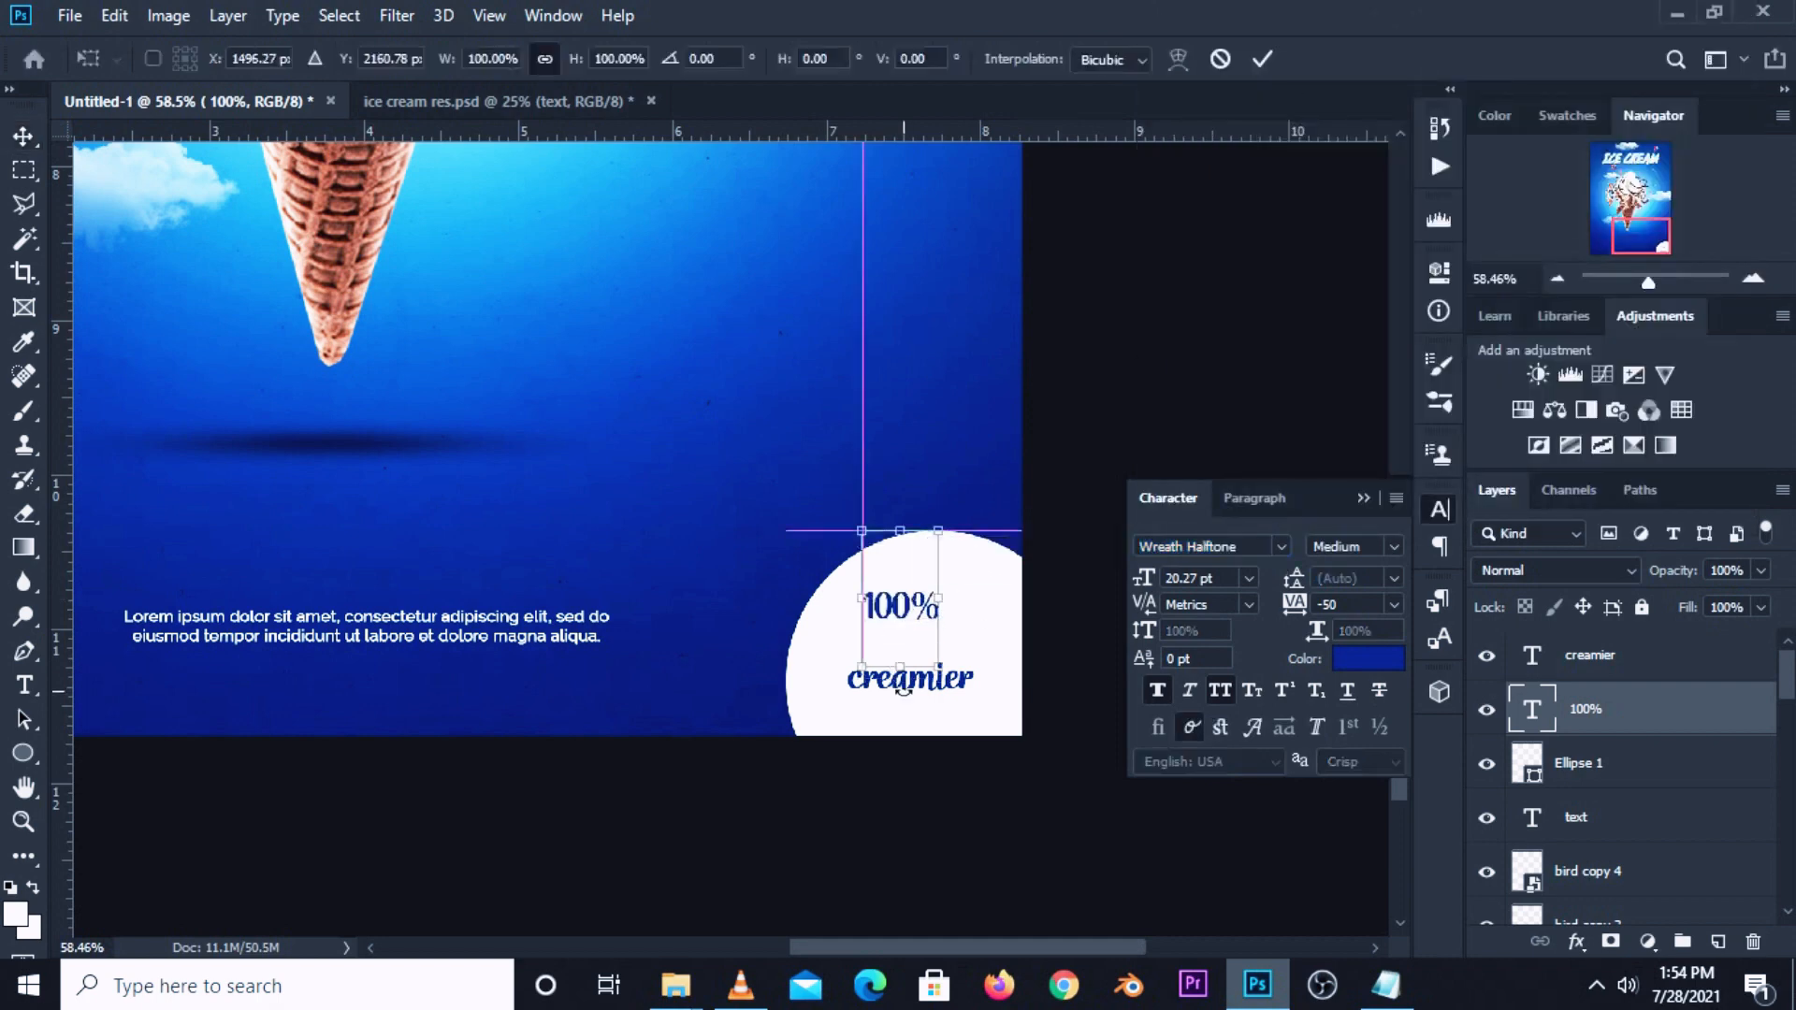
{"action": "left_click_drag", "start_coordinate": [898, 674], "coordinate": [904, 795]}
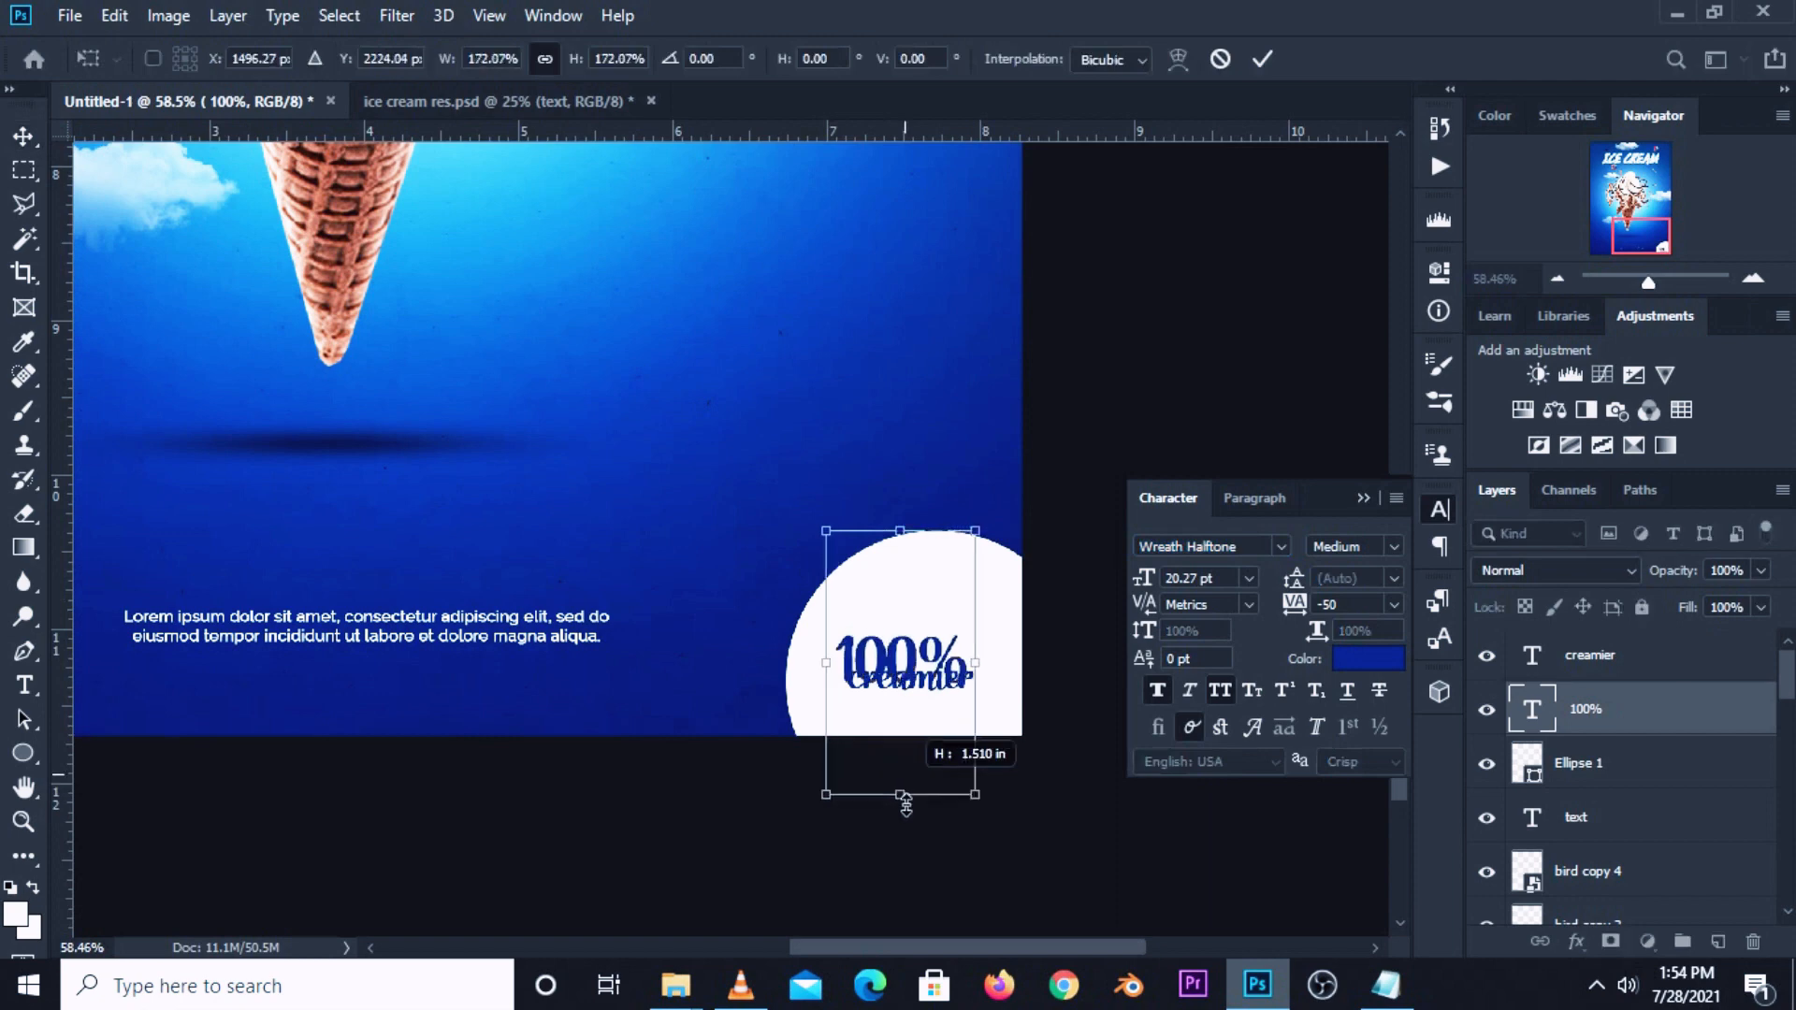
{"action": "left_click_drag", "start_coordinate": [912, 675], "coordinate": [922, 652]}
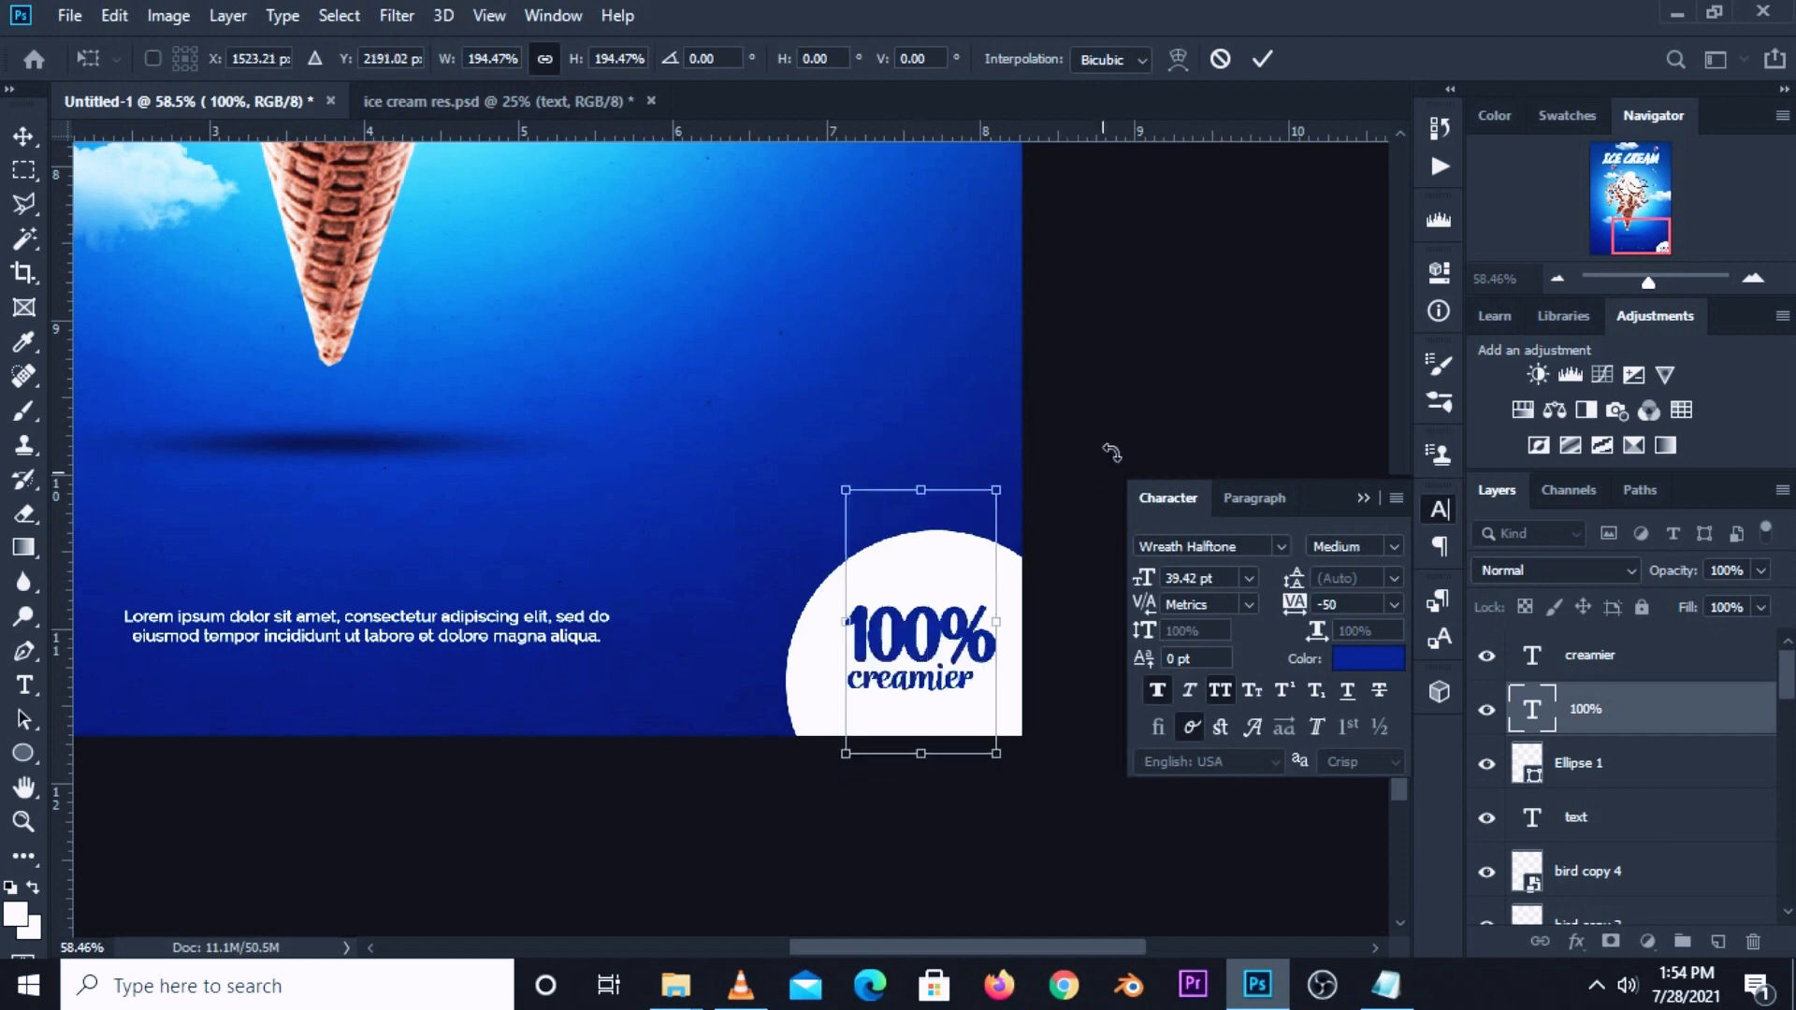
{"action": "left_click", "coordinate": [1262, 62]}
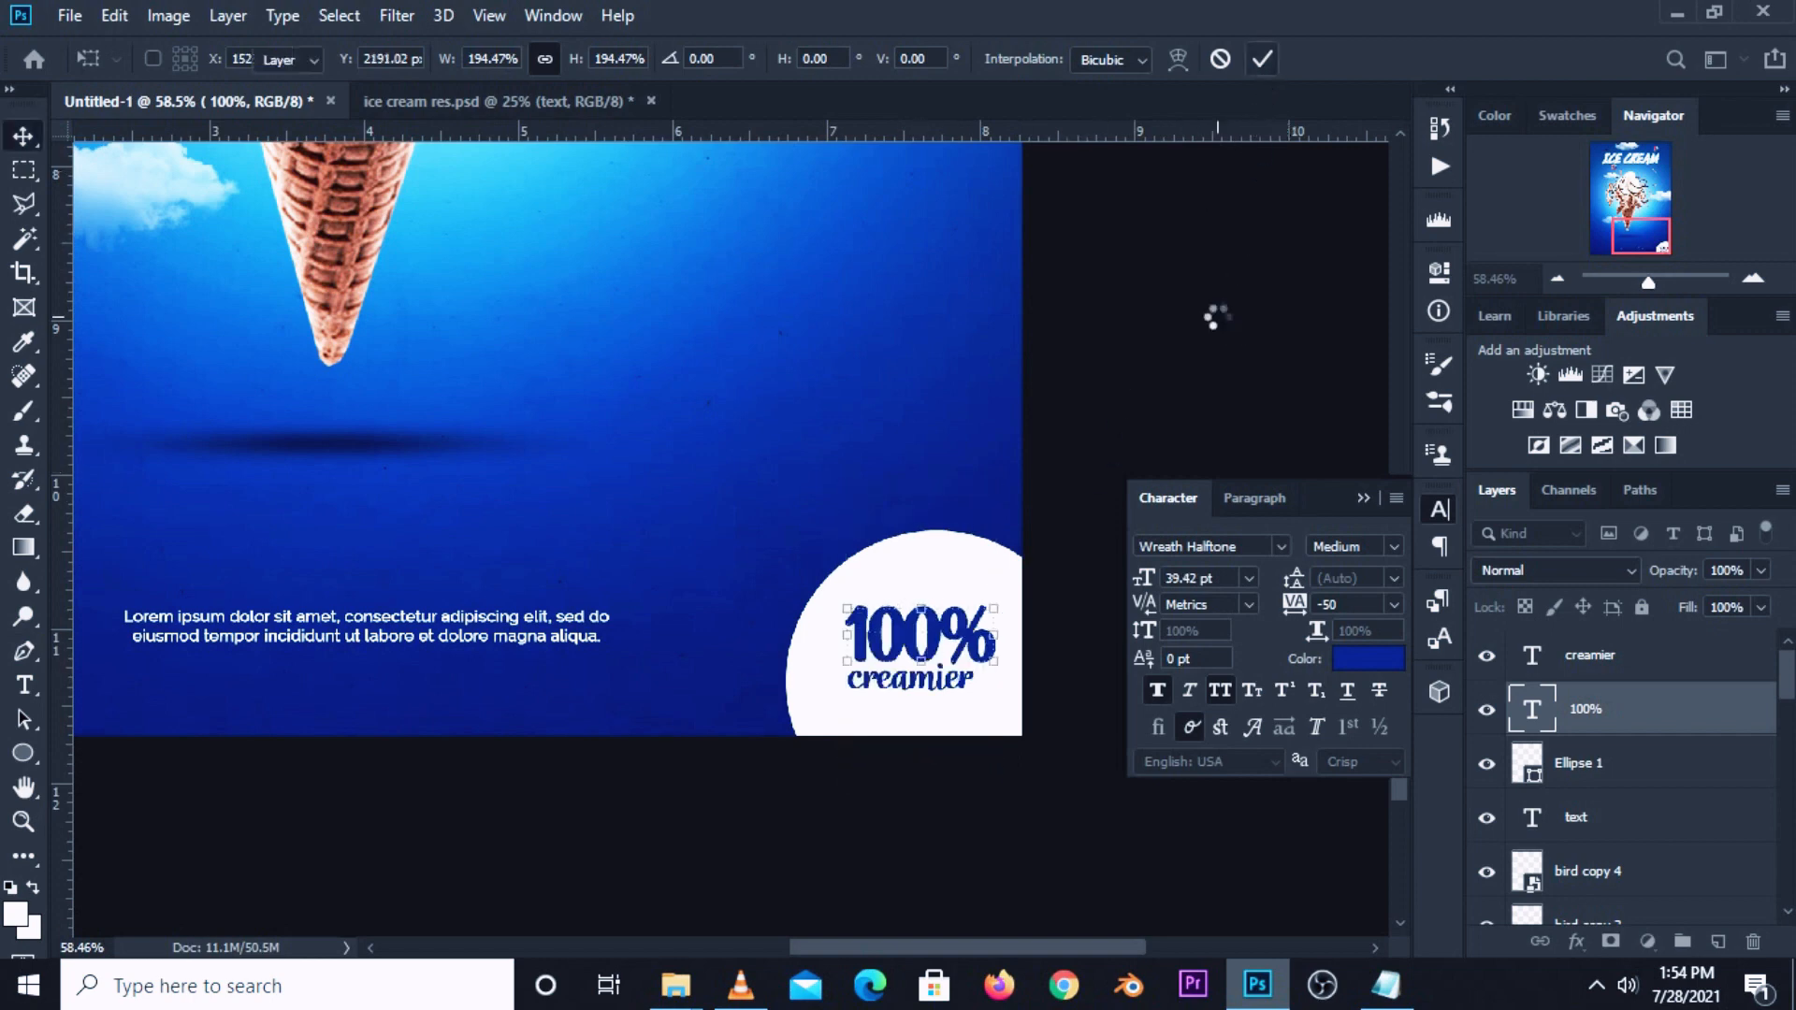
{"action": "left_click", "coordinate": [1366, 505]}
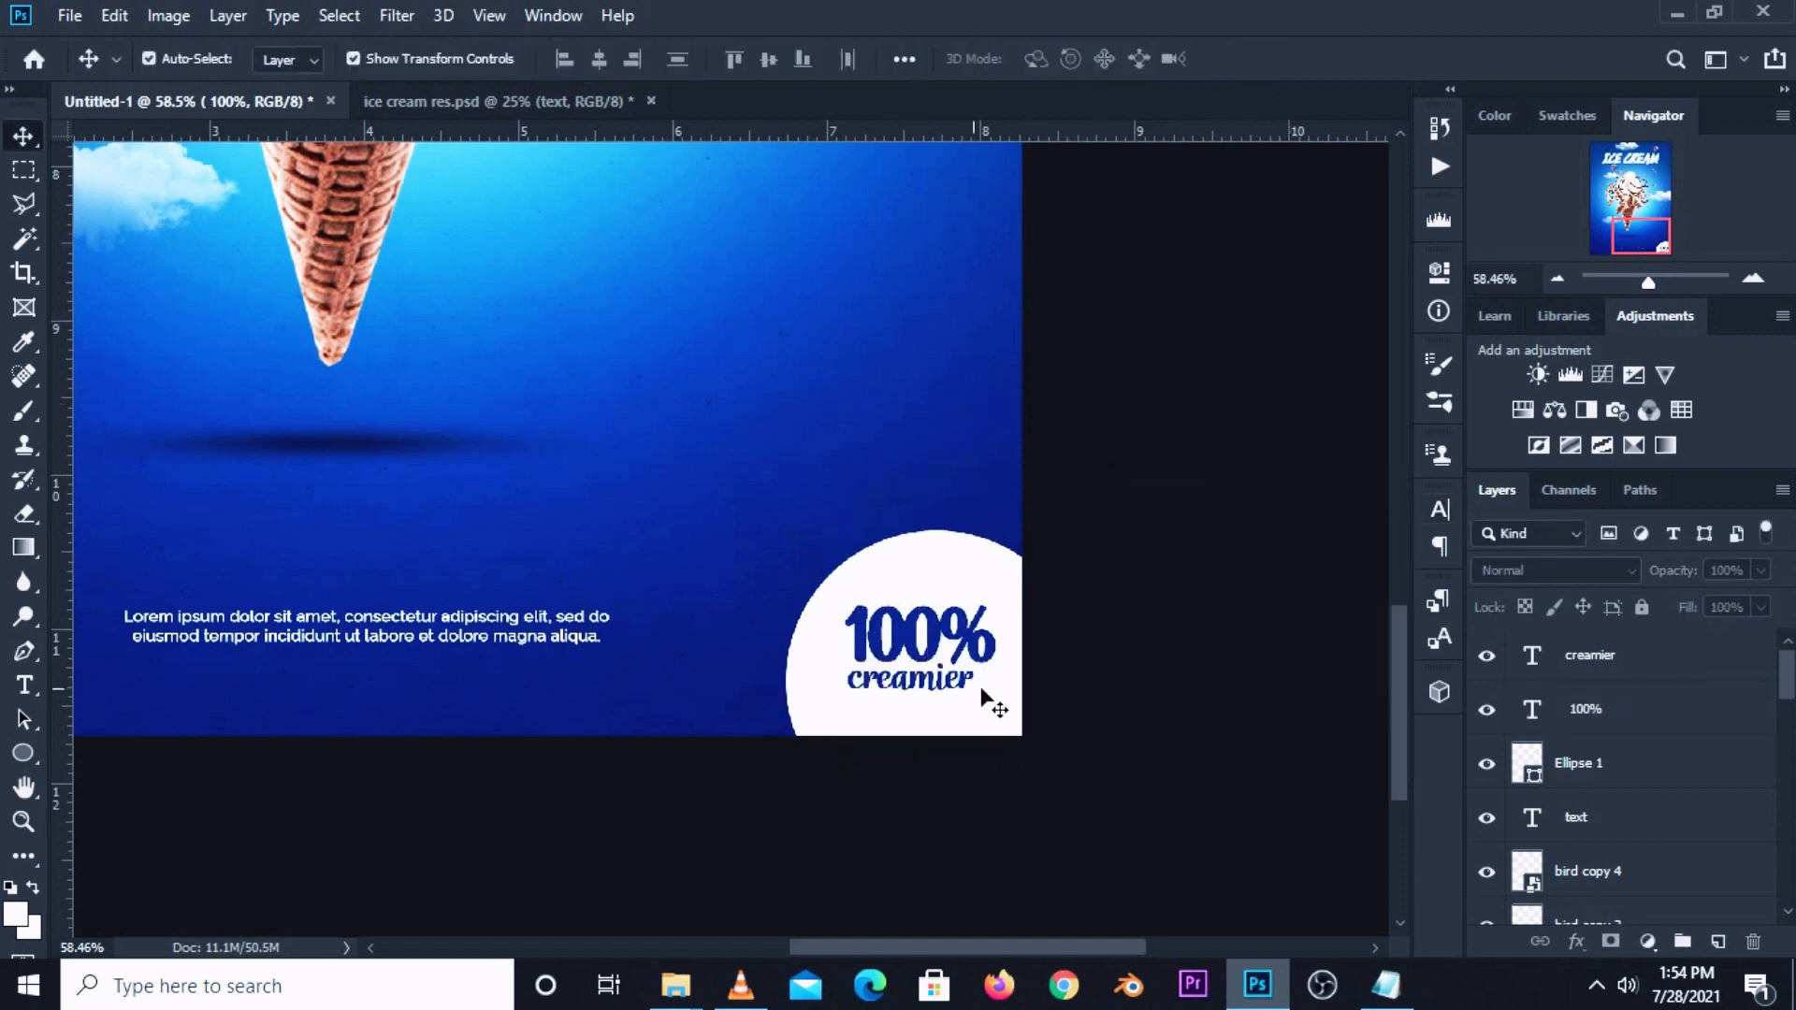
{"action": "left_click_drag", "start_coordinate": [952, 650], "coordinate": [943, 650]}
{"action": "left_click", "coordinate": [1091, 646]}
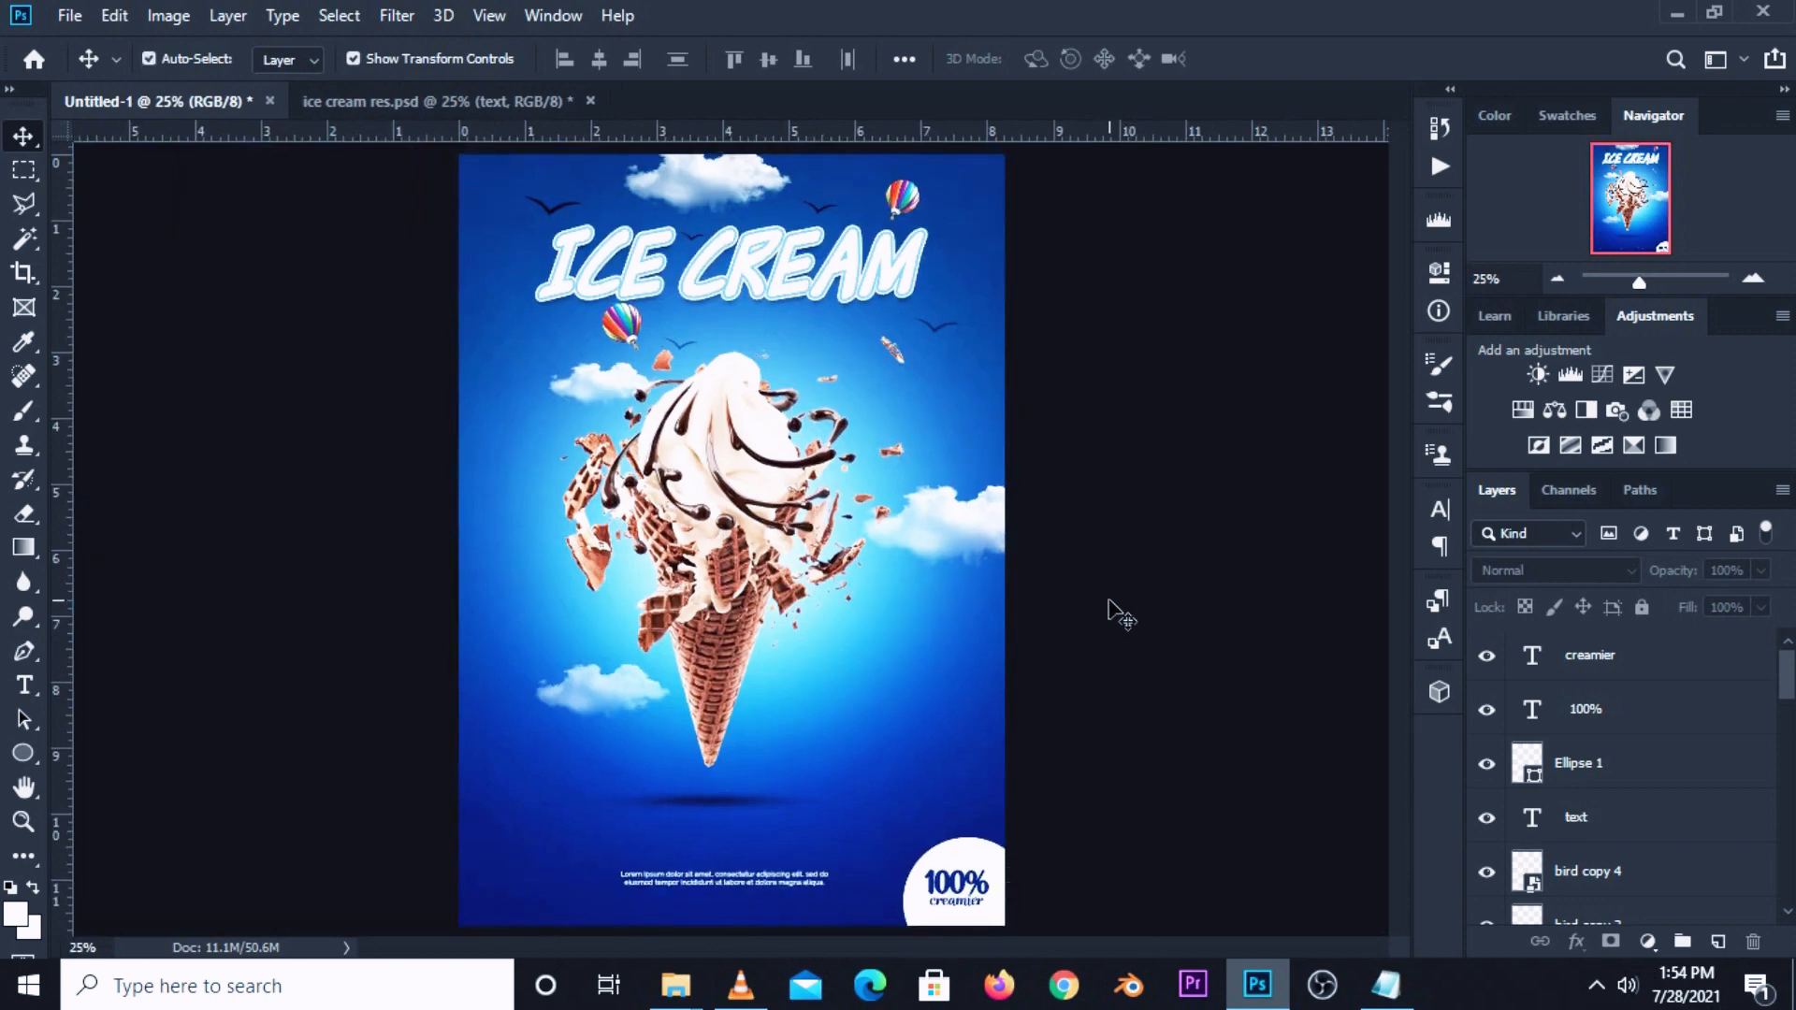
Identify the ice cream cone's layer by toggling its visibility and add a new empty layer directly above it.
{"action": "left_click", "coordinate": [681, 662]}
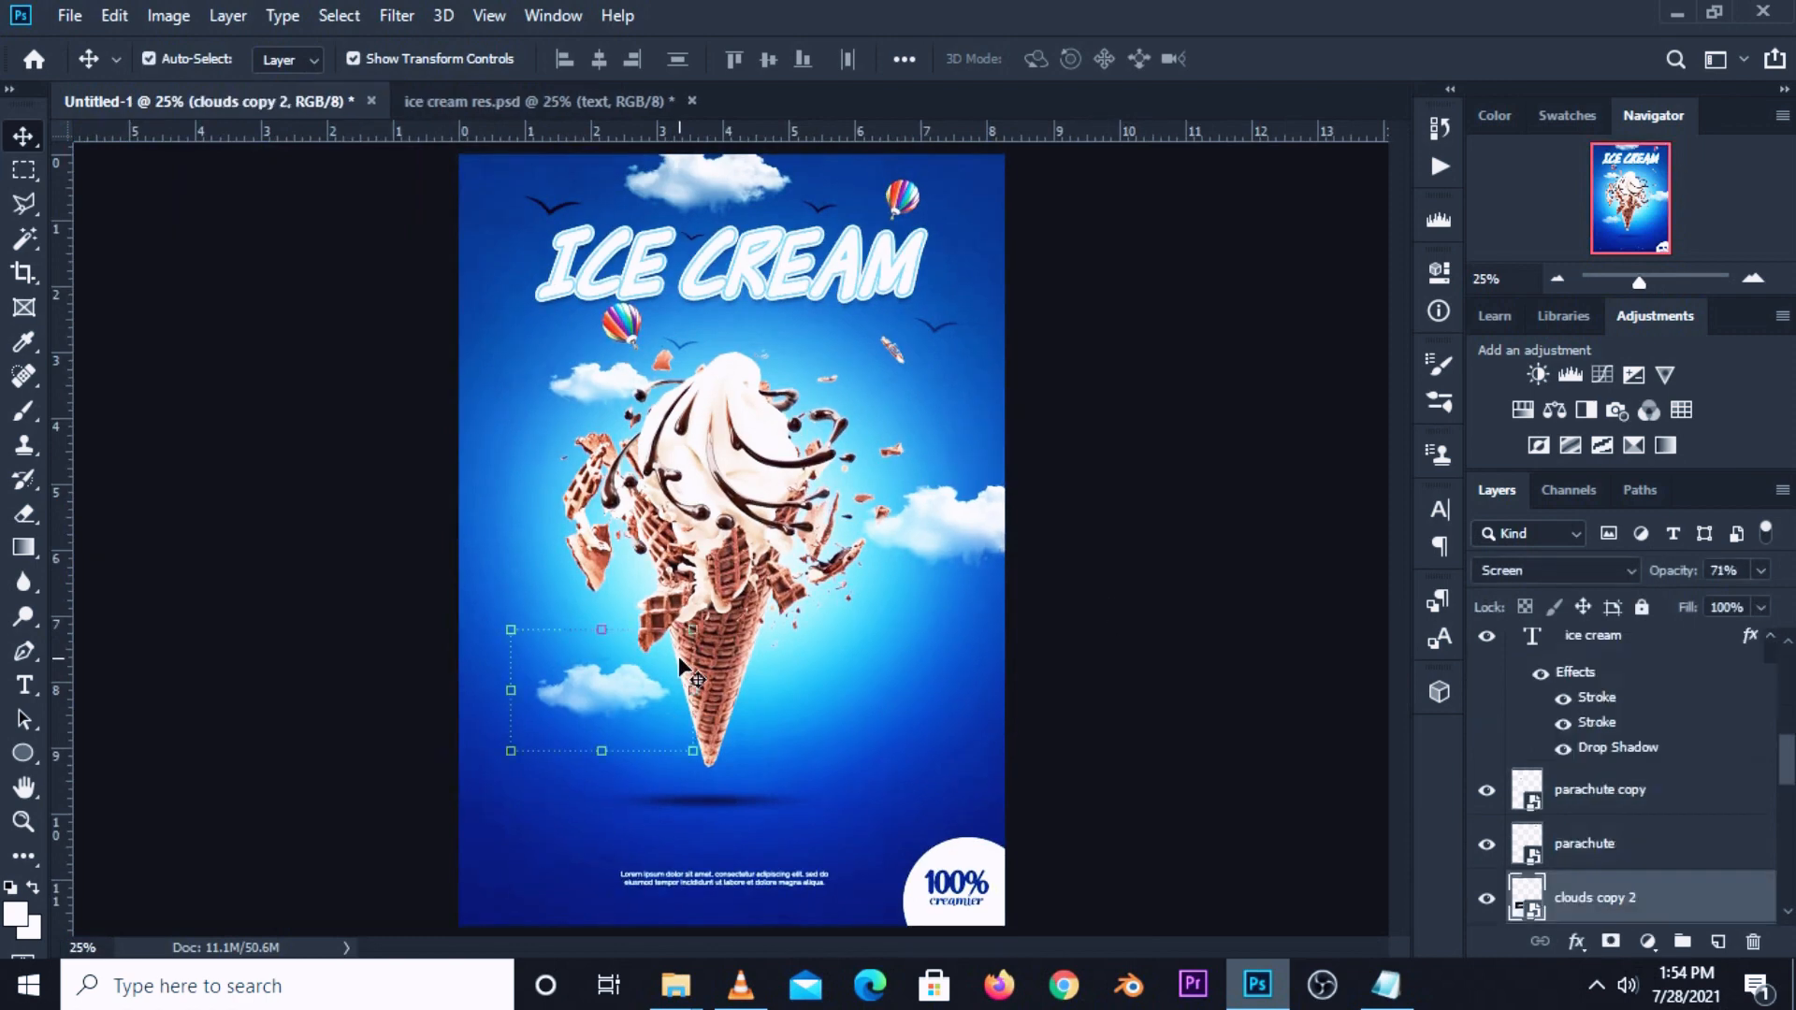
{"action": "left_click", "coordinate": [753, 508]}
{"action": "left_click", "coordinate": [1488, 896]}
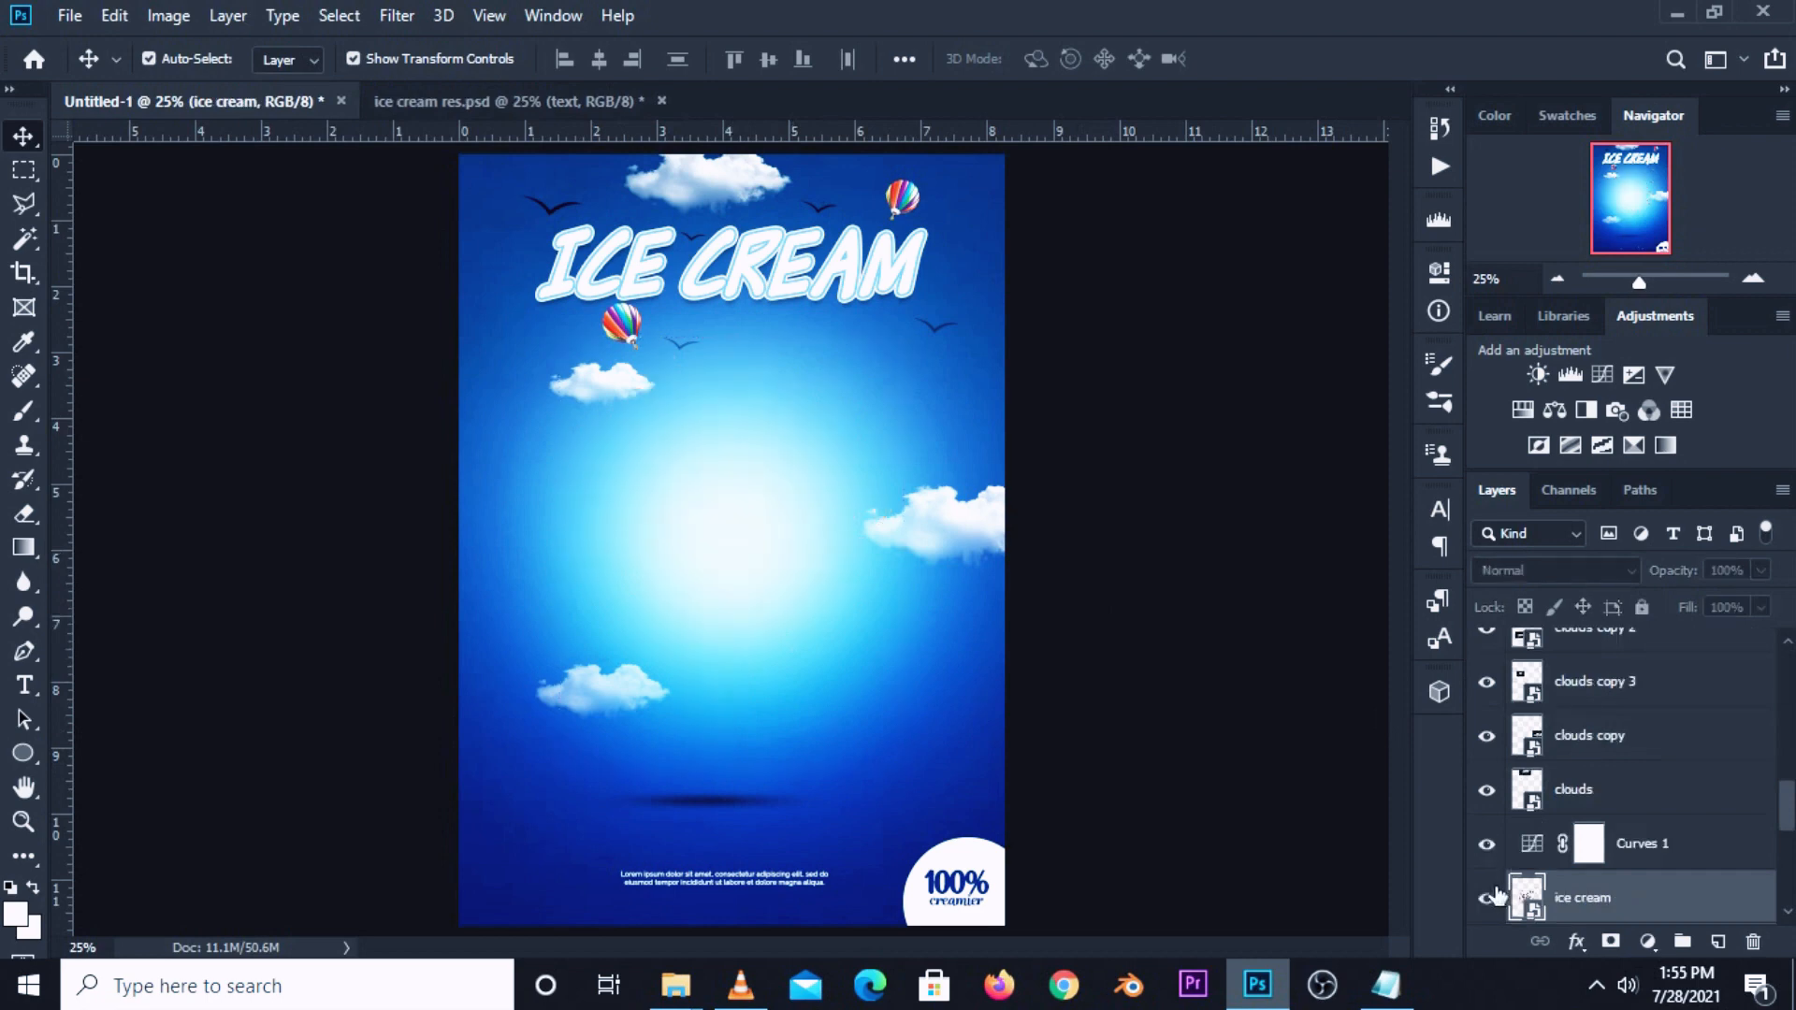
{"action": "left_click", "coordinate": [1487, 897]}
{"action": "left_click", "coordinate": [1719, 941]}
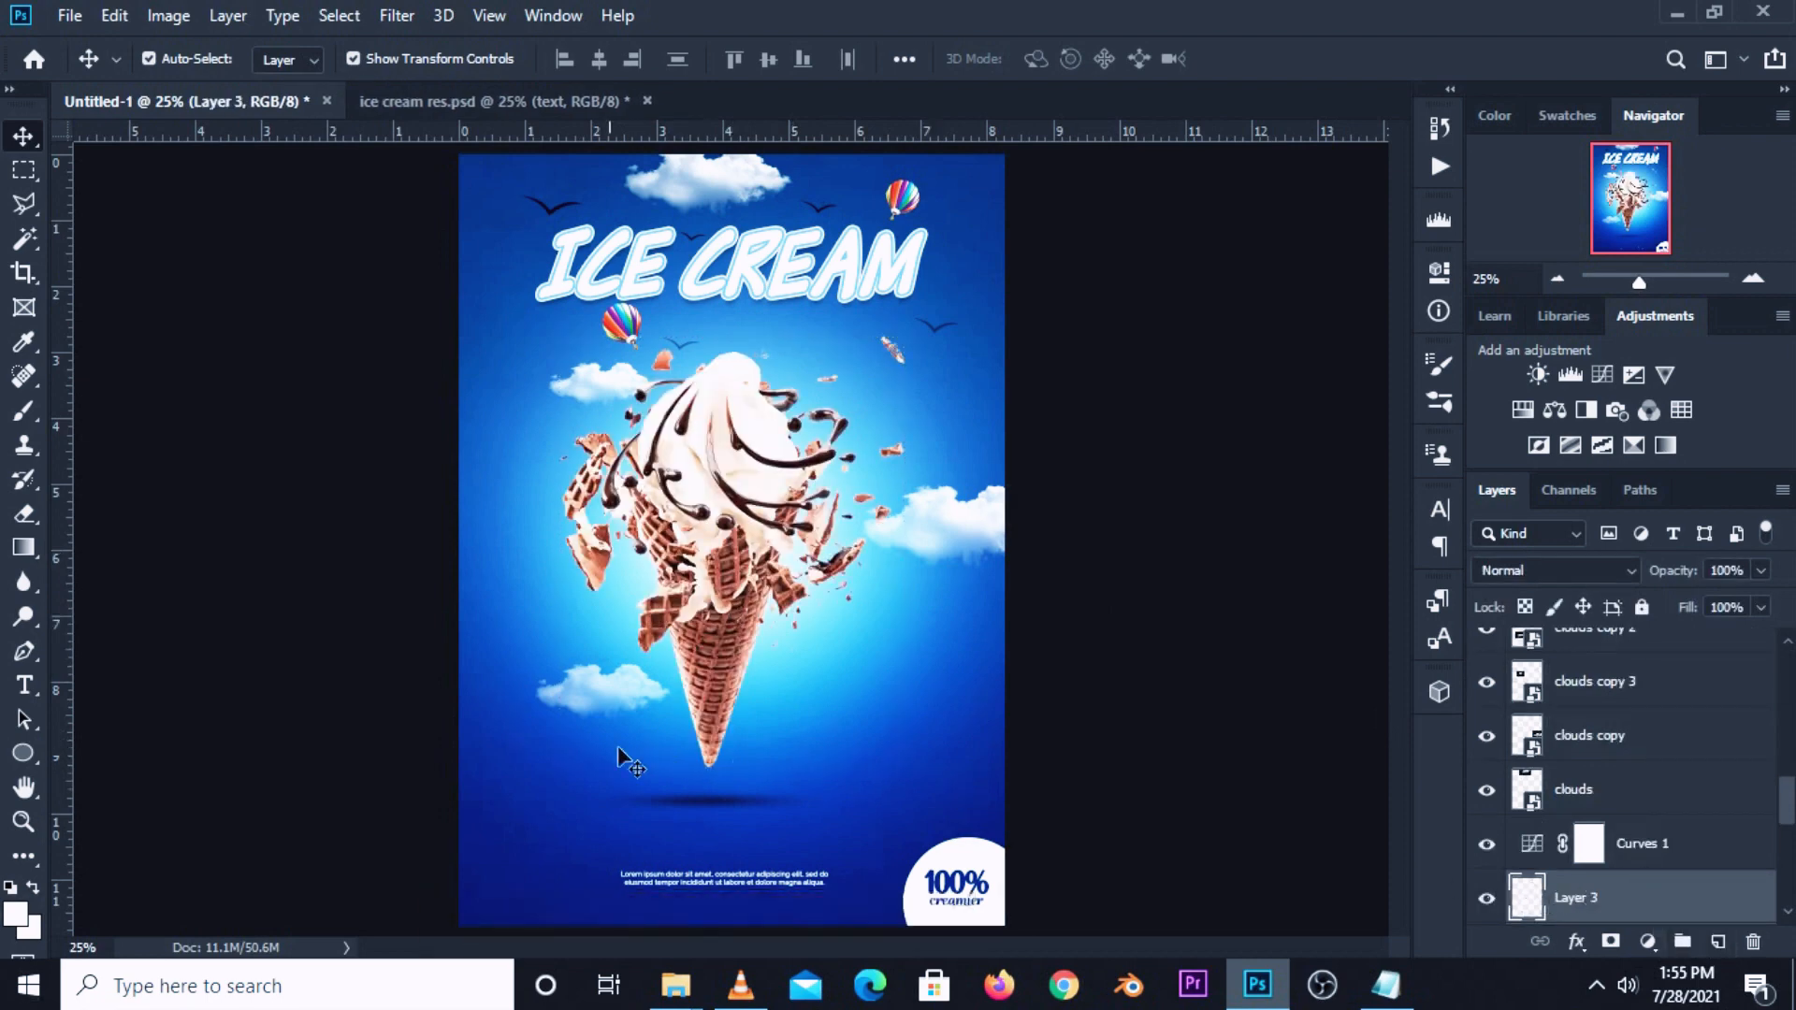
Set up the Brush tool with a hard round tip at 100% hardness and a very small size.
{"action": "left_click", "coordinate": [24, 410]}
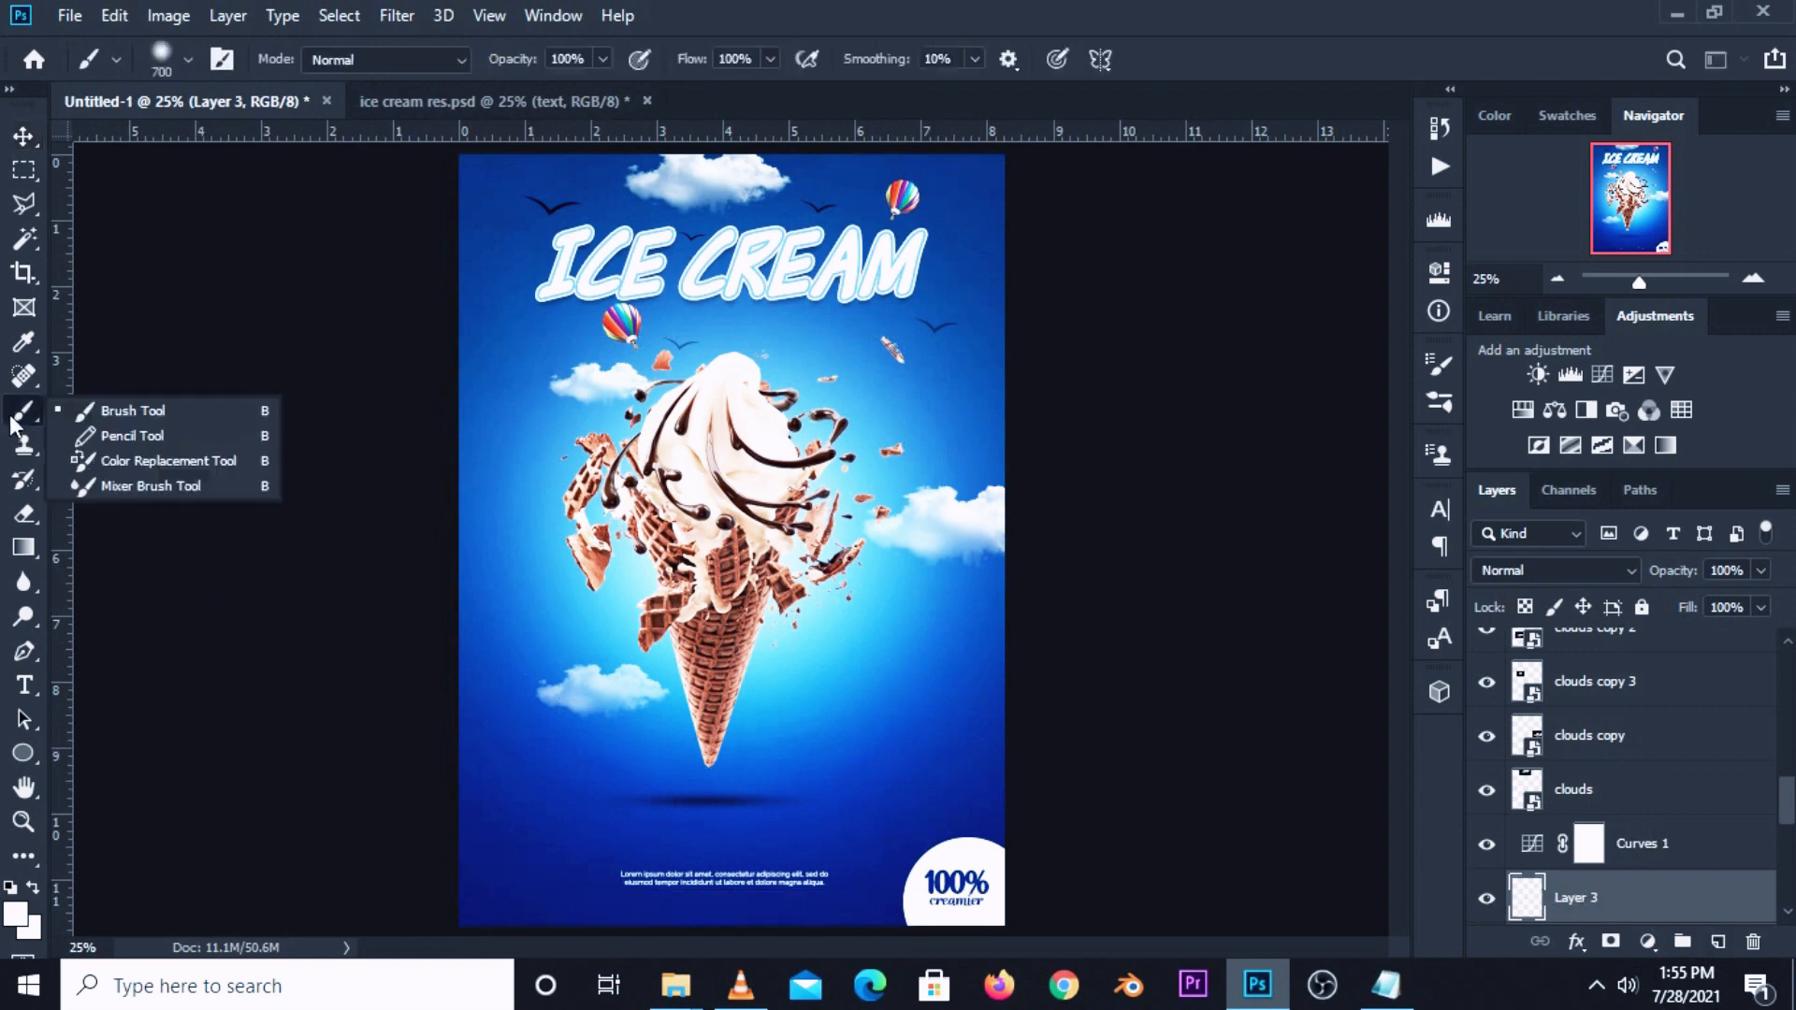
{"action": "left_click", "coordinate": [250, 410]}
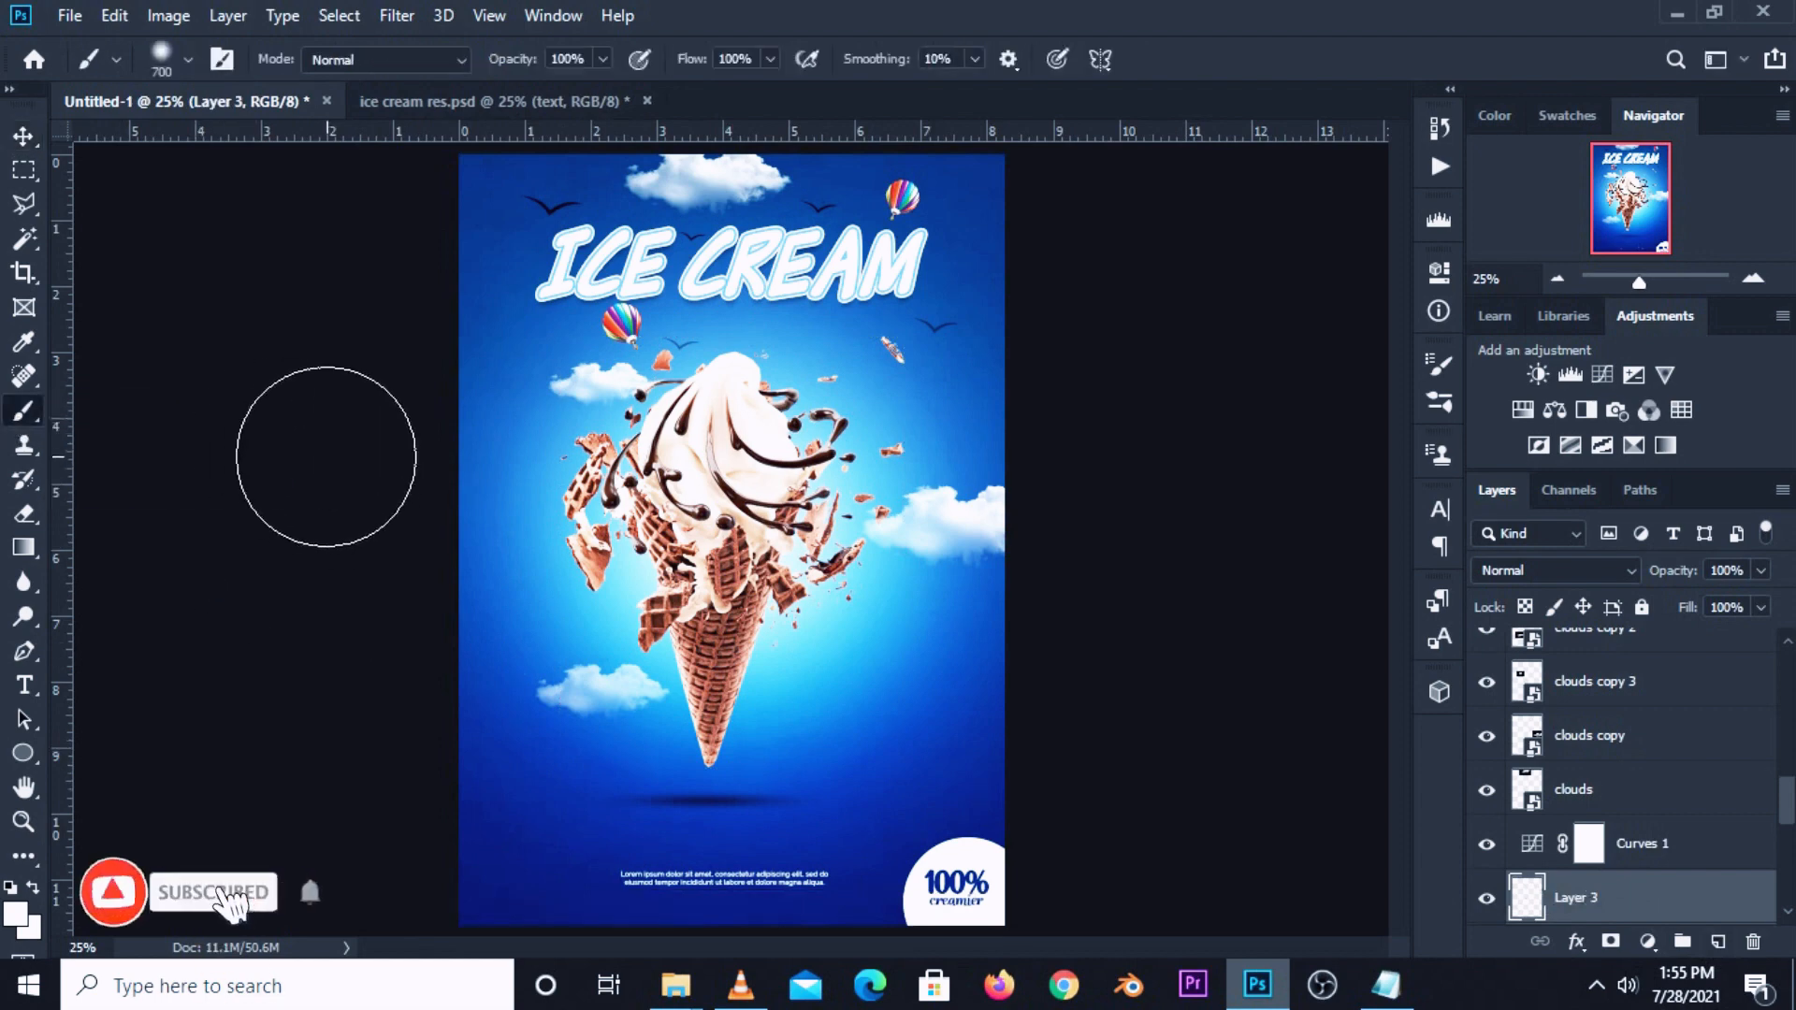
{"action": "left_click", "coordinate": [168, 58]}
{"action": "left_click_drag", "start_coordinate": [206, 200], "coordinate": [333, 170]}
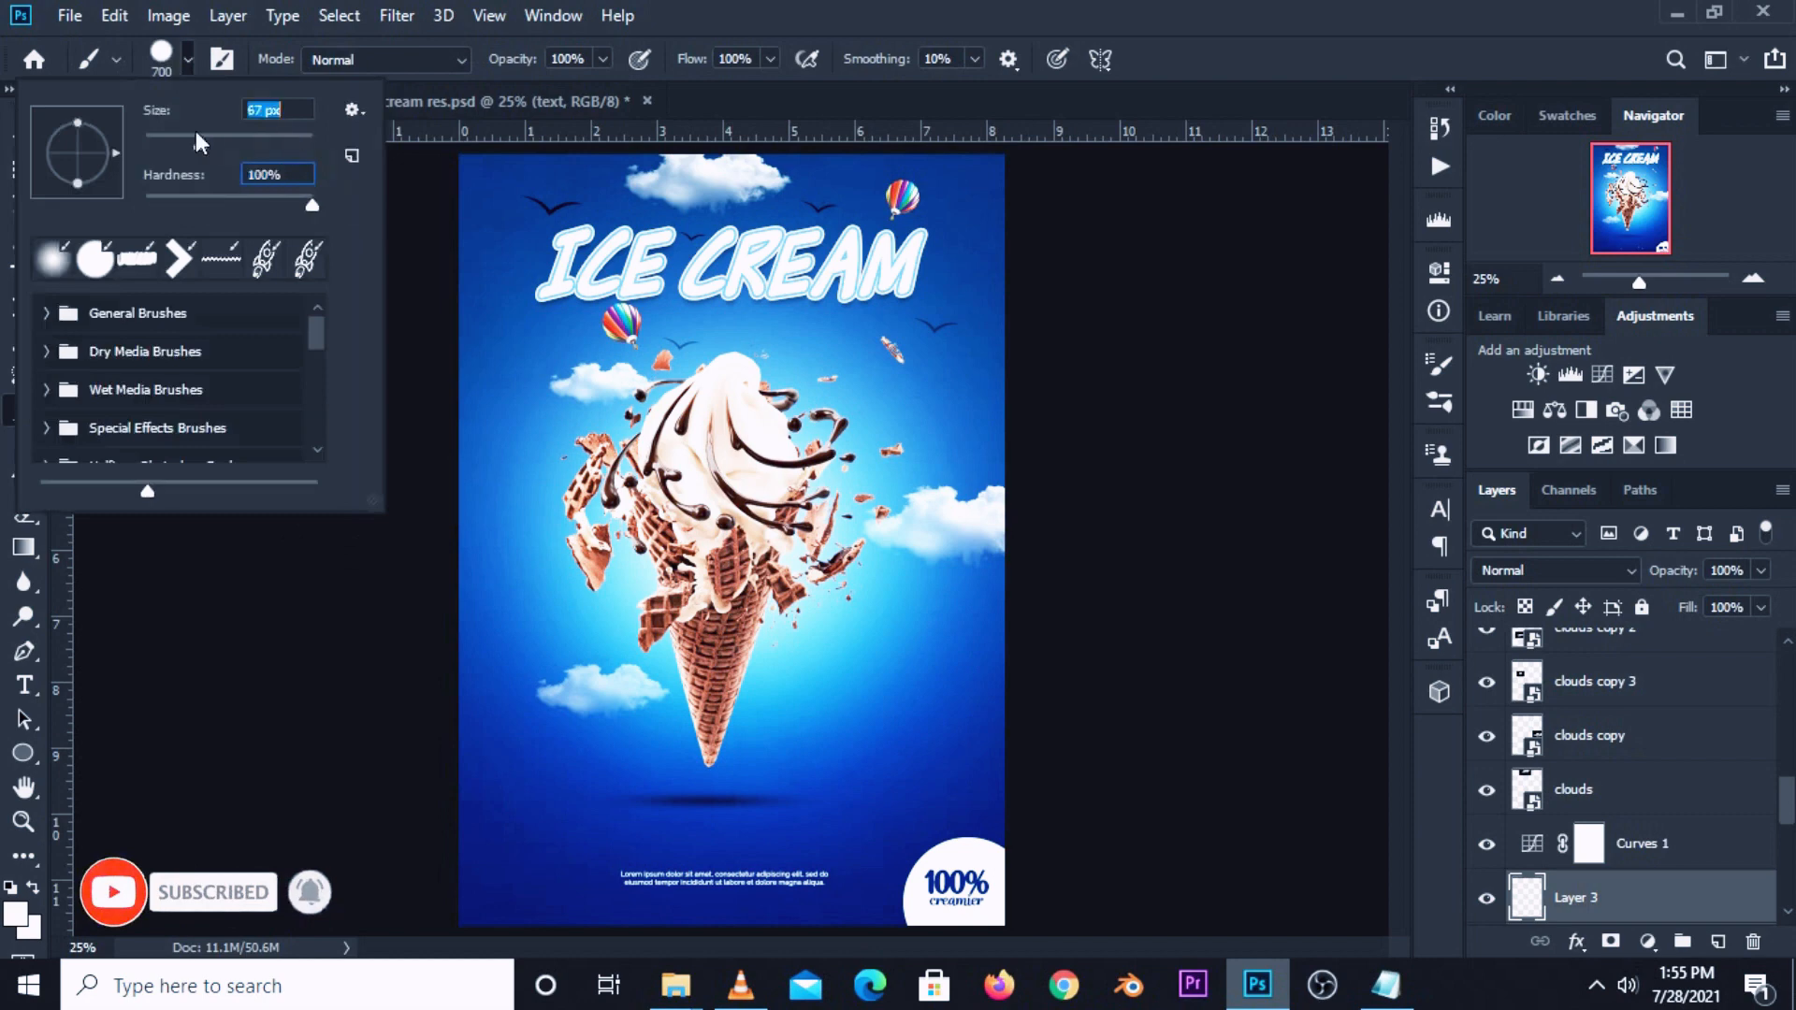
{"action": "left_click_drag", "start_coordinate": [155, 133], "coordinate": [160, 144]}
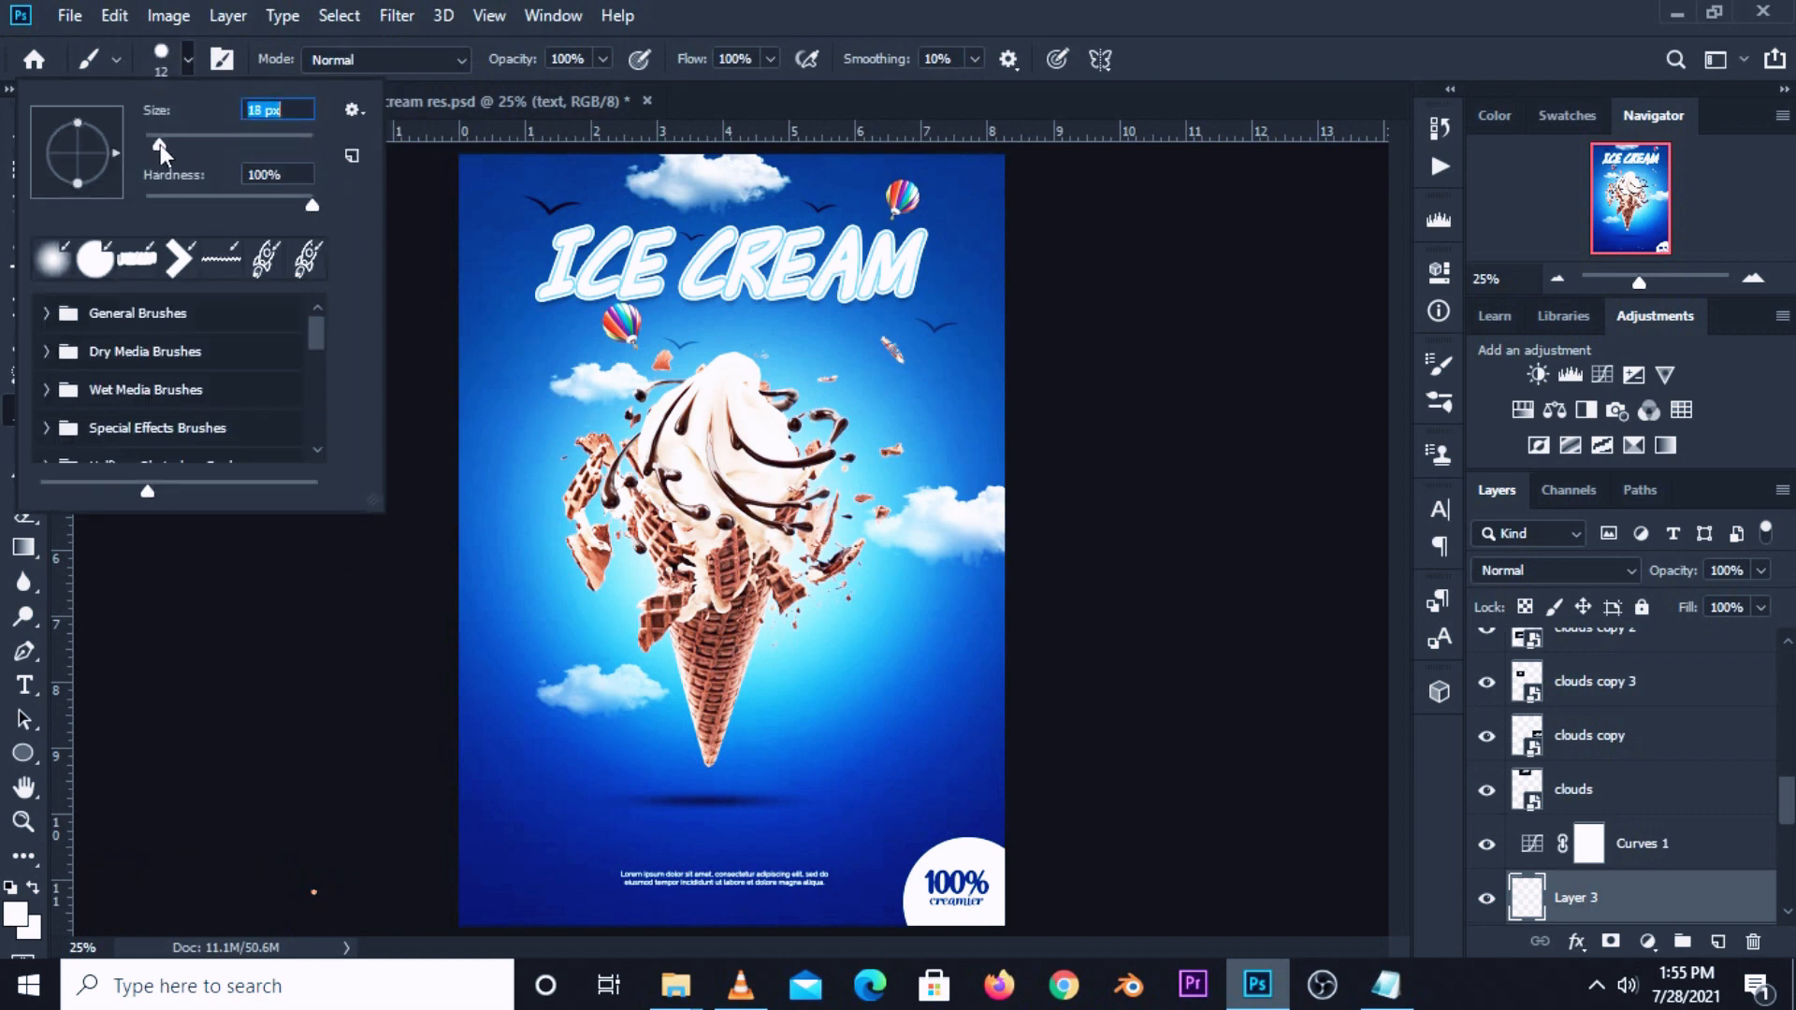
{"action": "left_click", "coordinate": [1151, 12]}
Paint a column of seven short white strokes with a 4 px brush along the right side of the lower cone.
{"action": "scroll", "coordinate": [753, 664], "scroll_direction": "up", "scroll_amount": 7}
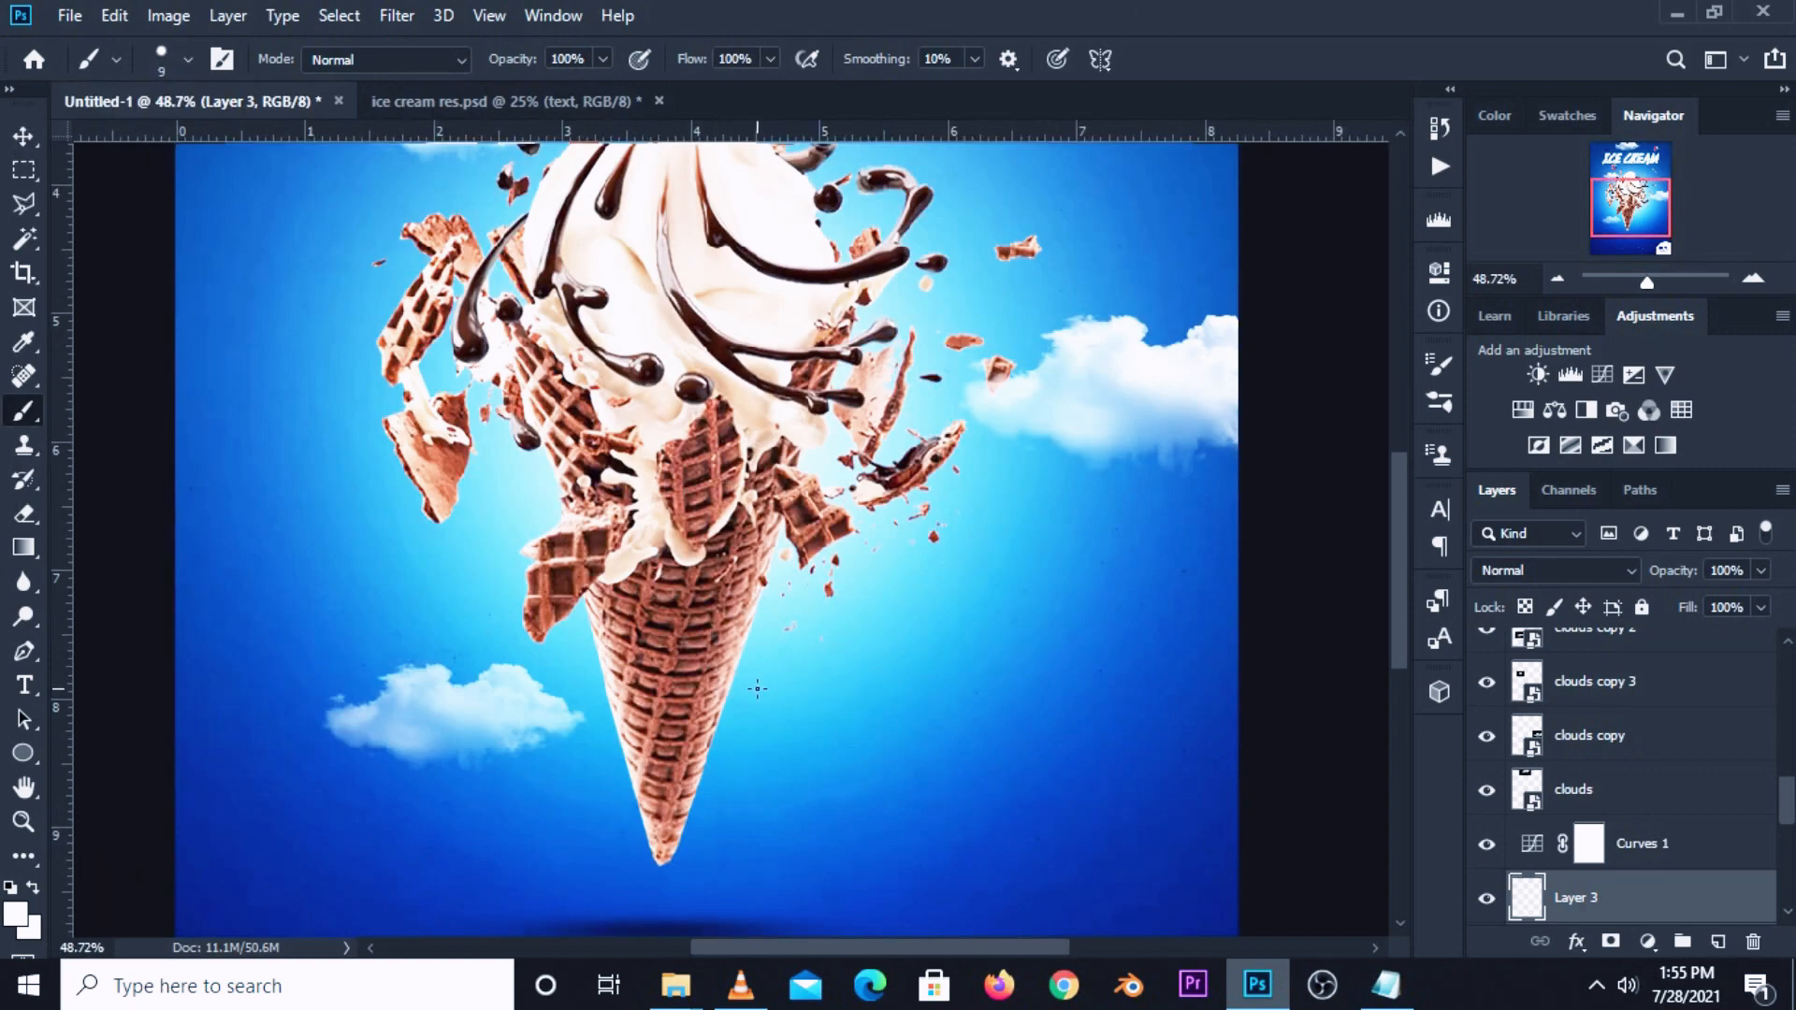
{"action": "scroll", "coordinate": [750, 674], "scroll_direction": "up", "scroll_amount": 3}
{"action": "left_click_drag", "start_coordinate": [1402, 545], "coordinate": [1406, 566]}
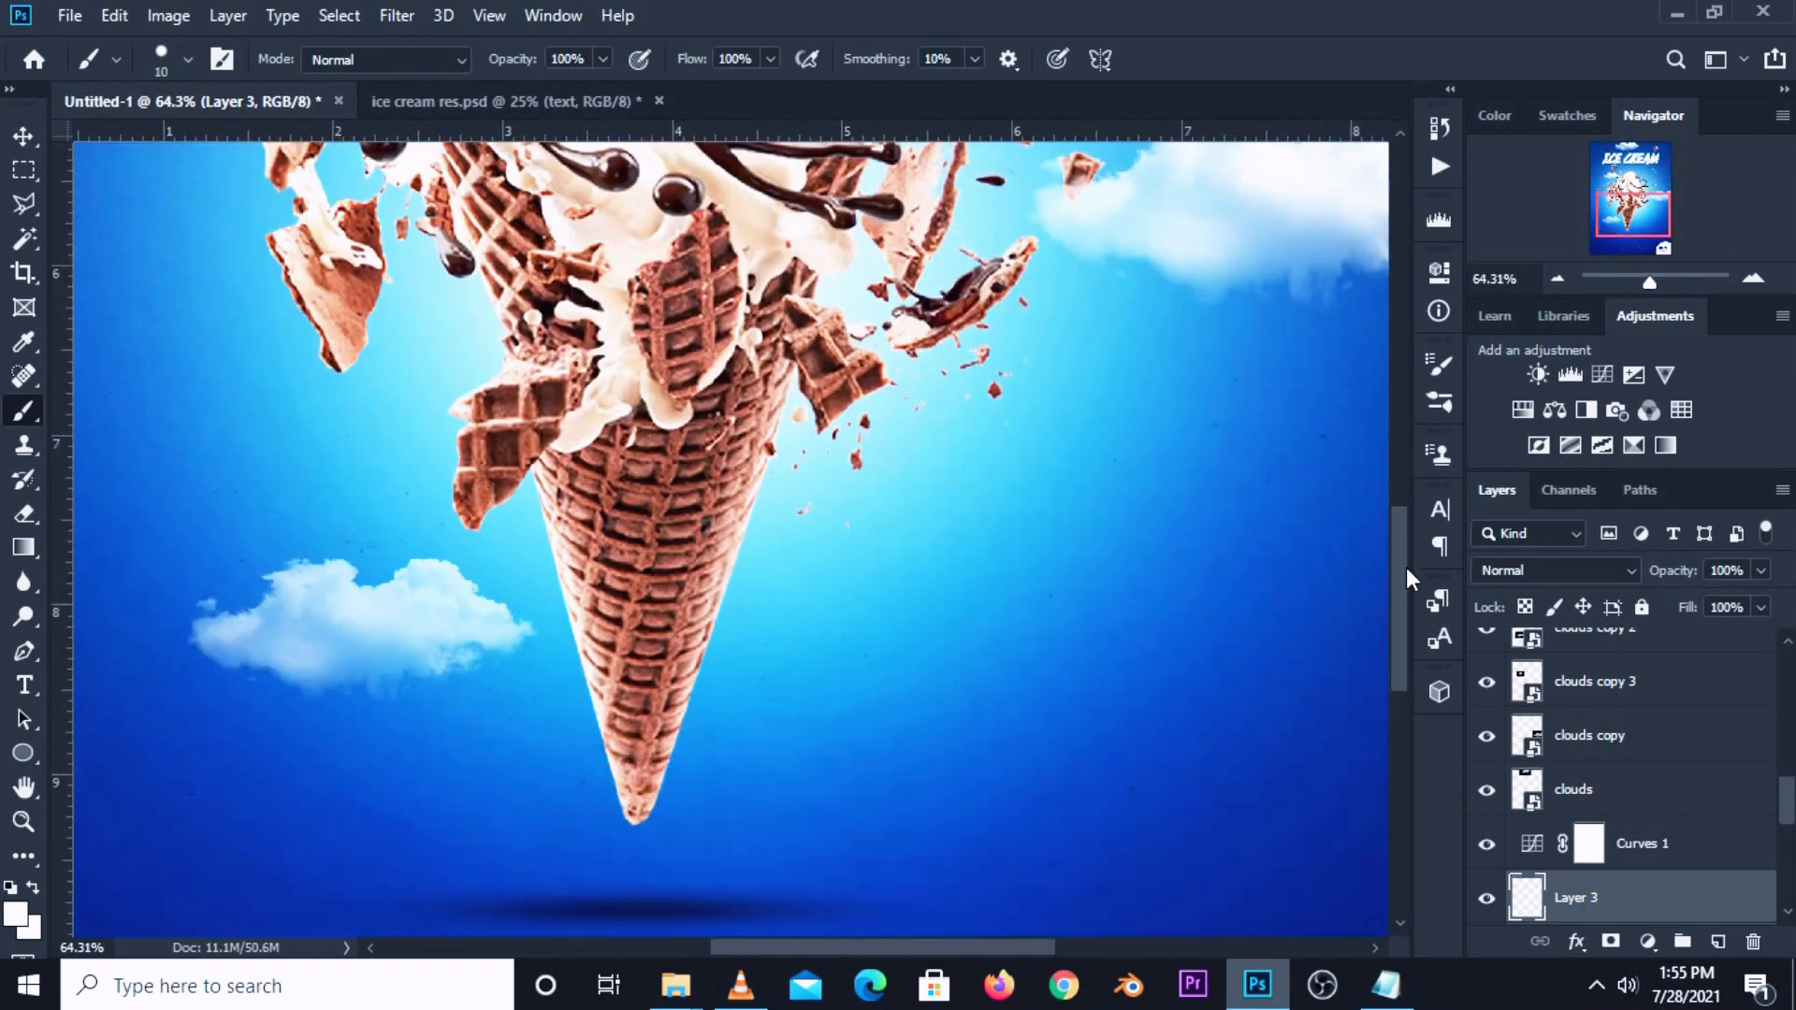
{"action": "scroll", "coordinate": [755, 535], "scroll_direction": "up", "scroll_amount": 1}
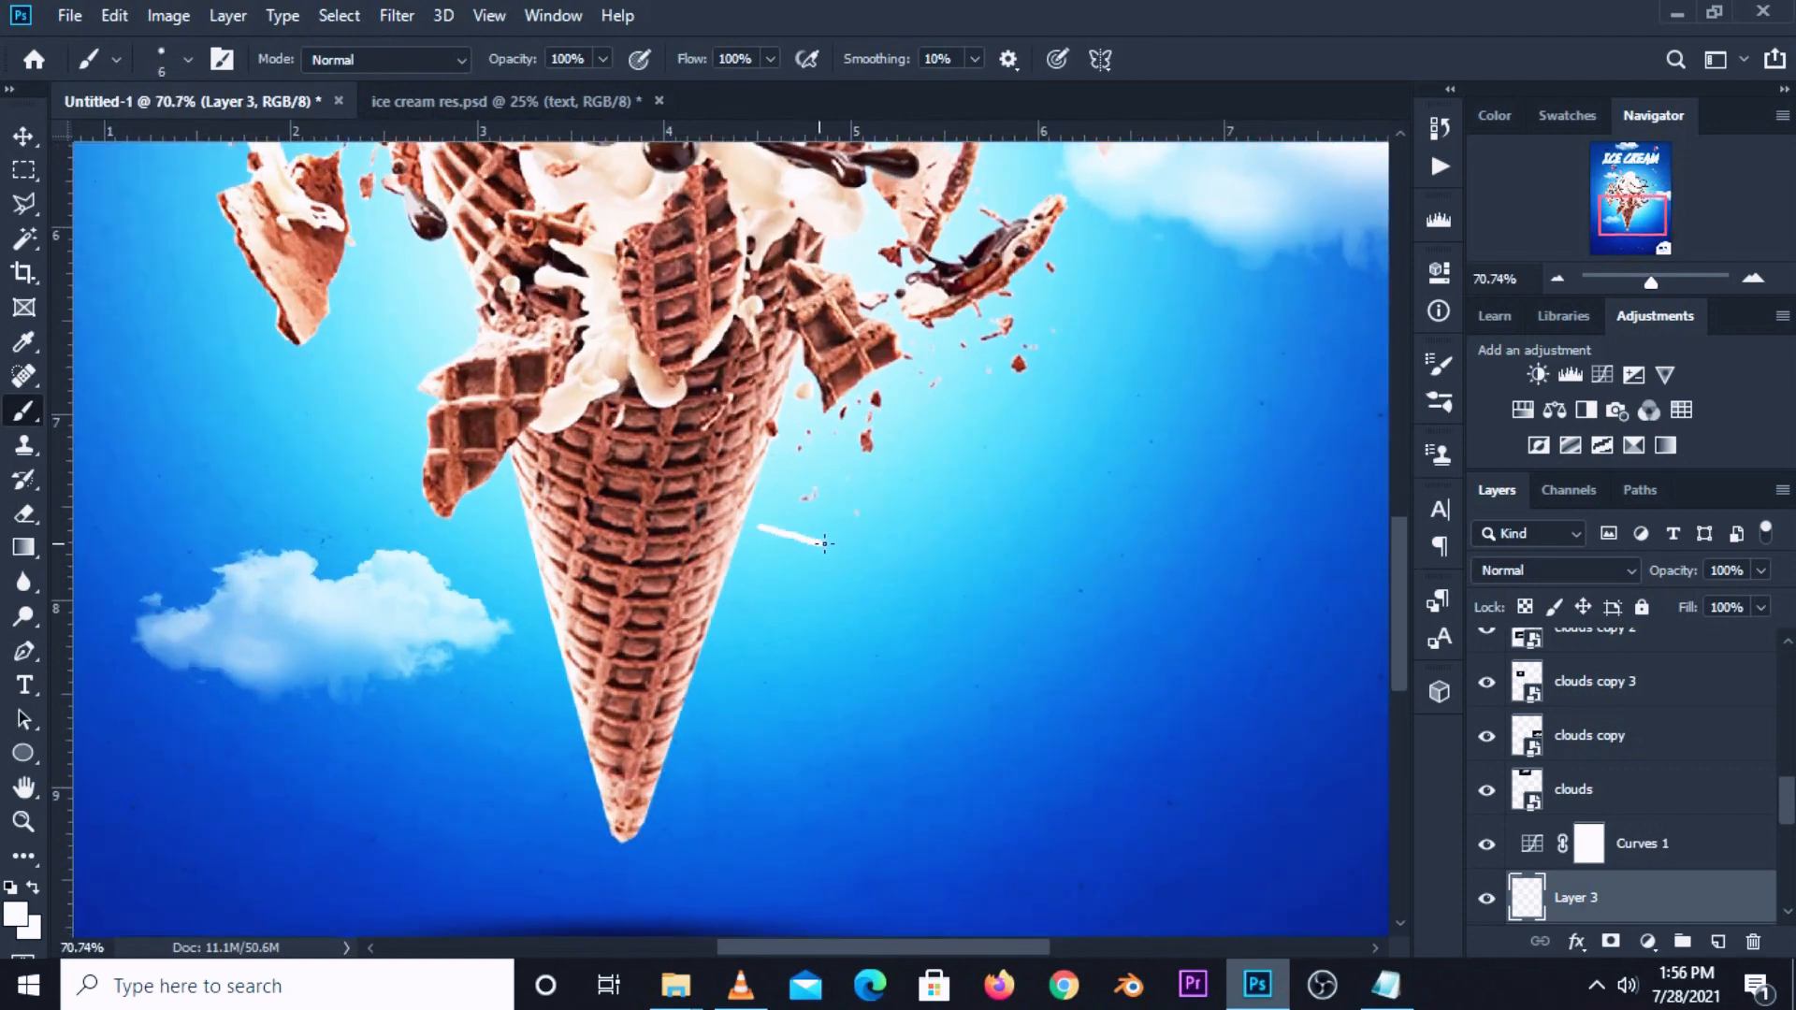
{"action": "key", "text": "ctrl+z"}
{"action": "key", "text": "bracketleft"}
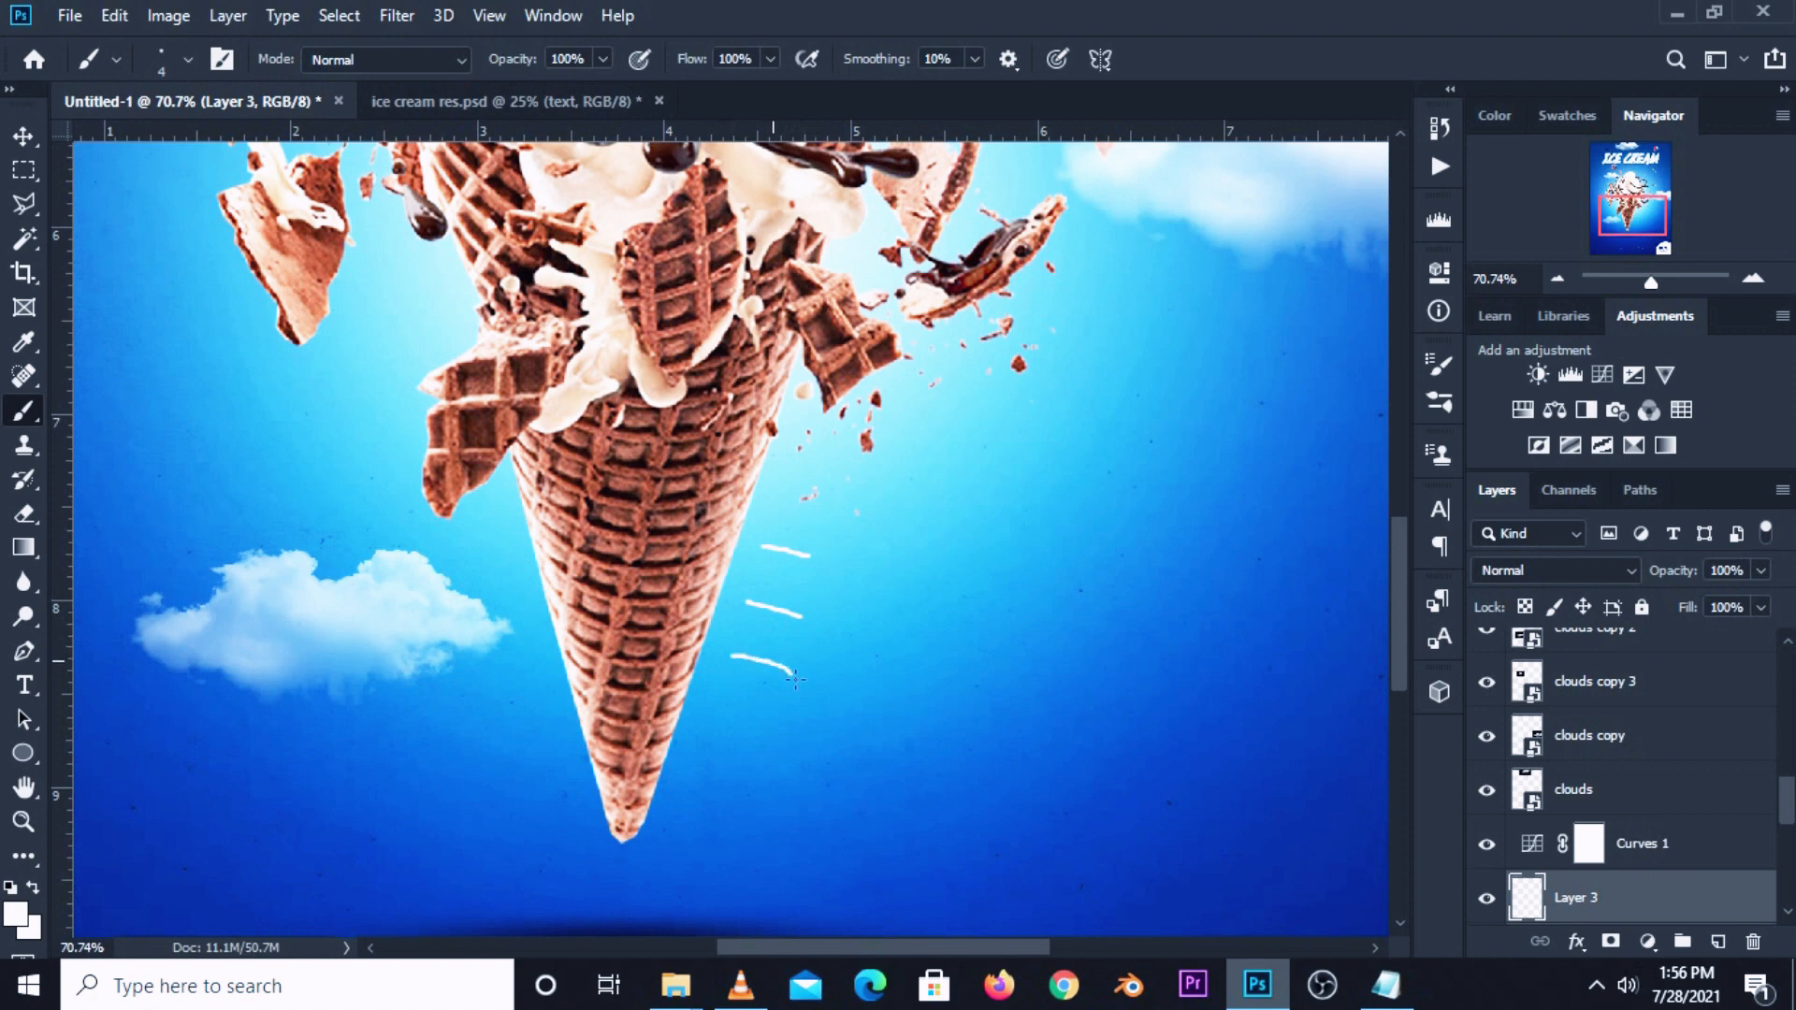
{"action": "key", "text": "ctrl+z"}
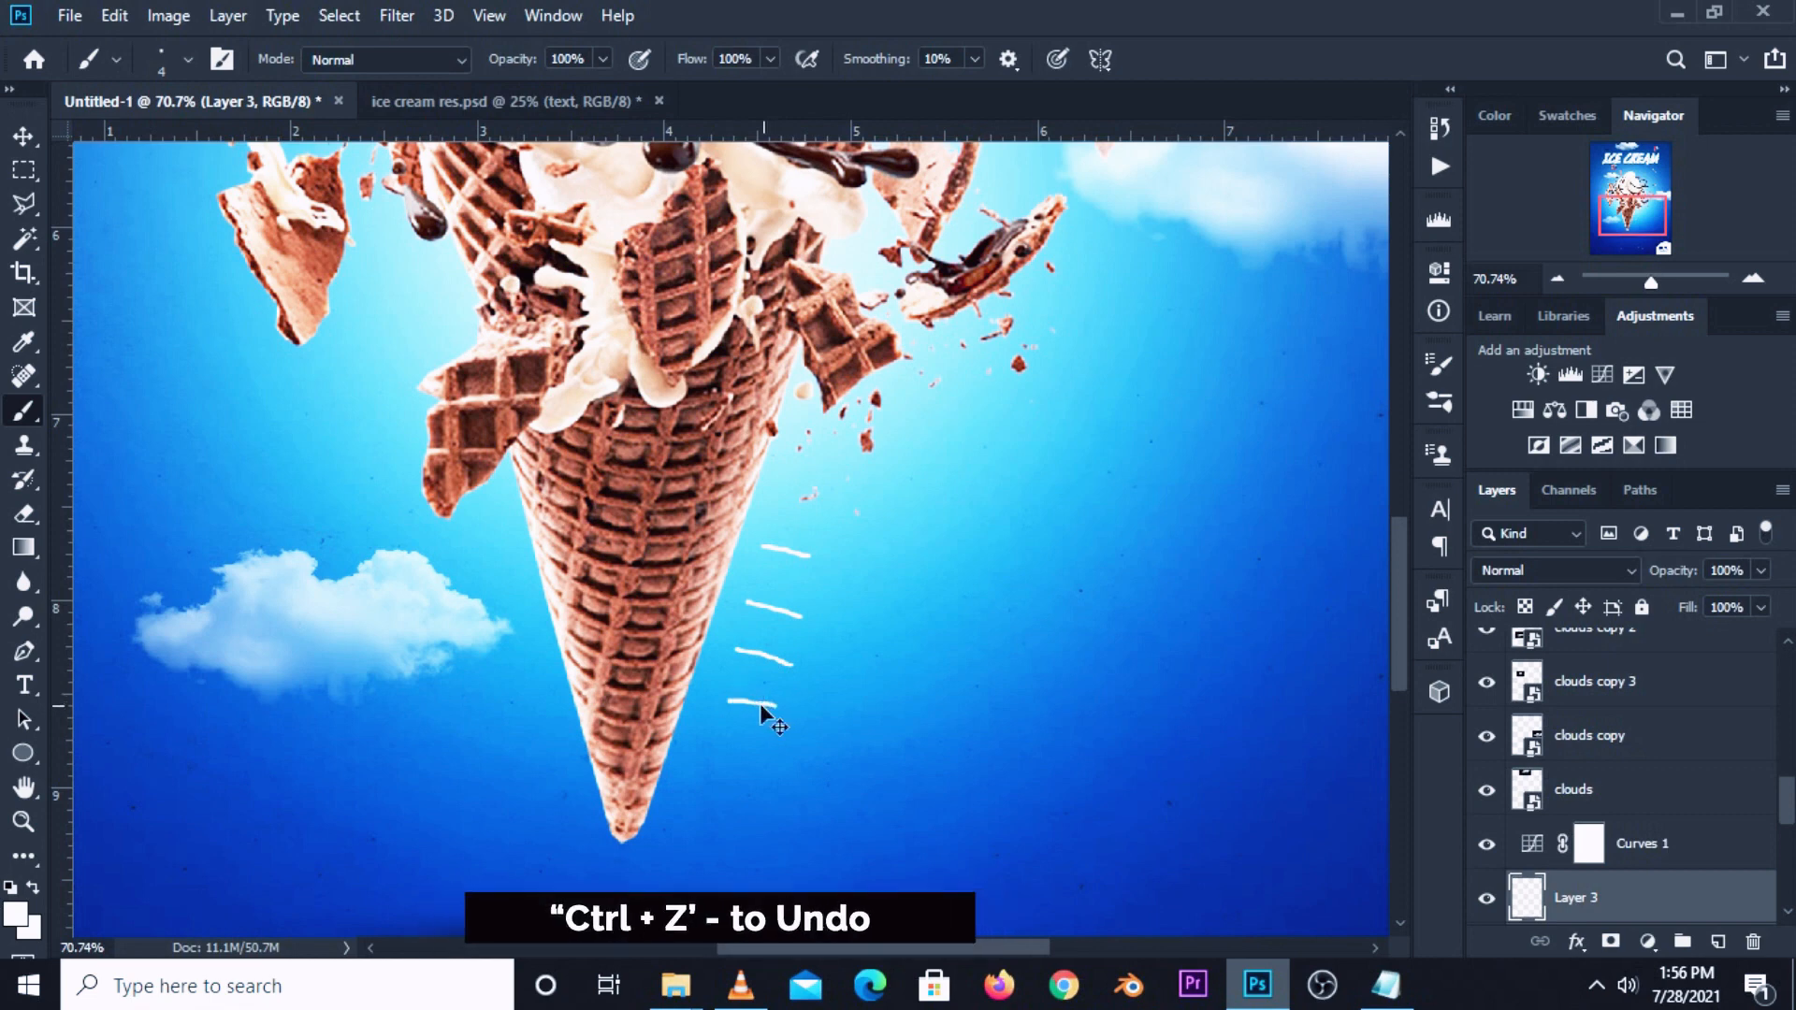
{"action": "key", "text": "ctrl+z"}
{"action": "left_click_drag", "start_coordinate": [723, 699], "coordinate": [773, 706]}
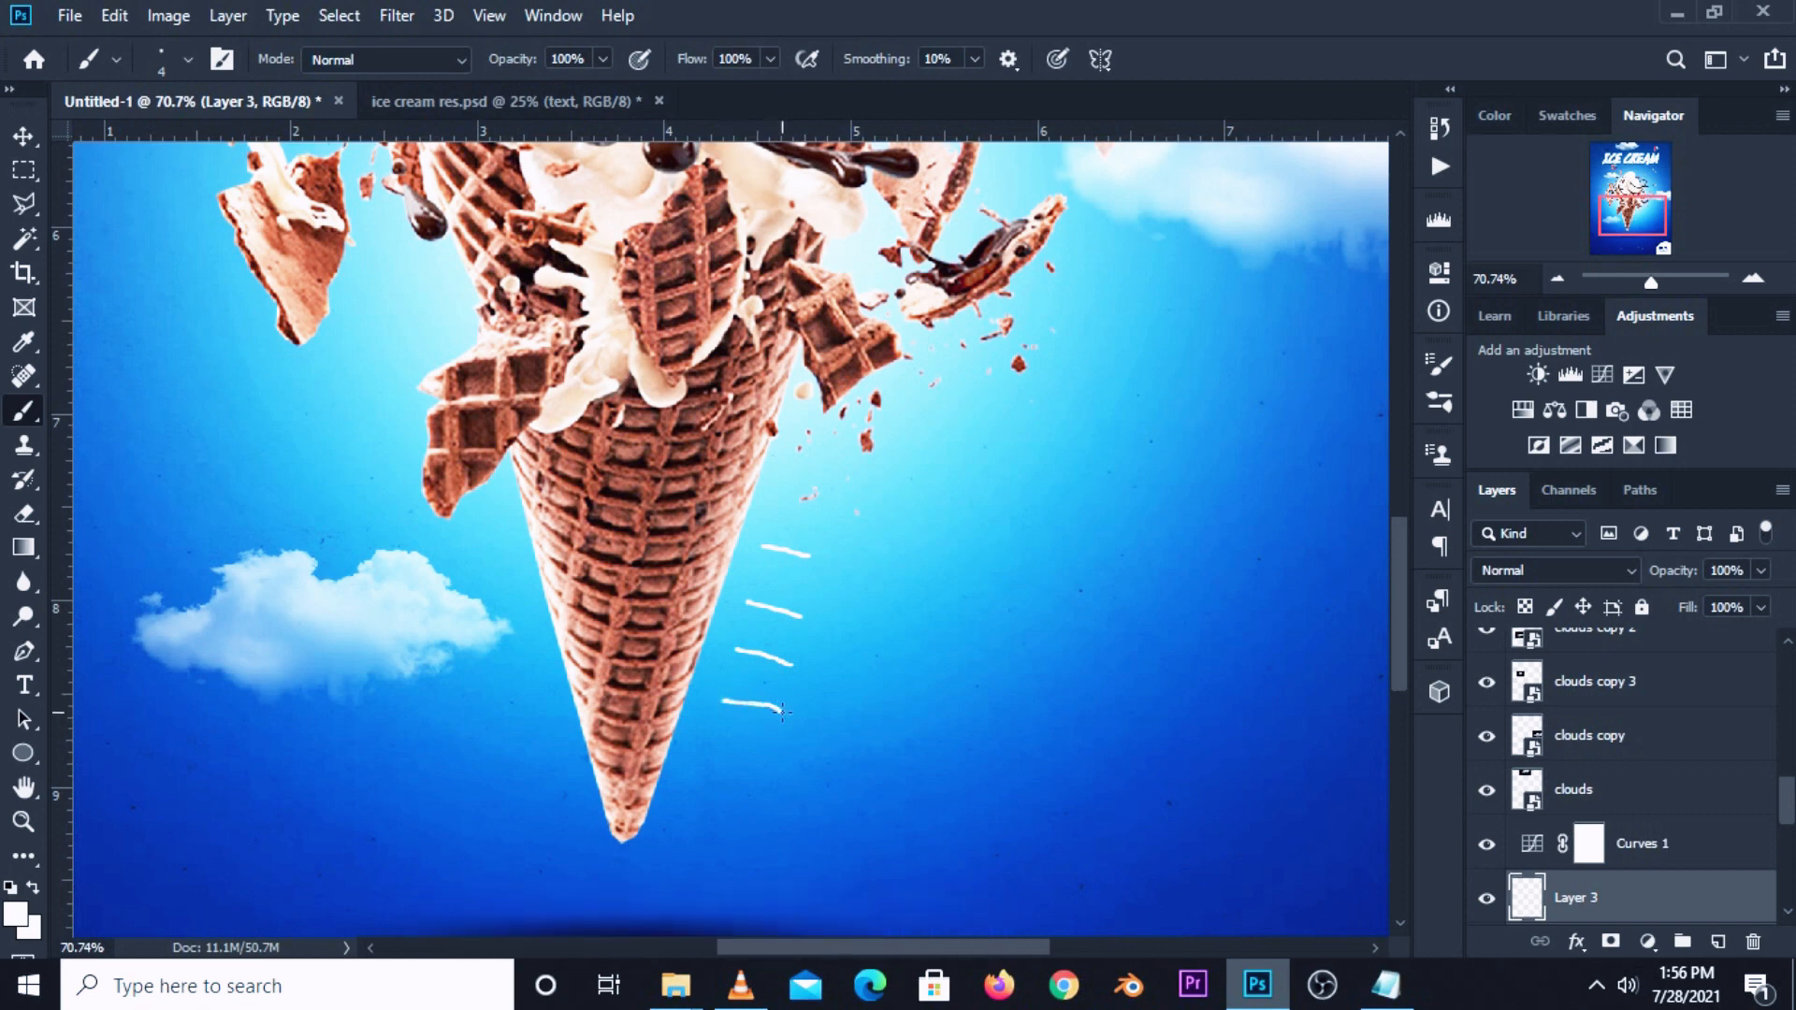
{"action": "key", "text": "ctrl+z"}
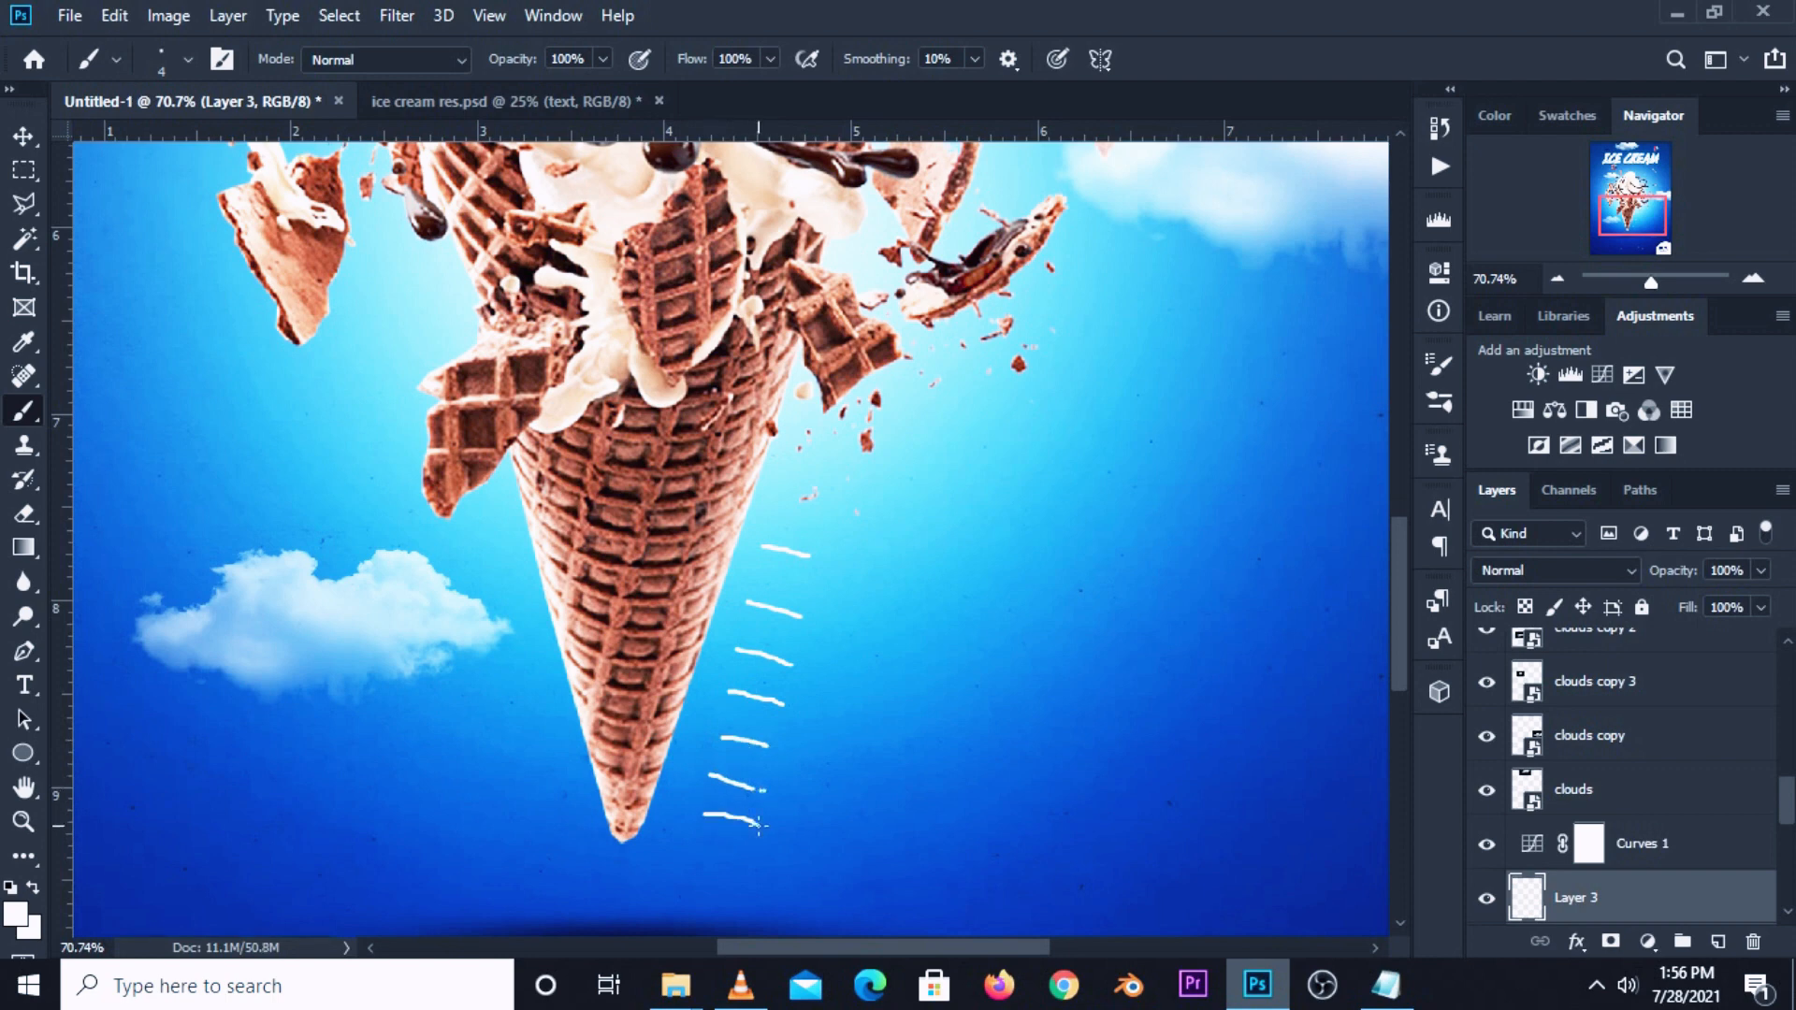
Rotate the painted strokes about 6.5° clockwise and shift them closer to the cone's right edge so they follow its slant.
{"action": "left_click", "coordinate": [24, 135]}
{"action": "left_click", "coordinate": [93, 137]}
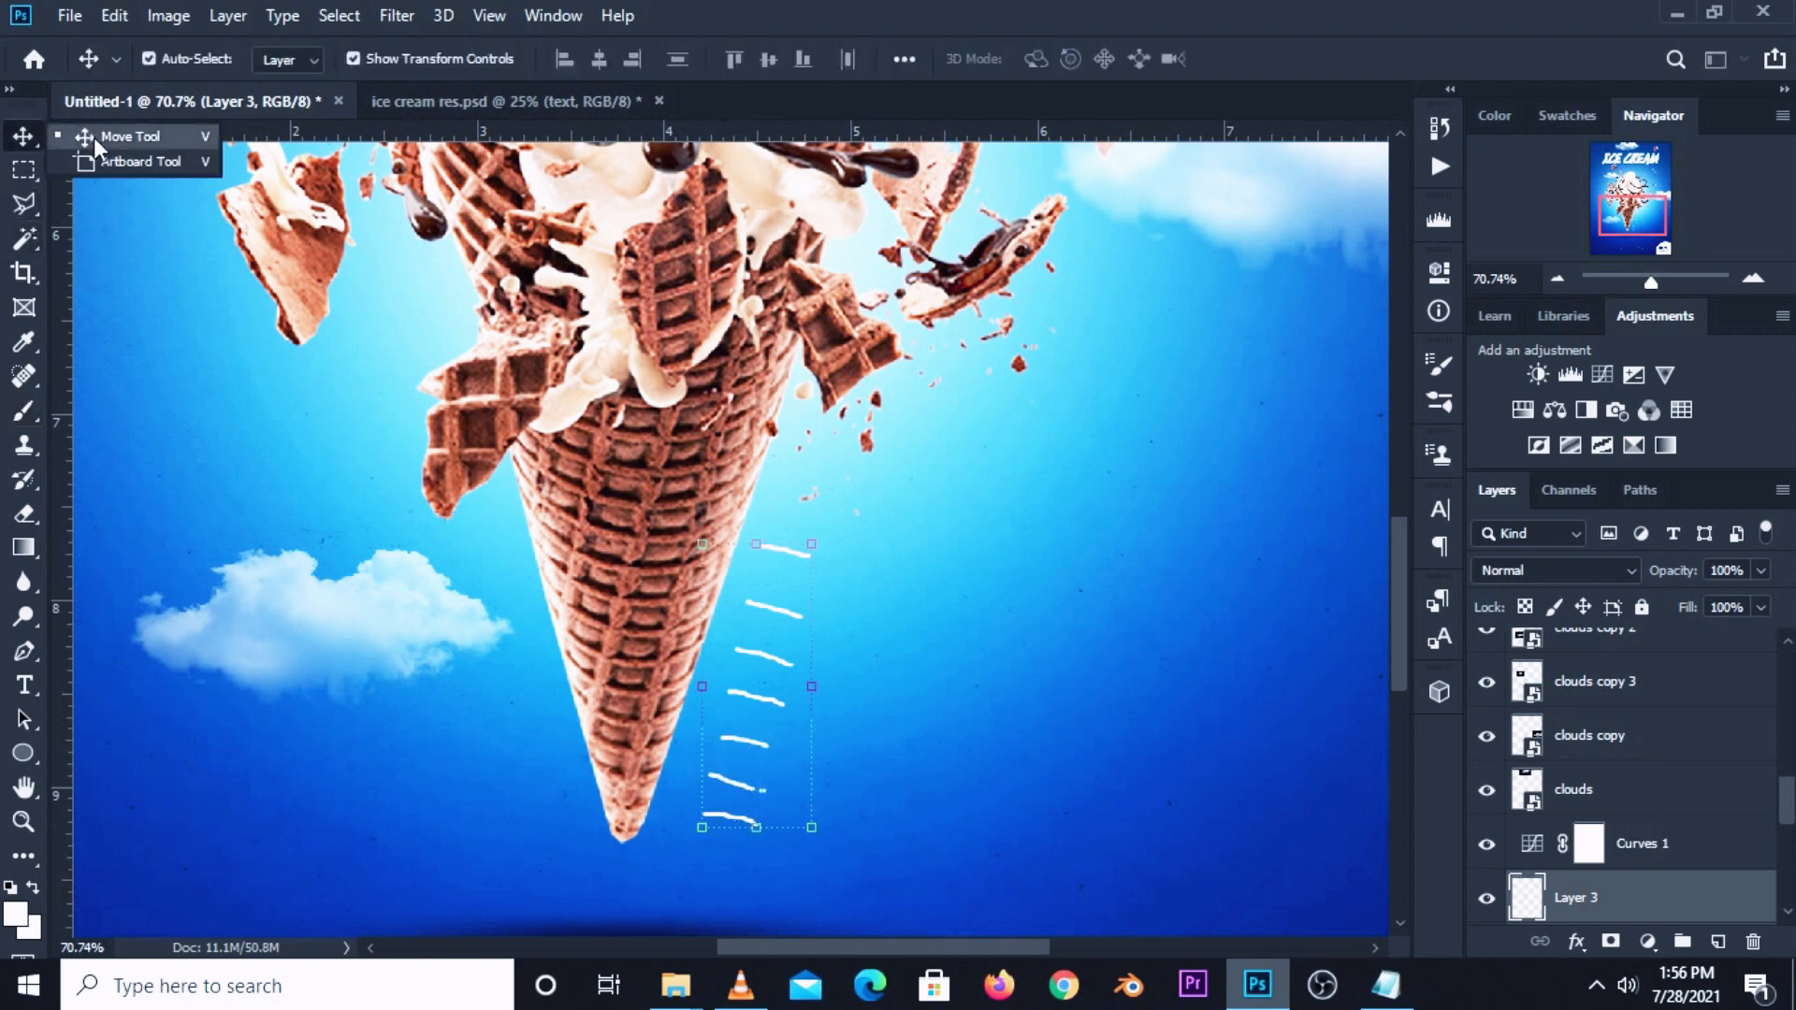
{"action": "left_click_drag", "start_coordinate": [814, 526], "coordinate": [916, 591]}
{"action": "mouse_move", "coordinate": [709, 732]}
{"action": "left_mouse_down"}
{"action": "mouse_move", "coordinate": [739, 724]}
{"action": "mouse_move", "coordinate": [739, 742]}
{"action": "left_mouse_up"}
{"action": "left_click_drag", "start_coordinate": [868, 570], "coordinate": [886, 593]}
{"action": "left_click_drag", "start_coordinate": [770, 690], "coordinate": [789, 686]}
{"action": "left_click_drag", "start_coordinate": [826, 753], "coordinate": [833, 743]}
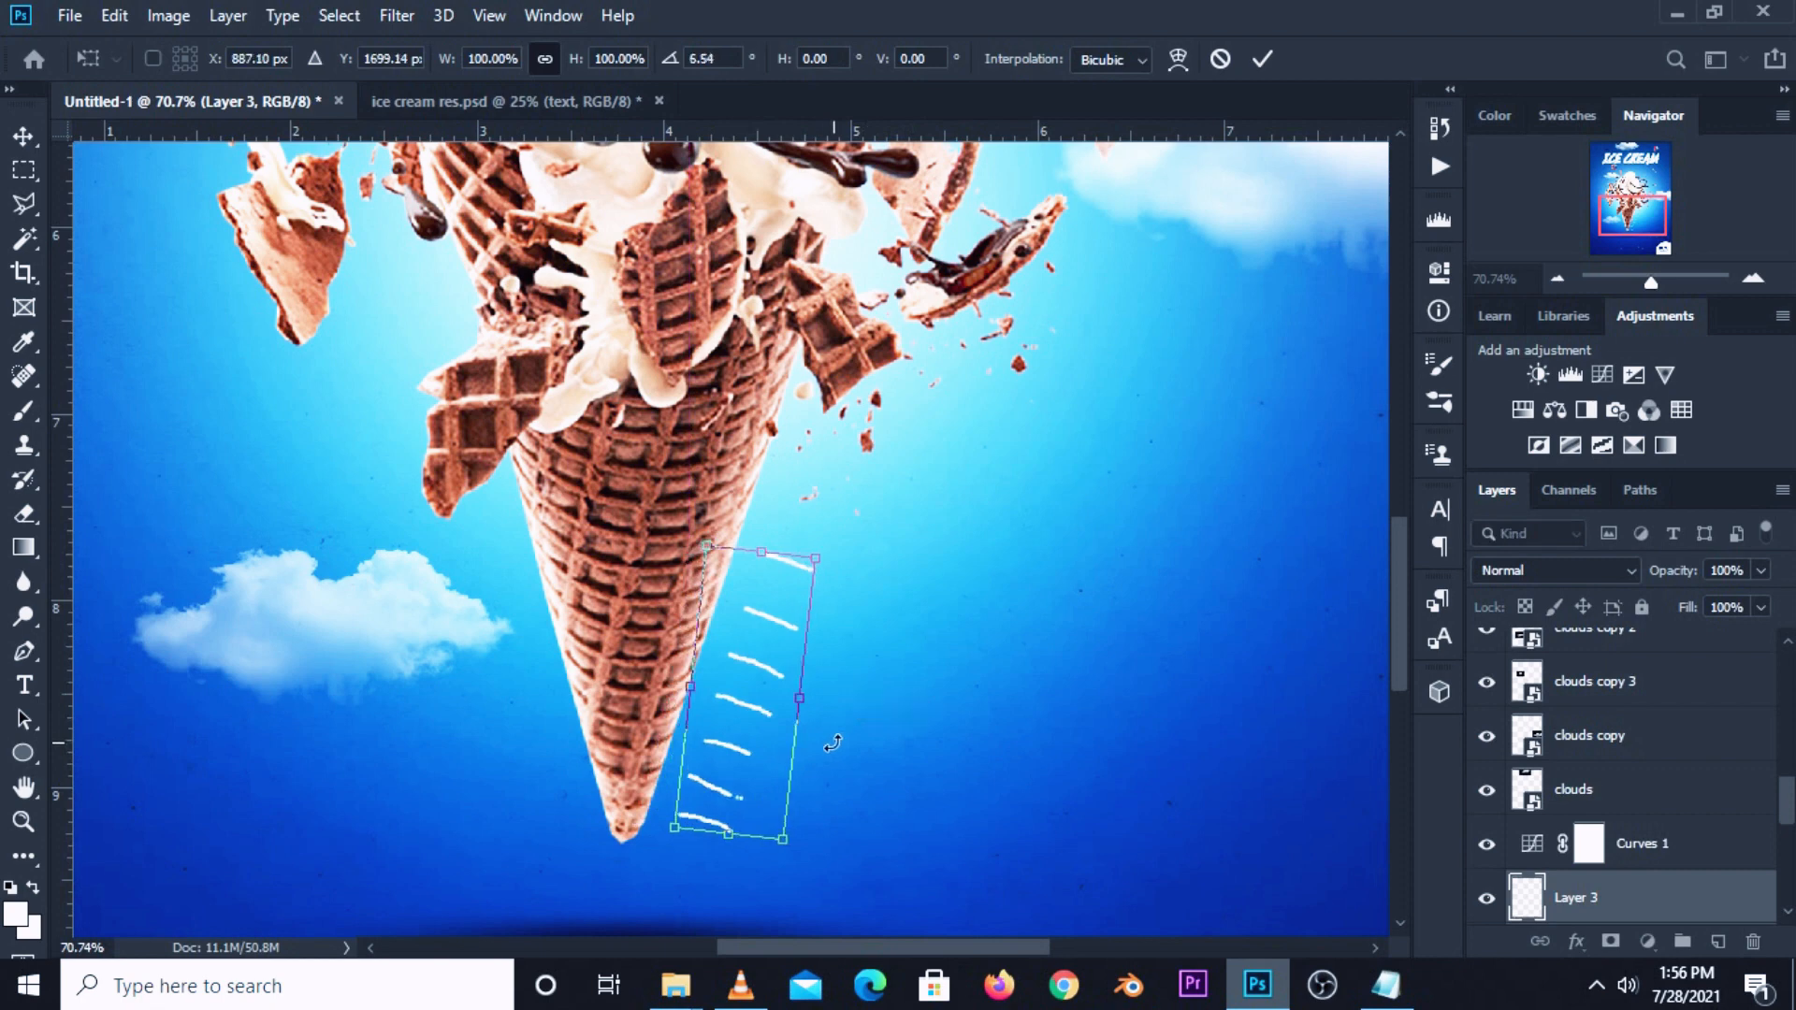
{"action": "left_click", "coordinate": [1262, 61]}
{"action": "left_click", "coordinate": [1046, 565]}
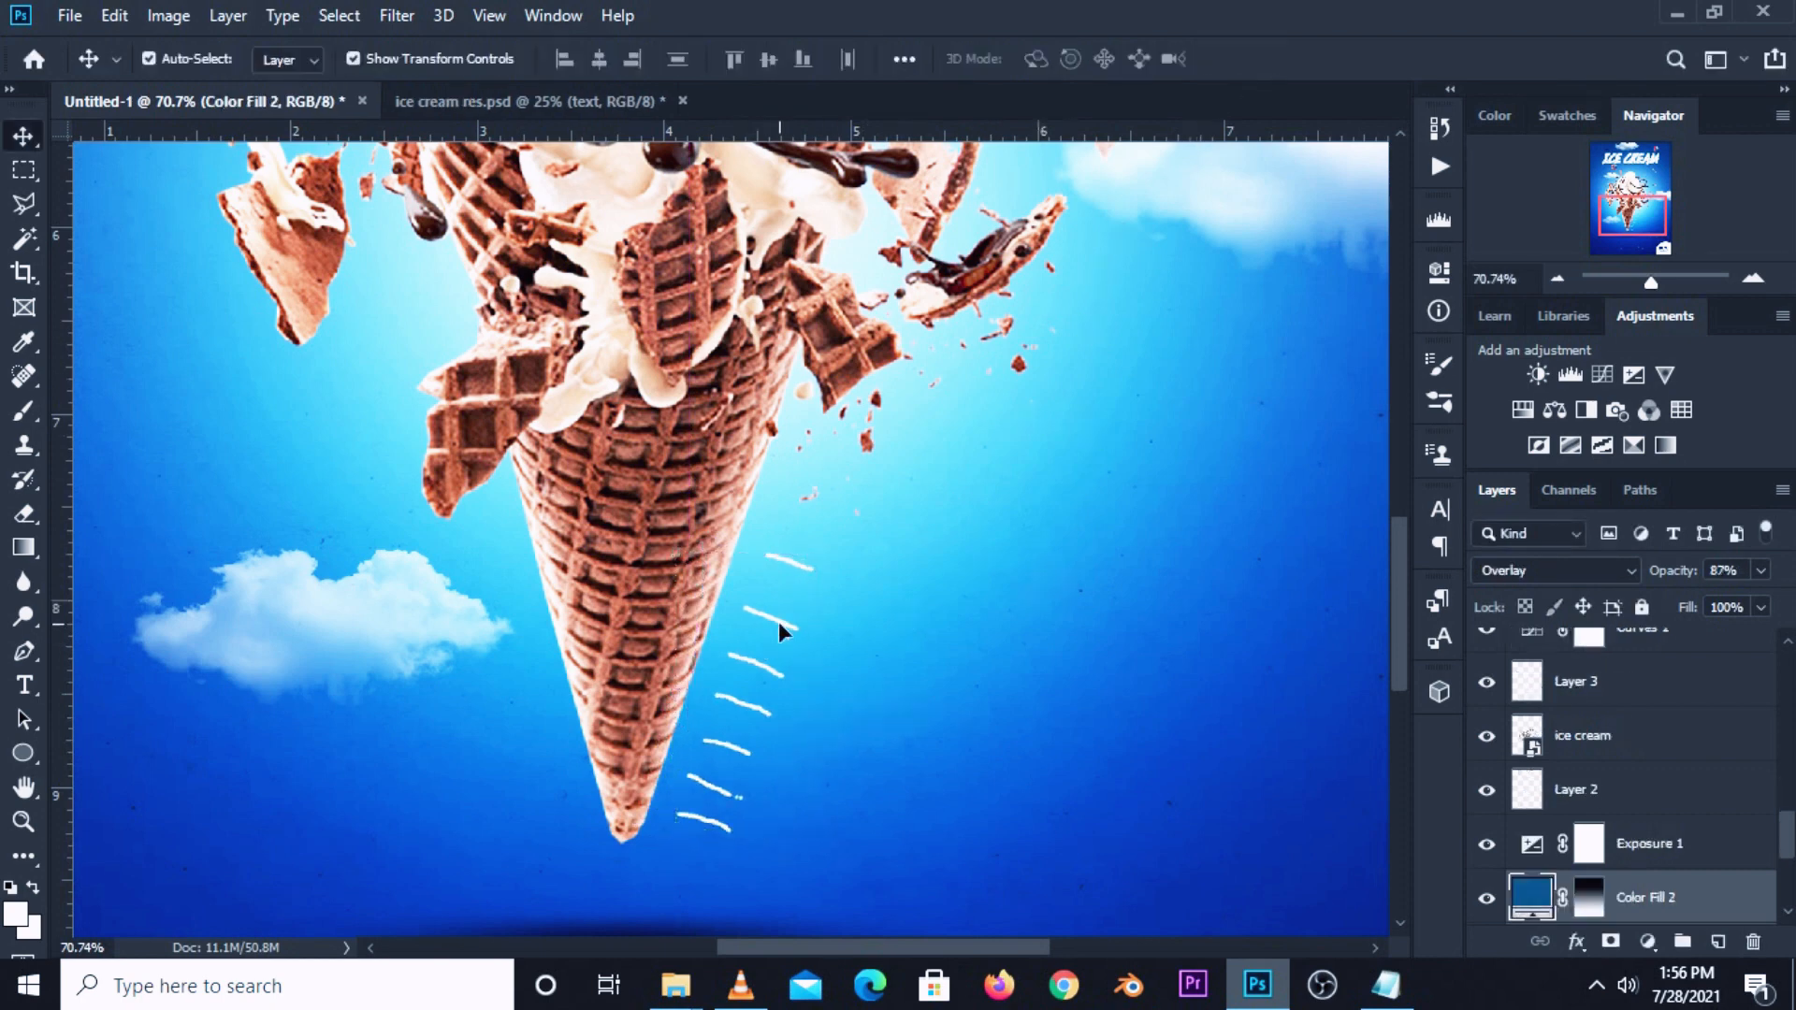
Duplicate the layer with the painted white strokes and select the copy.
{"action": "left_click", "coordinate": [772, 615]}
{"action": "key", "text": "ctrl+j"}
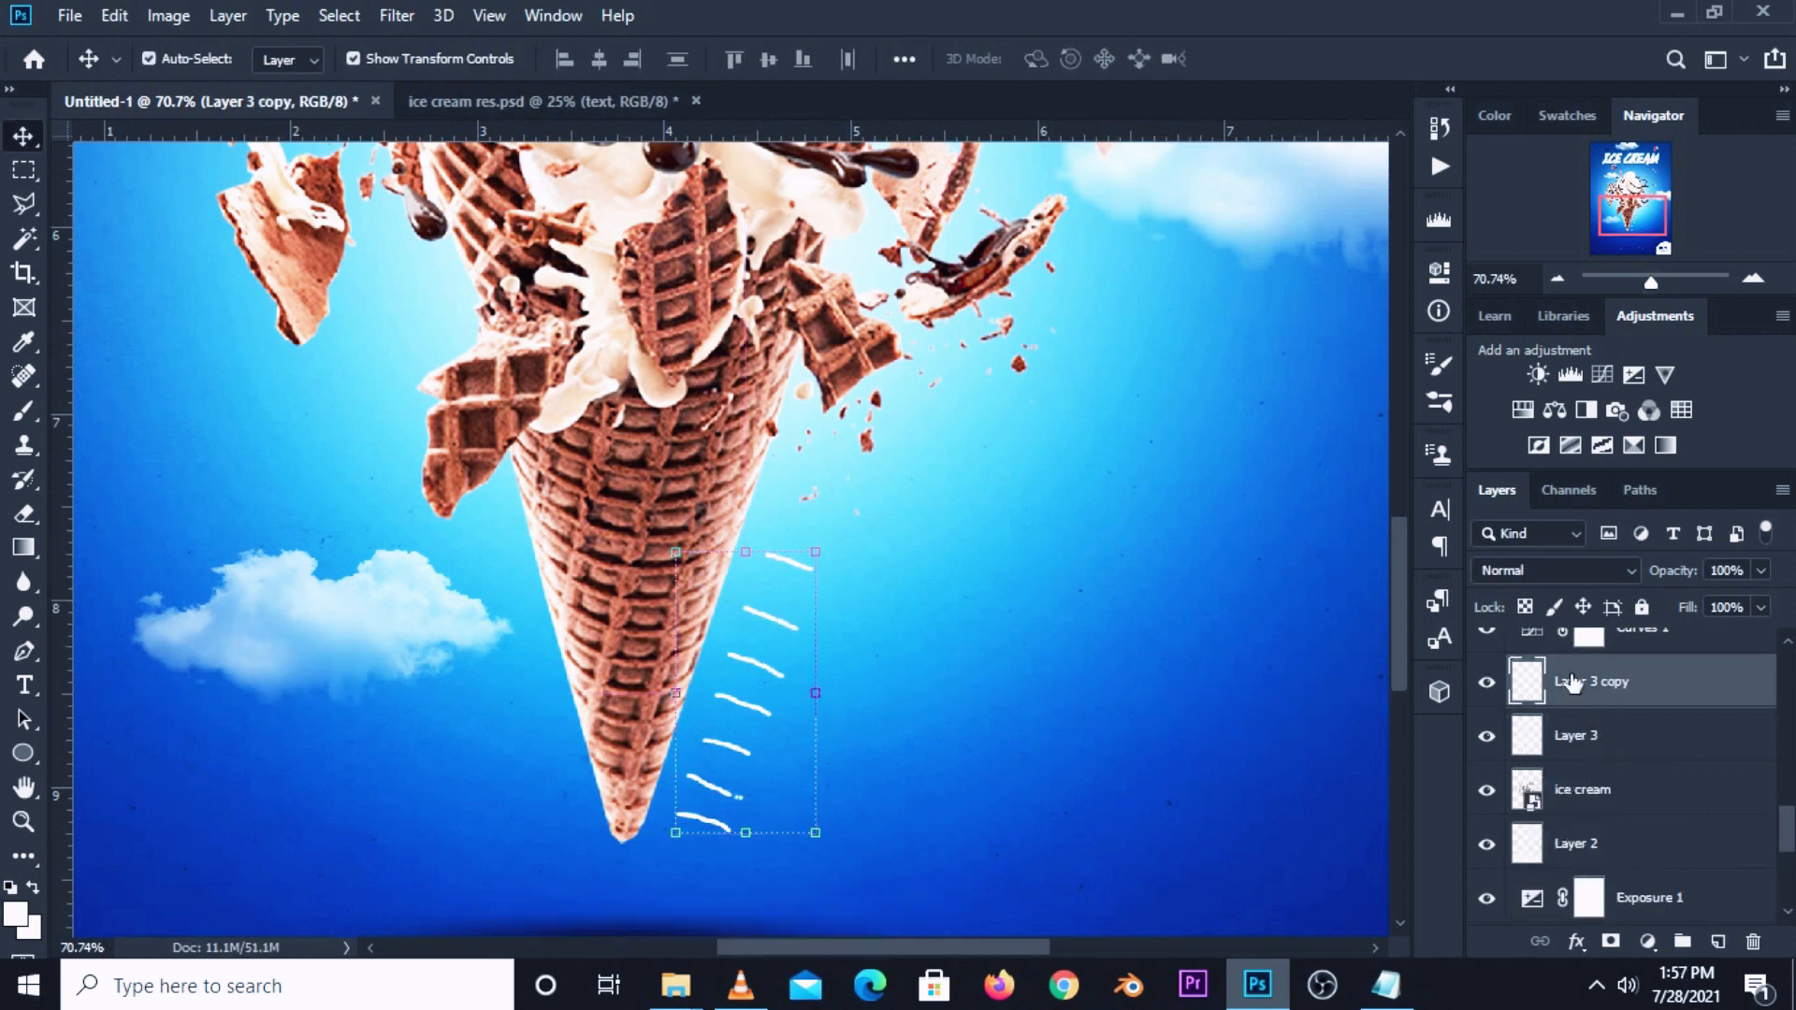
{"action": "left_click", "coordinate": [757, 554]}
{"action": "left_click", "coordinate": [777, 557]}
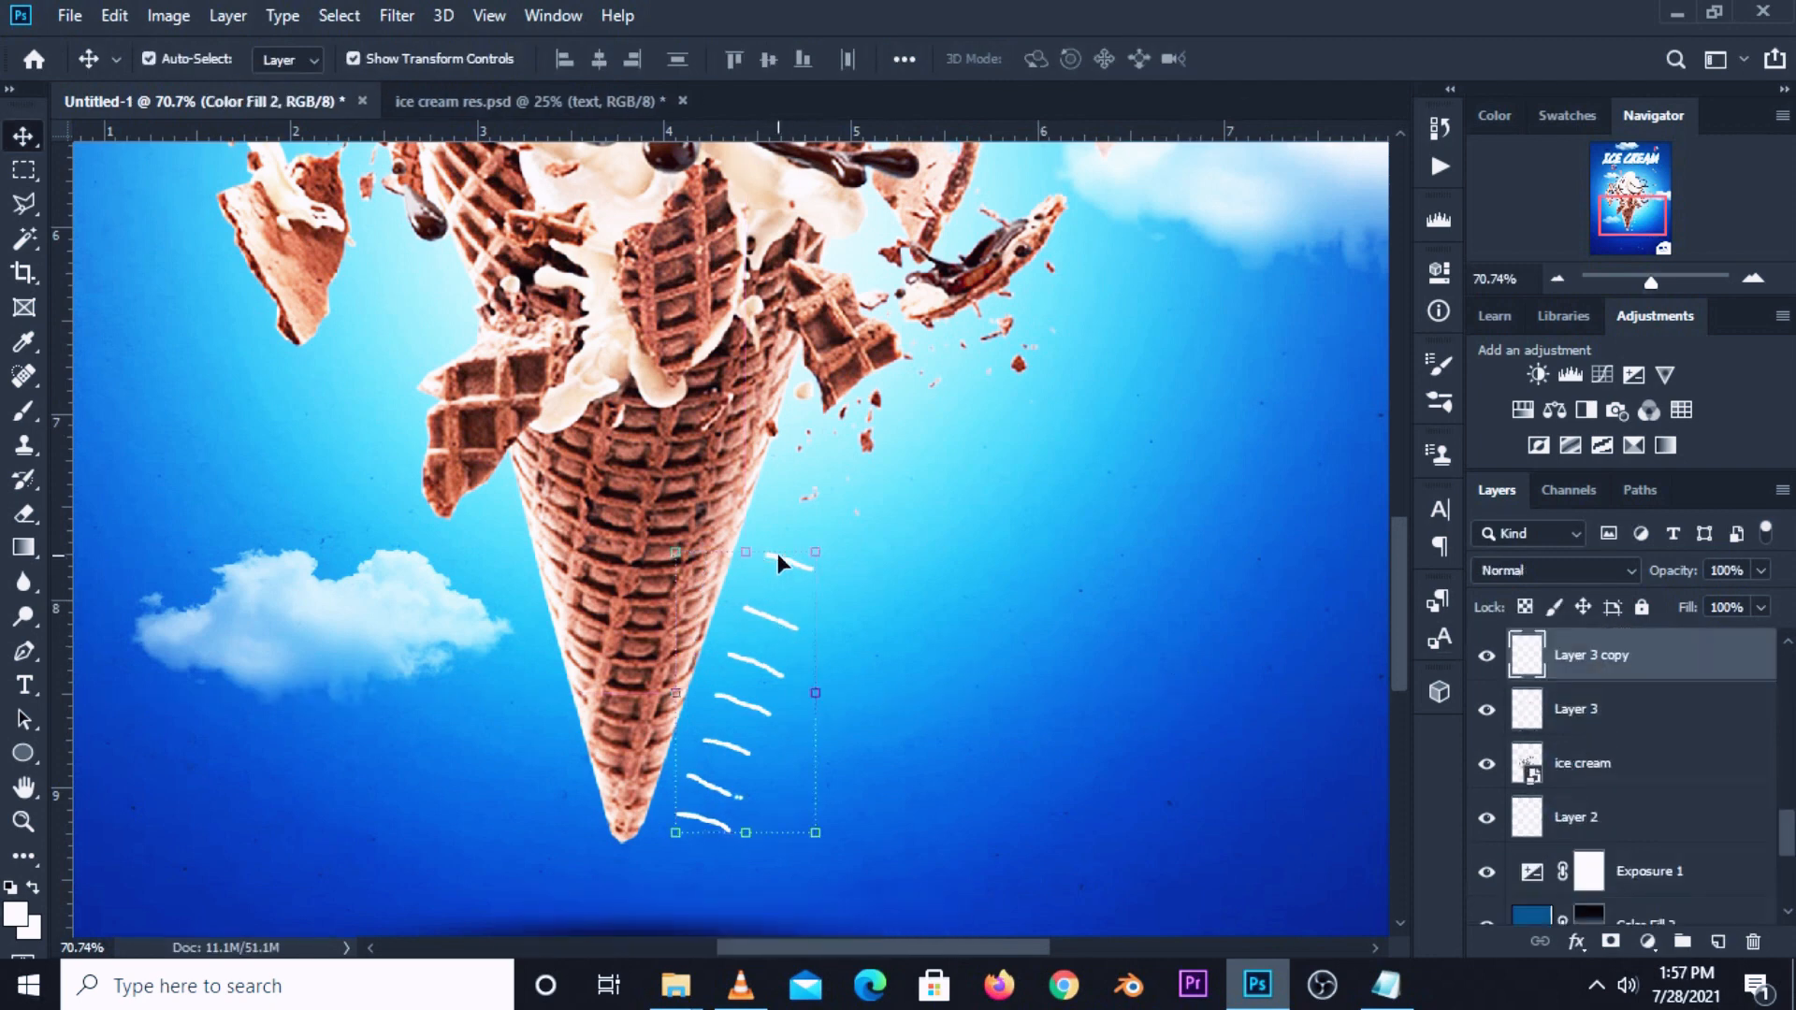
Flip the copied strokes horizontally and place them along the cone's left edge, mirroring the originals.
{"action": "key", "text": "ctrl+t"}
{"action": "left_click_drag", "start_coordinate": [688, 639], "coordinate": [610, 625]}
{"action": "right_click", "coordinate": [608, 614]}
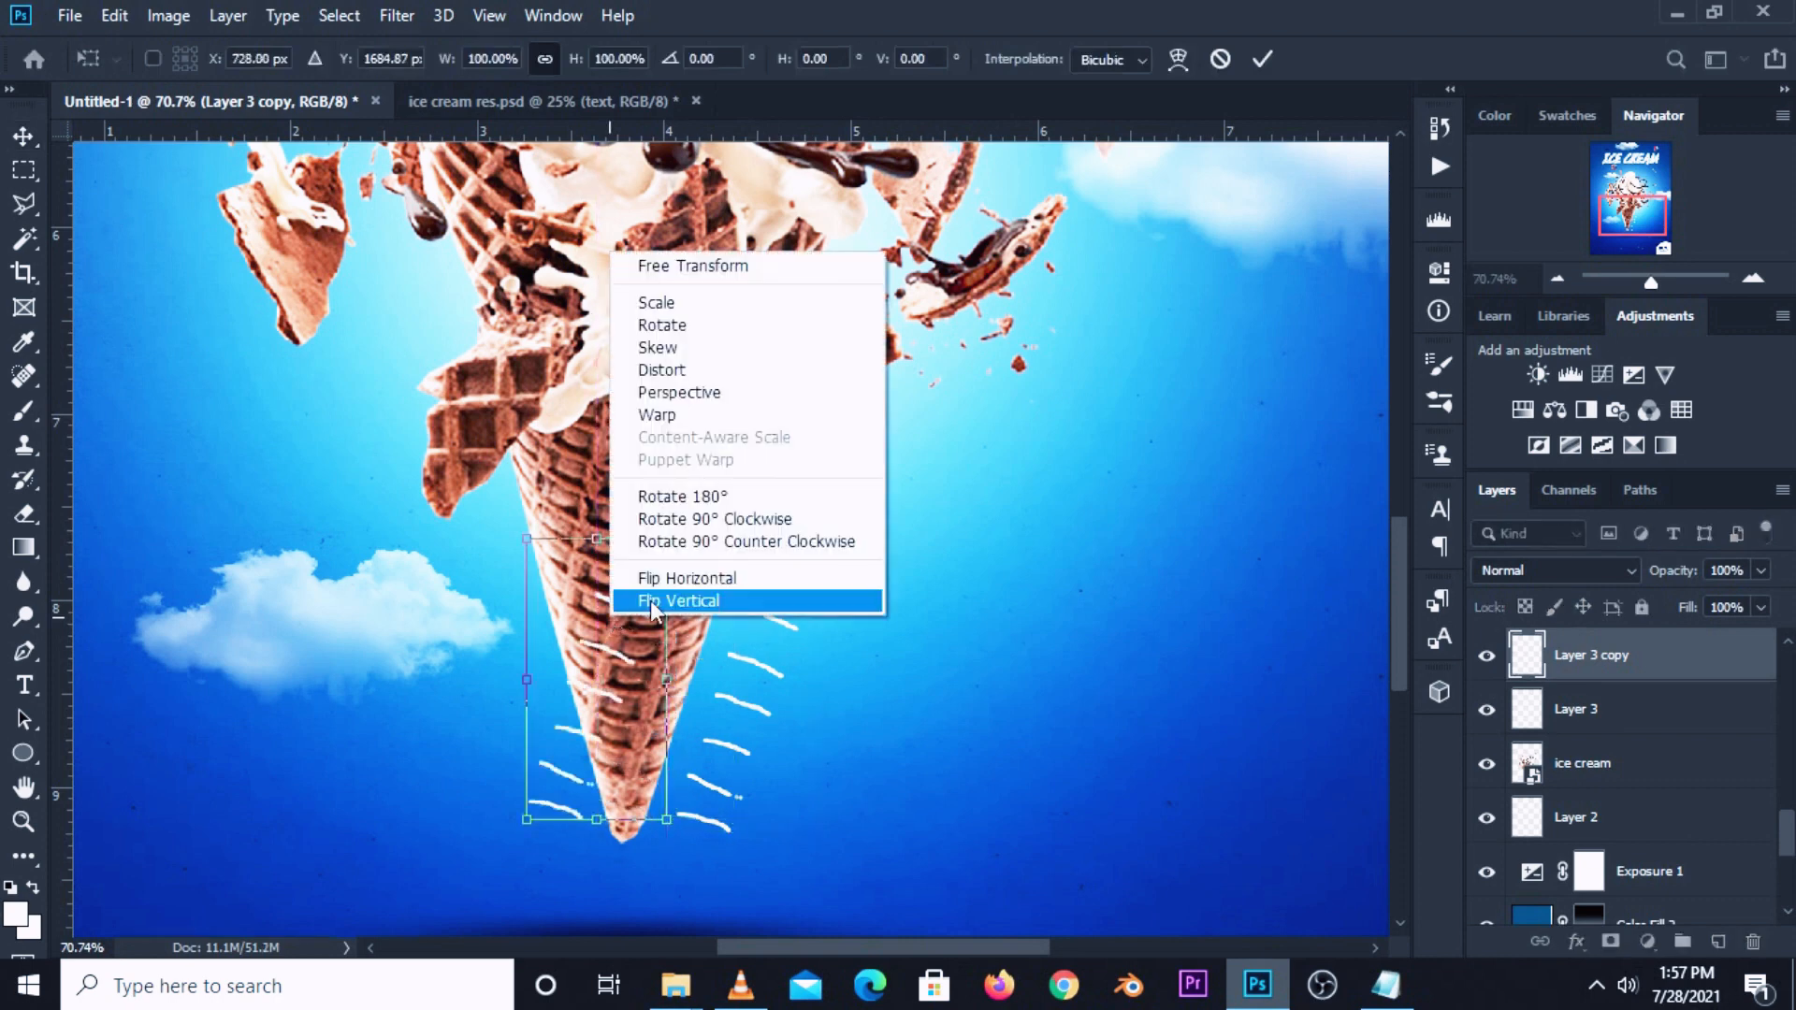
{"action": "left_click", "coordinate": [674, 580]}
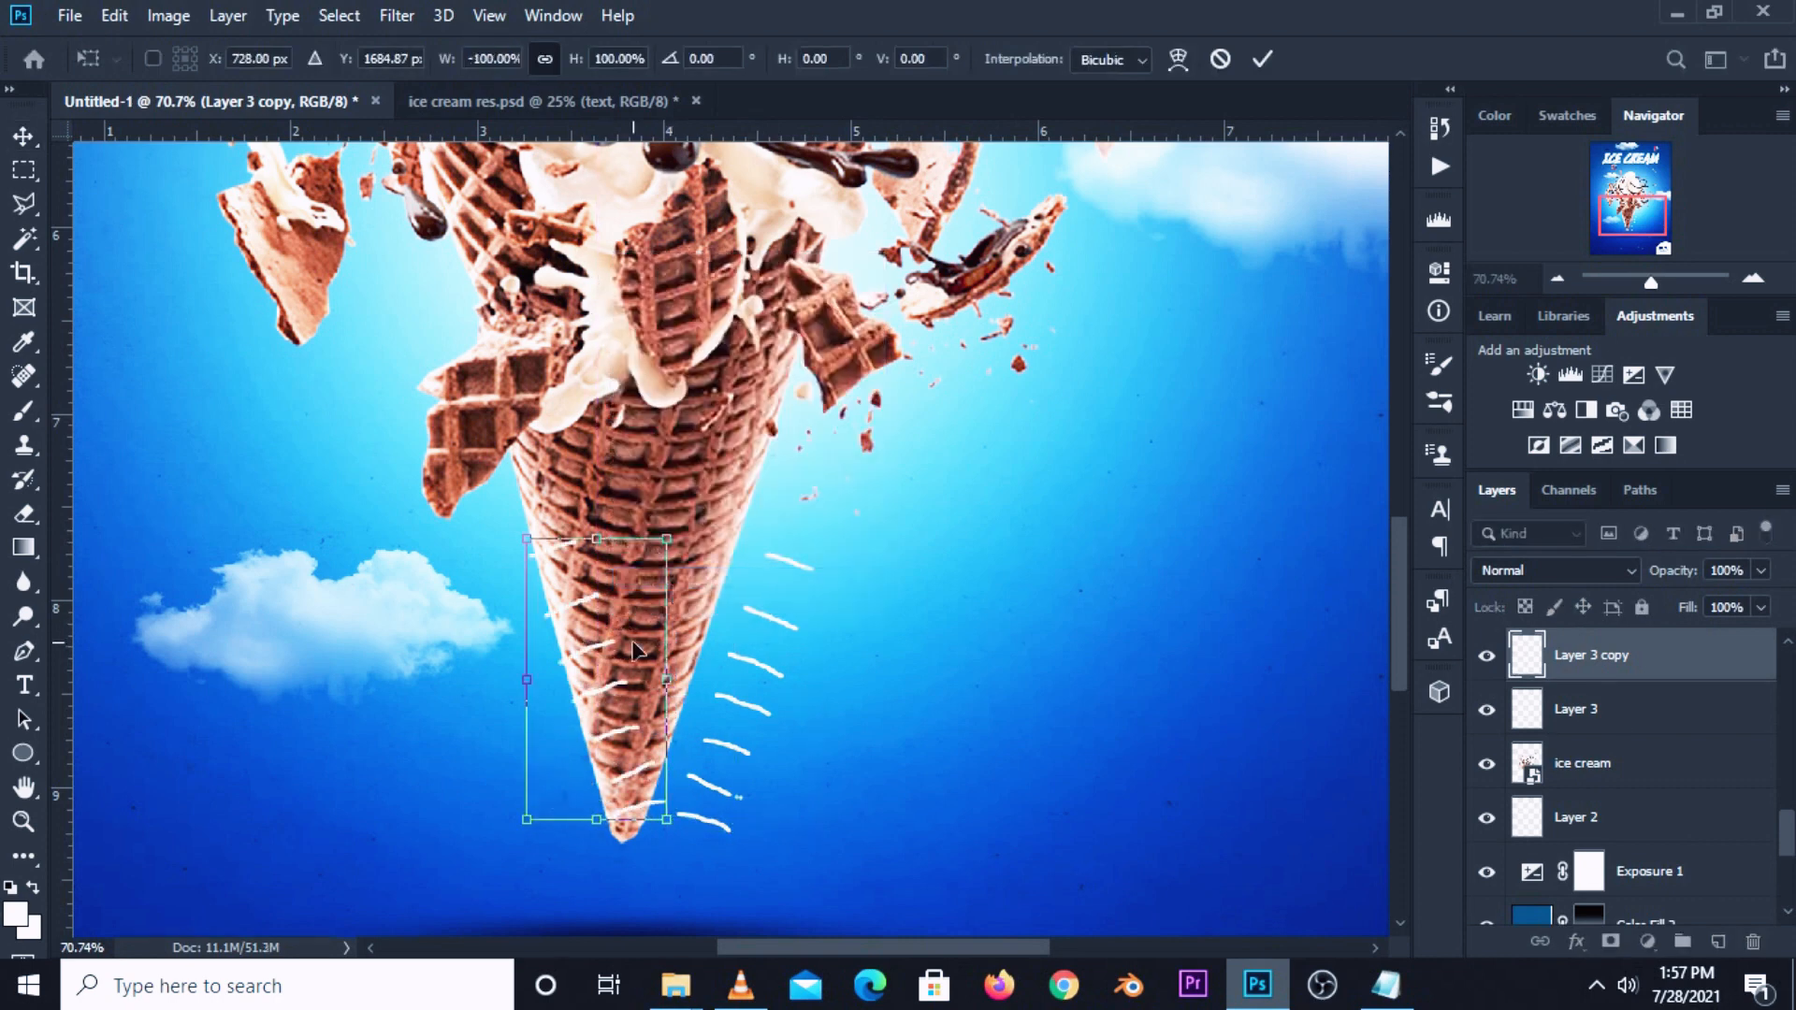
{"action": "left_click_drag", "start_coordinate": [578, 662], "coordinate": [503, 664]}
{"action": "key", "text": "Return"}
{"action": "key", "text": "ctrl+minus"}
{"action": "key", "text": "ctrl+minus"}
{"action": "key", "text": "ctrl+minus"}
{"action": "key", "text": "ctrl+minus"}
{"action": "key", "text": "ctrl+minus"}
{"action": "key", "text": "ctrl+0"}
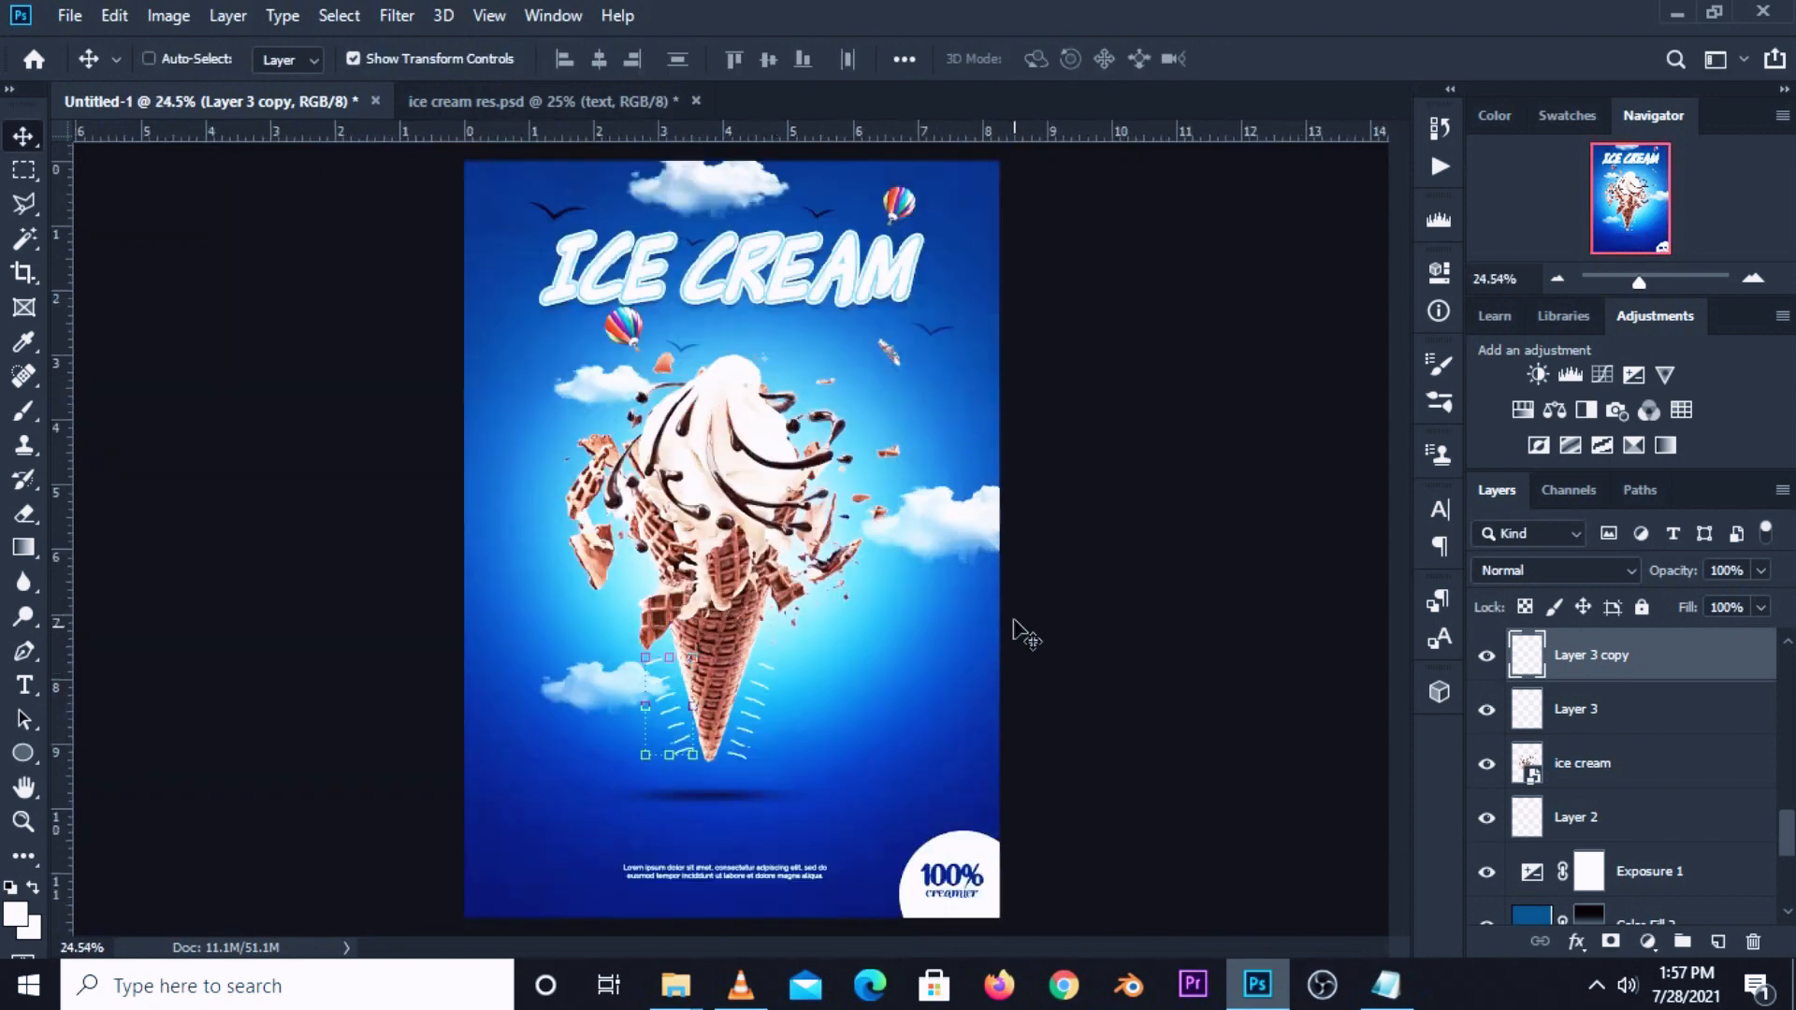
{"action": "left_click", "coordinate": [1104, 606]}
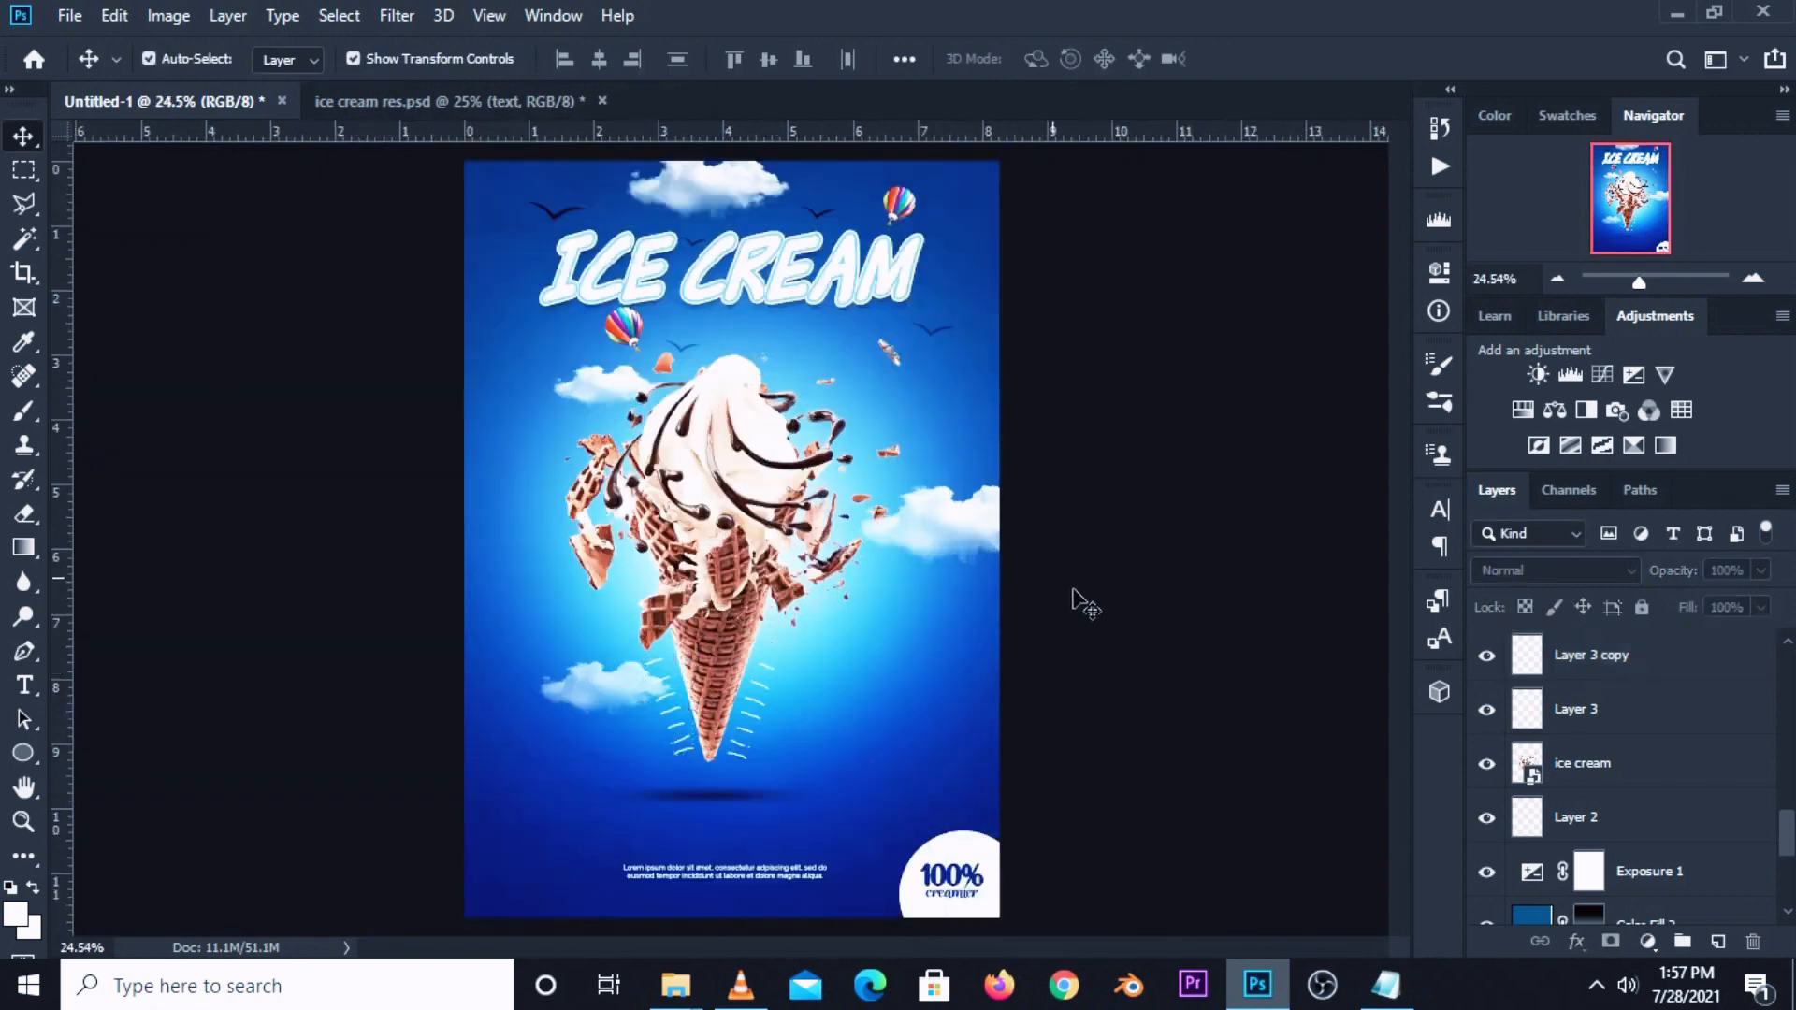
Copy the small white cream splash from ice cream res.psd and paste it into the poster document.
{"action": "left_click", "coordinate": [438, 104]}
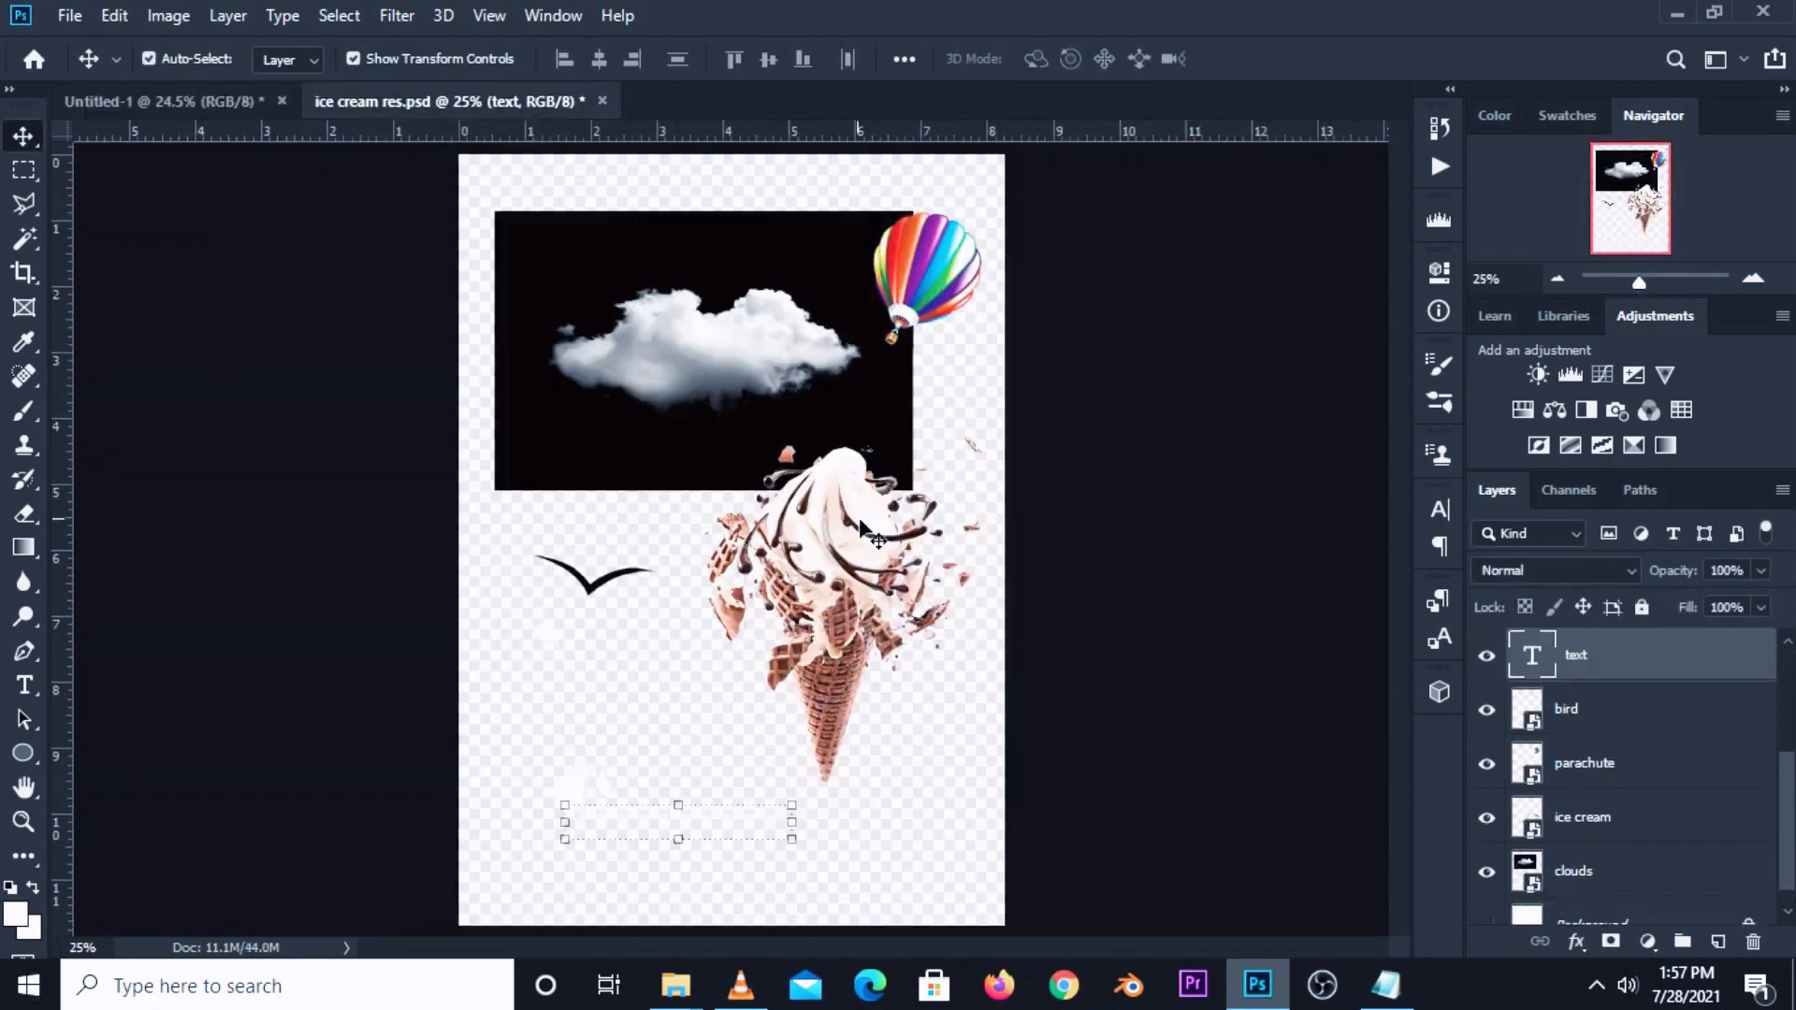
{"action": "left_click_drag", "start_coordinate": [865, 533], "coordinate": [577, 714]}
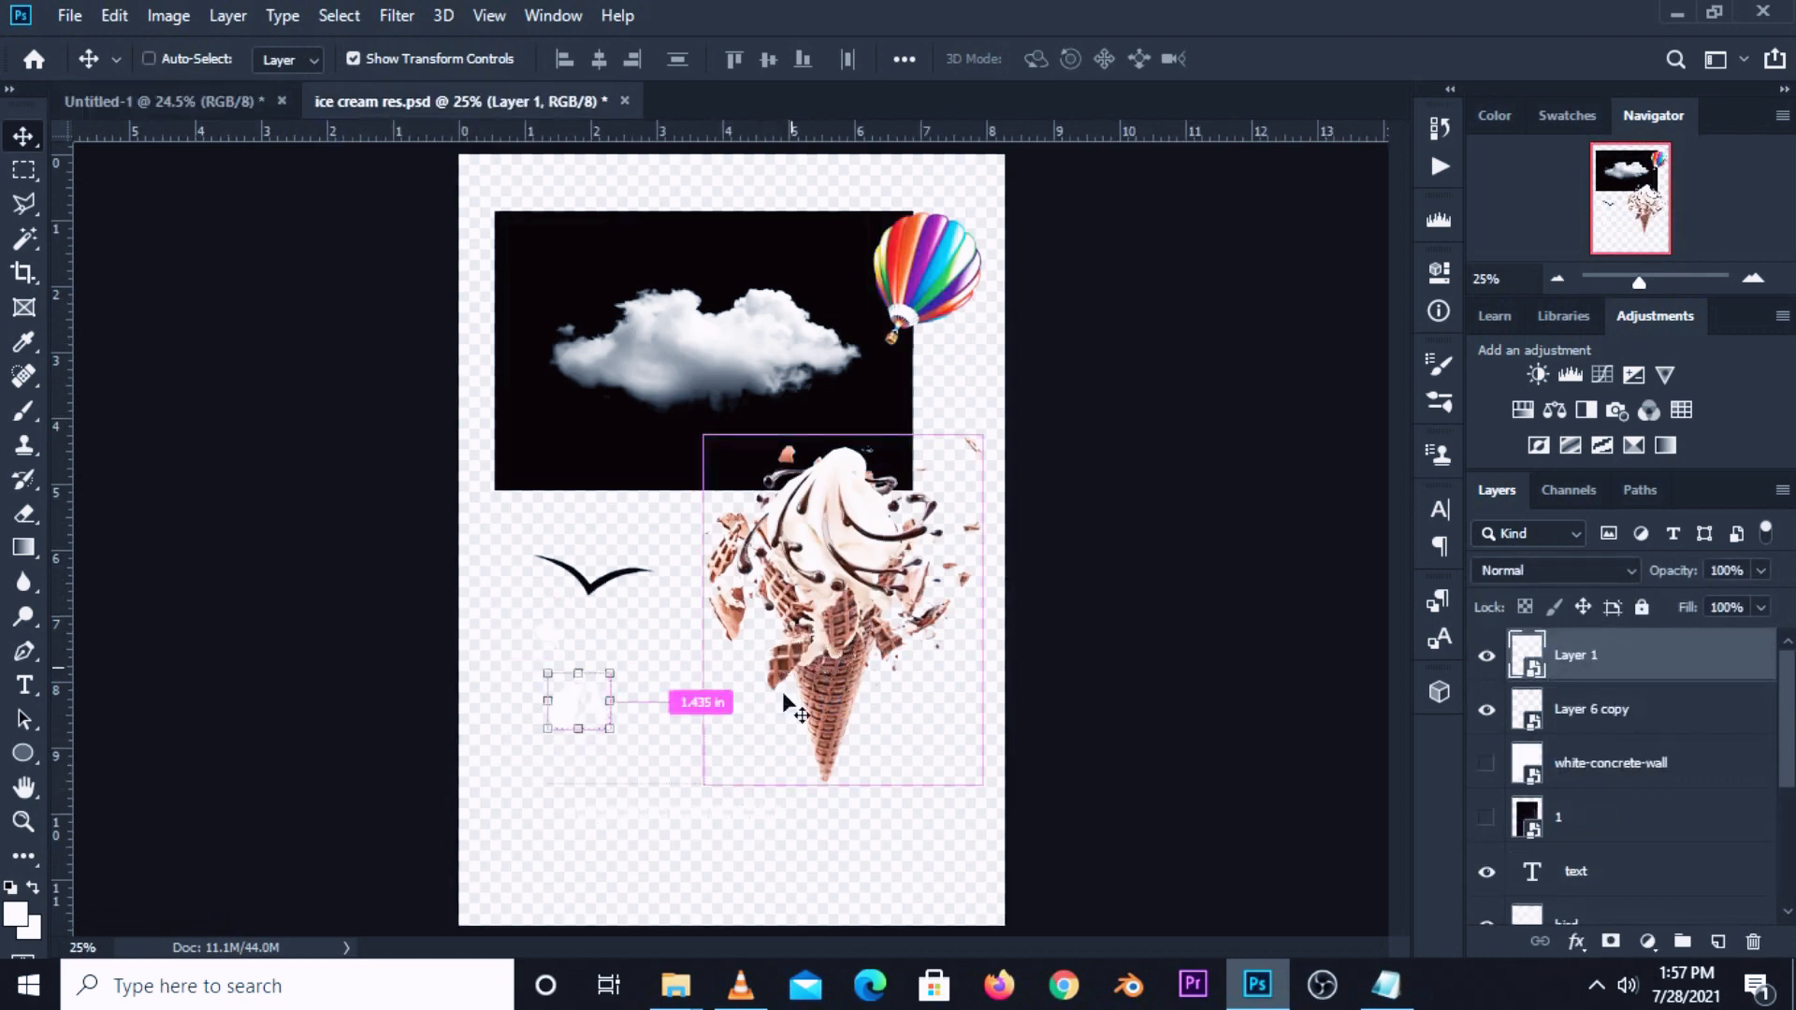
{"action": "left_click", "coordinate": [213, 103]}
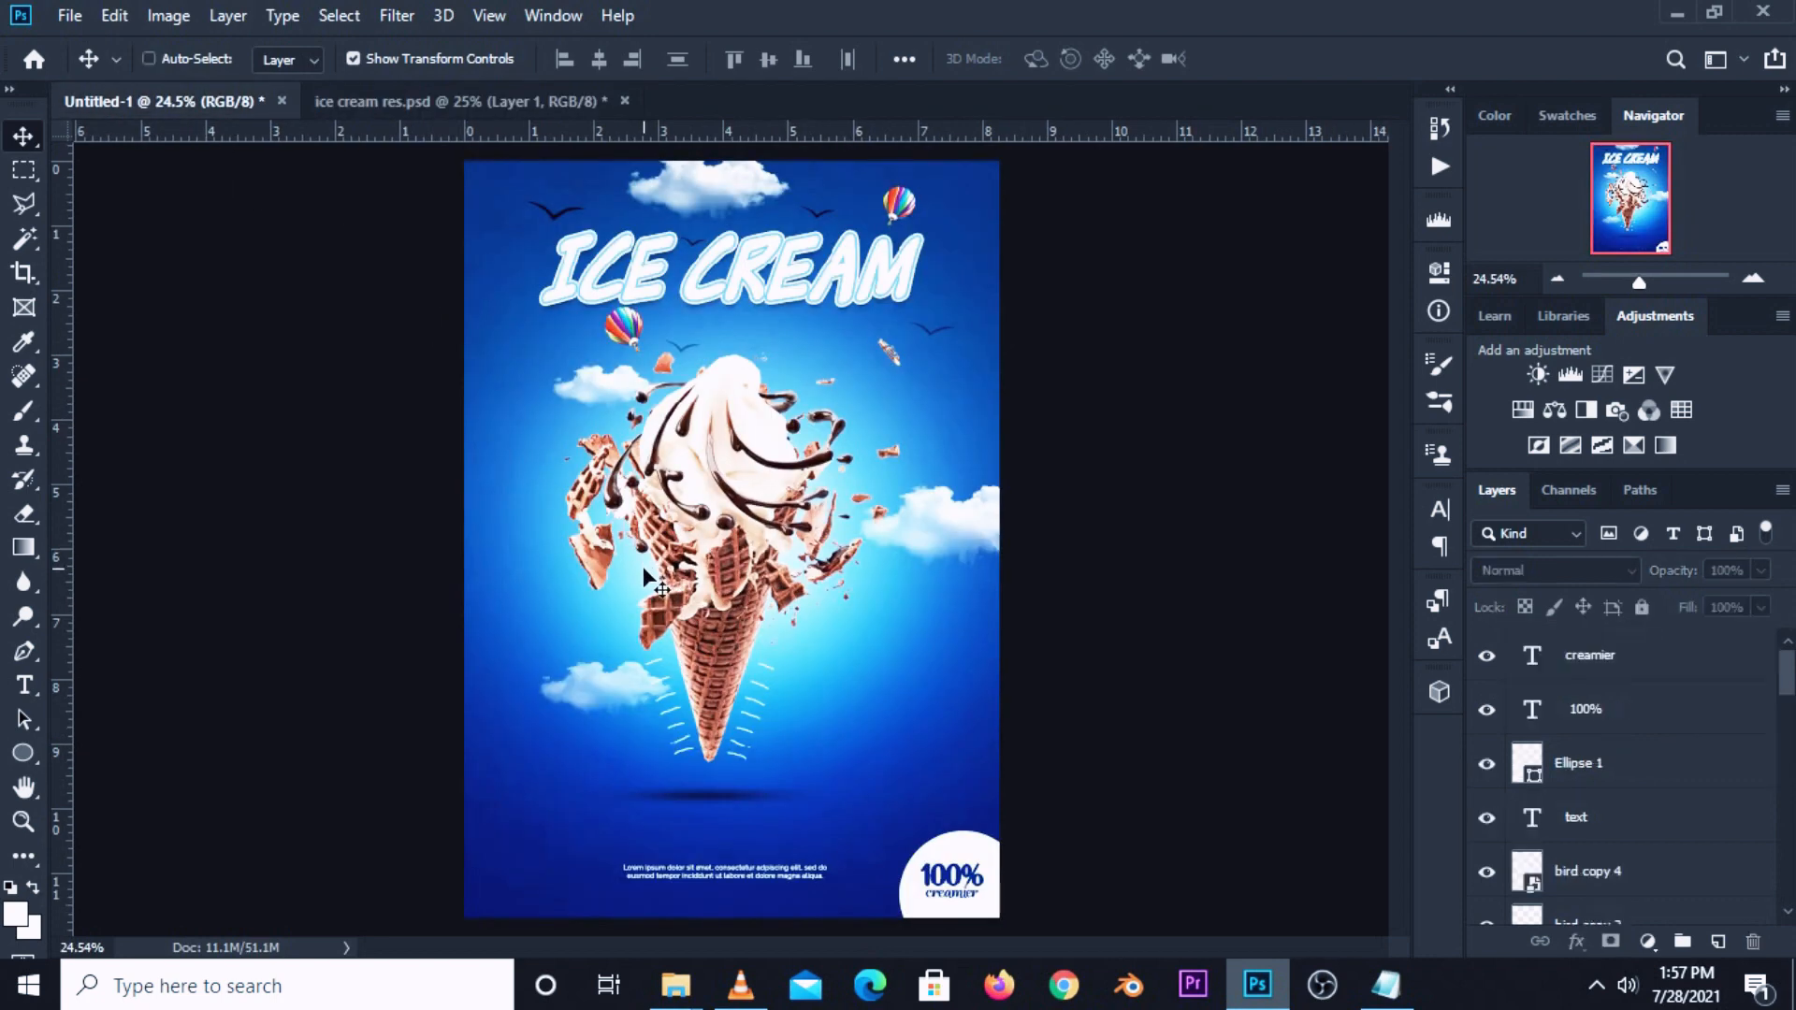
{"action": "key", "text": "ctrl+v"}
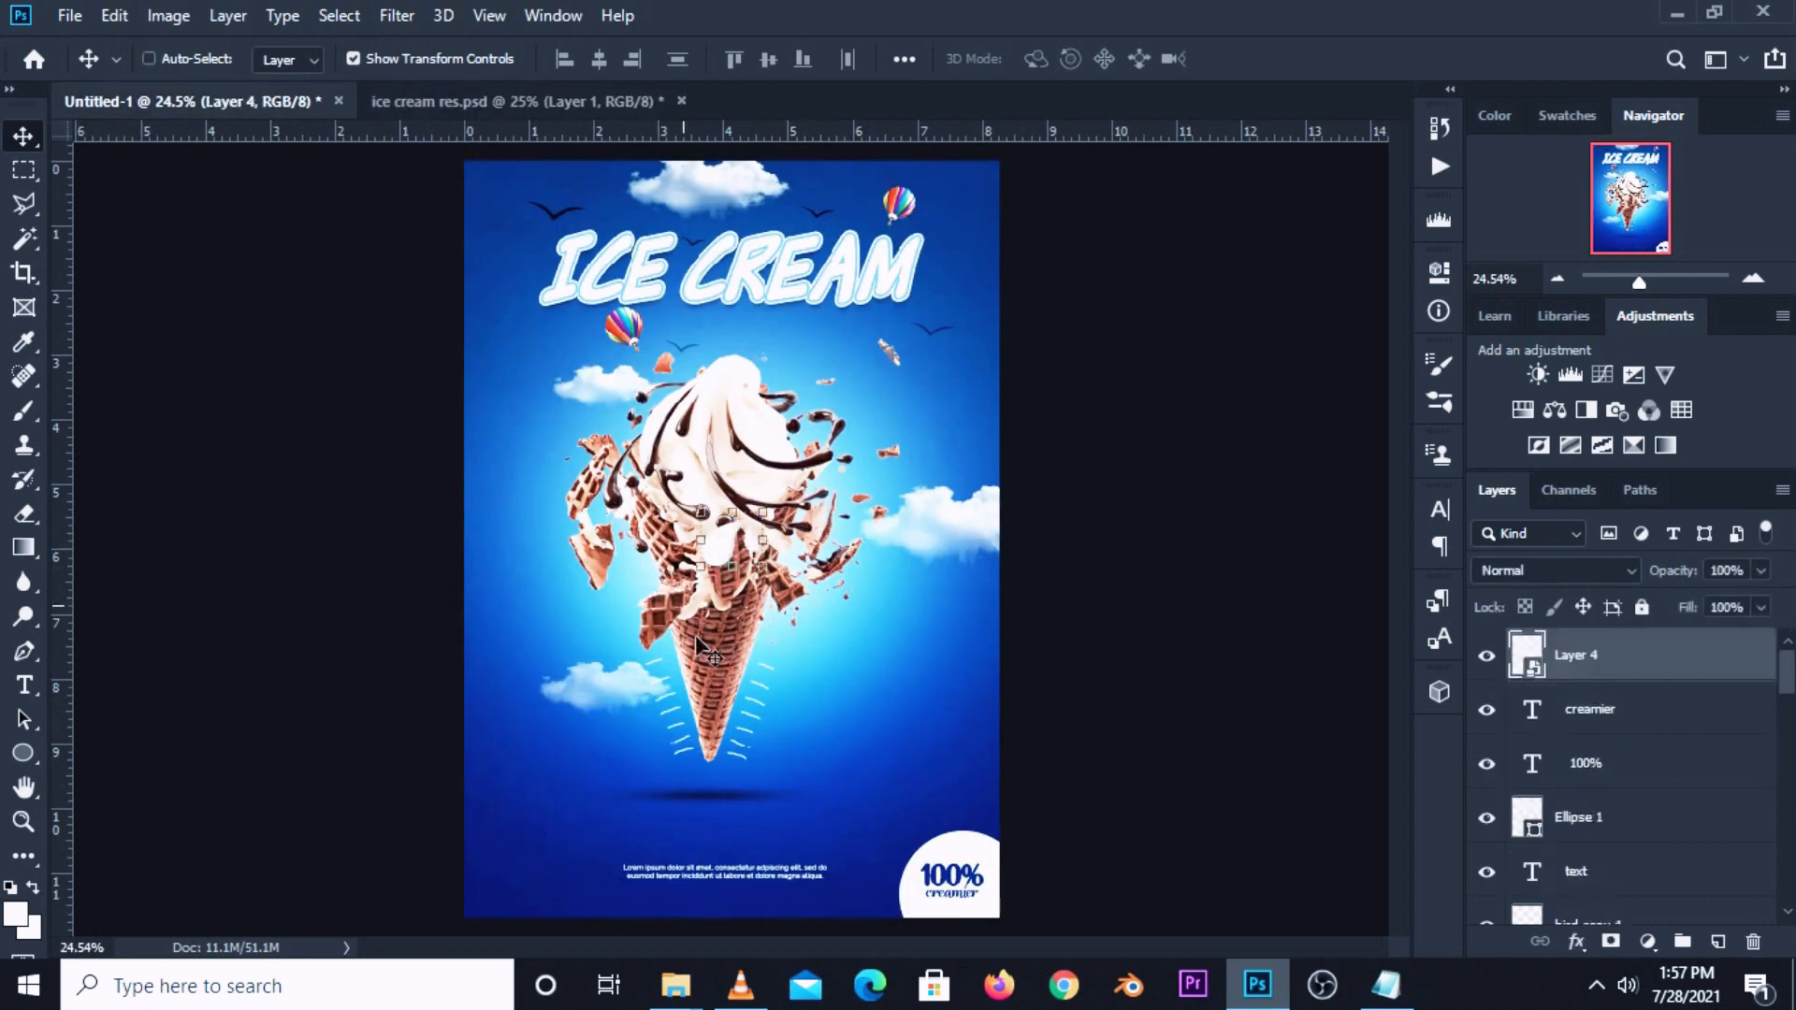
Scale down, rotate and horizontally flip the cream splash, placing it beside the broken waffle pieces right of the cone.
{"action": "left_click_drag", "start_coordinate": [729, 558], "coordinate": [849, 536]}
{"action": "key", "text": "ctrl+t"}
{"action": "right_click", "coordinate": [842, 555]}
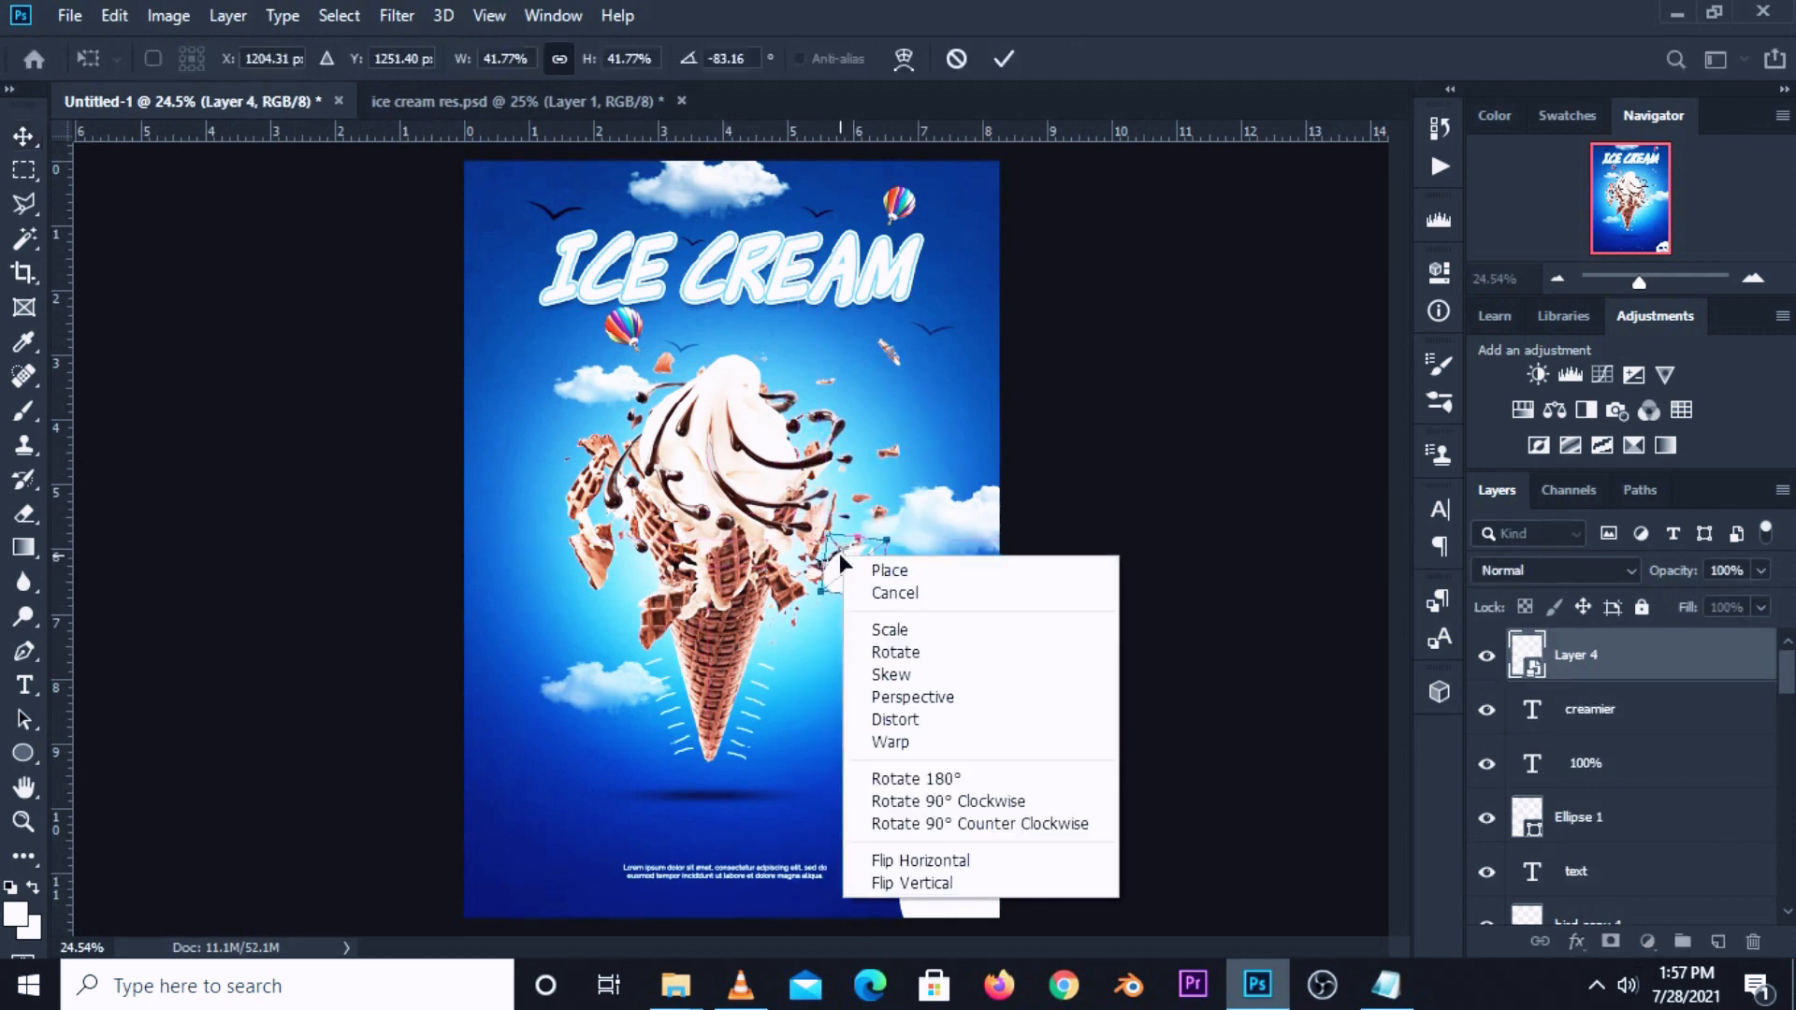
{"action": "left_click", "coordinate": [903, 860]}
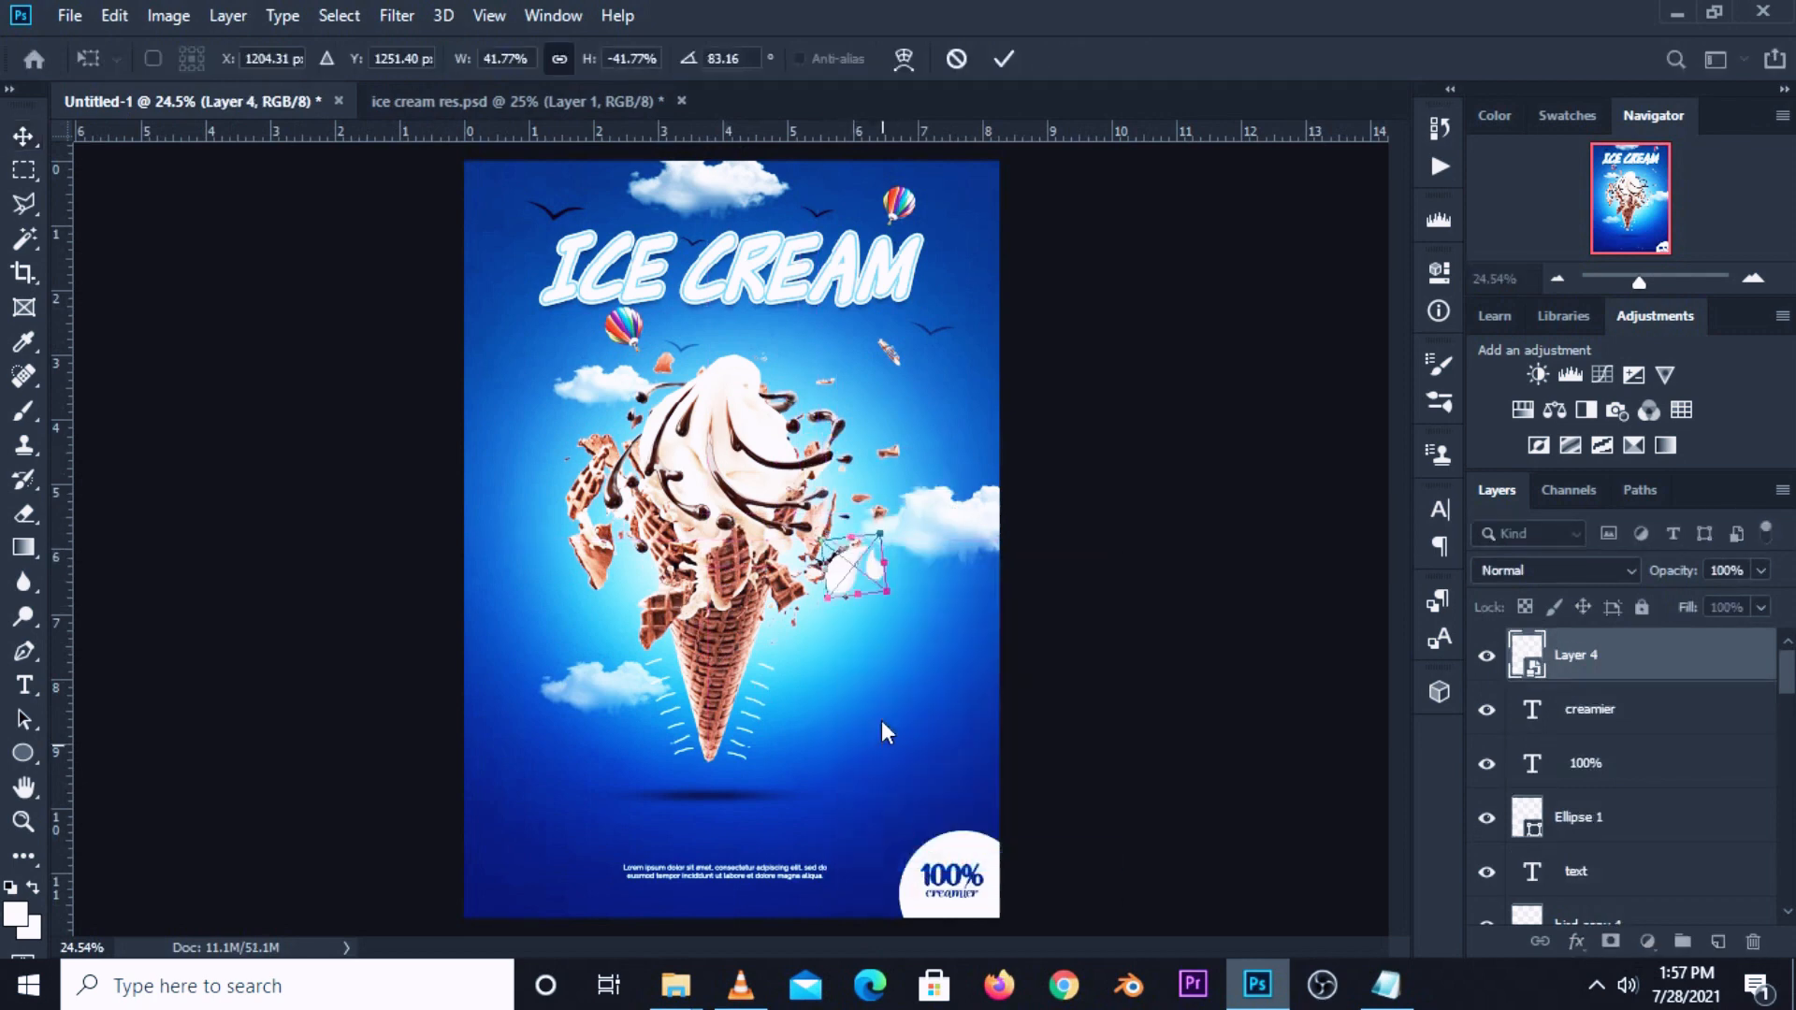
{"action": "left_click_drag", "start_coordinate": [853, 560], "coordinate": [836, 598]}
{"action": "key", "text": "Return"}
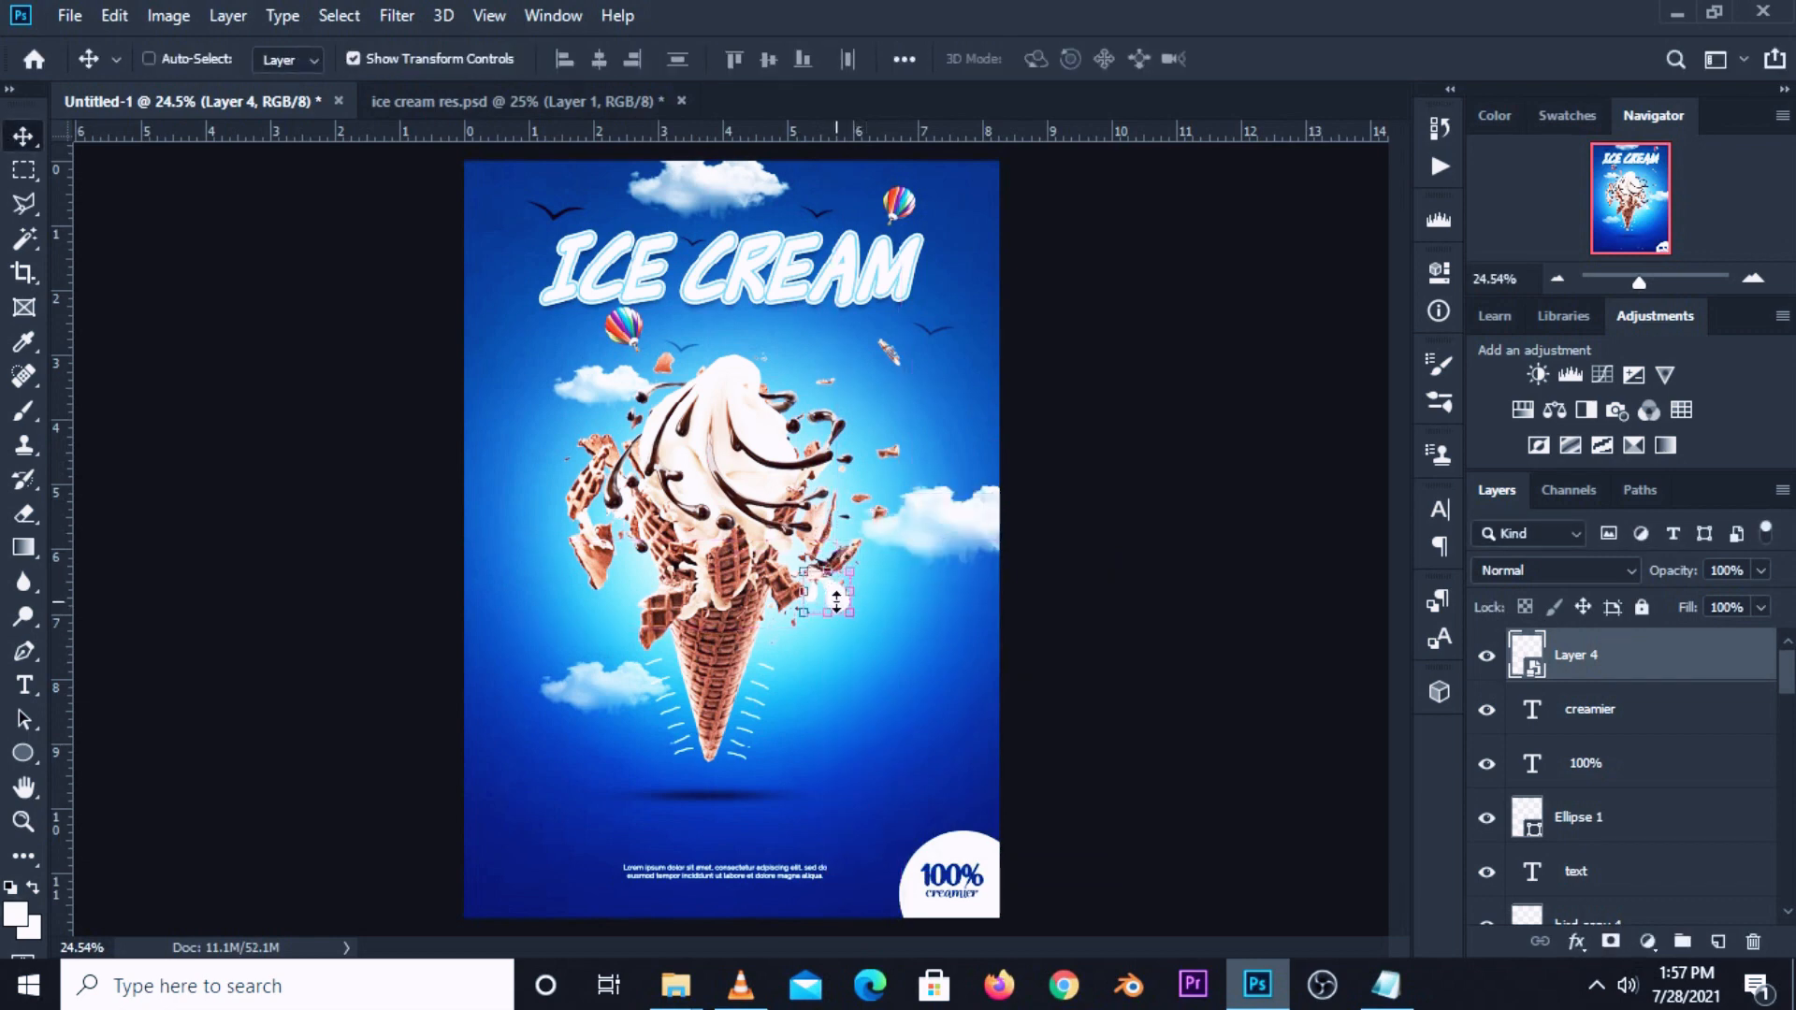
Duplicate the cream splash, then move the copy over the waffle chunk left of the cone, scaled to about 51% and rotated.
{"action": "key", "text": "ctrl+j"}
{"action": "key", "text": "ctrl+t"}
{"action": "left_click_drag", "start_coordinate": [803, 591], "coordinate": [725, 613]}
{"action": "left_click_drag", "start_coordinate": [755, 599], "coordinate": [582, 551]}
{"action": "left_click_drag", "start_coordinate": [496, 519], "coordinate": [596, 654]}
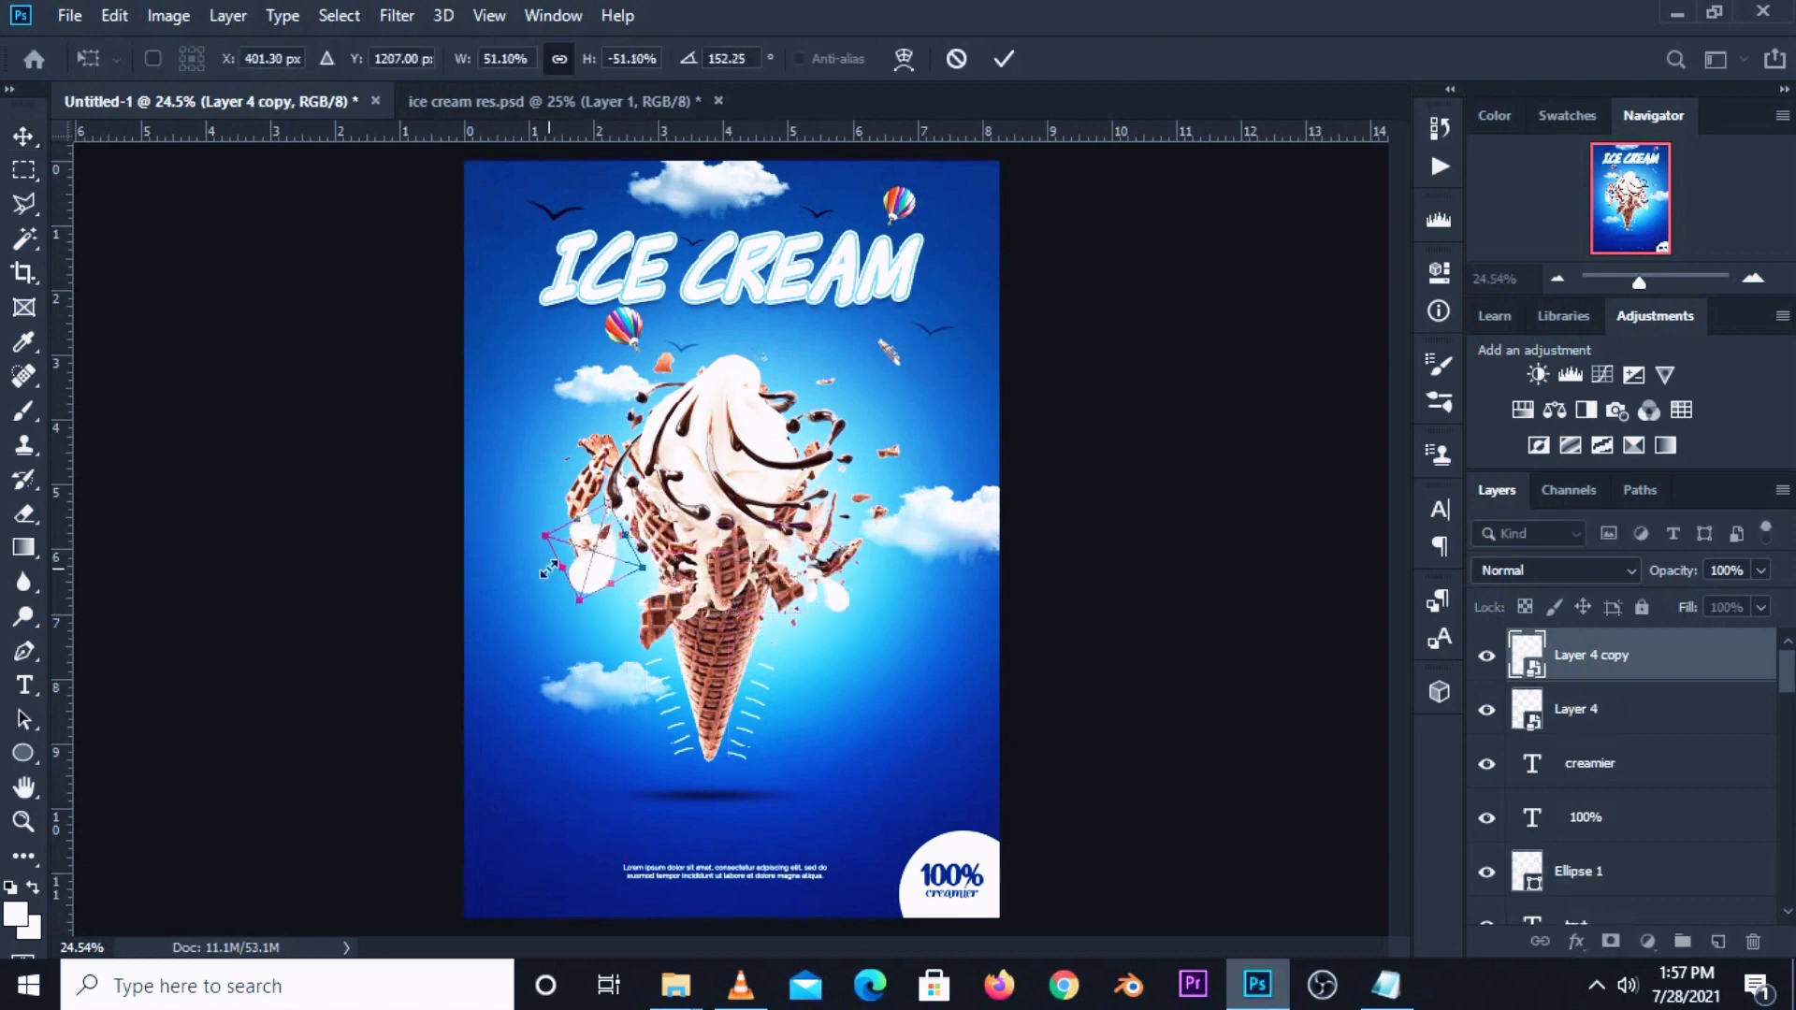
Flip the copied splash horizontally and vertically, shifting it slightly down toward the cone.
{"action": "right_click", "coordinate": [583, 536]}
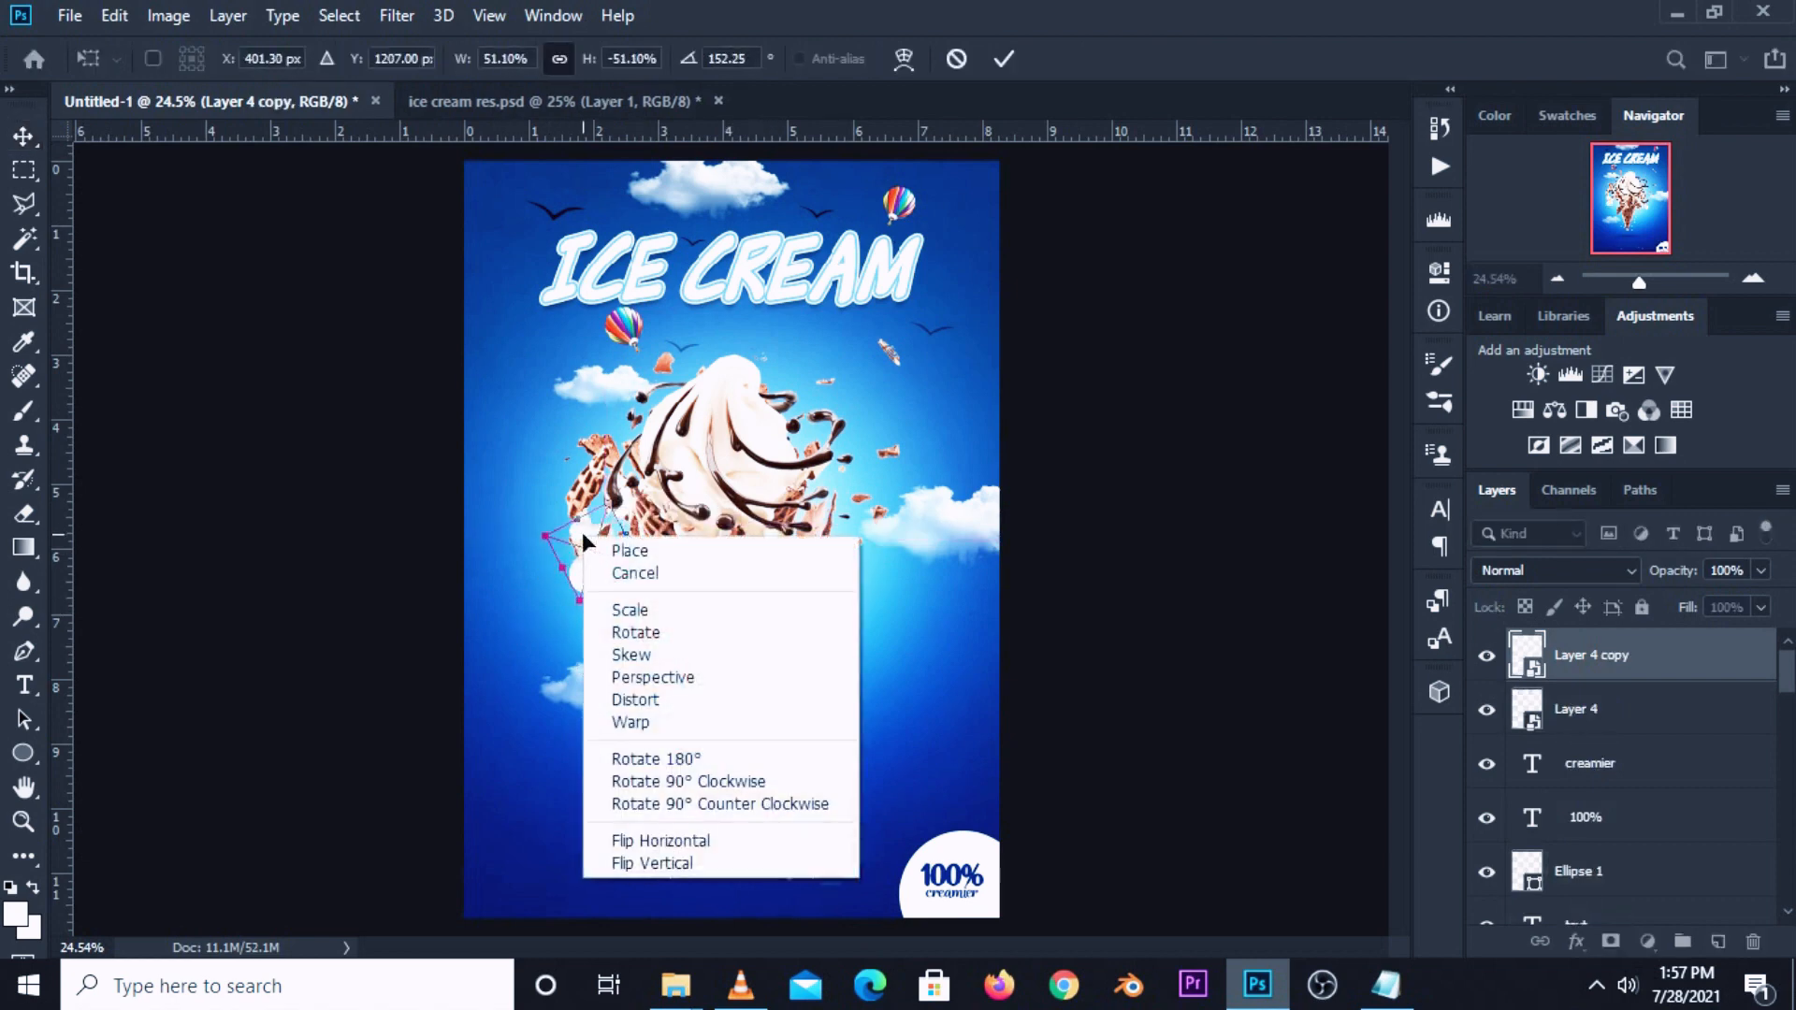
{"action": "left_click", "coordinate": [693, 842]}
{"action": "left_click_drag", "start_coordinate": [588, 563], "coordinate": [610, 582]}
{"action": "right_click", "coordinate": [619, 584]}
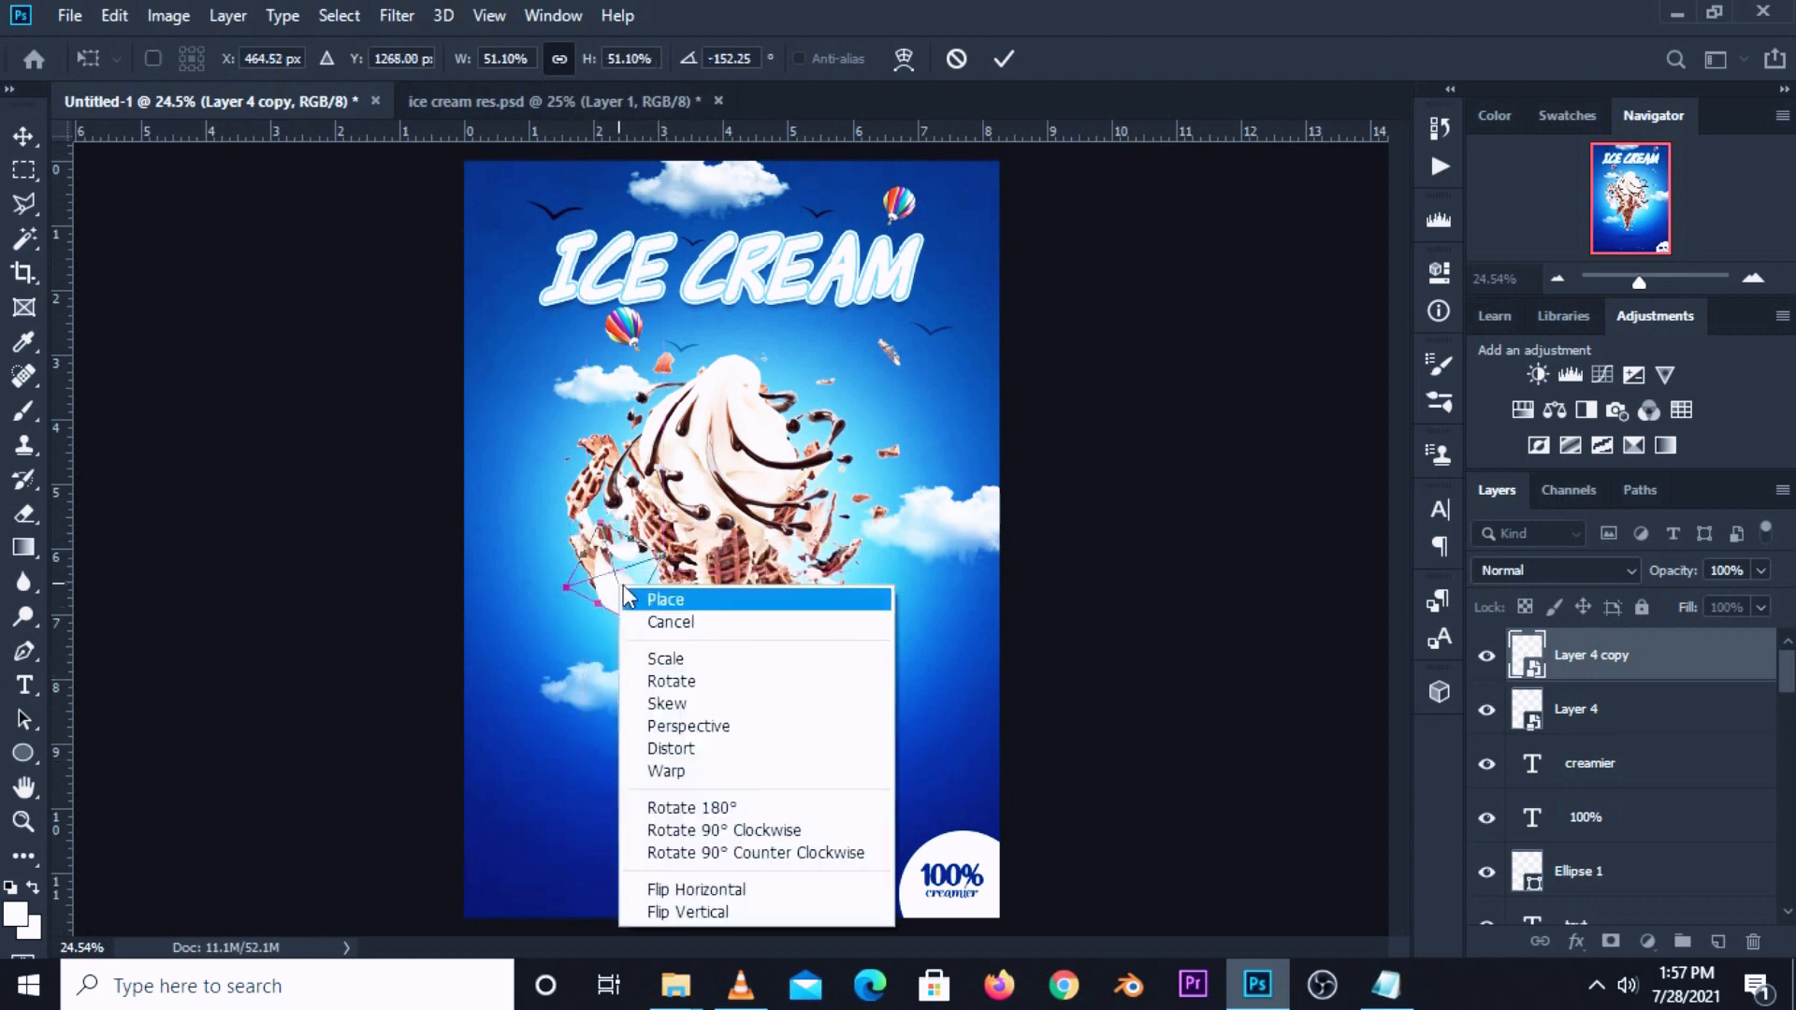
{"action": "left_click", "coordinate": [720, 912]}
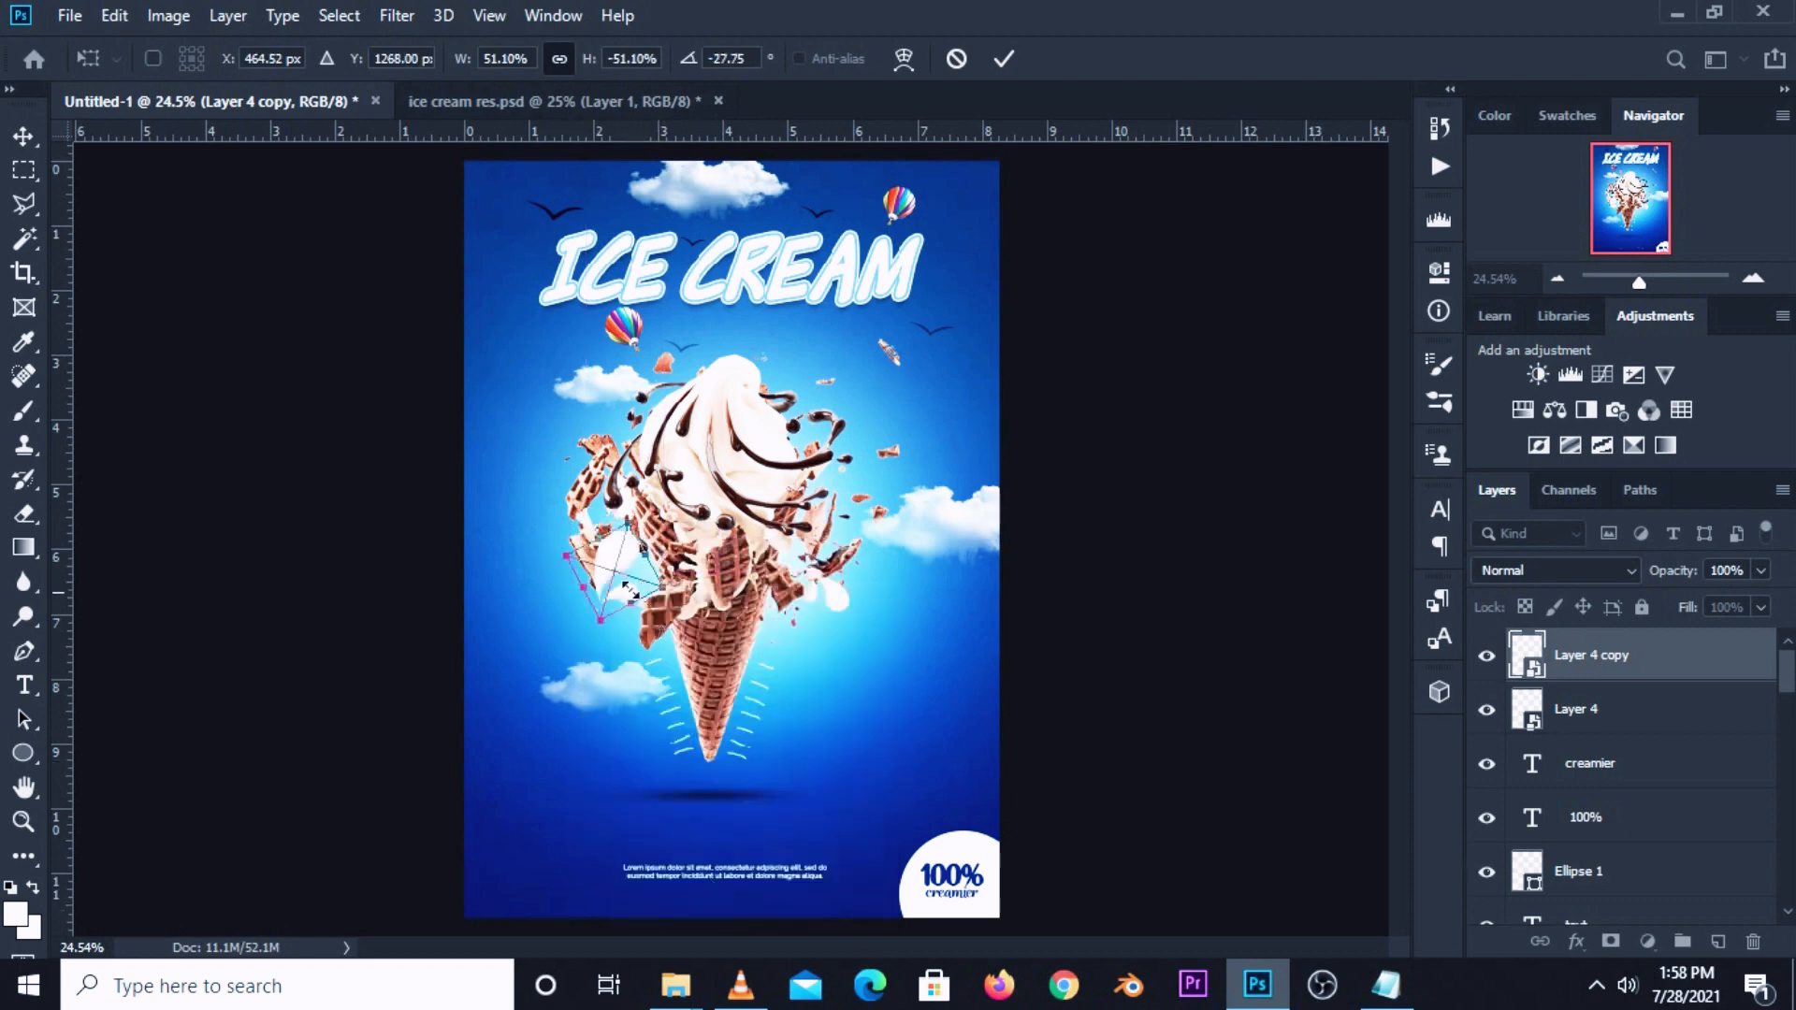
Flip the copied splash vertically again, shrink it to about 35%, rotate it to about -100° and place it against the left waffle chunk.
{"action": "left_click_drag", "start_coordinate": [567, 555], "coordinate": [620, 559]}
{"action": "right_click", "coordinate": [620, 558]}
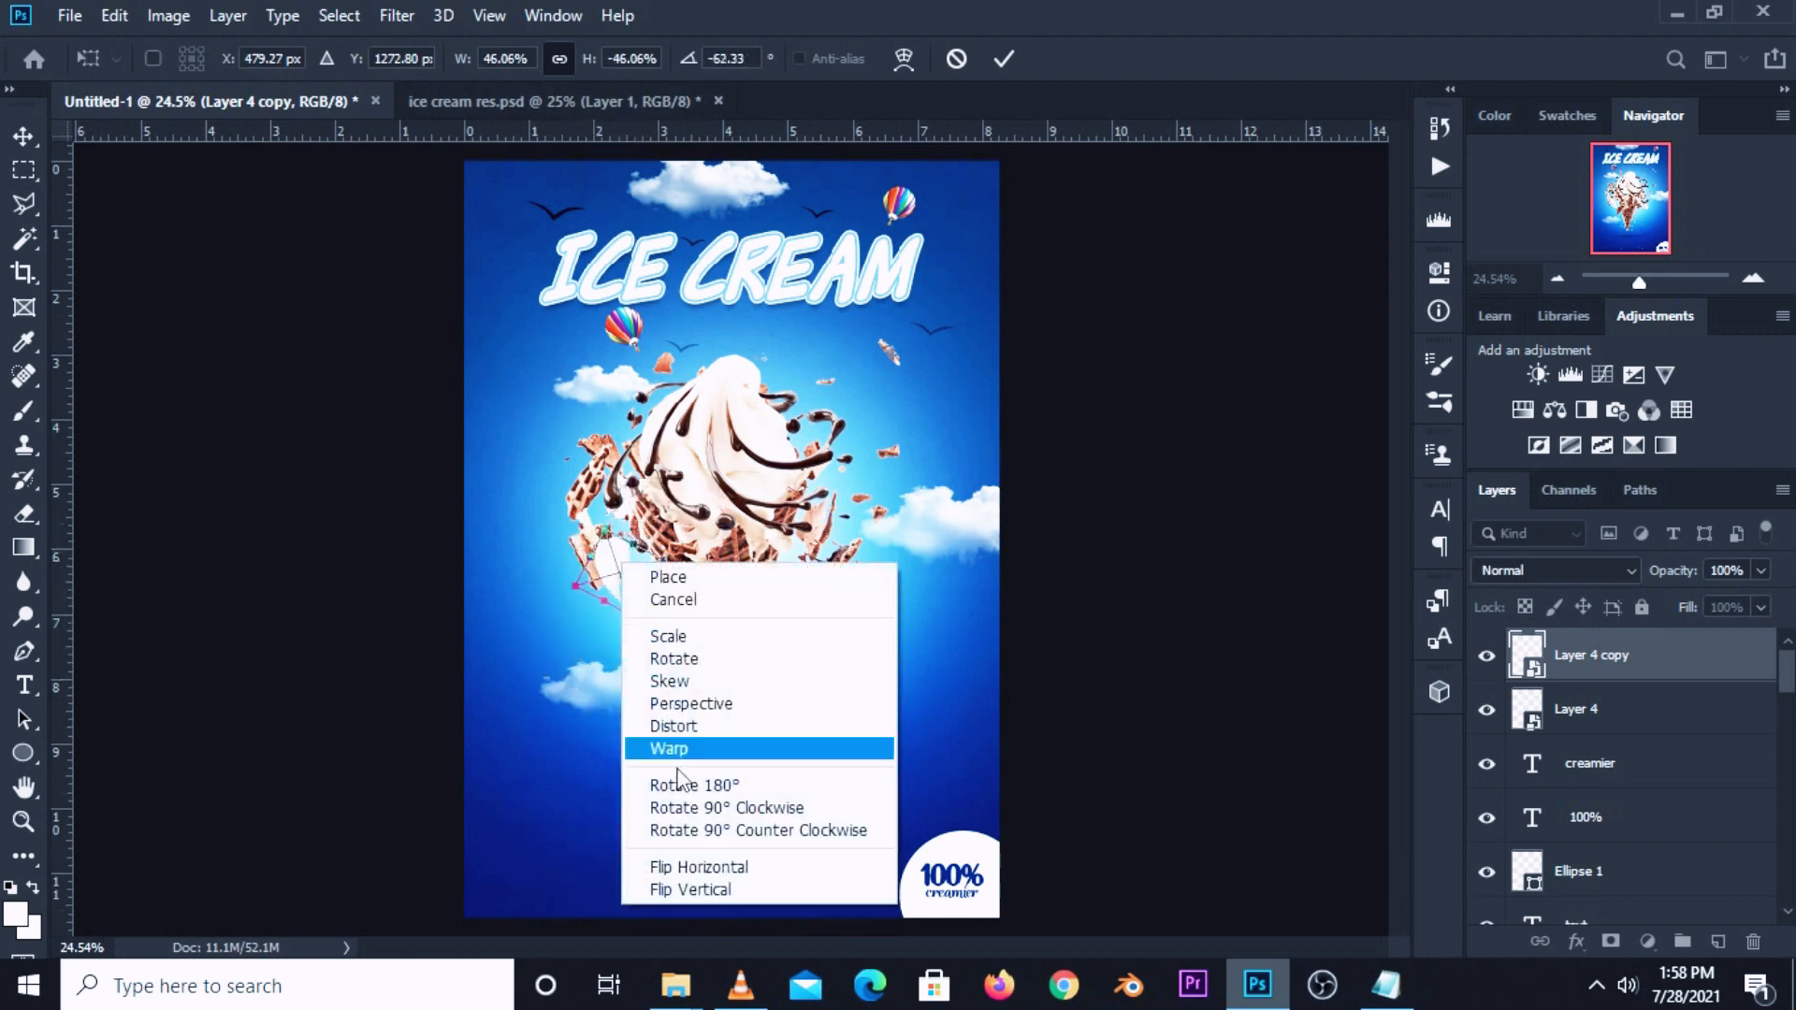
{"action": "left_click", "coordinate": [688, 890]}
{"action": "left_click_drag", "start_coordinate": [606, 613], "coordinate": [590, 539]}
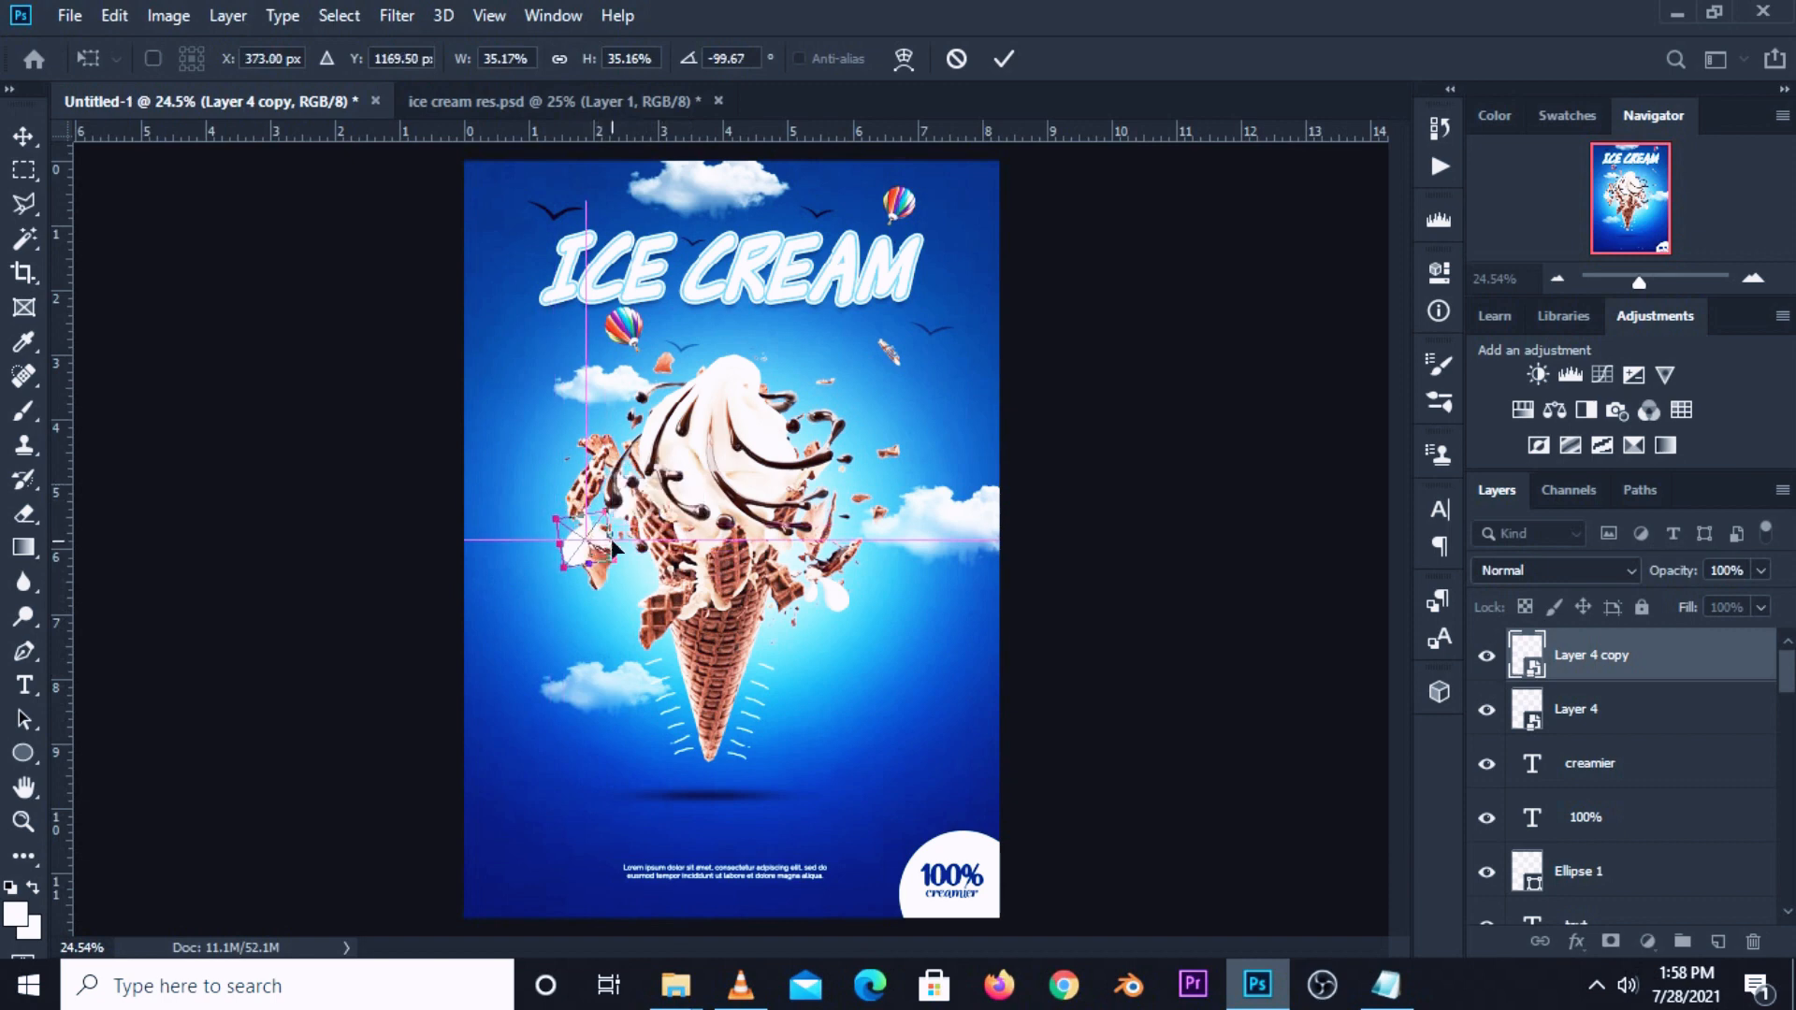
{"action": "key", "text": "Return"}
{"action": "left_click", "coordinate": [1109, 533]}
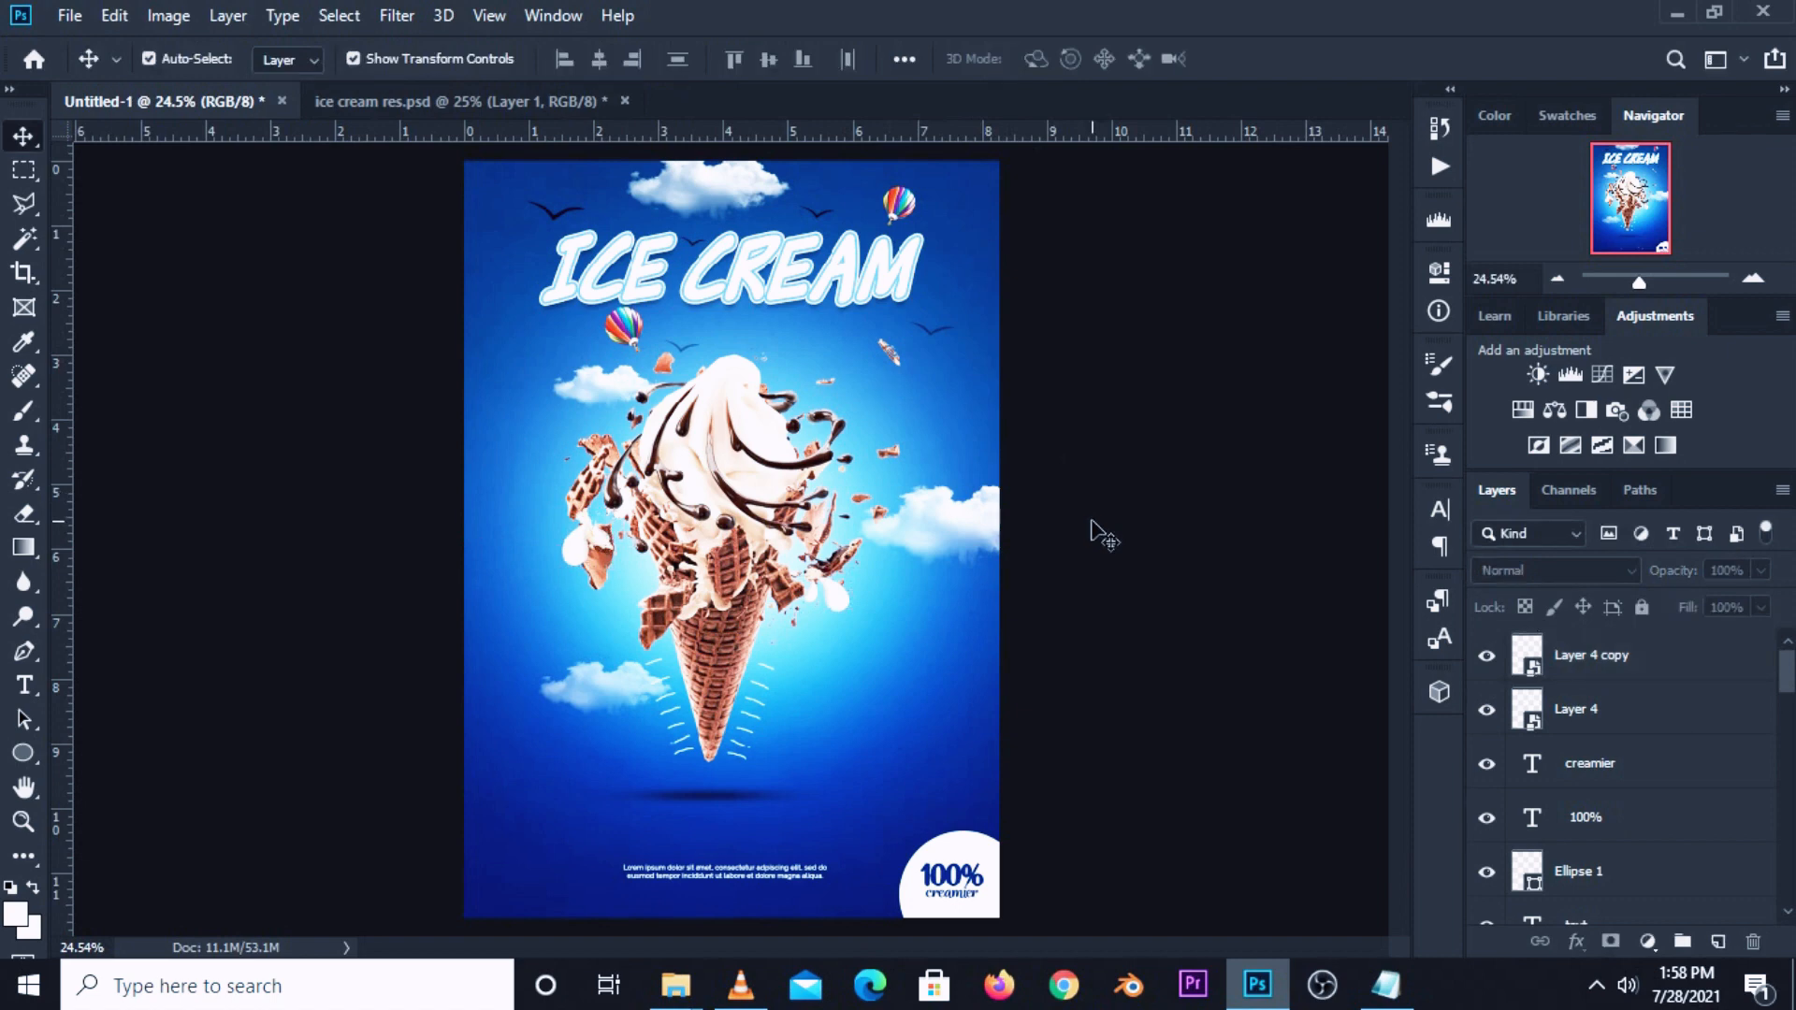
Show the dark dust-particle layer "1" in ice cream res.psd and bring it into the poster document as the top layer.
{"action": "left_click", "coordinate": [424, 105]}
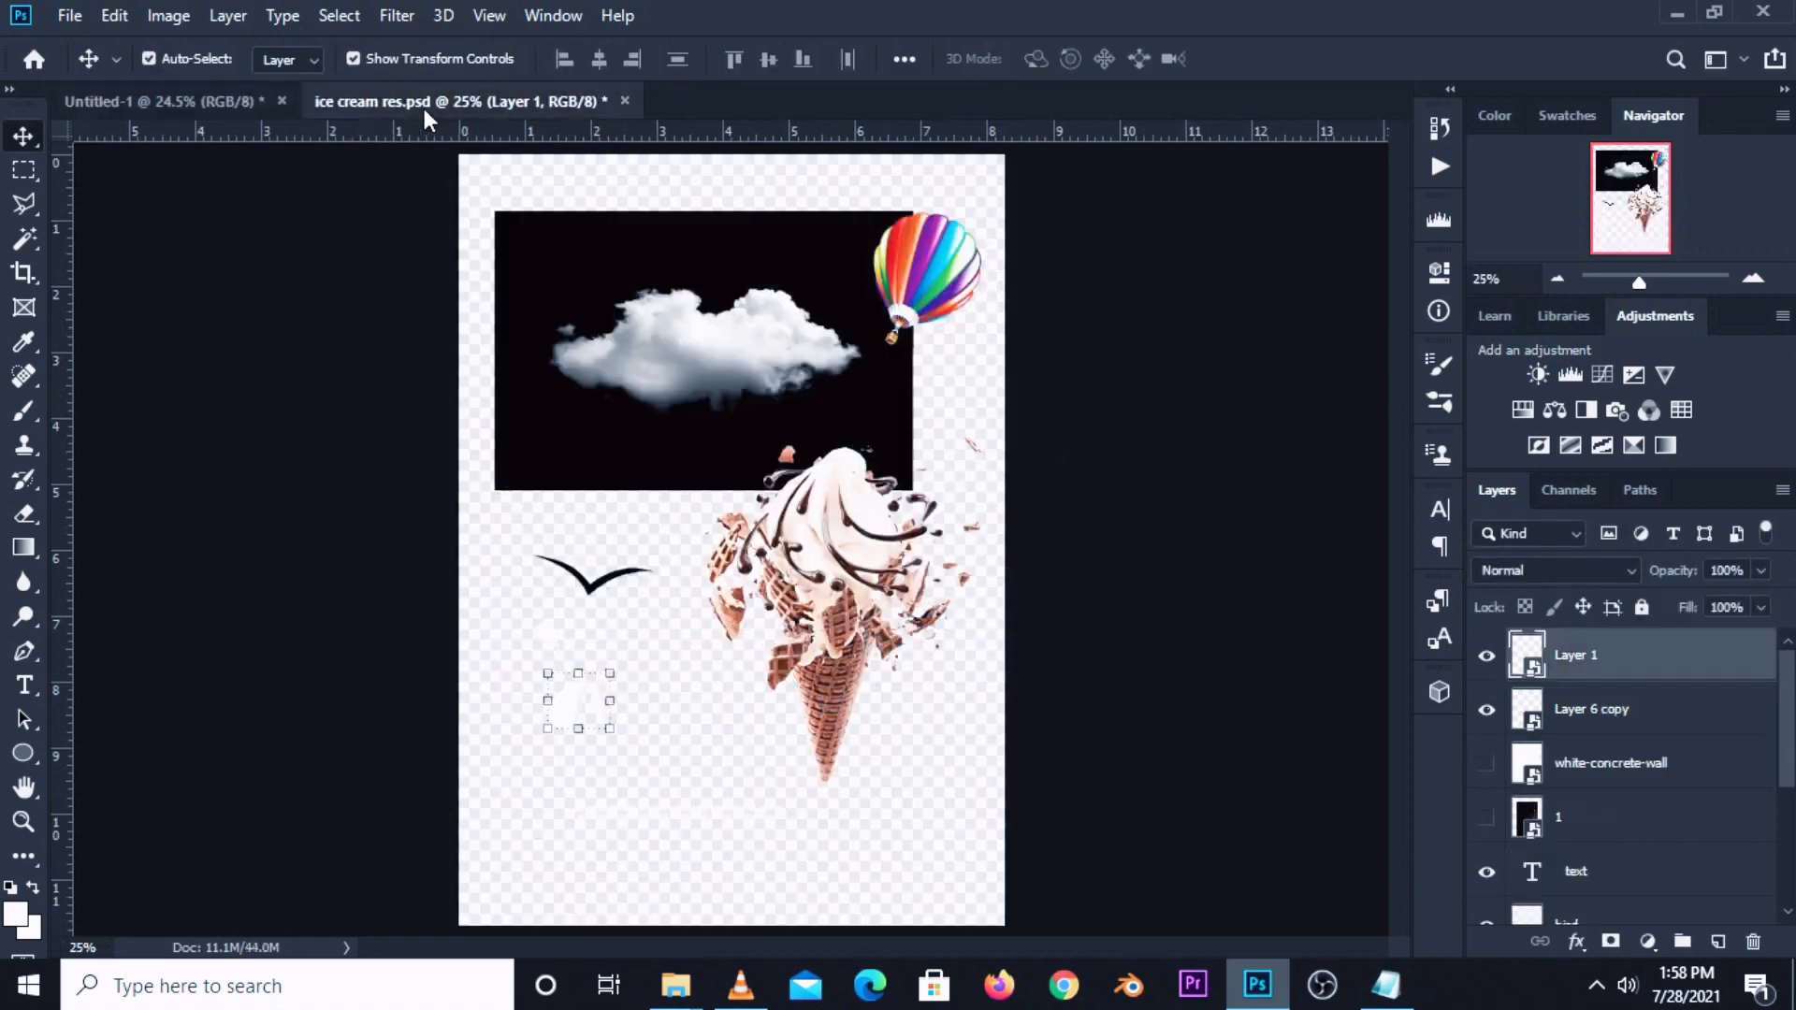
{"action": "left_click", "coordinate": [1113, 599]}
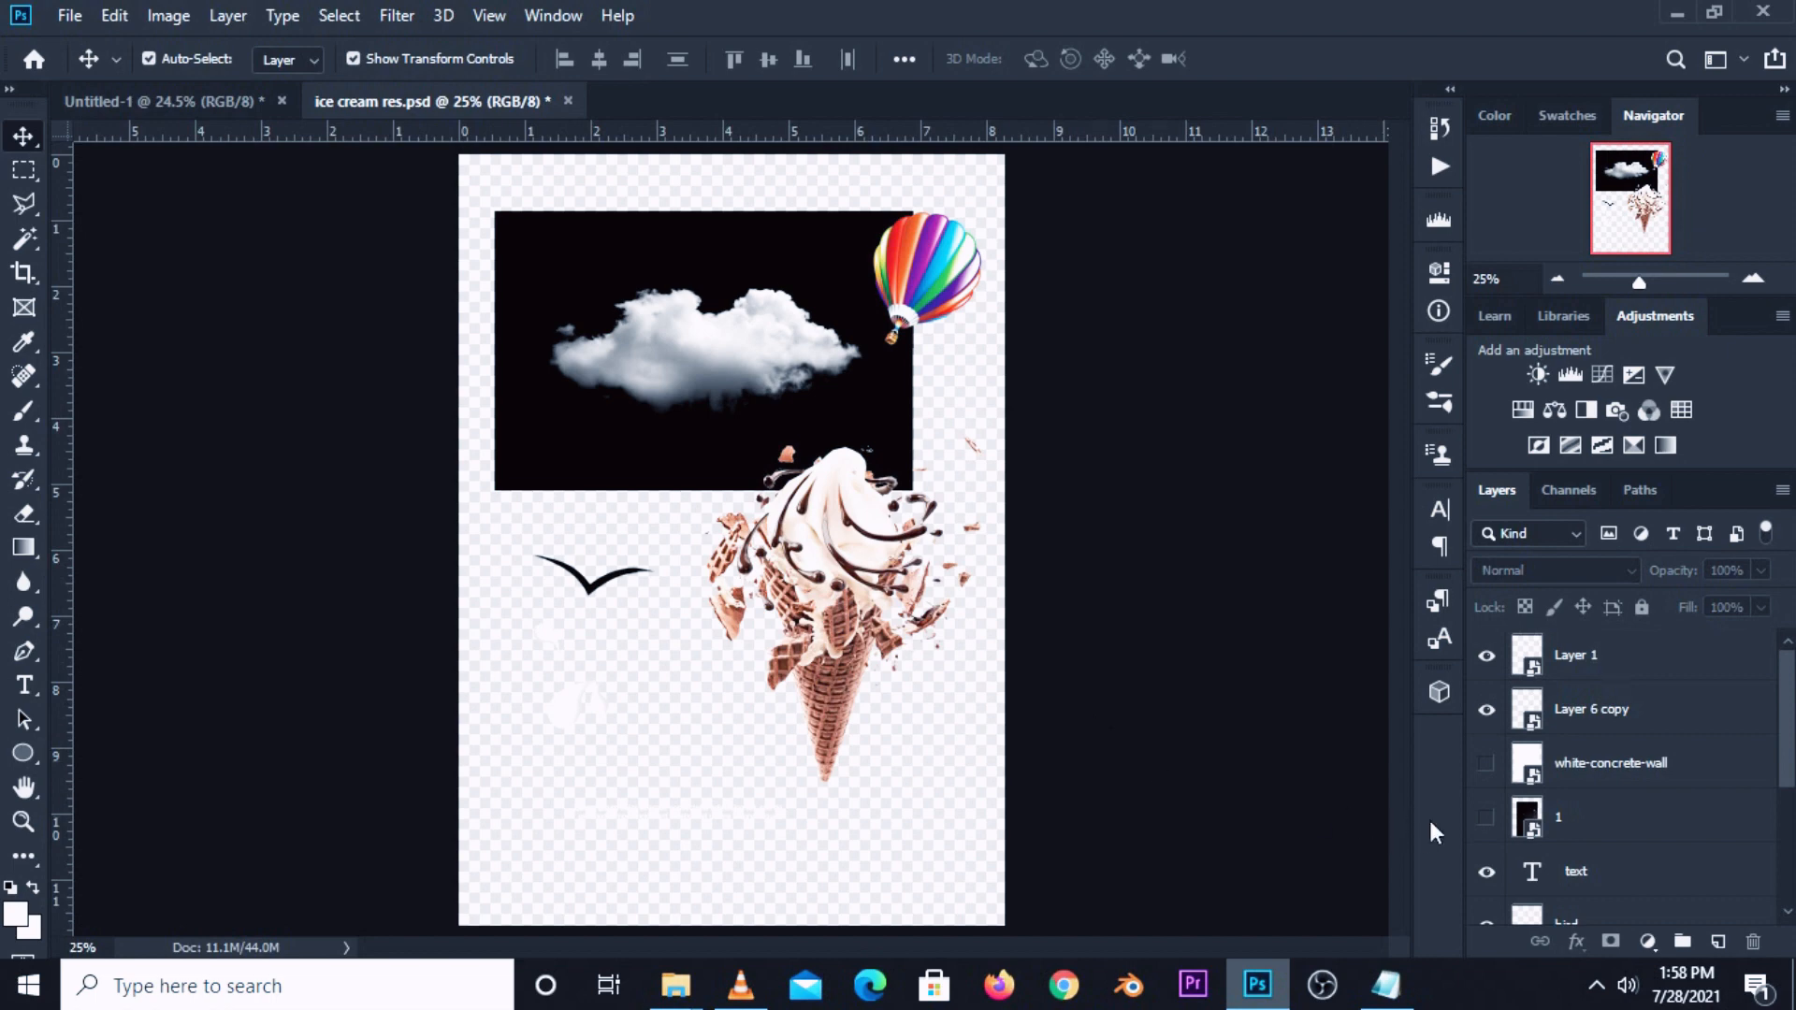
{"action": "left_click", "coordinate": [1487, 820]}
{"action": "left_click", "coordinate": [1590, 817]}
{"action": "left_click_drag", "start_coordinate": [697, 663], "coordinate": [738, 638]}
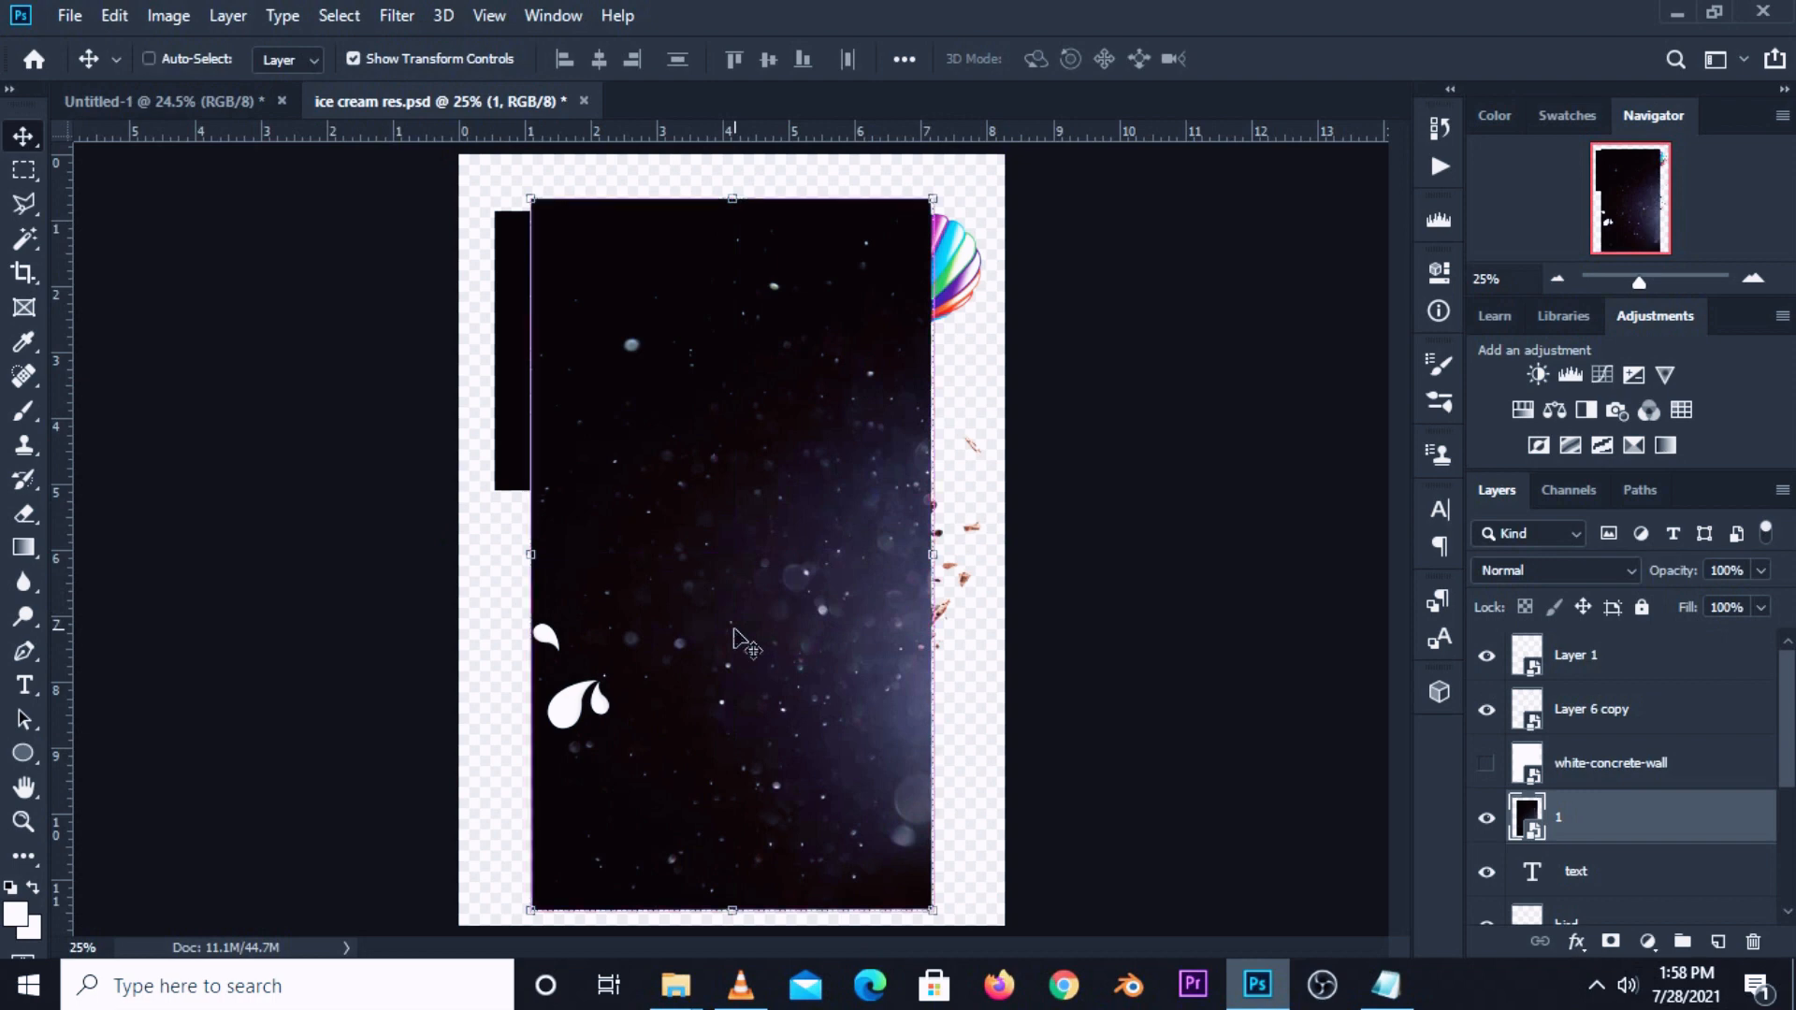
{"action": "left_click", "coordinate": [164, 101]}
{"action": "left_click_drag", "start_coordinate": [612, 517], "coordinate": [662, 559]}
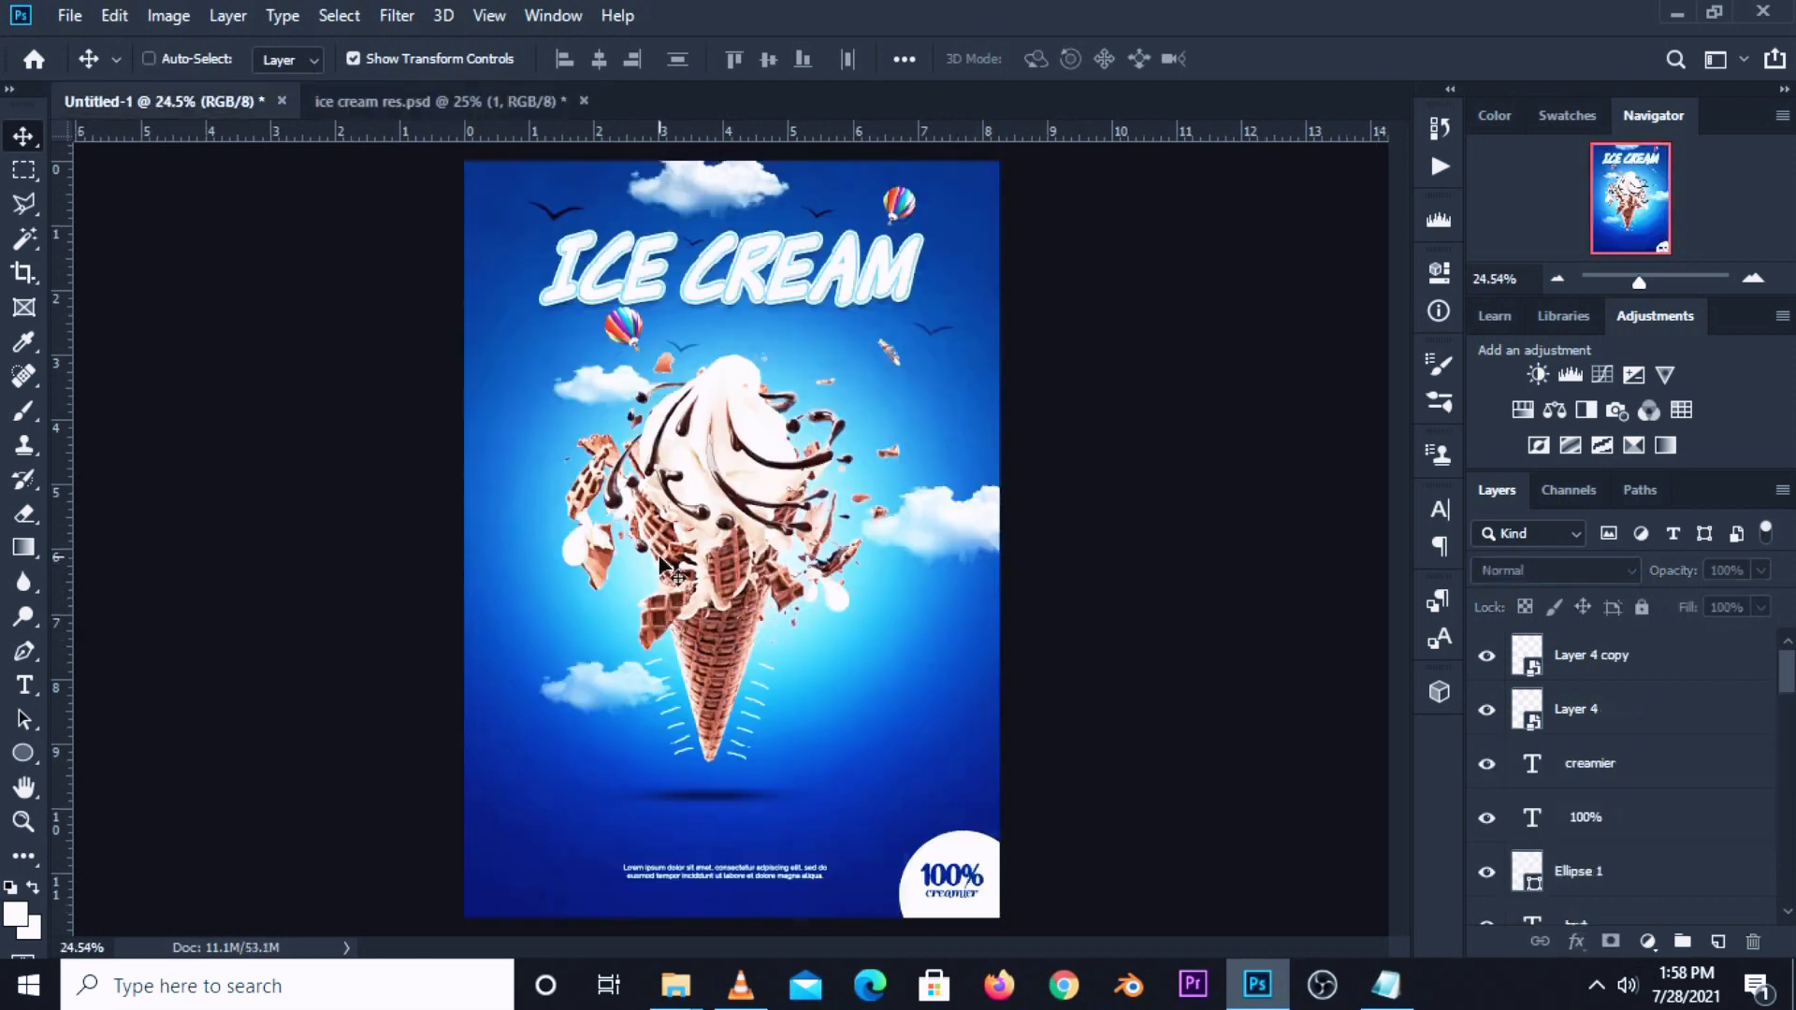
Scale the particle image to about 150% and centre it so that it covers the whole poster.
{"action": "key", "text": "ctrl+t"}
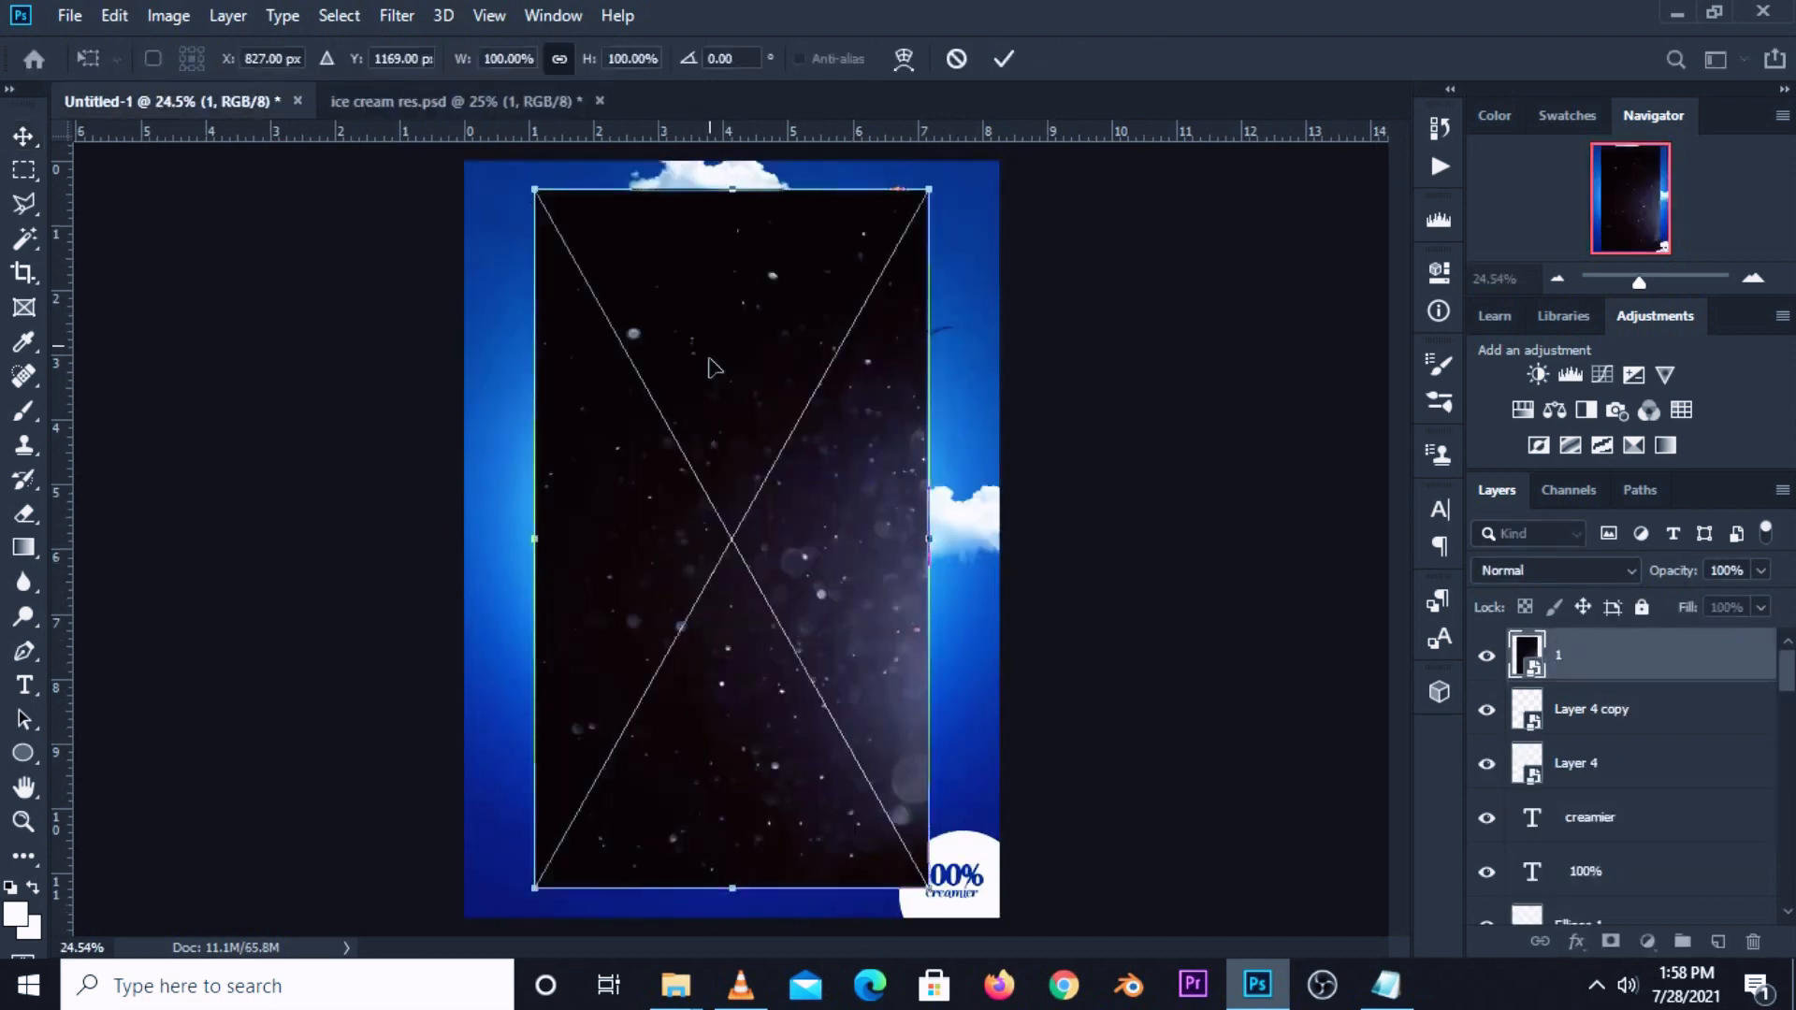
{"action": "left_click_drag", "start_coordinate": [733, 190], "coordinate": [732, 132]}
{"action": "scroll", "coordinate": [715, 222], "scroll_direction": "down", "scroll_amount": 1}
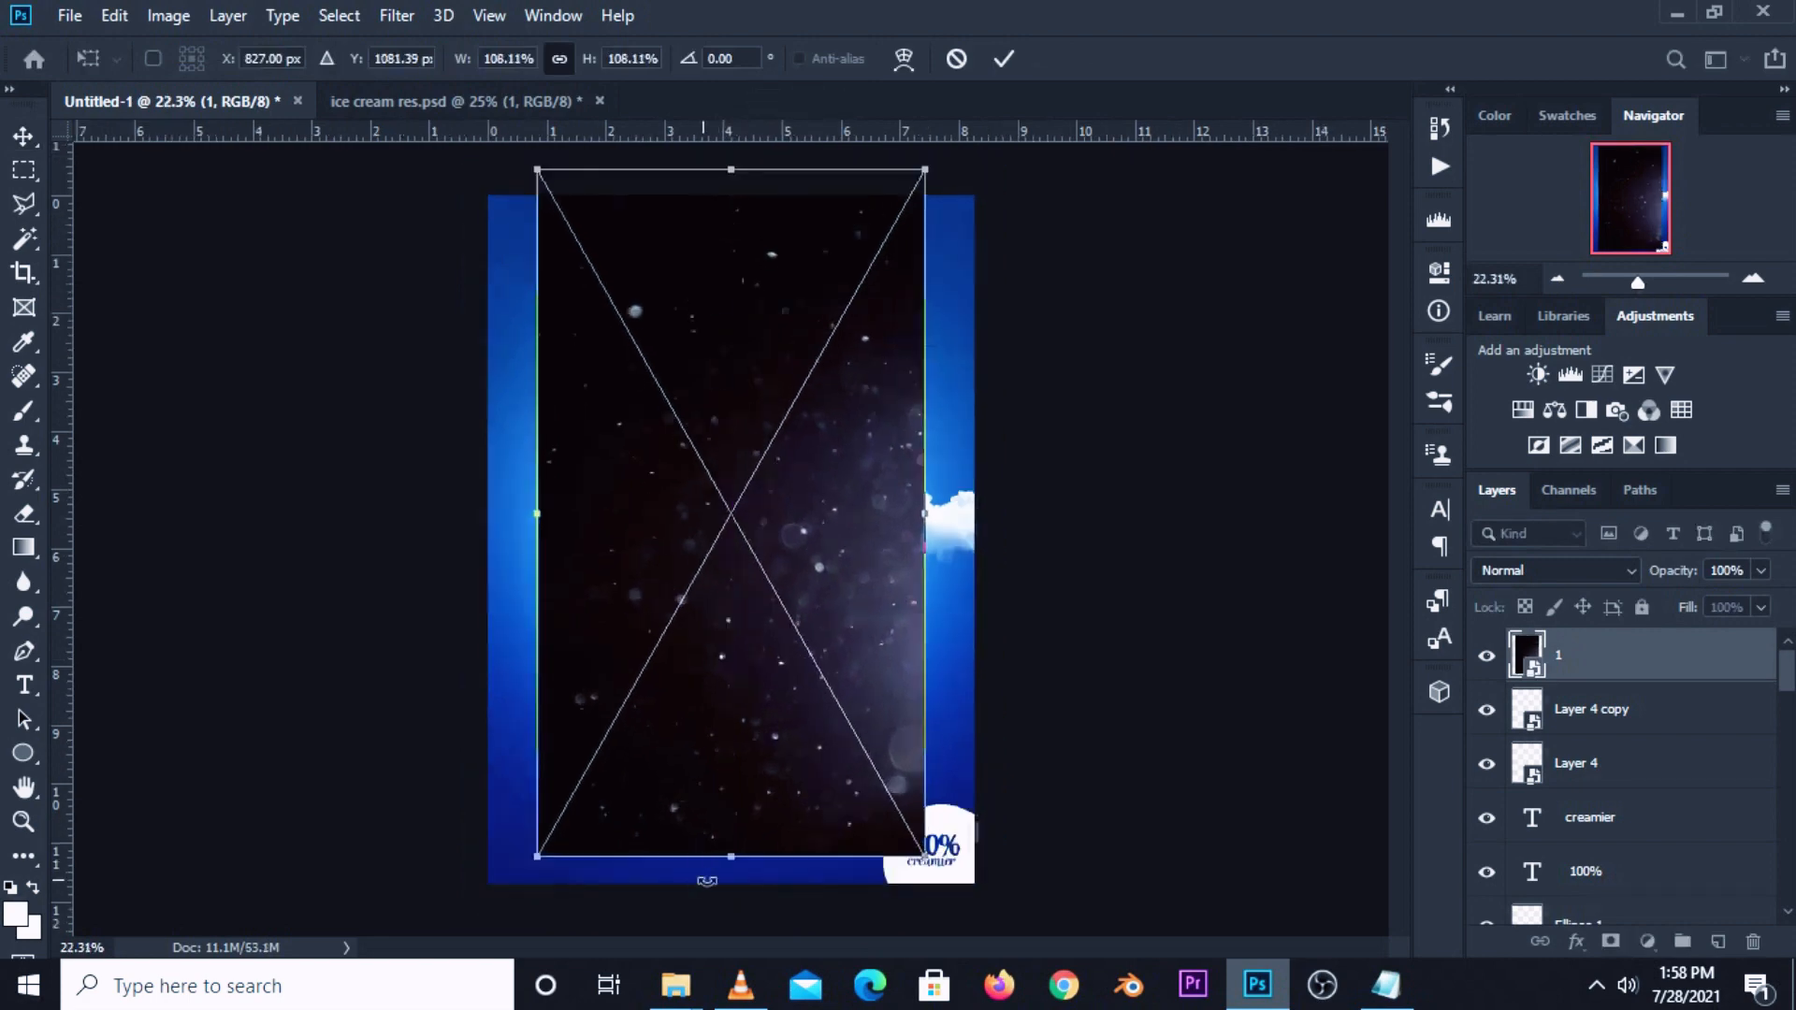
{"action": "left_click_drag", "start_coordinate": [730, 852], "coordinate": [733, 940]}
{"action": "left_click_drag", "start_coordinate": [947, 556], "coordinate": [1042, 549]}
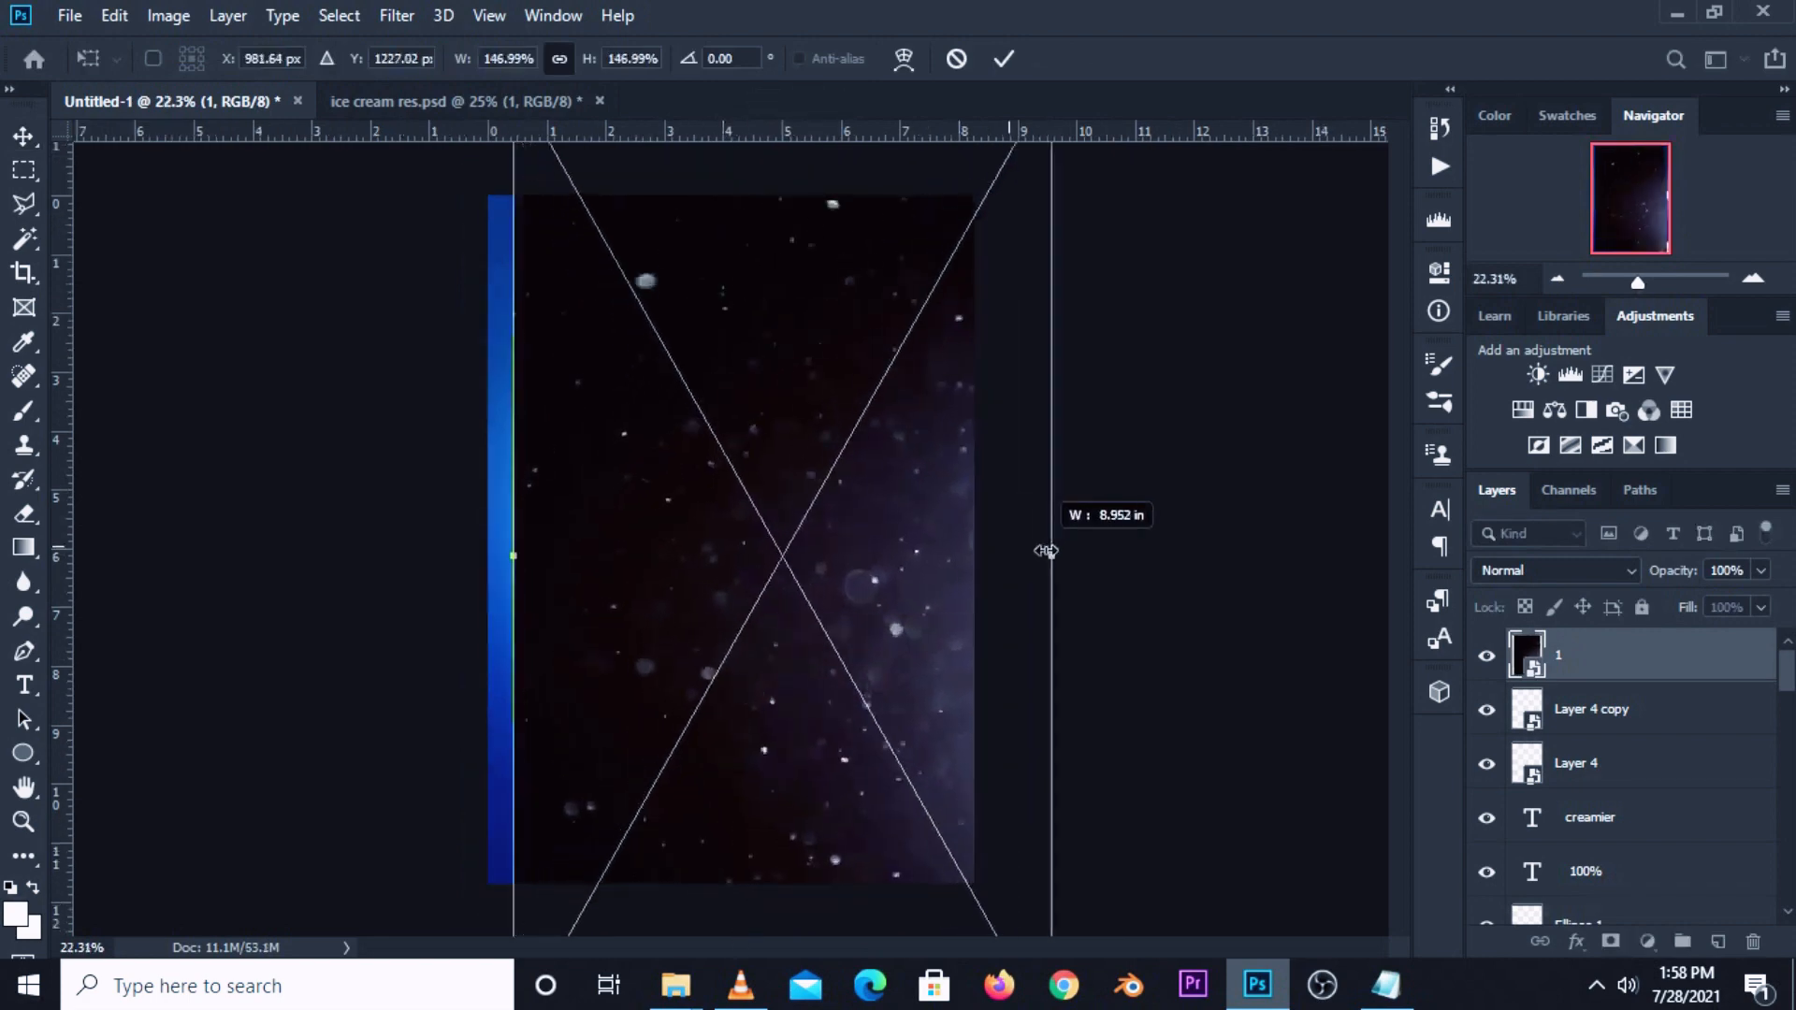
{"action": "mouse_move", "coordinate": [882, 577]}
{"action": "left_mouse_down"}
{"action": "mouse_move", "coordinate": [829, 589]}
{"action": "mouse_move", "coordinate": [854, 556]}
{"action": "left_mouse_up"}
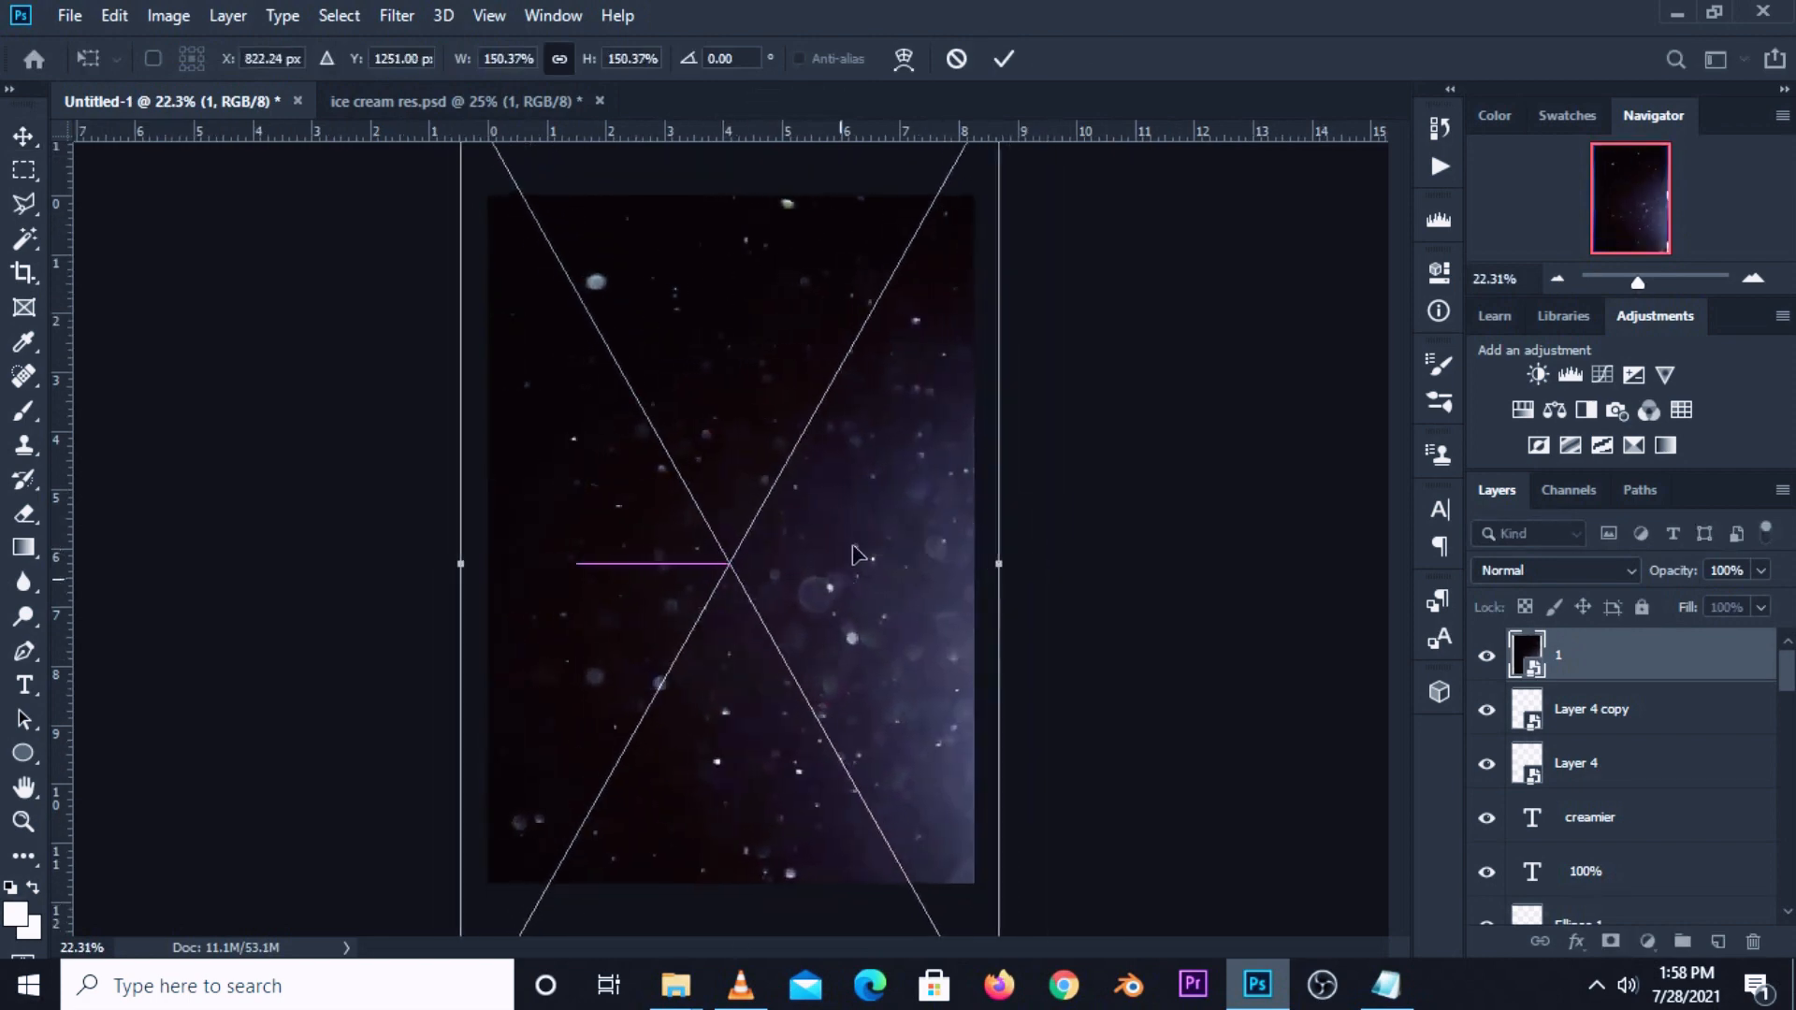
{"action": "left_click", "coordinate": [1004, 59]}
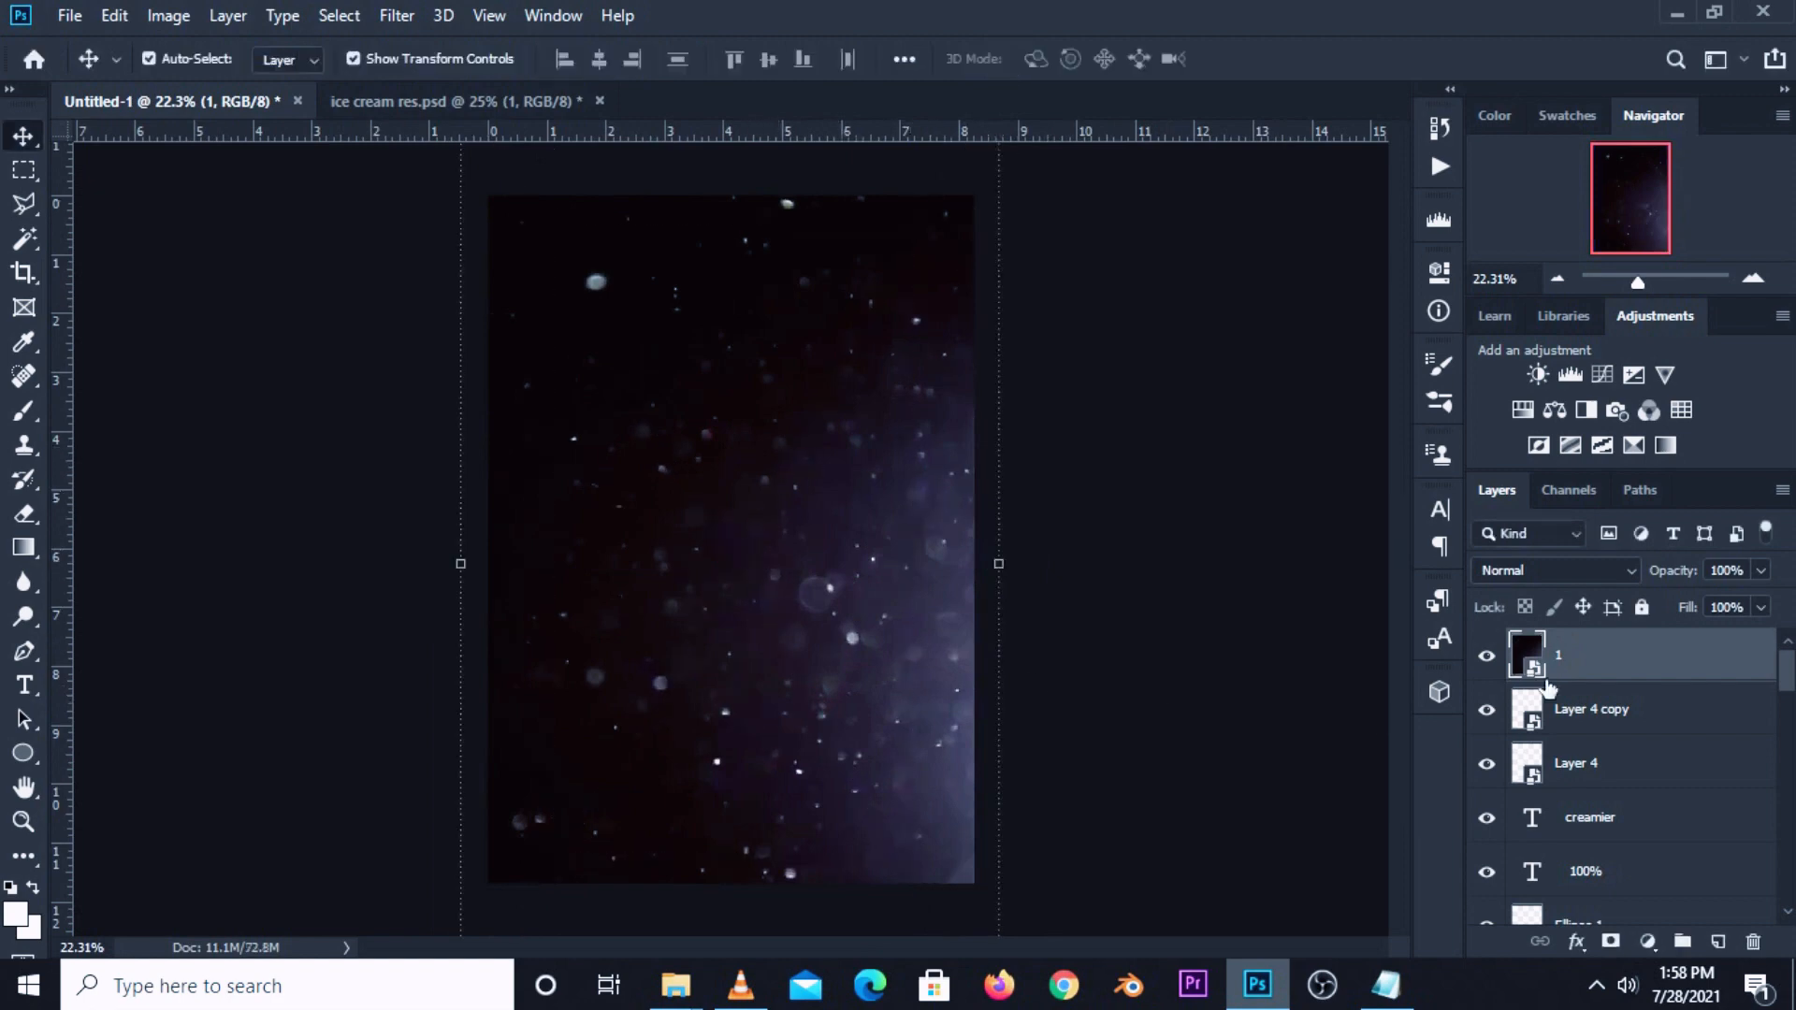
Set the particle layer's blend mode to Screen and compare the poster with and without it.
{"action": "left_click", "coordinate": [1486, 655]}
{"action": "left_click", "coordinate": [1486, 655]}
{"action": "left_click", "coordinate": [1534, 572]}
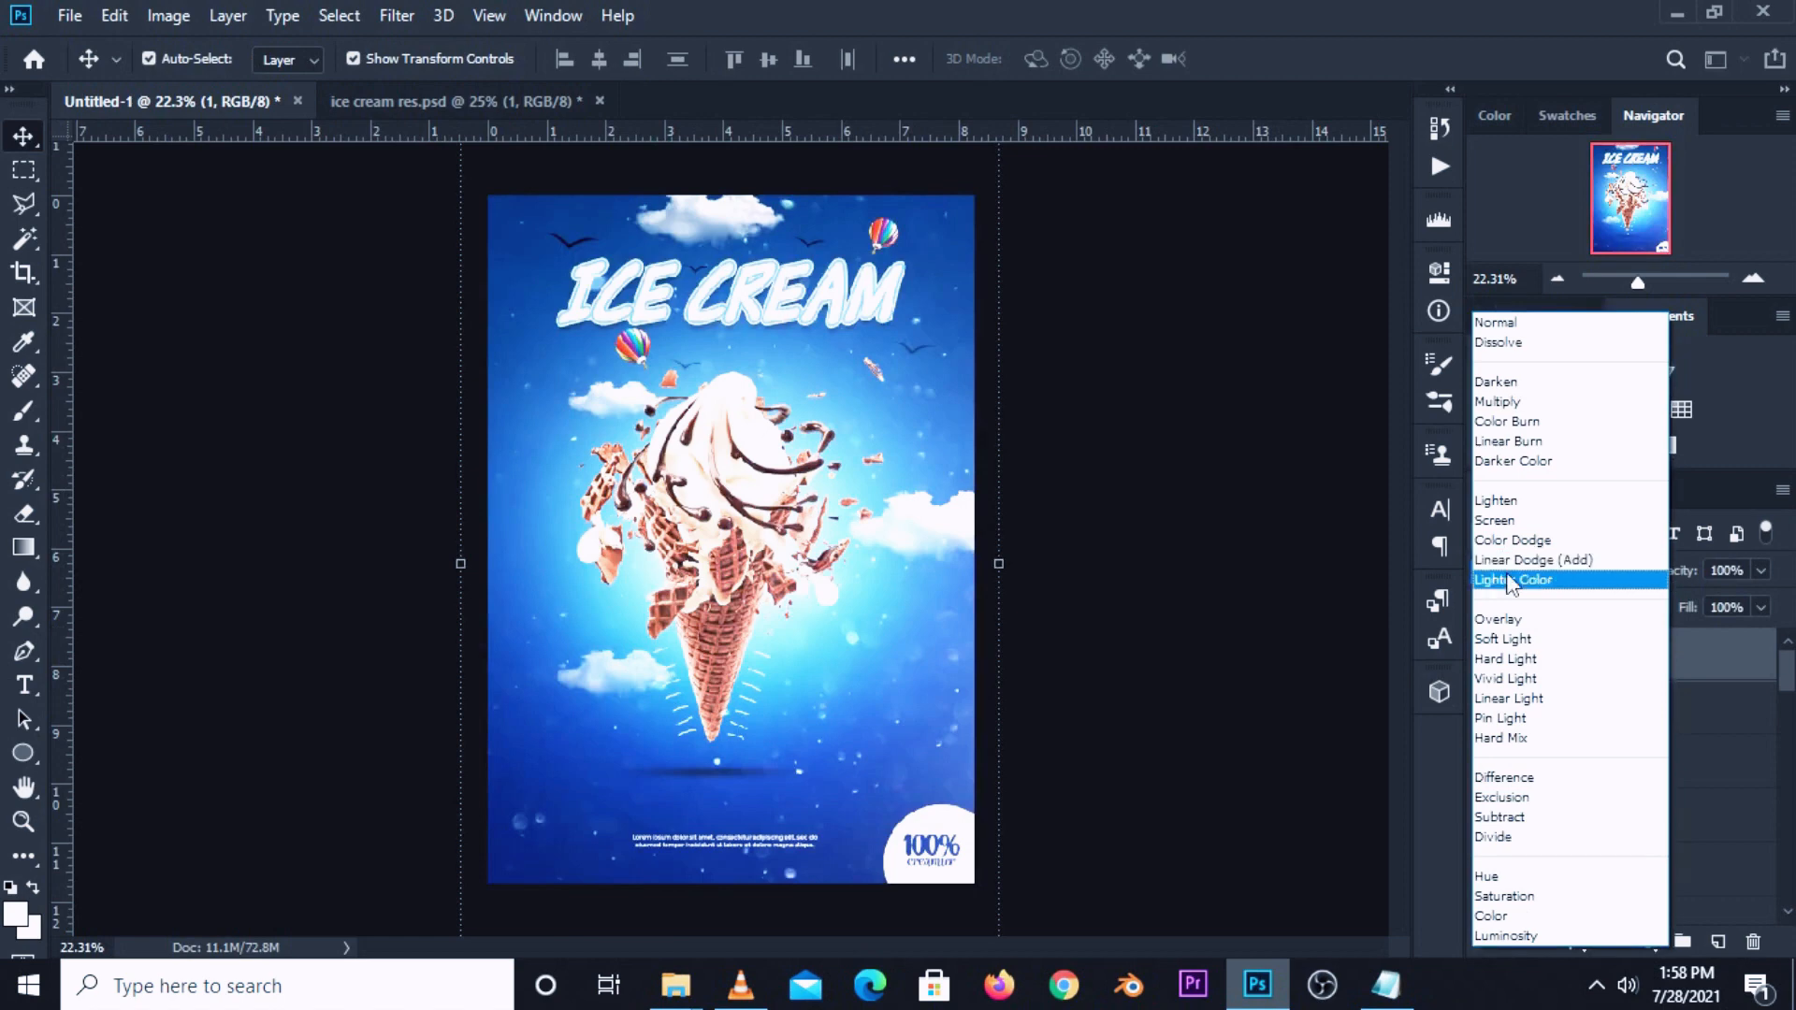
{"action": "left_click", "coordinate": [1510, 520]}
{"action": "left_click", "coordinate": [1488, 657]}
{"action": "left_click", "coordinate": [1488, 657]}
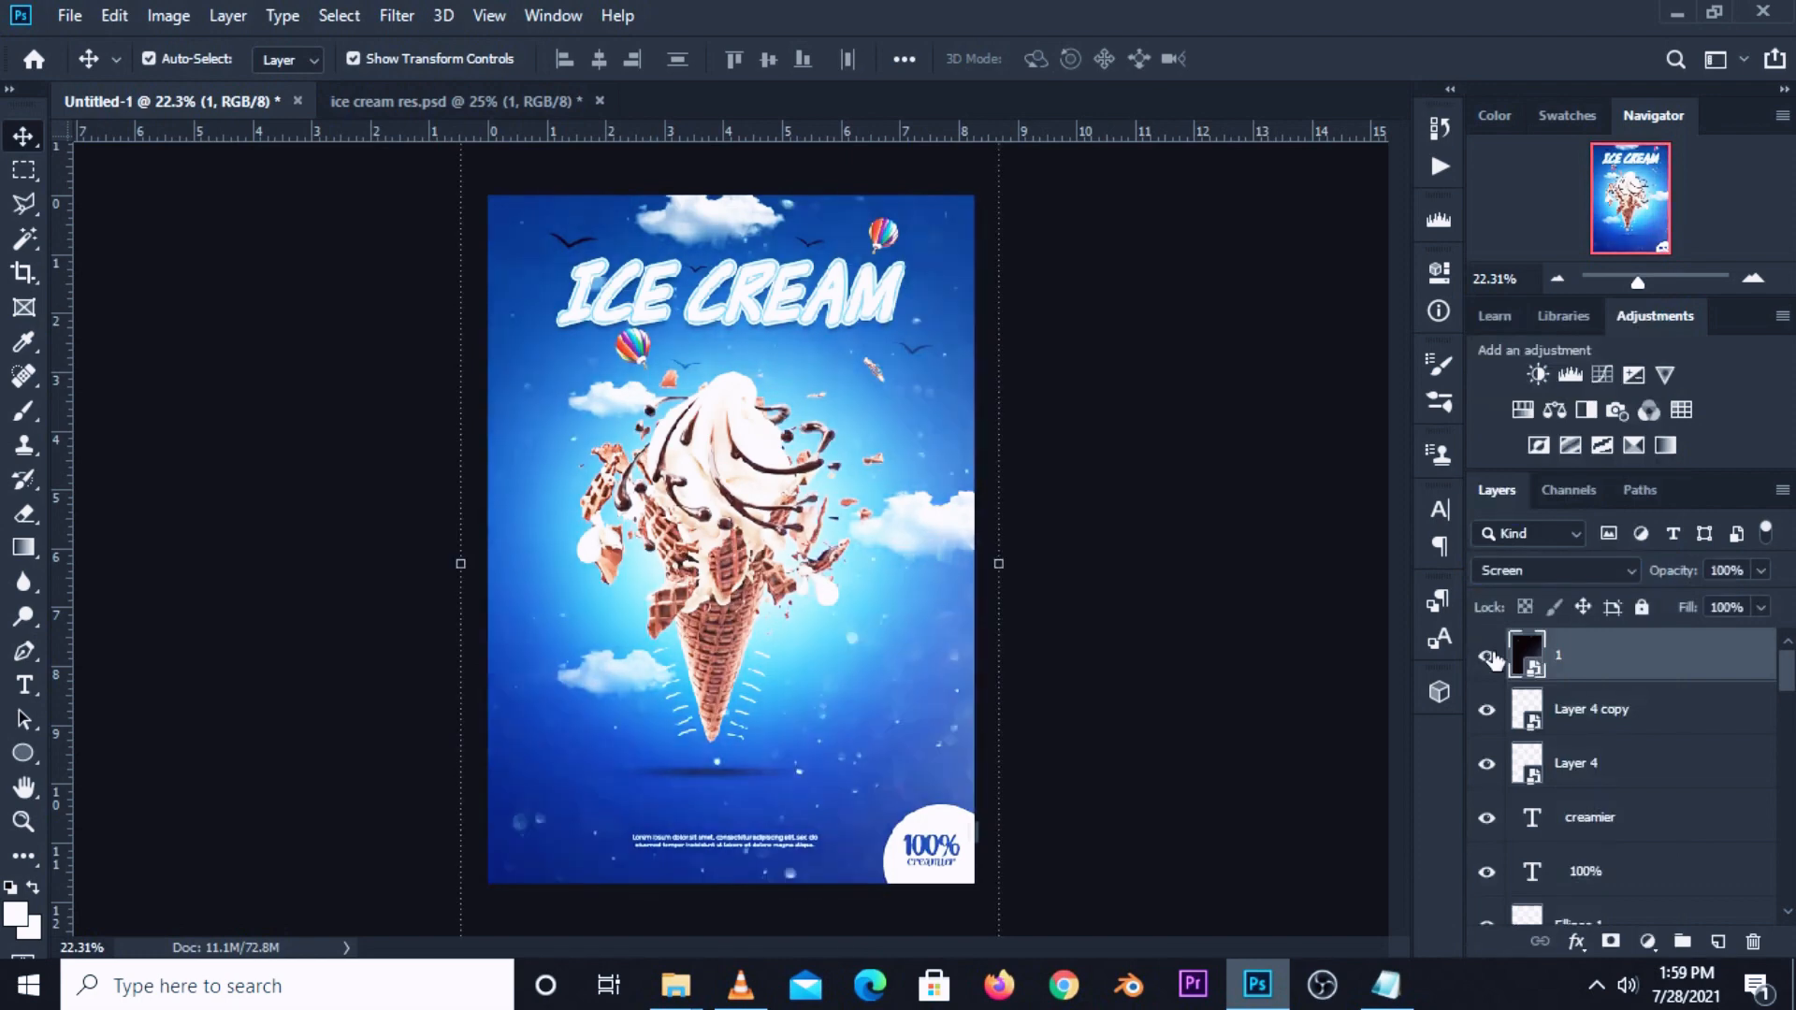
Add a Levels adjustment clipped to the particle layer with the black input at 73, and compare its effect.
{"action": "left_click", "coordinate": [1648, 941]}
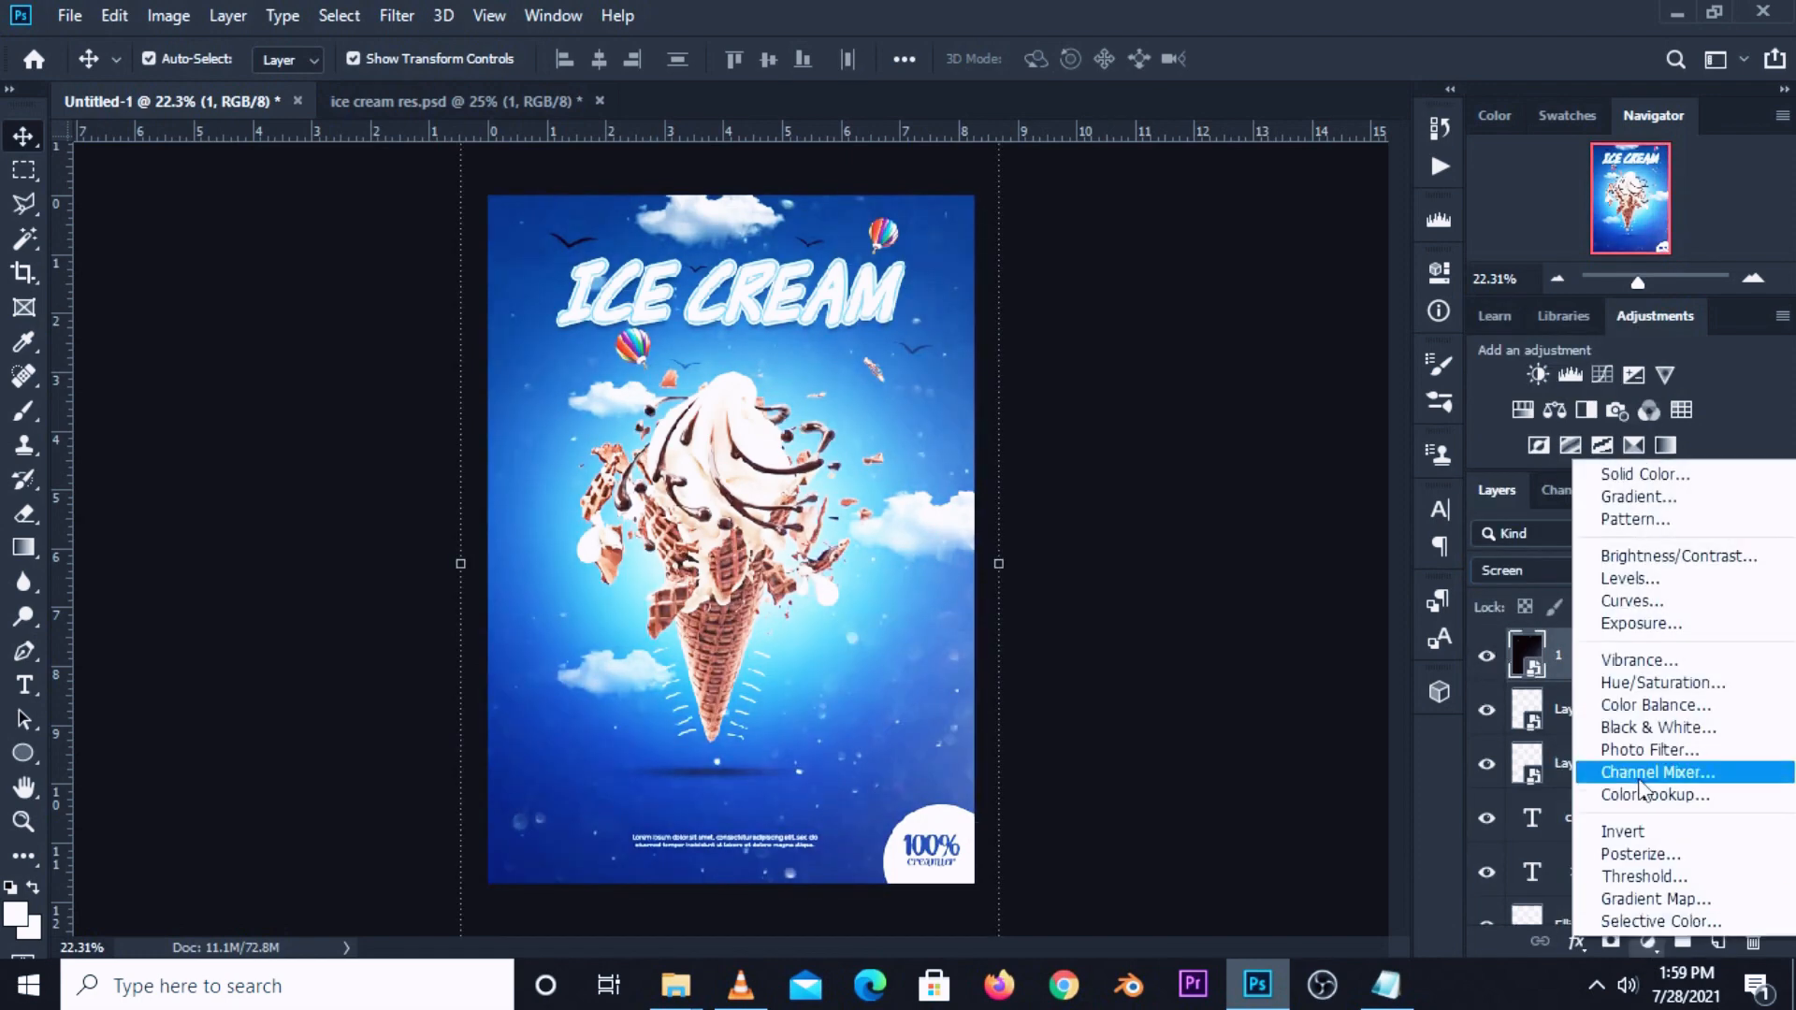
{"action": "left_click", "coordinate": [1628, 580]}
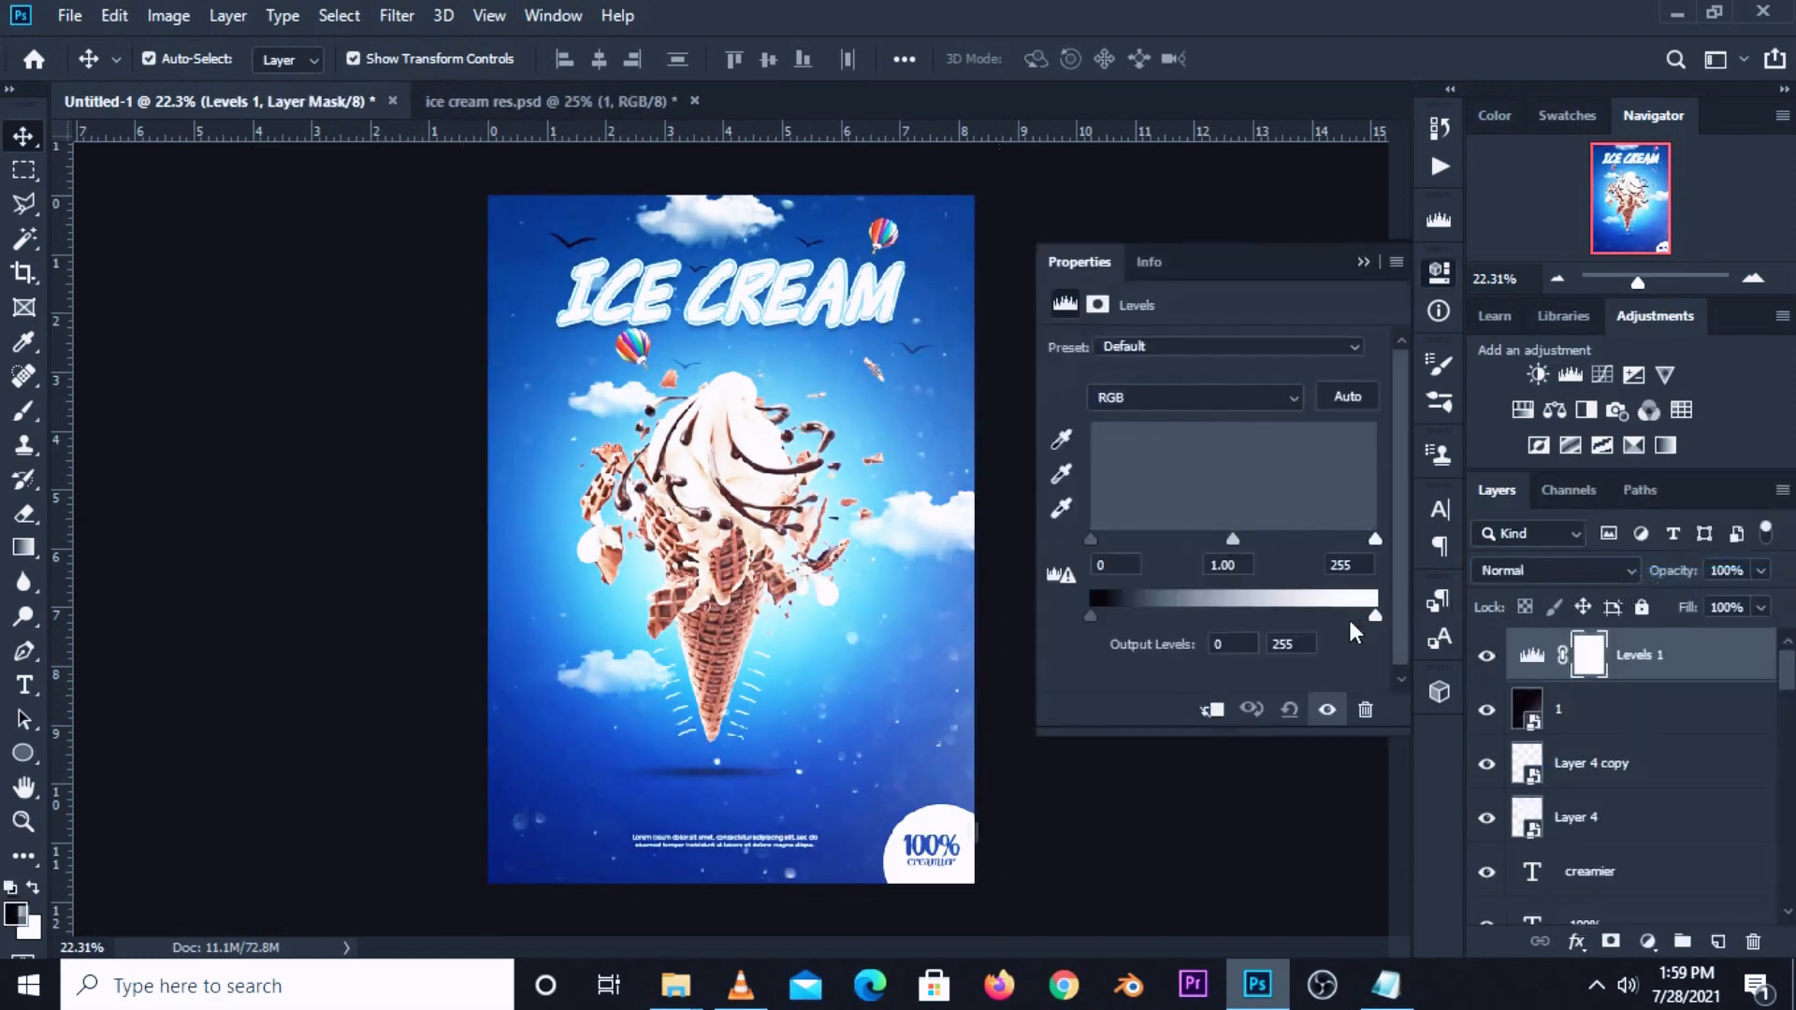
{"action": "left_click", "coordinate": [1212, 713]}
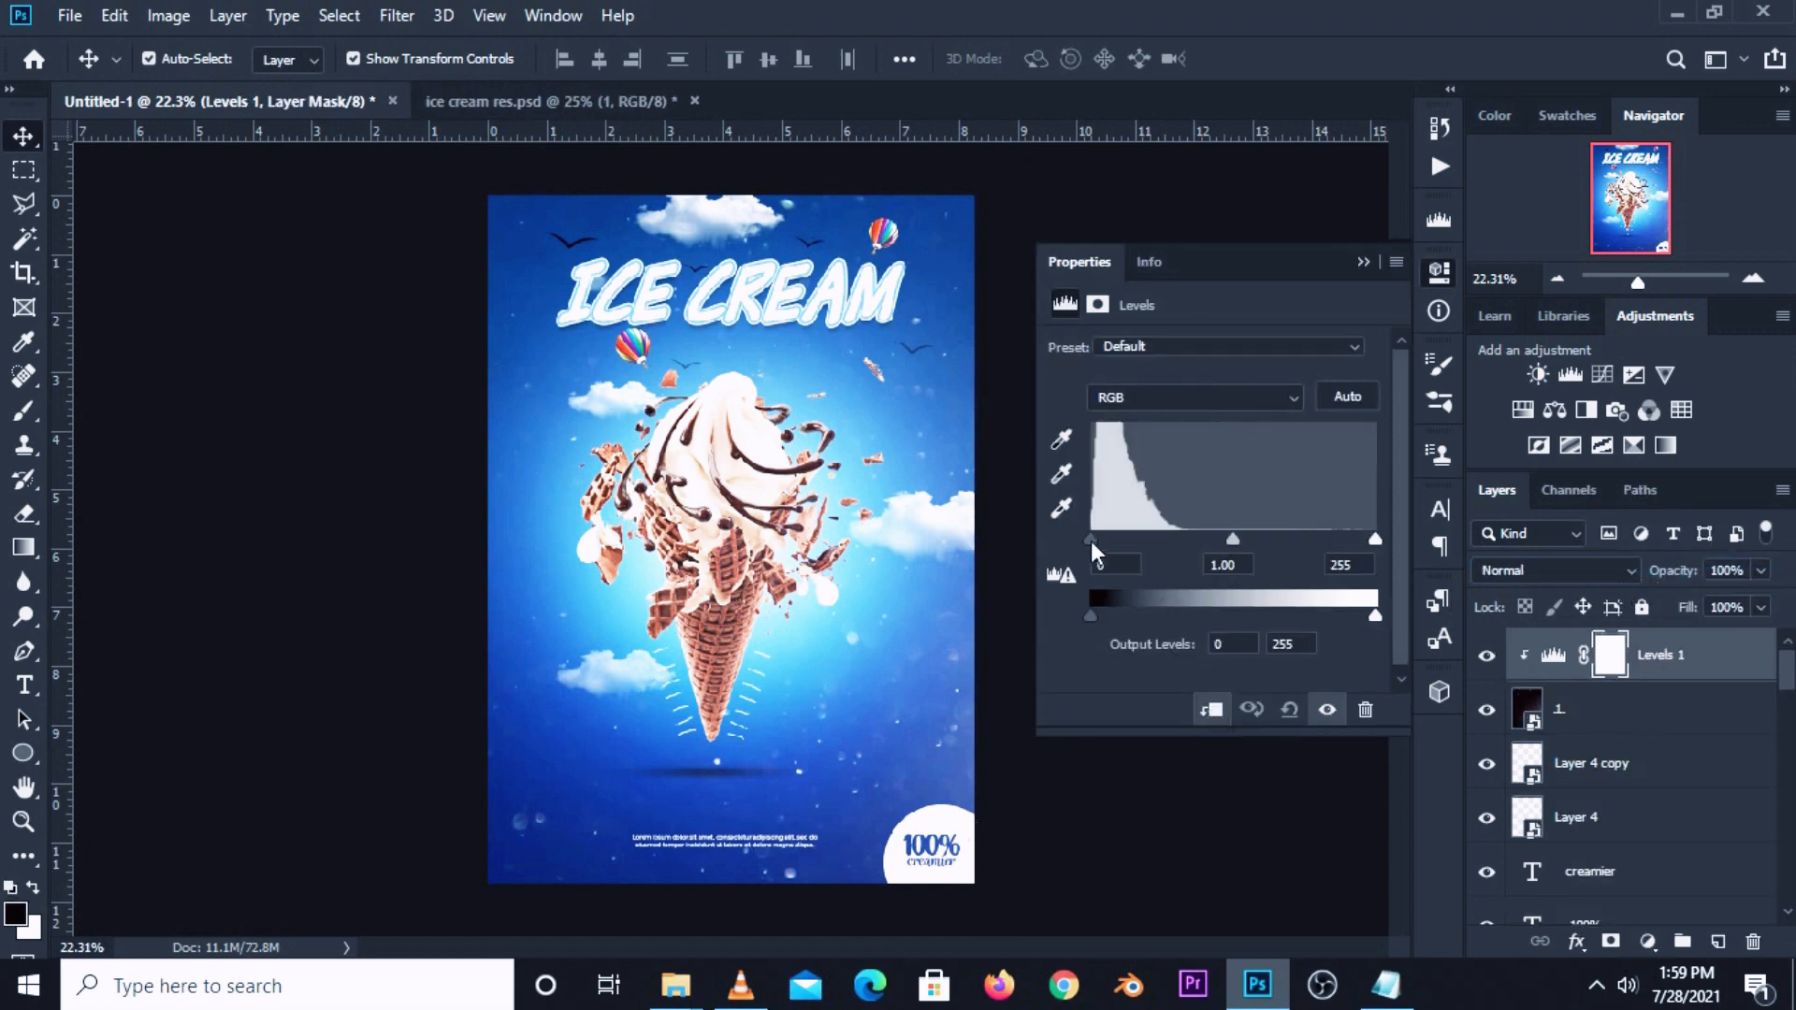
{"action": "left_click_drag", "start_coordinate": [1091, 541], "coordinate": [1173, 541]}
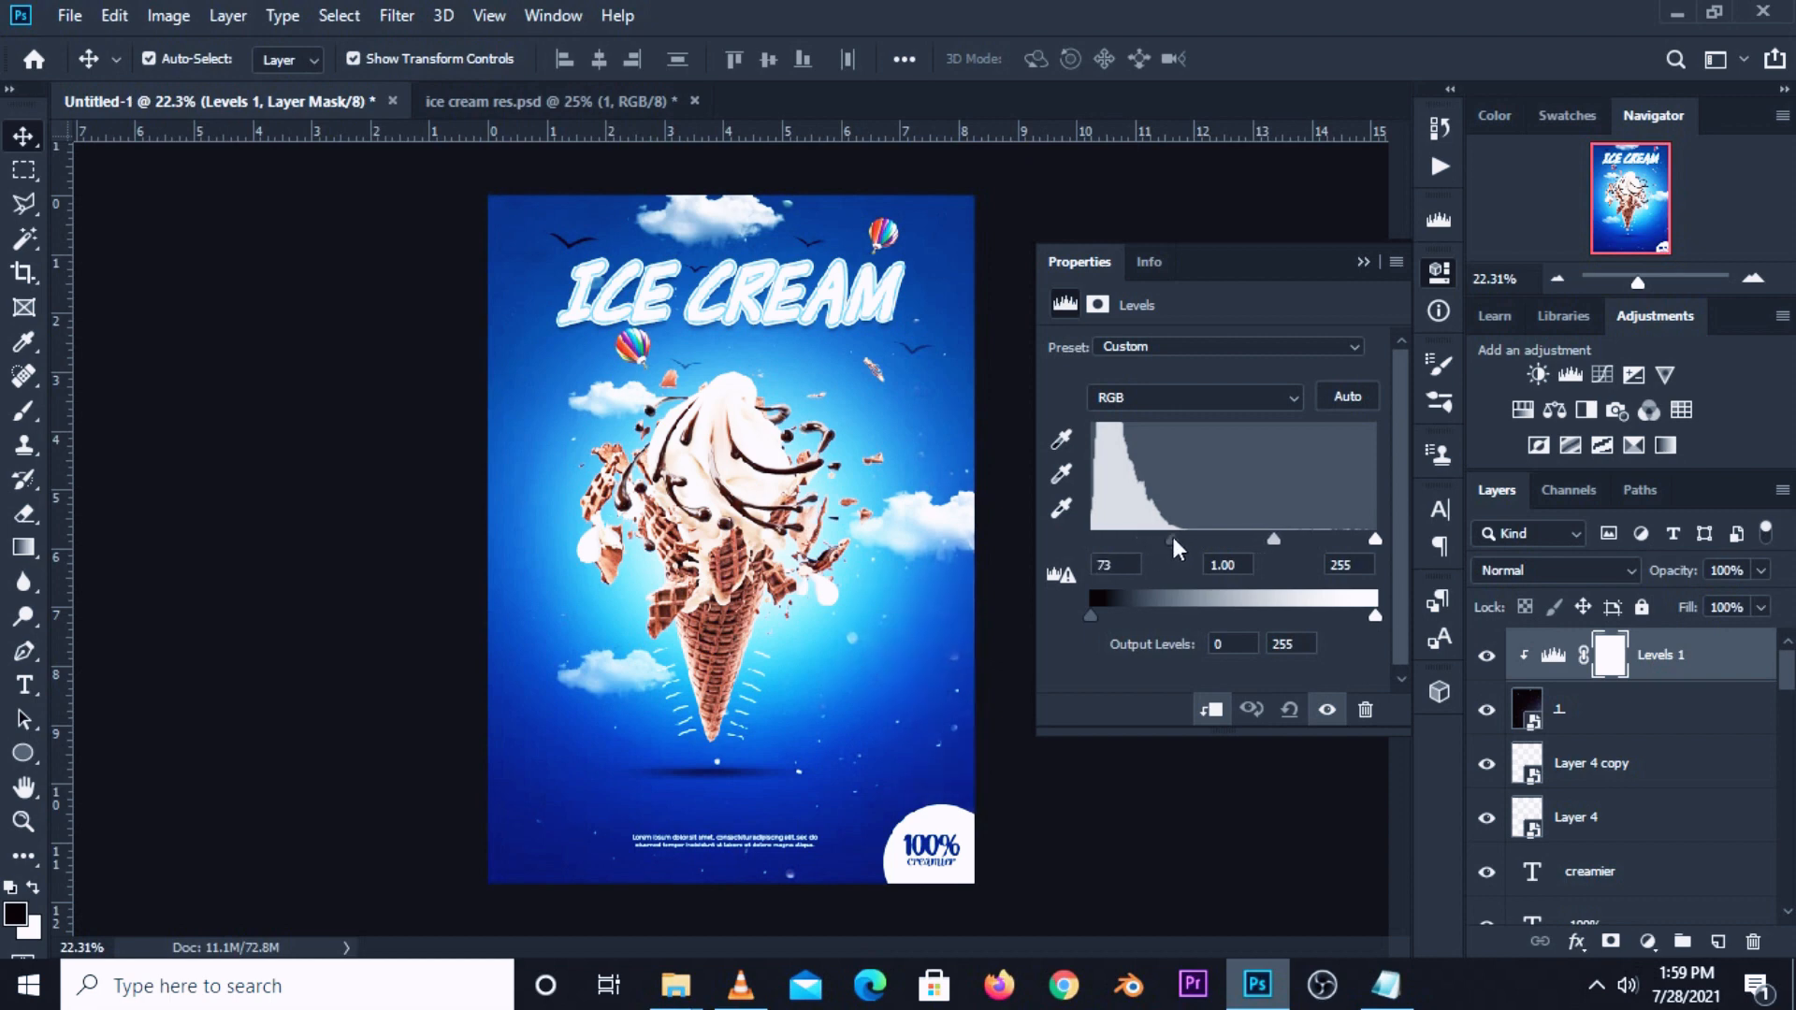
{"action": "left_click", "coordinate": [1362, 263]}
{"action": "left_click", "coordinate": [1486, 656]}
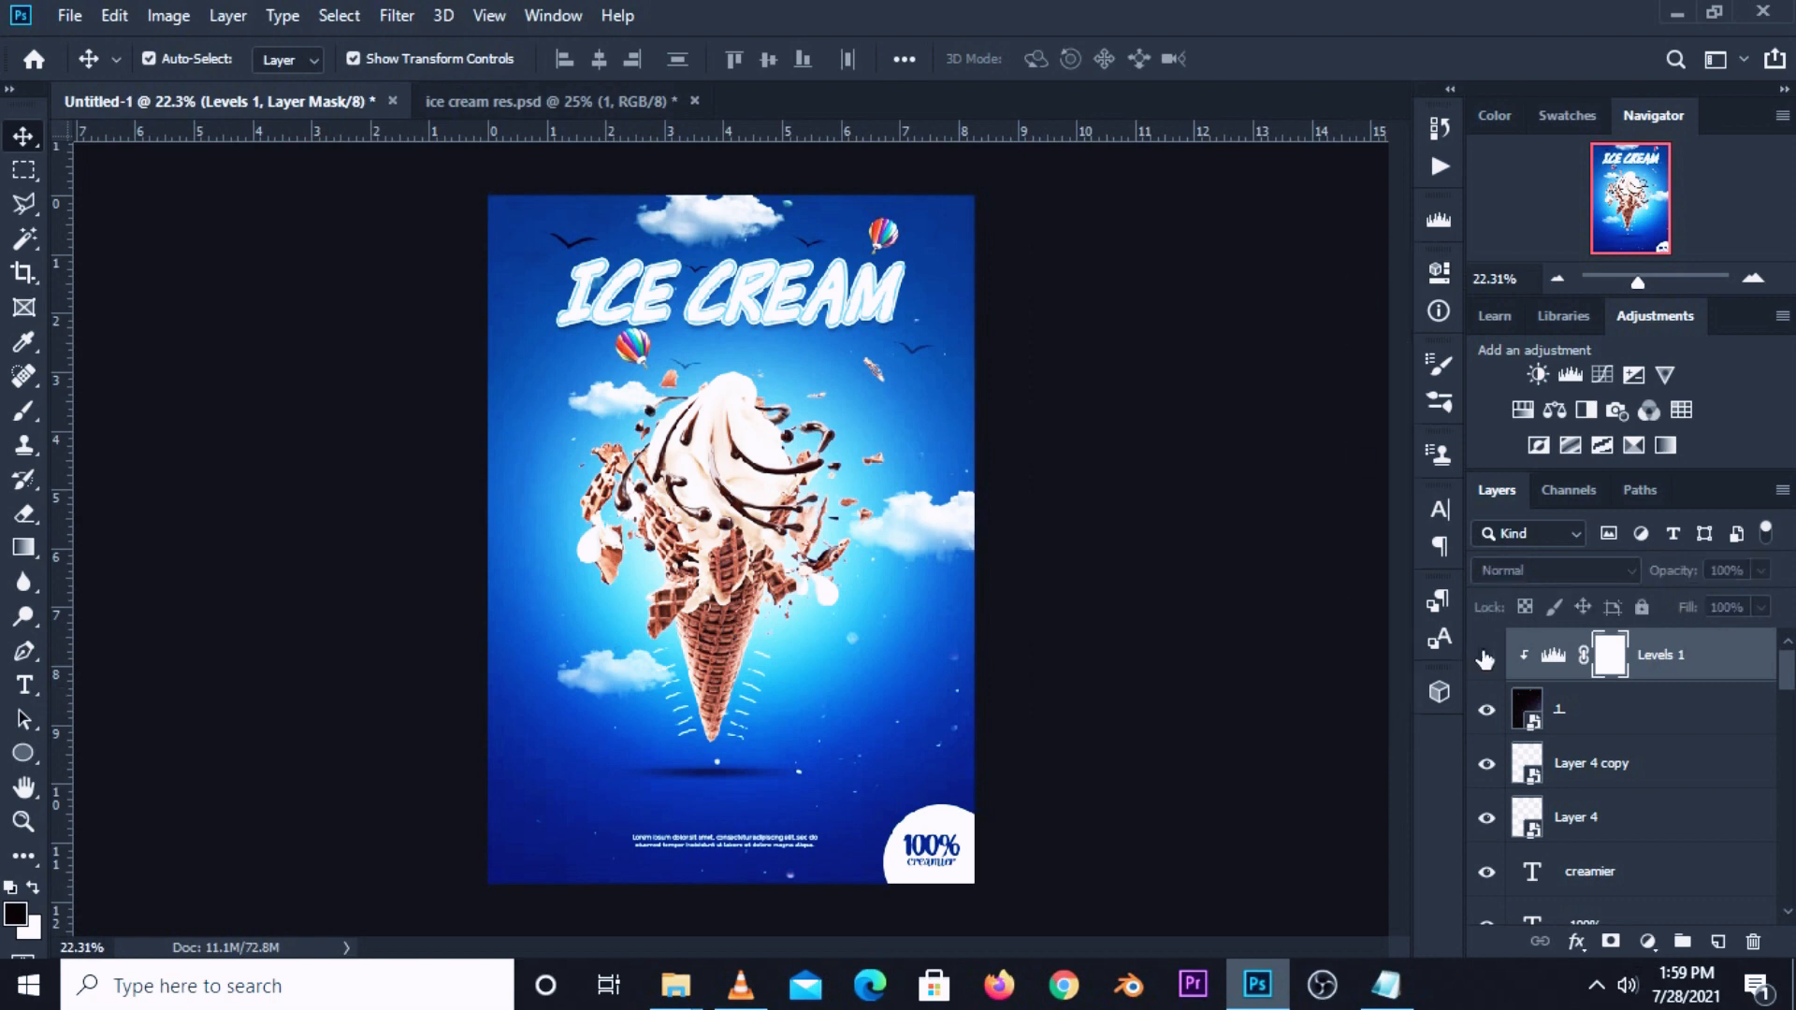
{"action": "left_click", "coordinate": [1485, 656]}
{"action": "left_click", "coordinate": [1183, 589]}
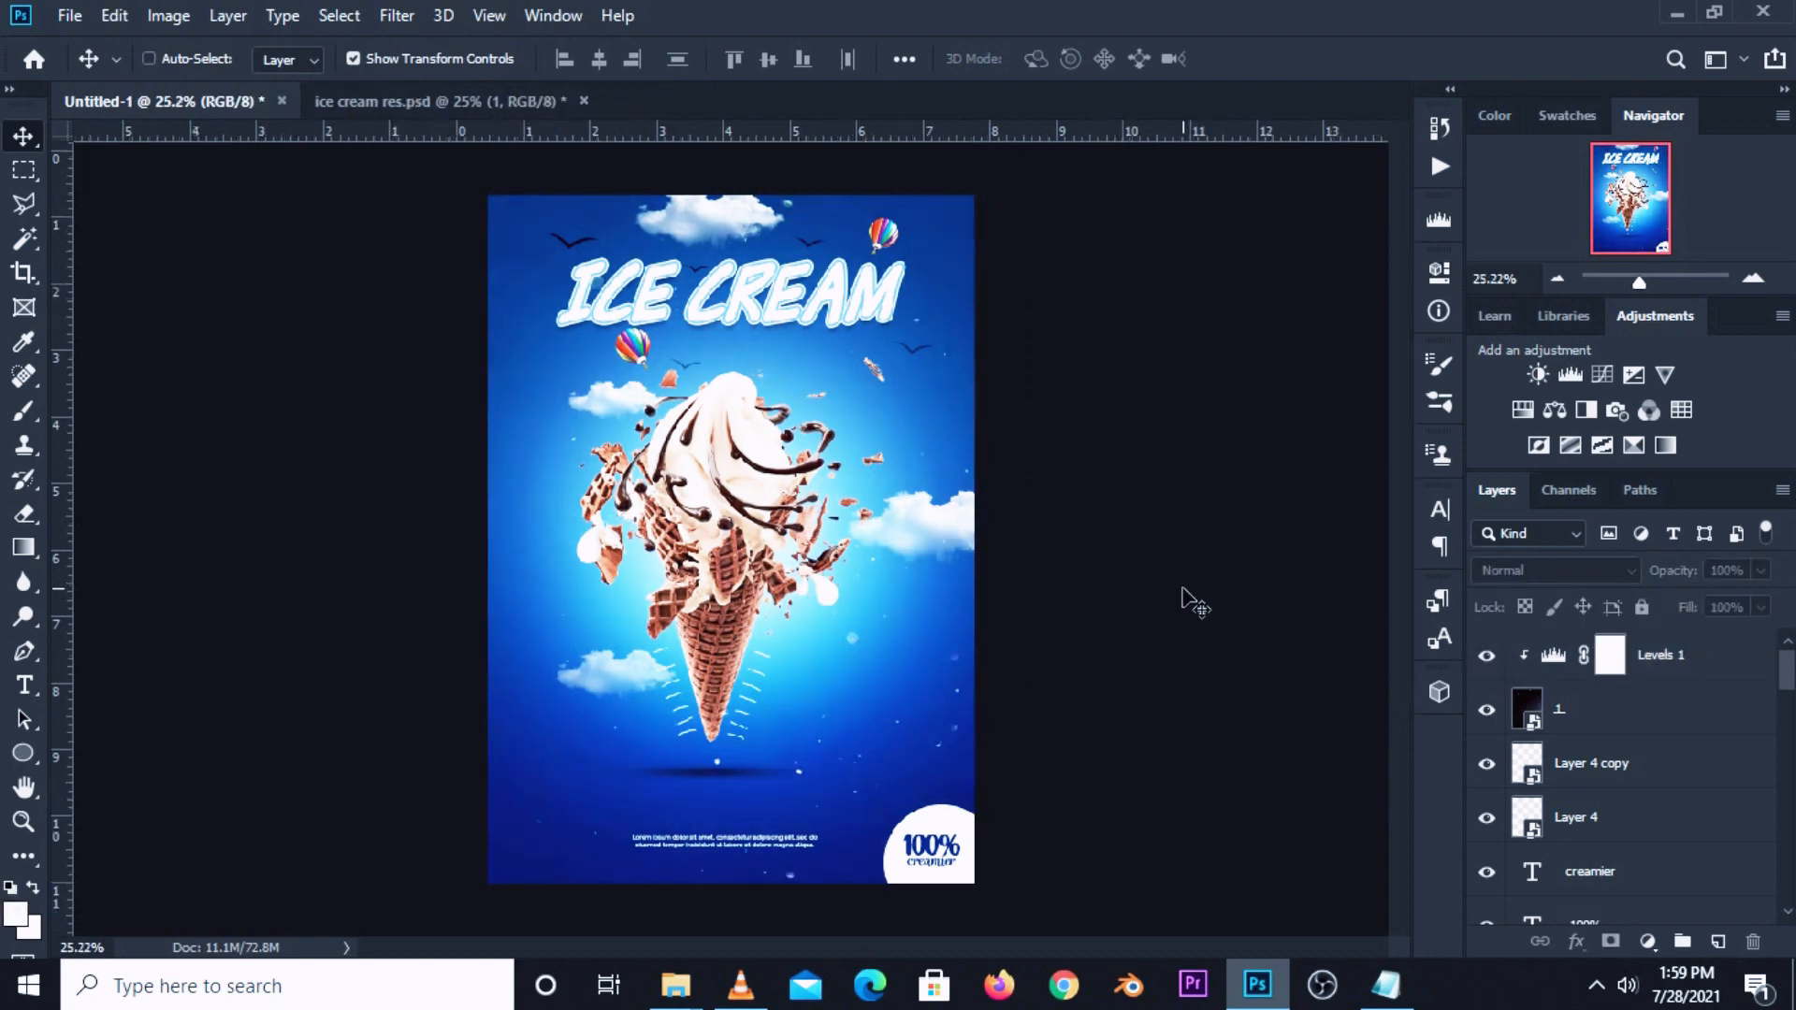
Create a new layer on top and try a hard white brush dab at 236 px near the poster's right edge.
{"action": "key", "text": "ctrl+plus"}
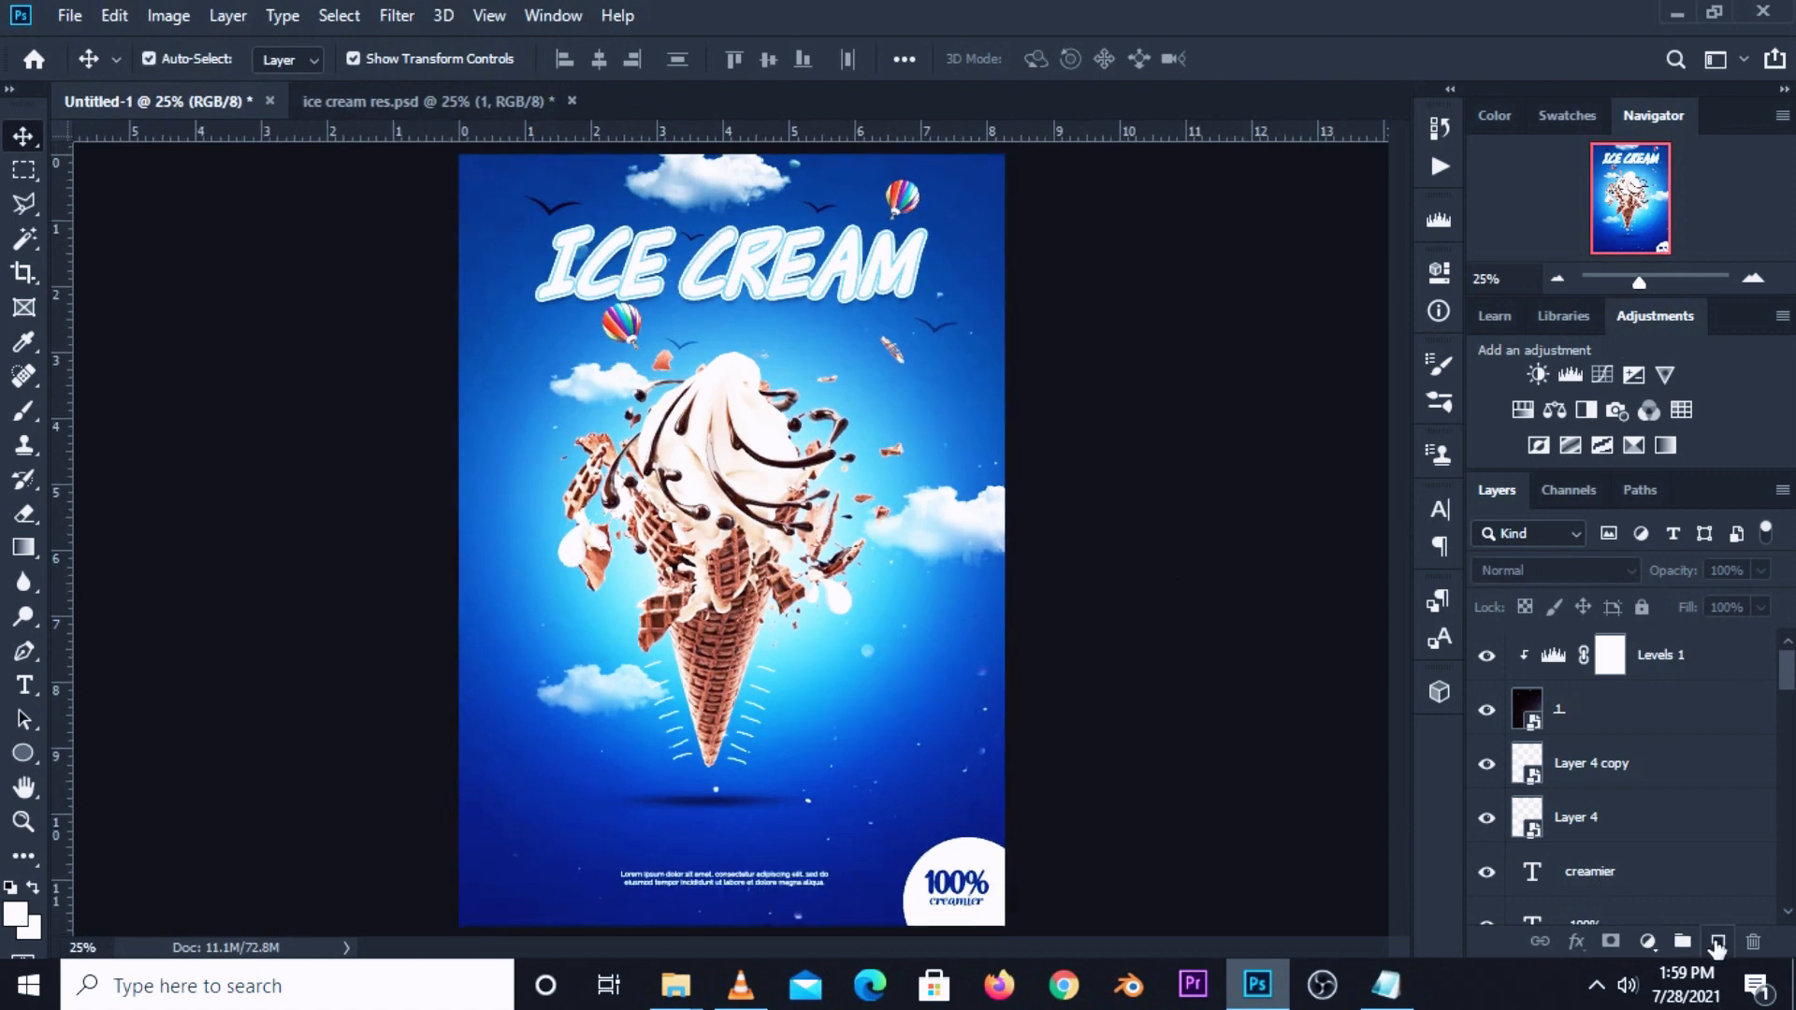
{"action": "left_click", "coordinate": [1717, 943]}
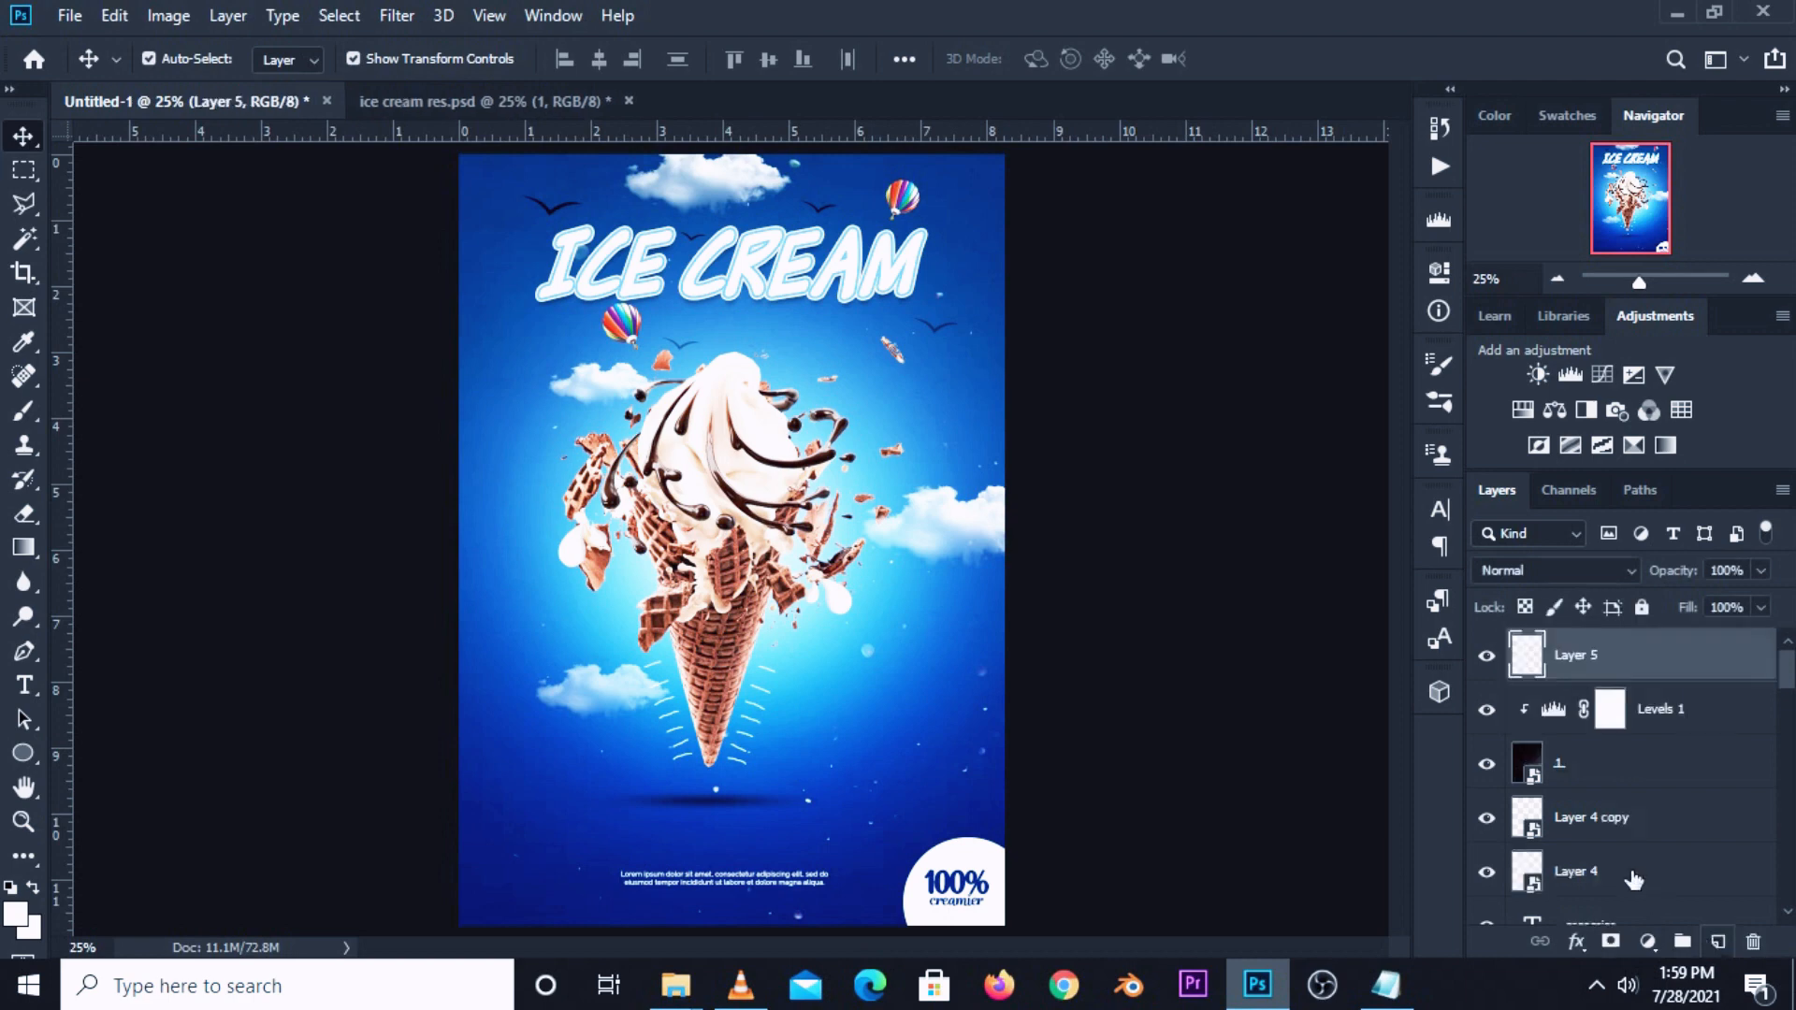
{"action": "left_click", "coordinate": [24, 409]}
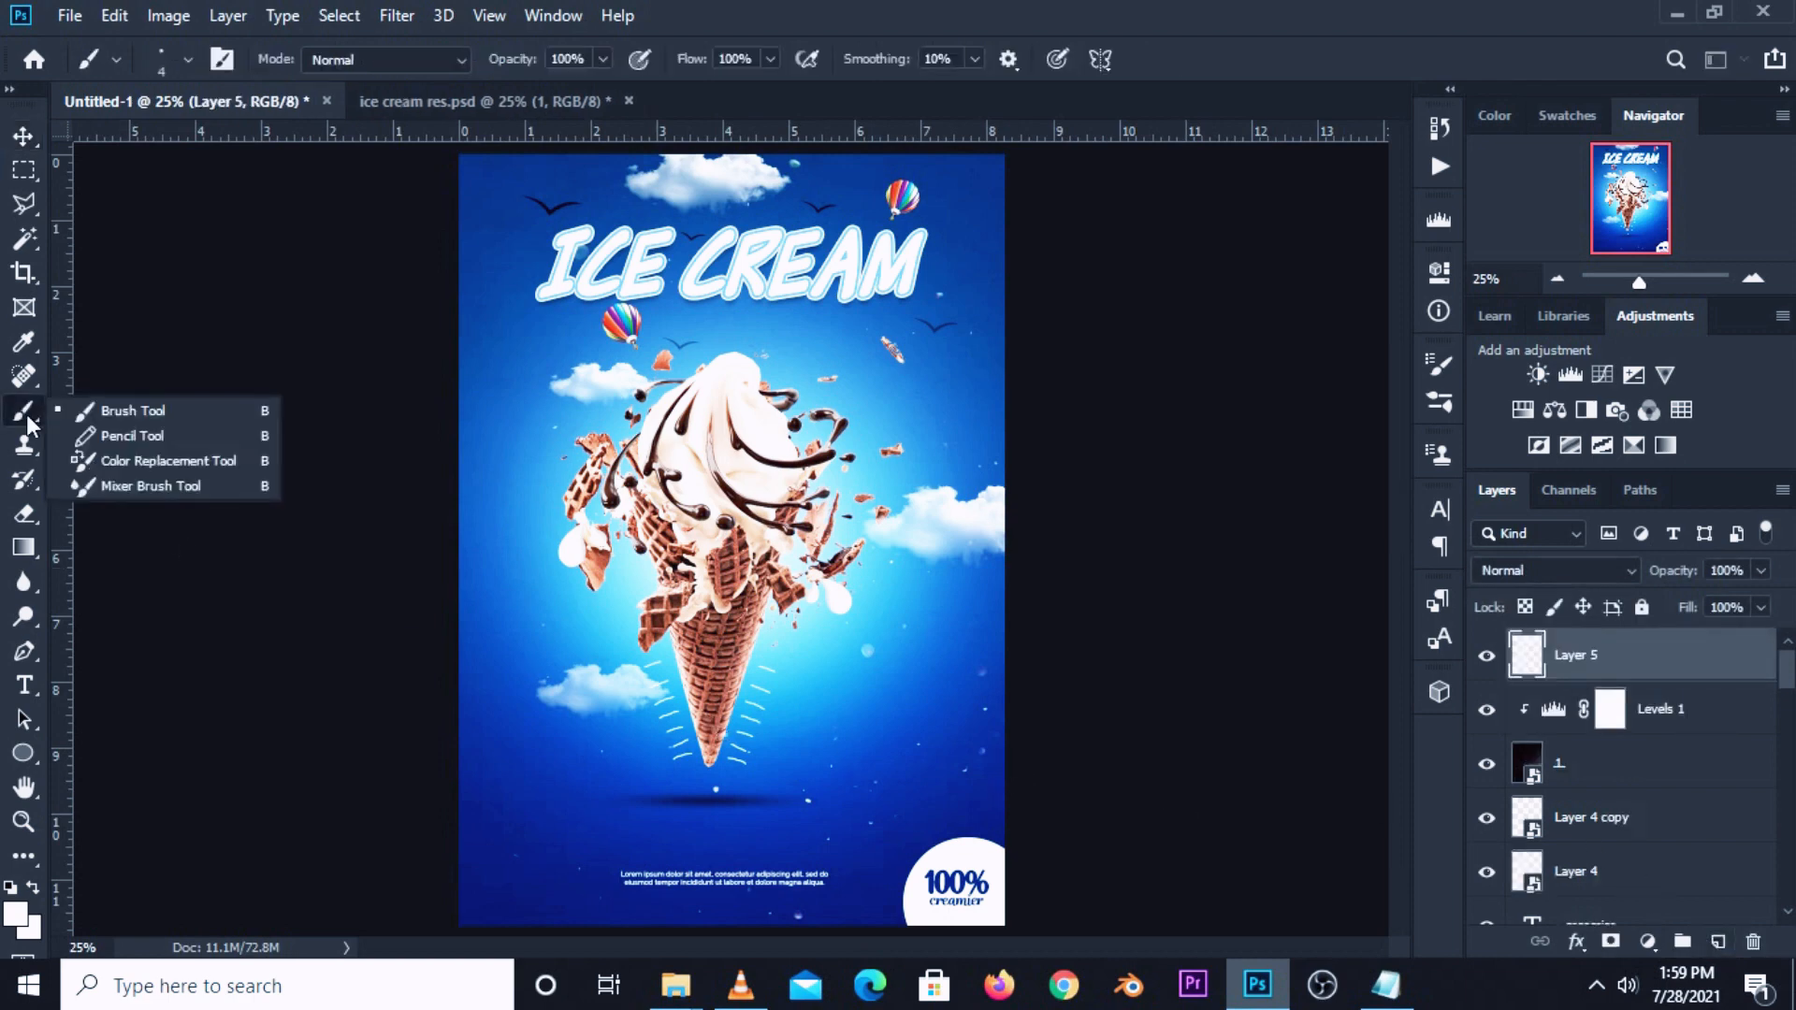
{"action": "left_click", "coordinate": [140, 407]}
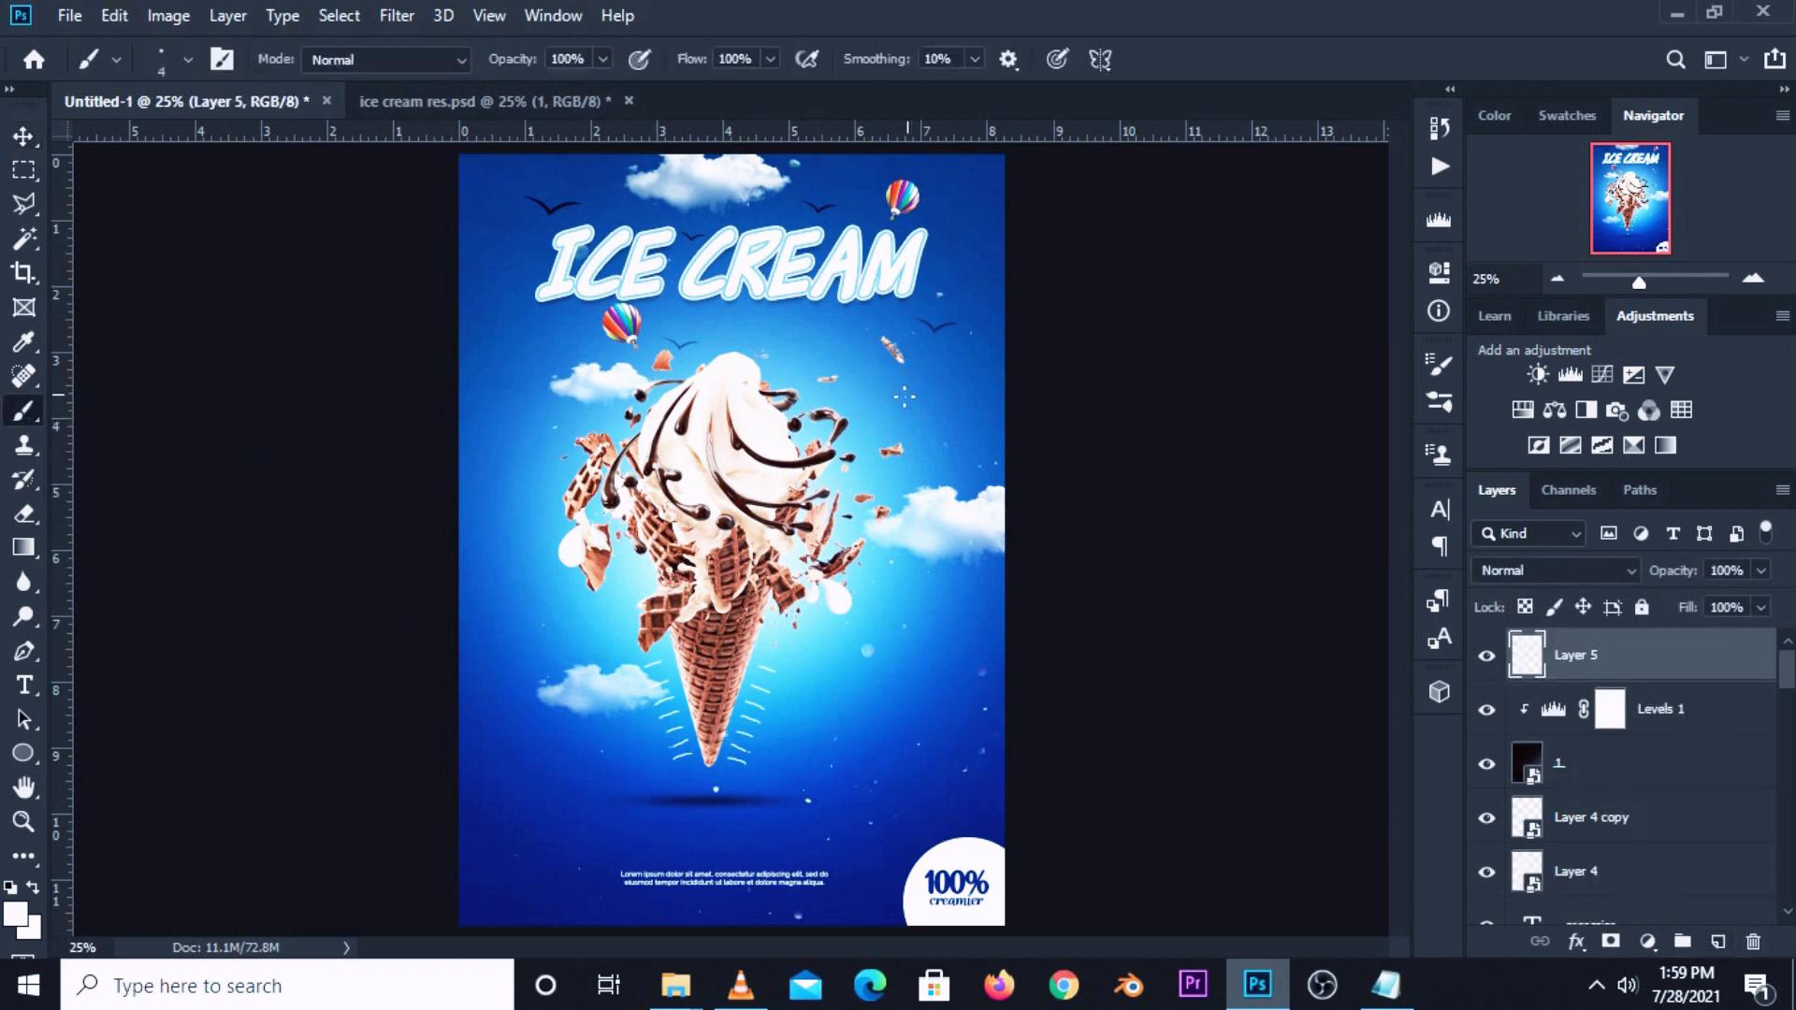
{"action": "left_click_drag", "start_coordinate": [904, 397], "coordinate": [958, 408]}
{"action": "left_click", "coordinate": [969, 362]}
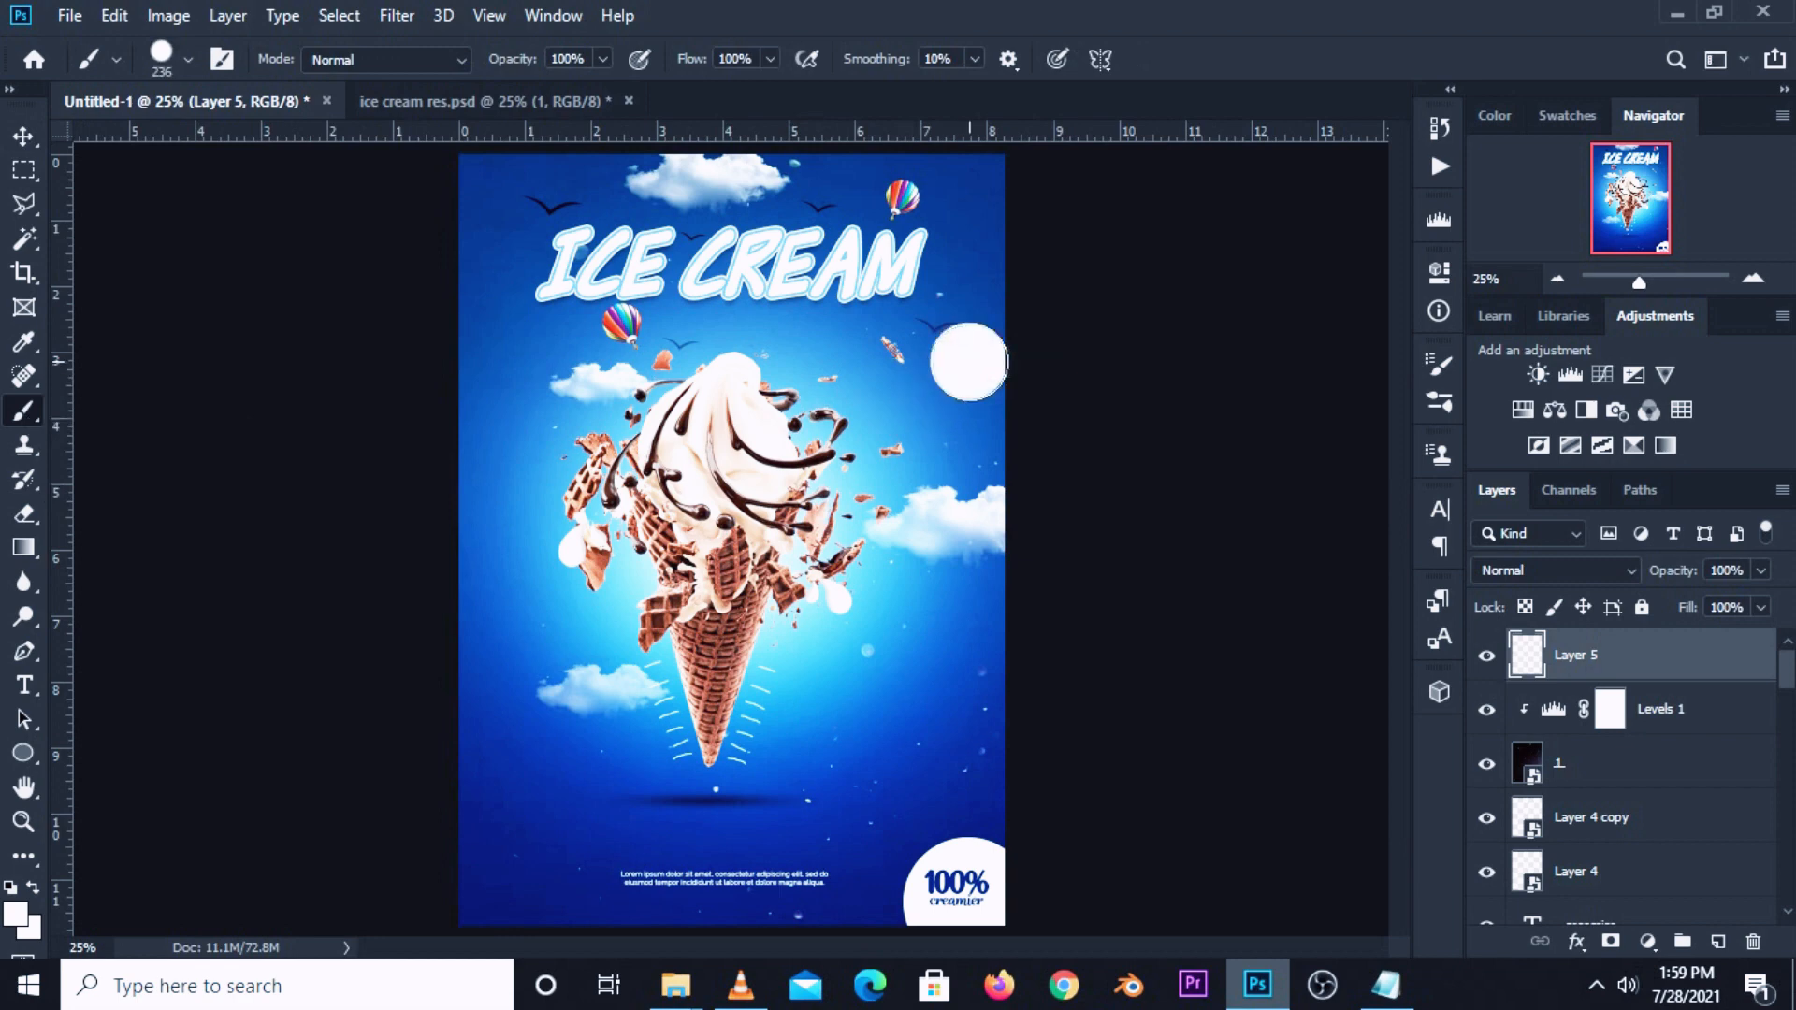
Soften the 236 px brush and paint one white glow spot at the poster's right edge, above the cloud.
{"action": "left_click", "coordinate": [319, 60]}
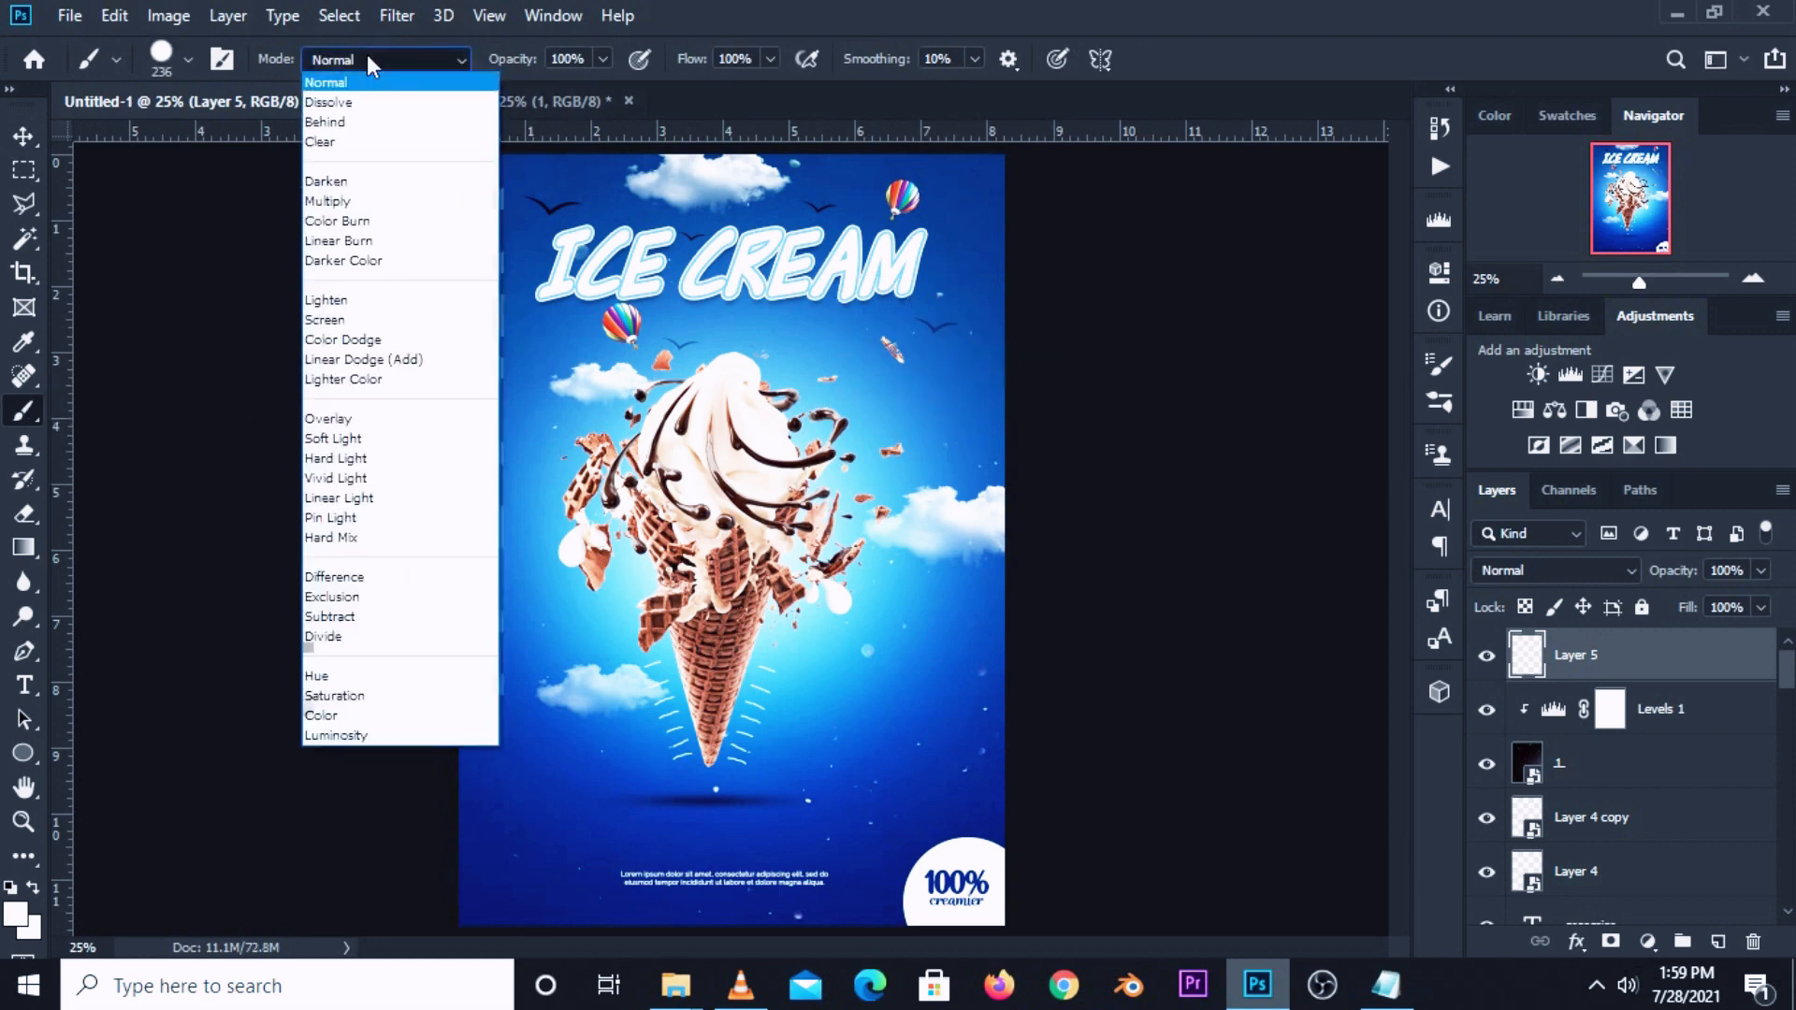
{"action": "left_click", "coordinate": [366, 56]}
{"action": "left_click", "coordinate": [183, 72]}
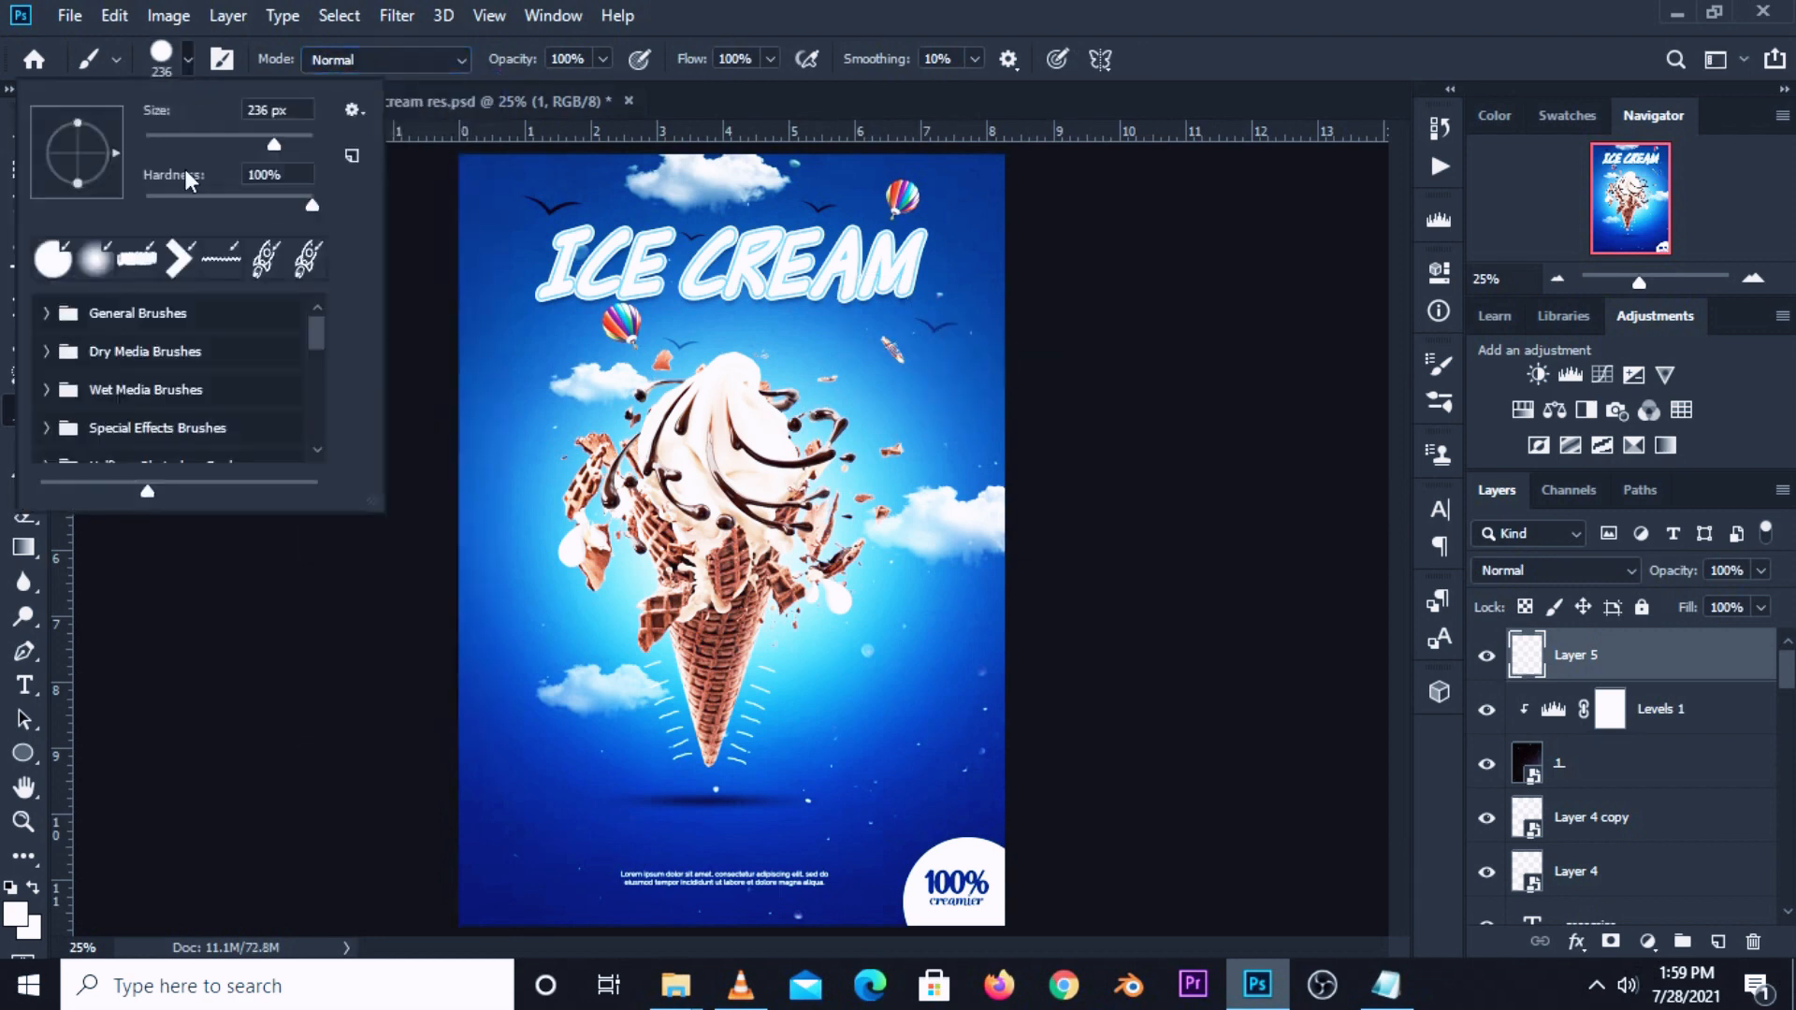
{"action": "left_click_drag", "start_coordinate": [161, 199], "coordinate": [120, 190]}
{"action": "left_click", "coordinate": [806, 6]}
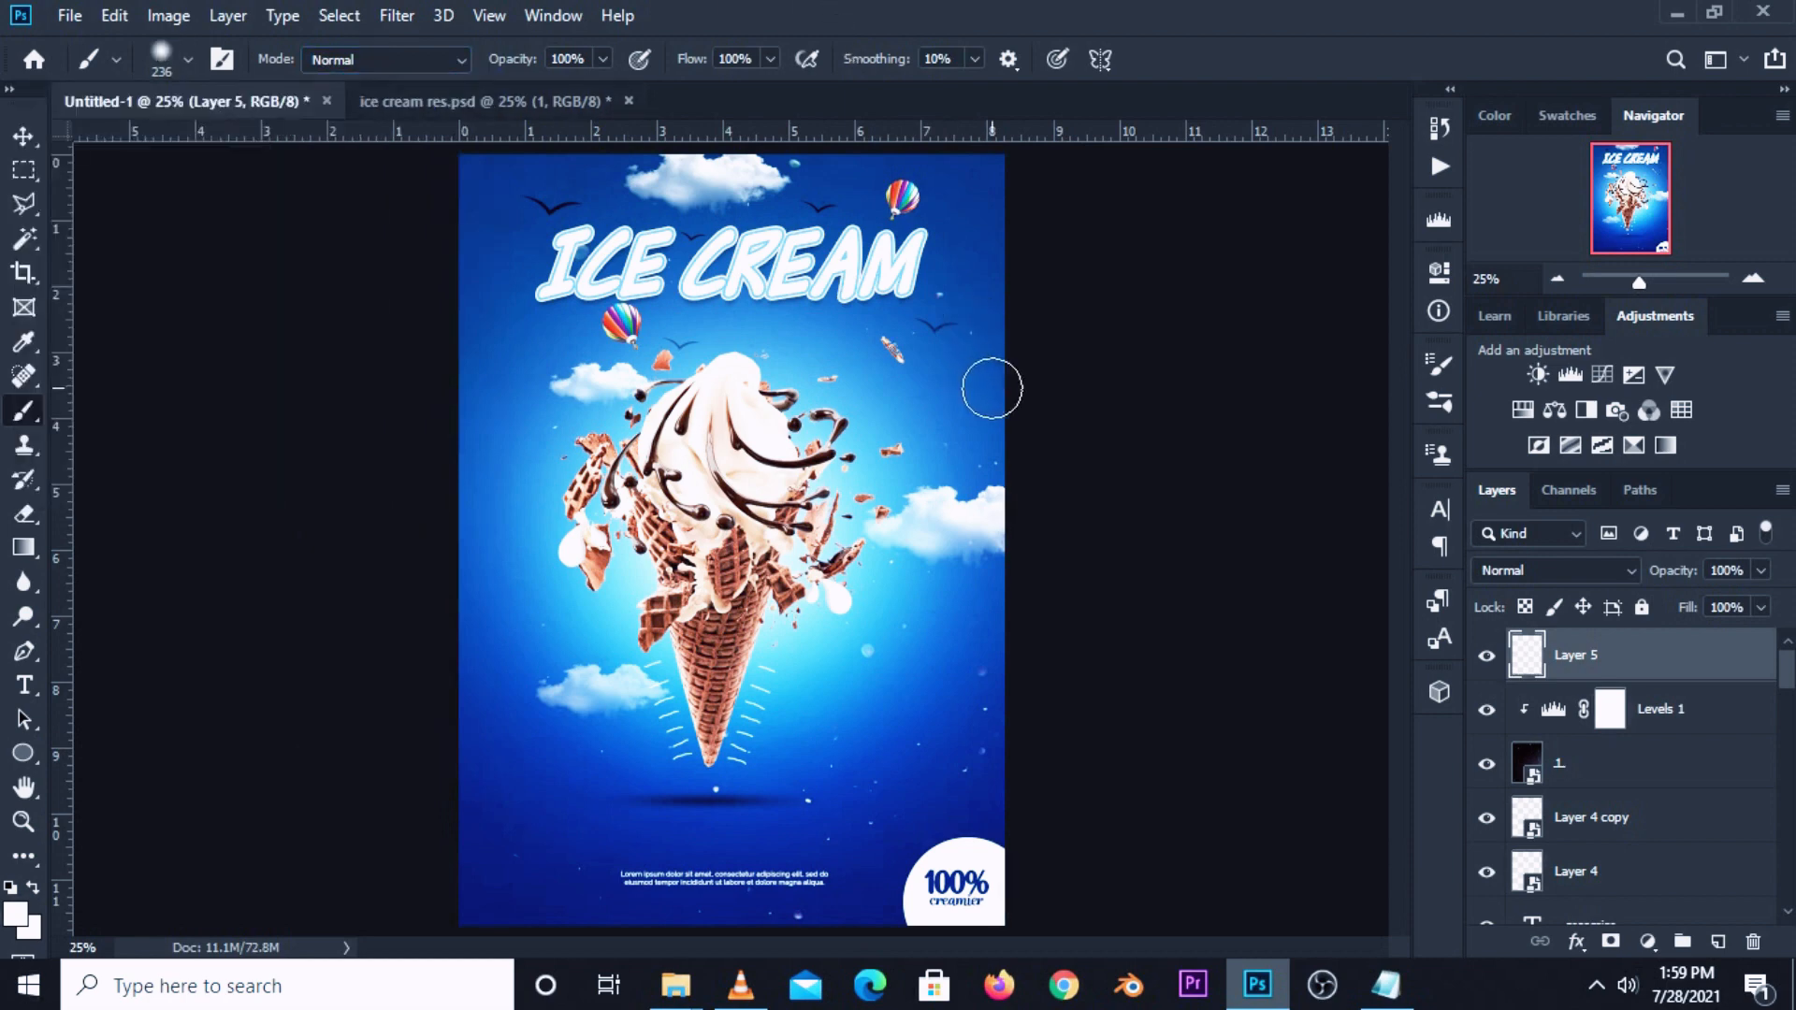
{"action": "left_click", "coordinate": [988, 383]}
{"action": "left_click_drag", "start_coordinate": [23, 135], "coordinate": [75, 142]}
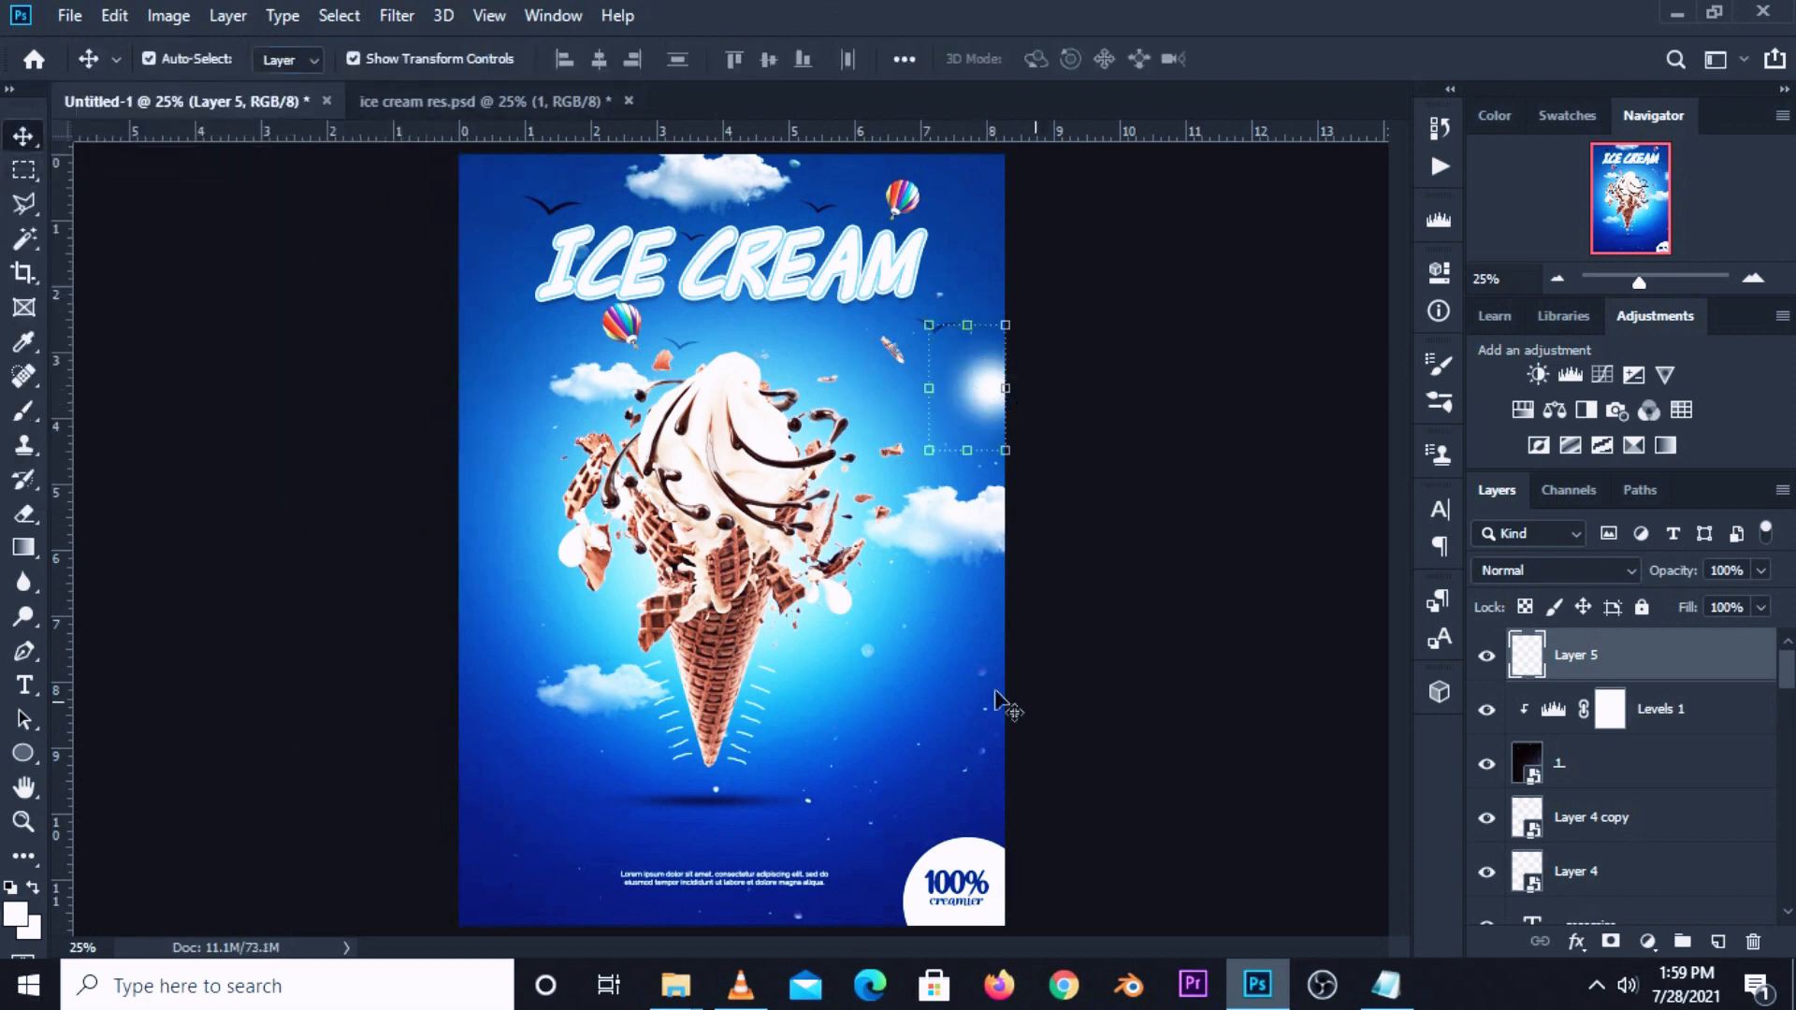
Set the glow spot layer's blend mode to Overlay and its opacity to 26%.
{"action": "left_click", "coordinate": [1553, 571]}
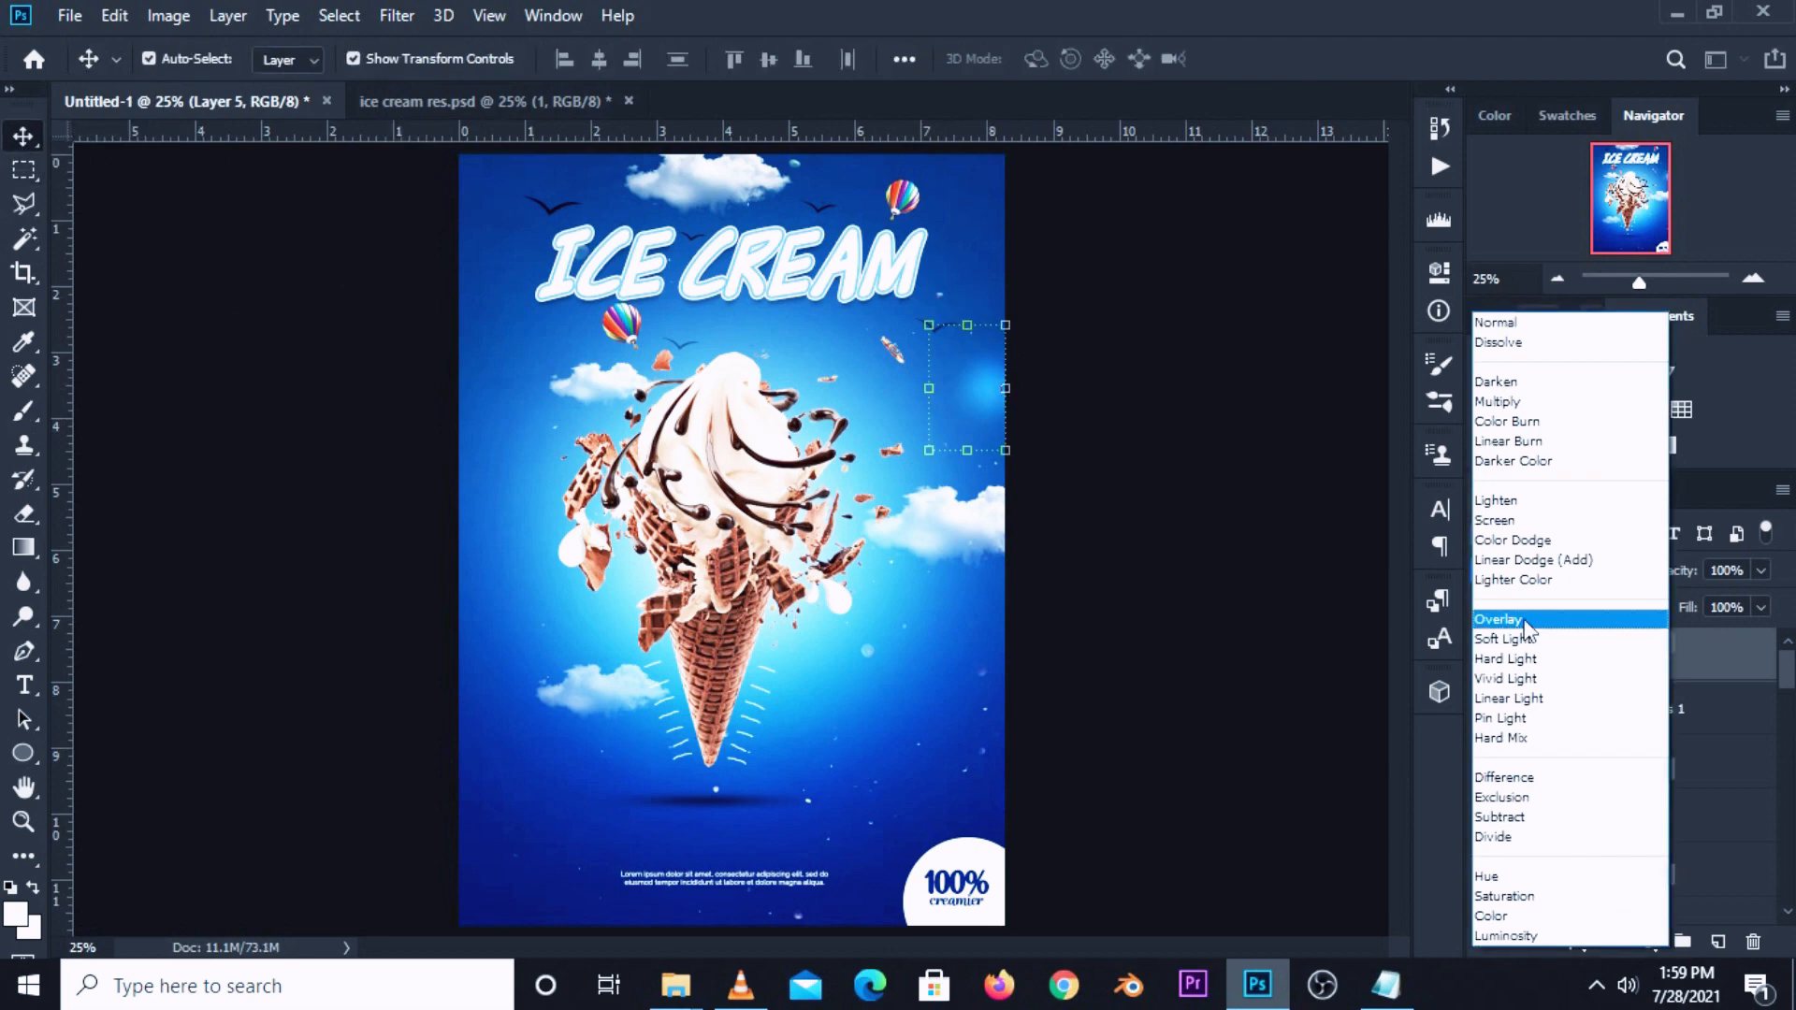
{"action": "left_click", "coordinate": [1525, 619]}
{"action": "left_click", "coordinate": [1759, 578]}
{"action": "left_click_drag", "start_coordinate": [1692, 596], "coordinate": [1672, 598]}
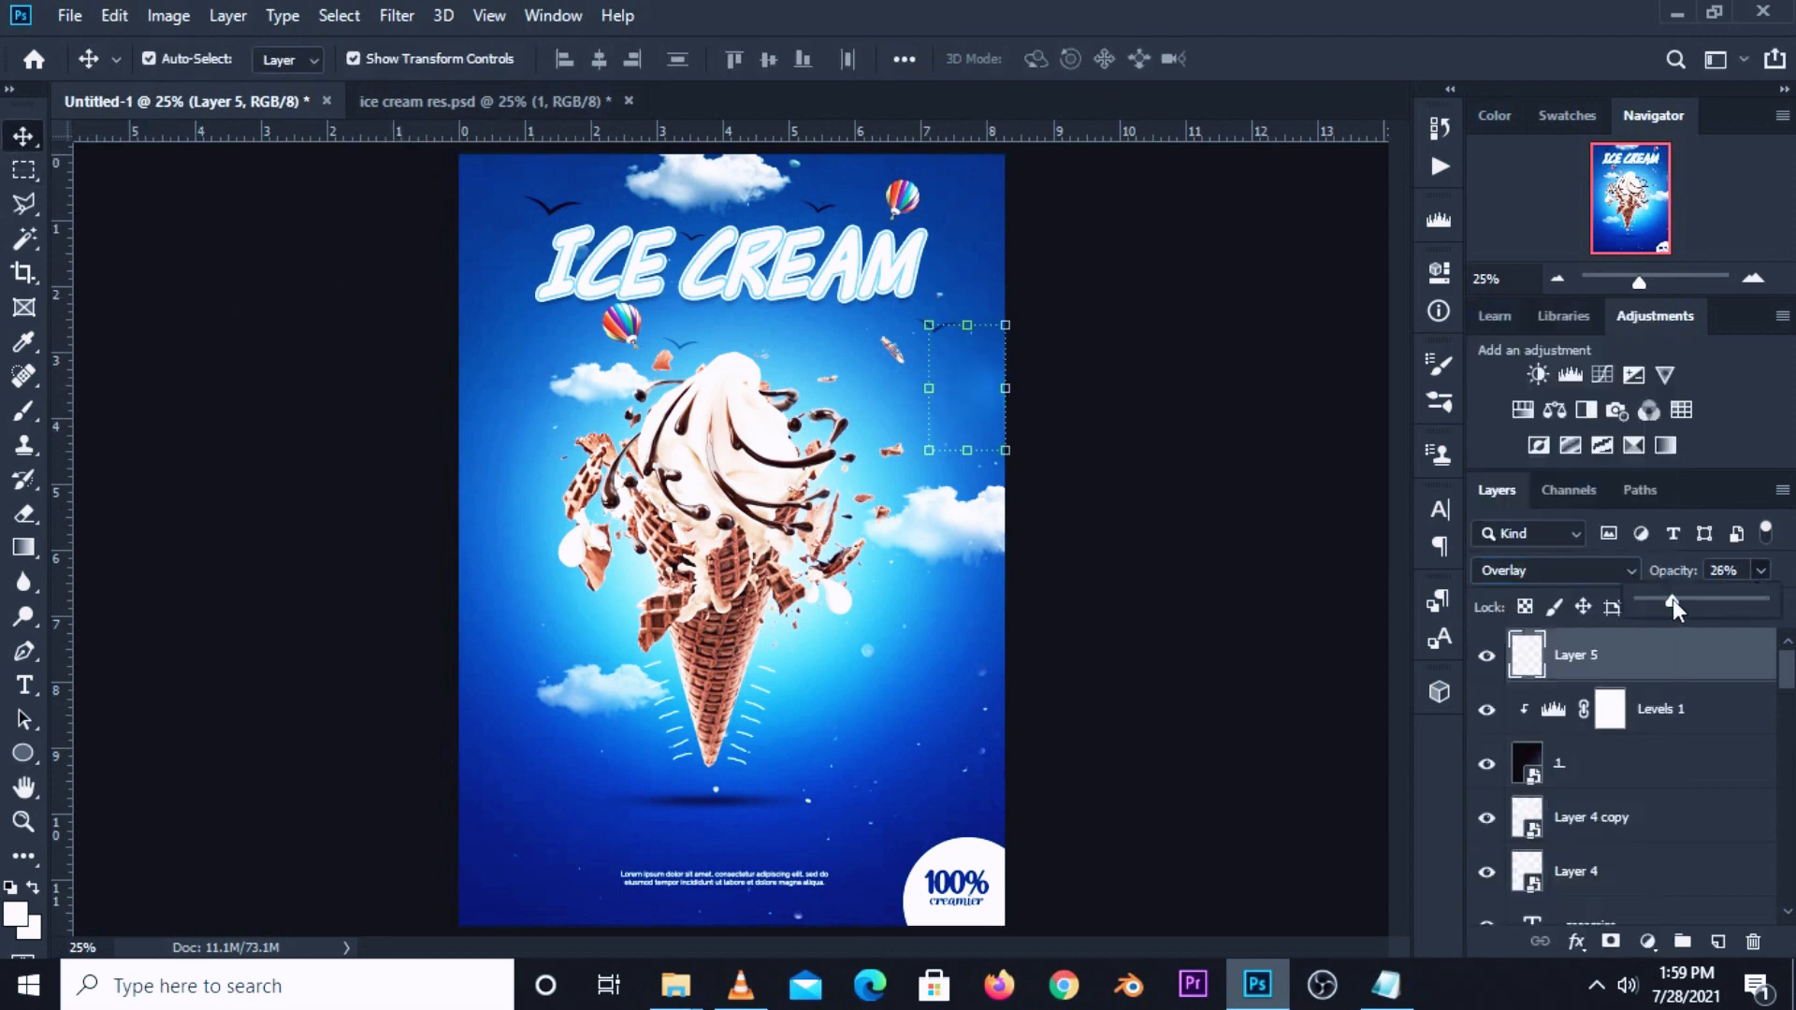
{"action": "left_click", "coordinate": [1324, 657]}
{"action": "left_click", "coordinate": [1539, 666]}
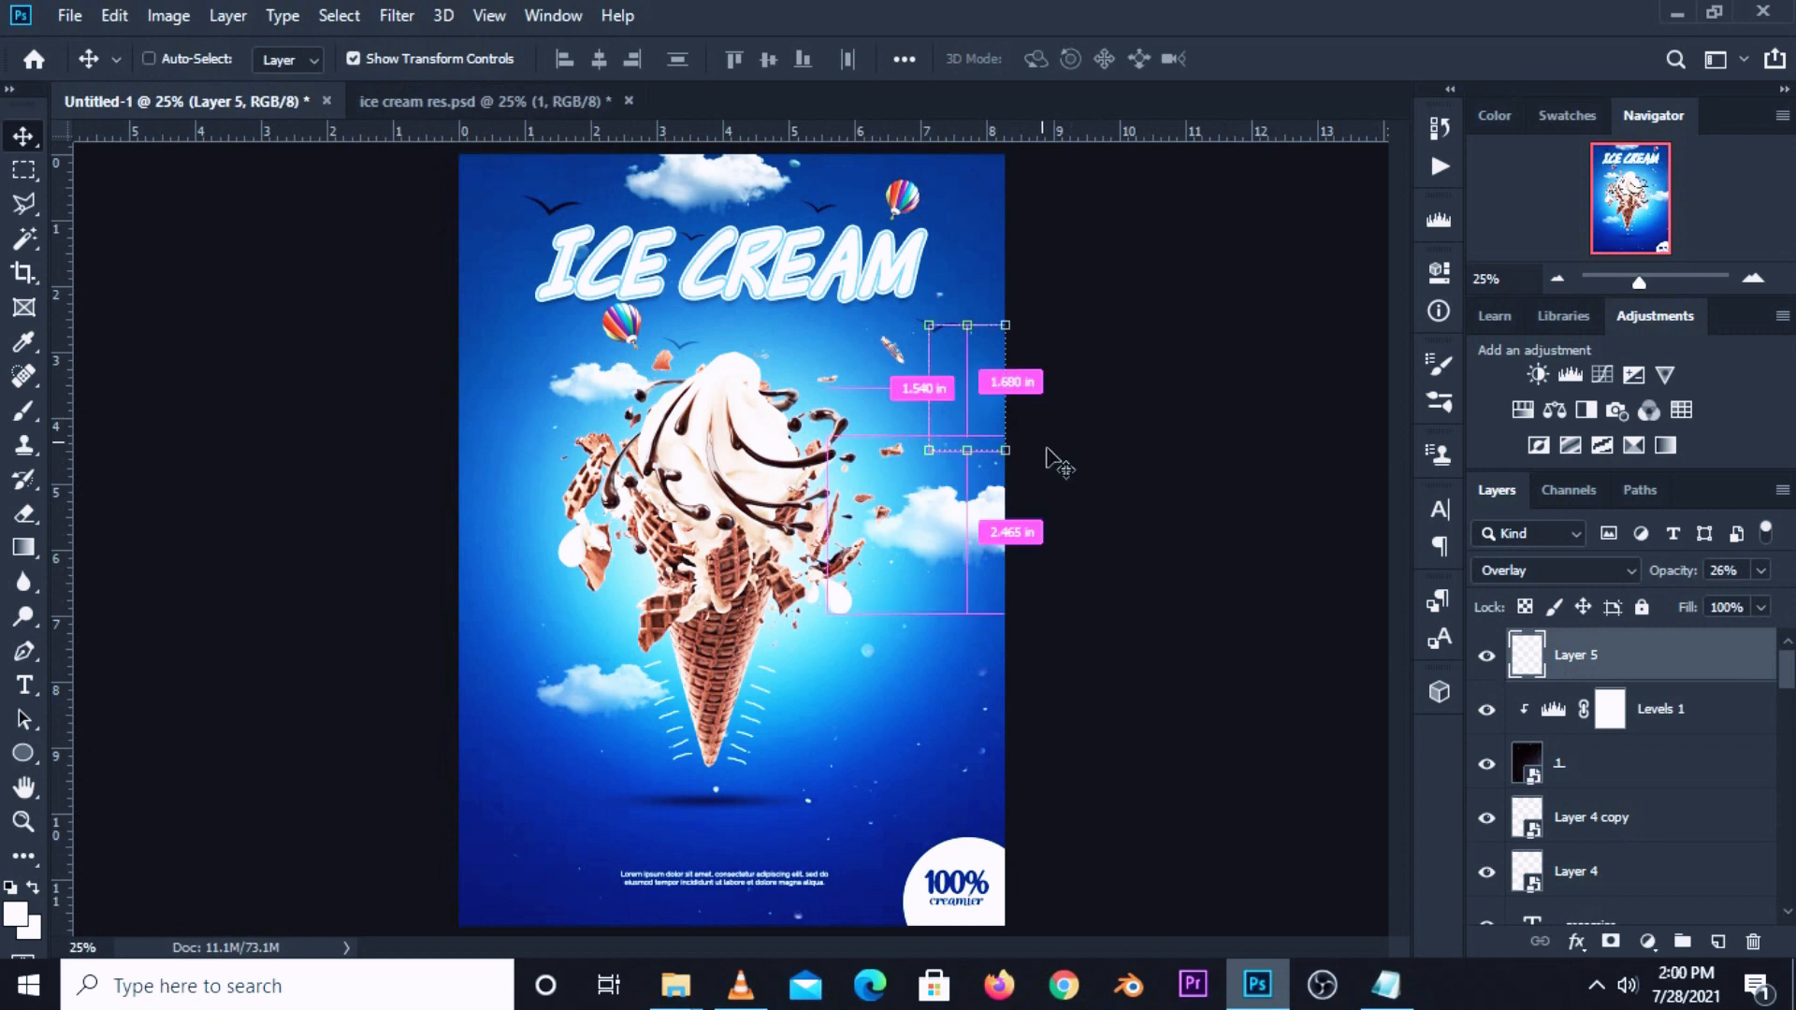
Duplicate the glow spot, move the copy to the poster's lower-left edge, enlarge it to about 199% and rotate it.
{"action": "key", "text": "ctrl+j"}
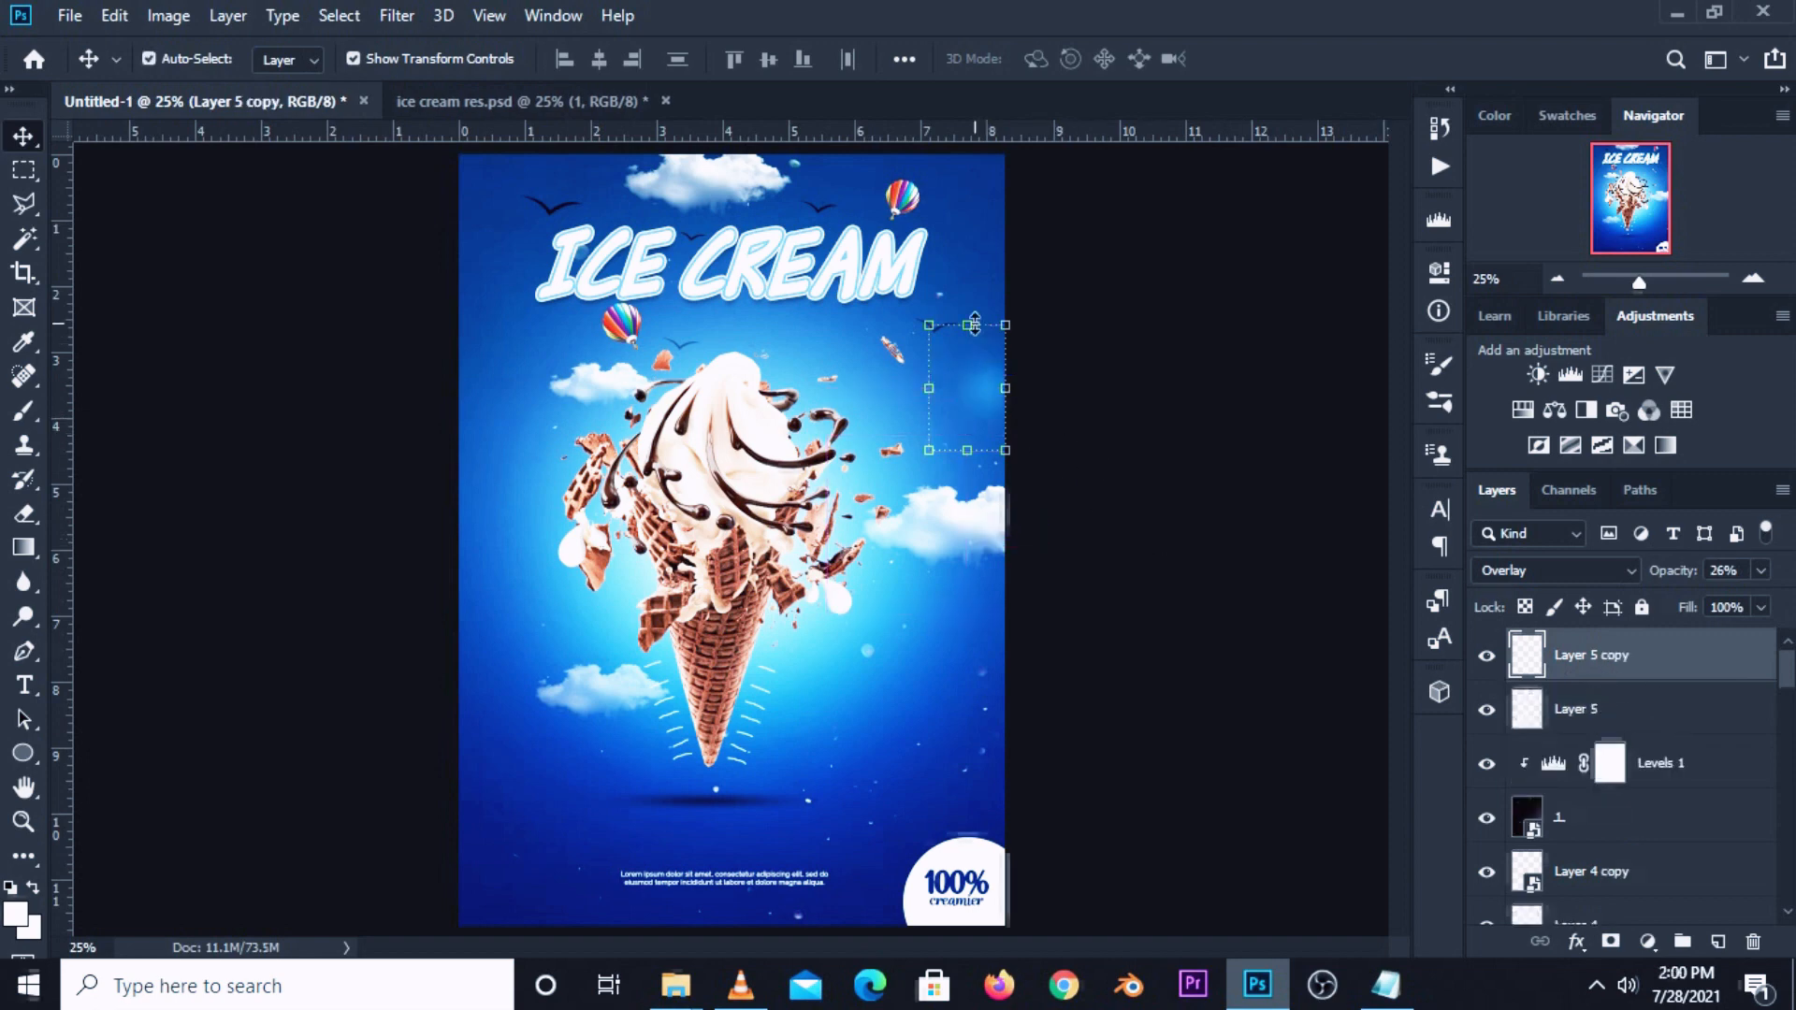
{"action": "key", "text": "ctrl+t"}
{"action": "left_click_drag", "start_coordinate": [964, 388], "coordinate": [490, 806]}
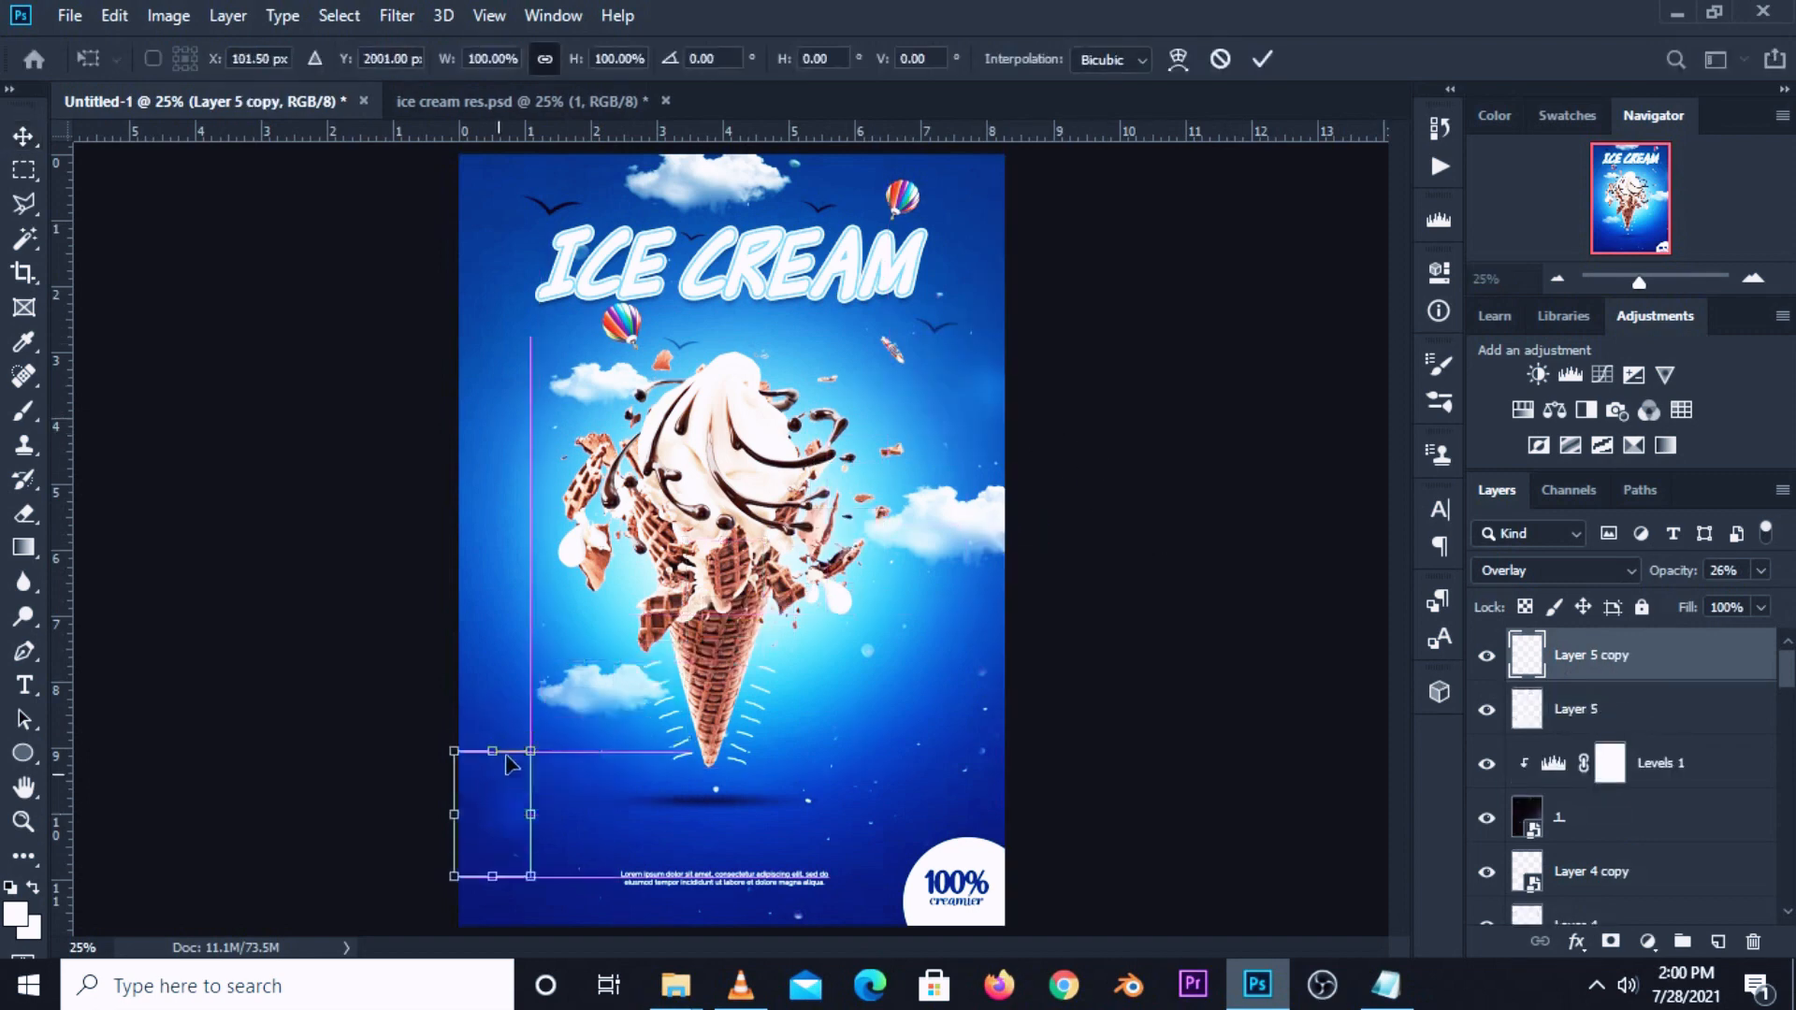
{"action": "left_click_drag", "start_coordinate": [554, 728], "coordinate": [564, 902]}
{"action": "left_click_drag", "start_coordinate": [502, 776], "coordinate": [531, 710]}
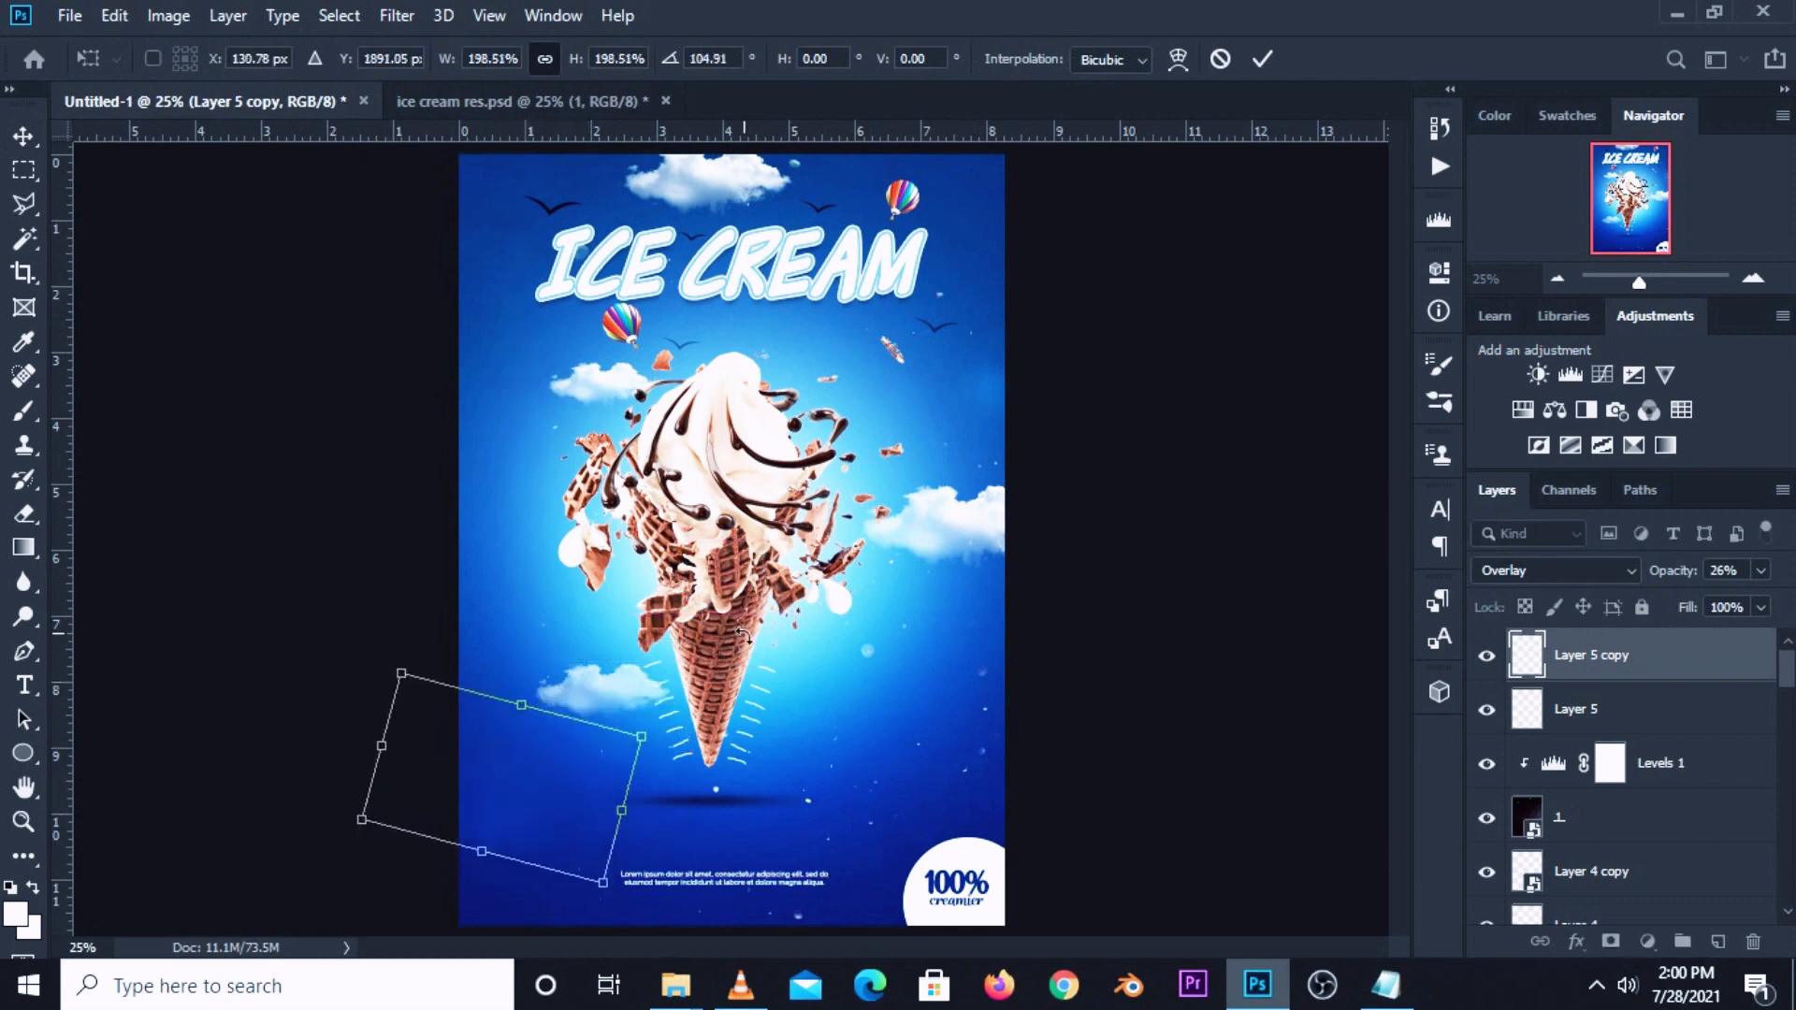
{"action": "left_click_drag", "start_coordinate": [681, 673], "coordinate": [706, 810]}
{"action": "left_click_drag", "start_coordinate": [510, 806], "coordinate": [495, 832]}
{"action": "left_click_drag", "start_coordinate": [786, 675], "coordinate": [717, 814]}
{"action": "left_click", "coordinate": [1261, 60]}
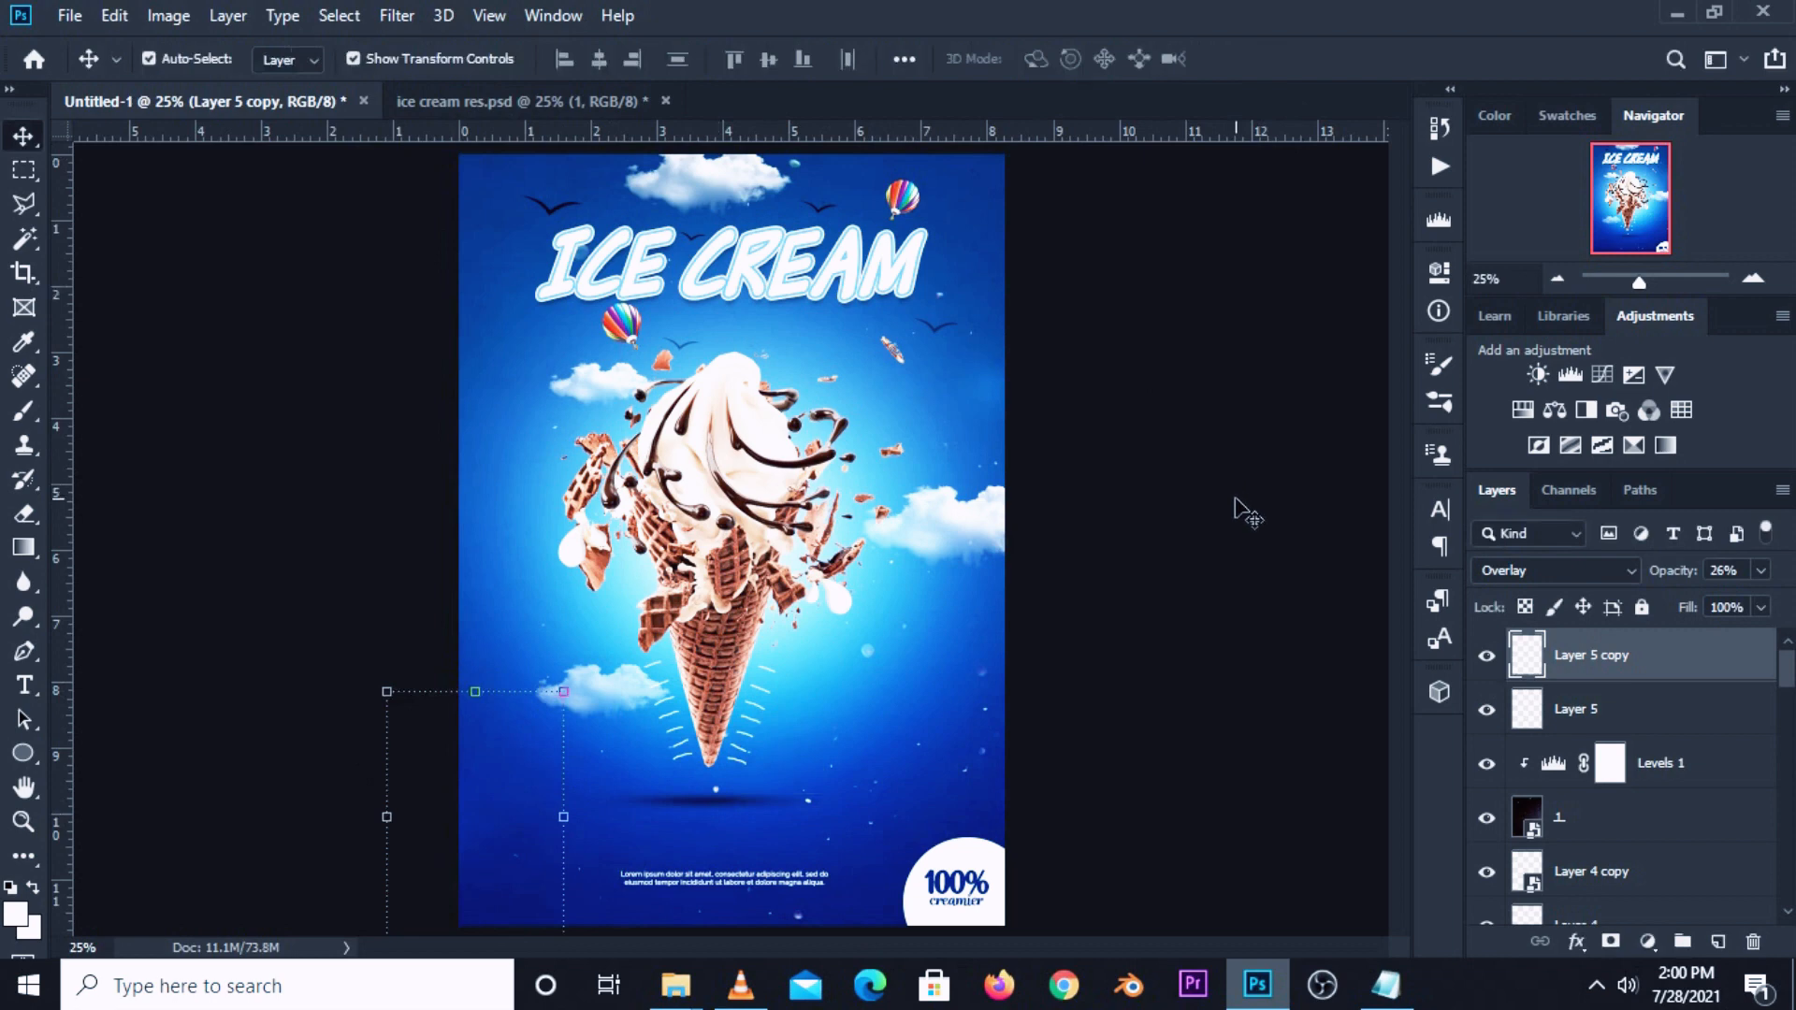
Duplicate the lower-left glow spot and move the copy up to the poster's left edge, beside the upper-left cloud.
{"action": "key", "text": "ctrl+j"}
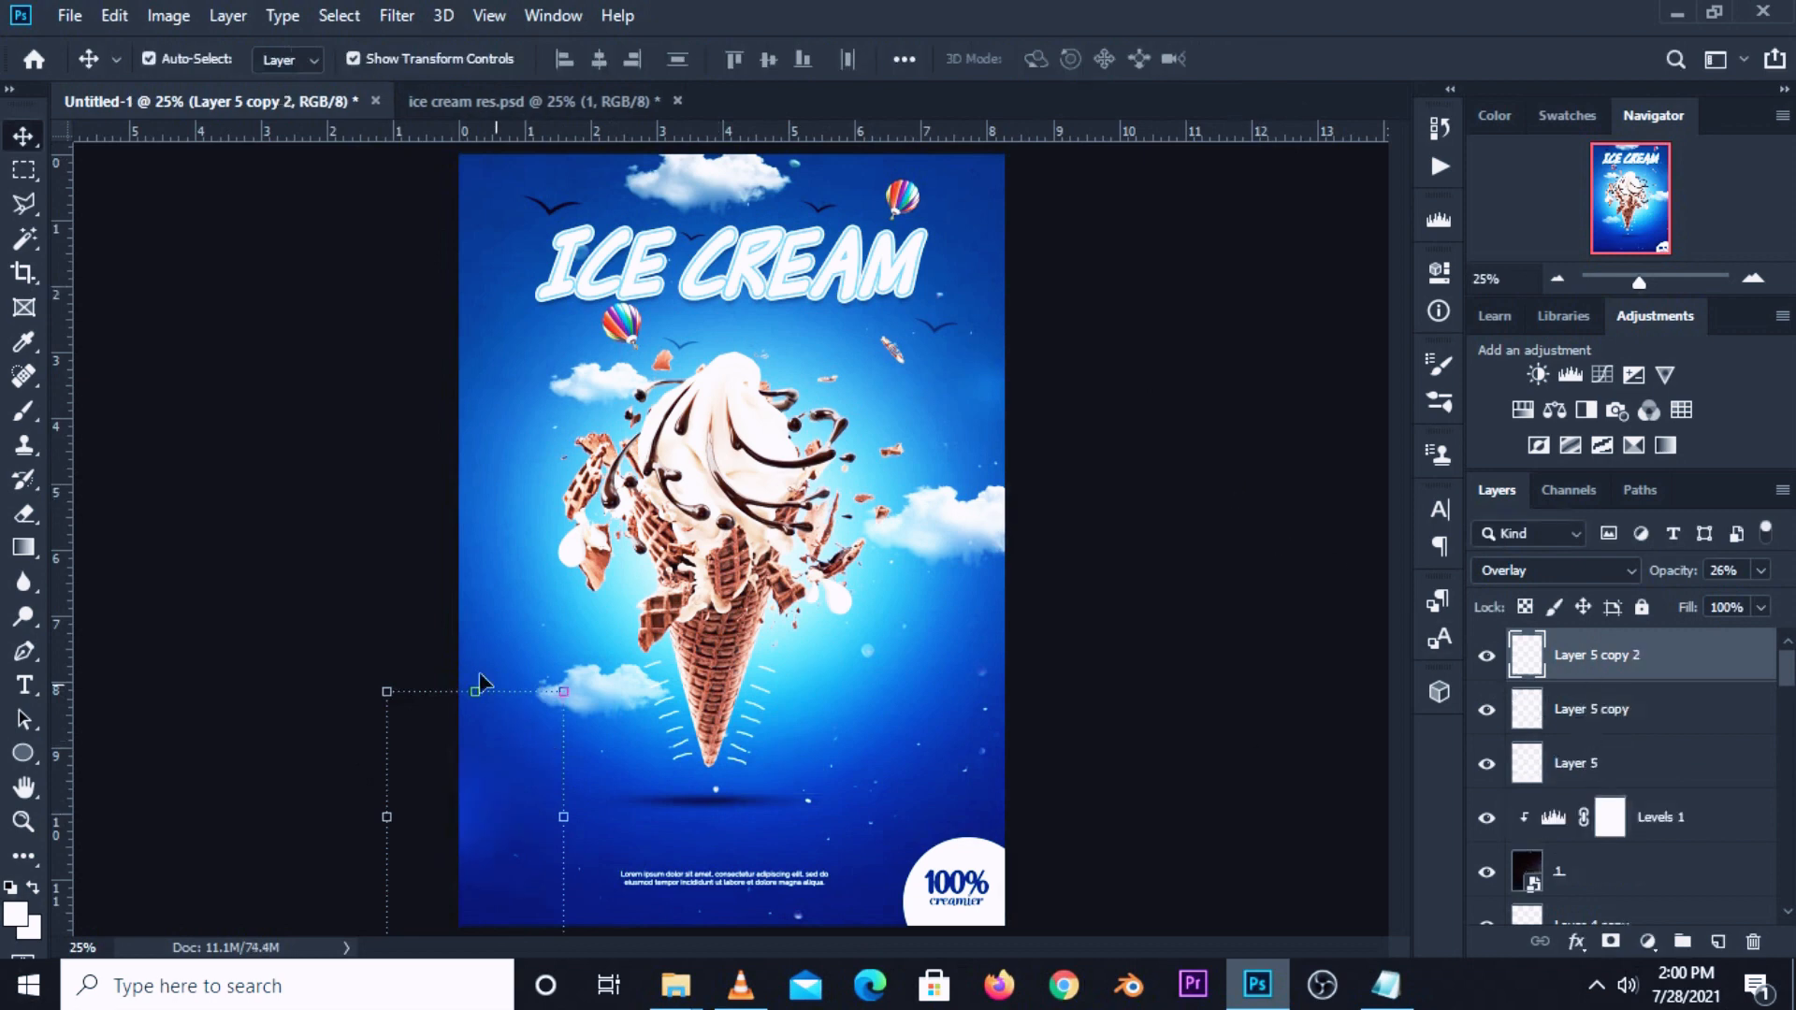
{"action": "key", "text": "ctrl+t"}
{"action": "left_click_drag", "start_coordinate": [510, 786], "coordinate": [535, 353]}
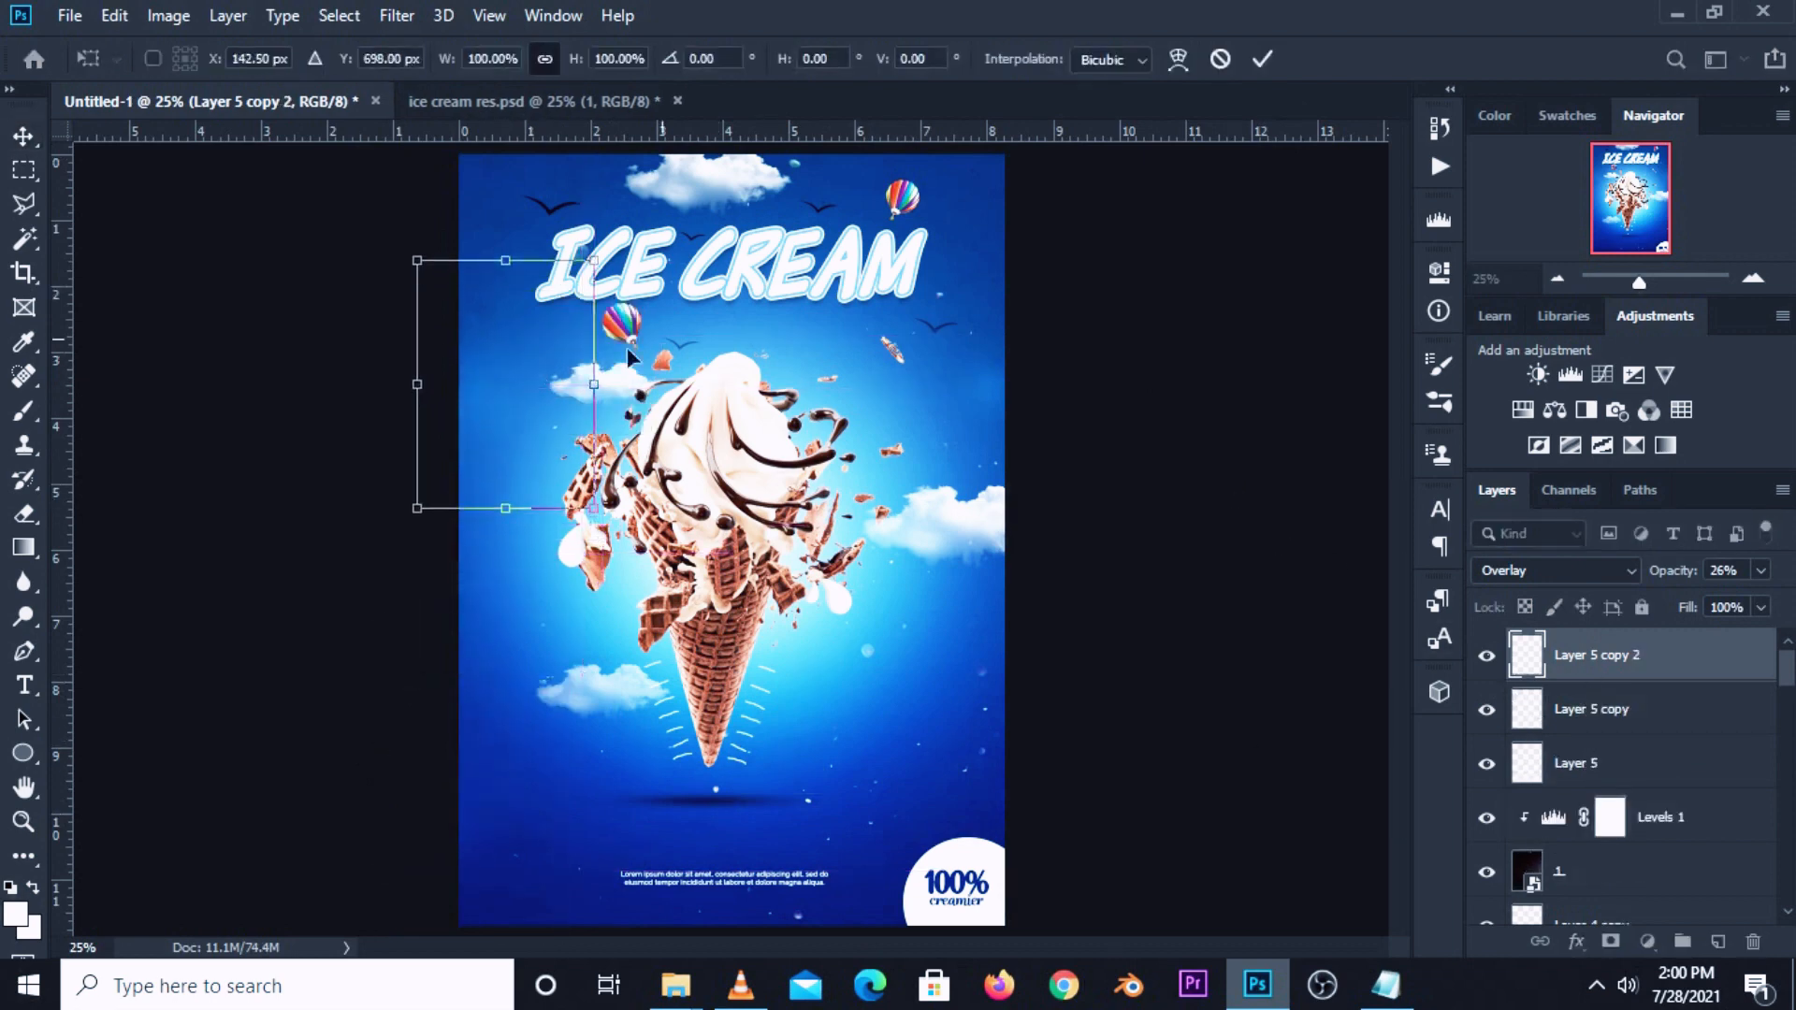
{"action": "left_click", "coordinate": [1264, 60]}
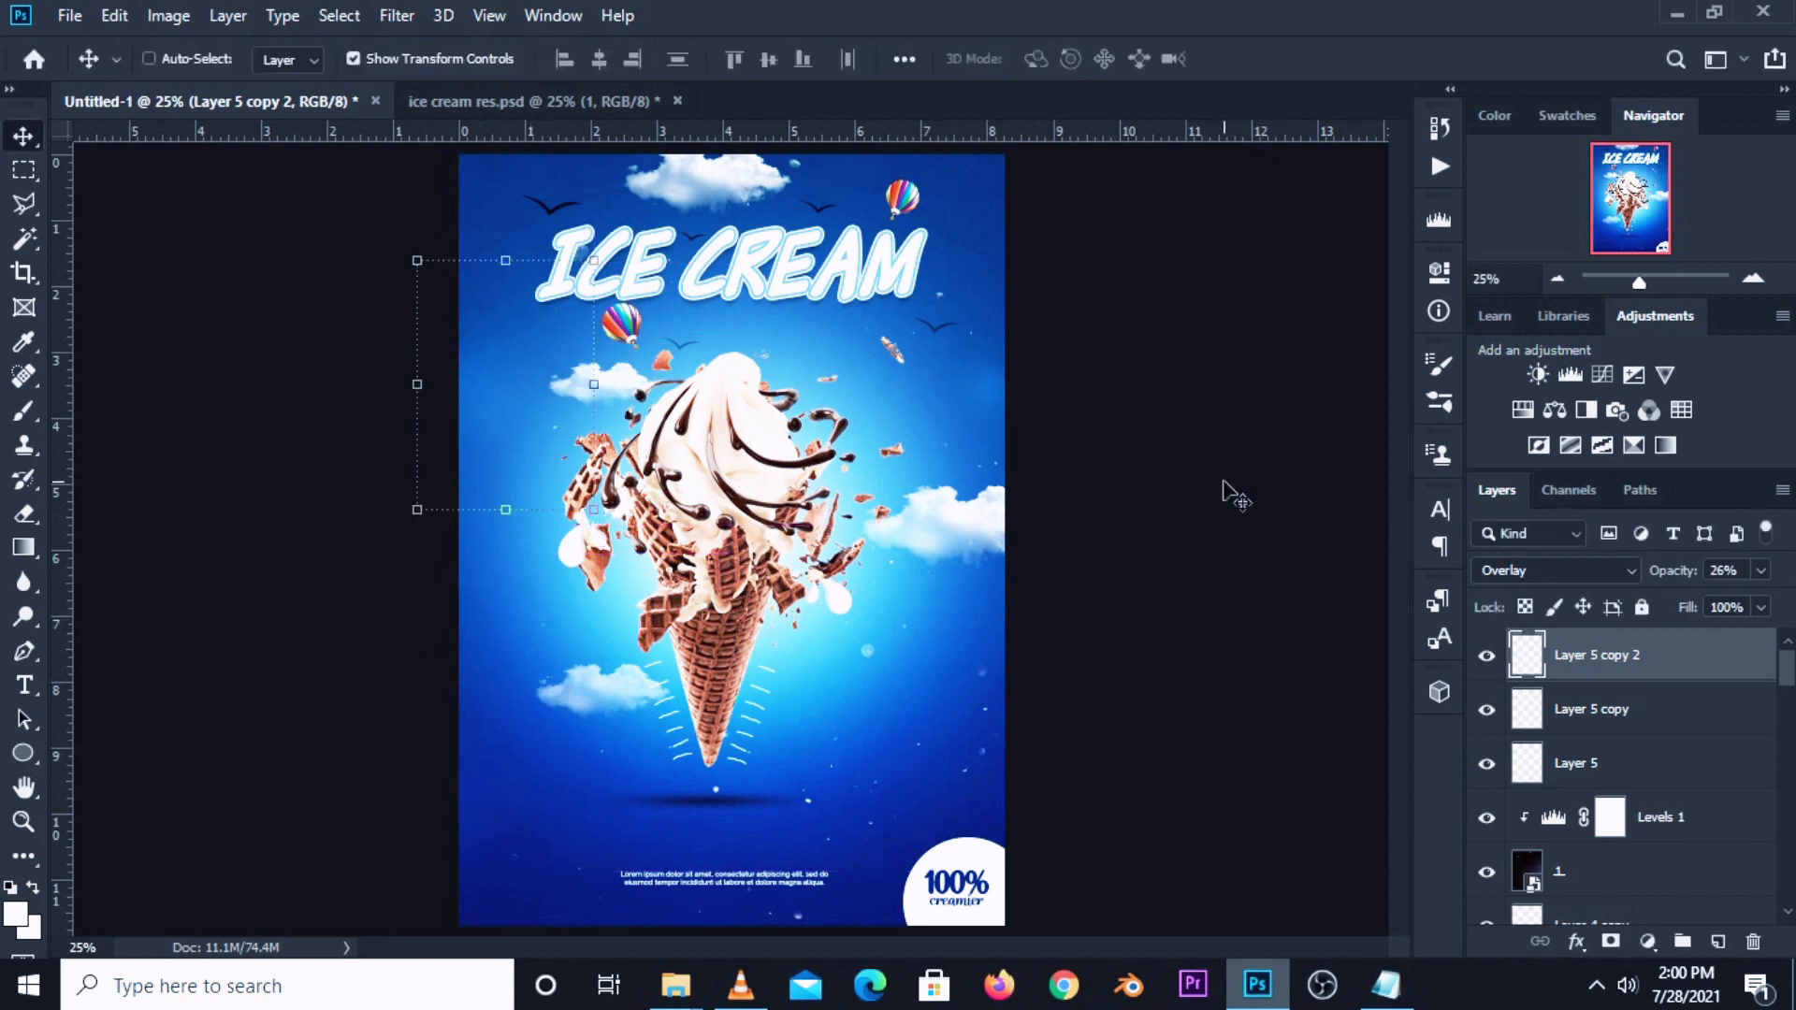
Duplicate the upper-left glow spot, rotate the copy about -78.72° and move it below the cone, over the tagline.
{"action": "key", "text": "ctrl+j"}
{"action": "key", "text": "ctrl+t"}
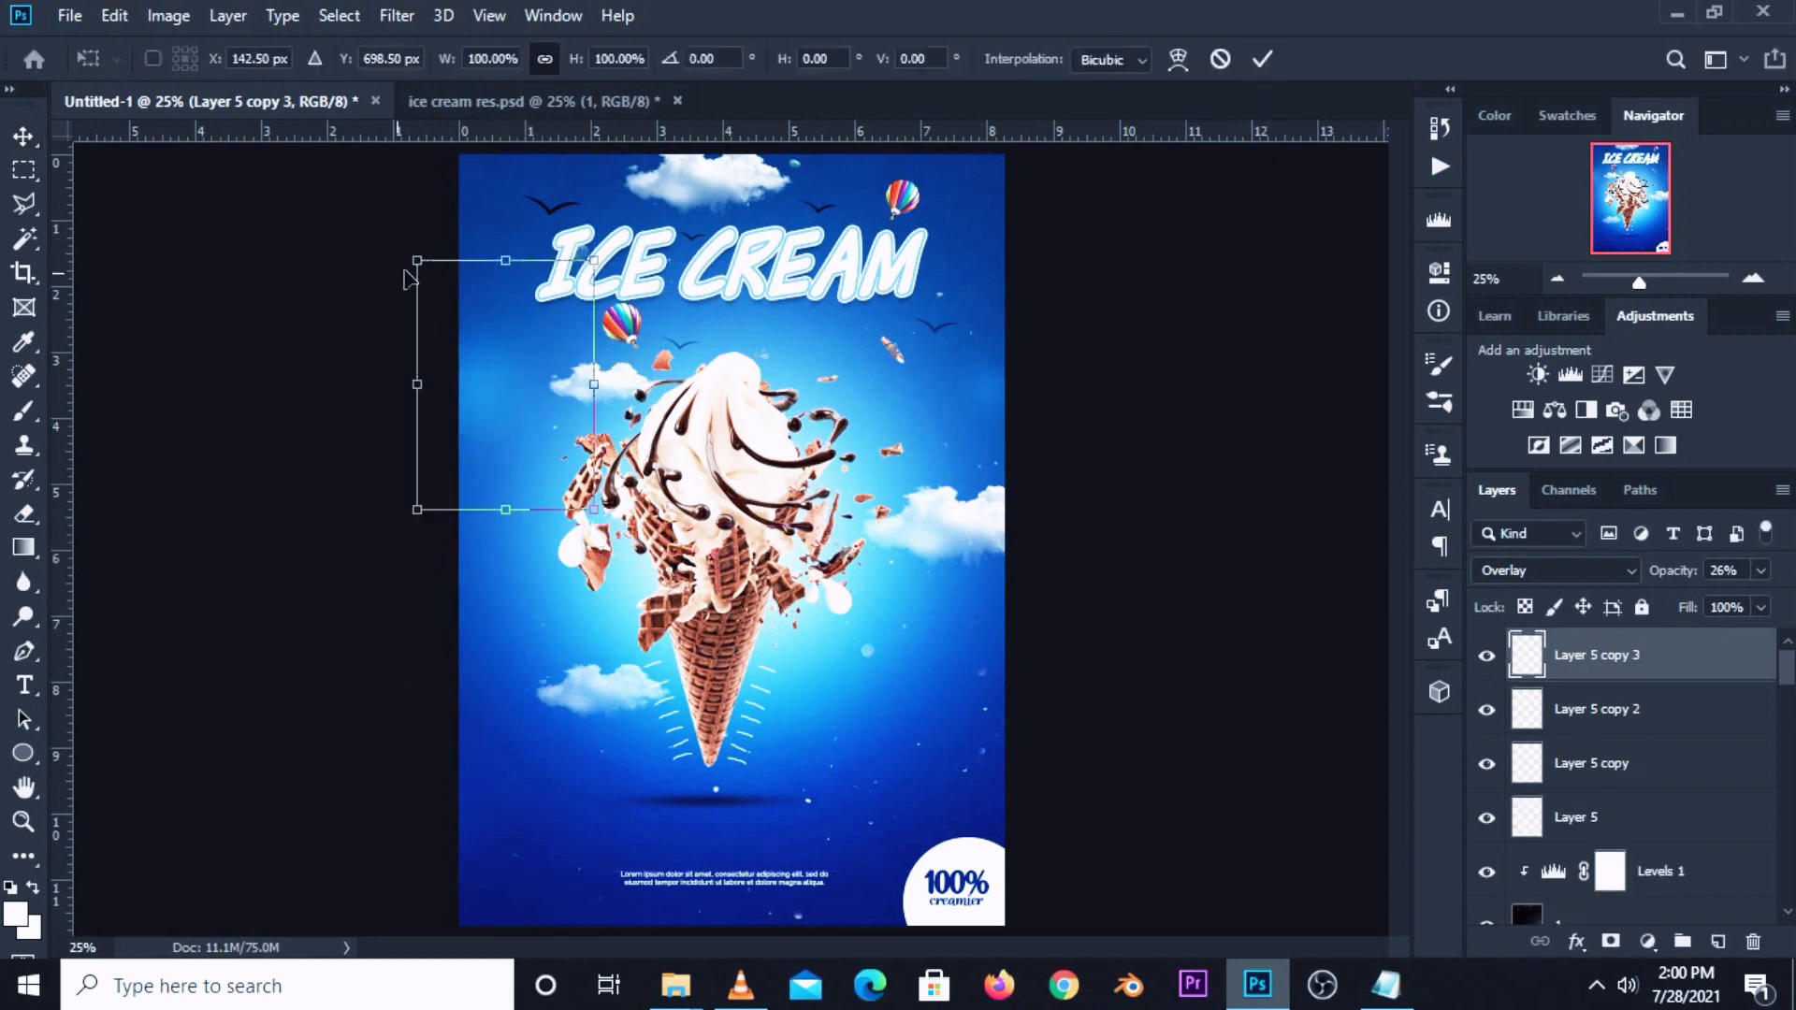
{"action": "left_click_drag", "start_coordinate": [409, 278], "coordinate": [411, 472]}
{"action": "left_click_drag", "start_coordinate": [520, 440], "coordinate": [689, 888]}
{"action": "left_click", "coordinate": [1260, 66]}
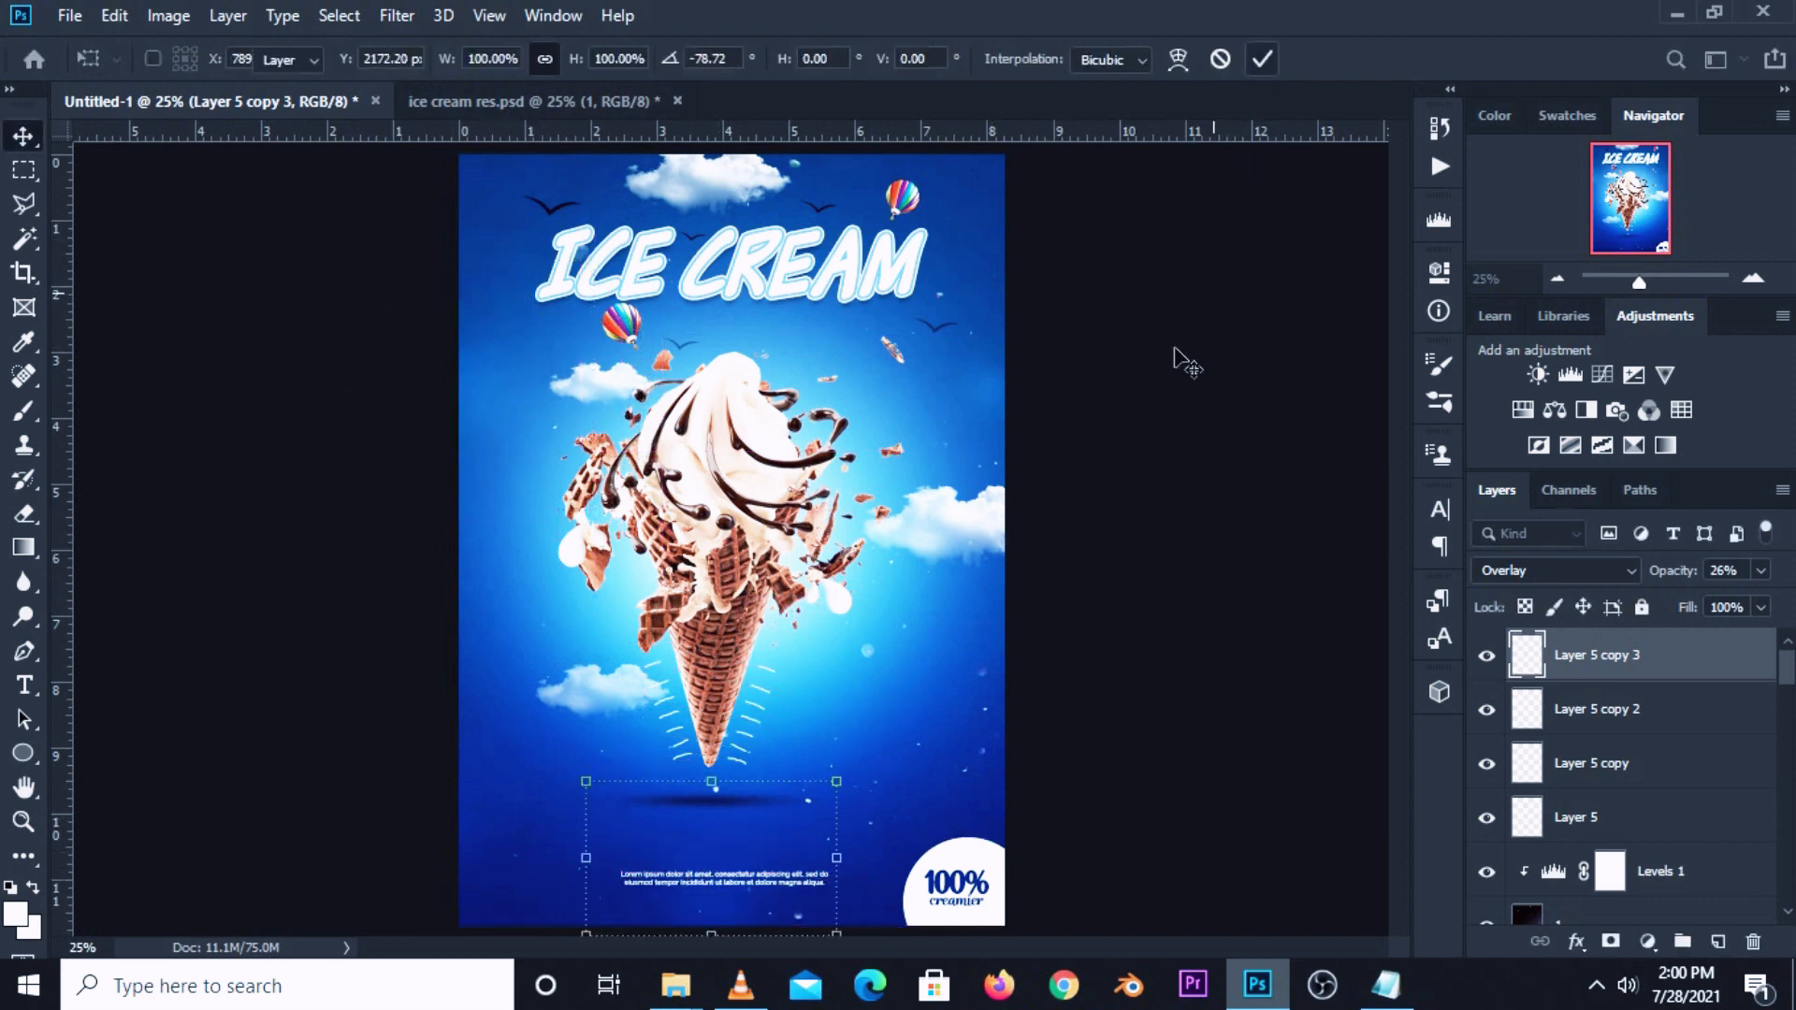
{"action": "left_click", "coordinate": [1173, 484]}
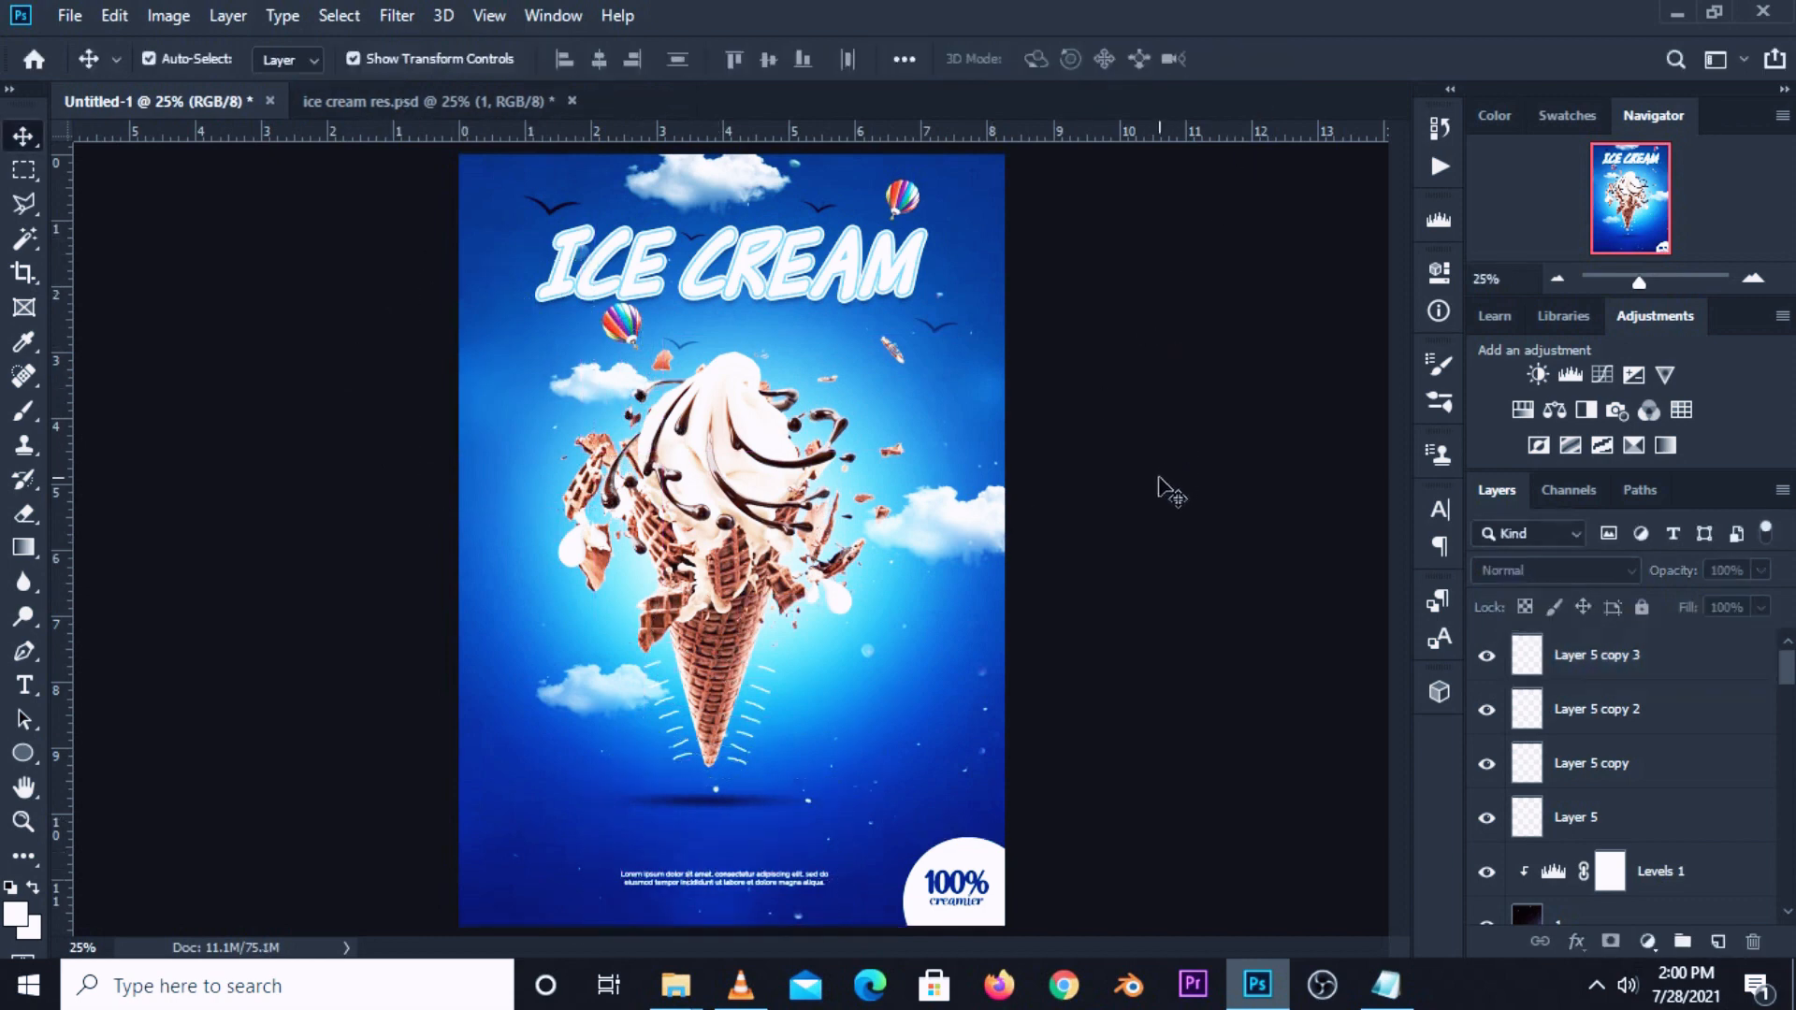
Add a Curves adjustment layer on top, pull its RGB midtone point slightly down, and compare the poster with and without it.
{"action": "left_click", "coordinate": [1648, 942]}
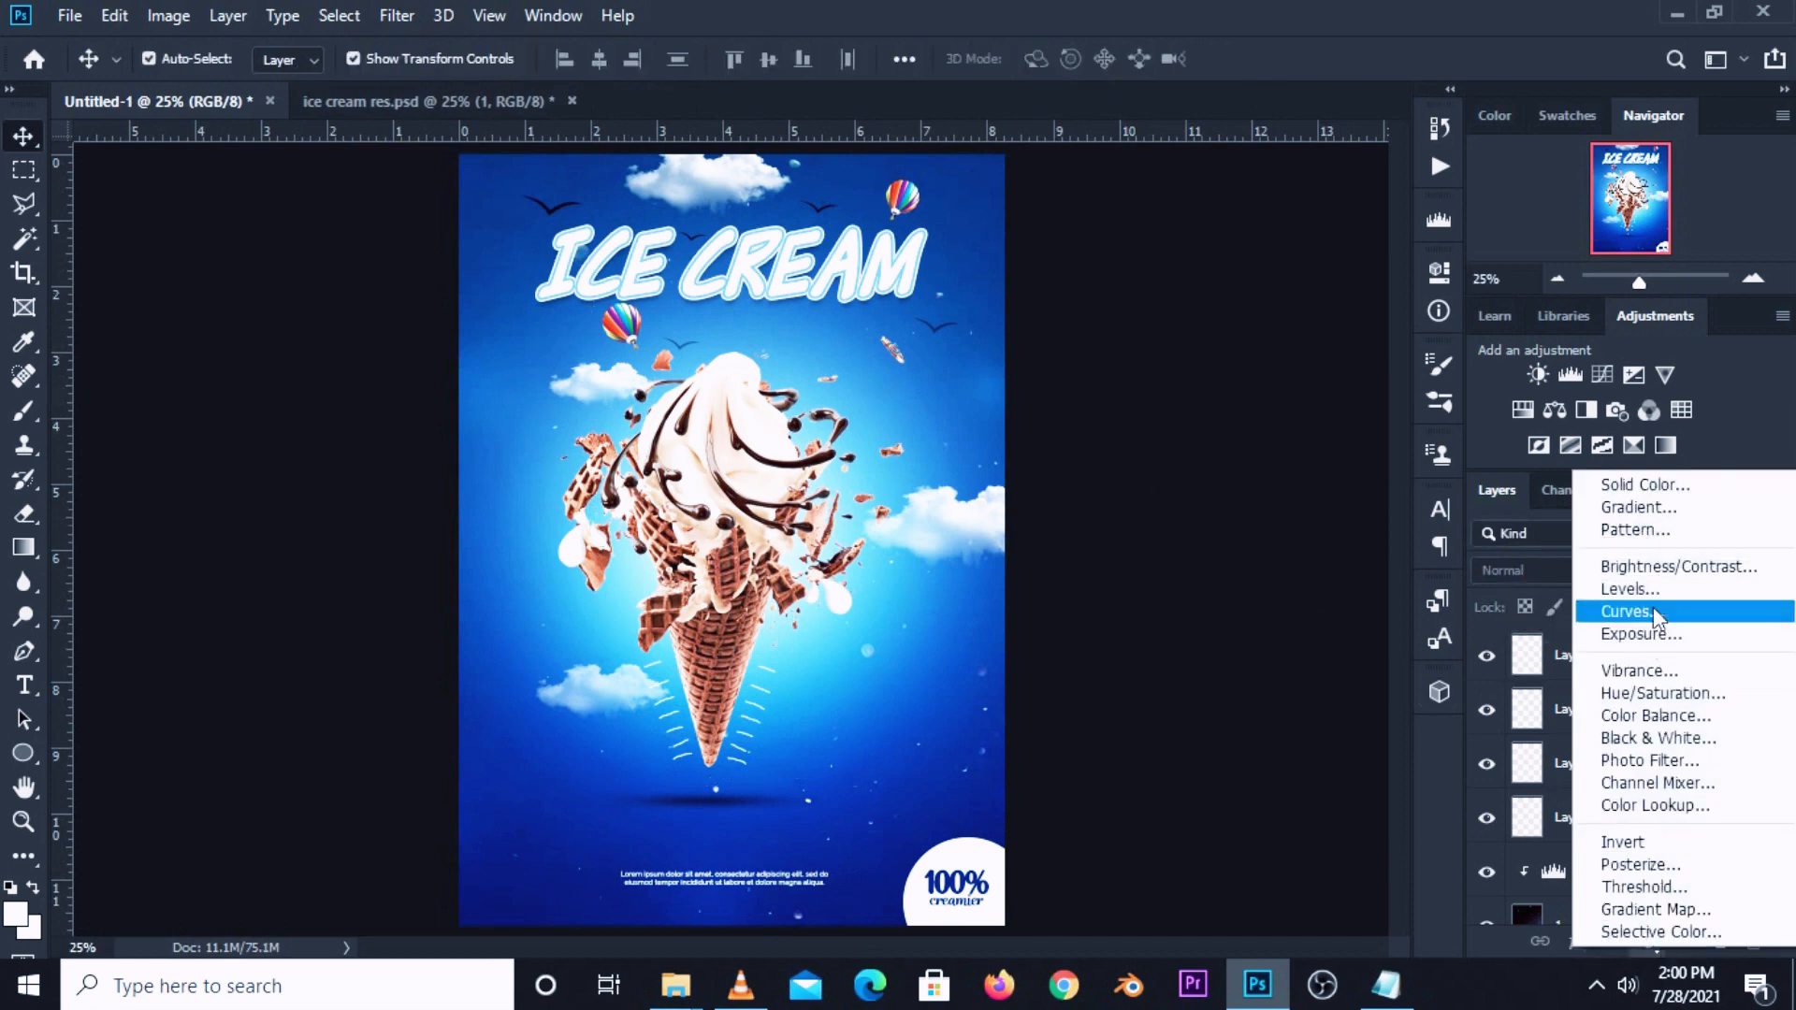
{"action": "left_click", "coordinate": [1627, 613]}
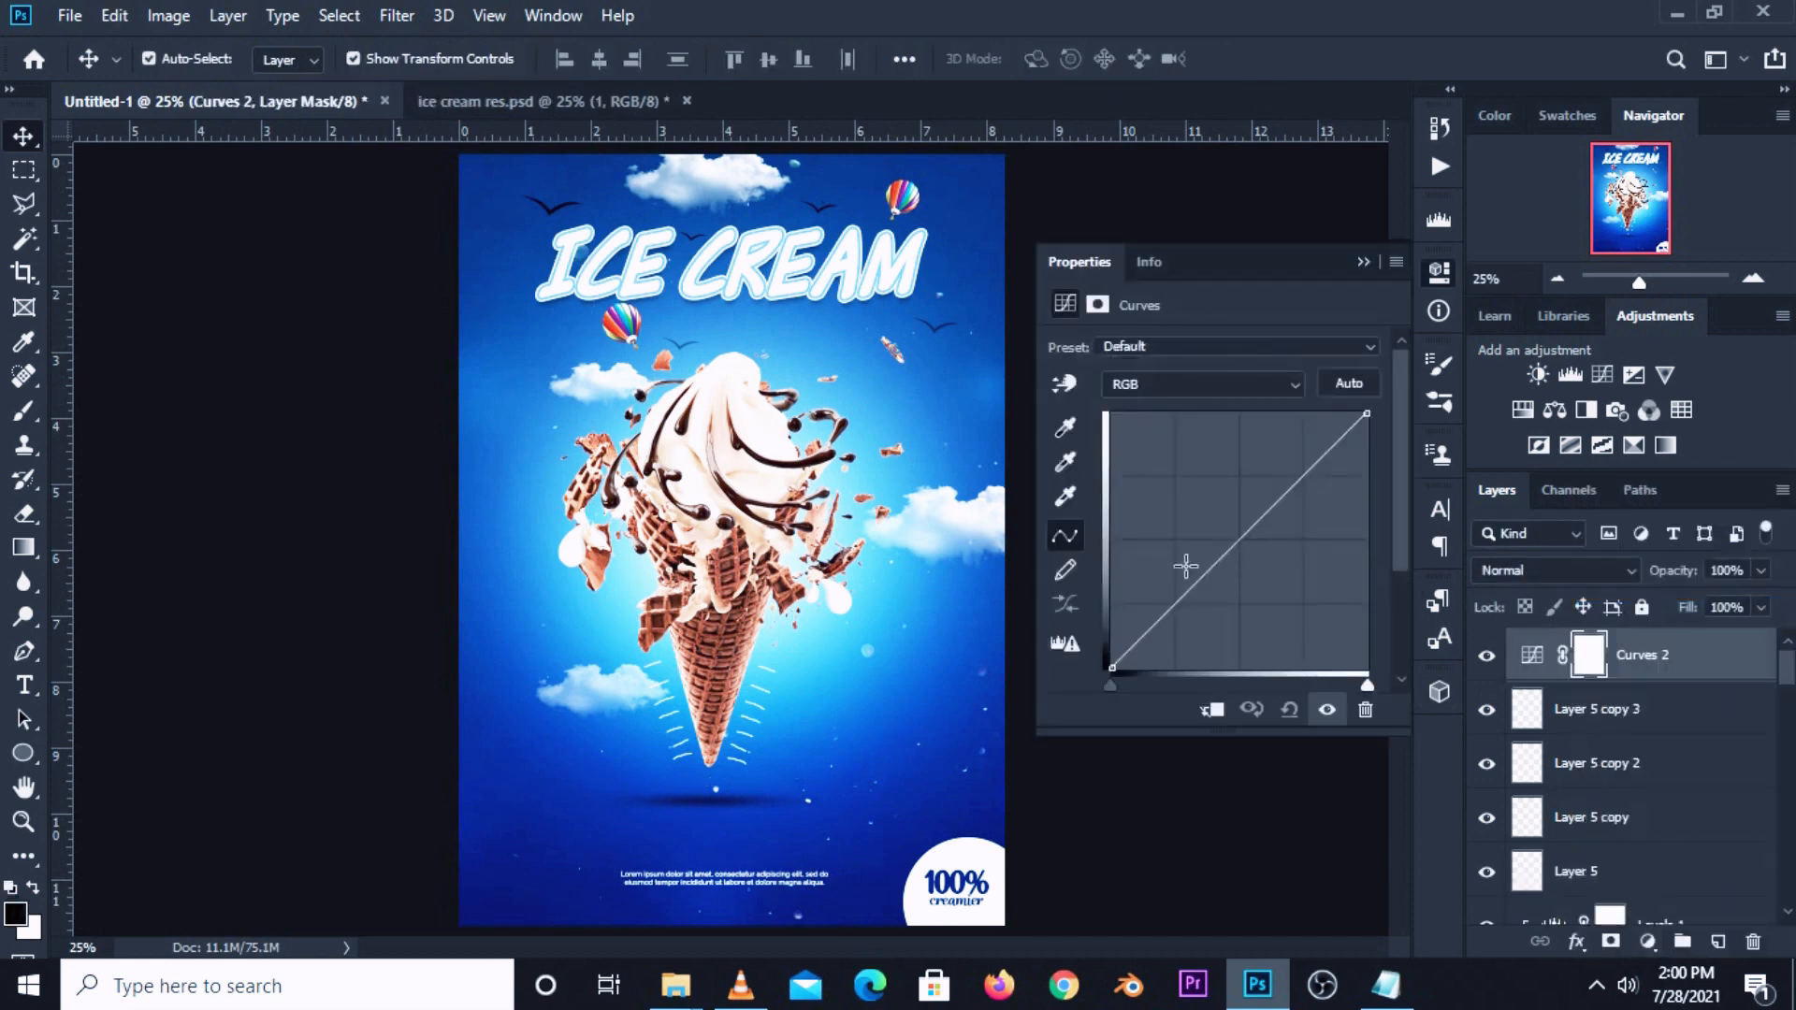
{"action": "left_click_drag", "start_coordinate": [1222, 565], "coordinate": [1229, 558]}
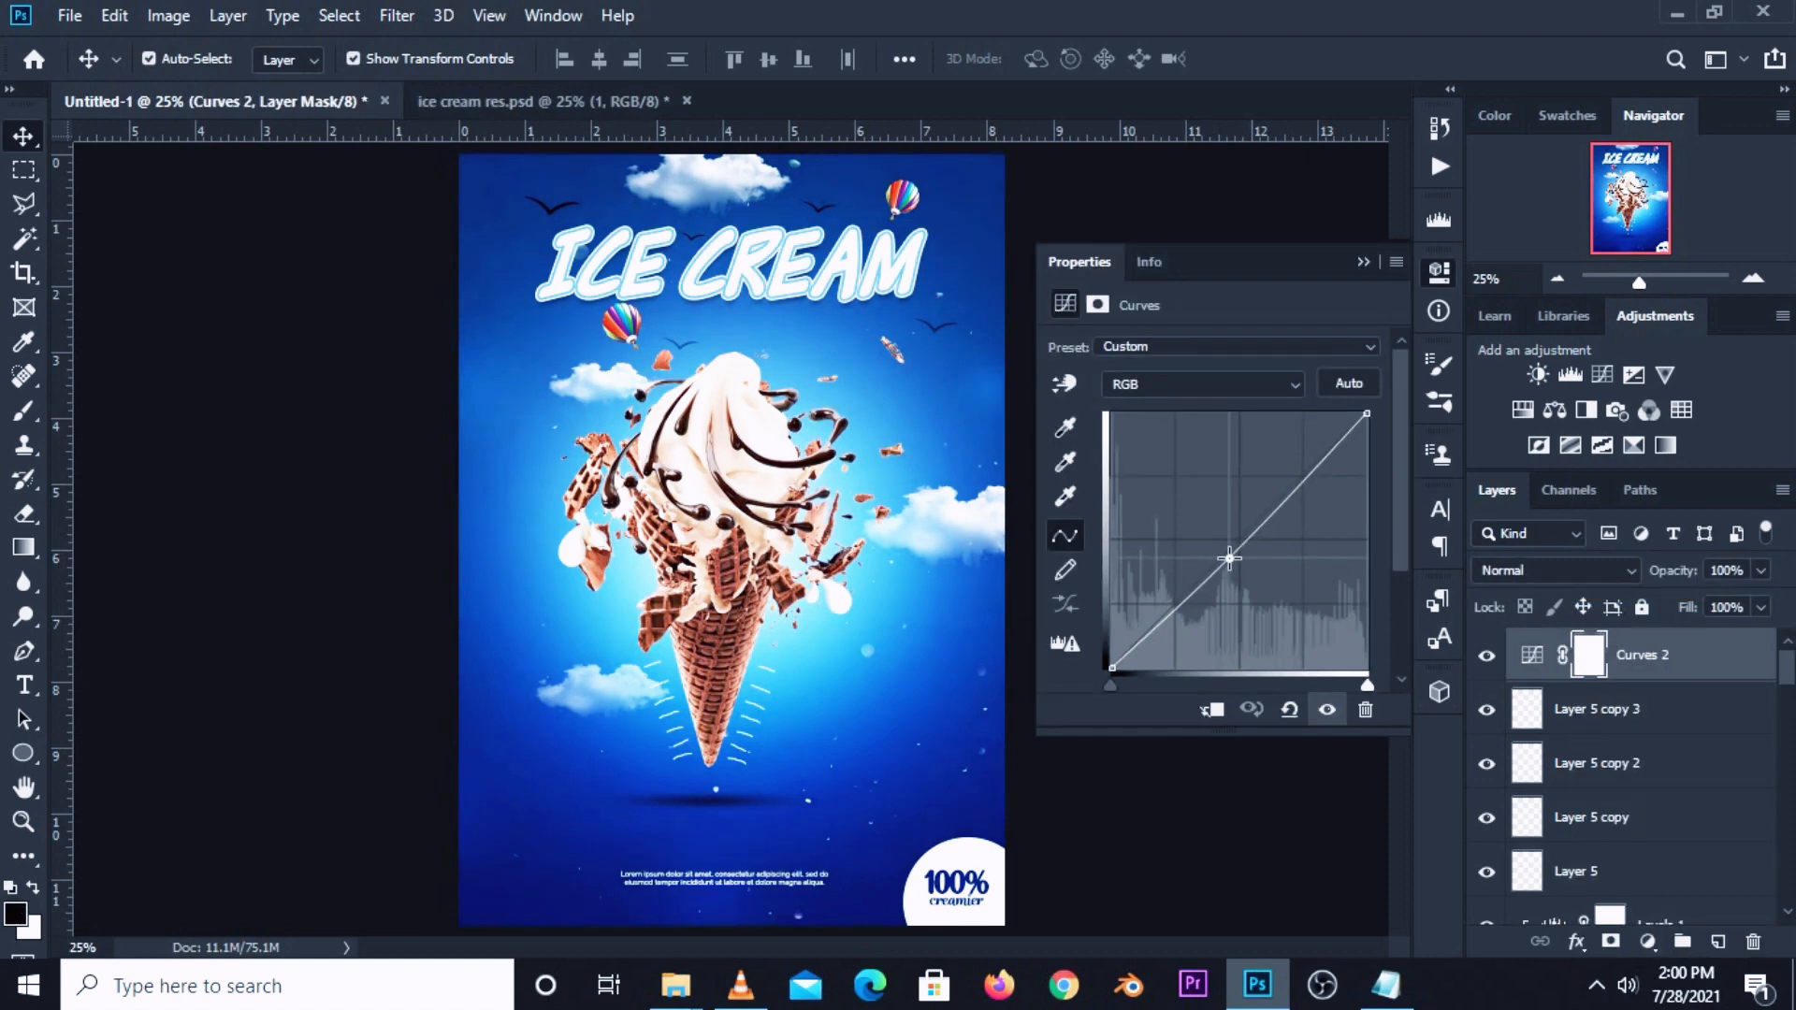
{"action": "left_click", "coordinate": [1363, 260]}
{"action": "left_click", "coordinate": [1487, 655]}
{"action": "left_click", "coordinate": [1488, 654]}
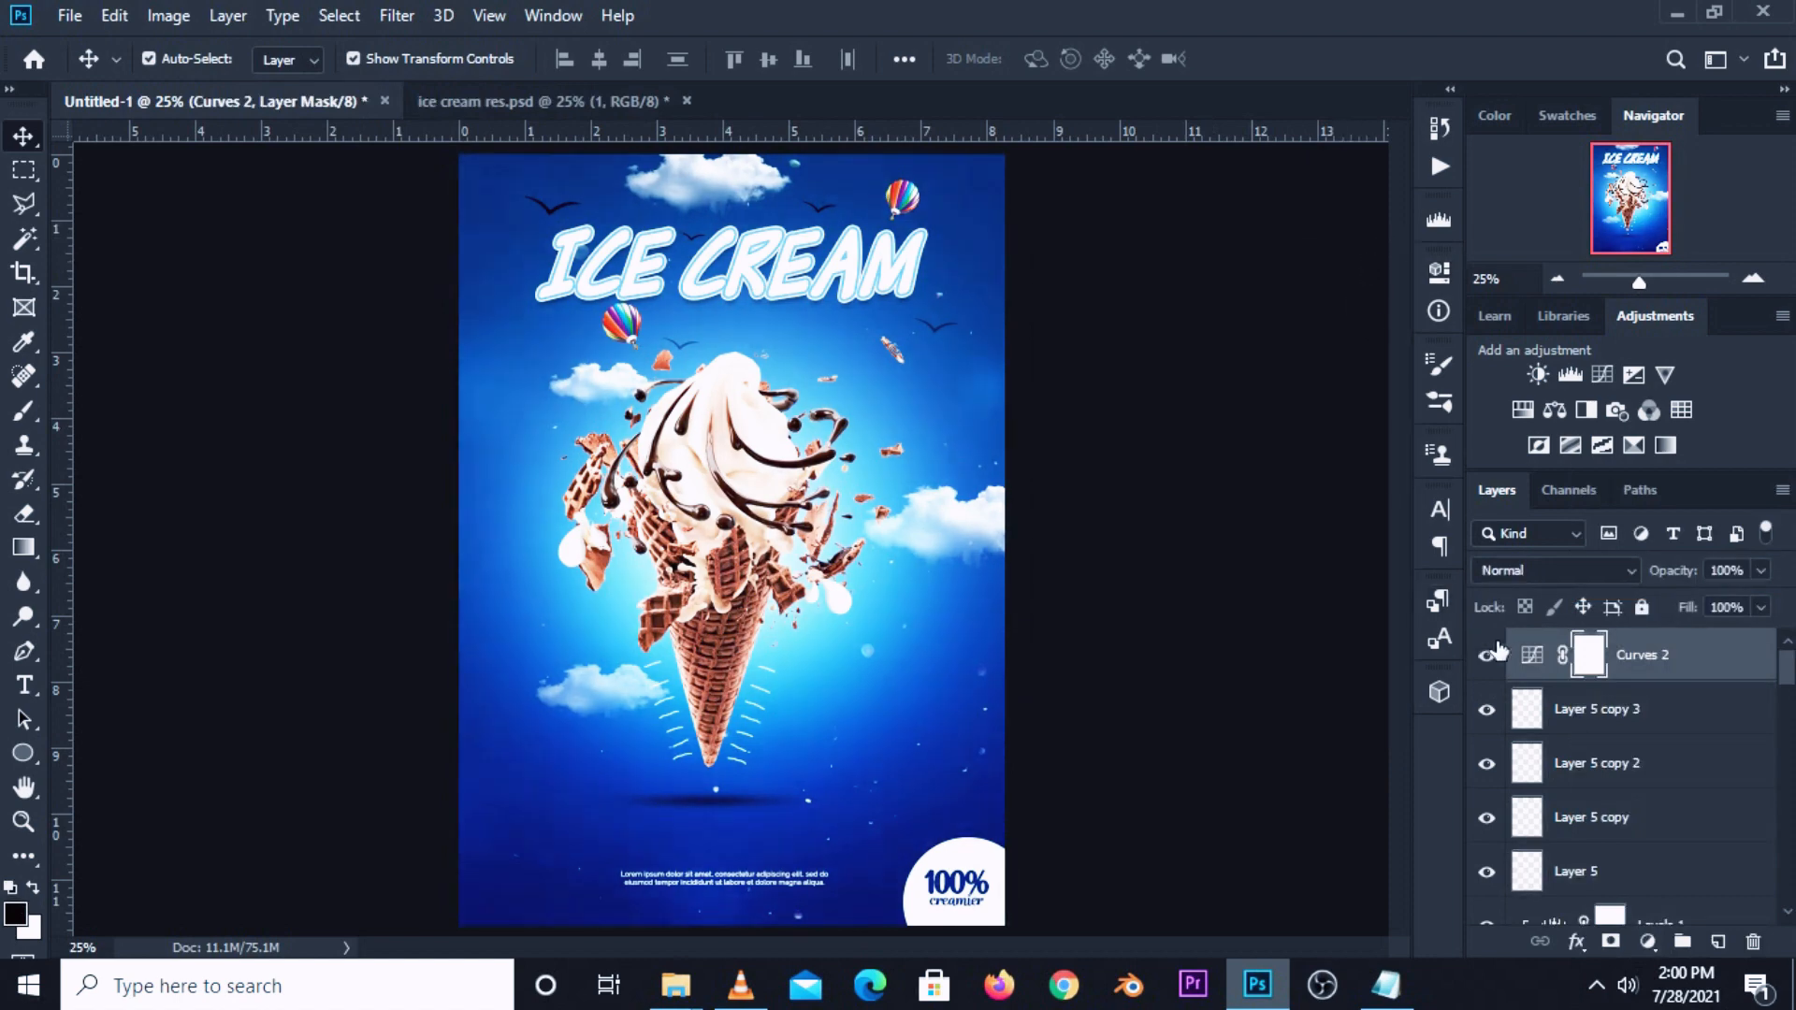
{"action": "left_click", "coordinate": [1181, 526]}
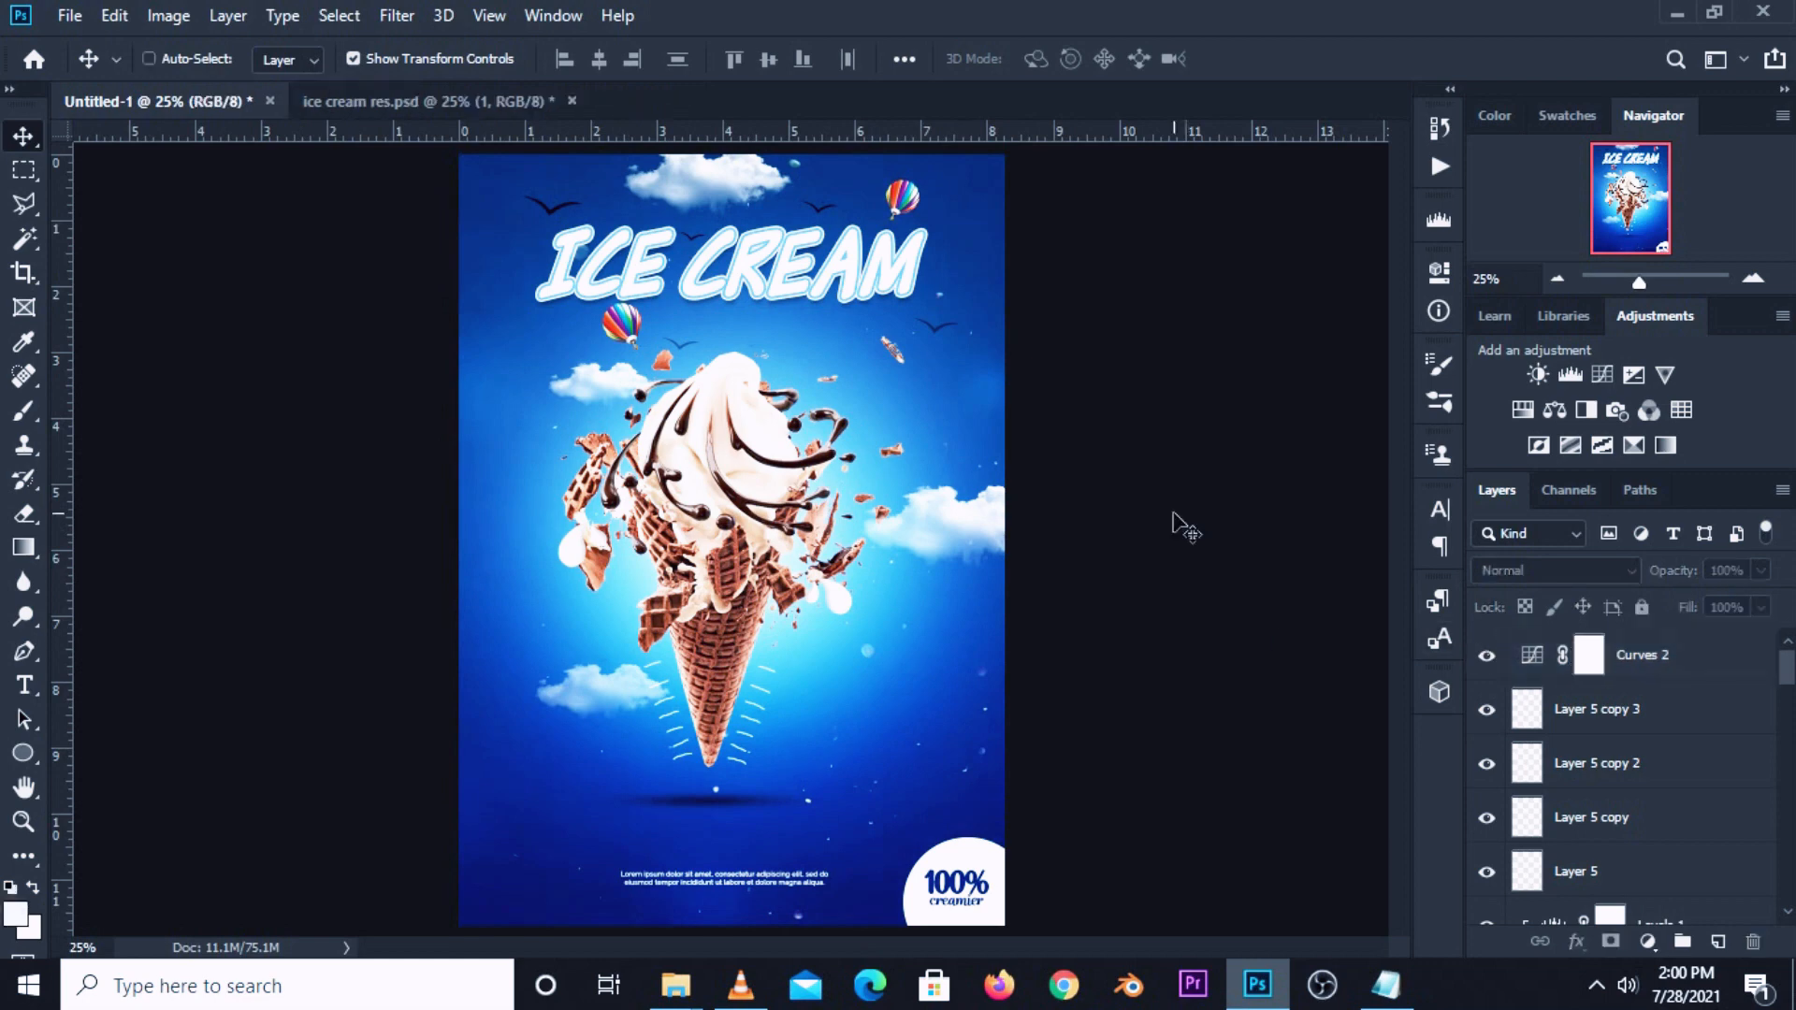
Stamp all visible layers into a new merged layer on top and open the Camera Raw filter on it.
{"action": "key", "text": "ctrl+alt+shift+e"}
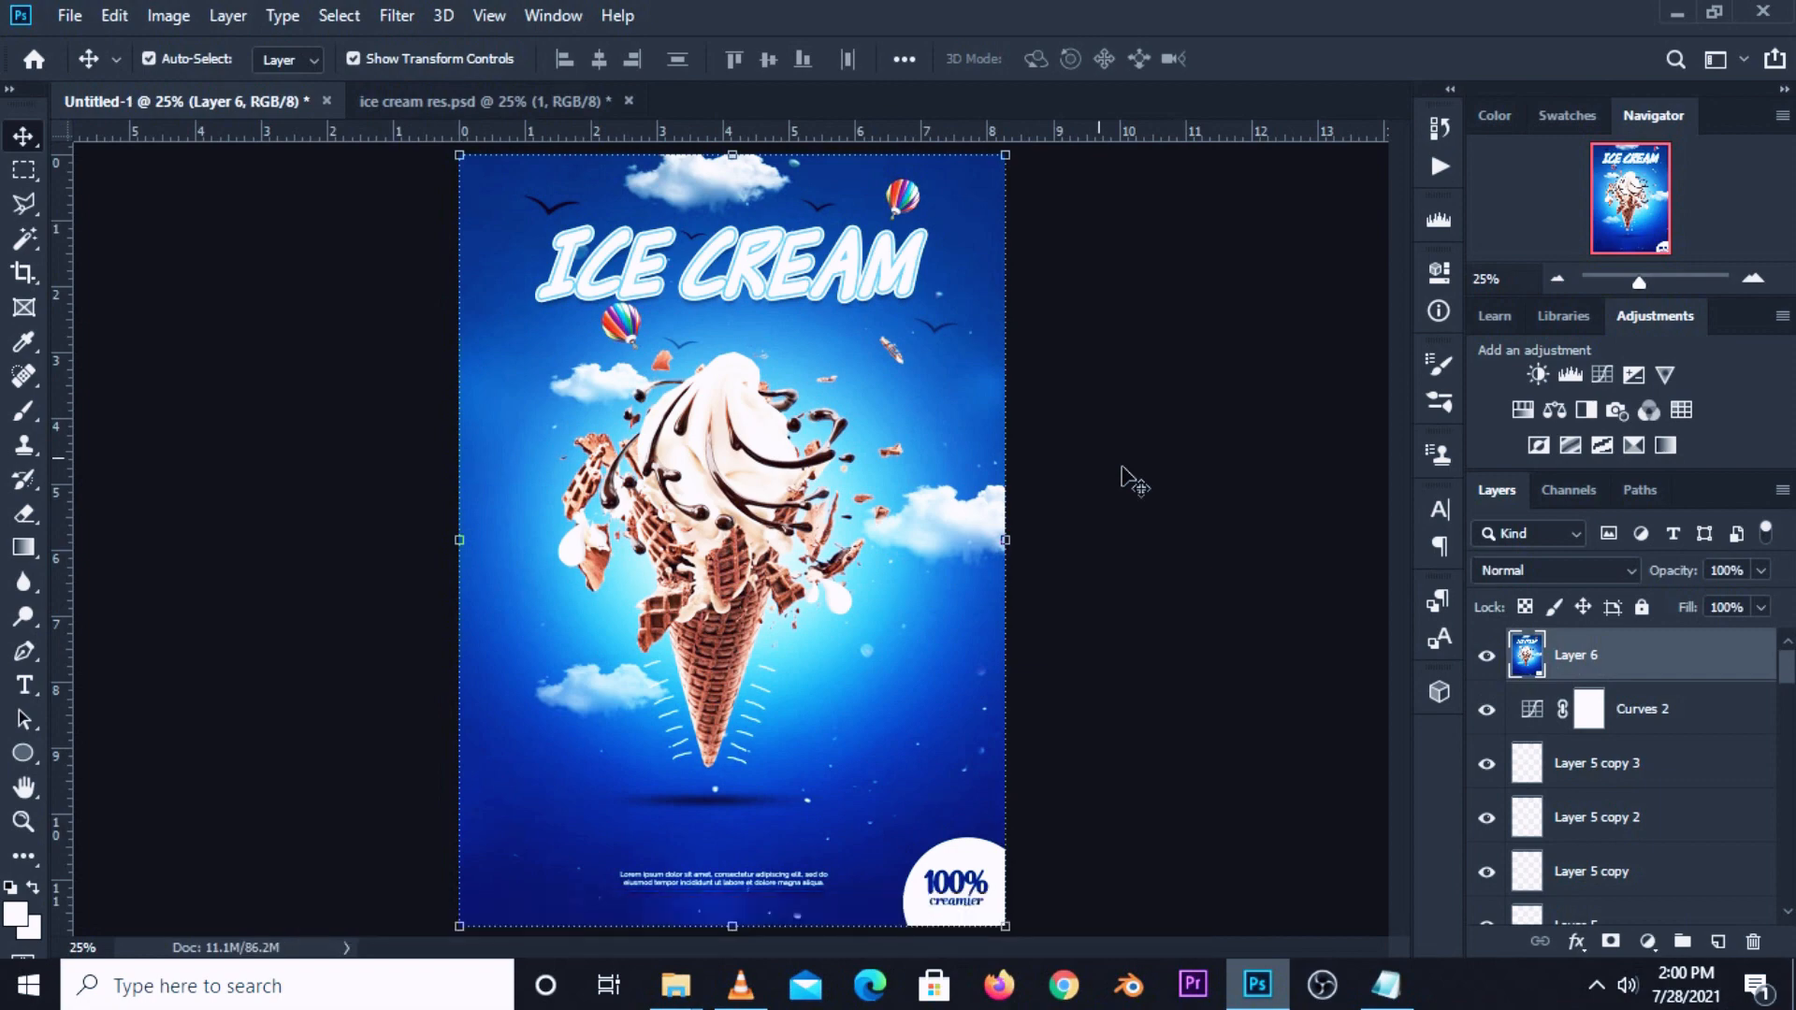
{"action": "left_click", "coordinate": [105, 16]}
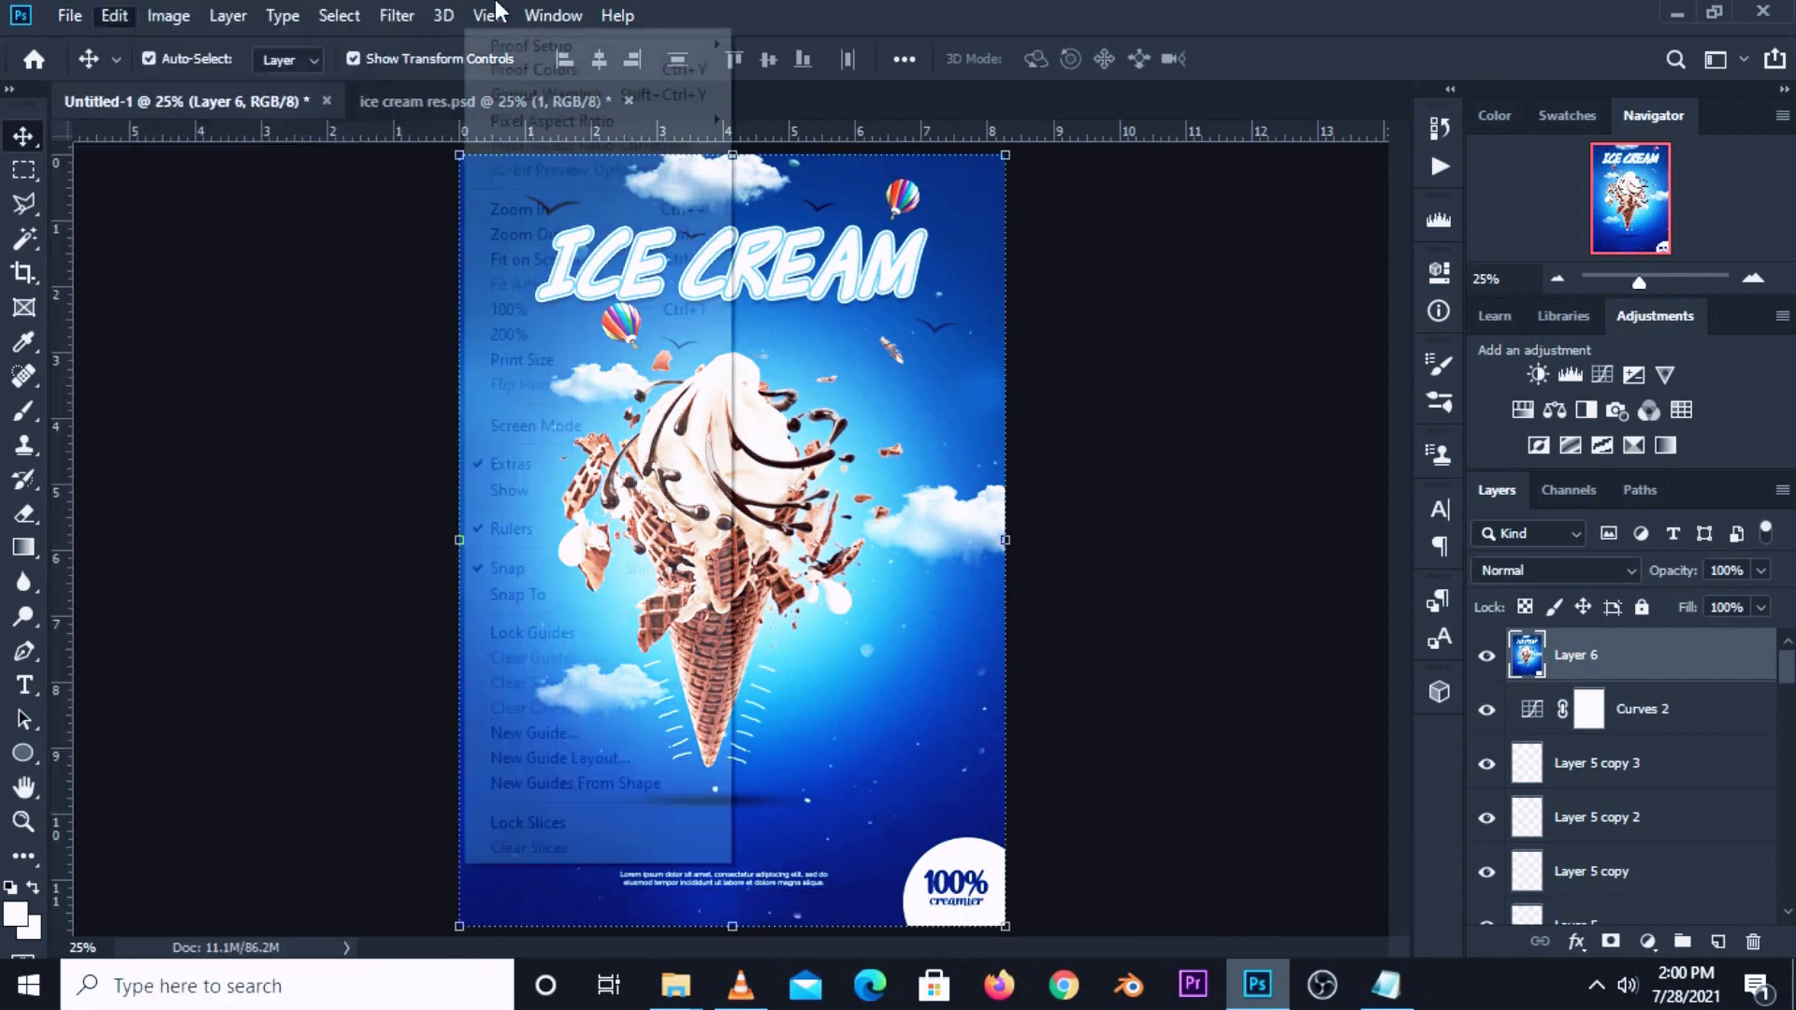
{"action": "left_click", "coordinate": [779, 4]}
{"action": "left_click", "coordinate": [397, 16]}
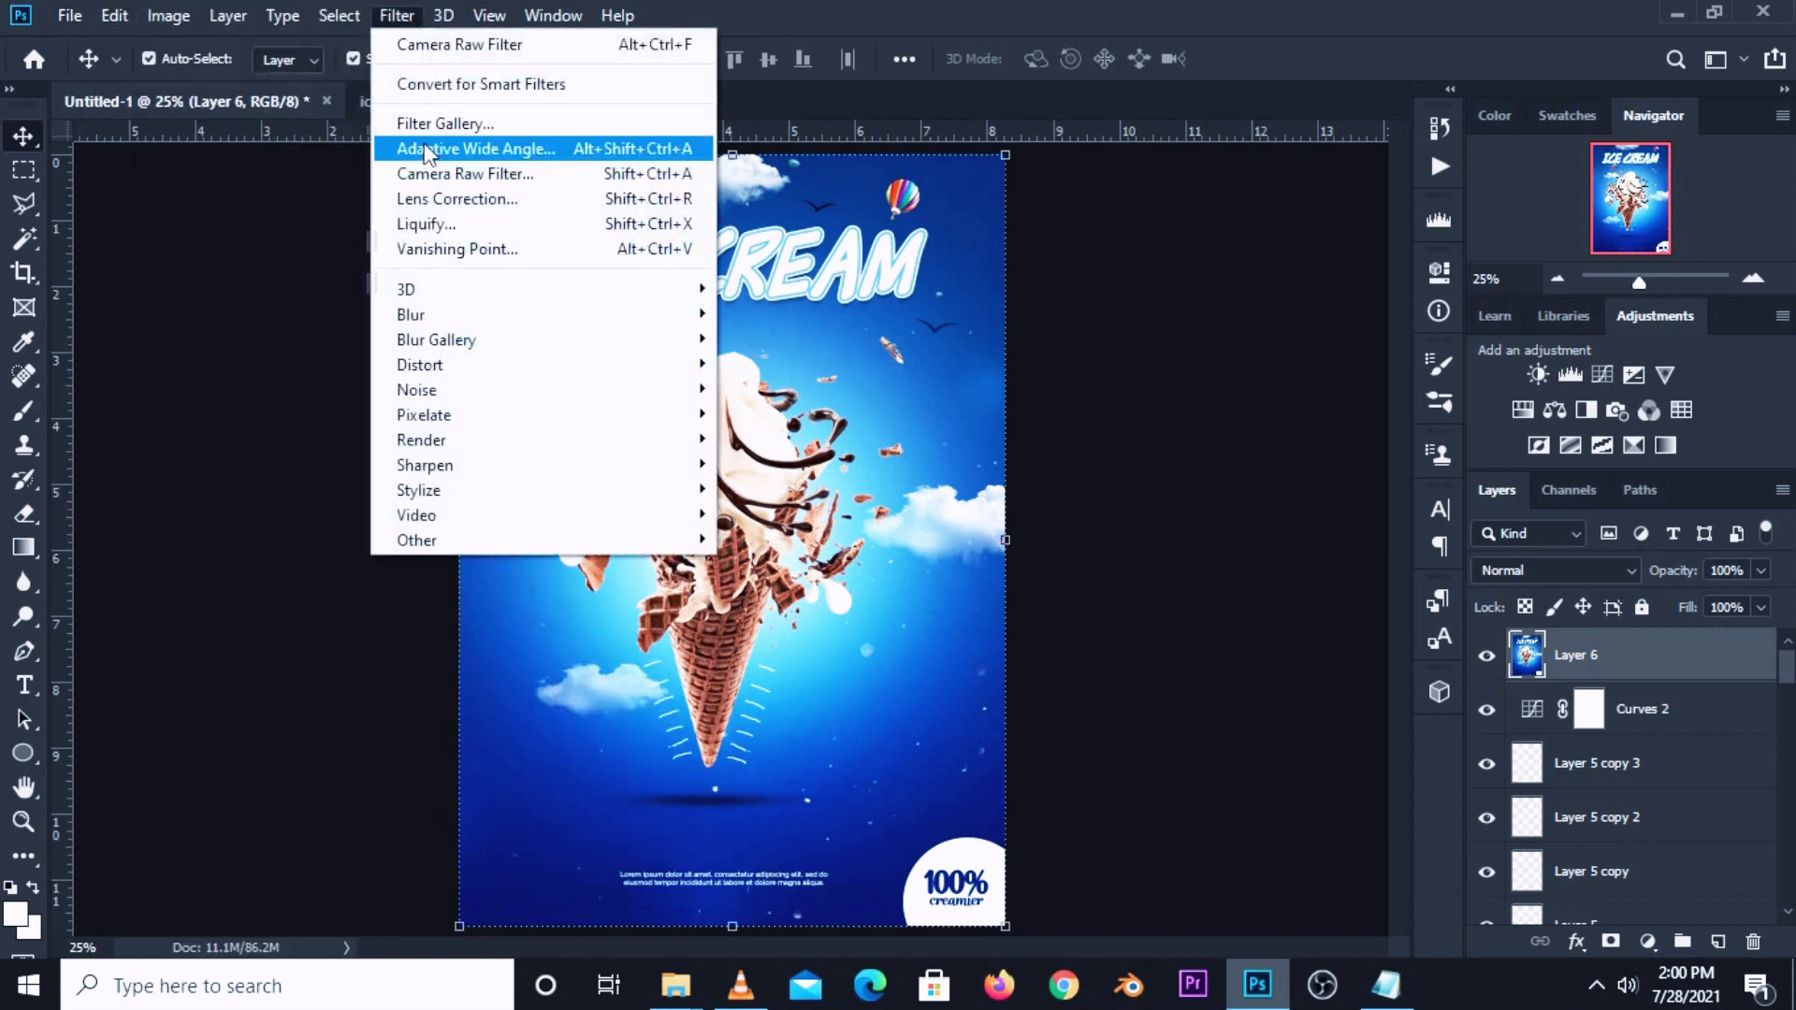
{"action": "left_click", "coordinate": [471, 176]}
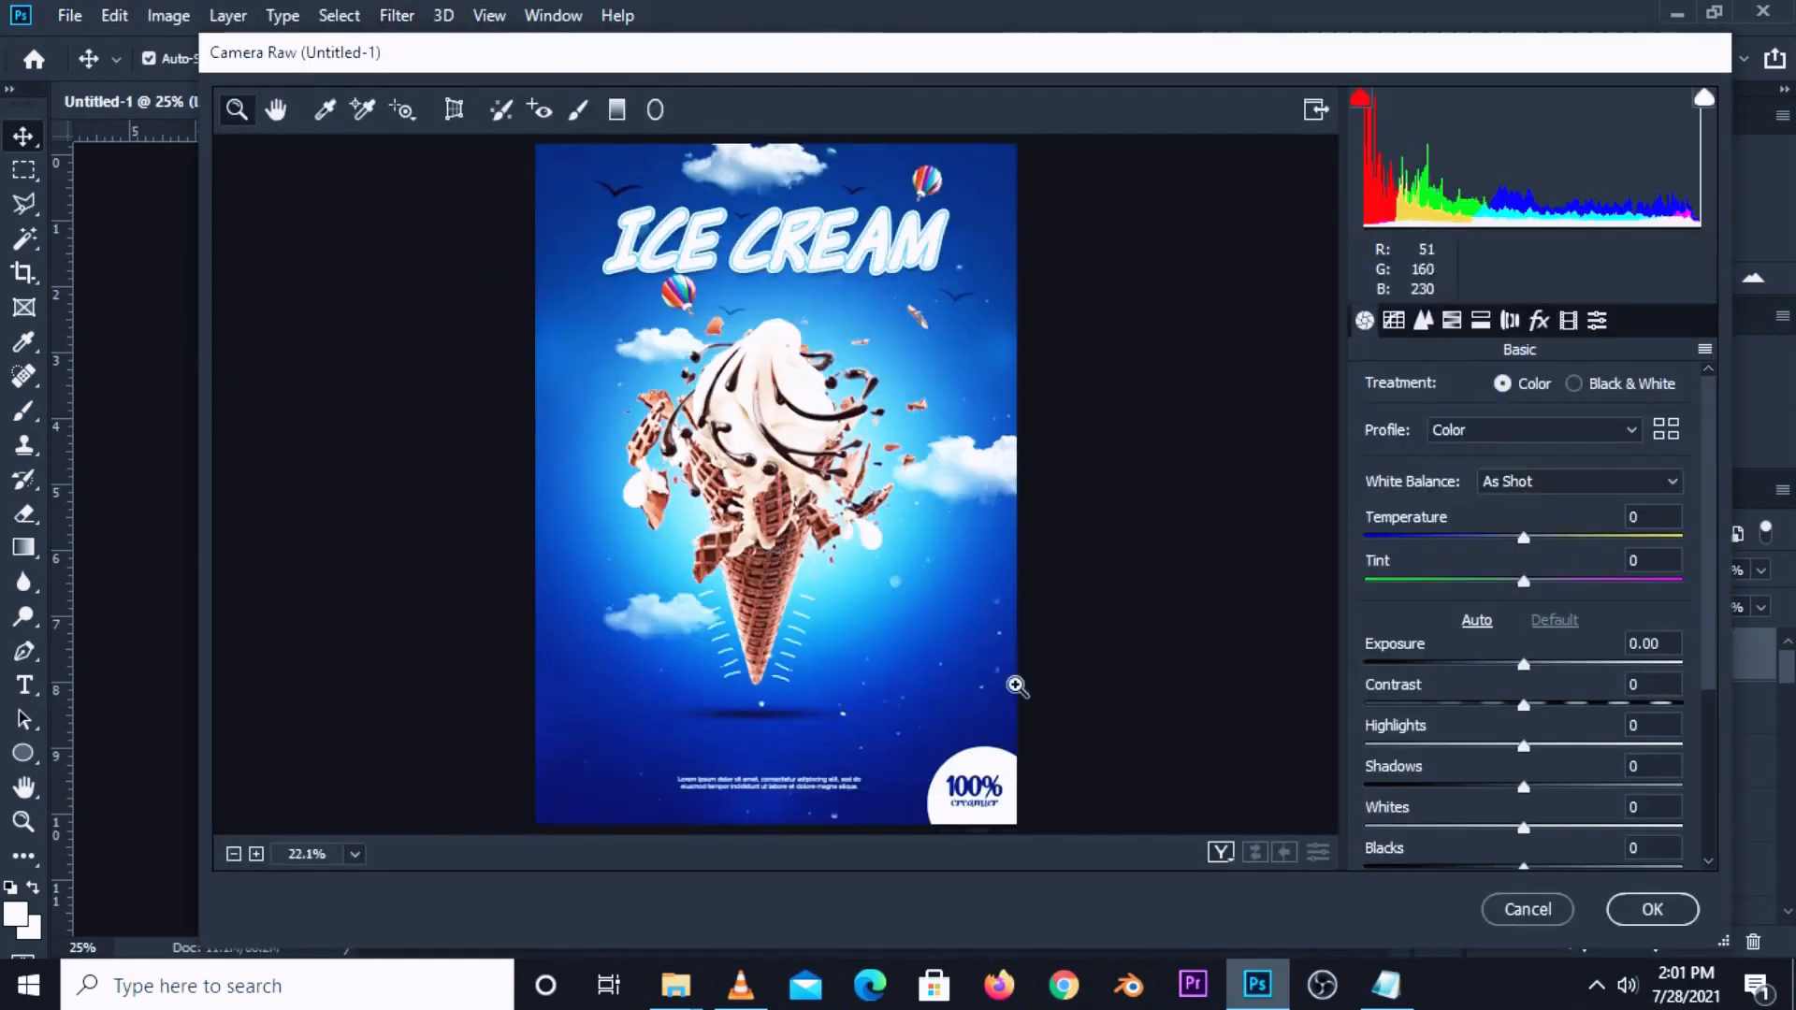
Set the Camera Raw exposure to -0.40, contrast to +3, highlights to +8, shadows to -3 and whites to -3.
{"action": "left_click_drag", "start_coordinate": [1524, 662], "coordinate": [1537, 746]}
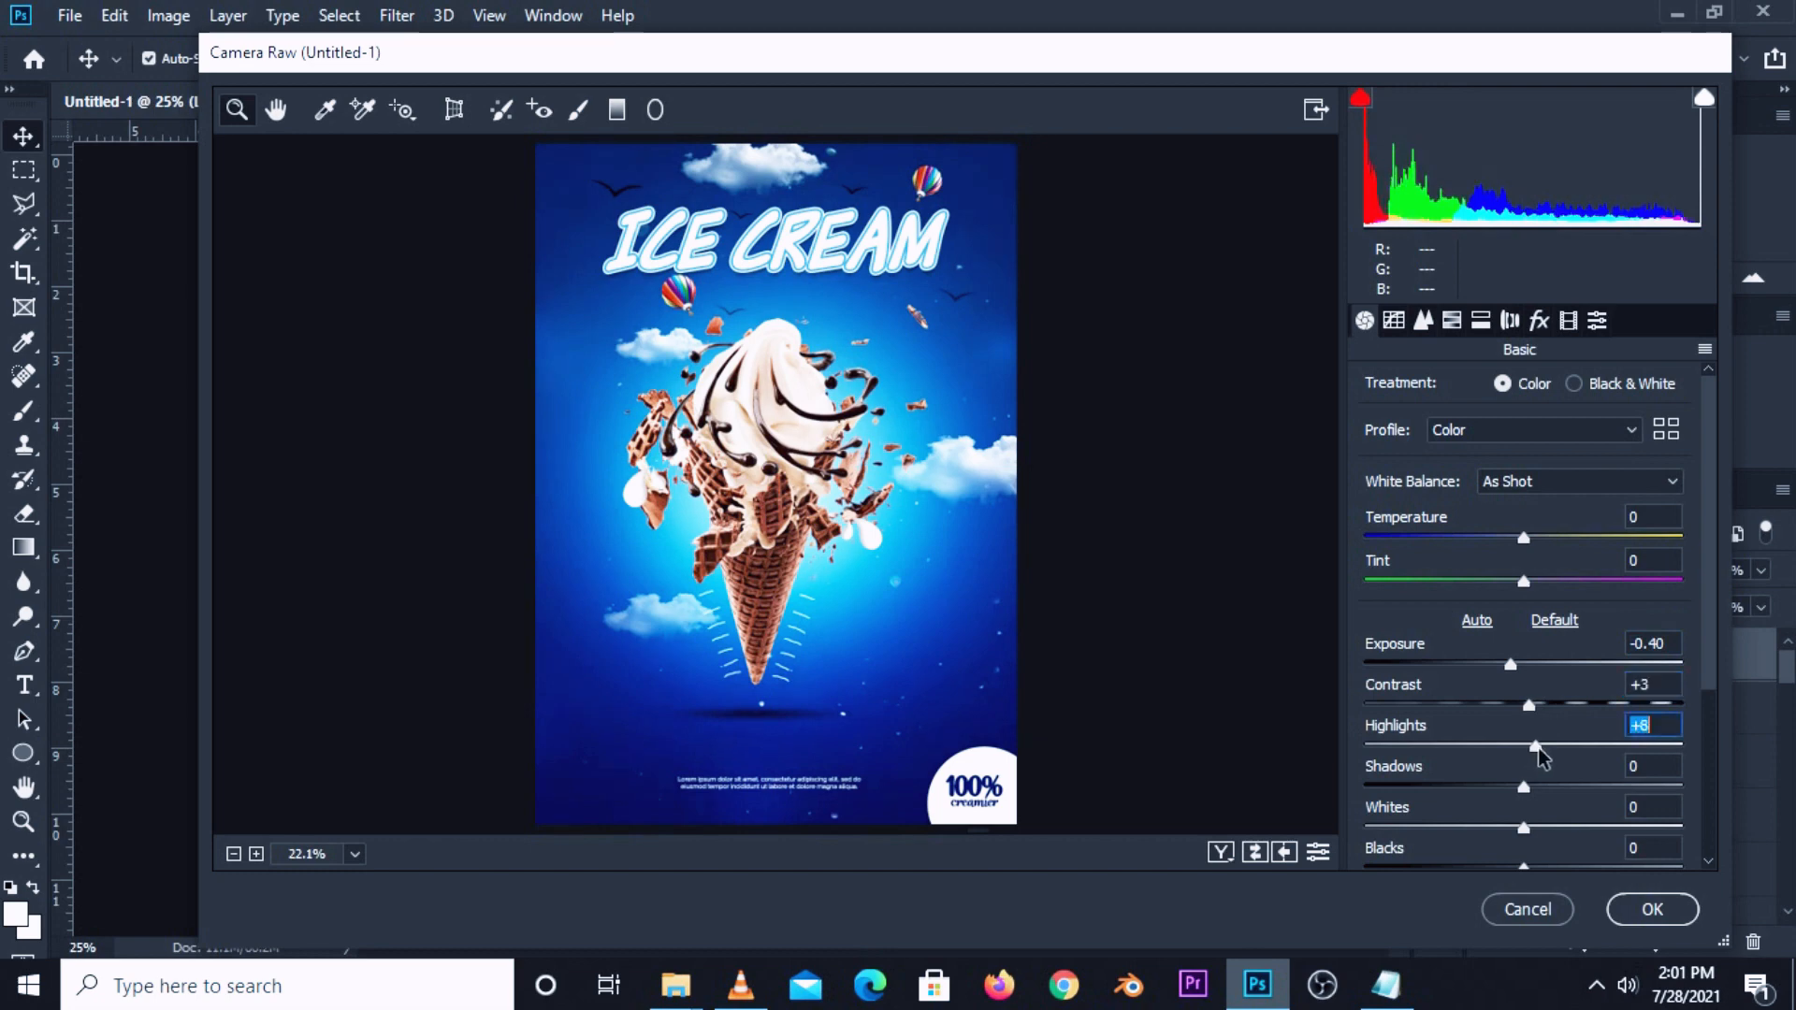
{"action": "left_click", "coordinate": [1523, 790]}
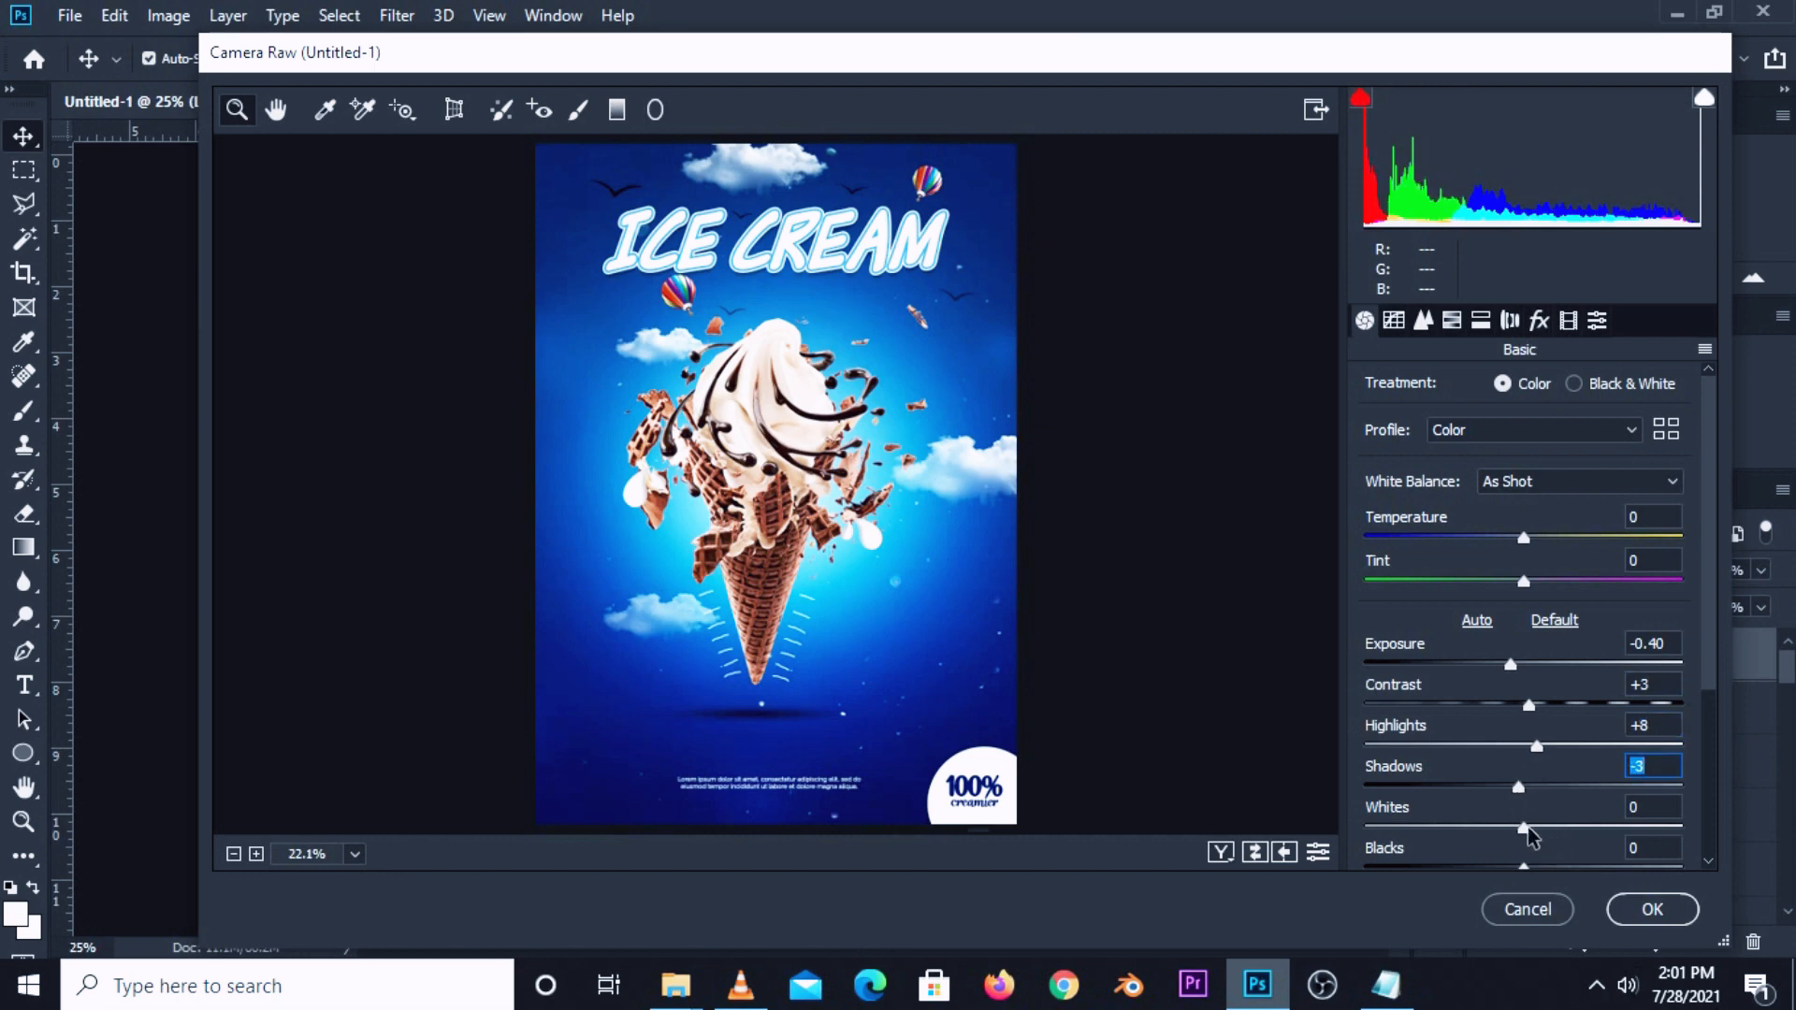
{"action": "left_click_drag", "start_coordinate": [1529, 827], "coordinate": [1523, 828]}
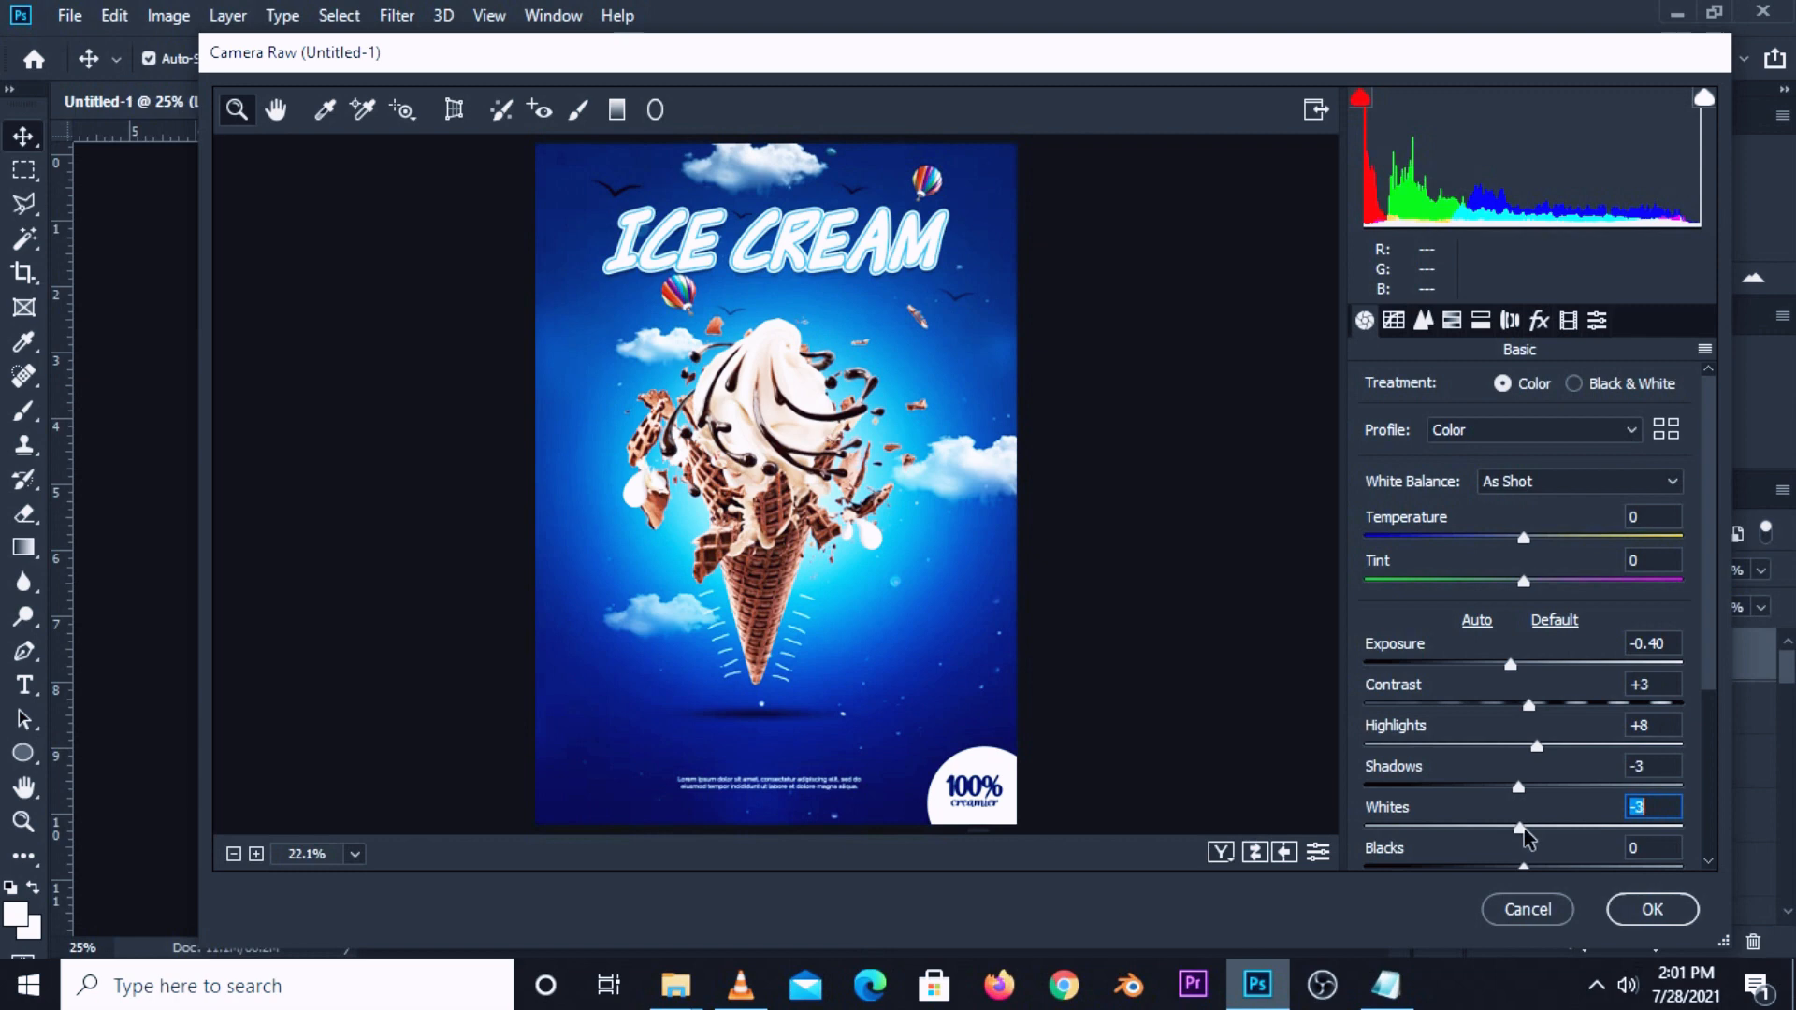
Set the Camera Raw blacks to +5 and texture to +9, review the slider values and apply the filter.
{"action": "scroll", "coordinate": [1714, 709], "scroll_direction": "down", "scroll_amount": 2}
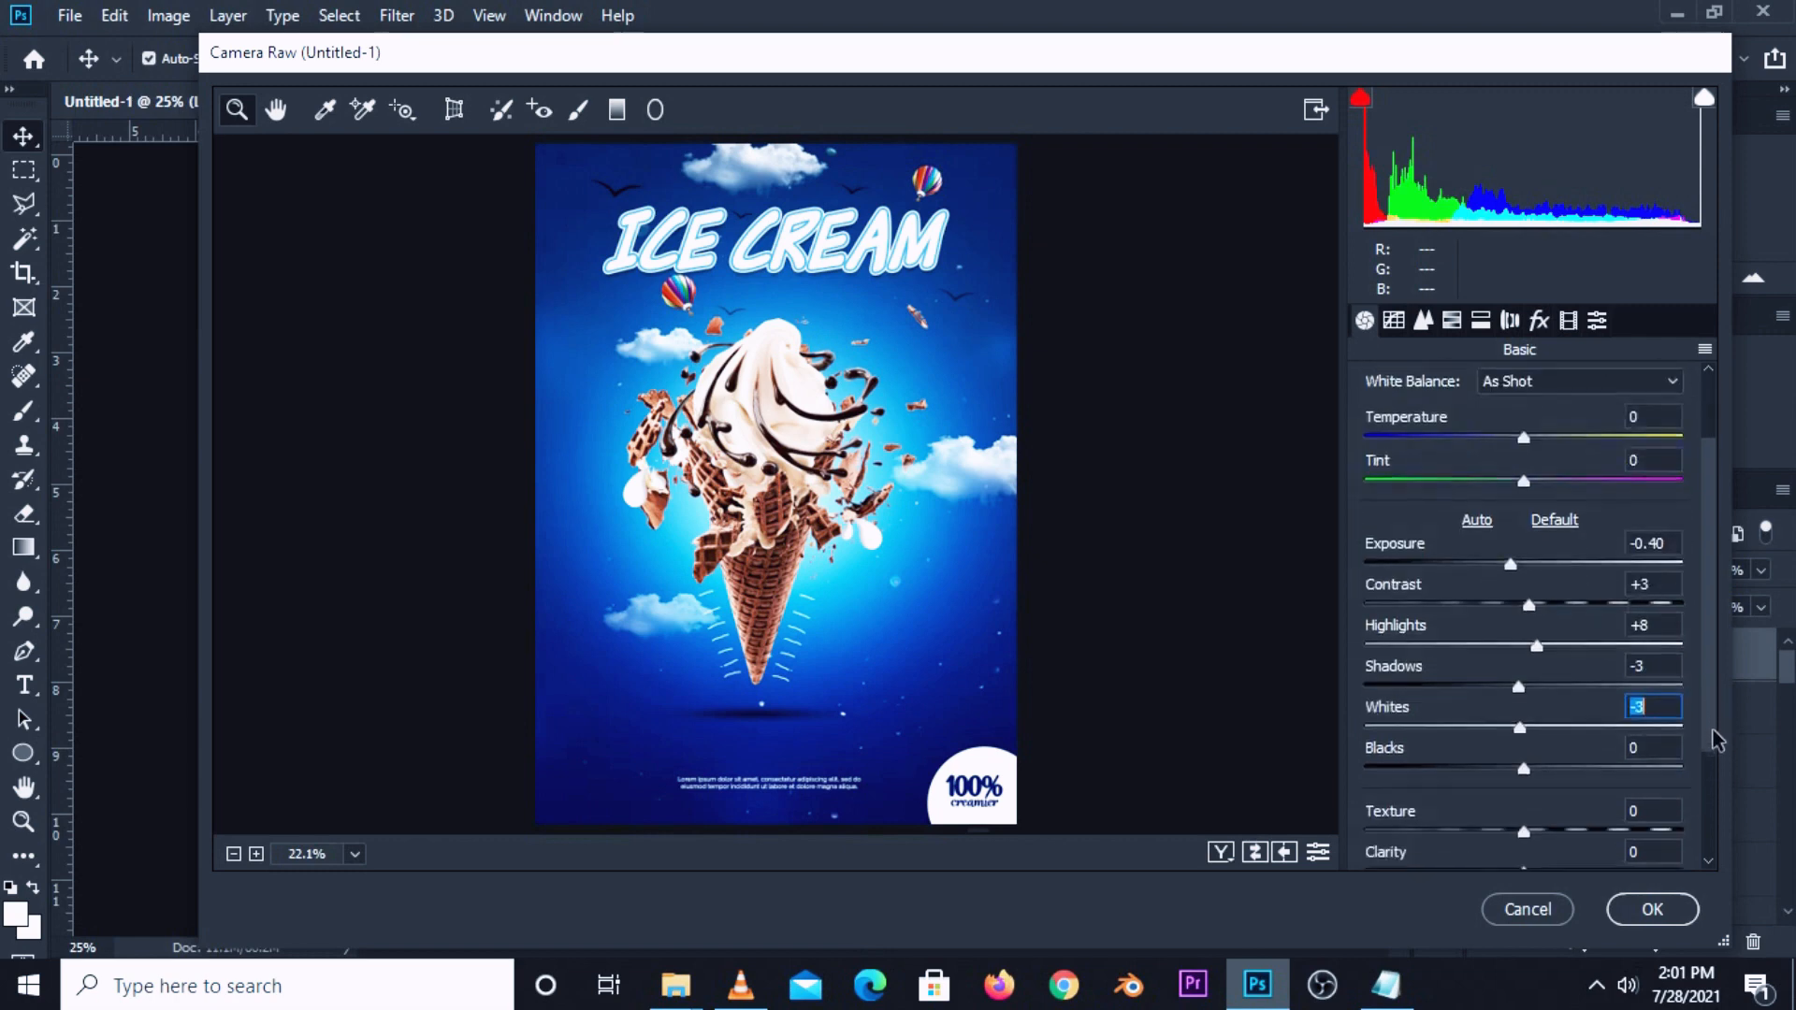
{"action": "scroll", "coordinate": [1713, 730], "scroll_direction": "down", "scroll_amount": 1}
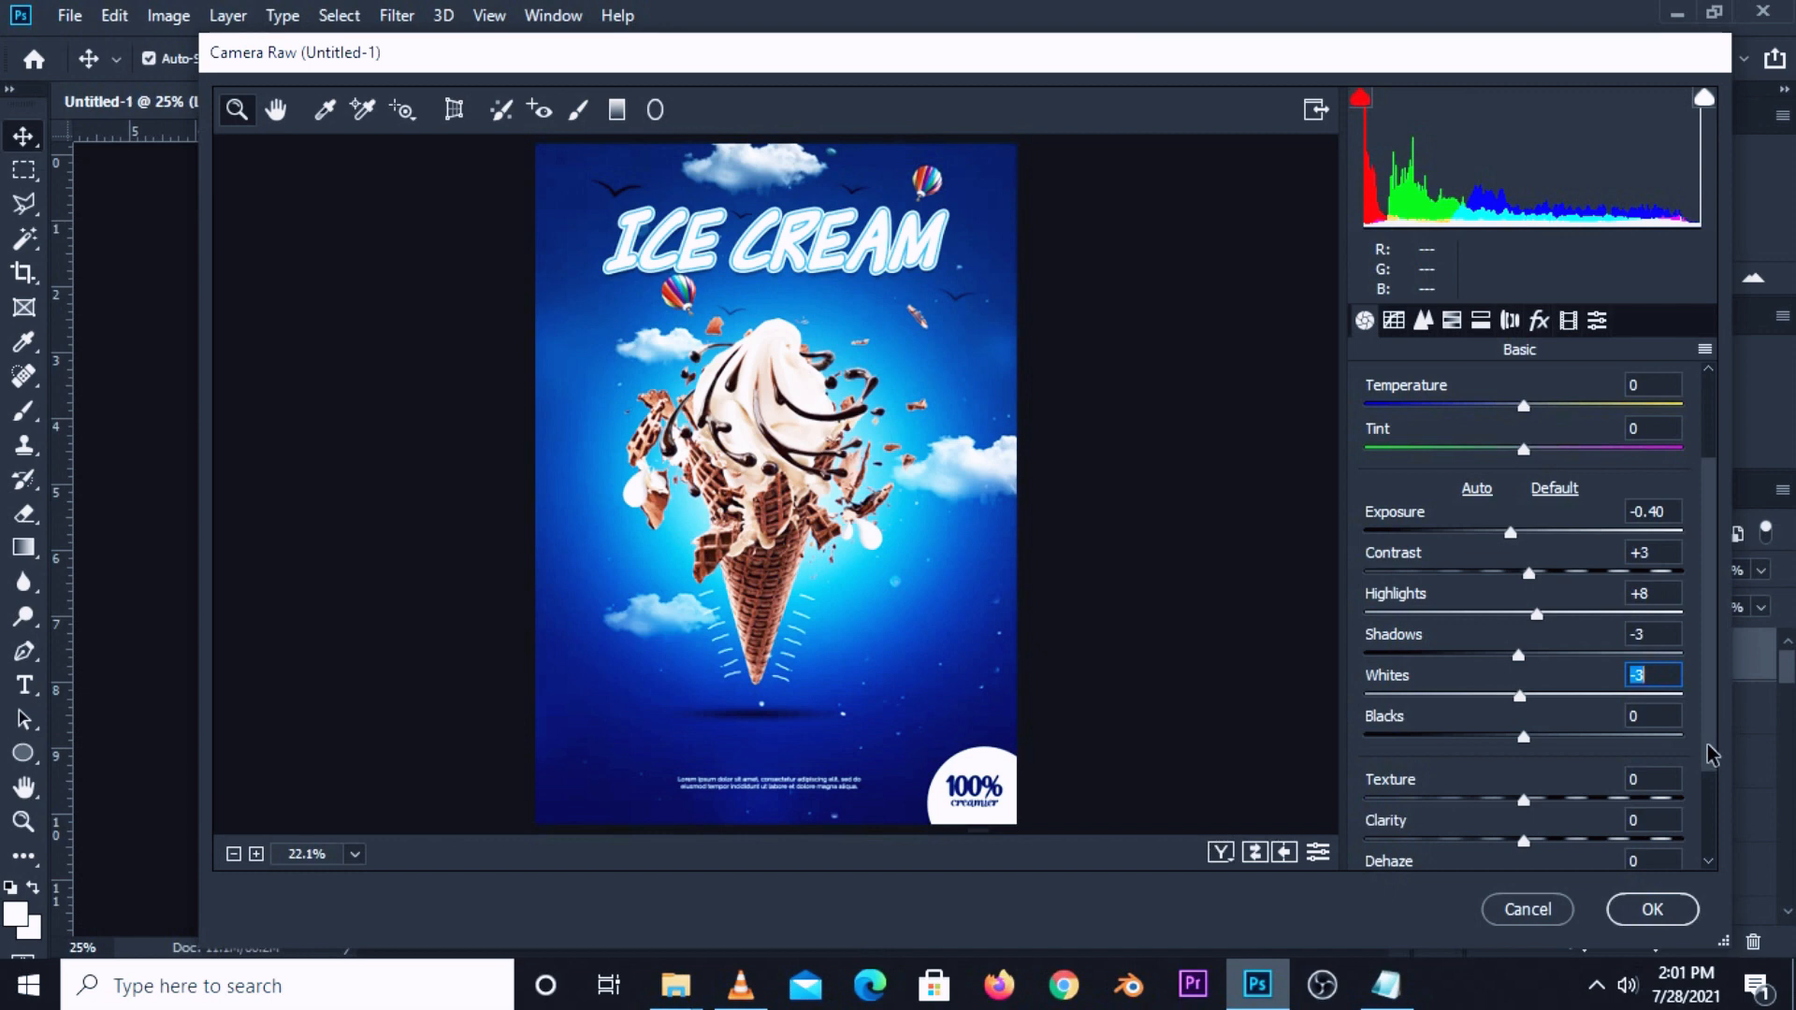
{"action": "left_click_drag", "start_coordinate": [1530, 740], "coordinate": [1534, 744]}
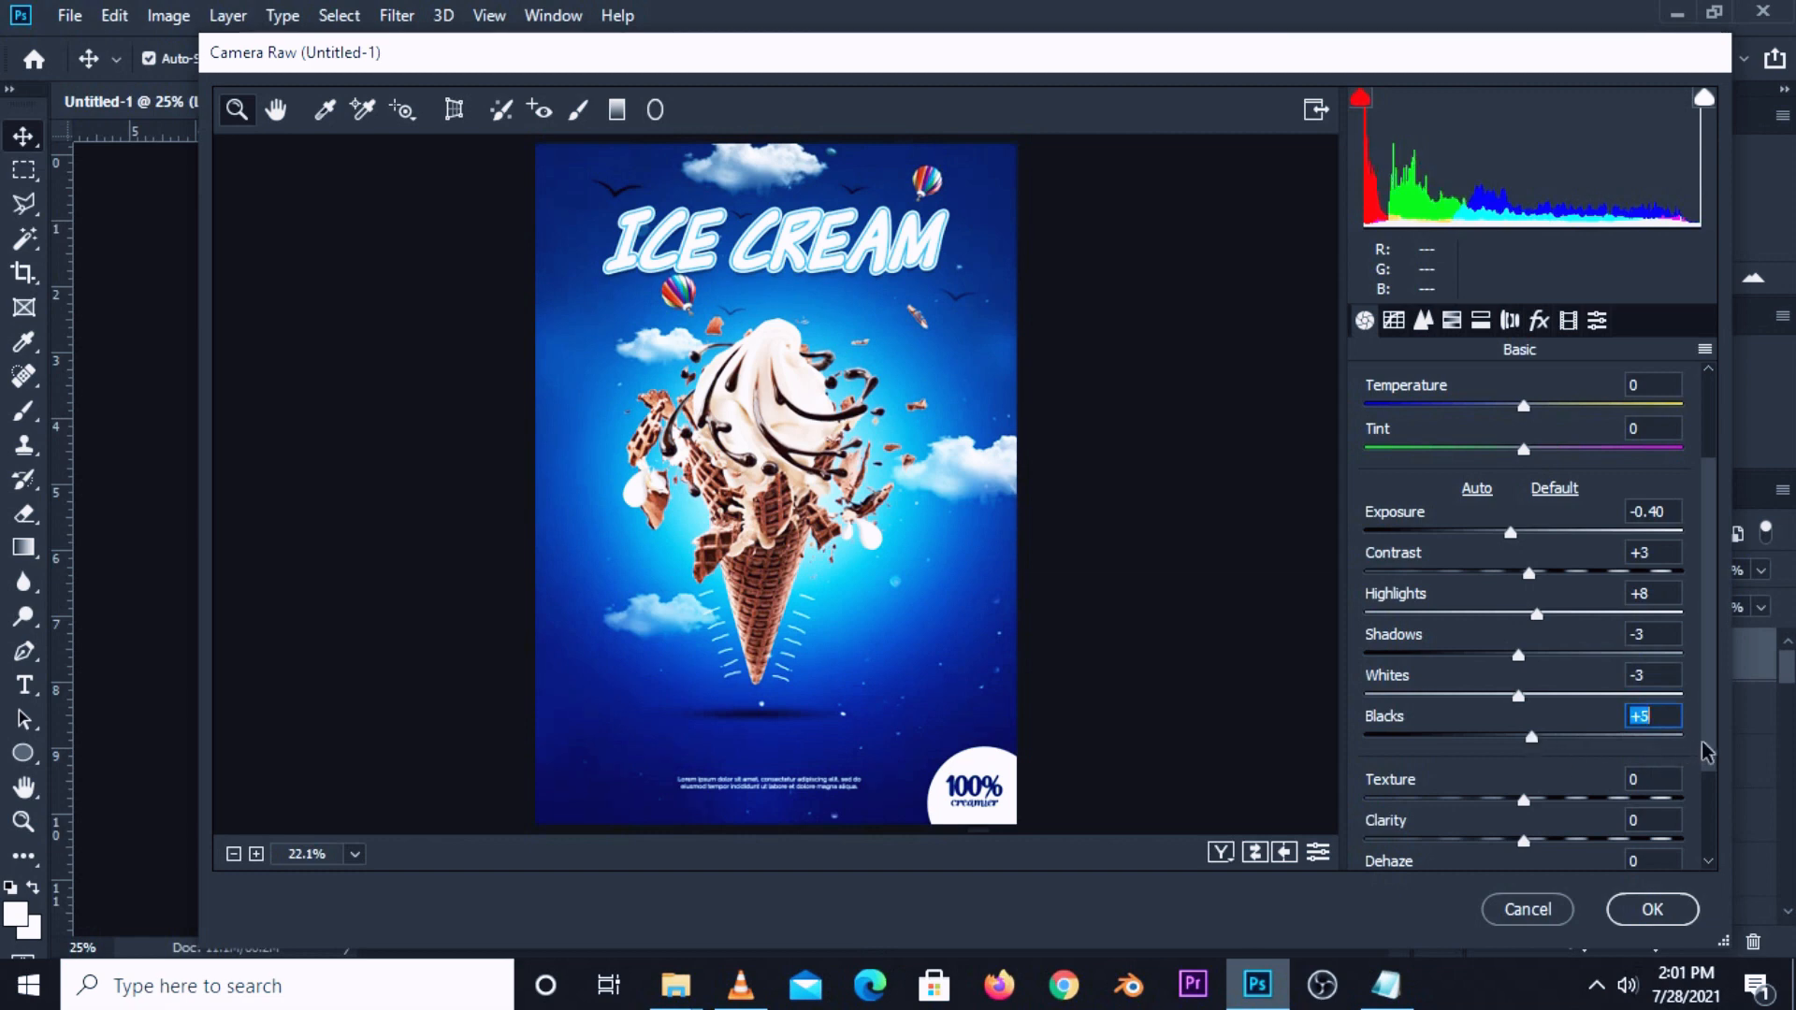
{"action": "left_click_drag", "start_coordinate": [1707, 747], "coordinate": [1711, 761]}
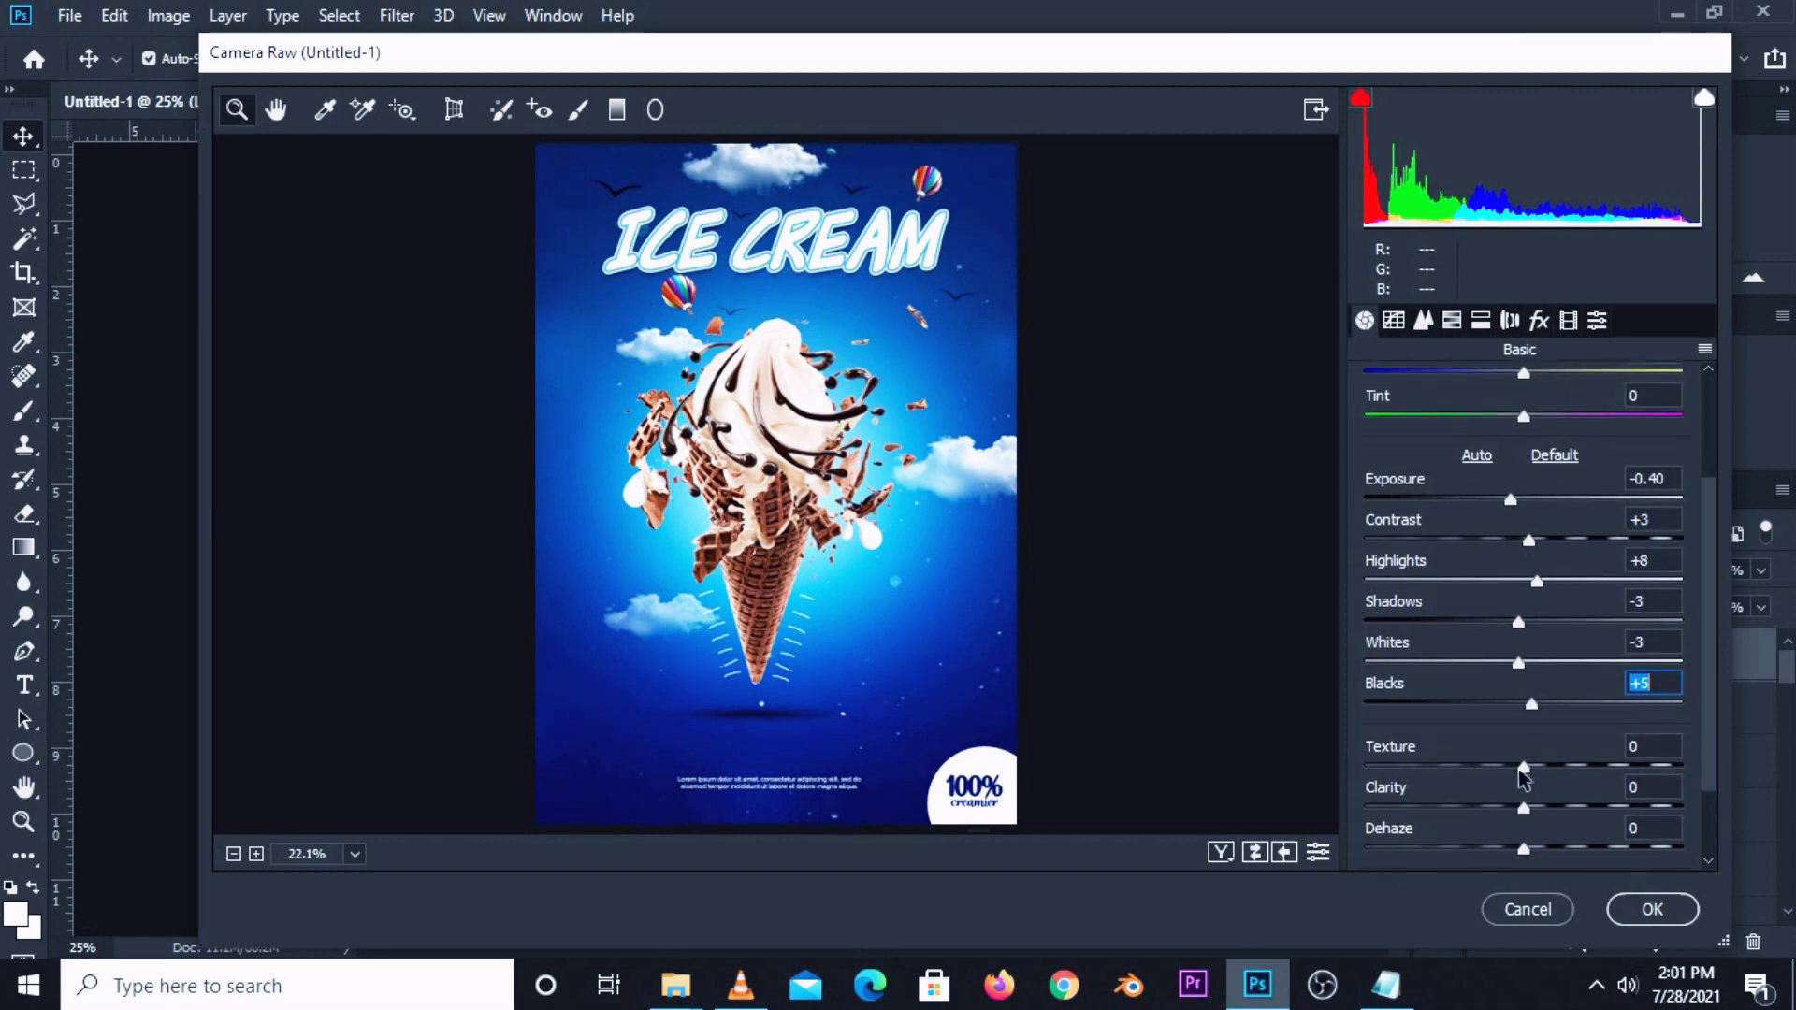
{"action": "left_click_drag", "start_coordinate": [1524, 765], "coordinate": [1530, 763]}
{"action": "left_click", "coordinate": [1666, 682]}
{"action": "left_click", "coordinate": [1651, 642]}
{"action": "left_click", "coordinate": [1652, 601]}
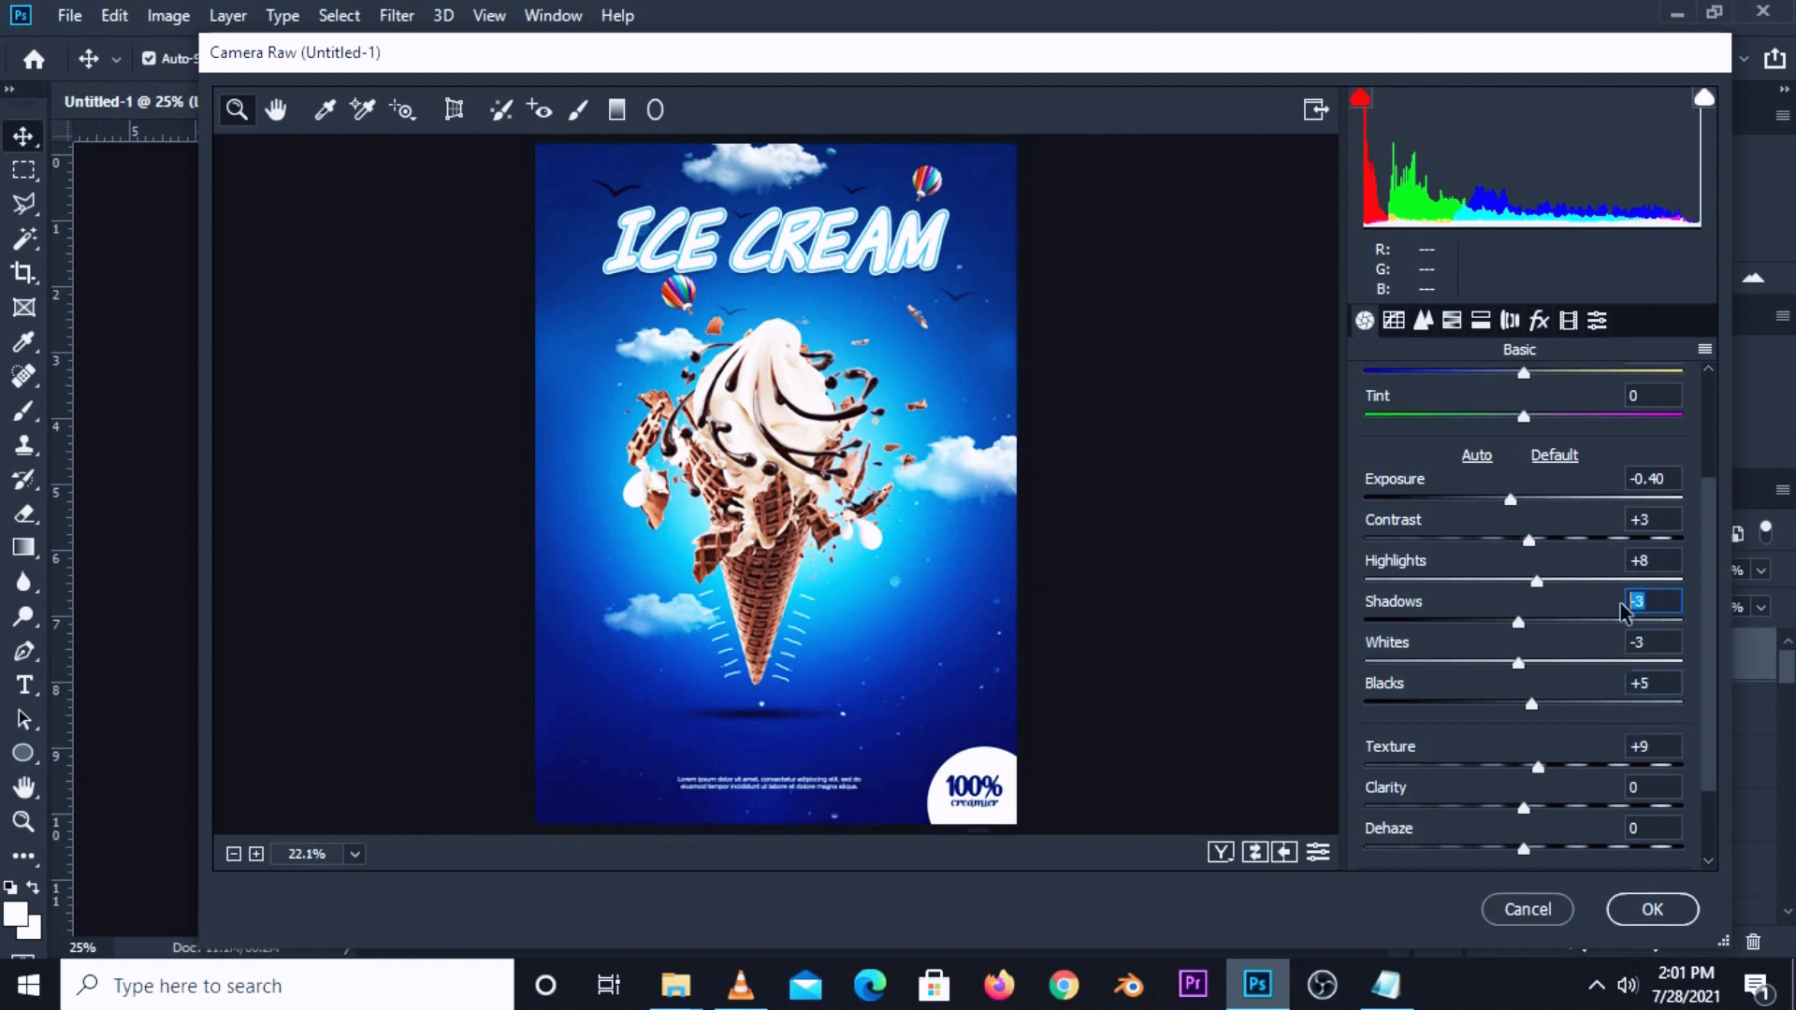
{"action": "left_click", "coordinate": [1635, 560]}
{"action": "left_click", "coordinate": [1664, 520]}
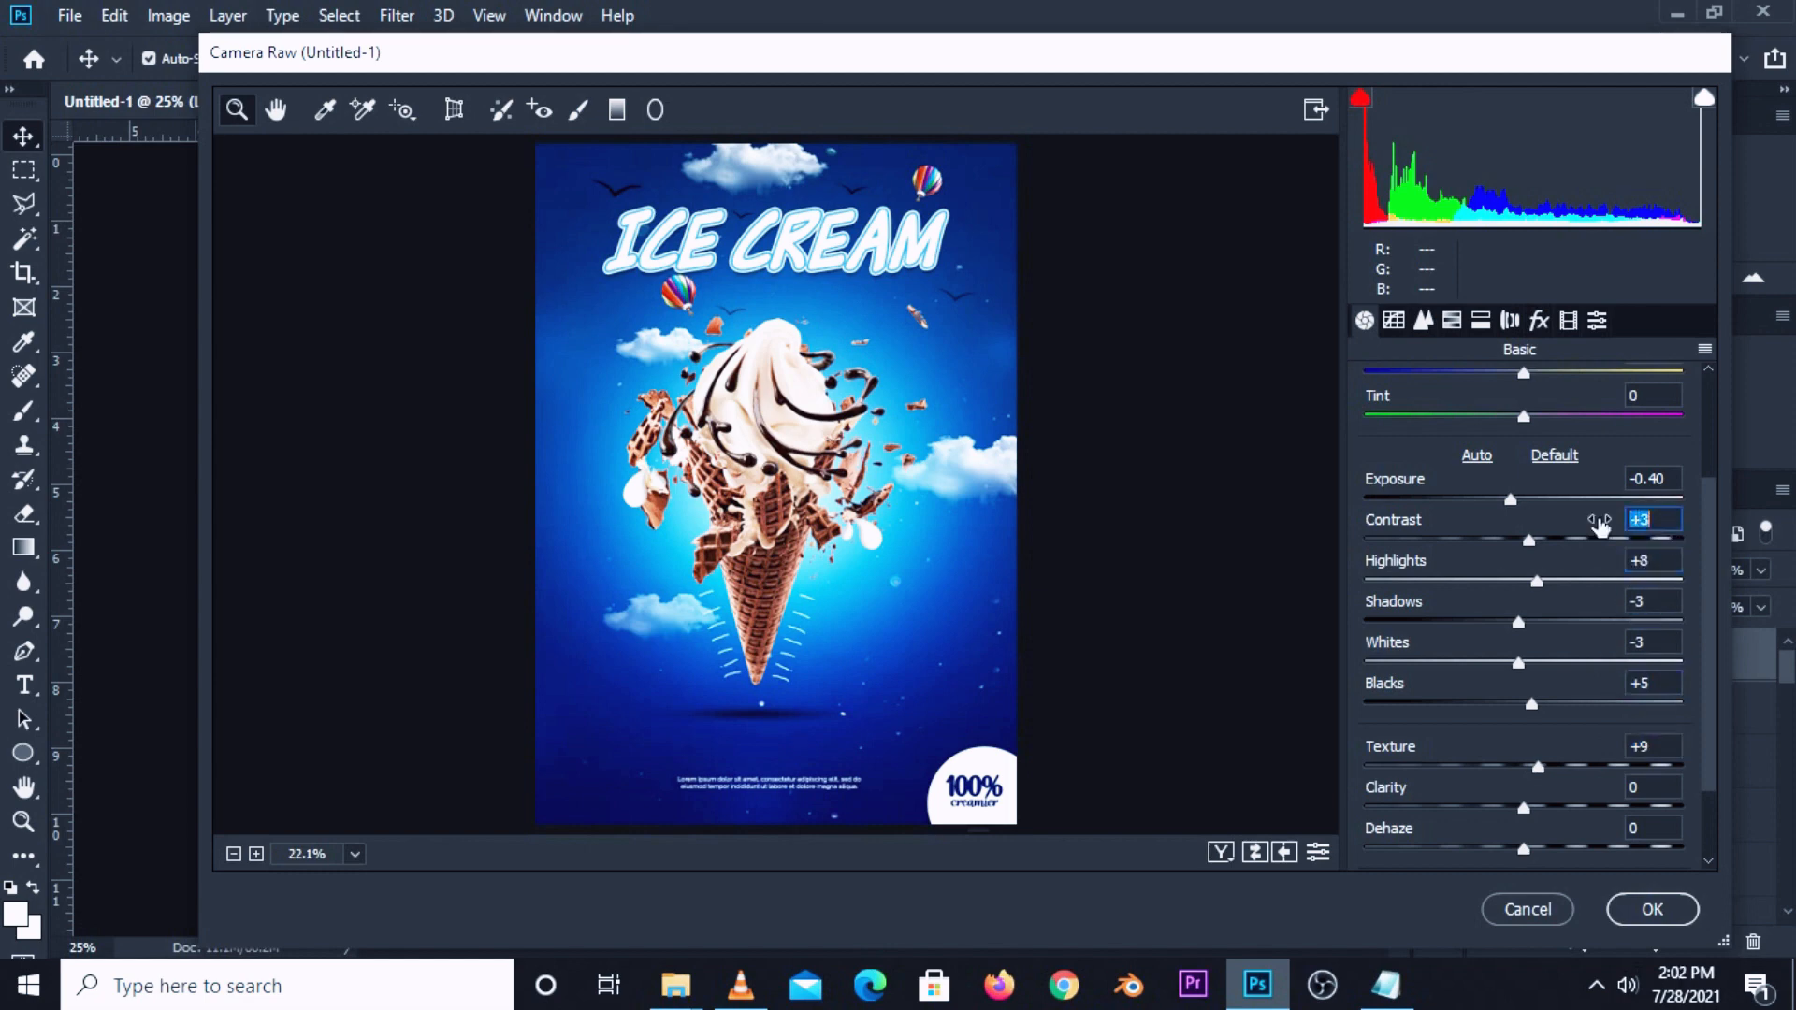
{"action": "left_click", "coordinate": [1660, 478]}
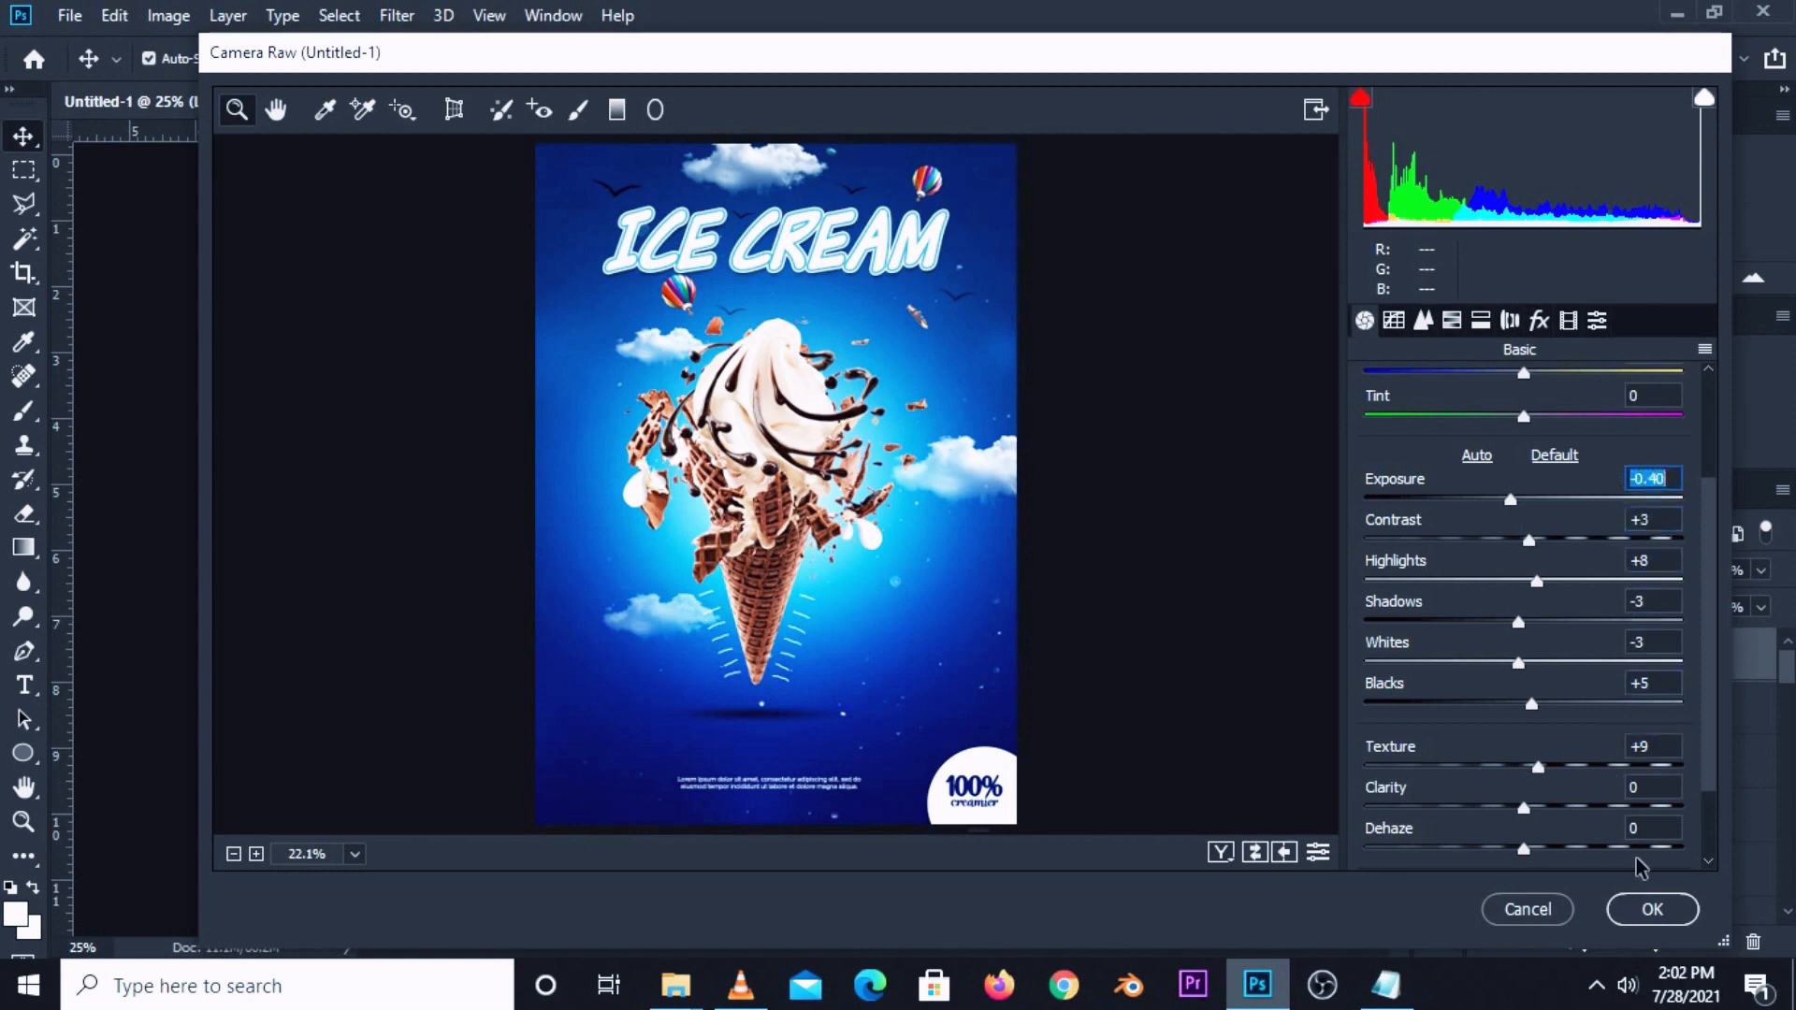
{"action": "left_click", "coordinate": [1648, 906]}
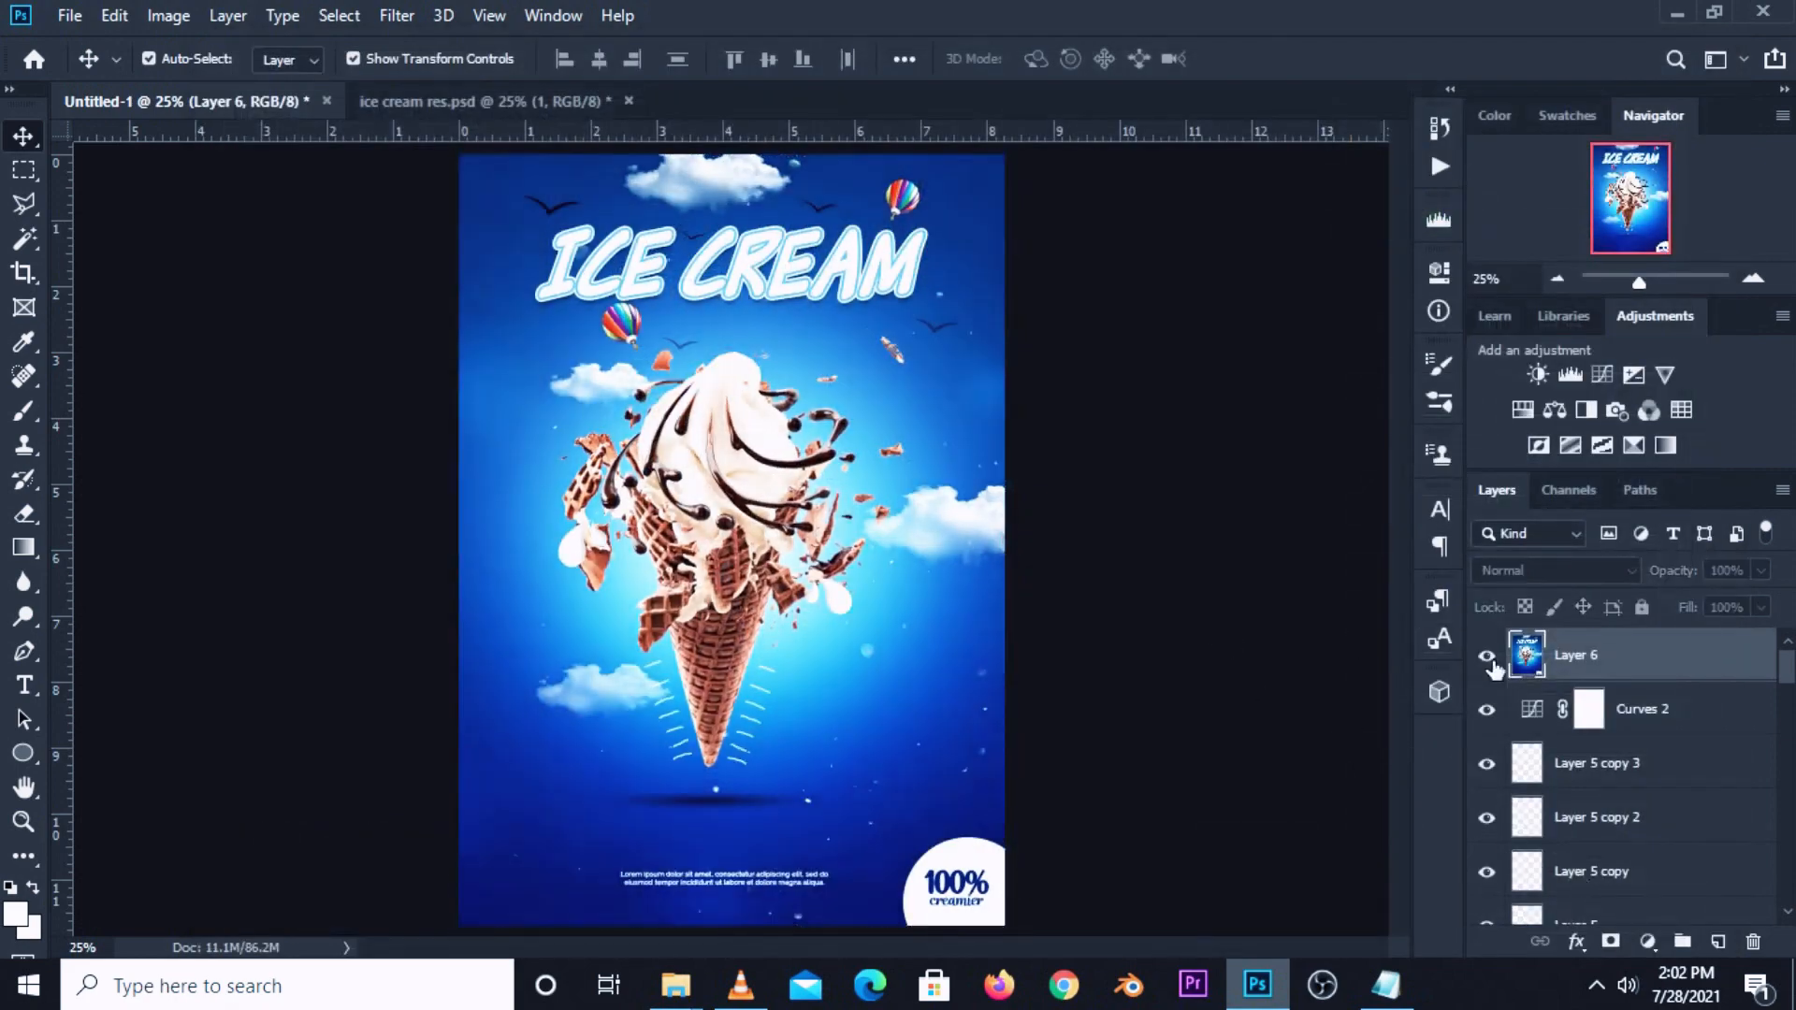
{"action": "left_click", "coordinate": [1278, 656]}
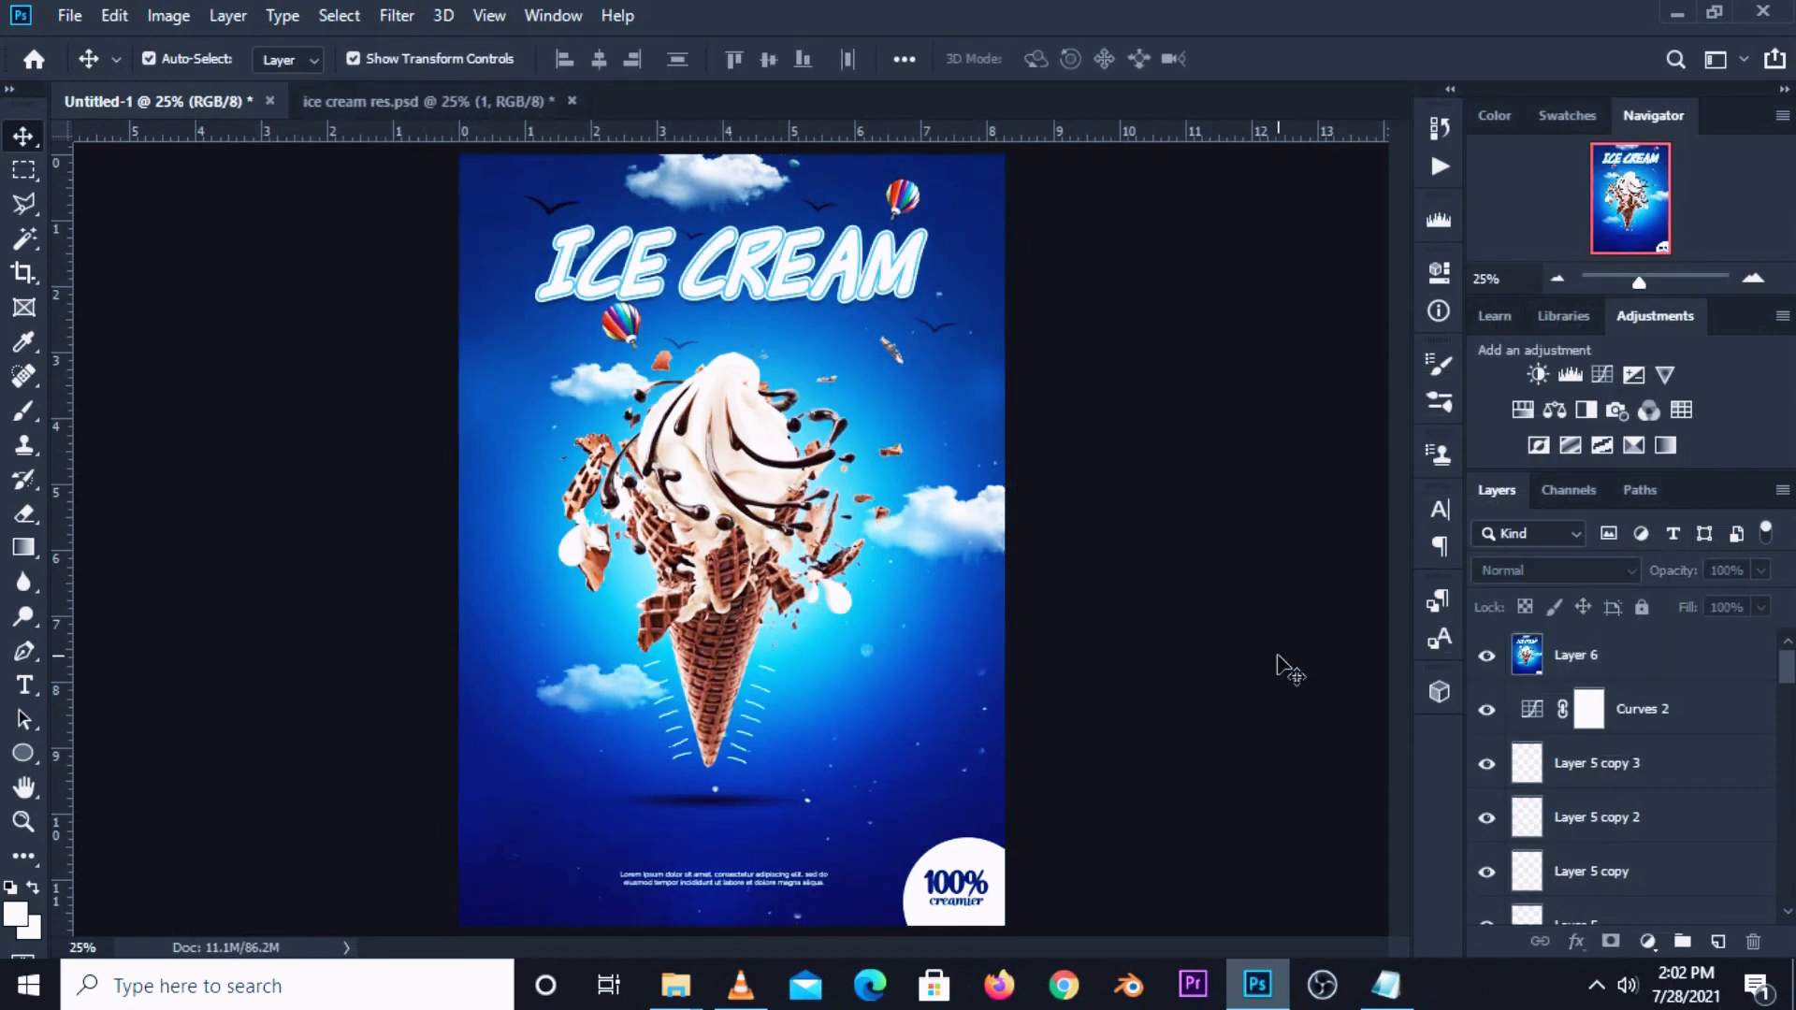
Examine the finished poster up close from the title to the cone tip, tagline and badge, and as a whole.
{"action": "key", "text": "ctrl+0"}
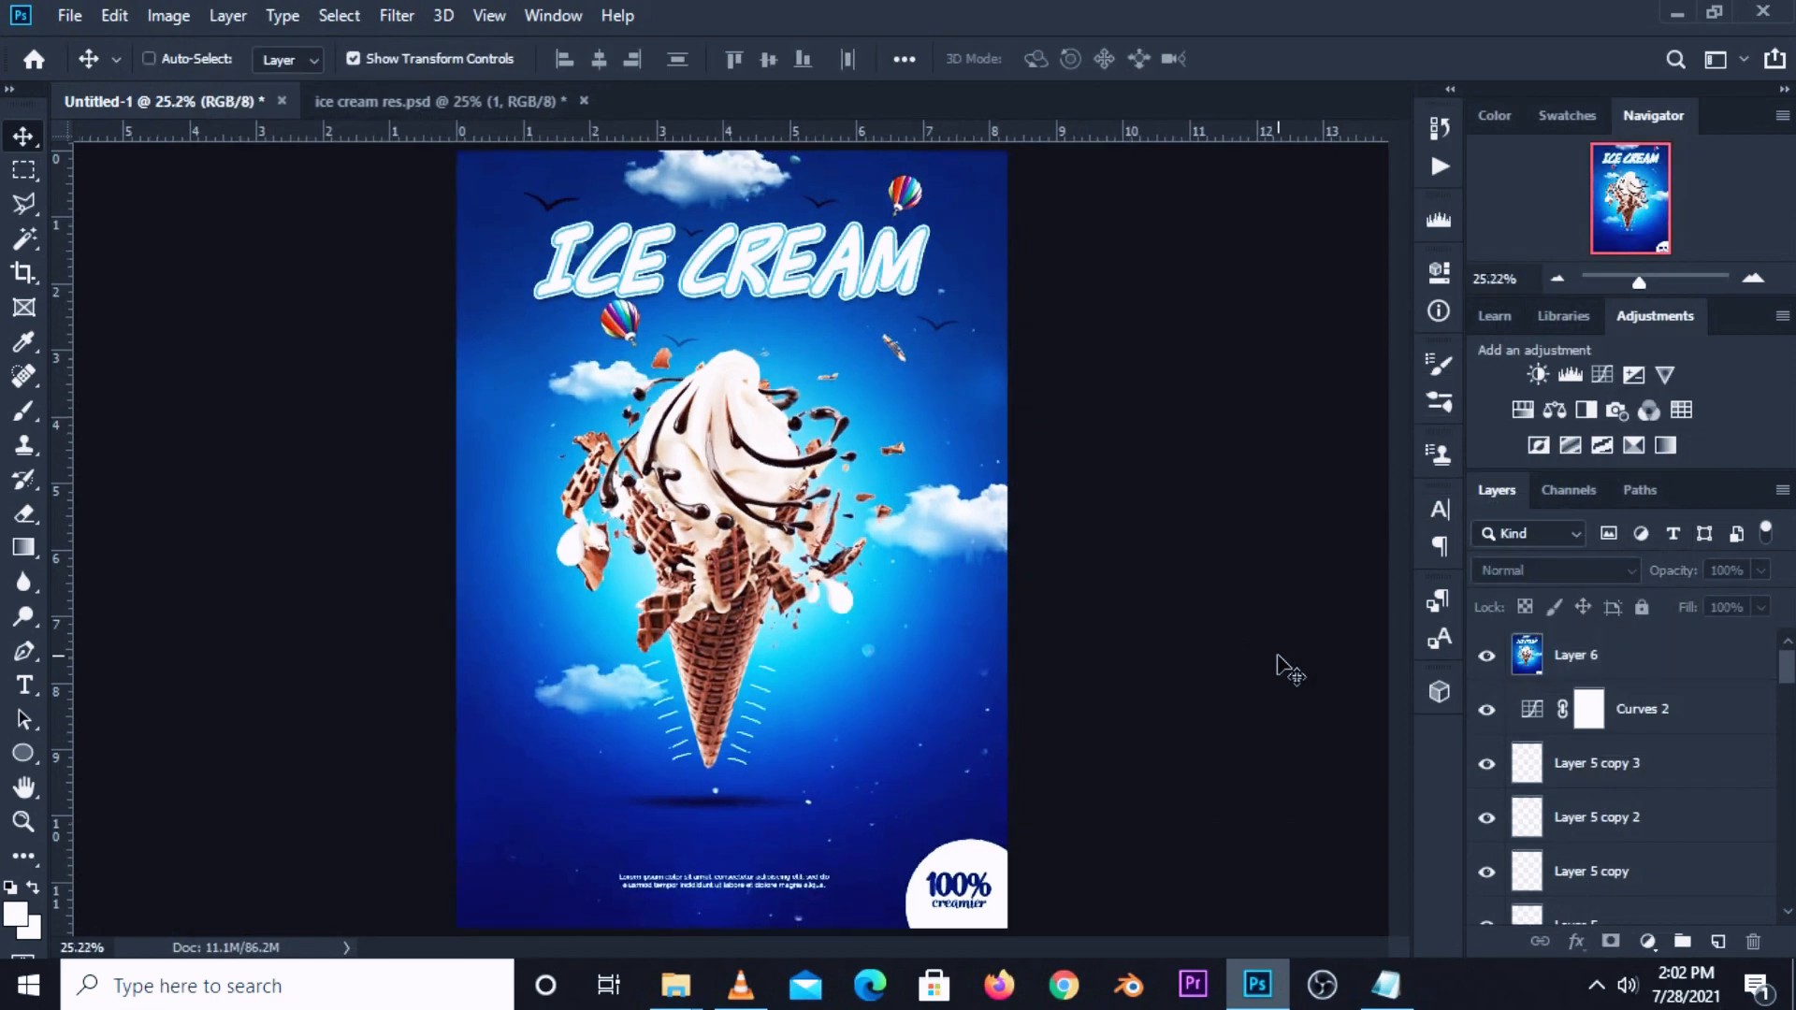
{"action": "key", "text": "ctrl+plus"}
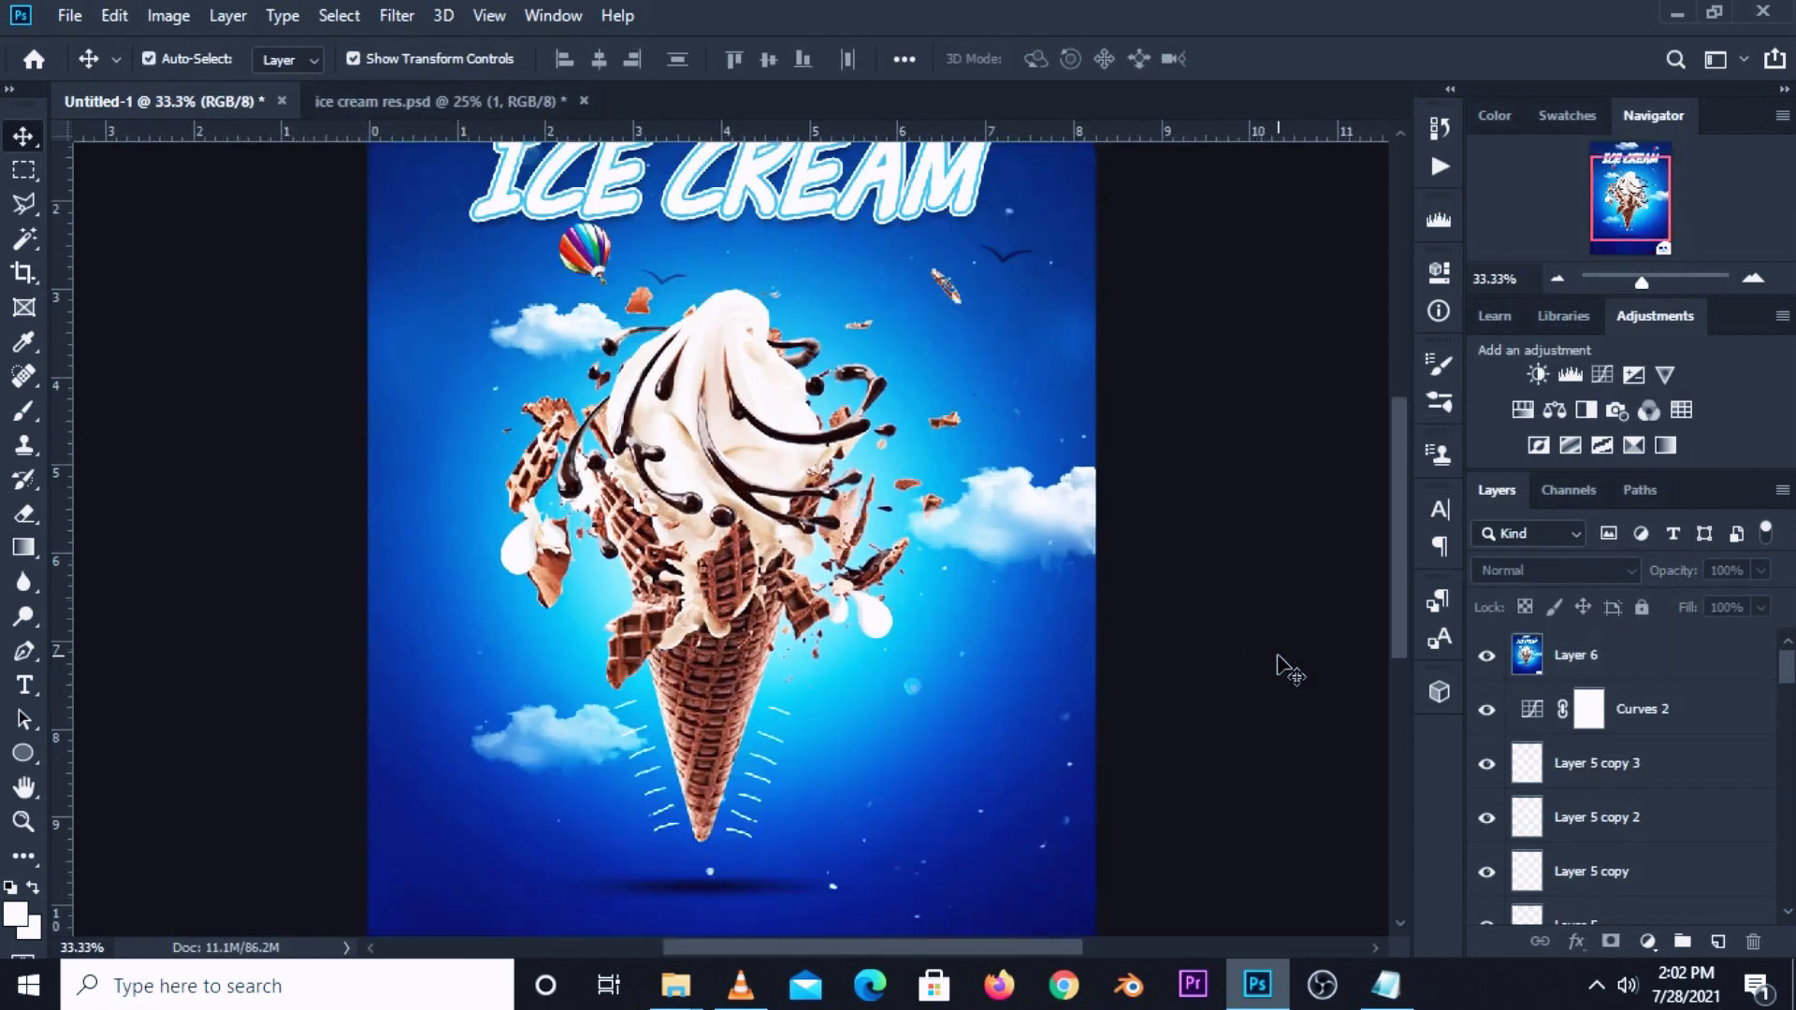
{"action": "left_click_drag", "start_coordinate": [1400, 631], "coordinate": [1408, 557]}
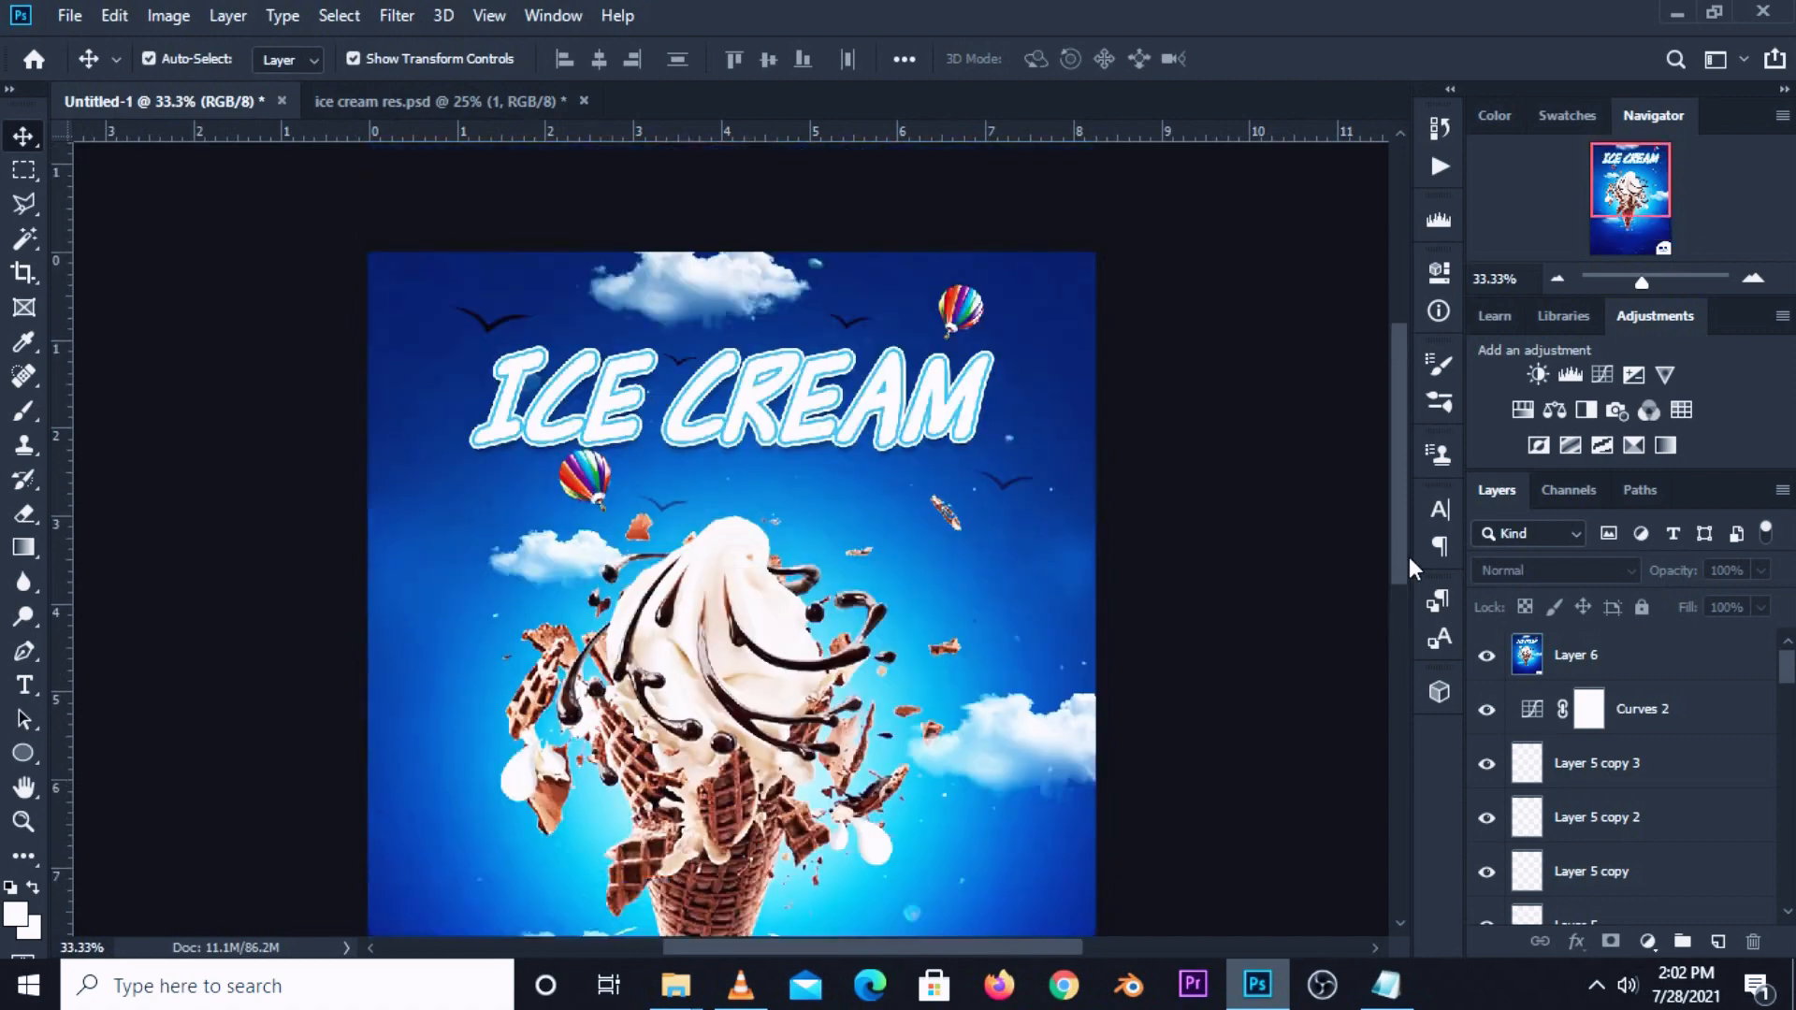
{"action": "key", "text": "ctrl+plus"}
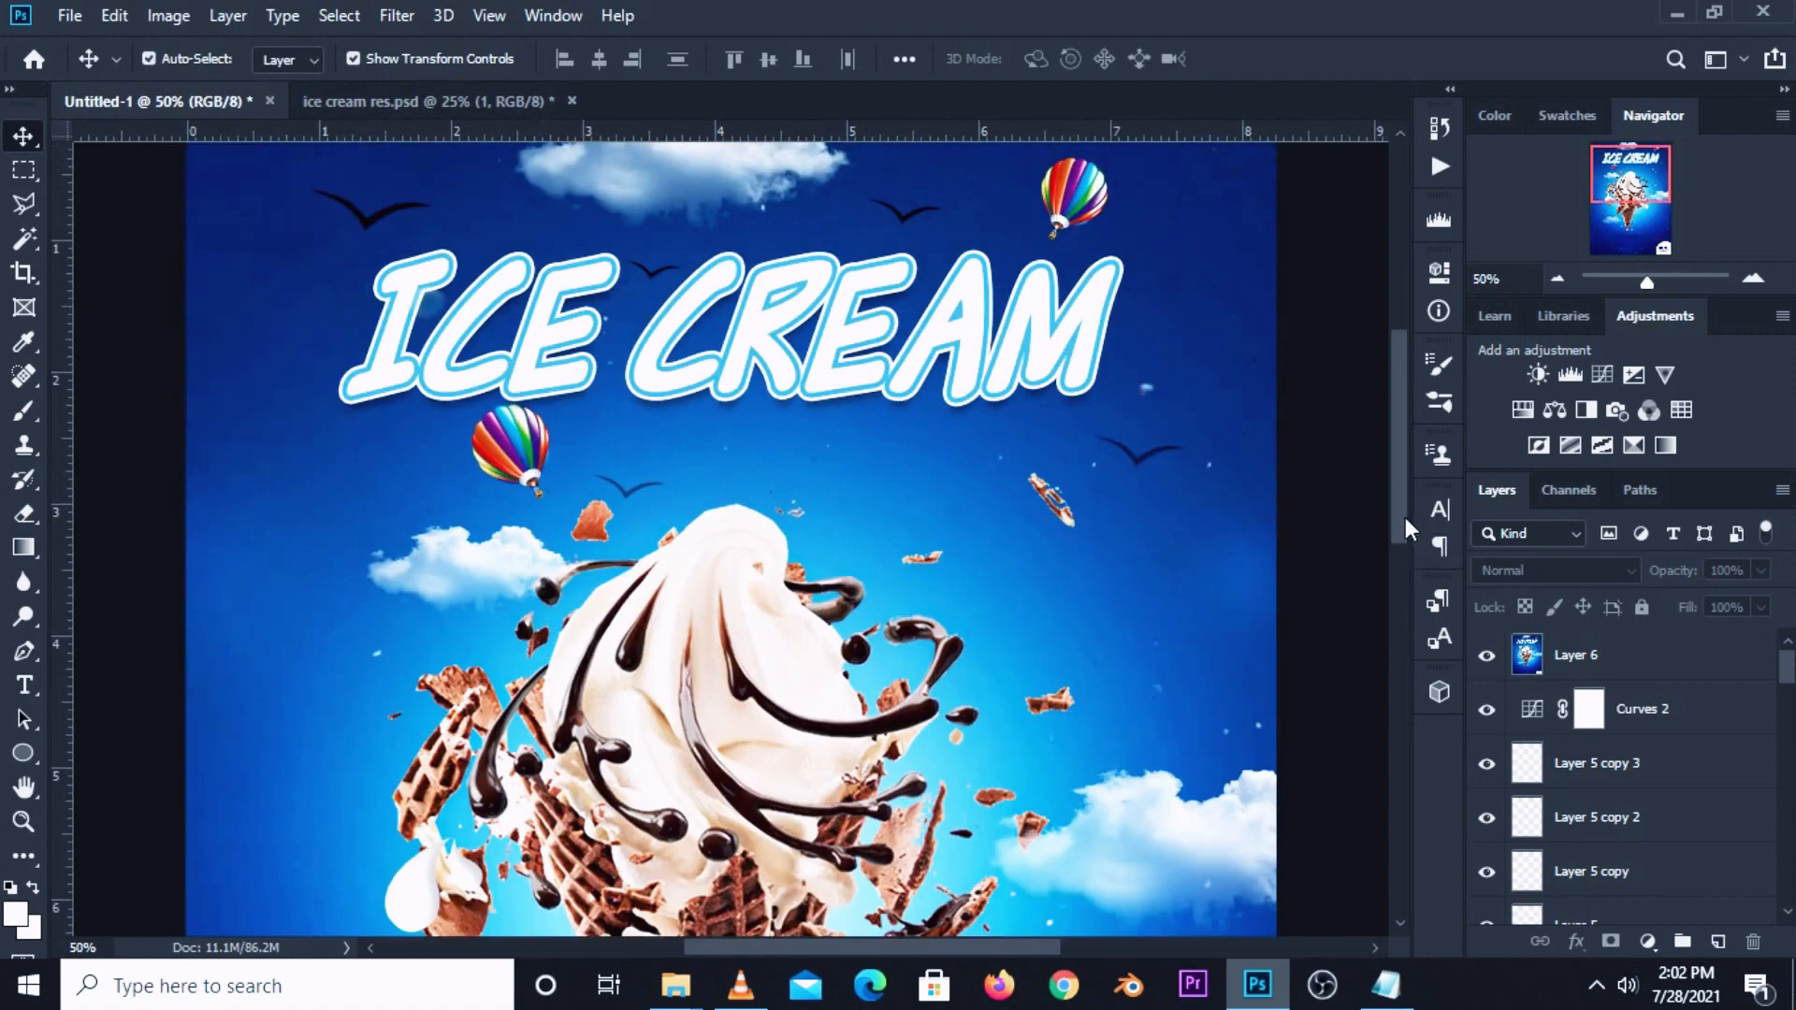
{"action": "left_click_drag", "start_coordinate": [1404, 518], "coordinate": [1400, 694]}
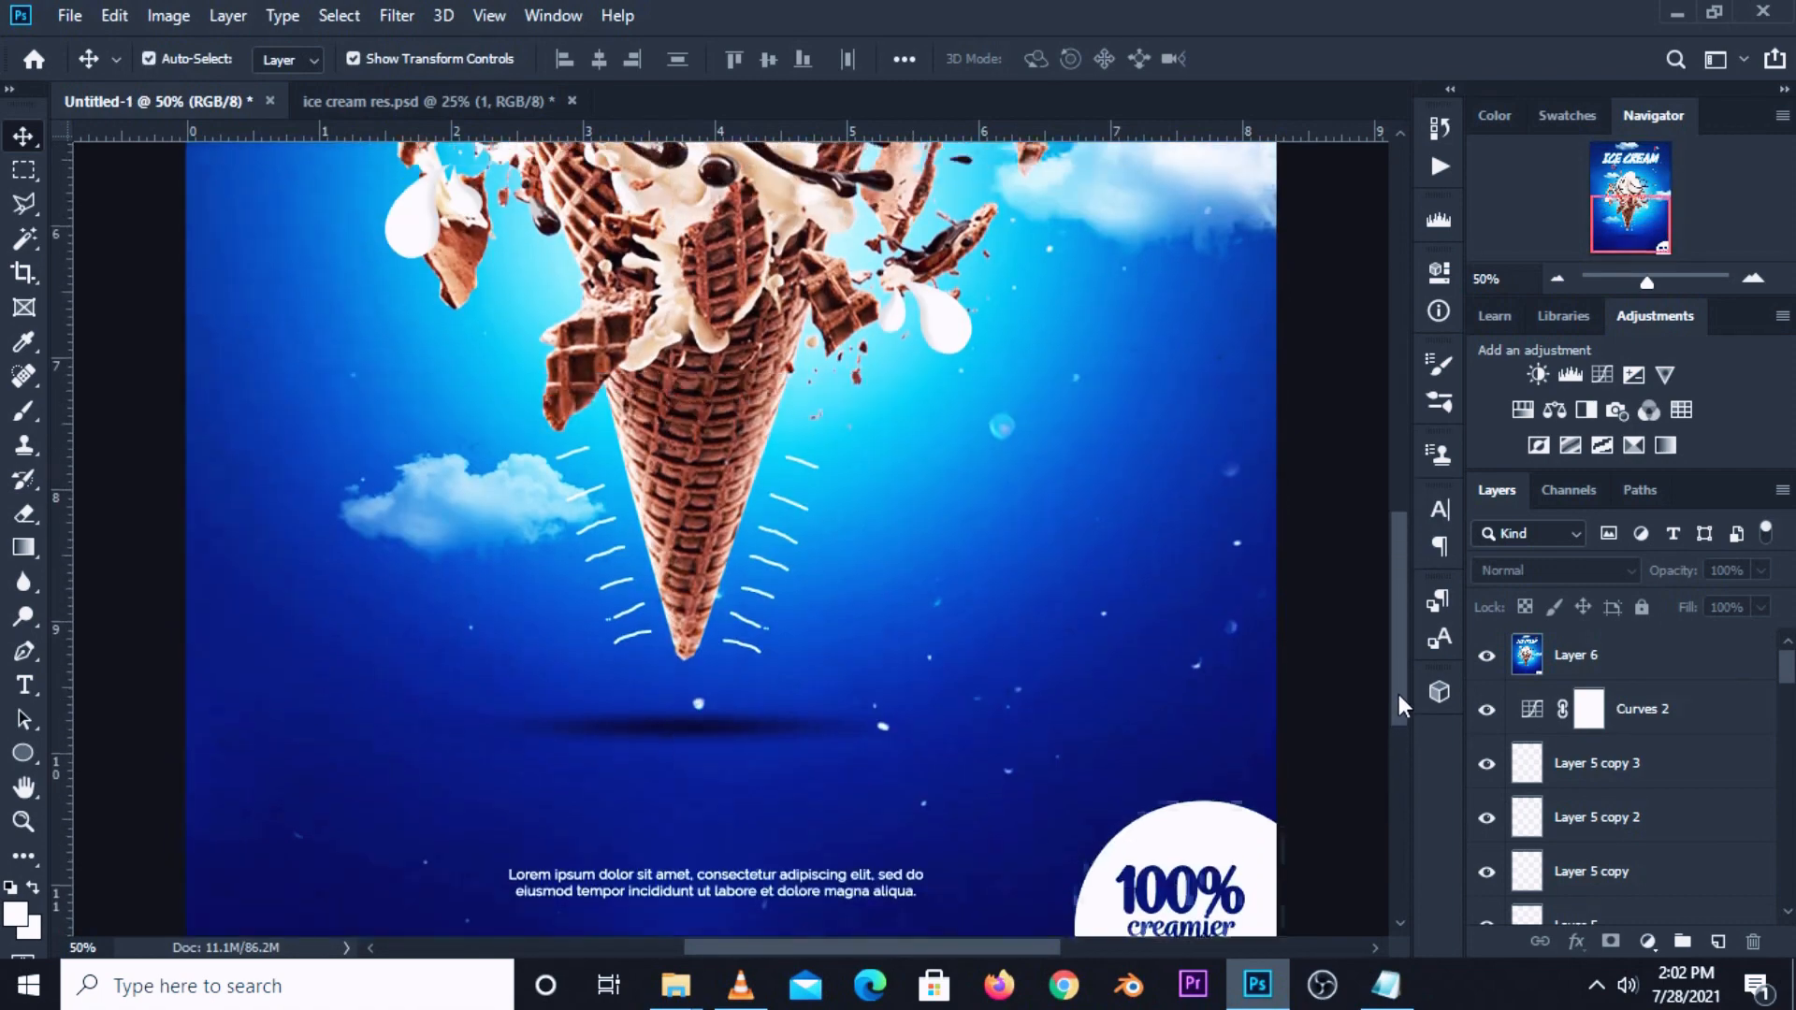
{"action": "key", "text": "ctrl"}
{"action": "key", "text": "ctrl+0"}
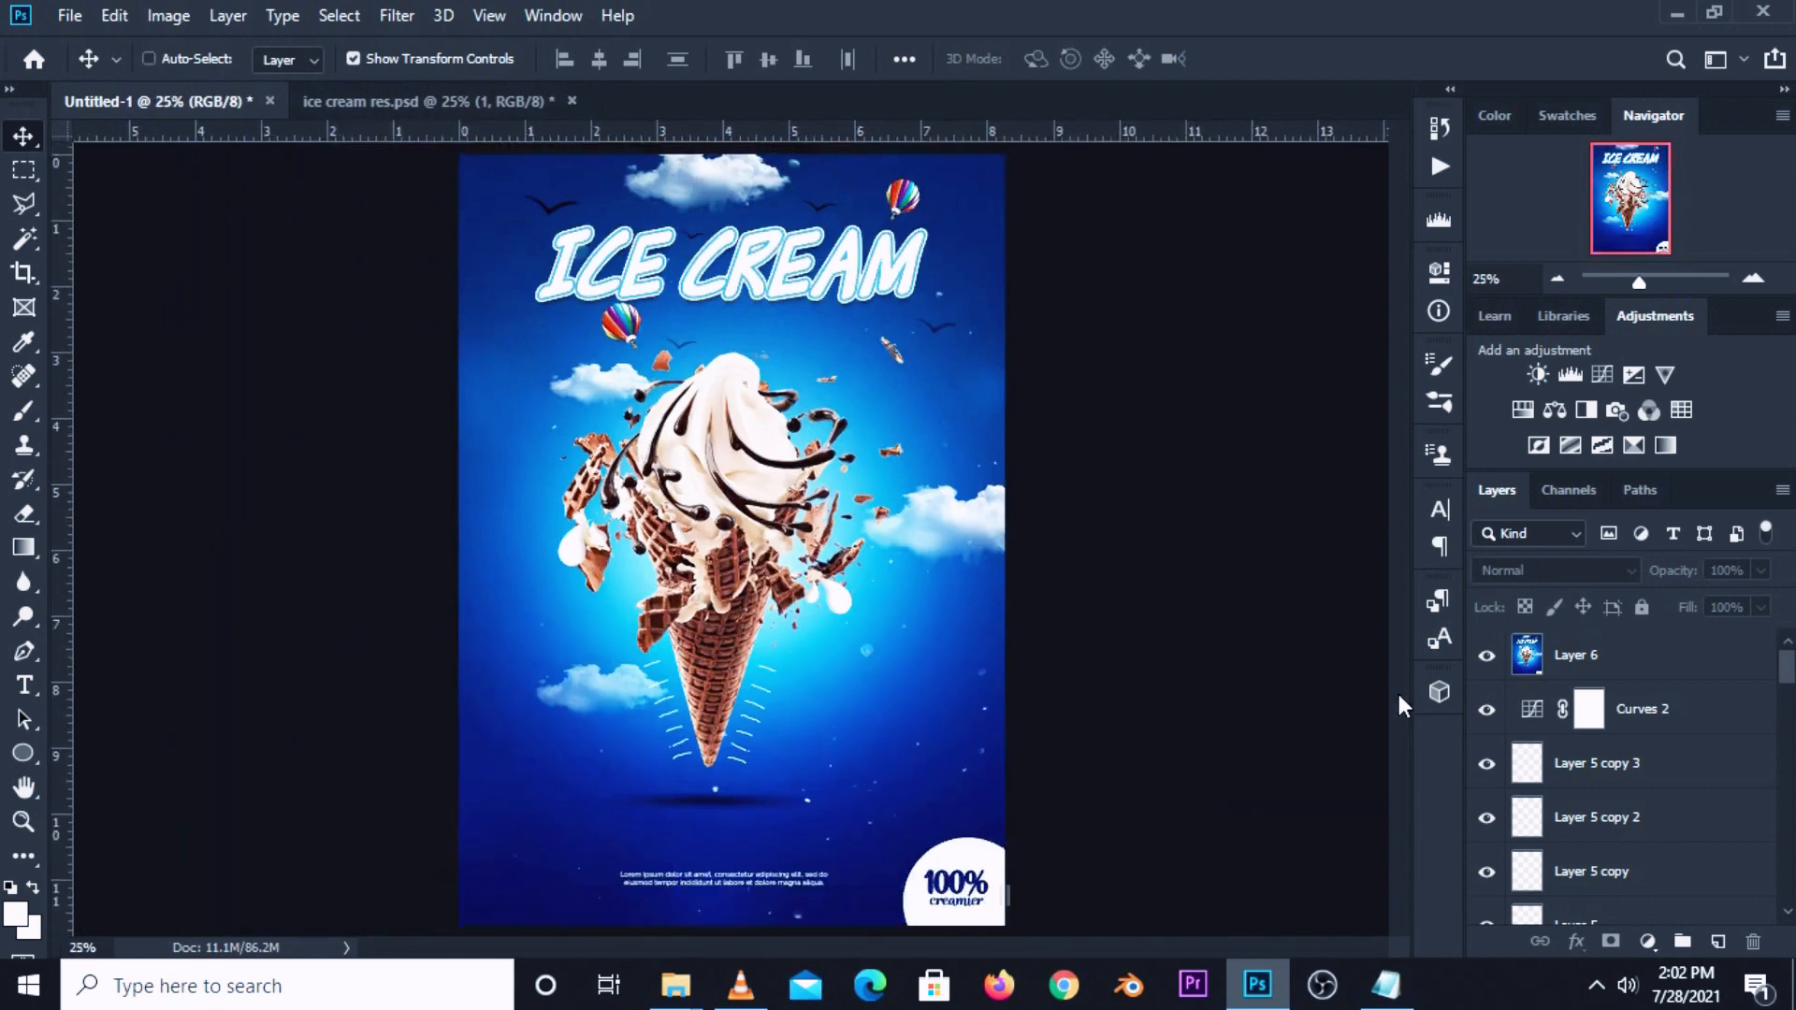
{"action": "key", "text": "ctrl+minus"}
{"action": "key", "text": "ctrl+0"}
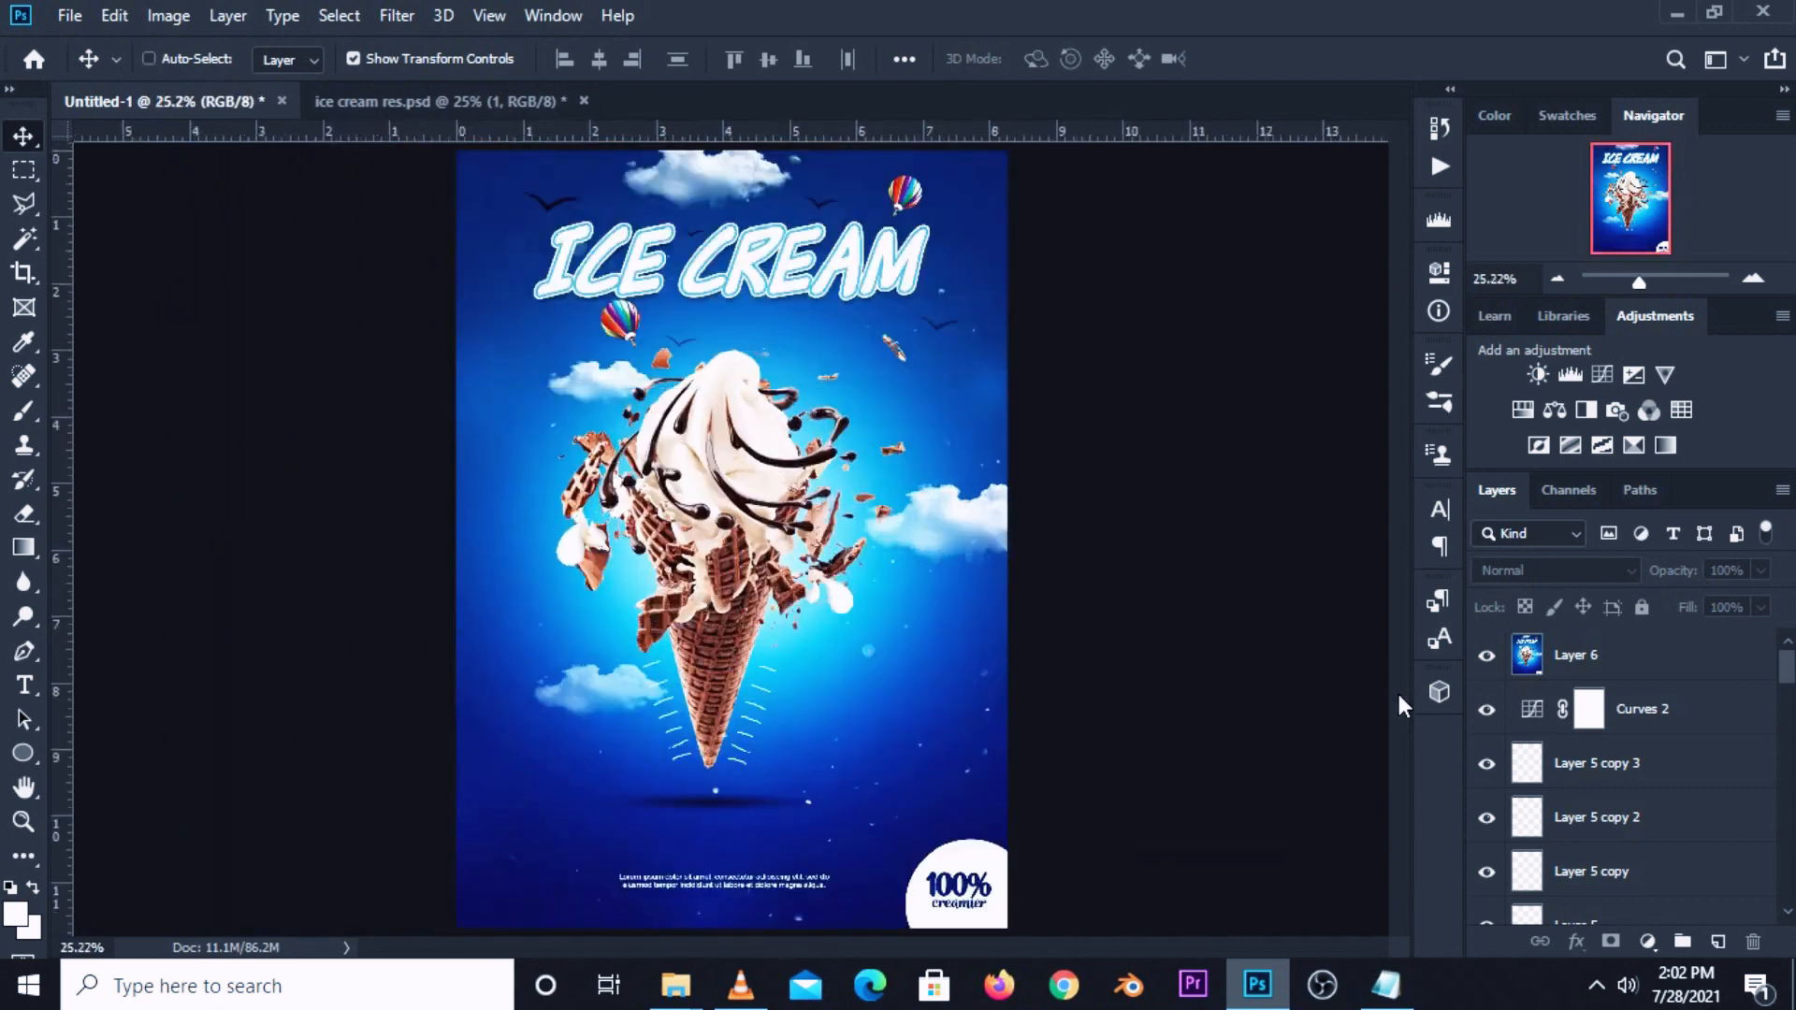
{"action": "key", "text": "ctrl+minus"}
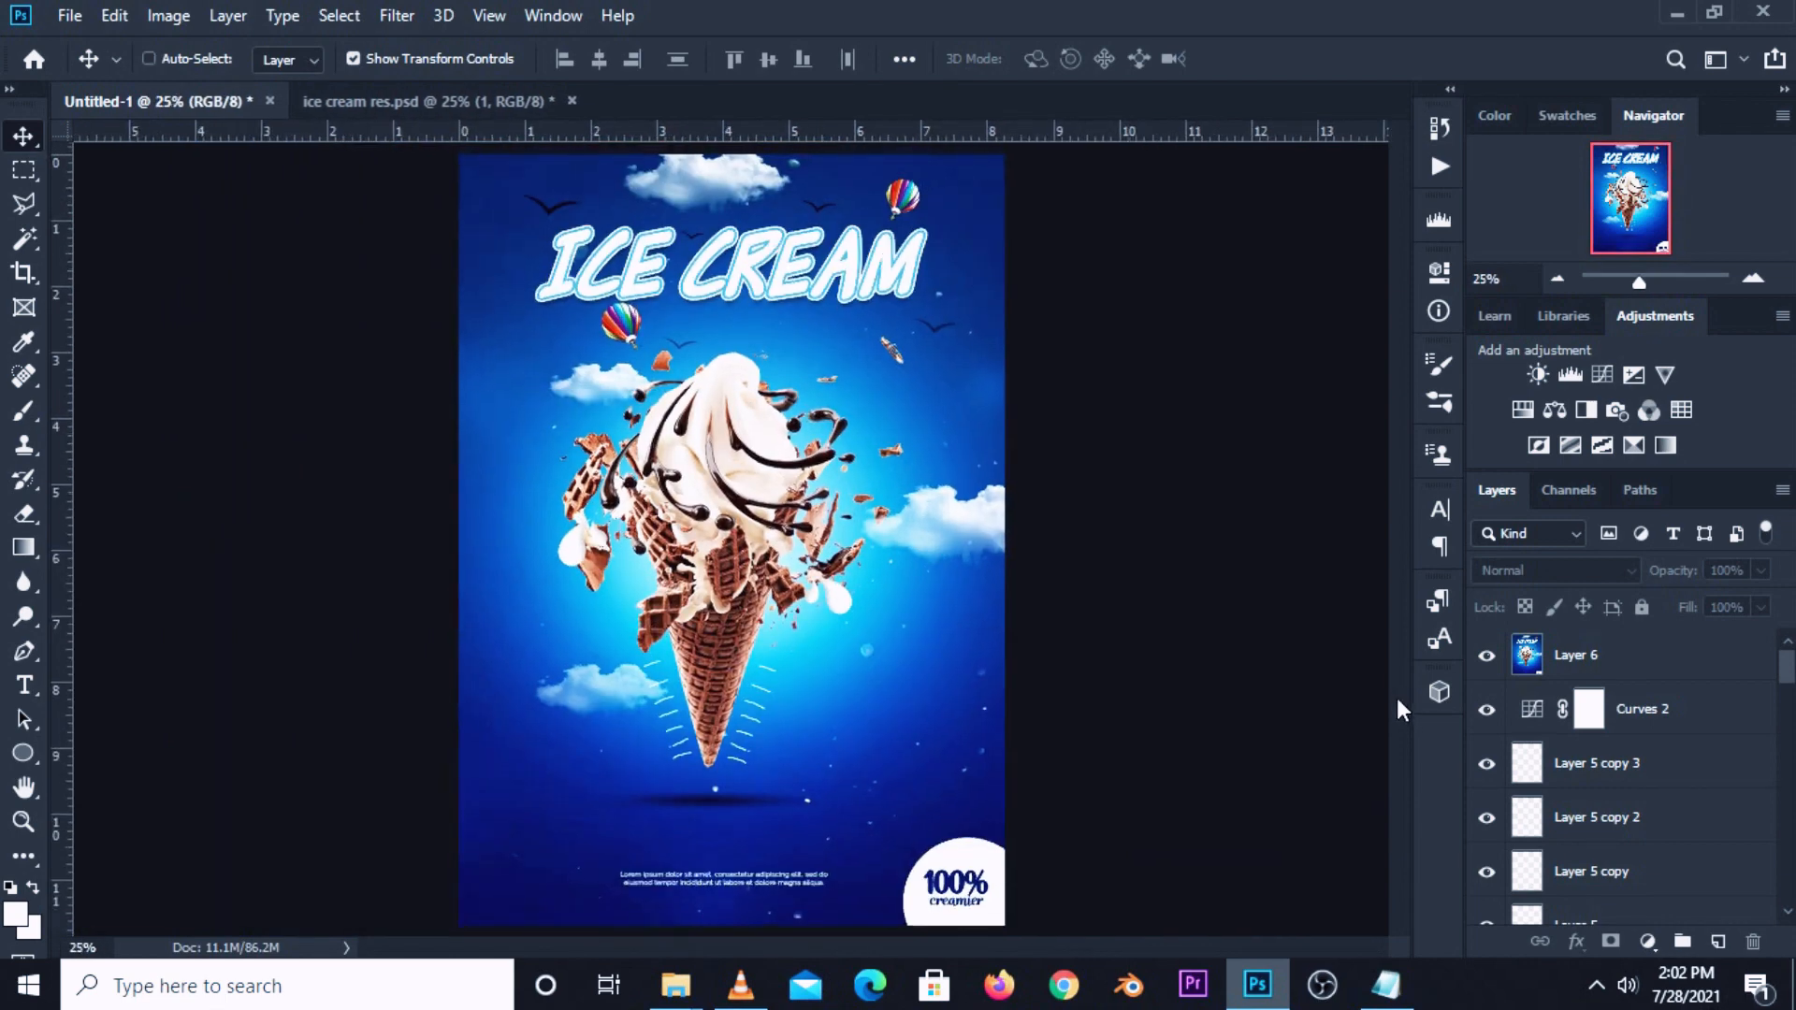